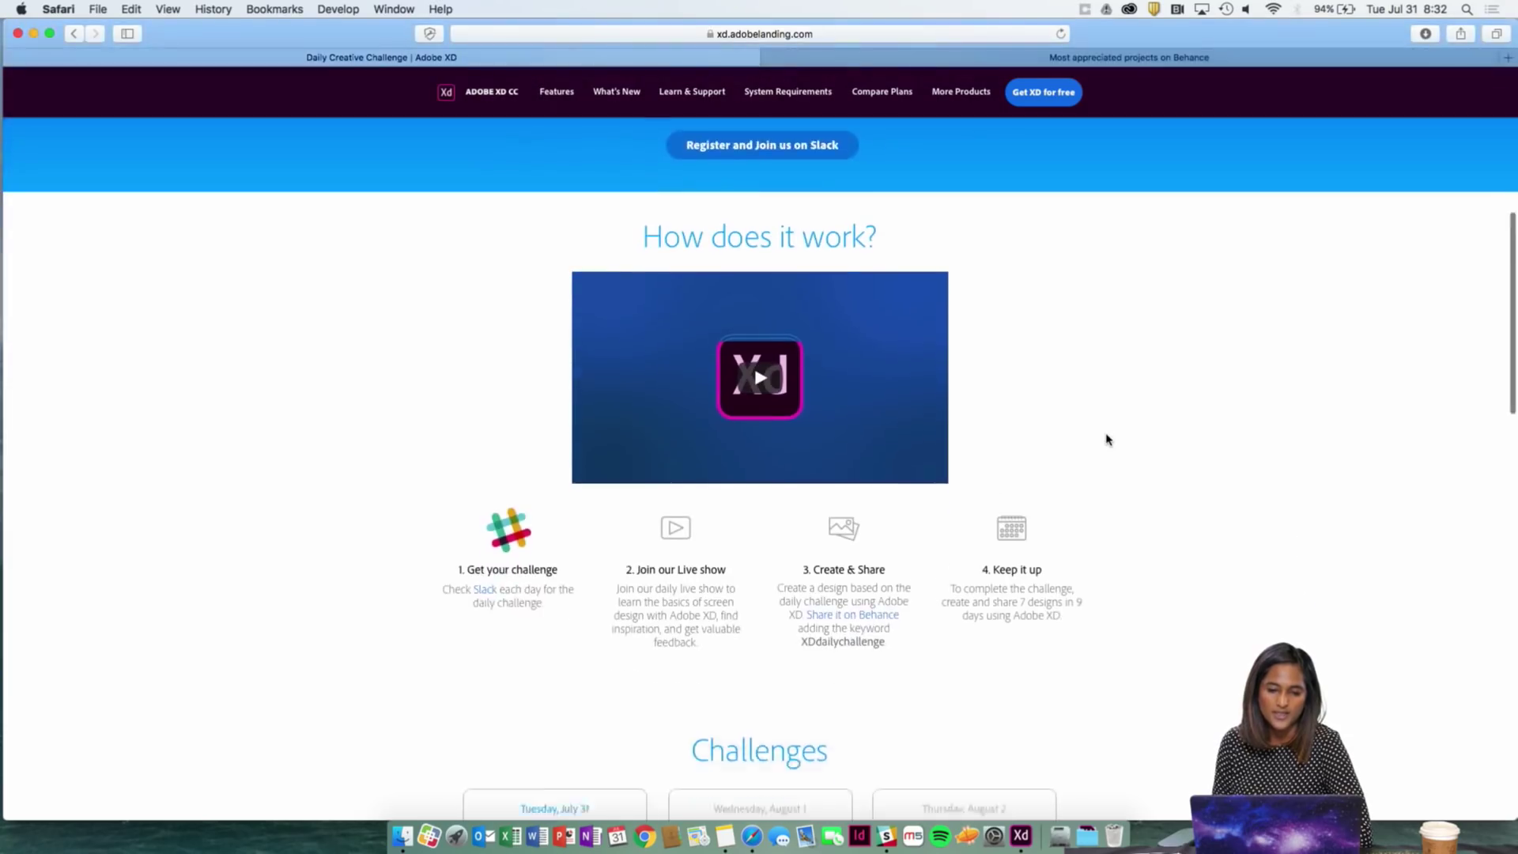
- Review the Daily Creative Challenge introduction and follow the link to register and join the Adobe XD Slack
{"action": "scroll", "coordinate": [1106, 420], "scroll_direction": "up", "scroll_amount": 15}
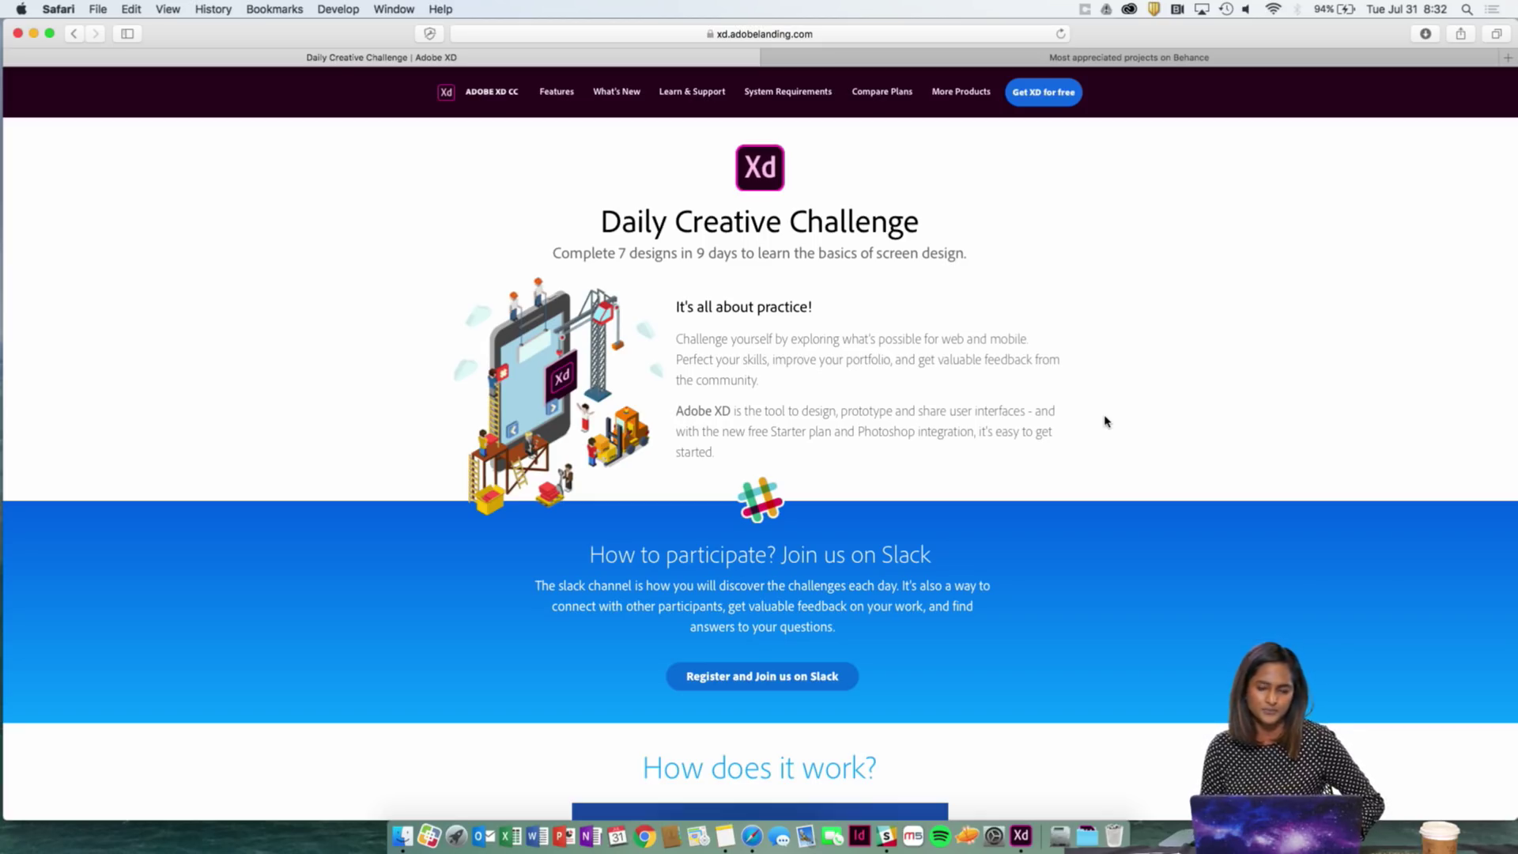
{"action": "scroll", "coordinate": [1099, 425], "scroll_direction": "up", "scroll_amount": 1}
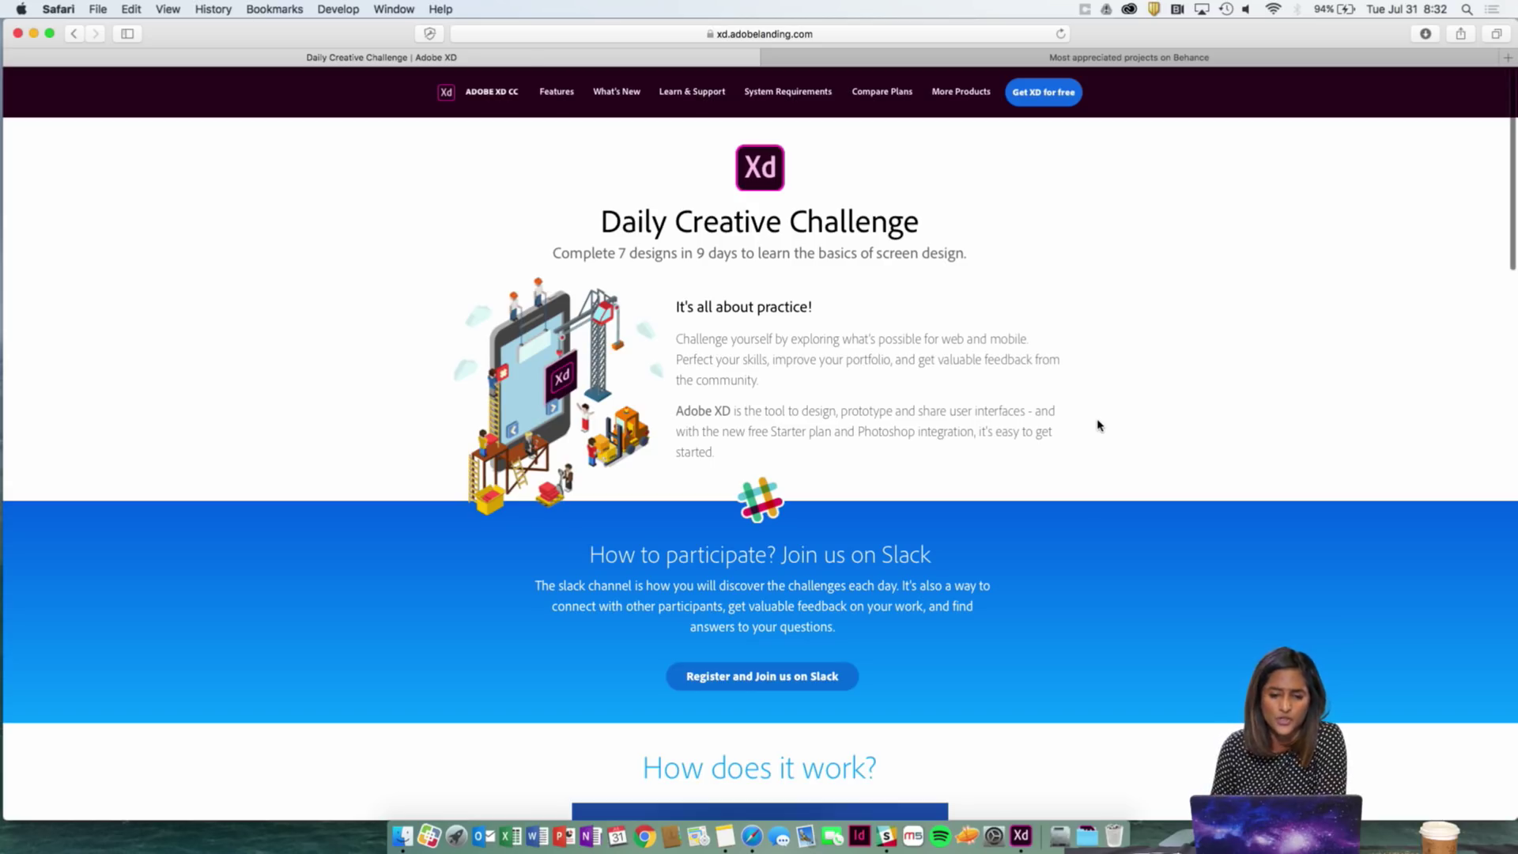
{"action": "scroll", "coordinate": [1098, 426], "scroll_direction": "down", "scroll_amount": 2}
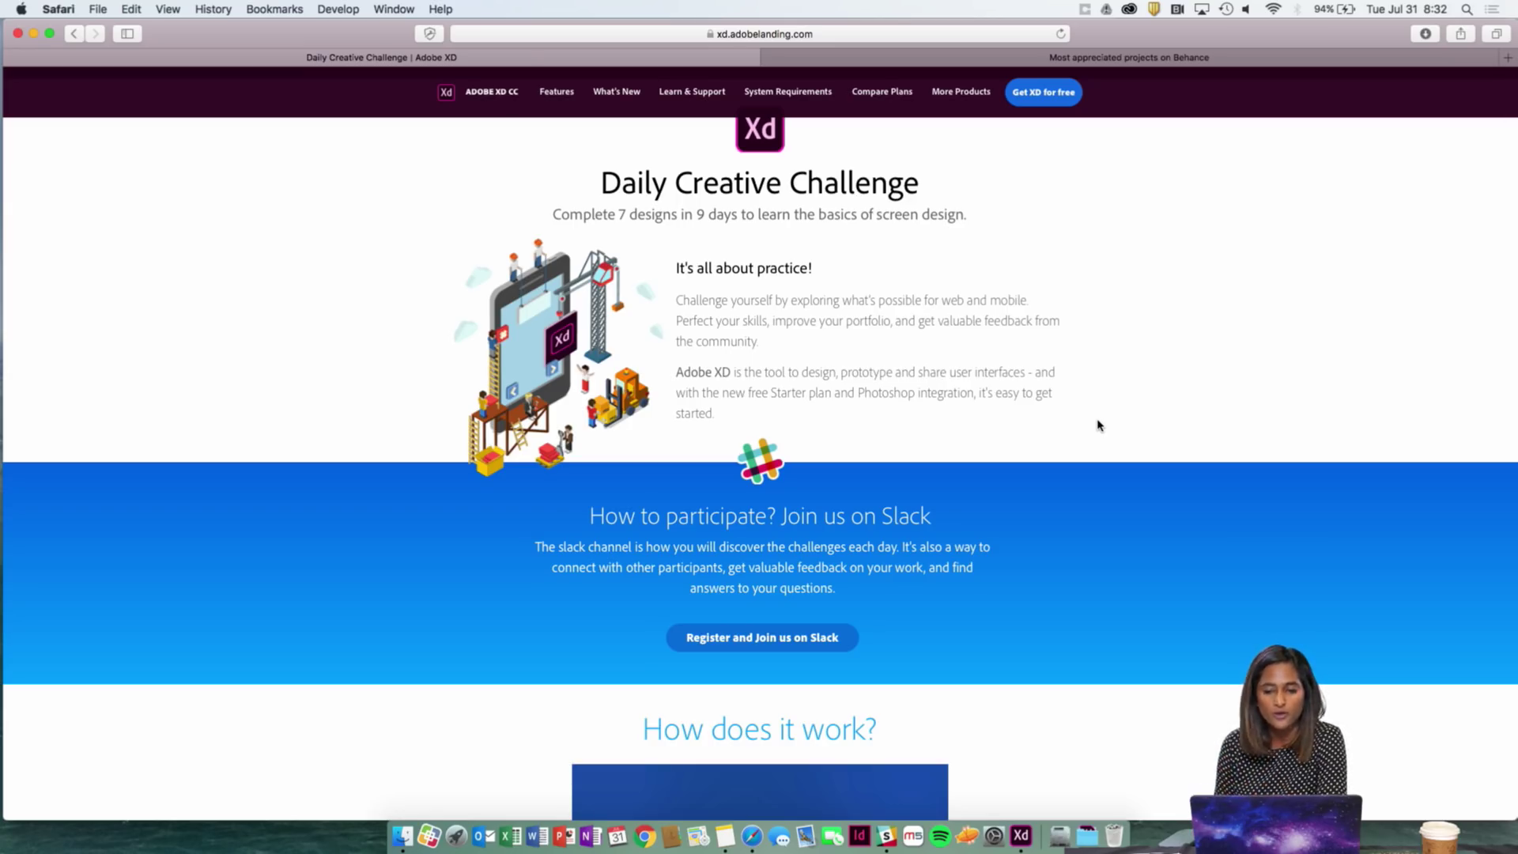
{"action": "scroll", "coordinate": [1098, 425], "scroll_direction": "down", "scroll_amount": 4}
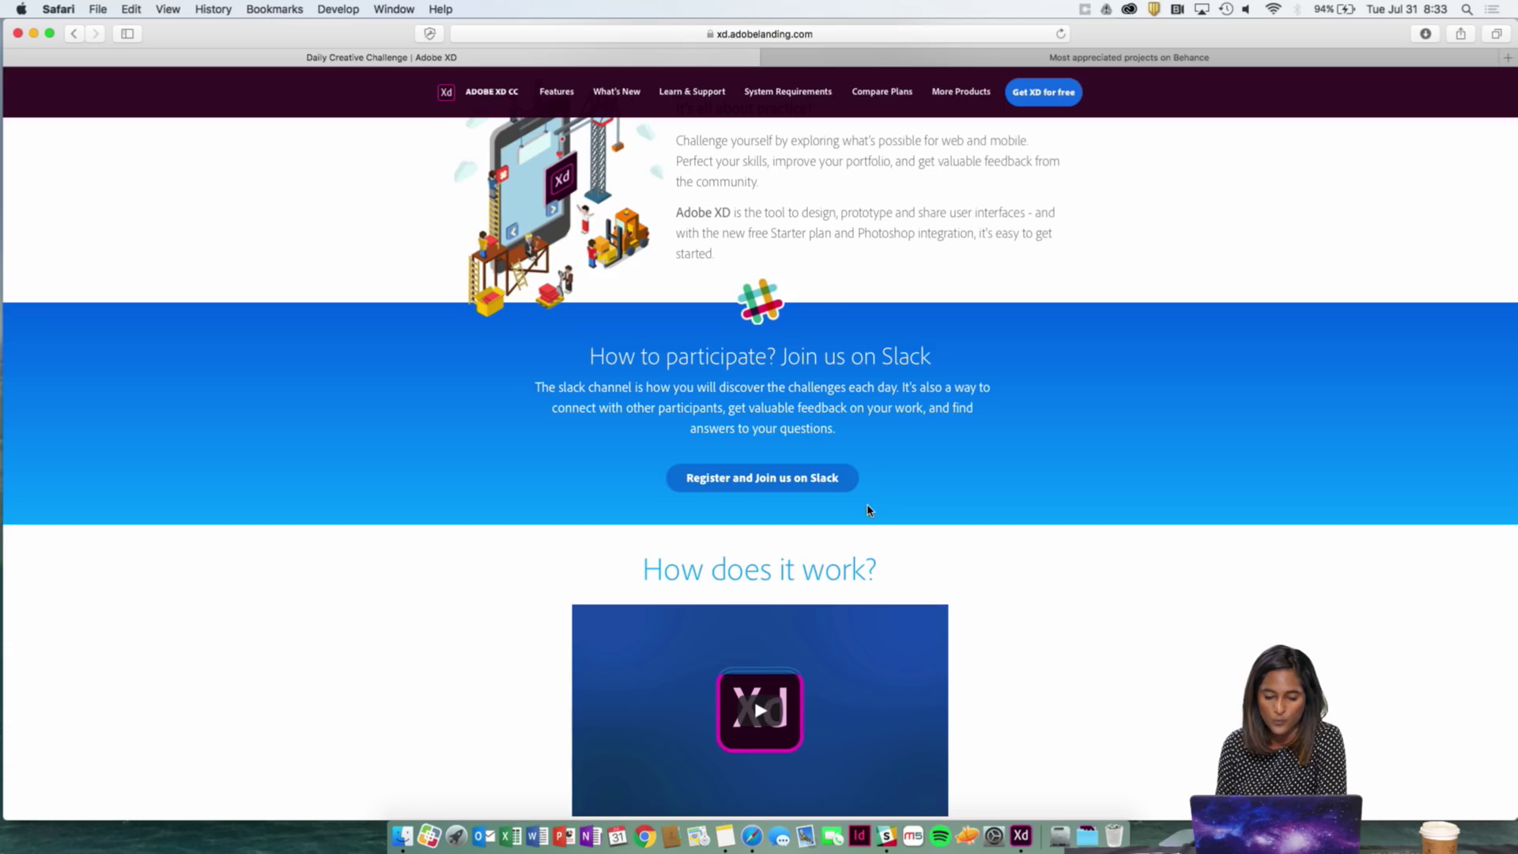
{"action": "left_click", "coordinate": [794, 479]}
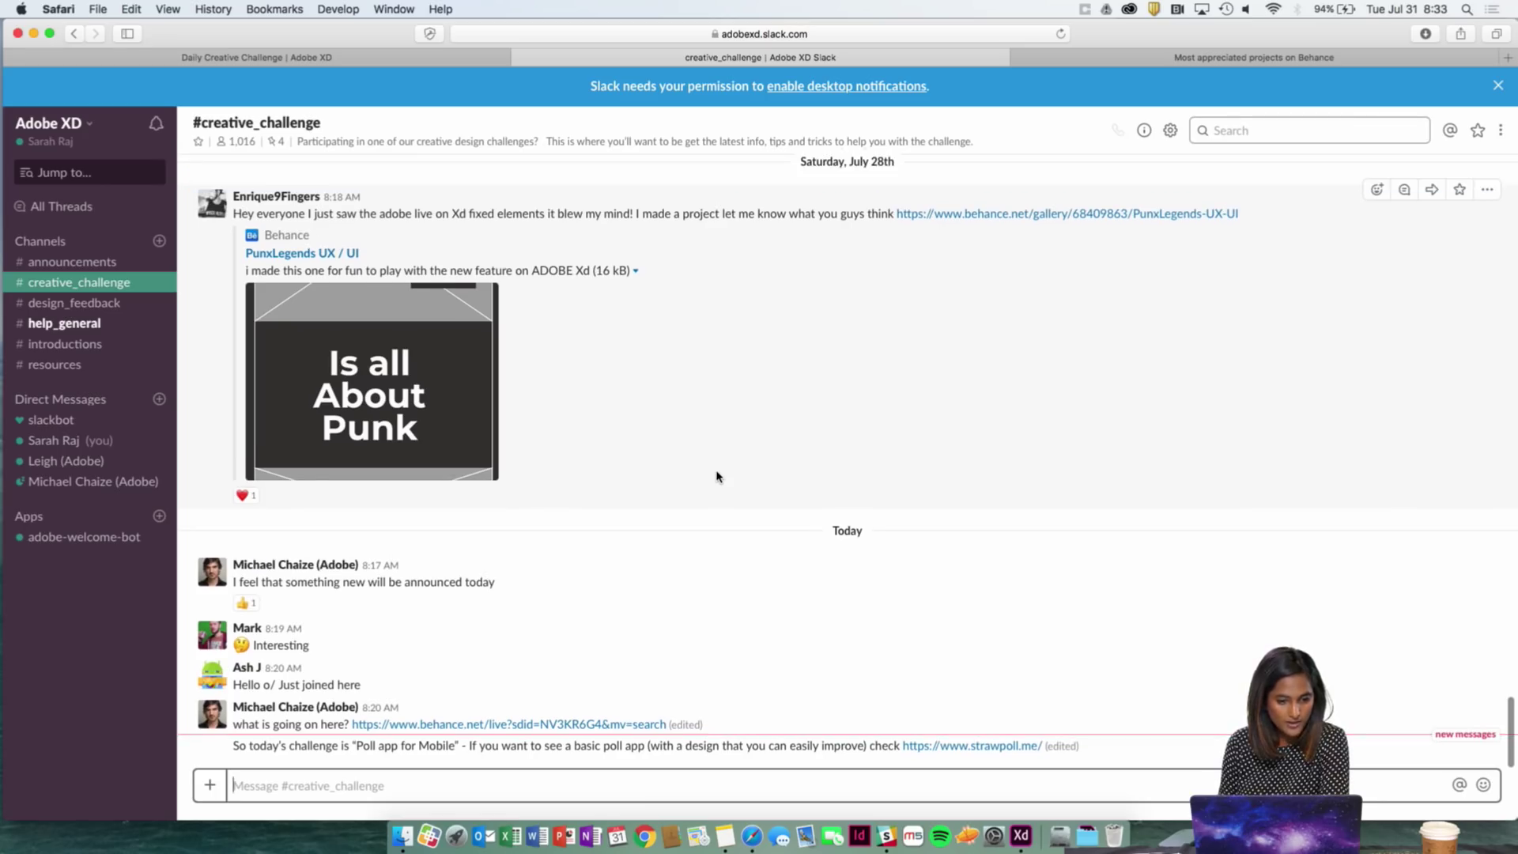
- Look through the message history of the creative_challenge channel back to mid-July and return to today's challenge announcement
{"action": "scroll", "coordinate": [717, 477], "scroll_direction": "up", "scroll_amount": 5}
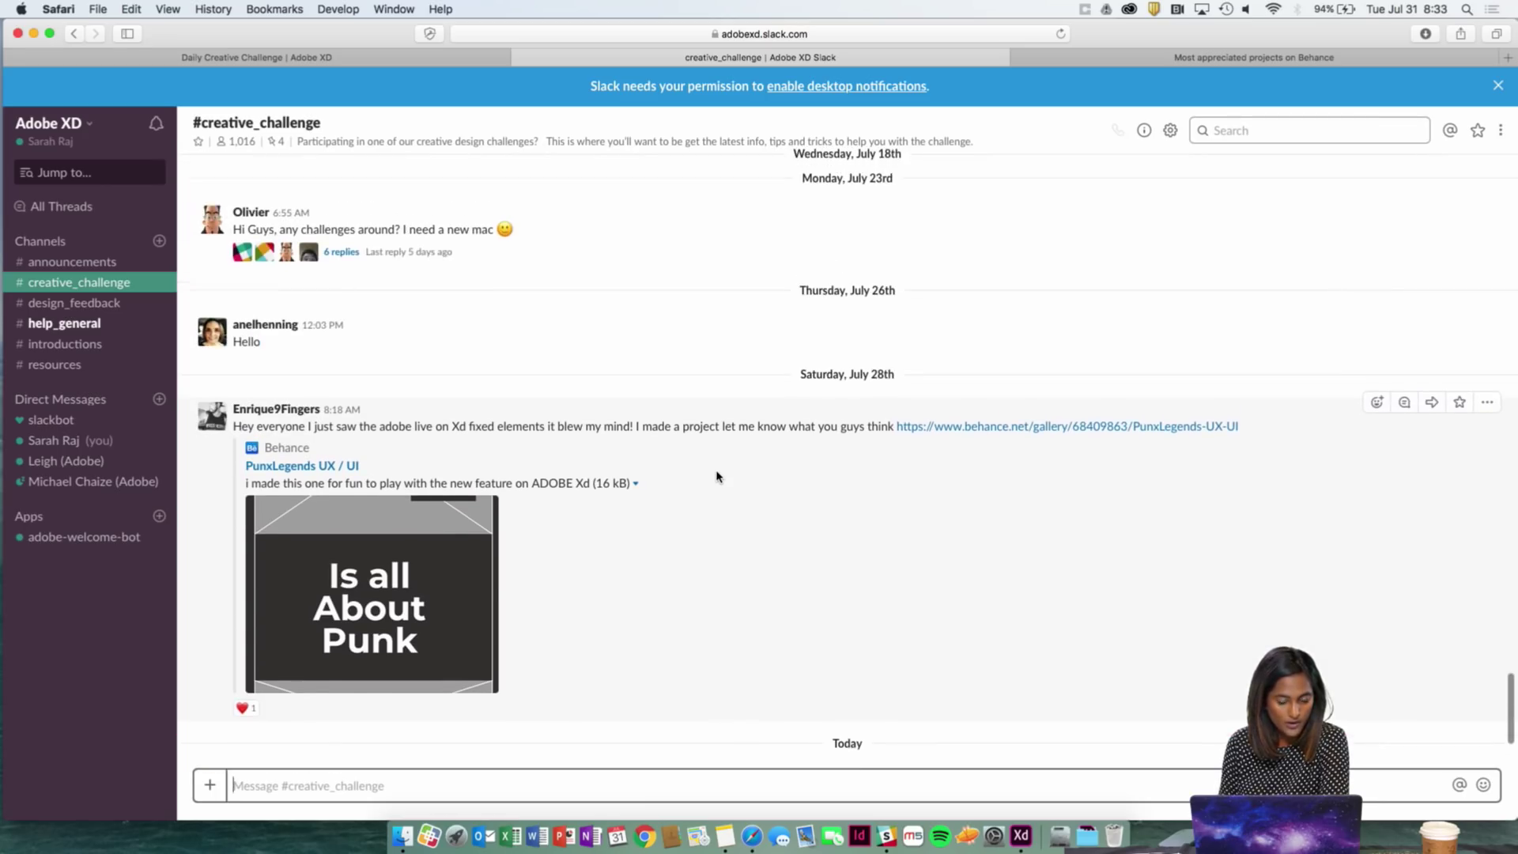
{"action": "scroll", "coordinate": [717, 476], "scroll_direction": "up", "scroll_amount": 4}
{"action": "scroll", "coordinate": [716, 476], "scroll_direction": "up", "scroll_amount": 11}
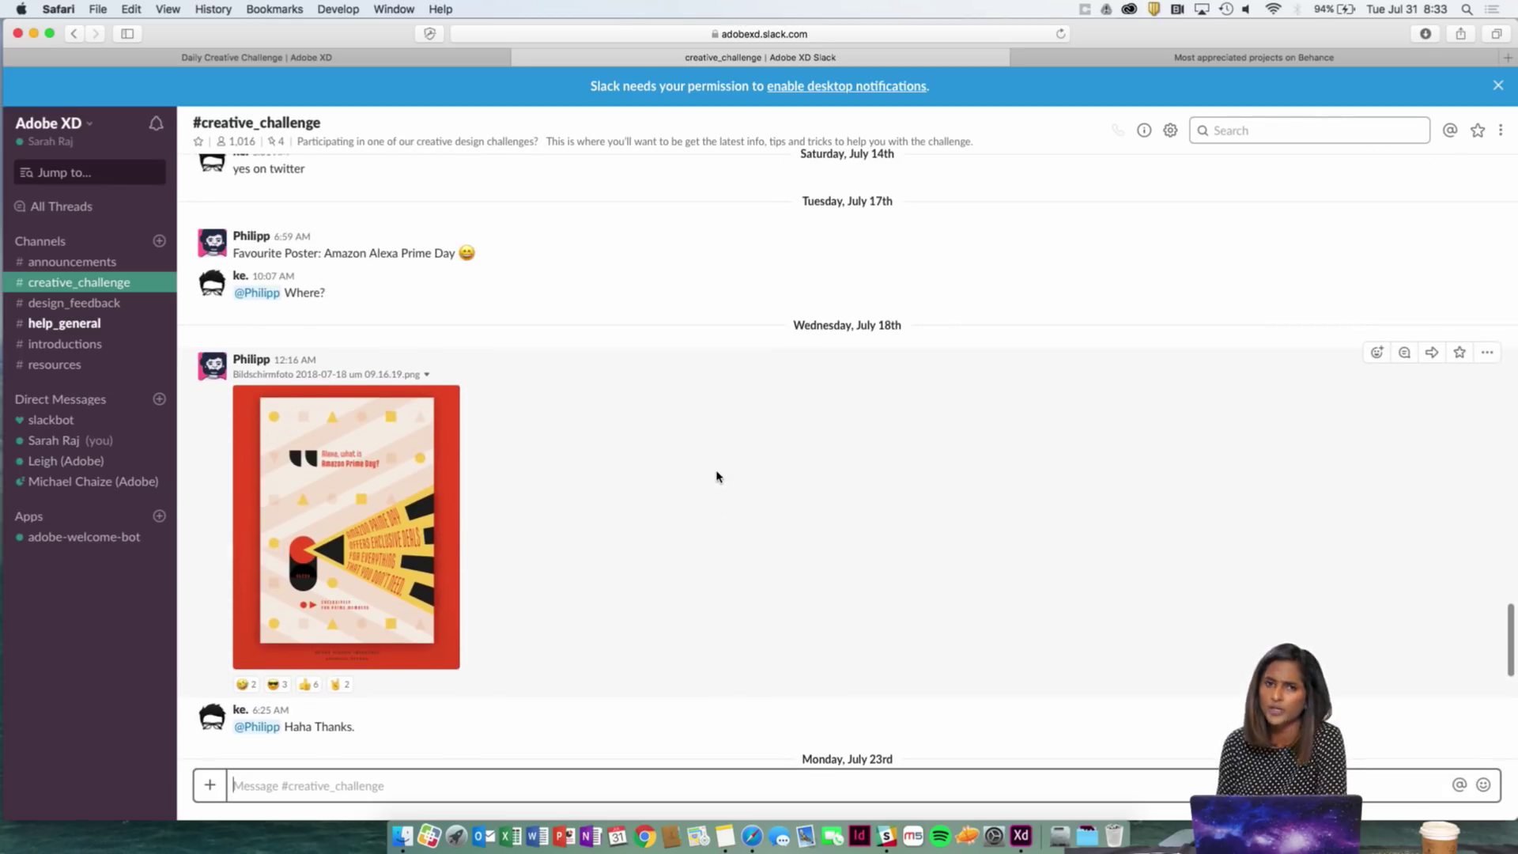
{"action": "scroll", "coordinate": [716, 476], "scroll_direction": "down", "scroll_amount": 1}
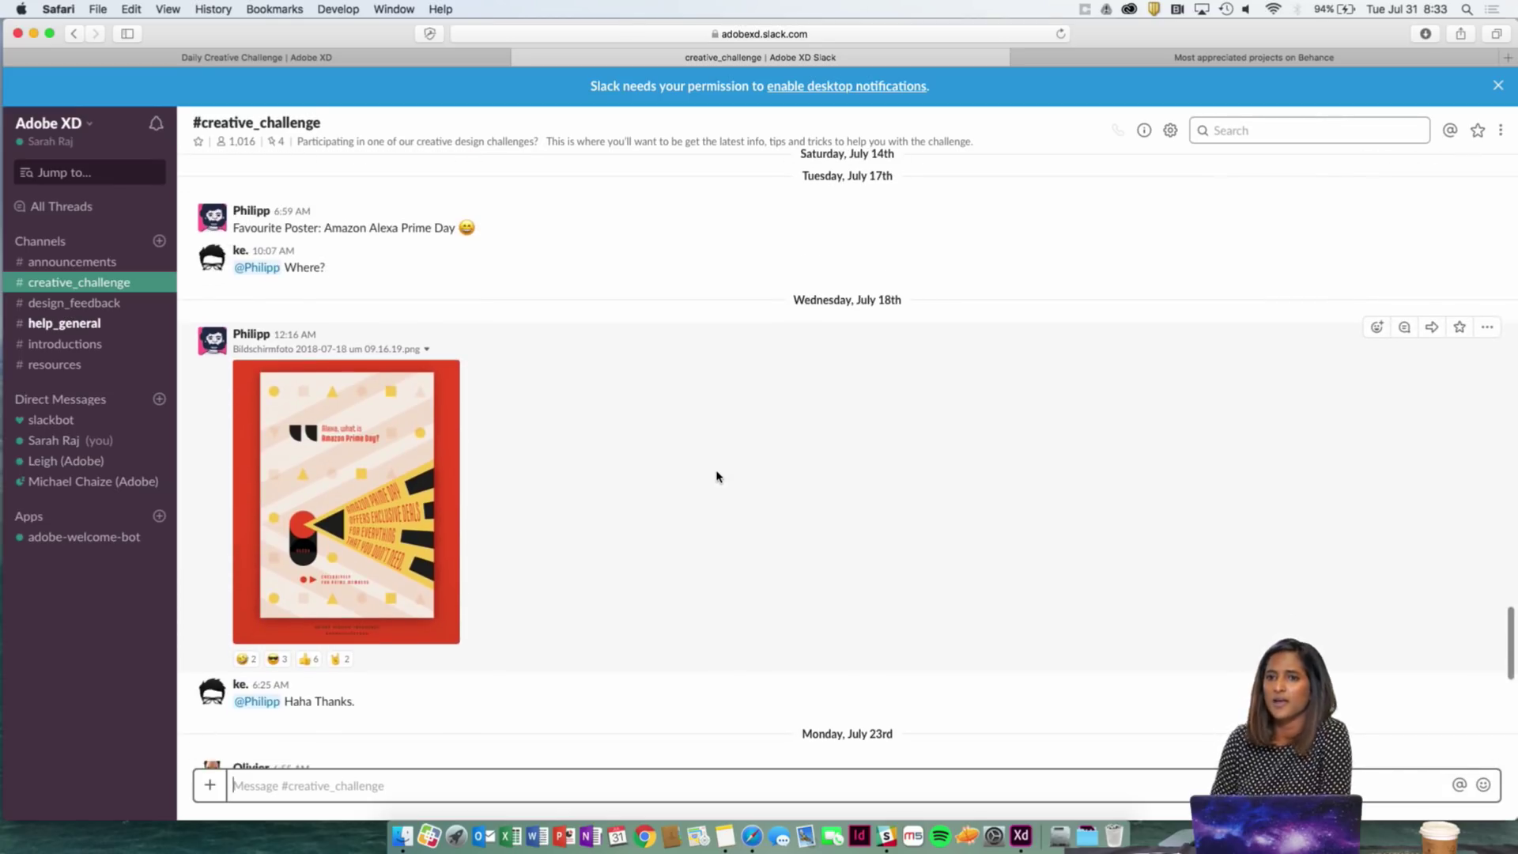
{"action": "scroll", "coordinate": [717, 476], "scroll_direction": "down", "scroll_amount": 2}
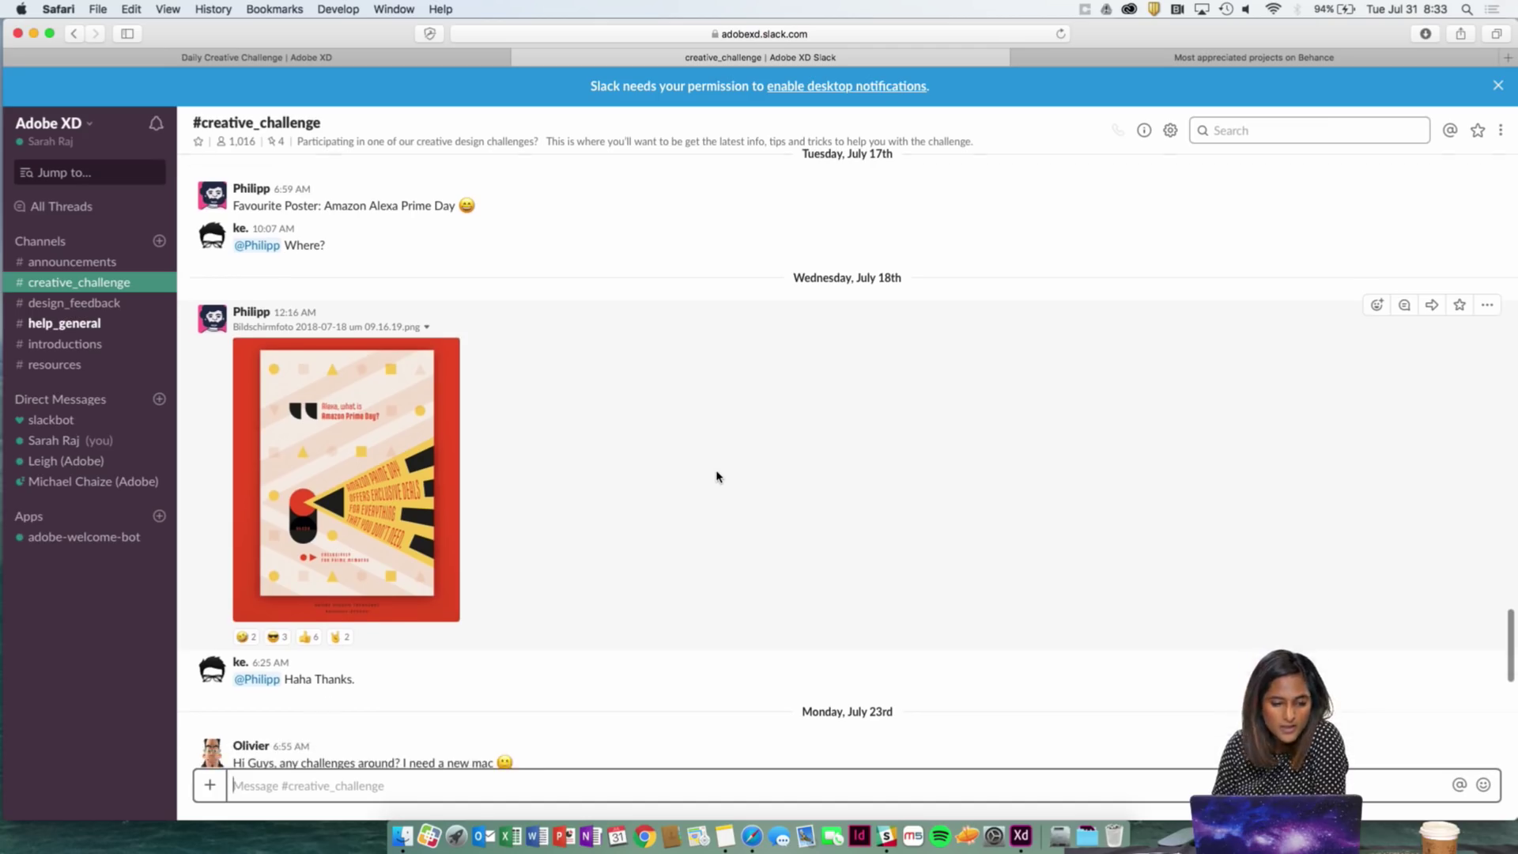
{"action": "scroll", "coordinate": [718, 476], "scroll_direction": "down", "scroll_amount": 8}
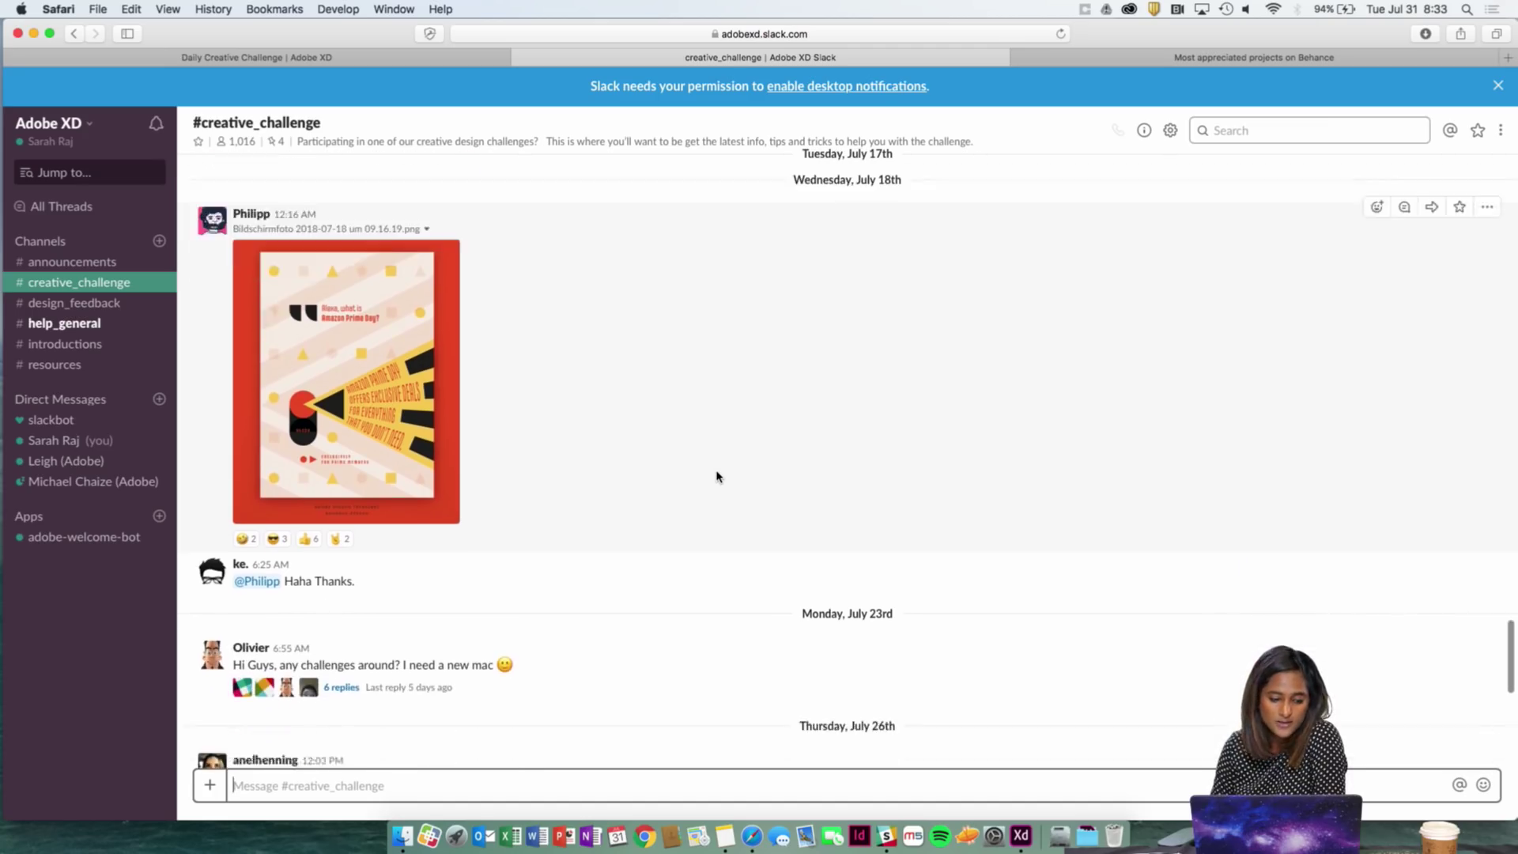
{"action": "scroll", "coordinate": [717, 473], "scroll_direction": "down", "scroll_amount": 15}
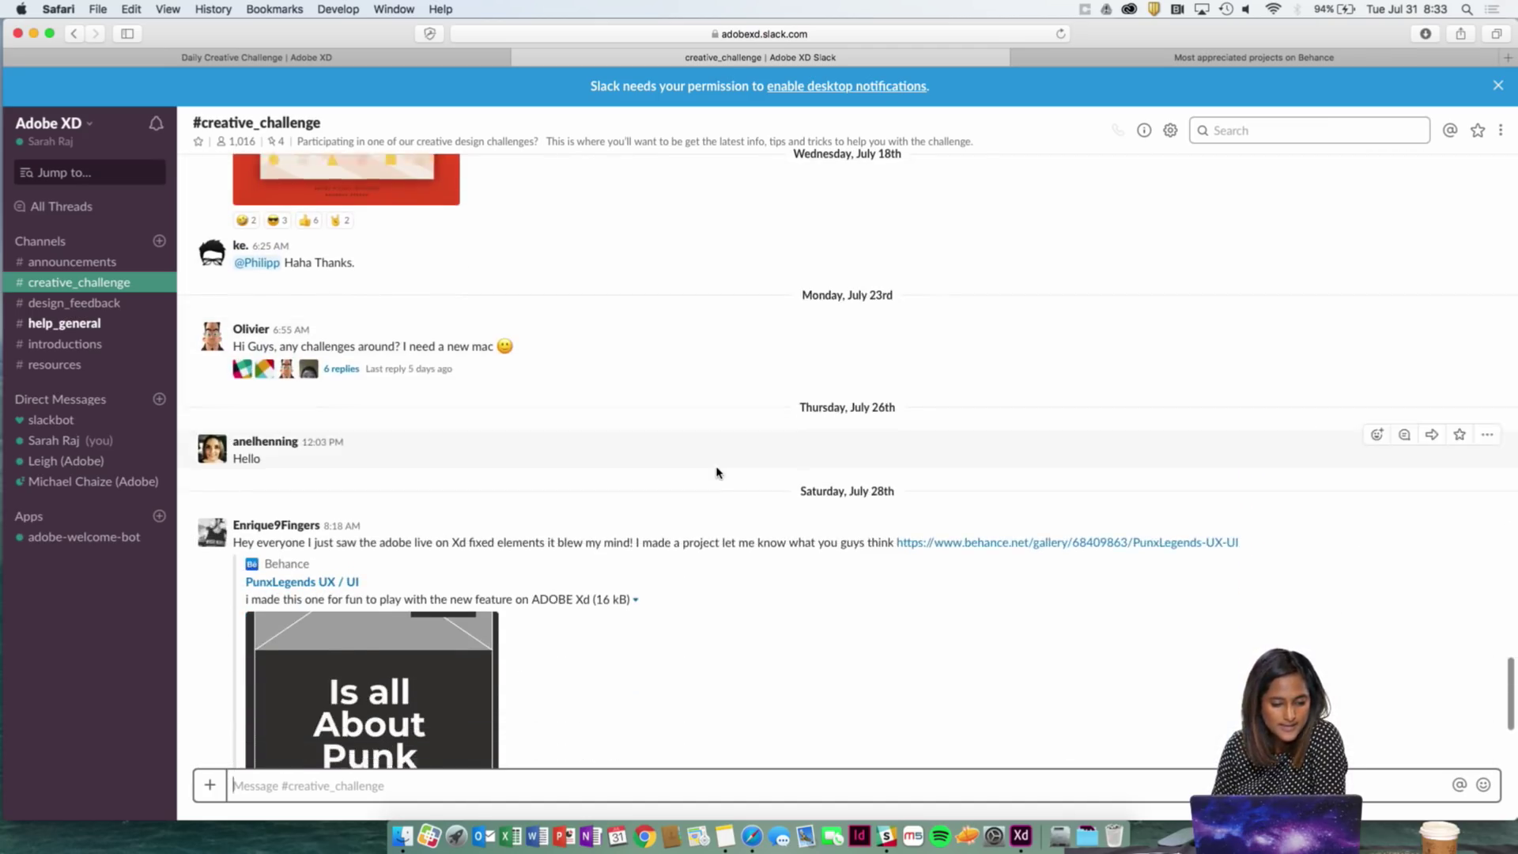
{"action": "scroll", "coordinate": [717, 473], "scroll_direction": "down", "scroll_amount": 4}
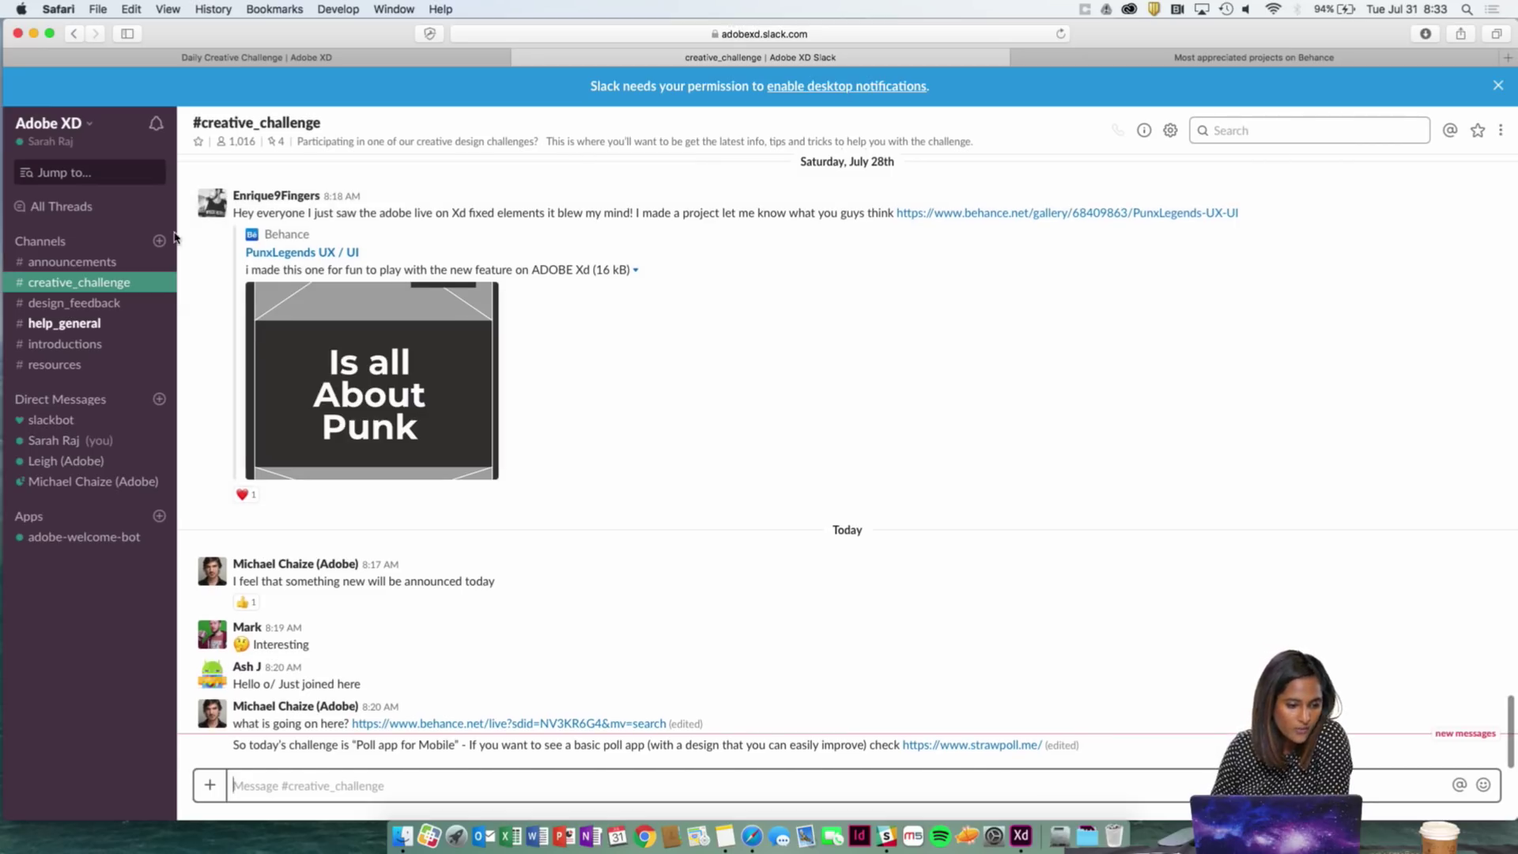
- View the design_feedback channel, and read through today's questions and replies in the help_general channel
{"action": "left_click", "coordinate": [109, 305]}
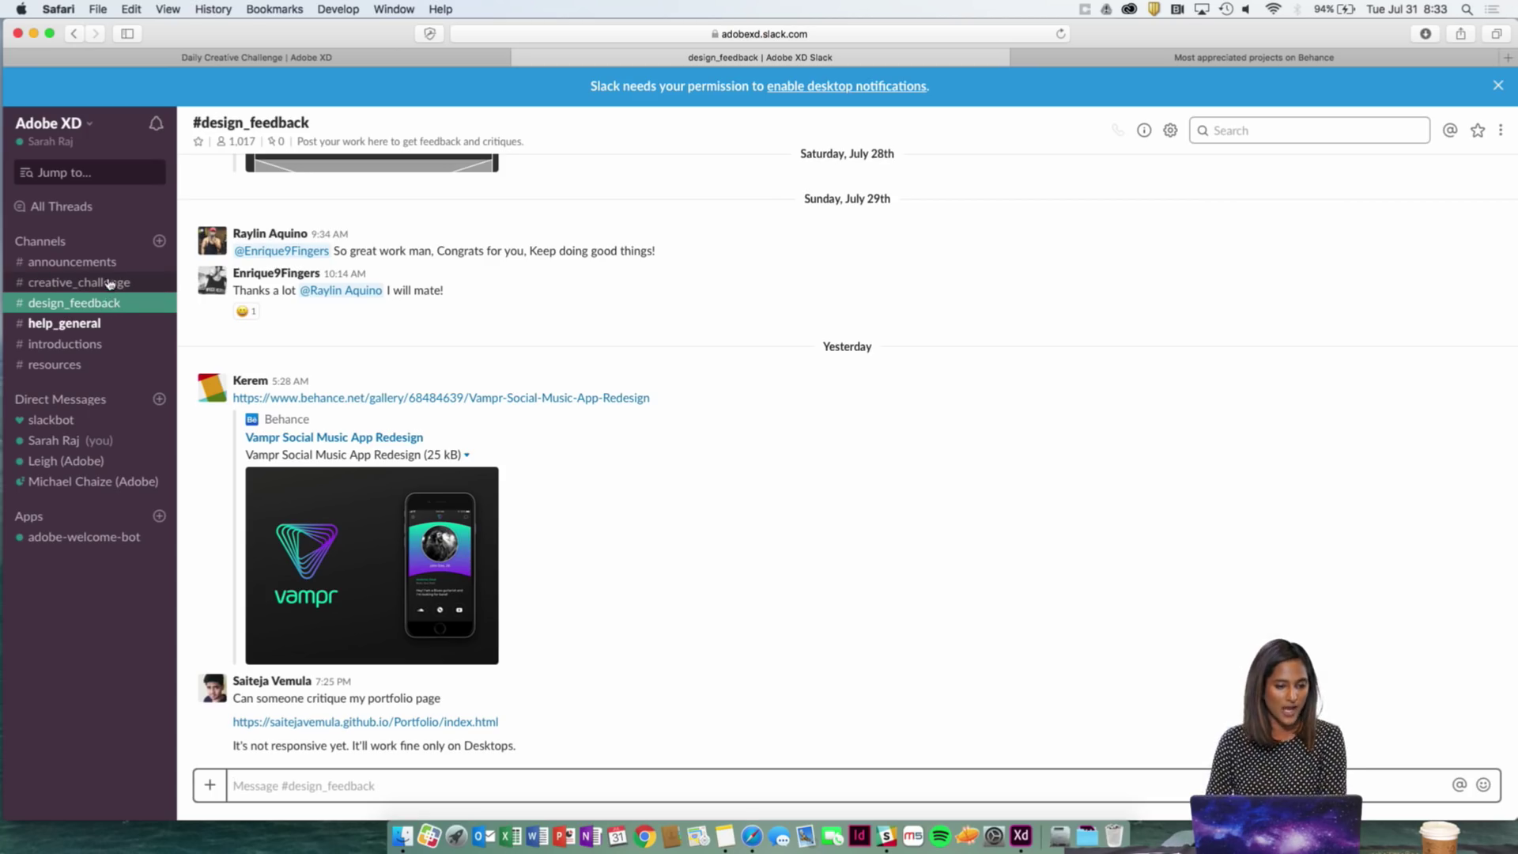
{"action": "left_click", "coordinate": [105, 323]}
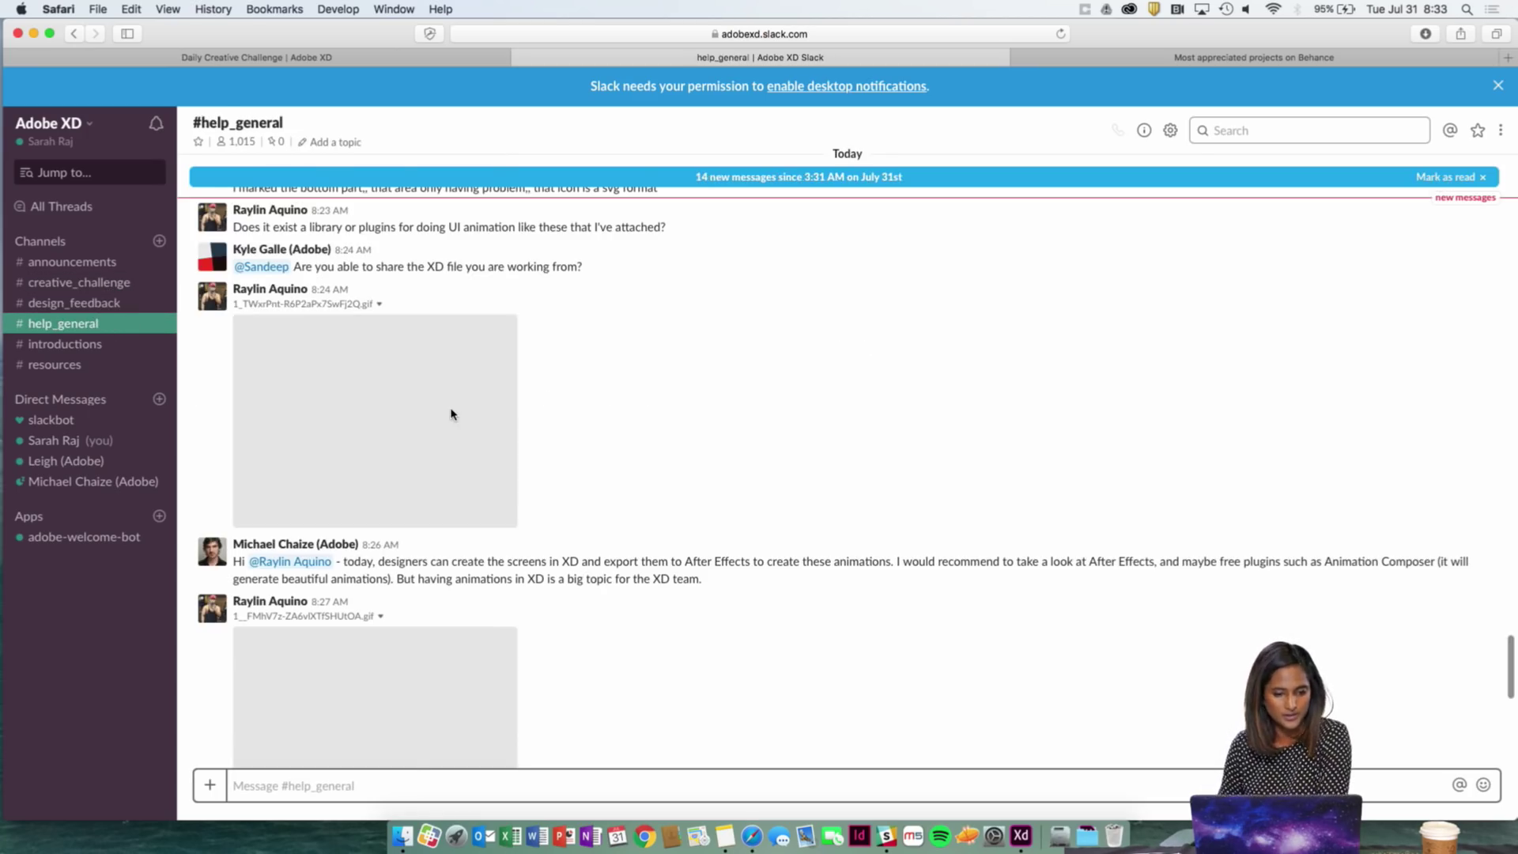
{"action": "scroll", "coordinate": [577, 474], "scroll_direction": "down", "scroll_amount": 5}
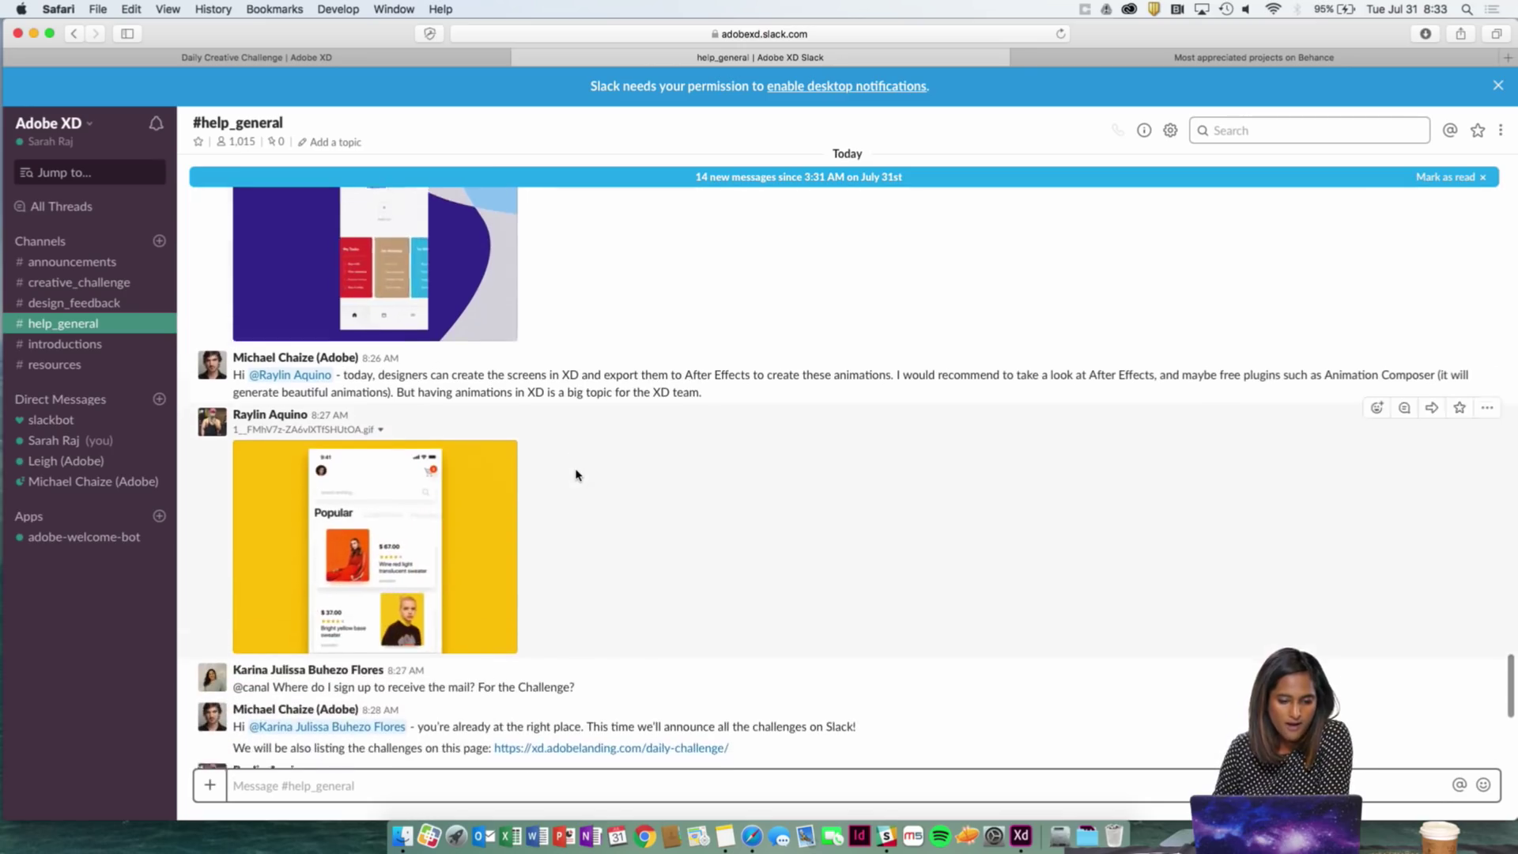
{"action": "scroll", "coordinate": [577, 474], "scroll_direction": "down", "scroll_amount": 7}
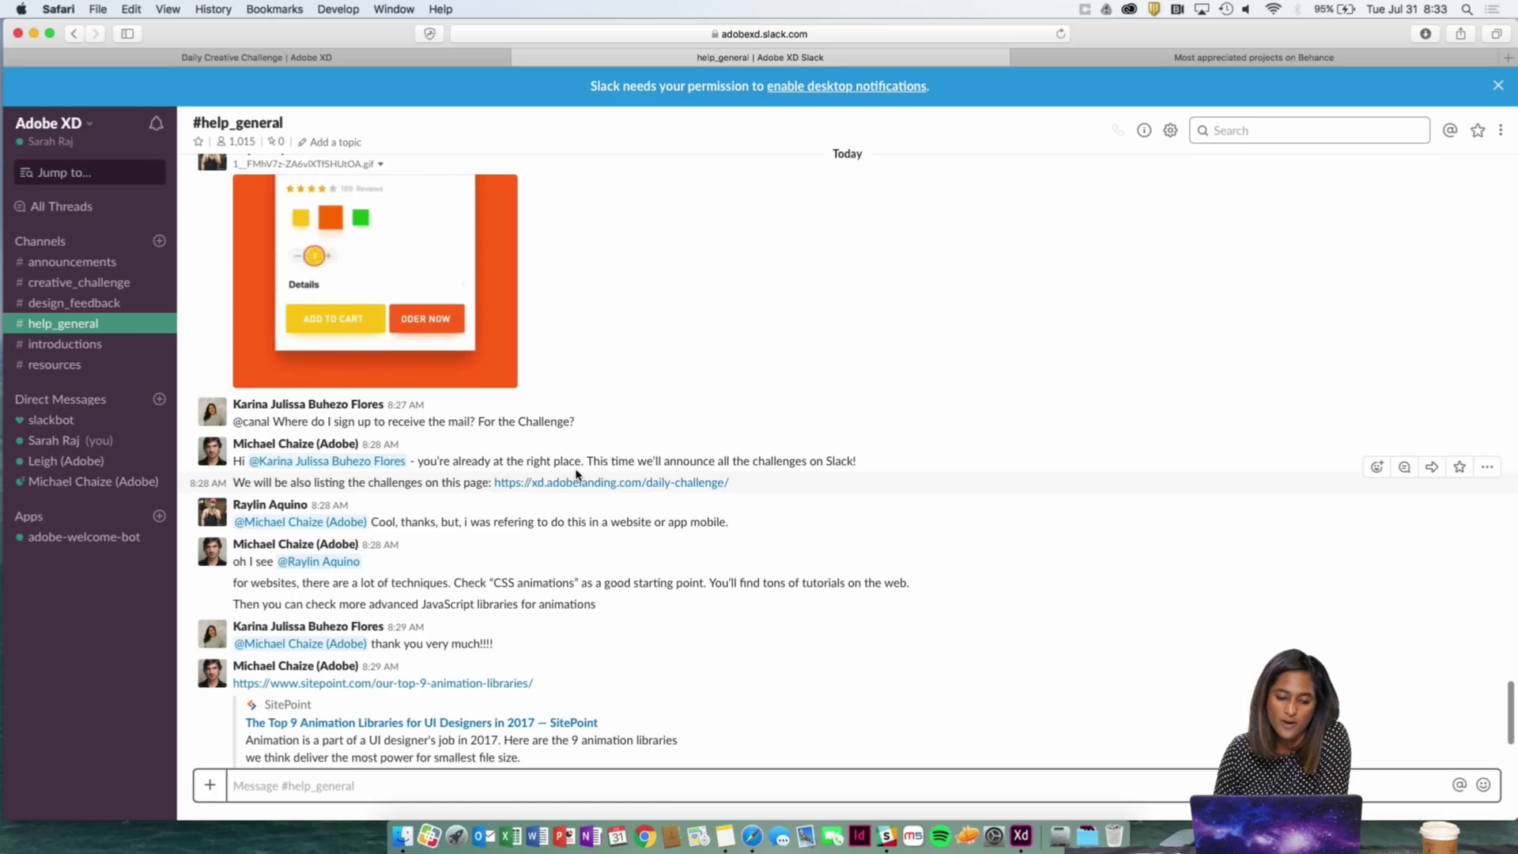
{"action": "scroll", "coordinate": [577, 474], "scroll_direction": "up", "scroll_amount": 6}
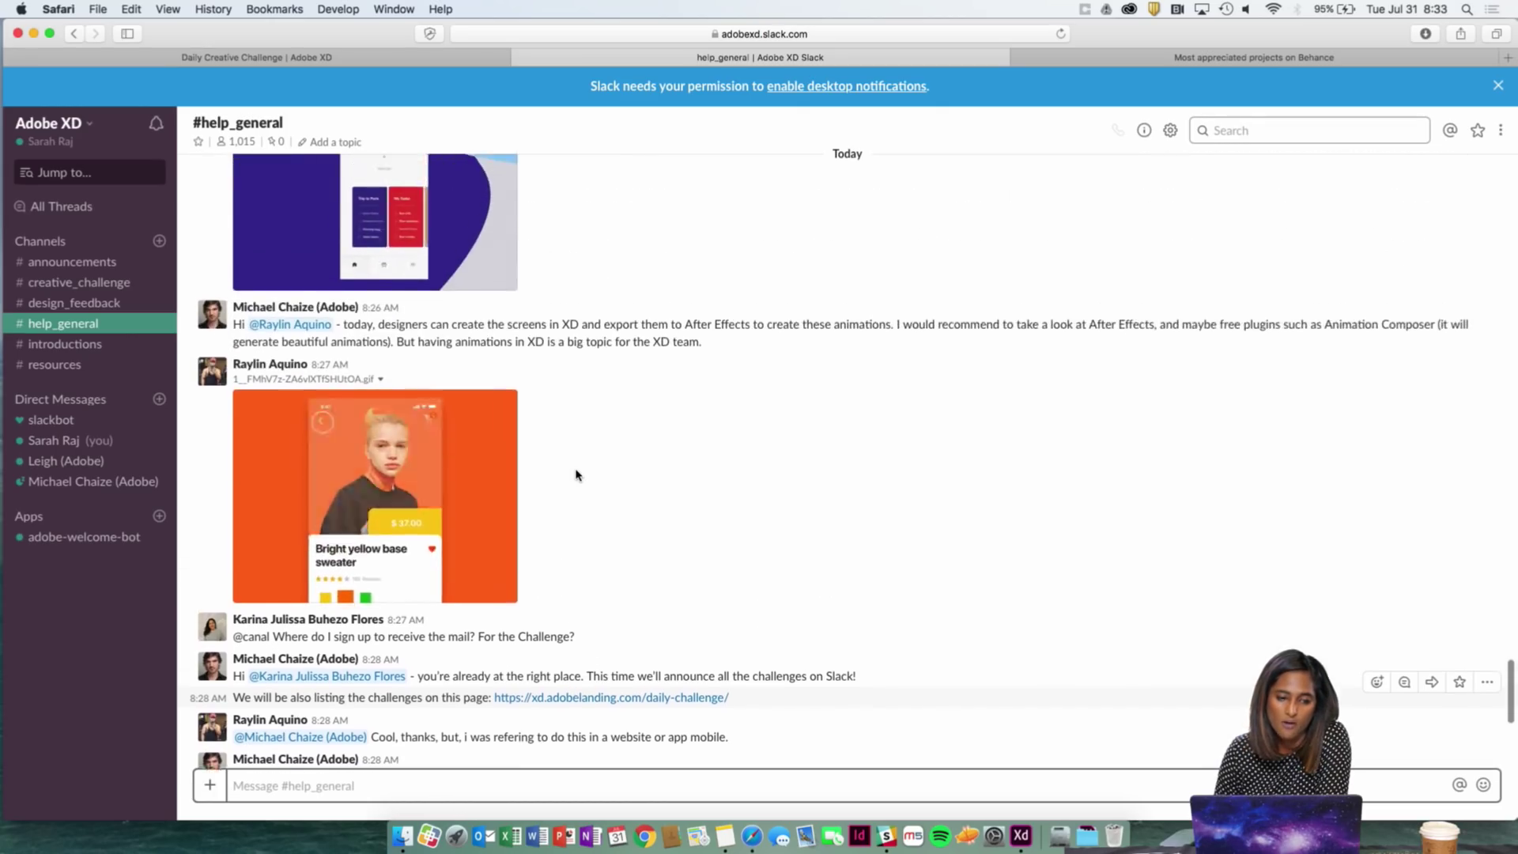
{"action": "scroll", "coordinate": [576, 475], "scroll_direction": "up", "scroll_amount": 12}
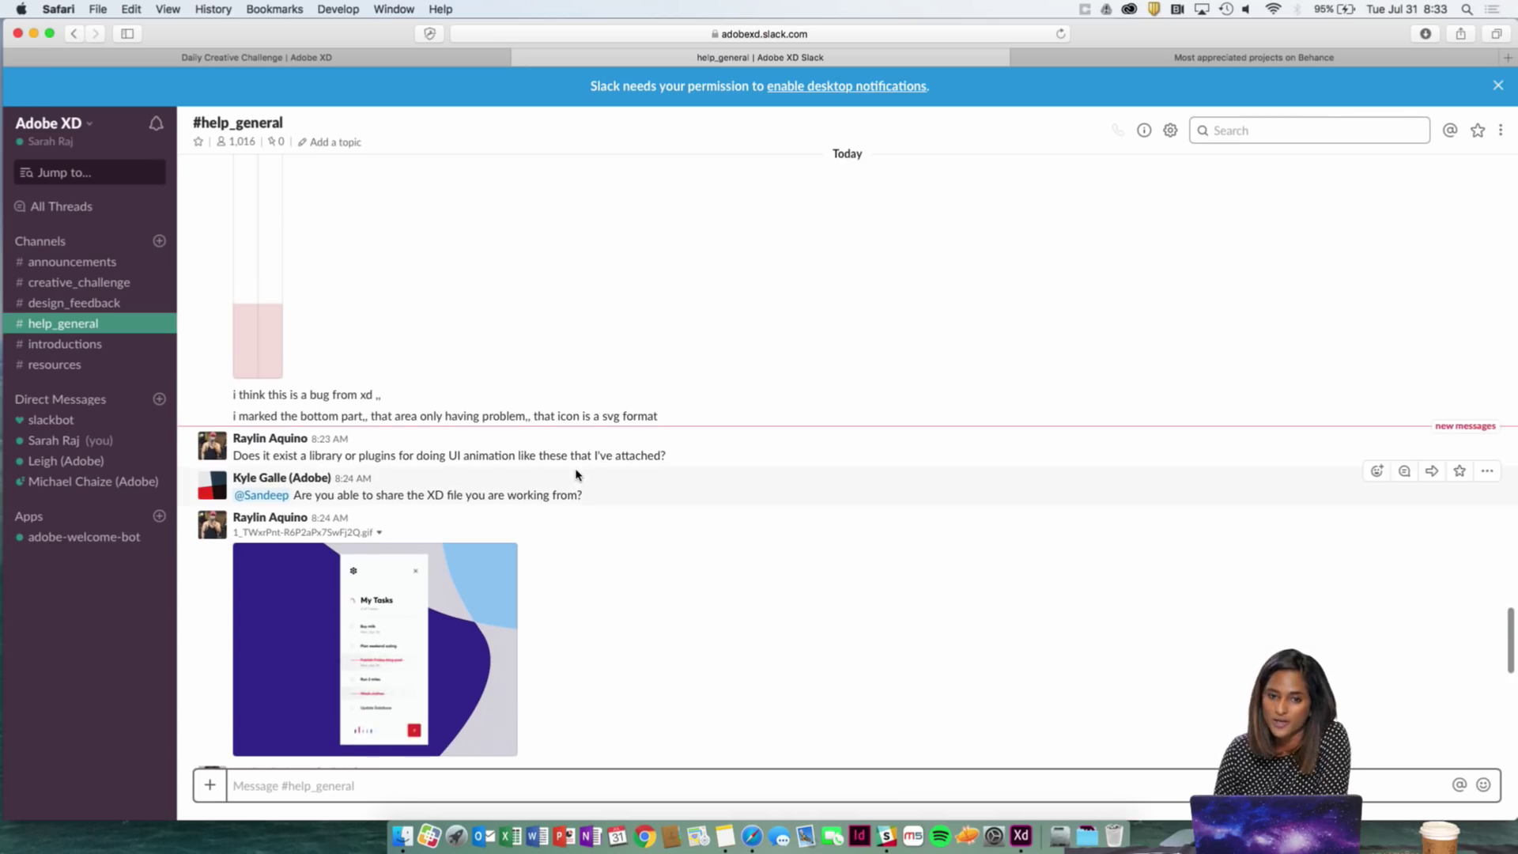
{"action": "scroll", "coordinate": [577, 475], "scroll_direction": "up", "scroll_amount": 20}
{"action": "scroll", "coordinate": [577, 474], "scroll_direction": "down", "scroll_amount": 18}
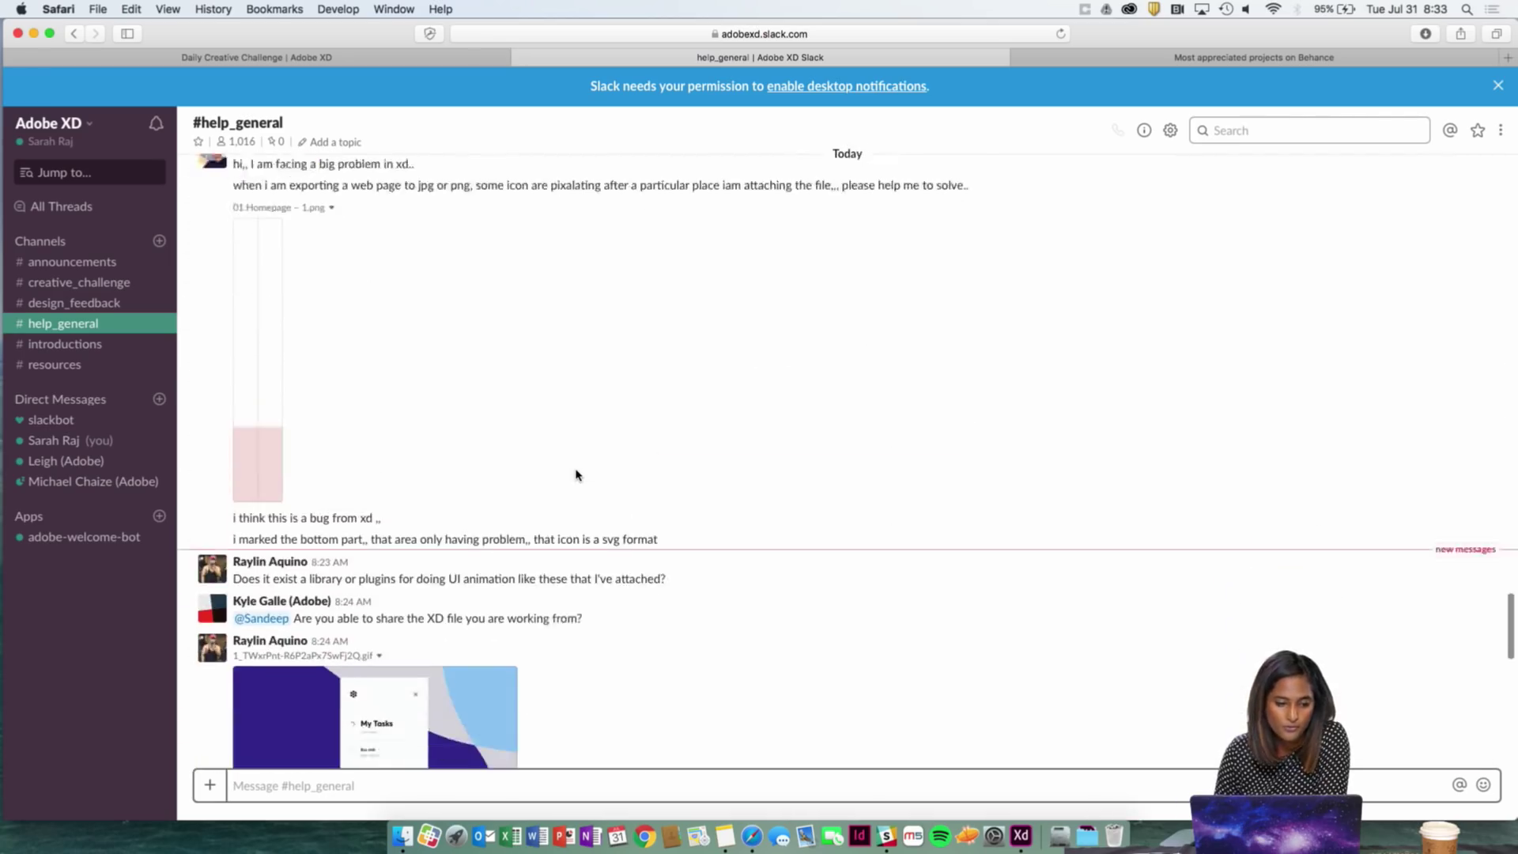
{"action": "scroll", "coordinate": [576, 475], "scroll_direction": "down", "scroll_amount": 18}
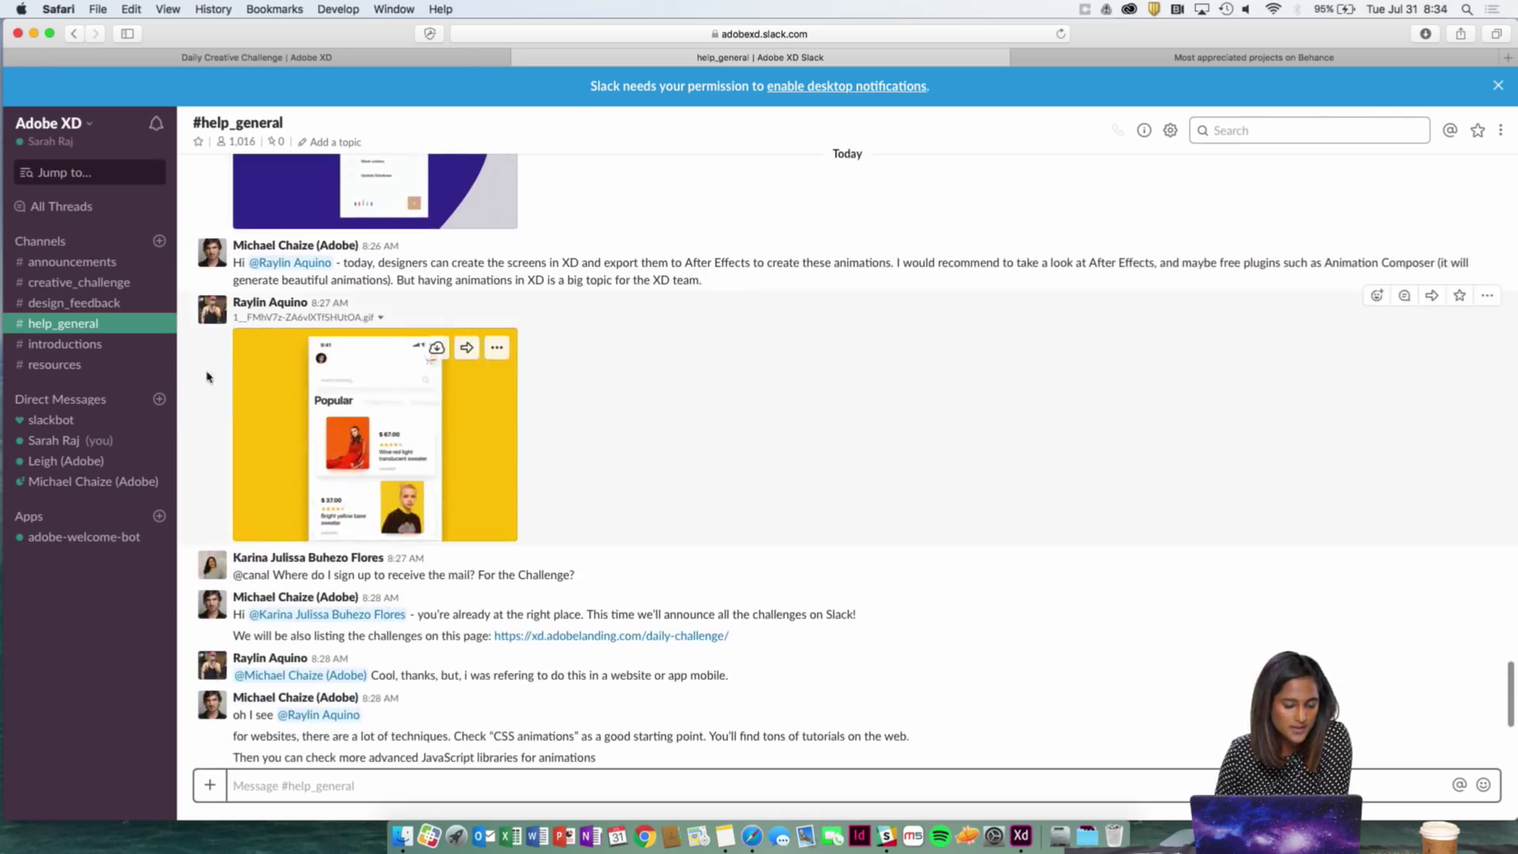
- Open the introductions channel and look over the latest member introductions
{"action": "left_click", "coordinate": [108, 349]}
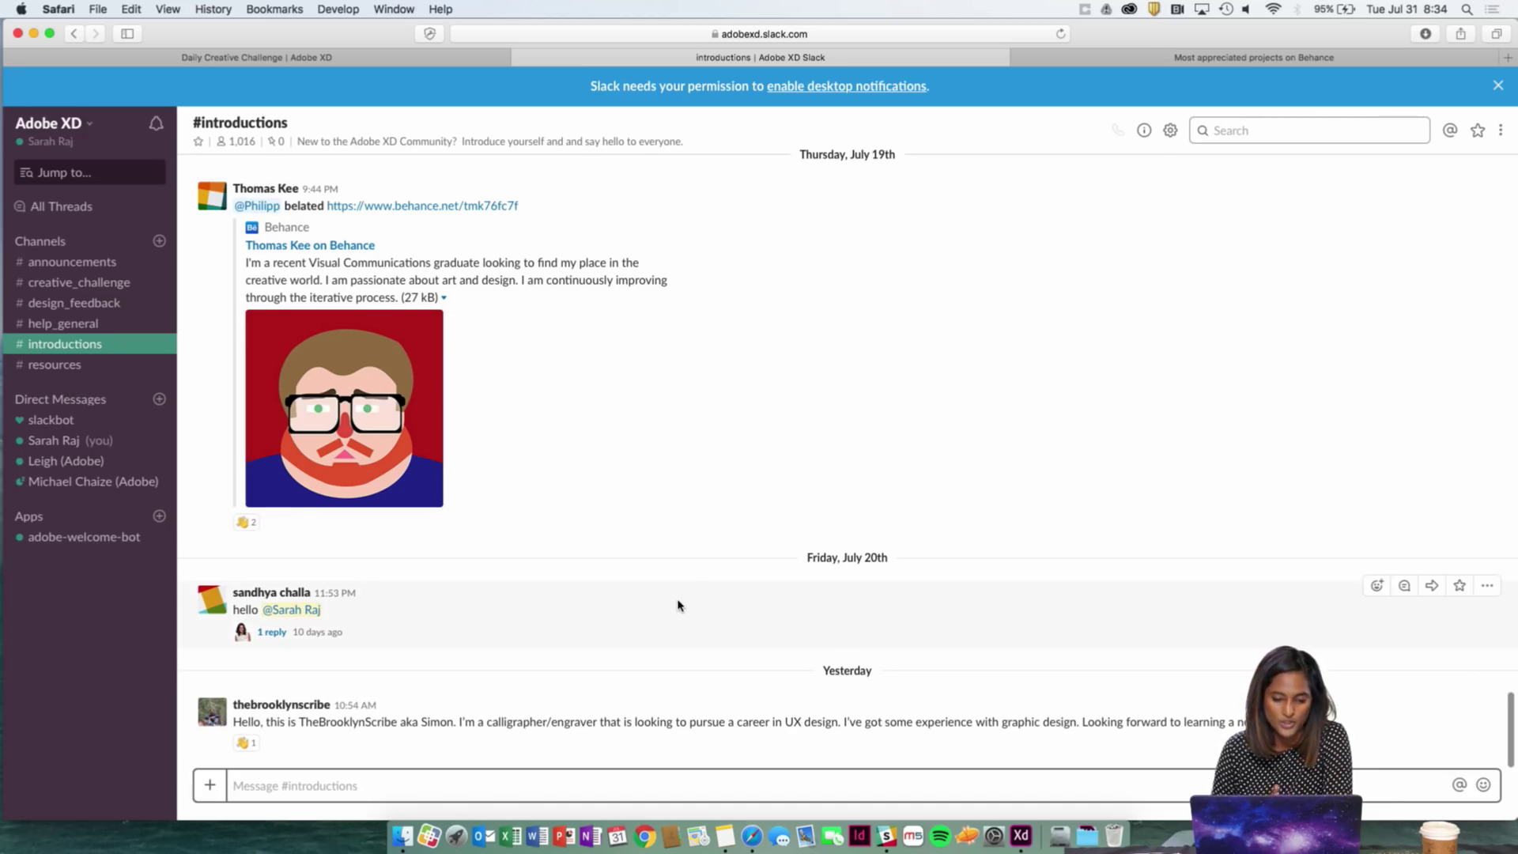
{"action": "scroll", "coordinate": [678, 605], "scroll_direction": "up", "scroll_amount": 1}
{"action": "scroll", "coordinate": [678, 605], "scroll_direction": "down", "scroll_amount": 1}
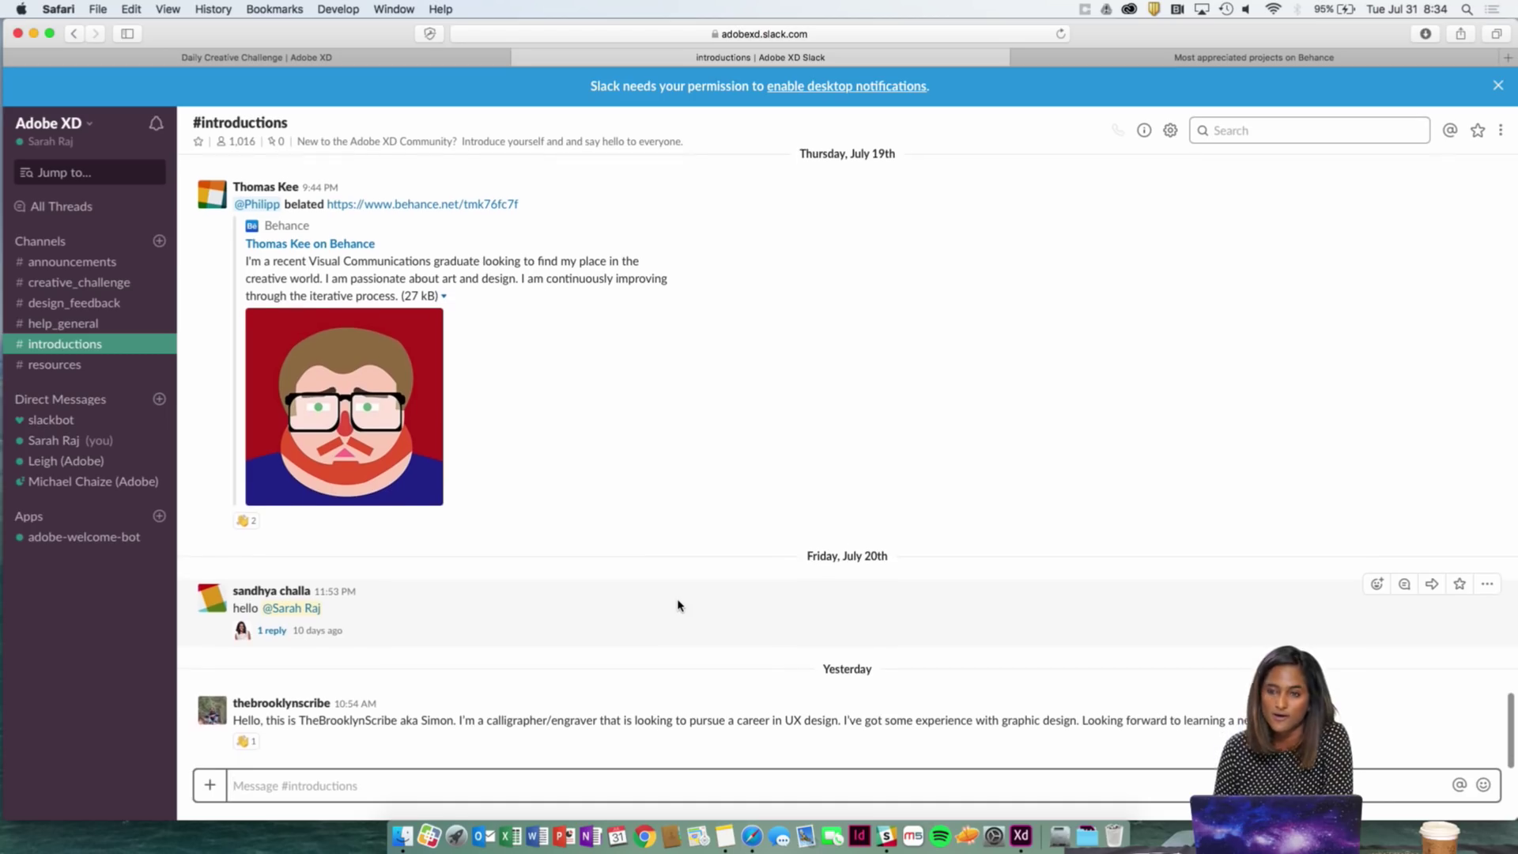
{"action": "scroll", "coordinate": [678, 606], "scroll_direction": "up", "scroll_amount": 1}
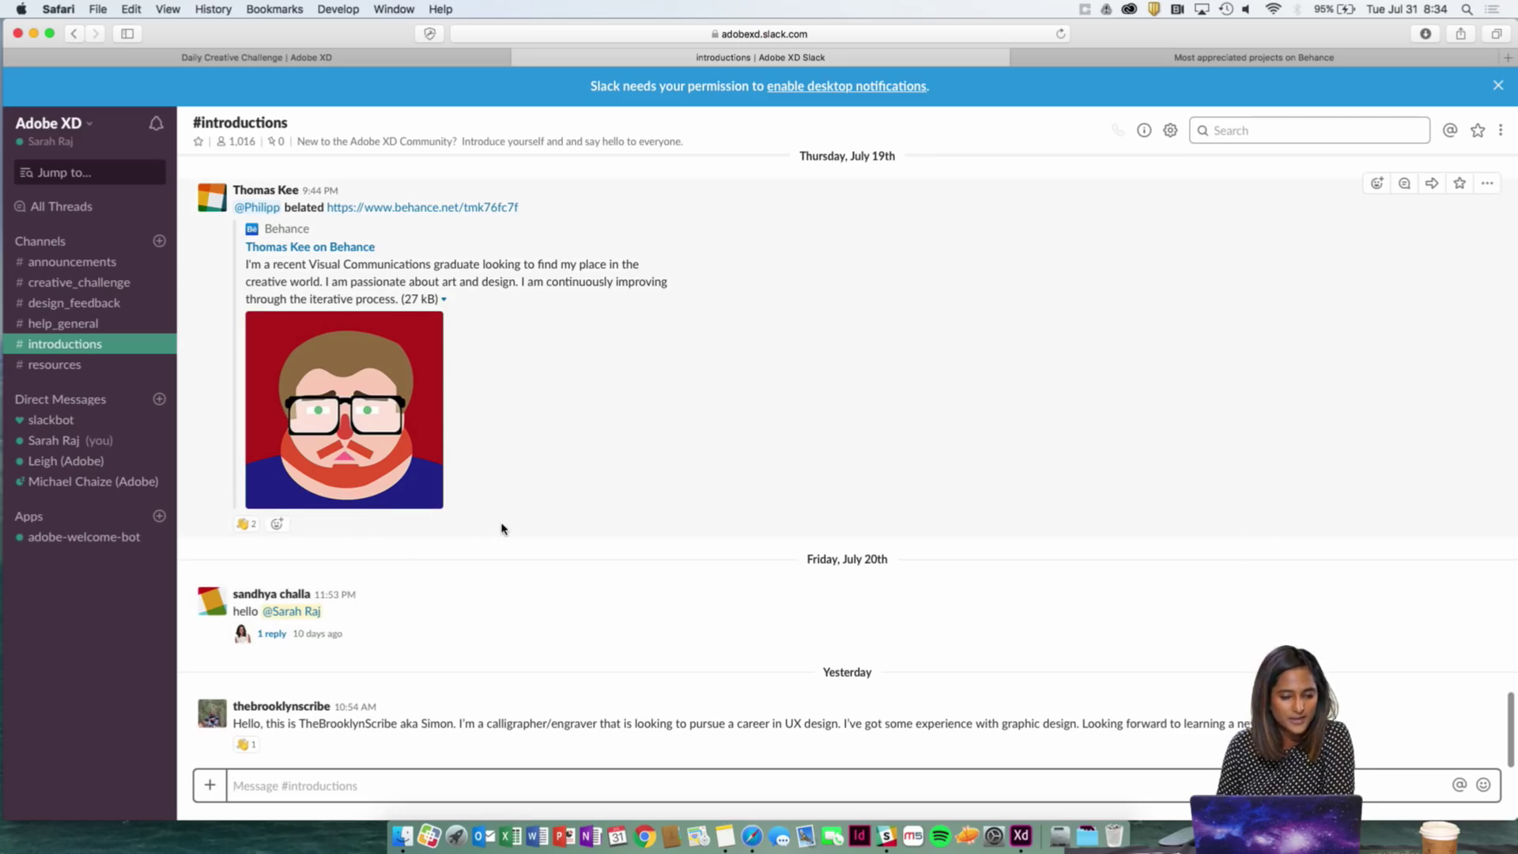
{"action": "scroll", "coordinate": [501, 510], "scroll_direction": "up", "scroll_amount": 3}
- Return to the Daily Creative Challenge page and review the four steps explaining how the challenge works
{"action": "left_click", "coordinate": [403, 56]}
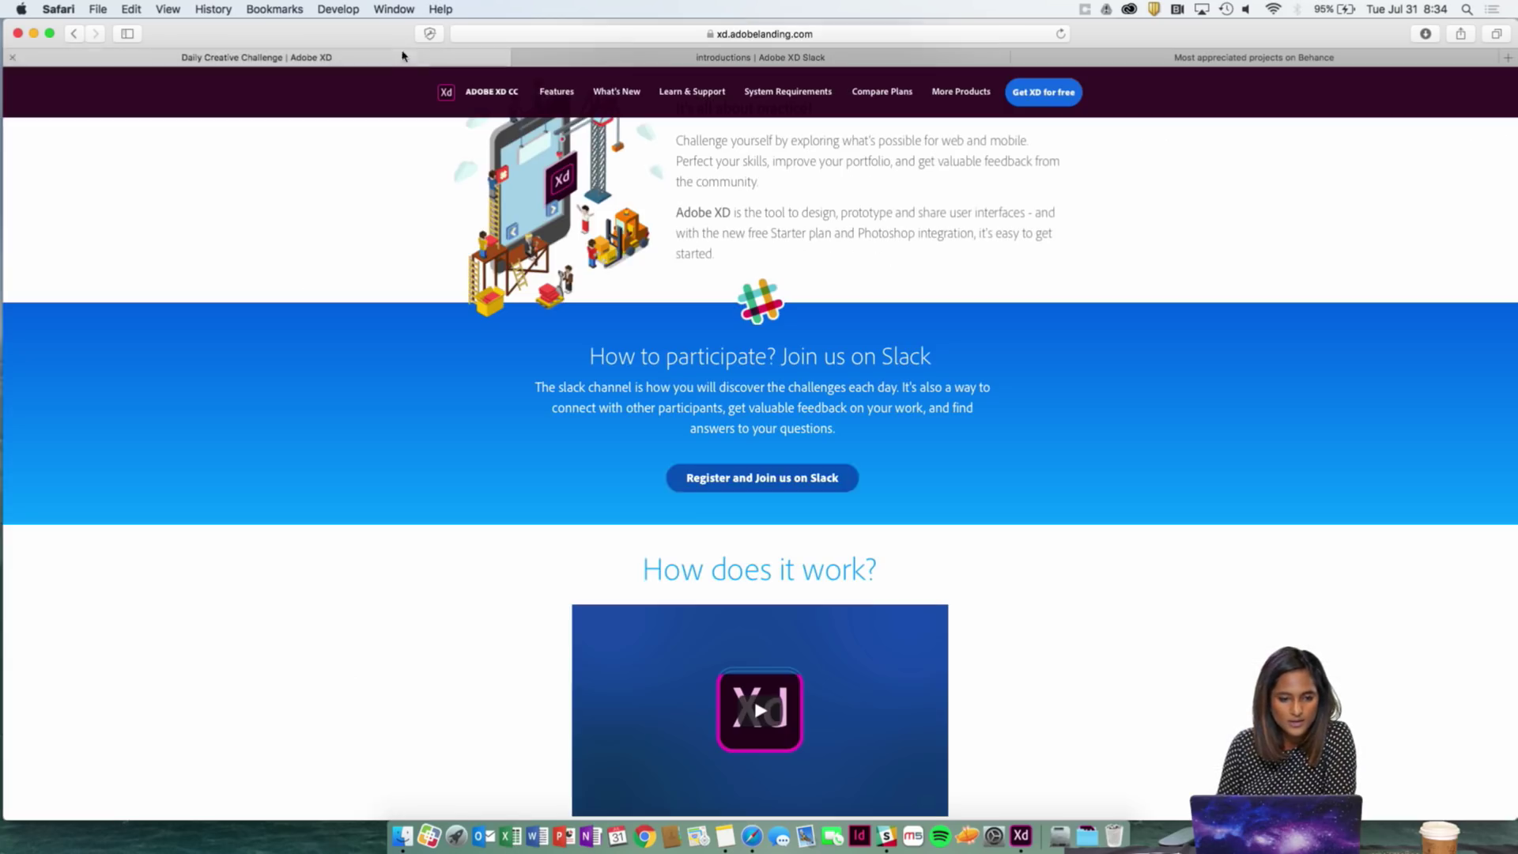
{"action": "scroll", "coordinate": [559, 472], "scroll_direction": "down", "scroll_amount": 6}
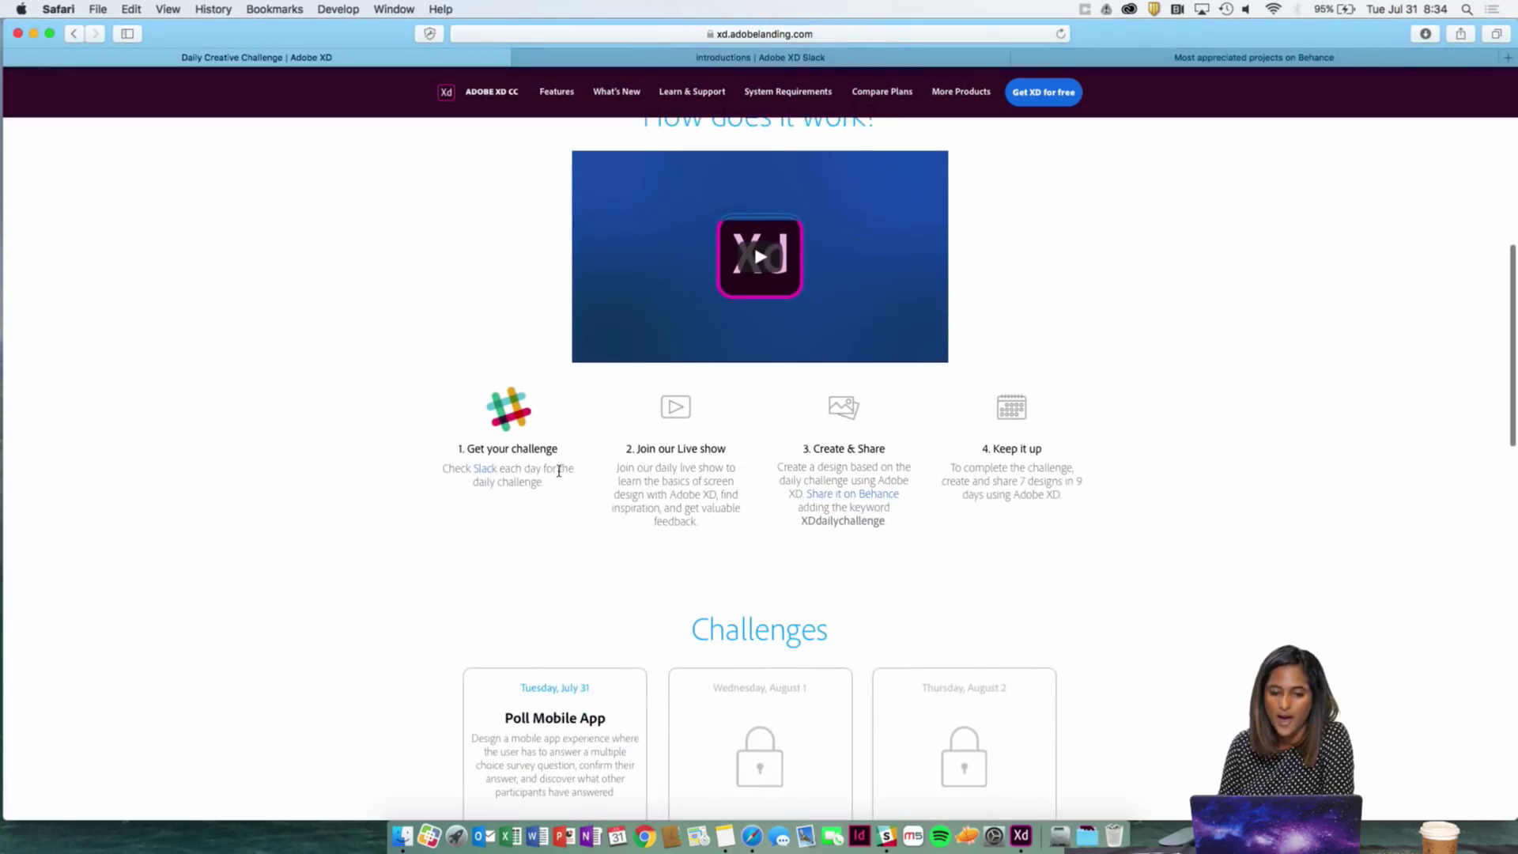
{"action": "scroll", "coordinate": [559, 472], "scroll_direction": "up", "scroll_amount": 1}
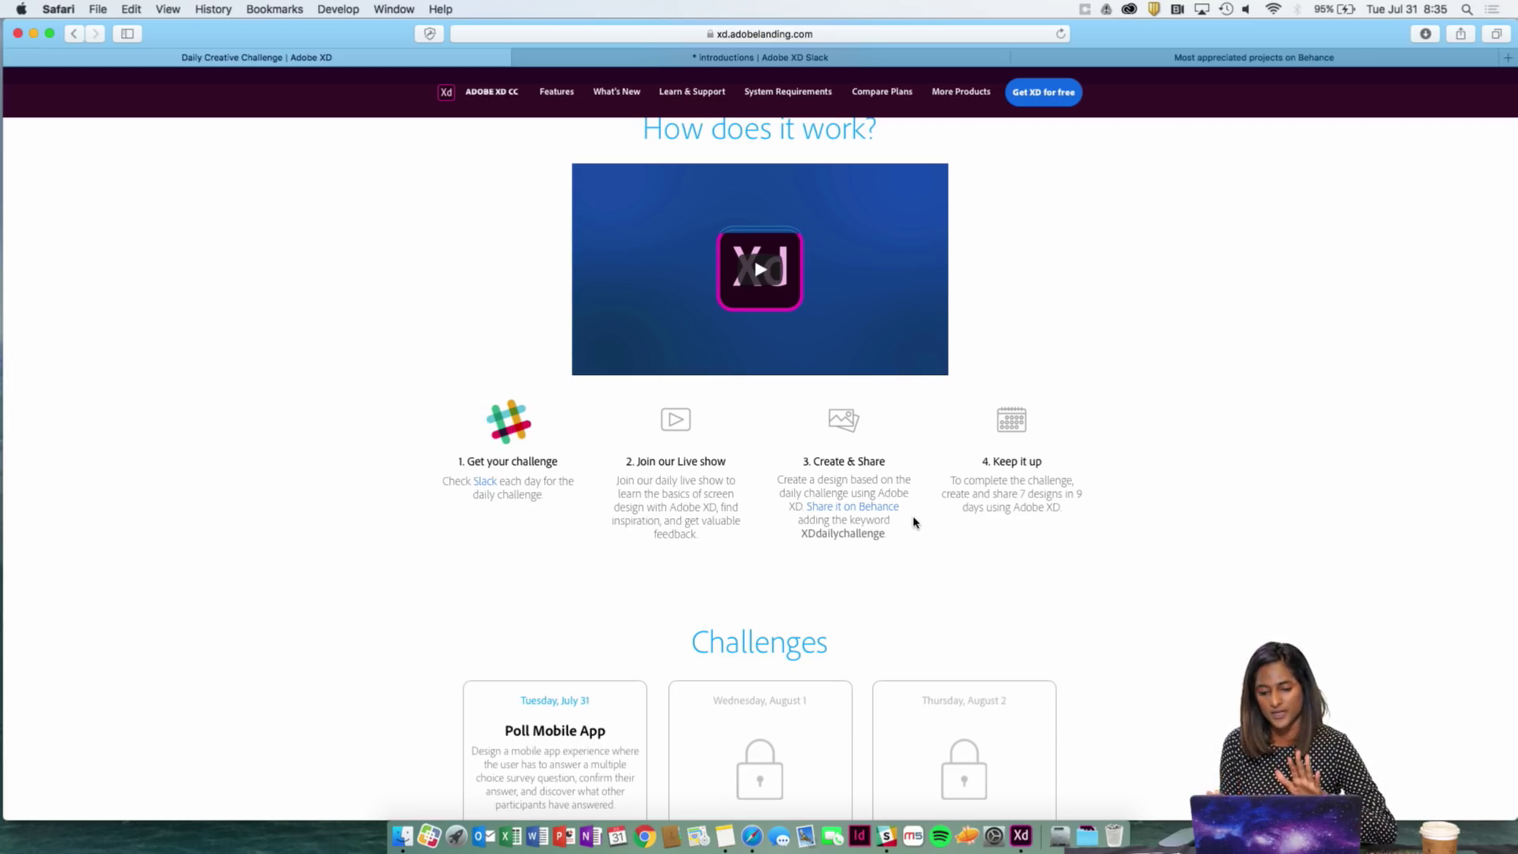
{"action": "scroll", "coordinate": [1093, 523], "scroll_direction": "down", "scroll_amount": 2}
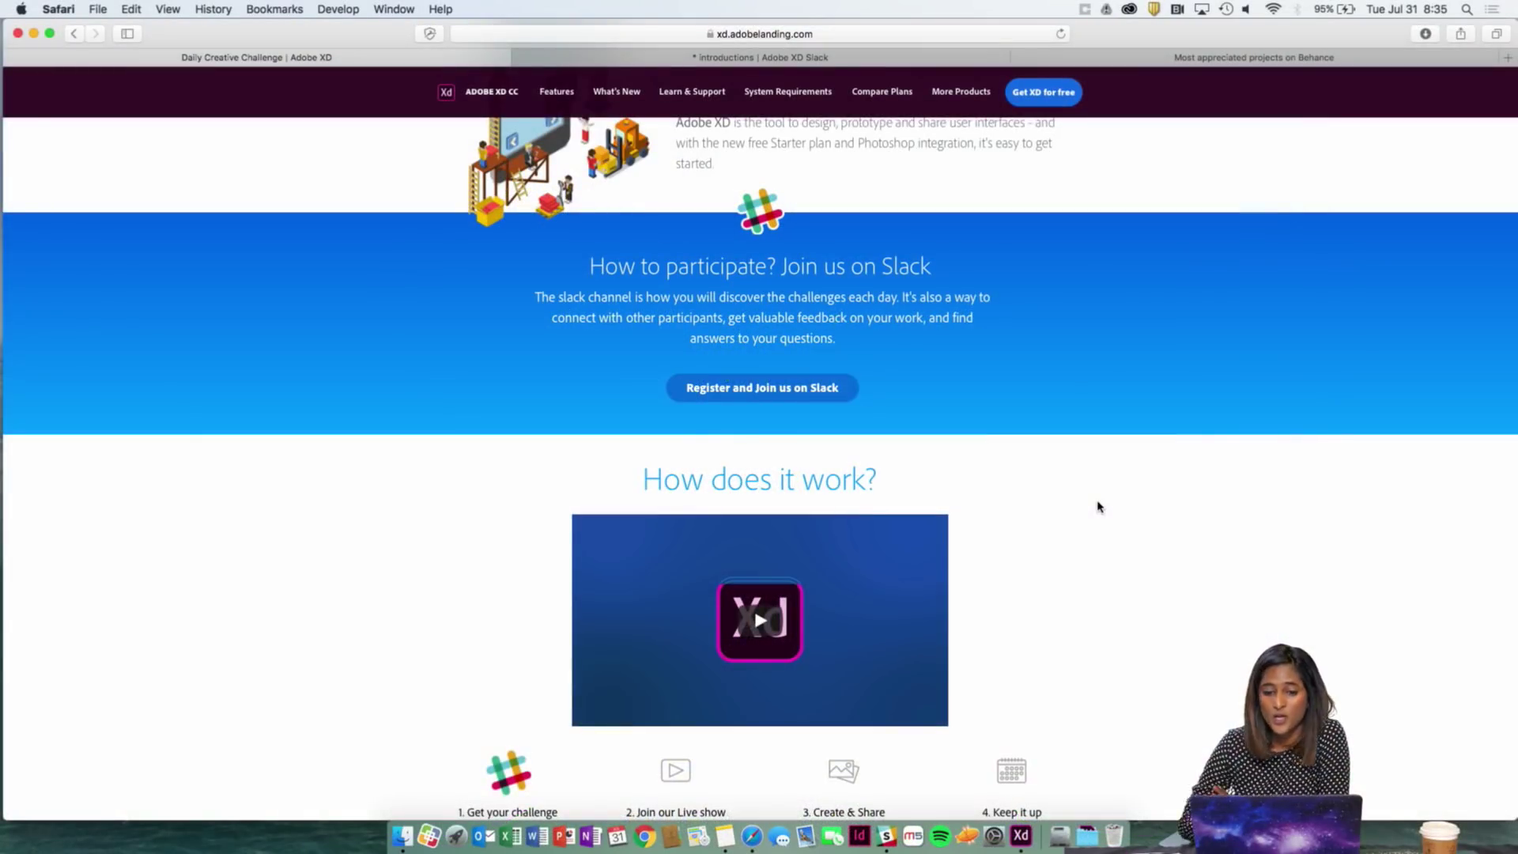
- Examine the beginning of the challenge page, including the option to get XD for free
{"action": "scroll", "coordinate": [1099, 507], "scroll_direction": "up", "scroll_amount": 5}
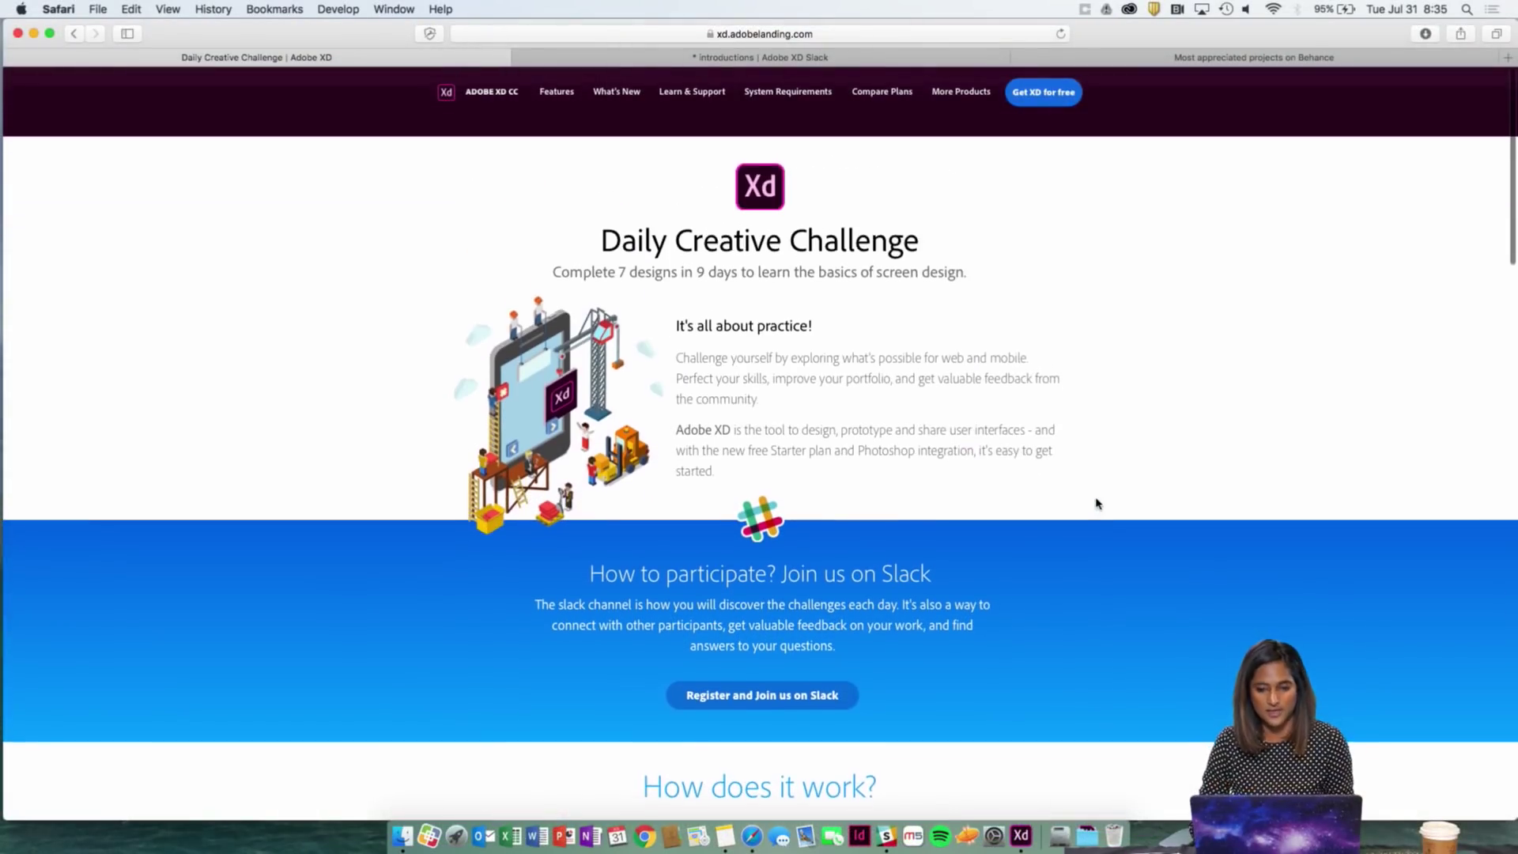
{"action": "scroll", "coordinate": [1084, 118], "scroll_direction": "down", "scroll_amount": 3}
{"action": "scroll", "coordinate": [1085, 119], "scroll_direction": "up", "scroll_amount": 3}
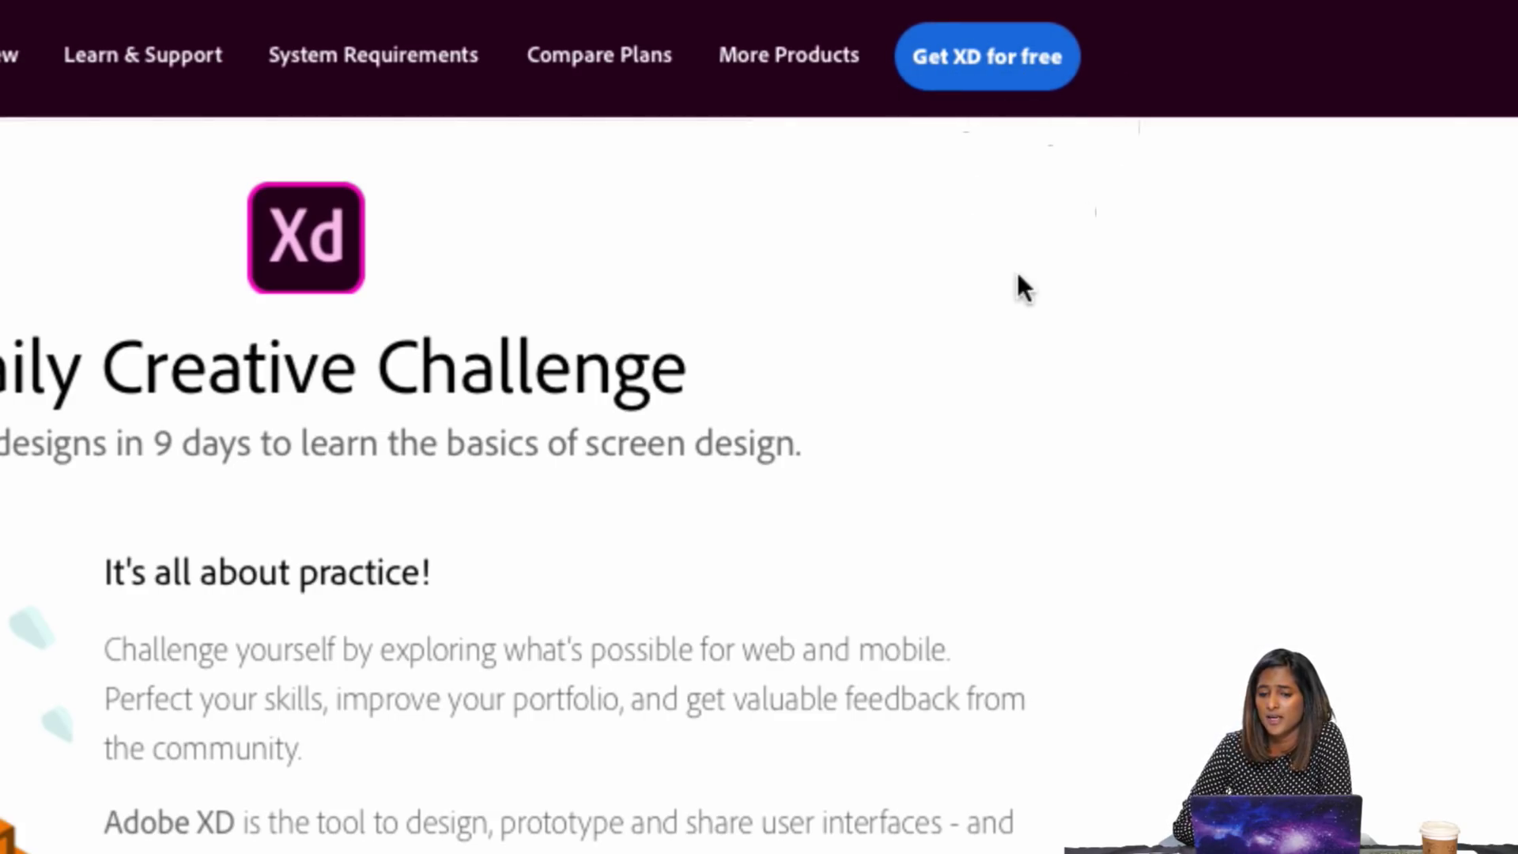
{"action": "scroll", "coordinate": [1029, 314], "scroll_direction": "down", "scroll_amount": 5}
{"action": "scroll", "coordinate": [1029, 314], "scroll_direction": "up", "scroll_amount": 5}
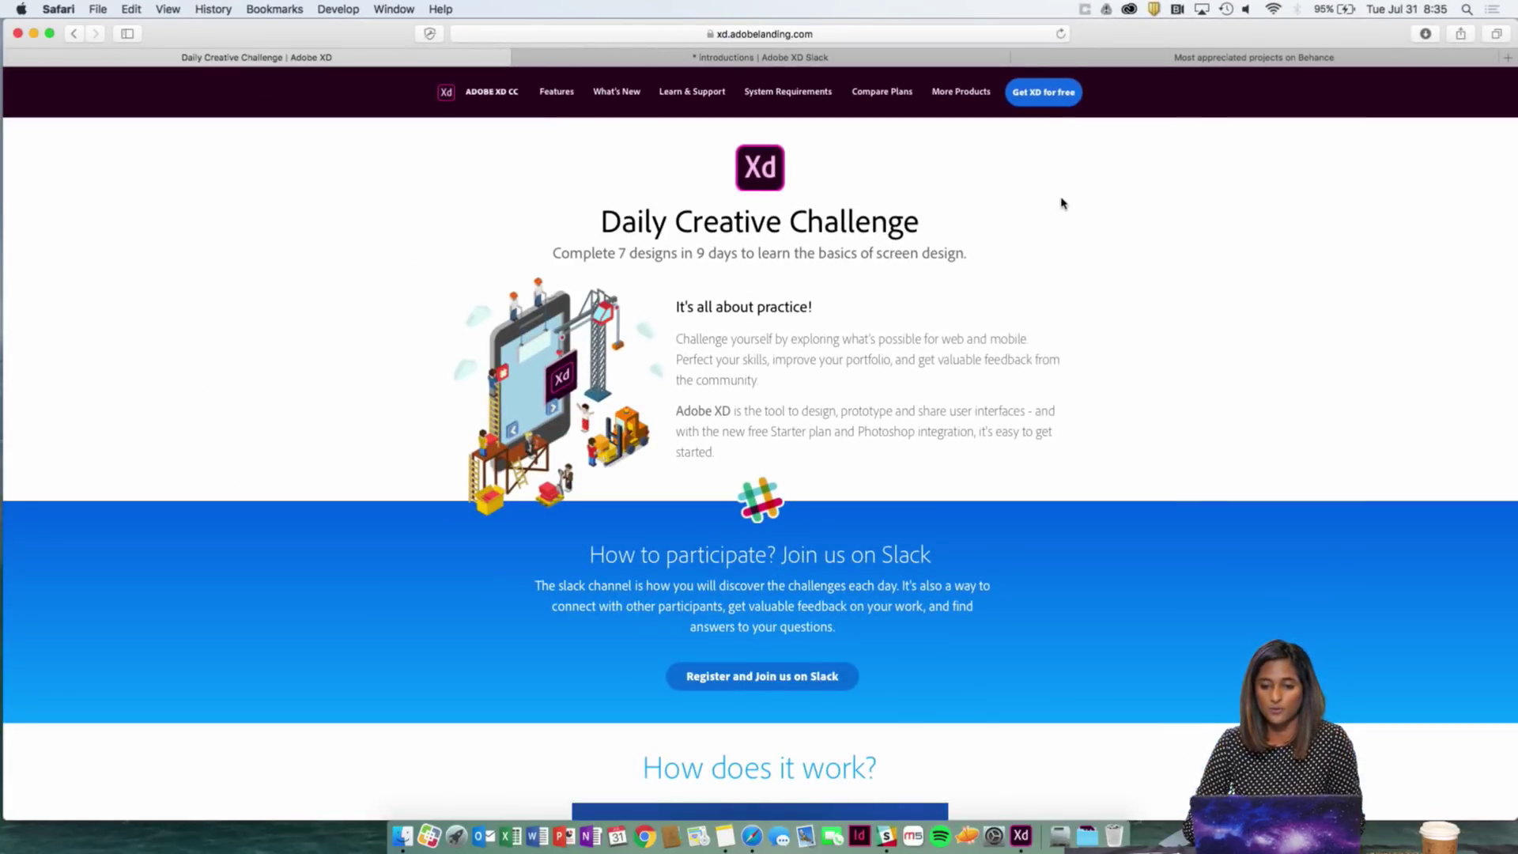
- Examine the Challenges section, including the Poll Mobile App brief for Tuesday, July 31 and the locked upcoming days
{"action": "scroll", "coordinate": [1062, 203], "scroll_direction": "down", "scroll_amount": 8}
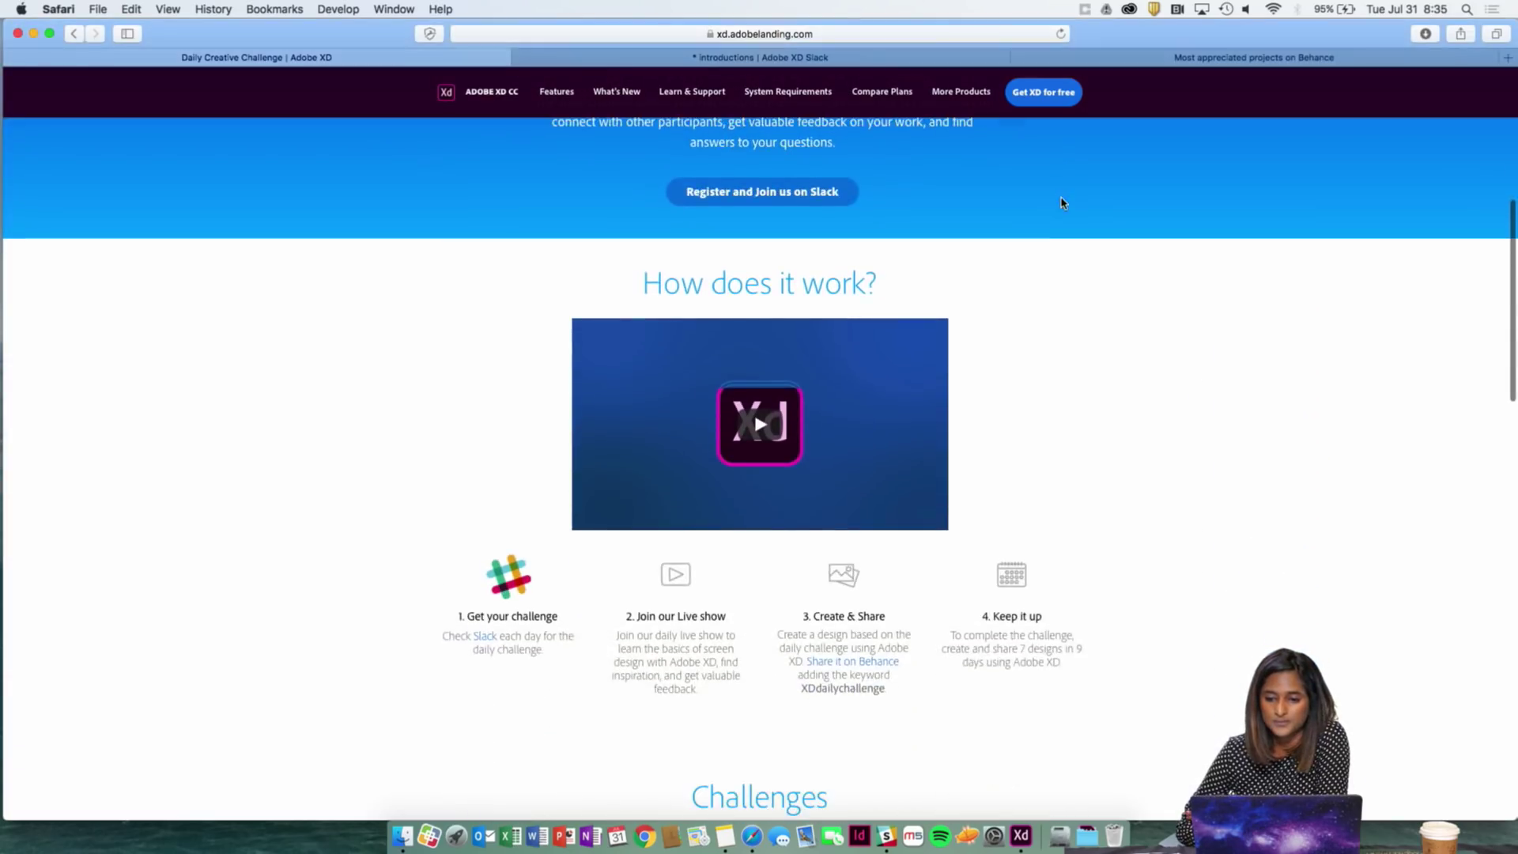
{"action": "scroll", "coordinate": [1063, 203], "scroll_direction": "down", "scroll_amount": 5}
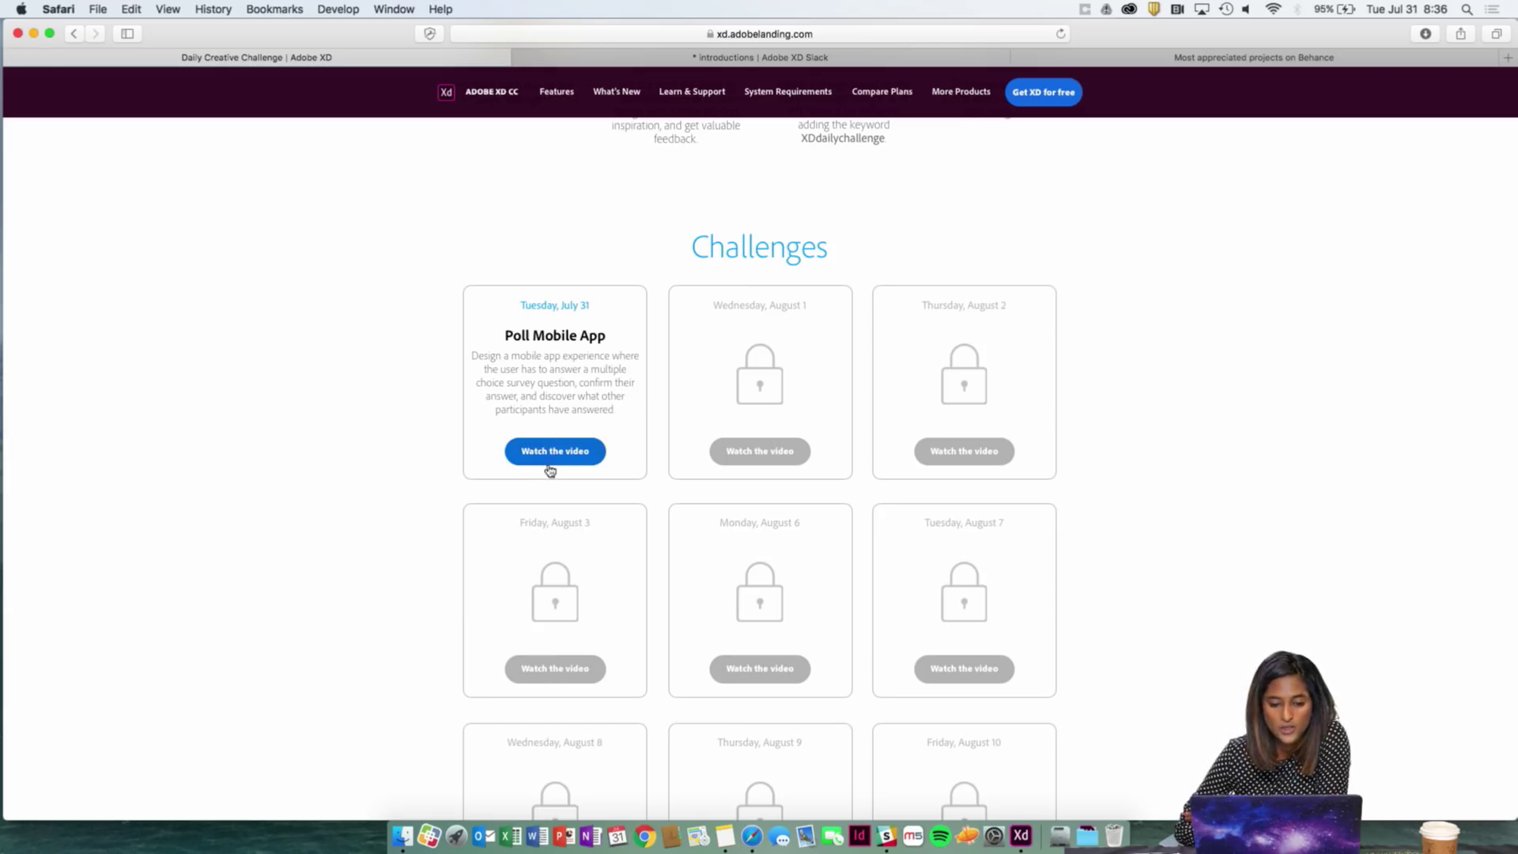
{"action": "scroll", "coordinate": [704, 488], "scroll_direction": "down", "scroll_amount": 5}
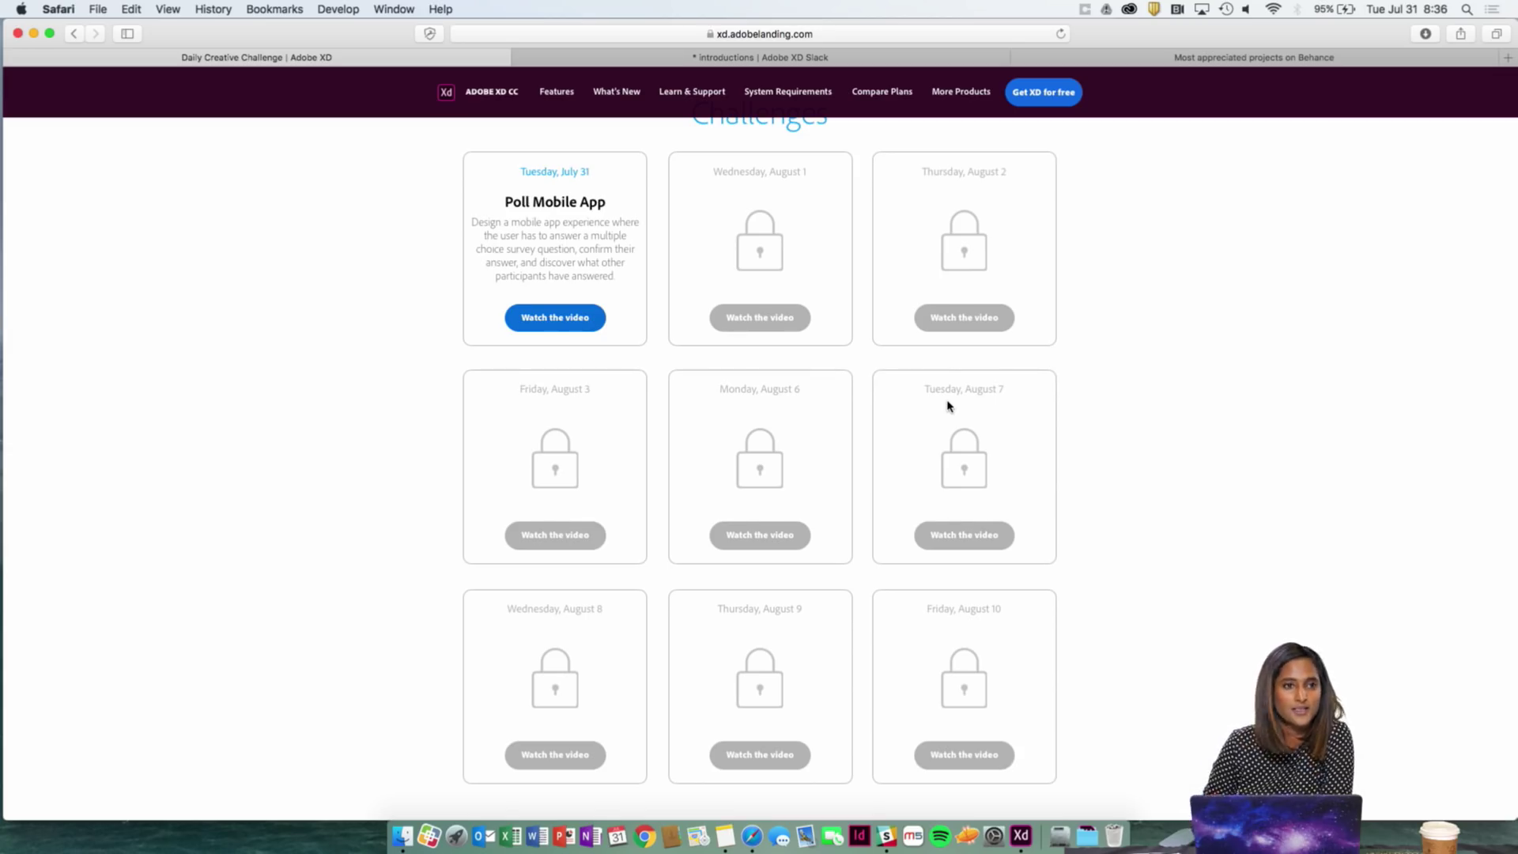
{"action": "scroll", "coordinate": [949, 406], "scroll_direction": "up", "scroll_amount": 2}
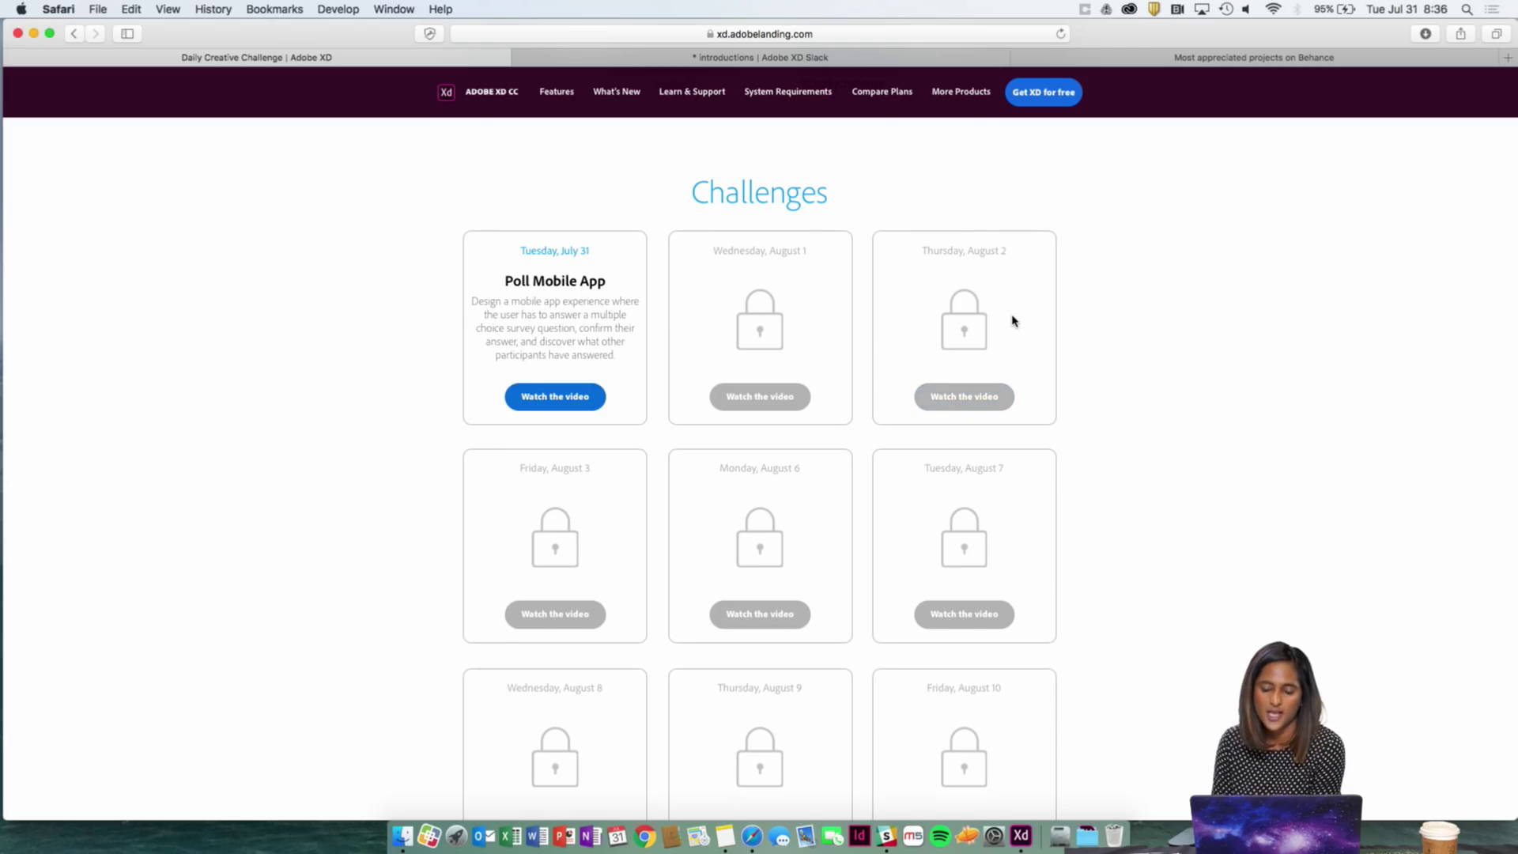
{"action": "scroll", "coordinate": [1013, 321], "scroll_direction": "down", "scroll_amount": 1}
- Review the Daily Creative Challenge page again, from the Slack invitation and how-it-works steps to the Poll Mobile App brief
{"action": "scroll", "coordinate": [1012, 321], "scroll_direction": "up", "scroll_amount": 10}
{"action": "key", "text": "ctrl+Up"}
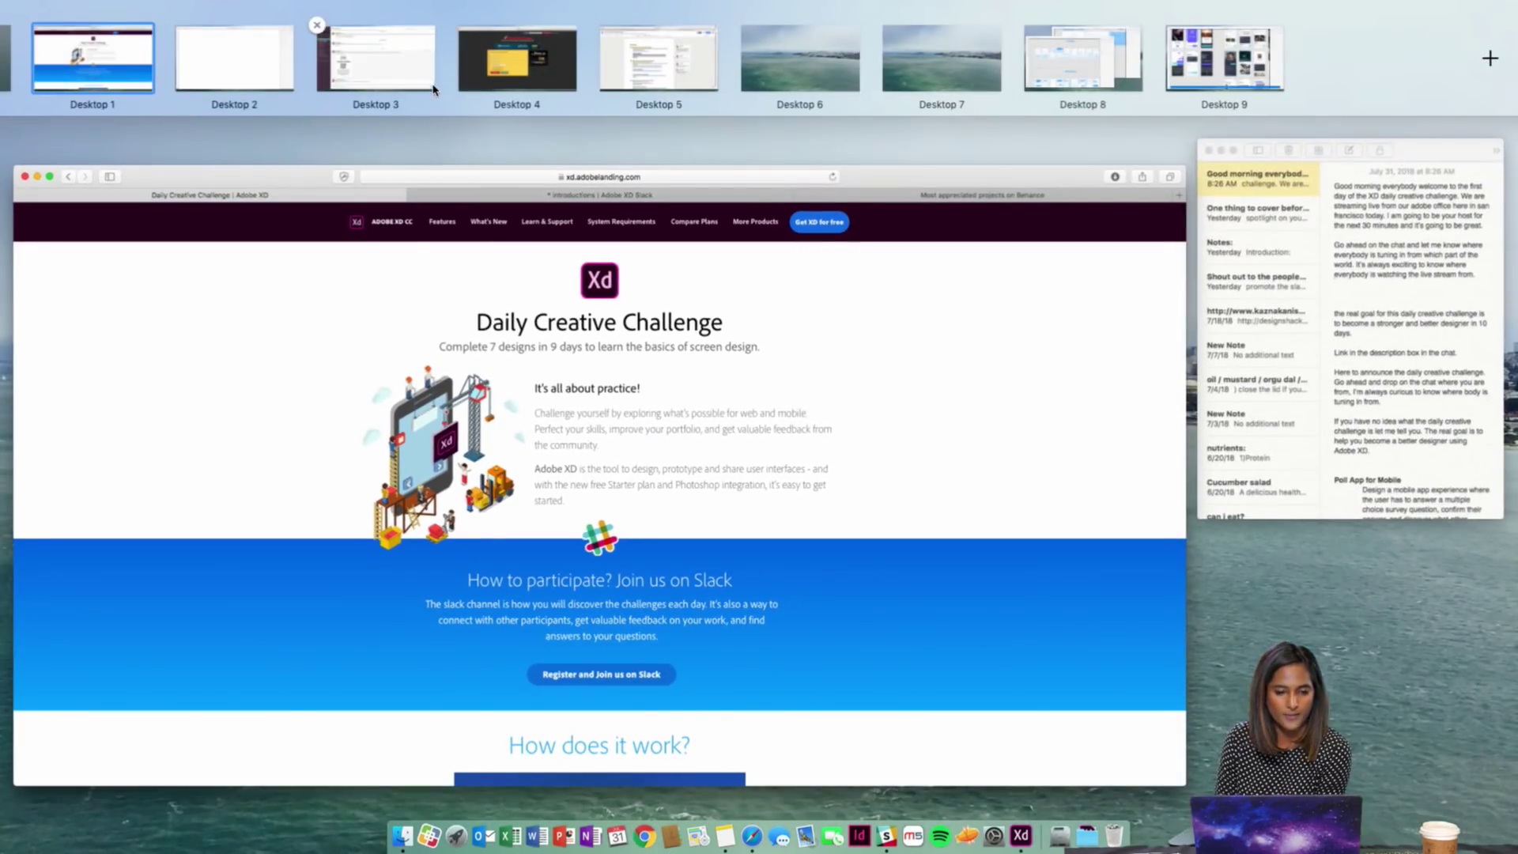
{"action": "left_click", "coordinate": [594, 380]}
{"action": "scroll", "coordinate": [651, 515], "scroll_direction": "down", "scroll_amount": 5}
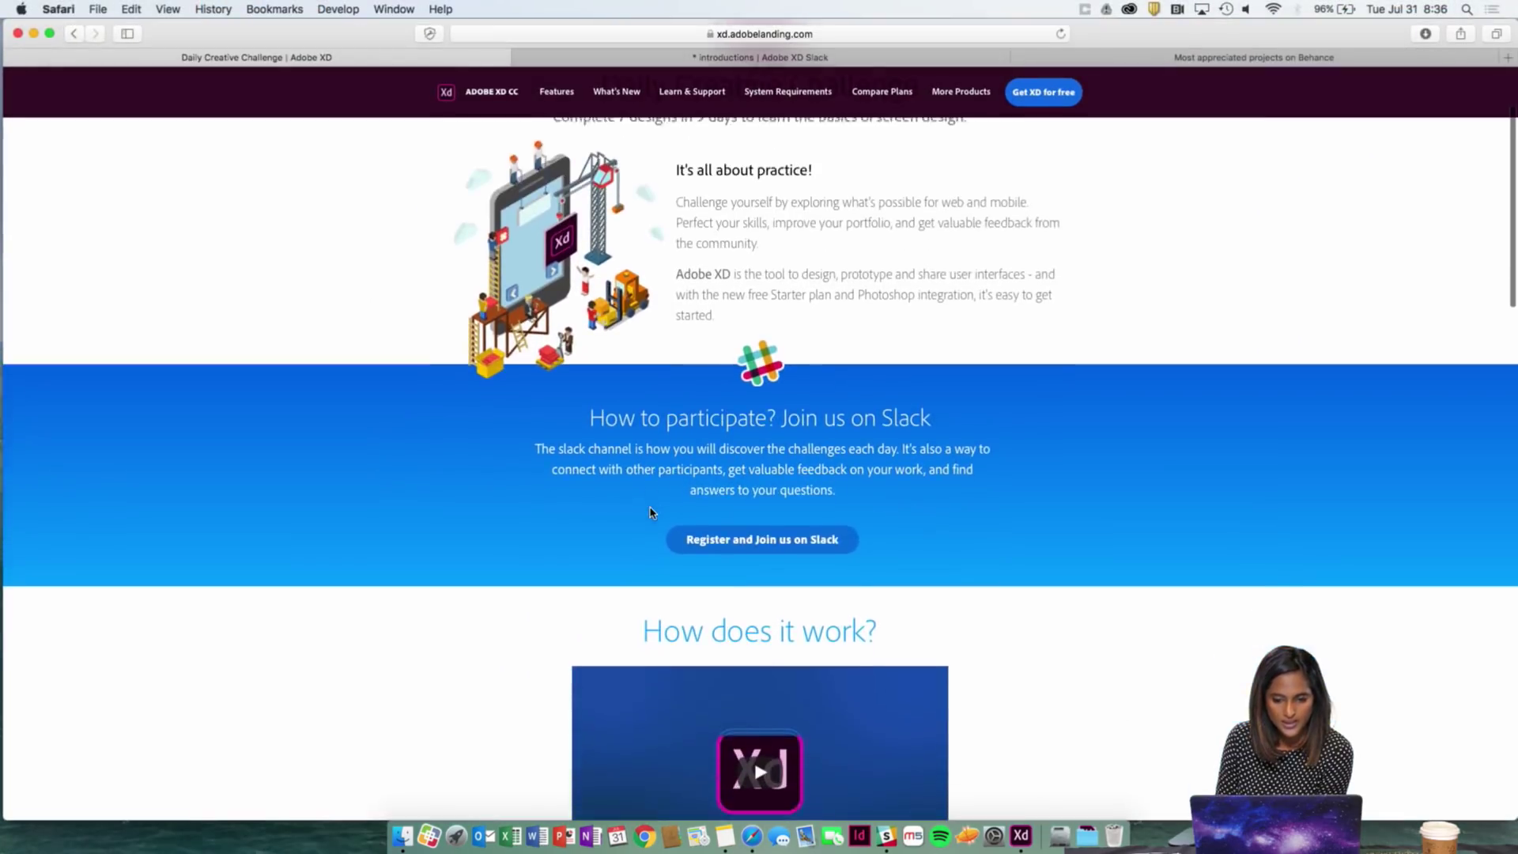
{"action": "scroll", "coordinate": [651, 515], "scroll_direction": "down", "scroll_amount": 8}
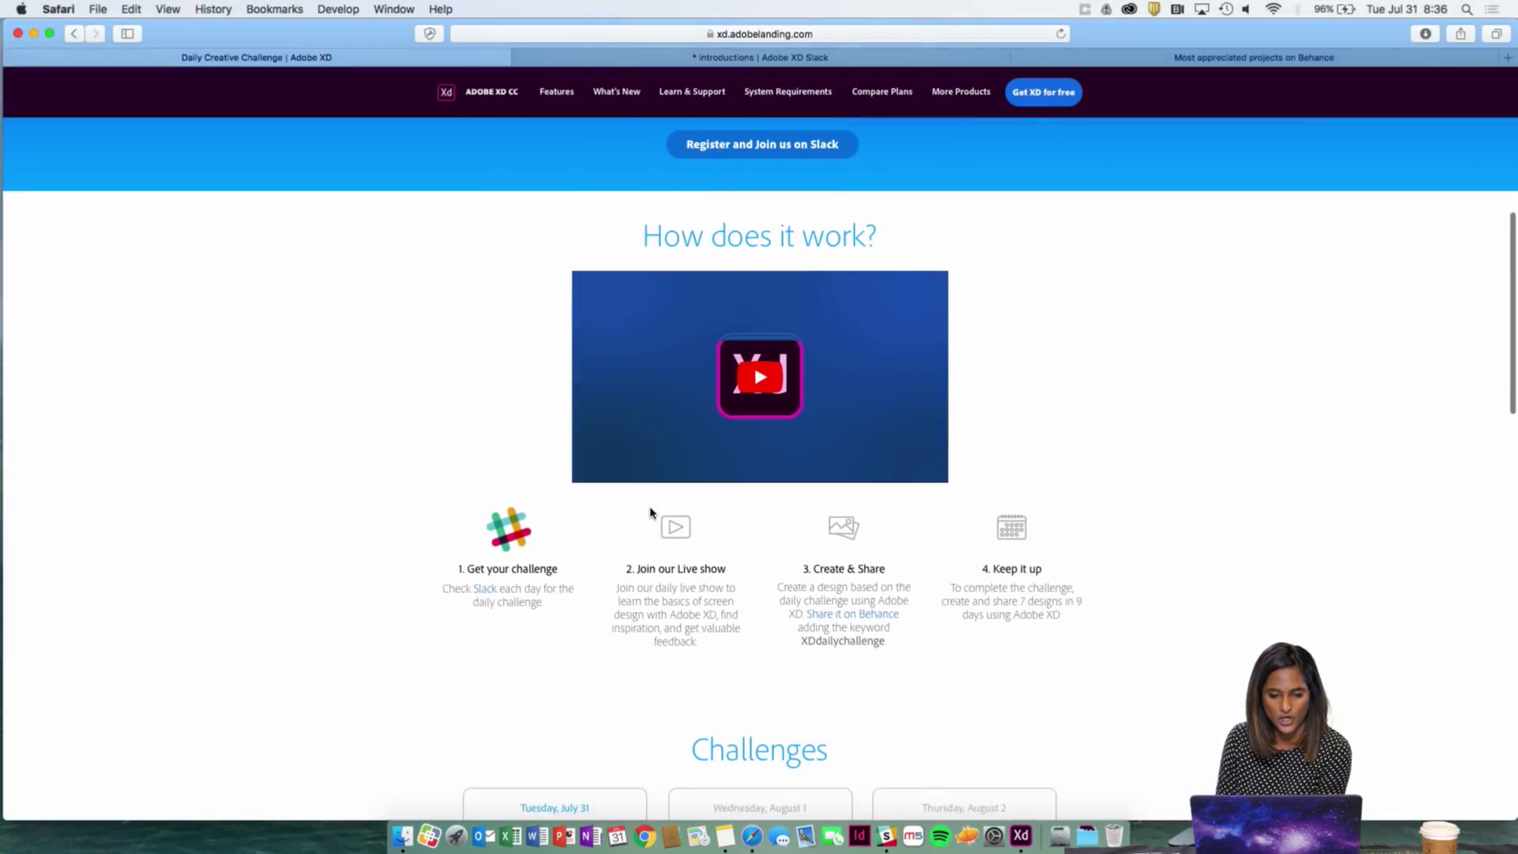
{"action": "scroll", "coordinate": [651, 513], "scroll_direction": "down", "scroll_amount": 2}
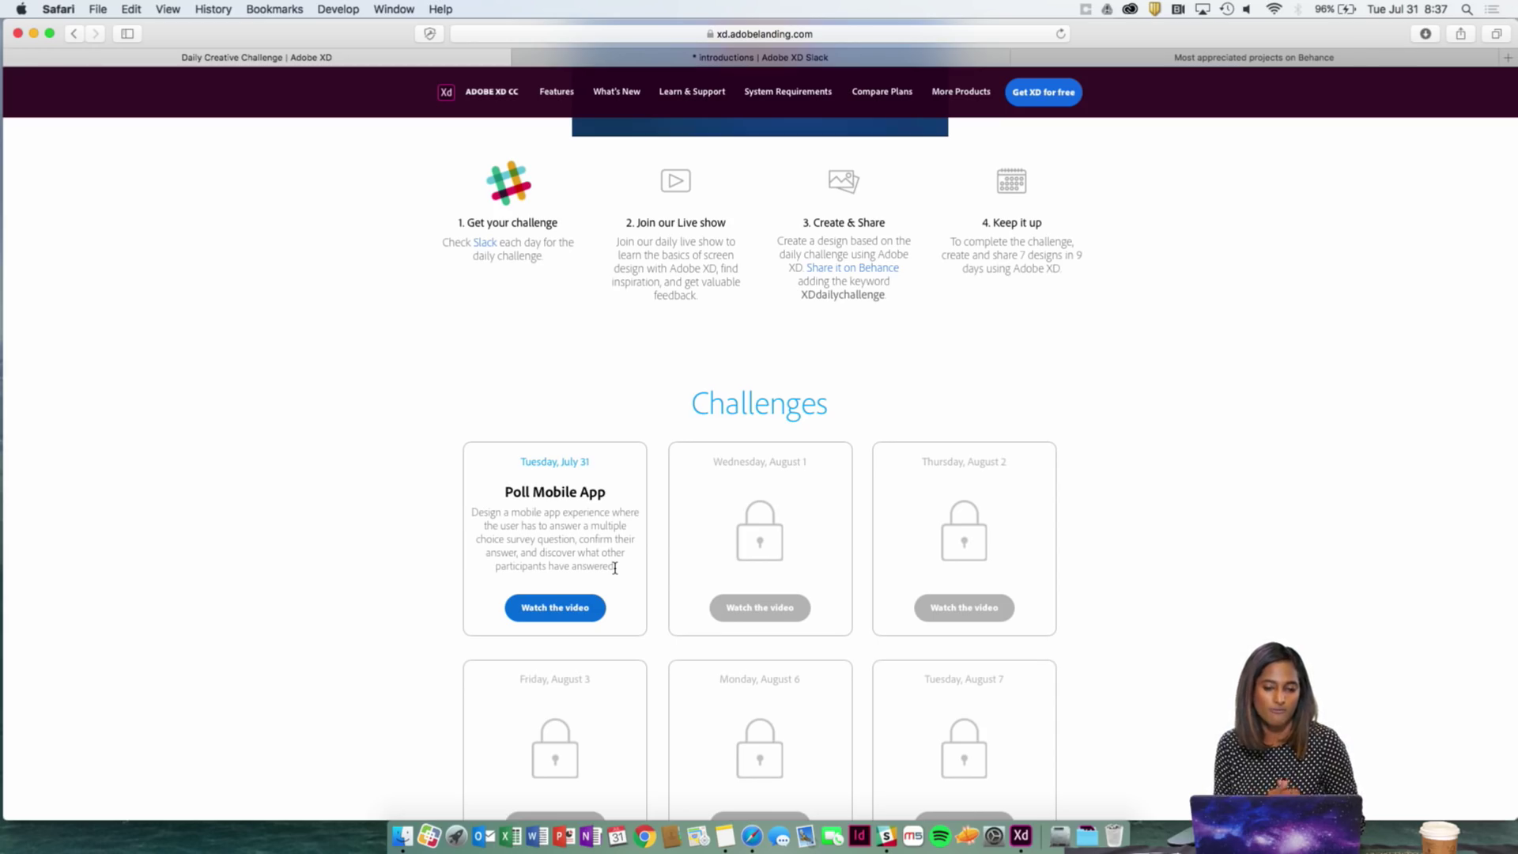
- Switch to the desktop that shows the Straw Poll website
{"action": "key", "text": "ctrl+Up"}
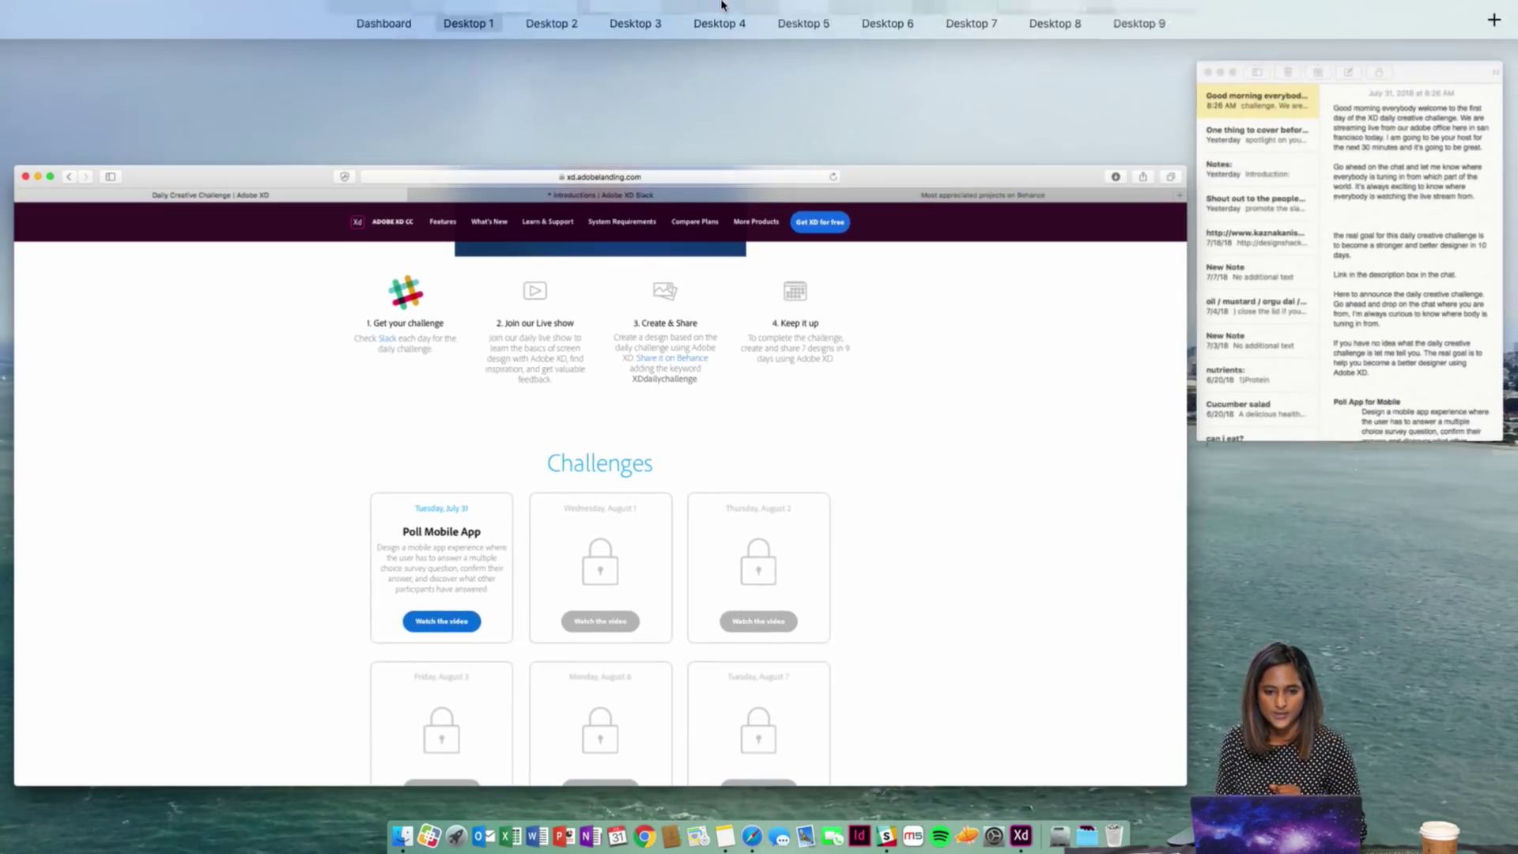
{"action": "left_click", "coordinate": [686, 69]}
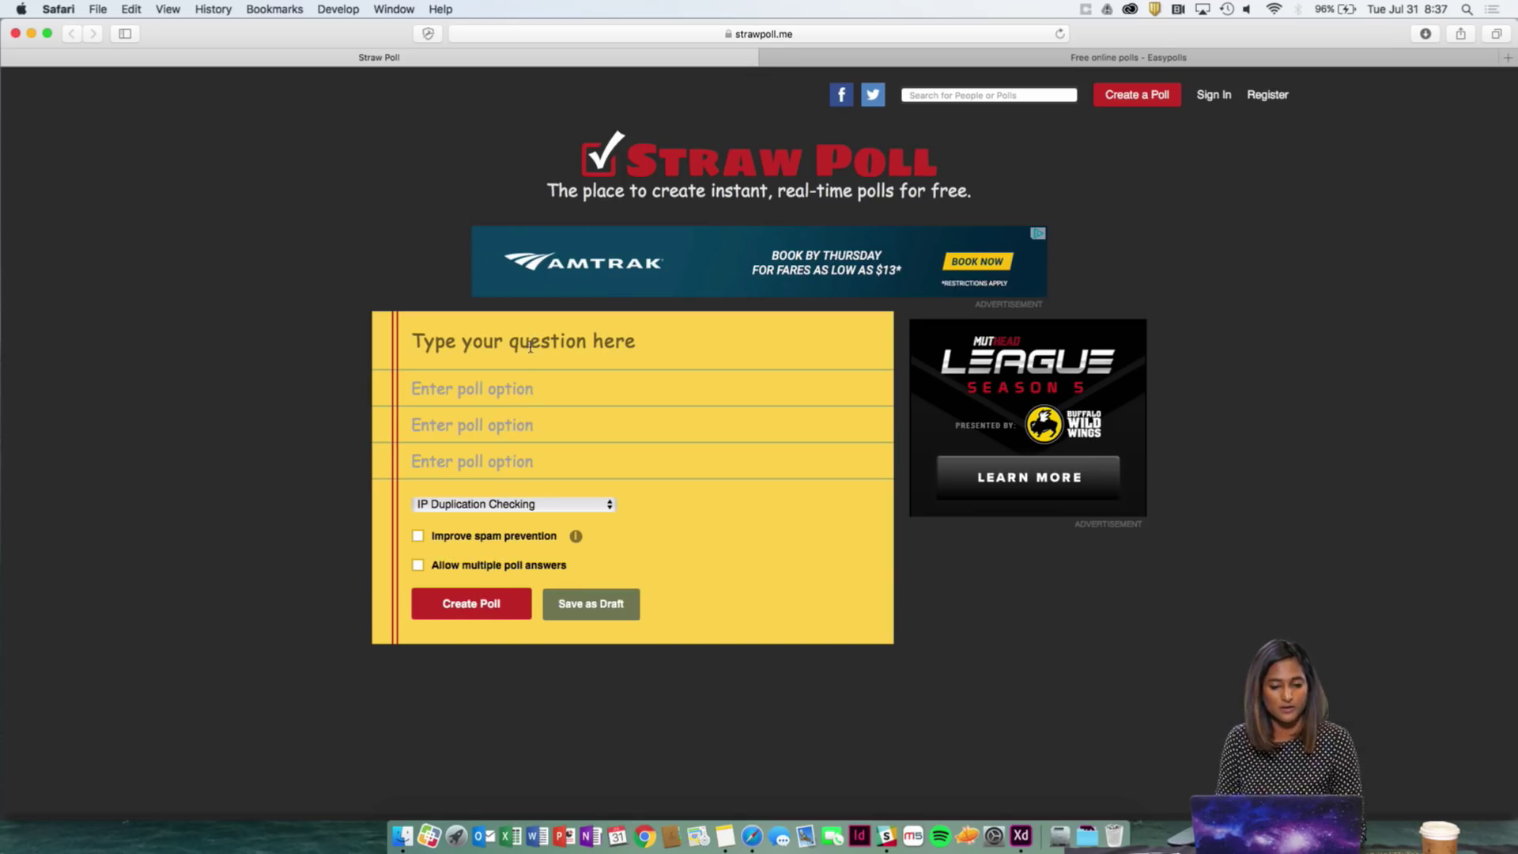
{"action": "type", "text": "Wha"}
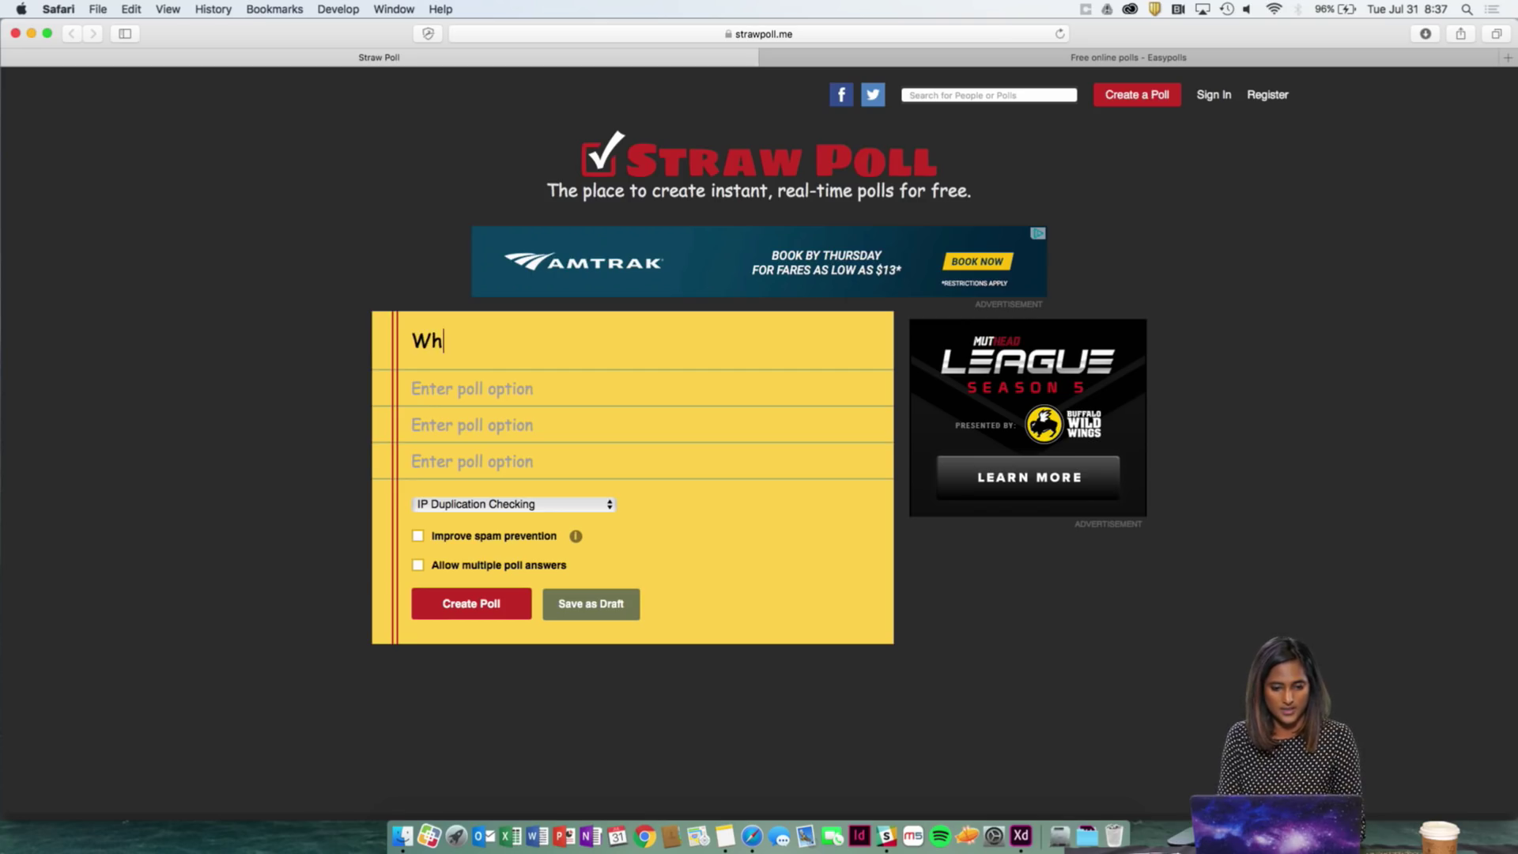
{"action": "key", "text": "BackSpace"}
{"action": "key", "text": "BackSpace"}
{"action": "key", "text": "BackSpace"}
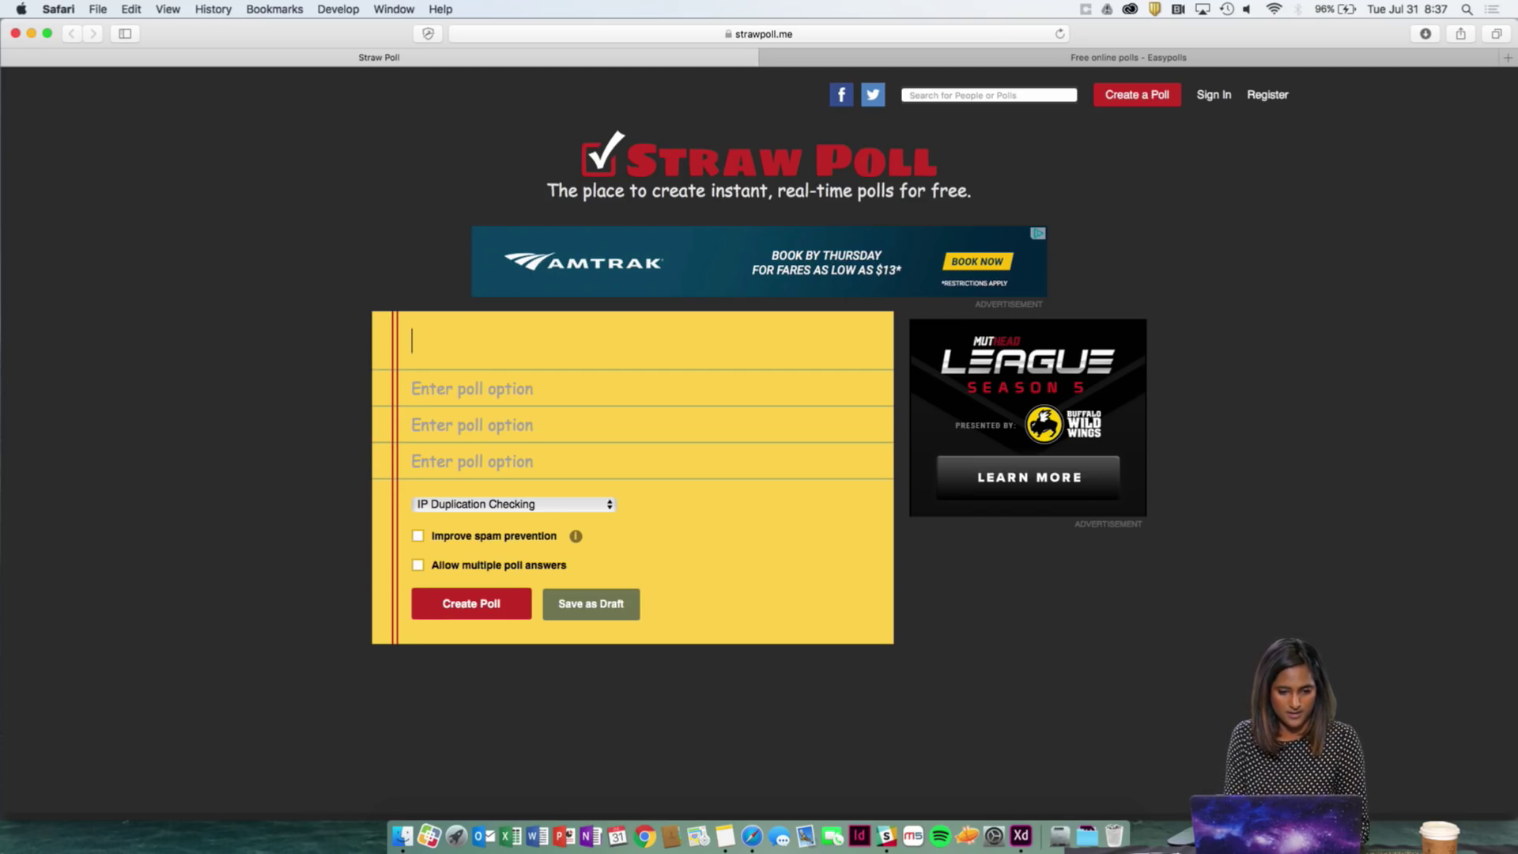
- Enter "Is it raining today?" as the question of the new Straw Poll
{"action": "type", "text": "Is it "}
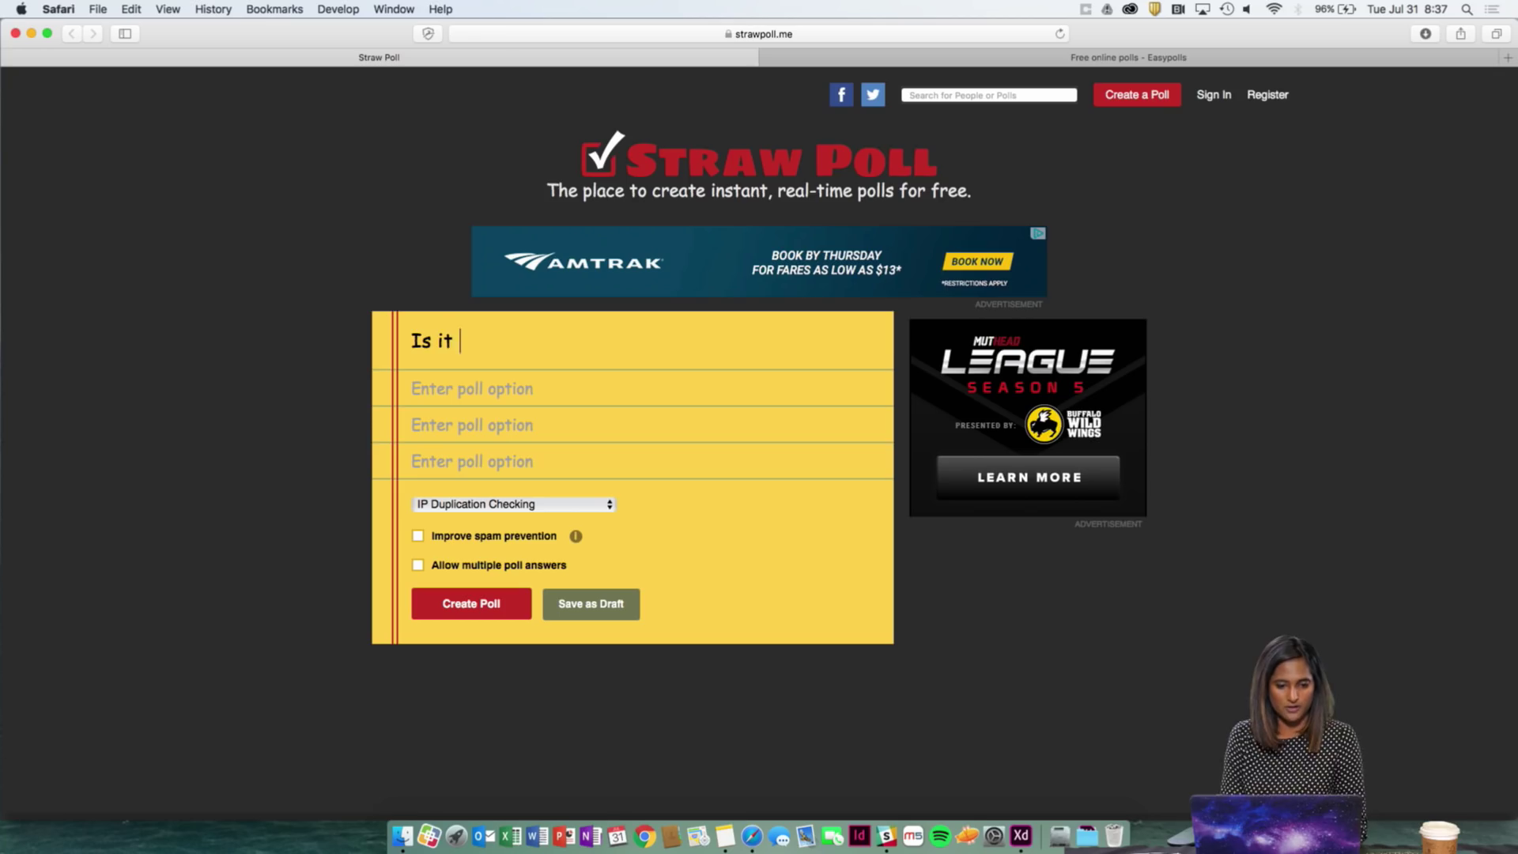
{"action": "type", "text": "raining"}
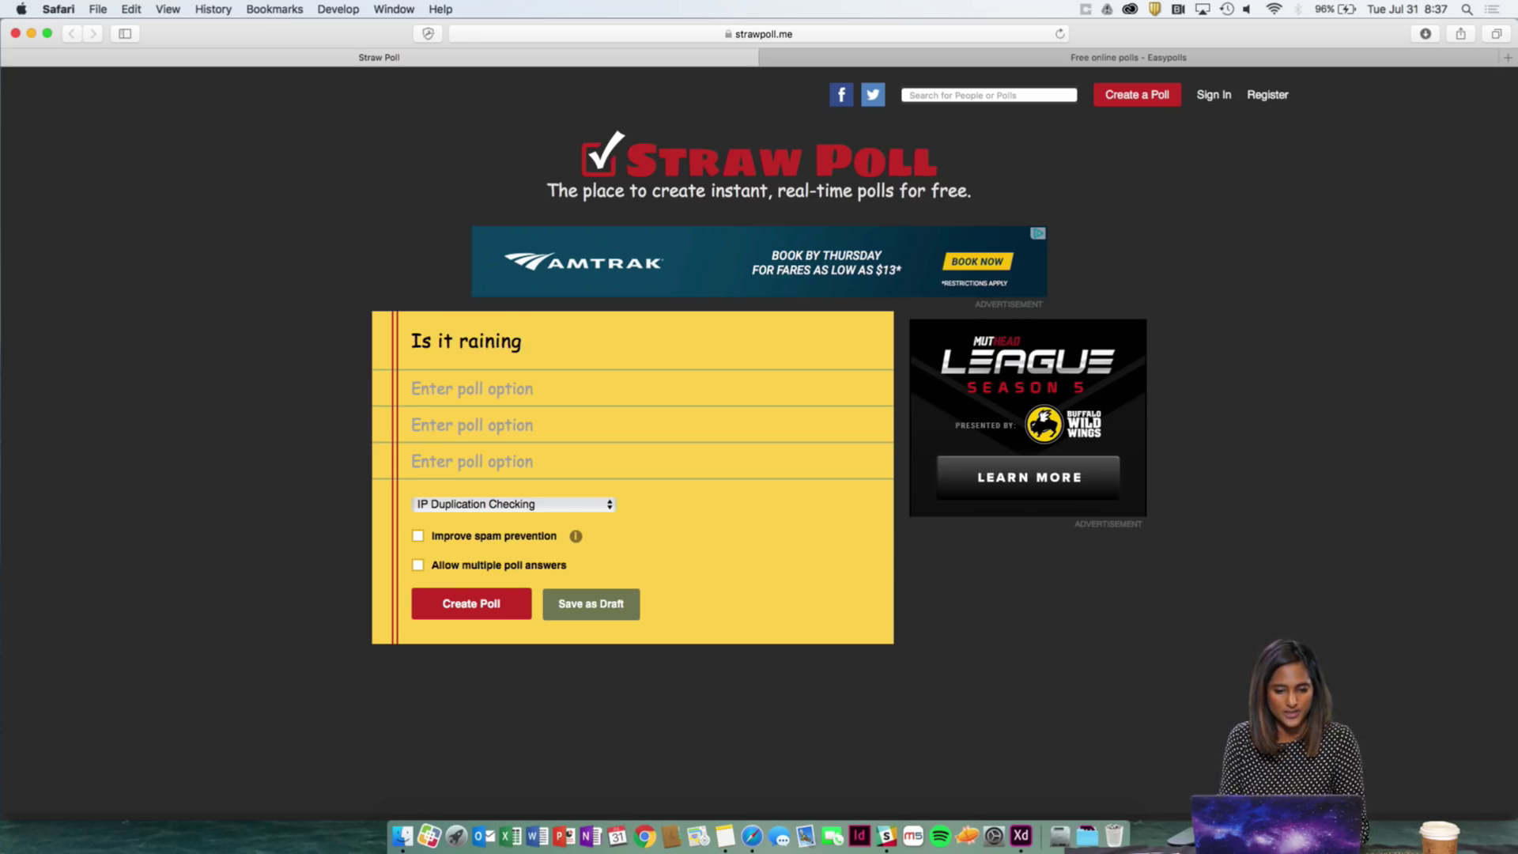
{"action": "type", "text": " to"}
{"action": "key", "text": "BackSpace"}
{"action": "type", "text": "today?"}
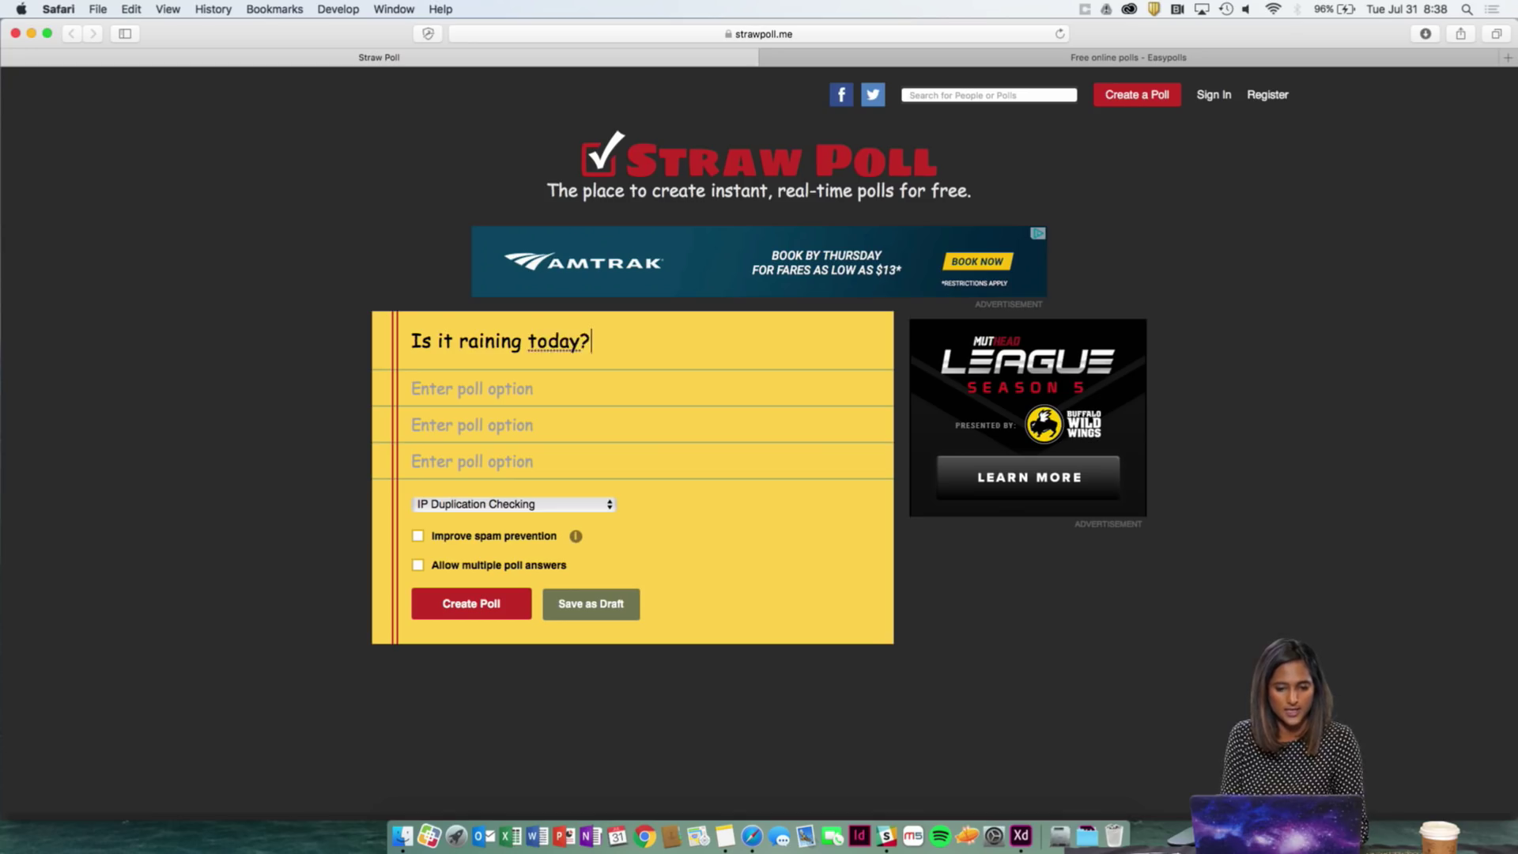
{"action": "key", "text": "BackSpace"}
{"action": "type", "text": "y?"}
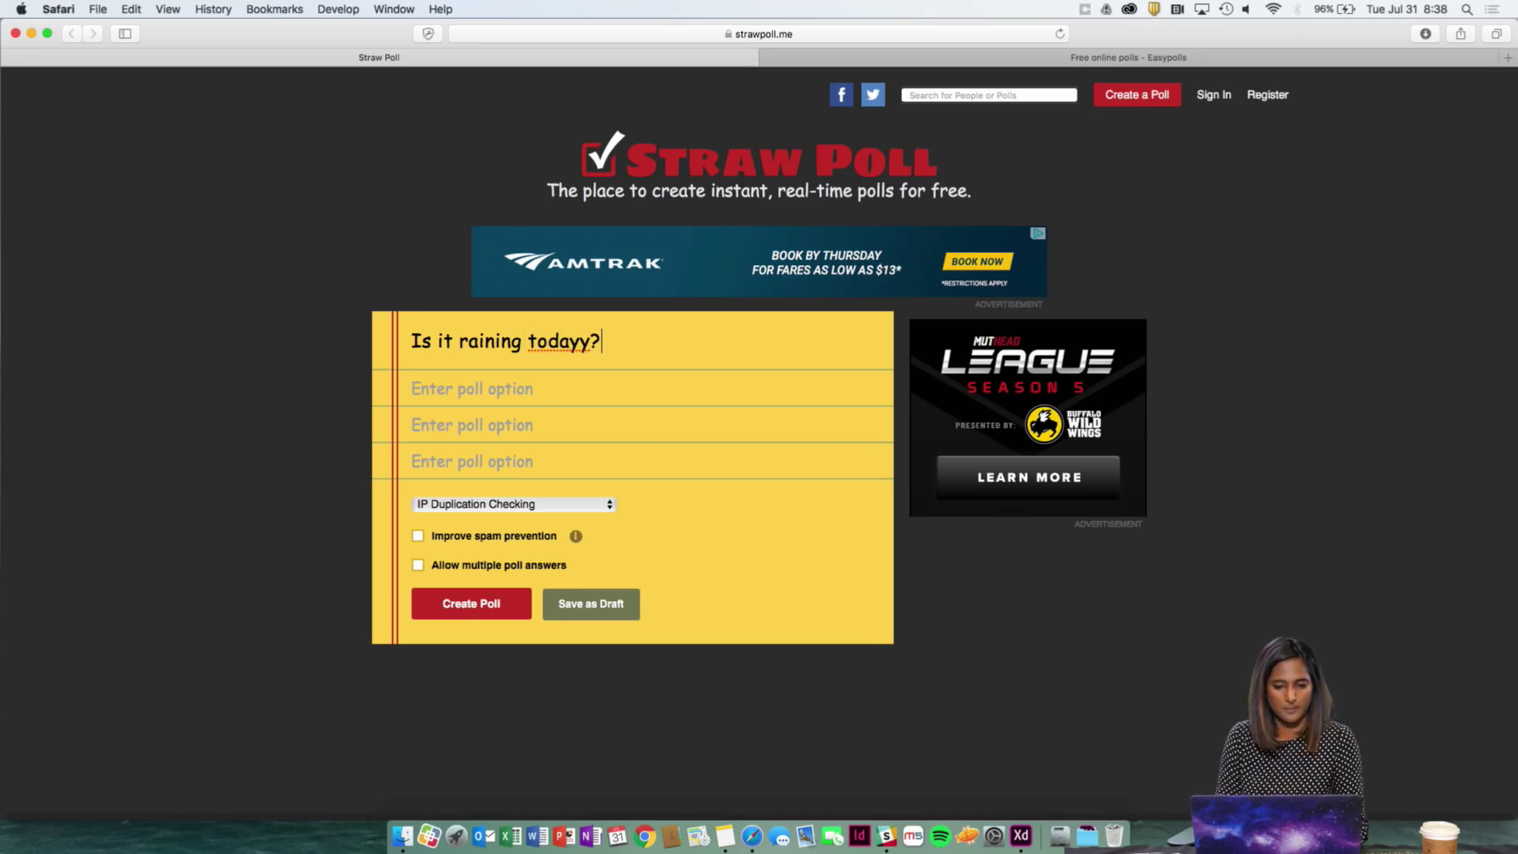
{"action": "key", "text": "BackSpace"}
{"action": "key", "text": "BackSpace"}
{"action": "type", "text": "?"}
- Add the poll options "yes", "no" and "i dont know", and create the poll
{"action": "left_click", "coordinate": [454, 388]}
{"action": "type", "text": "yes"}
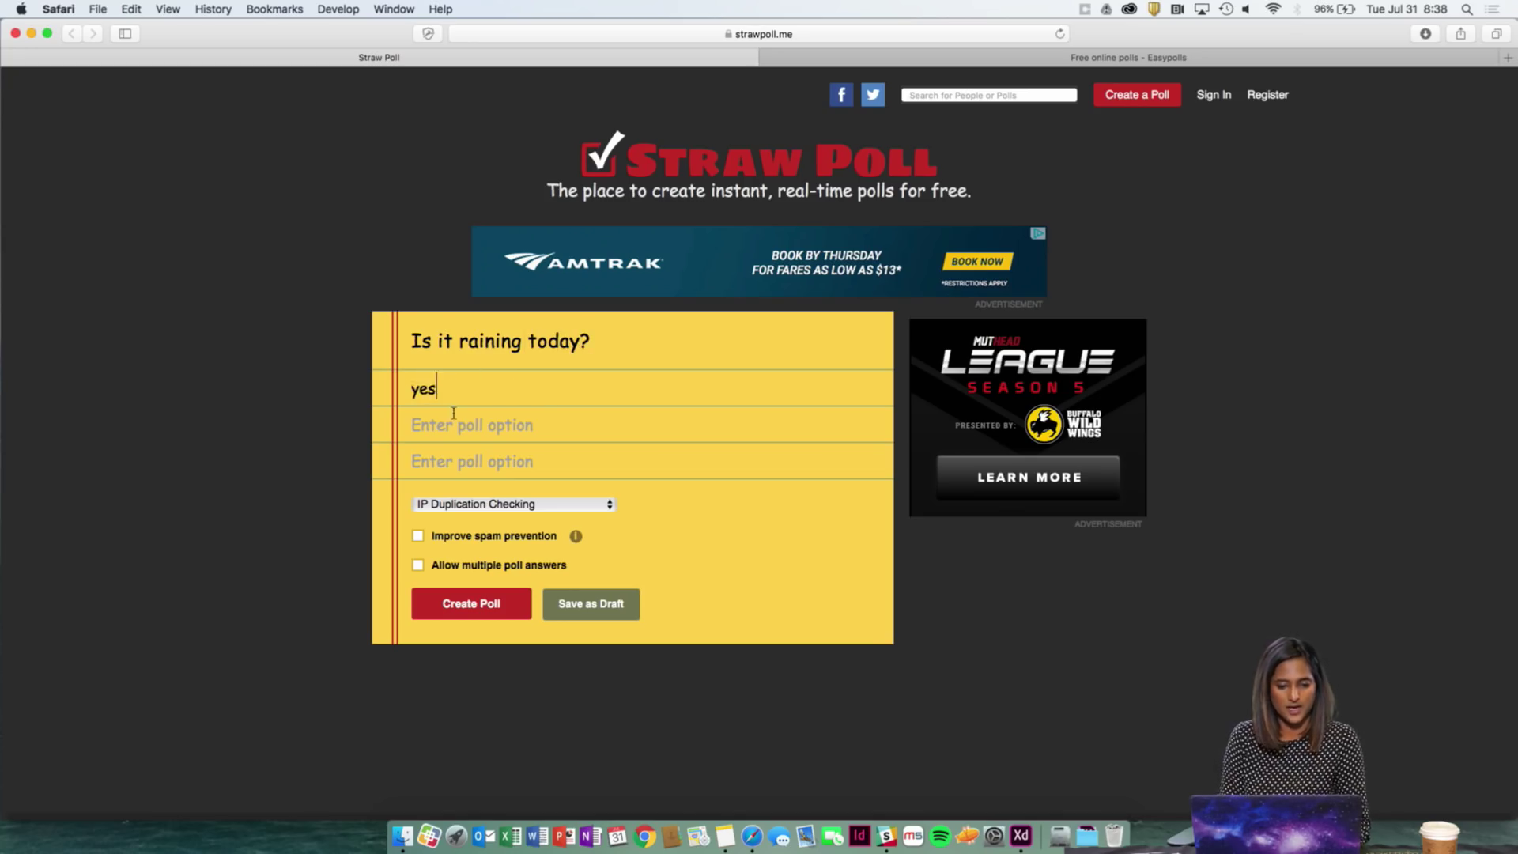
{"action": "left_click", "coordinate": [454, 419]}
{"action": "type", "text": "no"}
{"action": "left_click", "coordinate": [454, 465]}
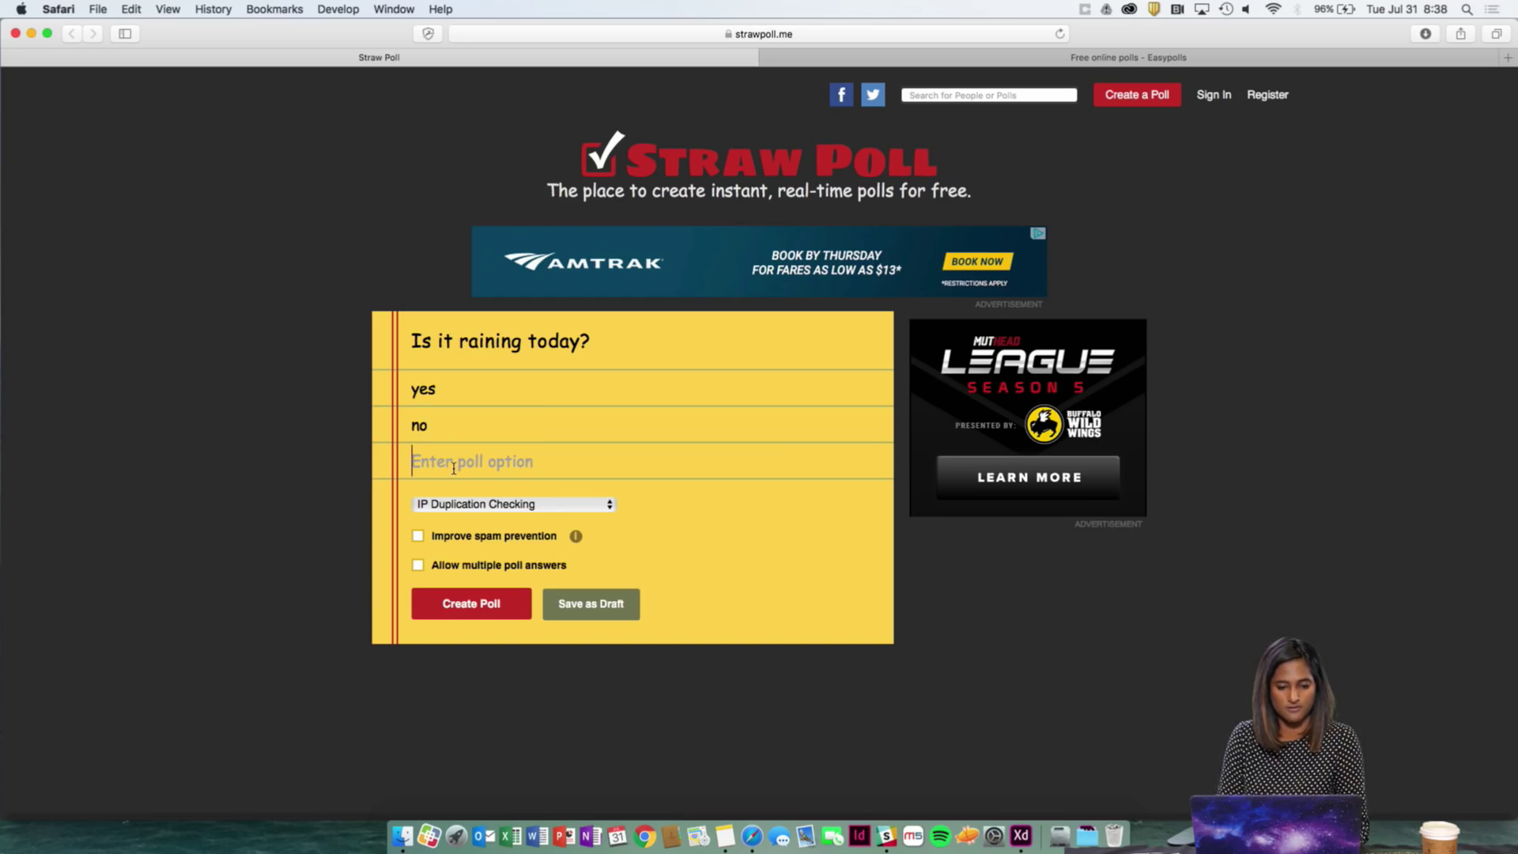
{"action": "type", "text": "i dont know"}
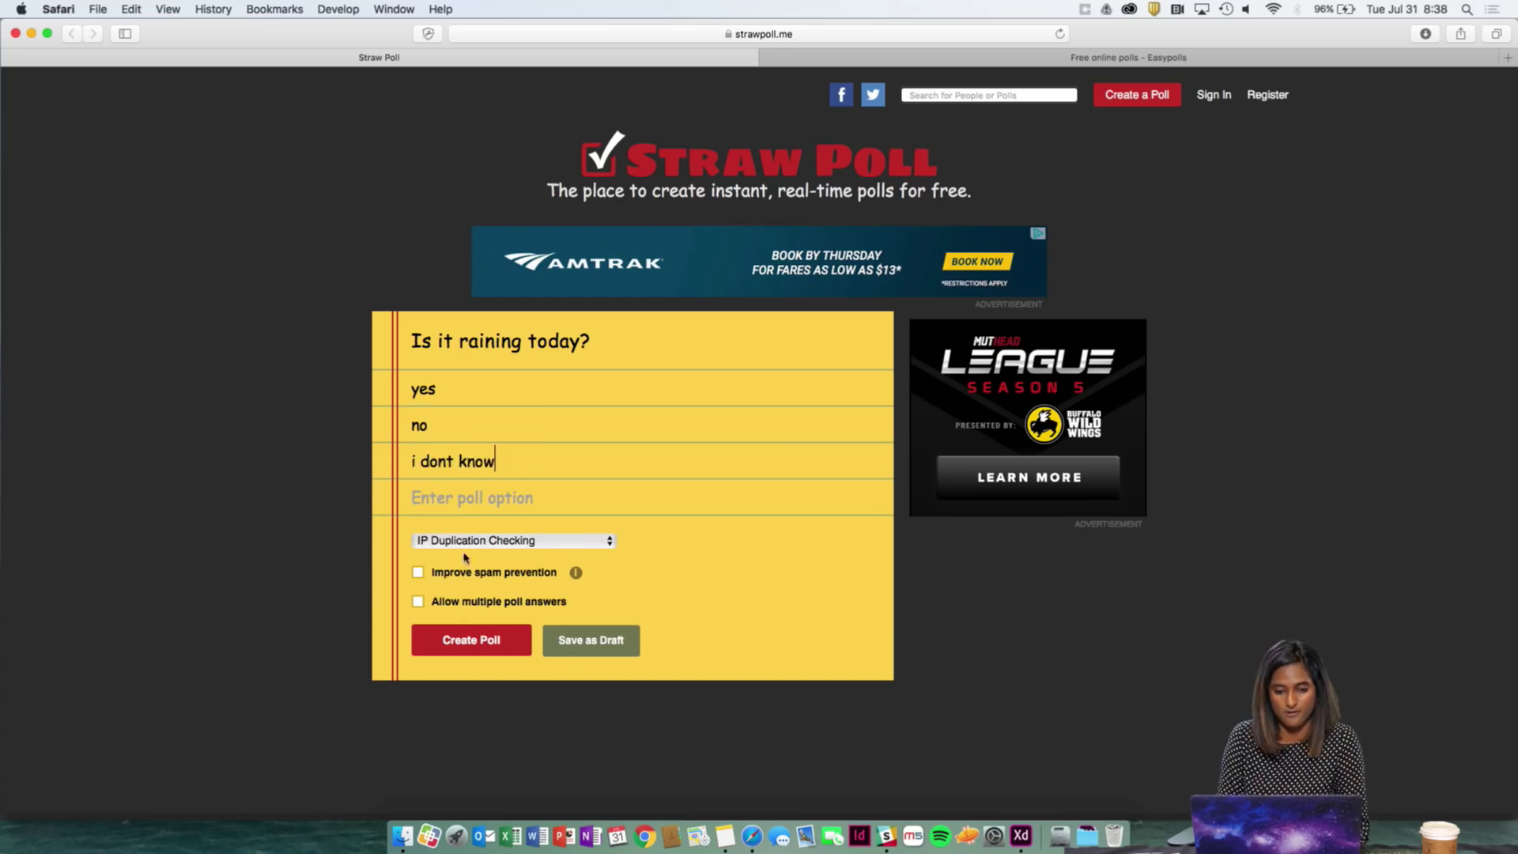
{"action": "left_click", "coordinate": [464, 630]}
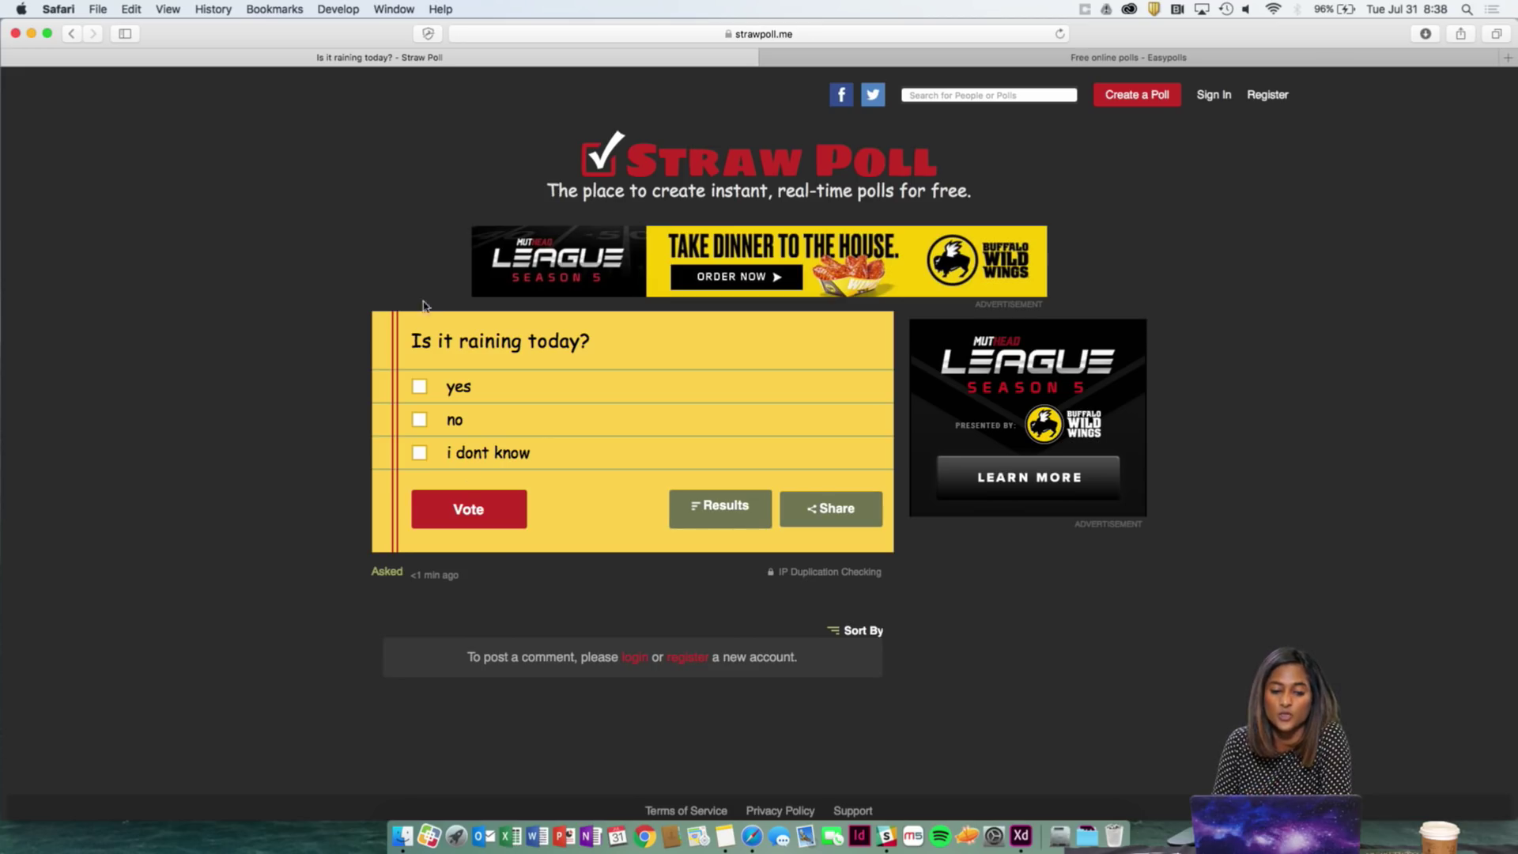
- Vote "yes" in the newly created poll about rain
{"action": "left_click", "coordinate": [417, 390]}
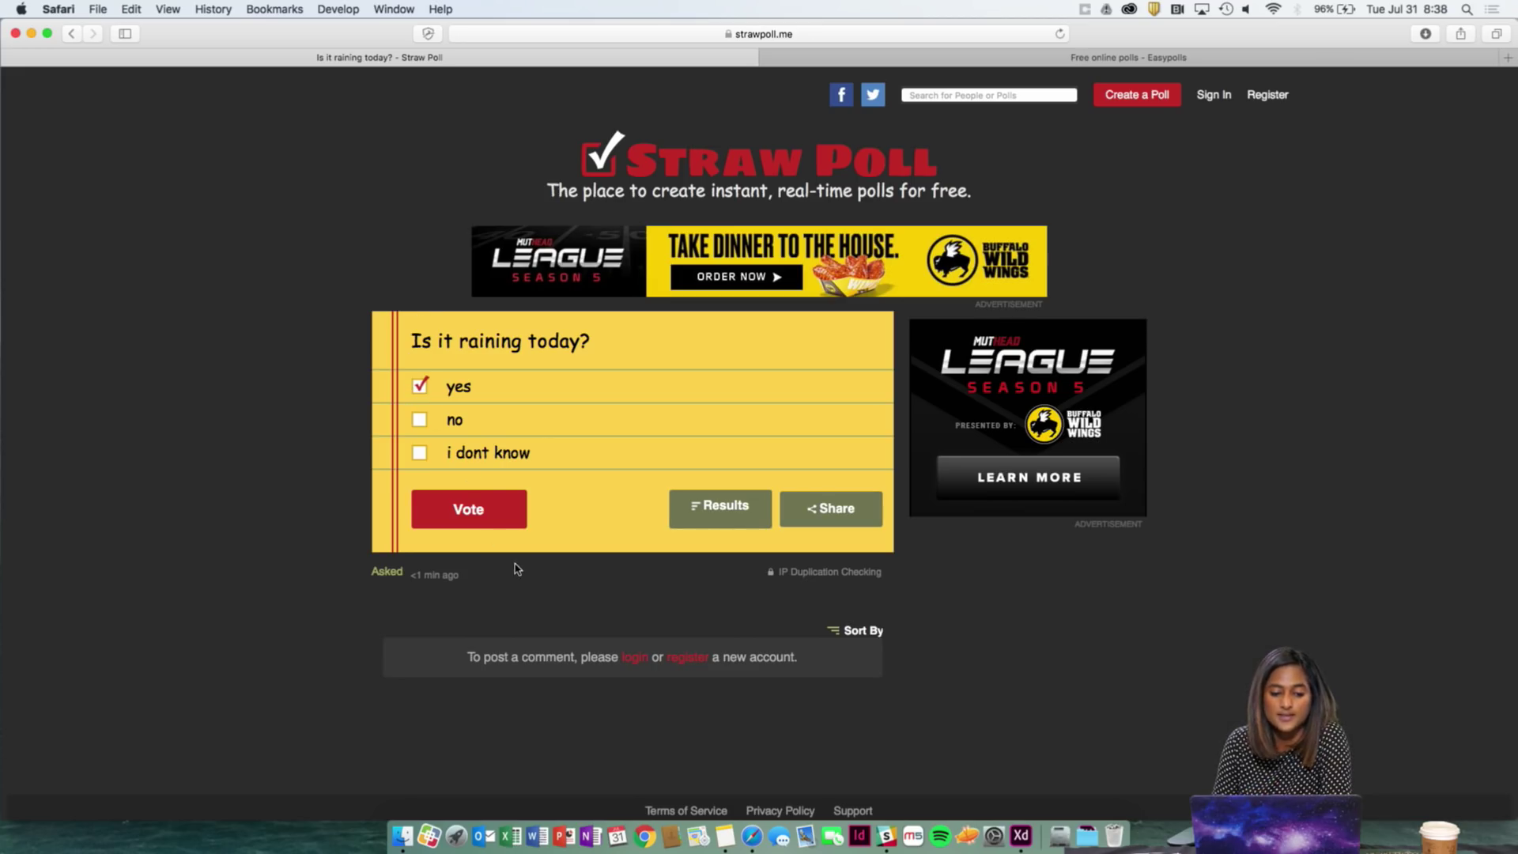
{"action": "left_click", "coordinate": [510, 524]}
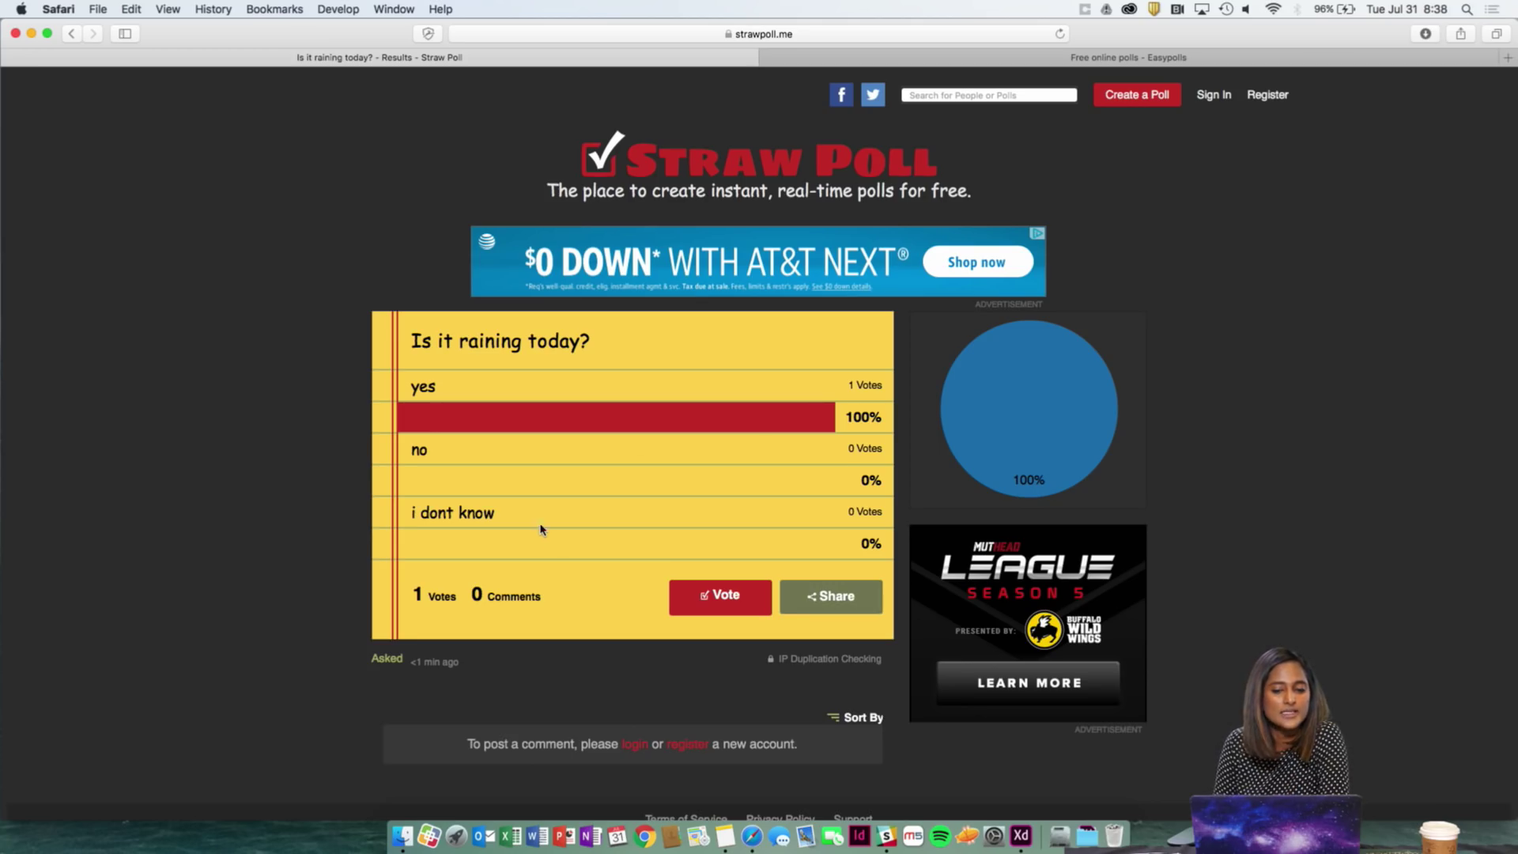
- Open the Easypolls page and look over its form for question text and choices
{"action": "left_click", "coordinate": [1059, 58]}
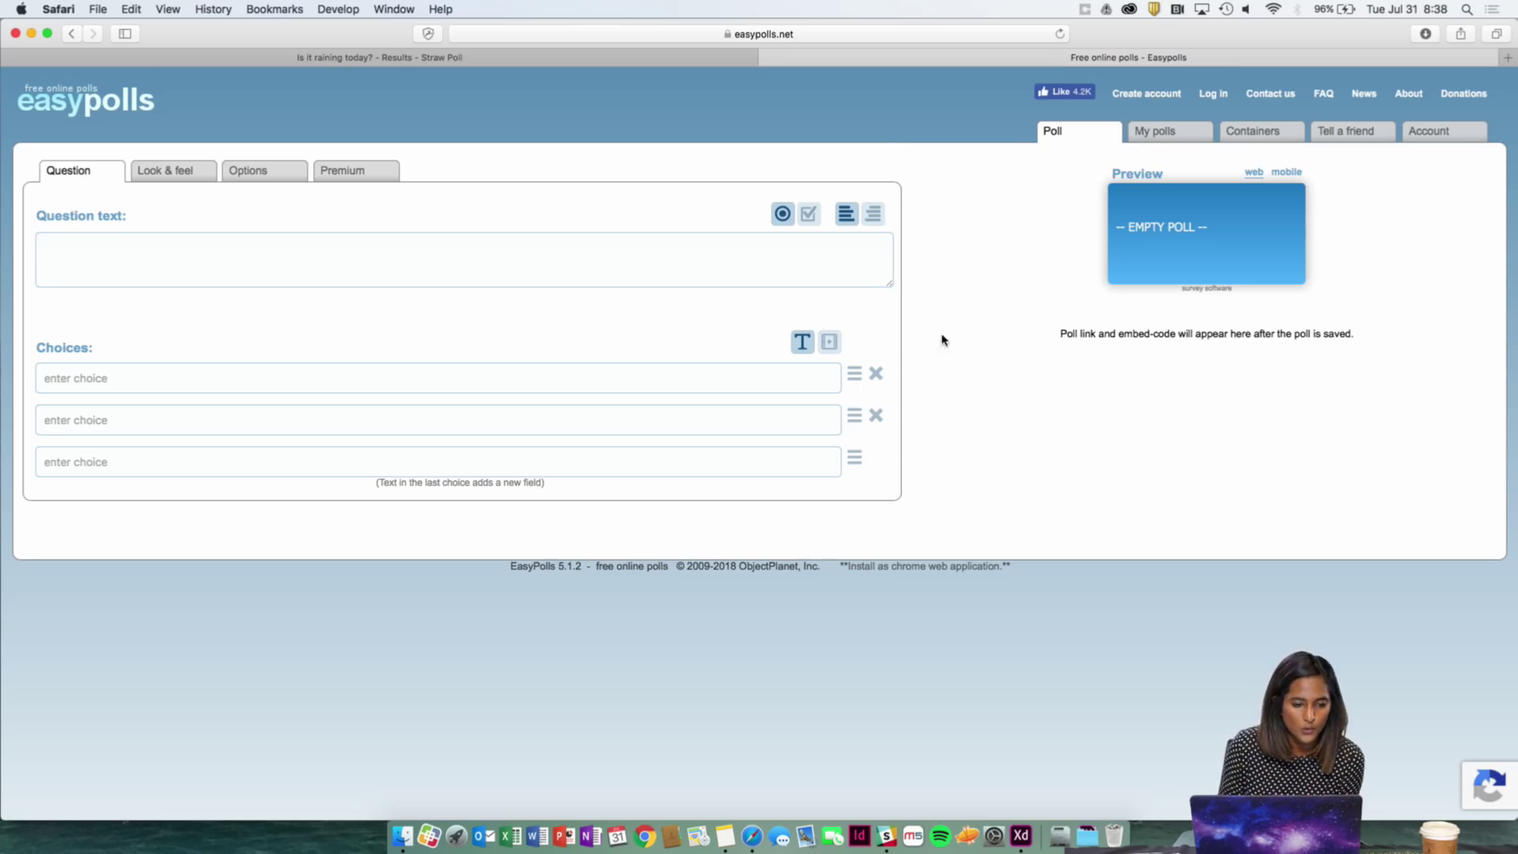
{"action": "left_click", "coordinate": [450, 275]}
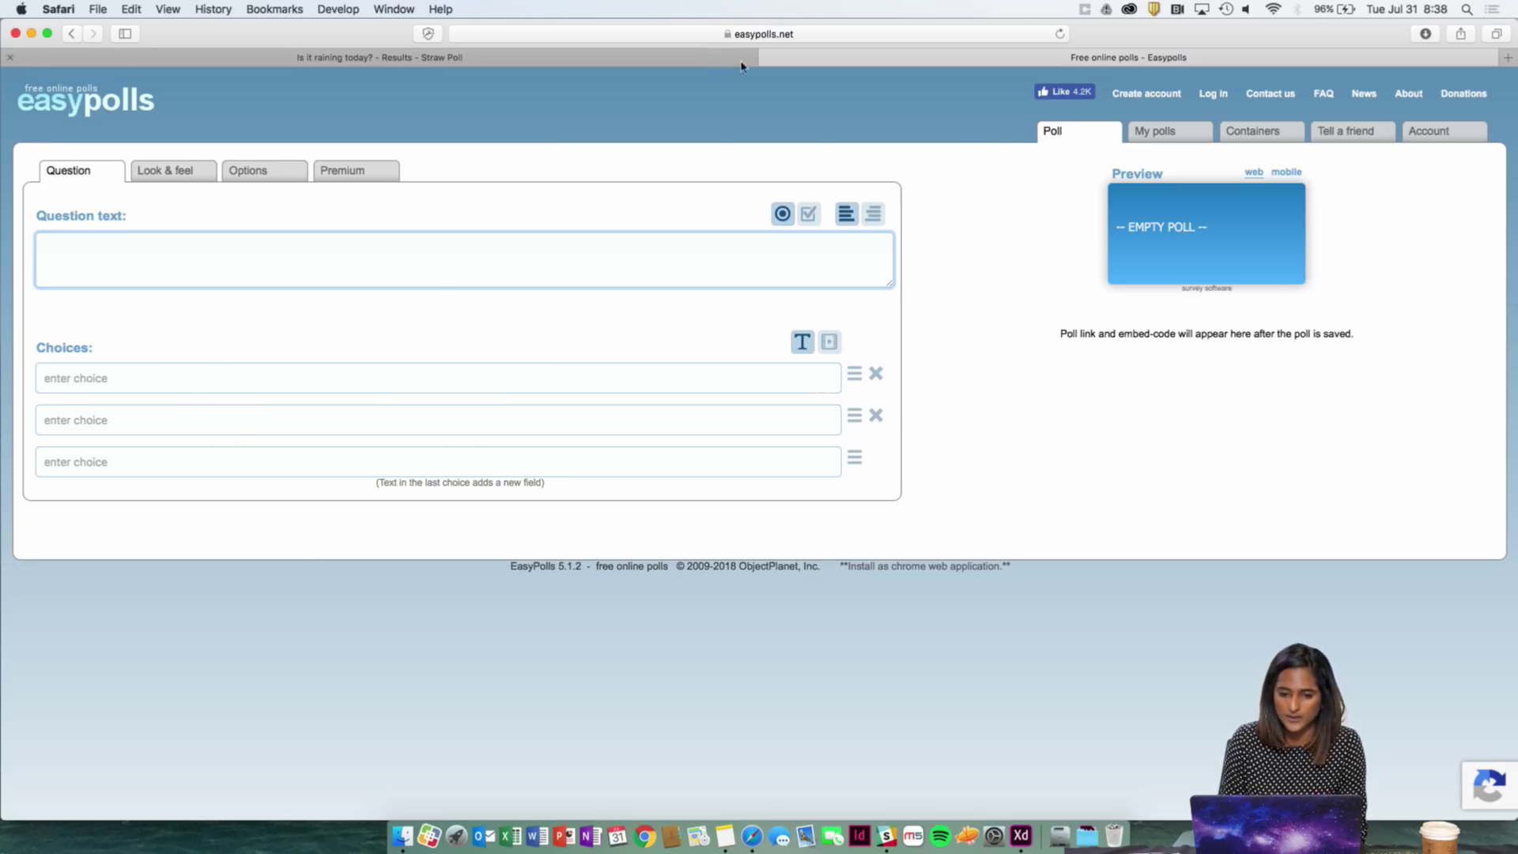
{"action": "key", "text": "ctrl+Up"}
{"action": "left_click", "coordinate": [877, 514]}
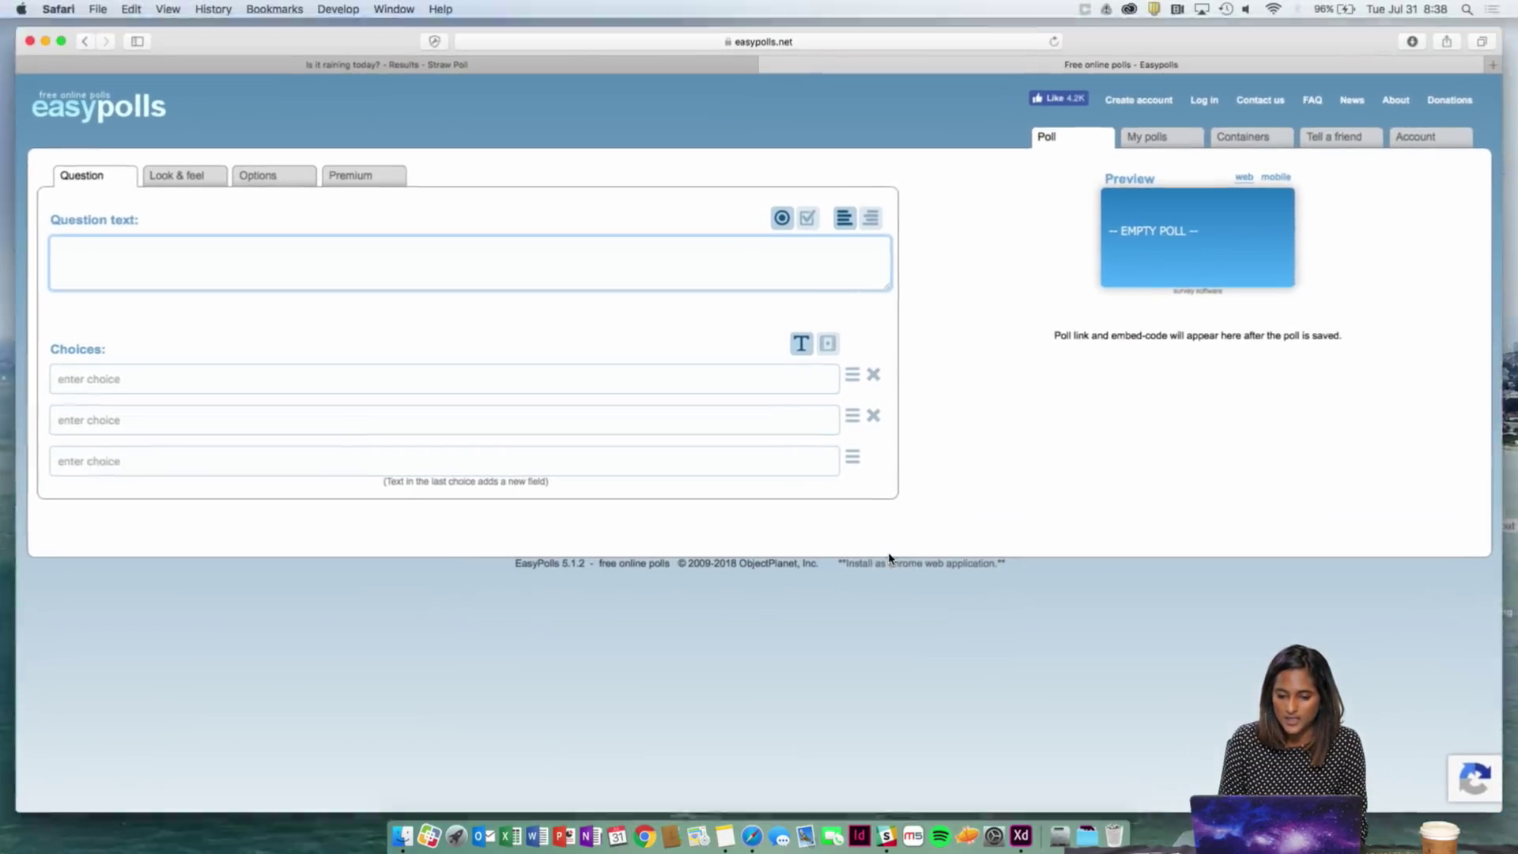
- Switch to Adobe XD and display the assets of the Daily creative challenge_Day 1 document
{"action": "left_click", "coordinate": [1021, 836]}
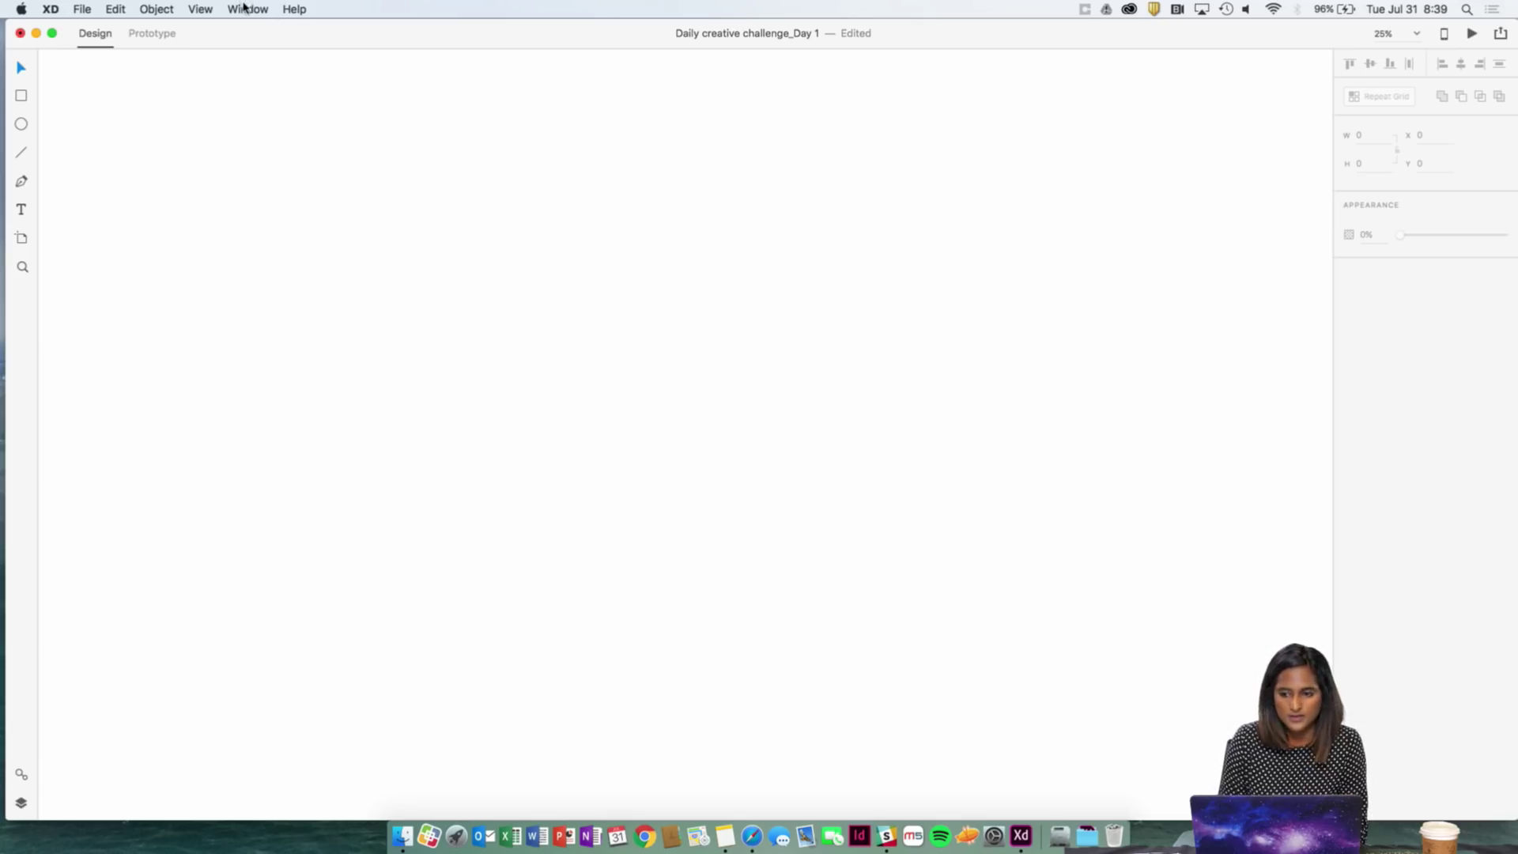
{"action": "left_click", "coordinate": [247, 9]}
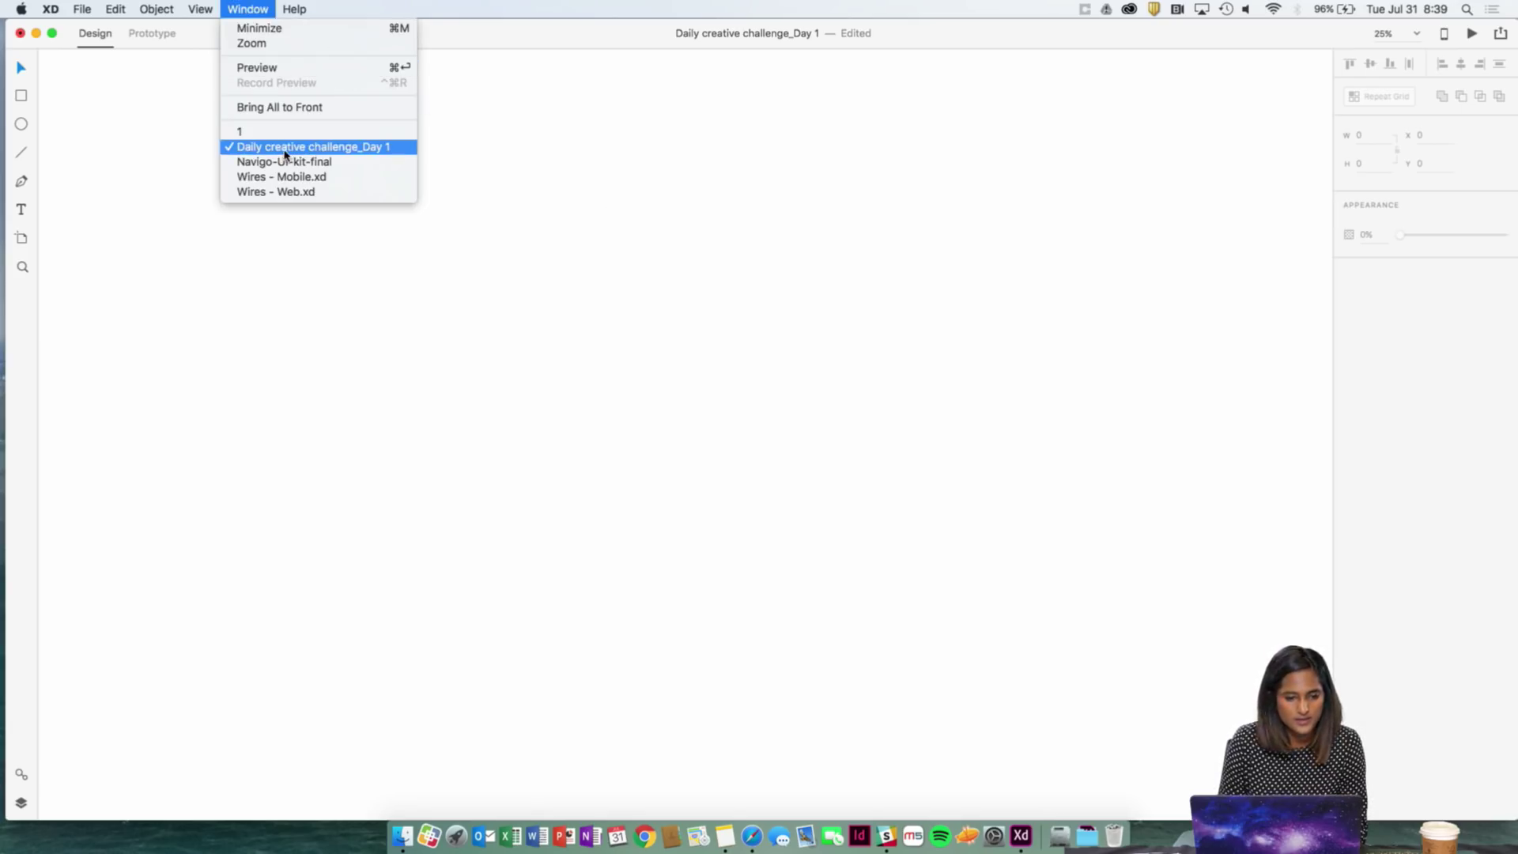
{"action": "left_click", "coordinate": [202, 7]}
{"action": "left_click", "coordinate": [201, 8]}
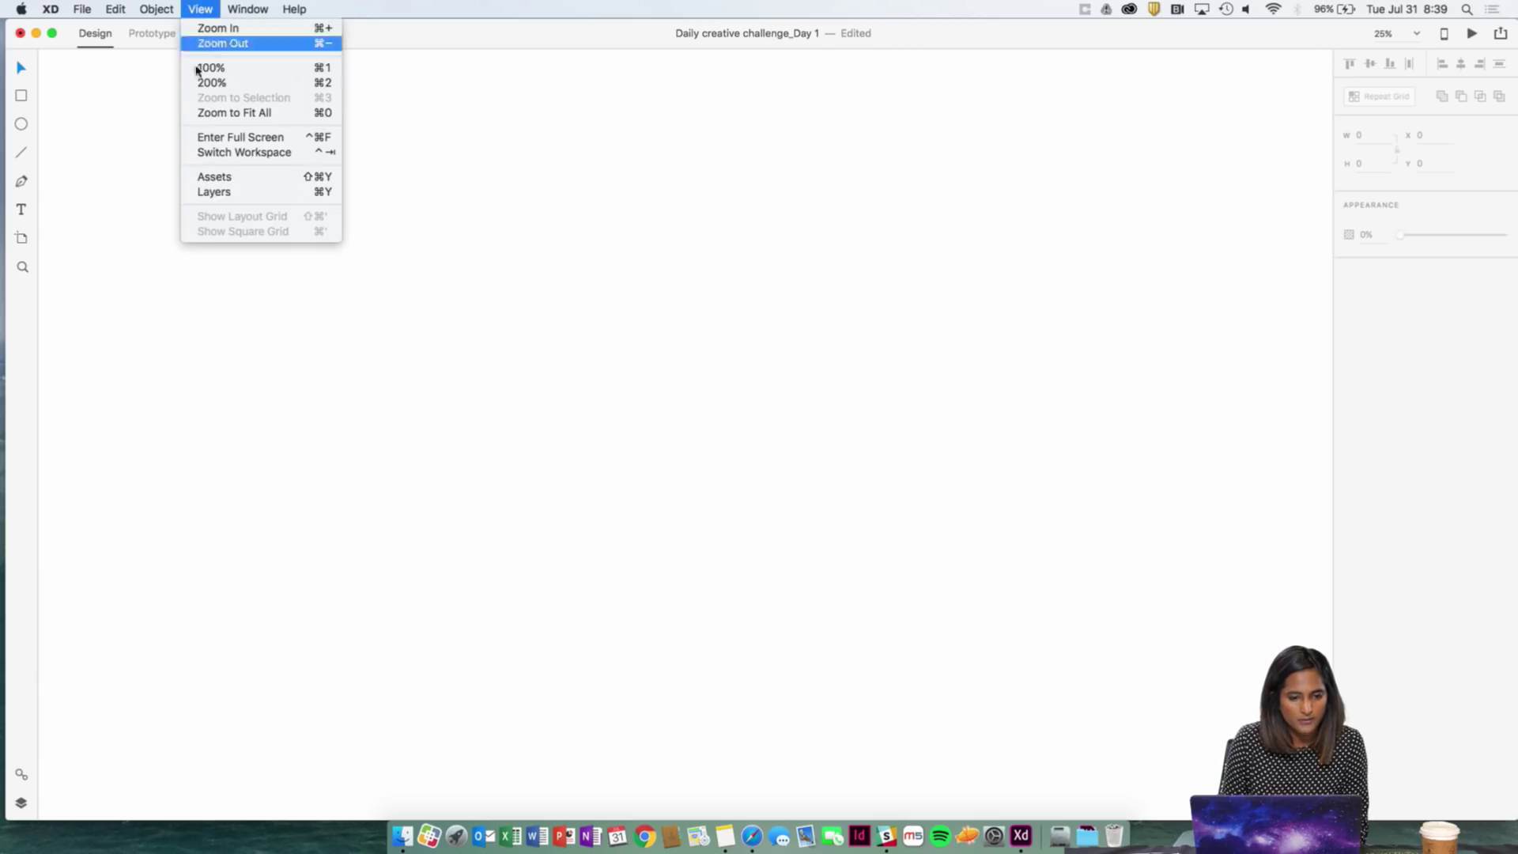
{"action": "left_click", "coordinate": [218, 182]}
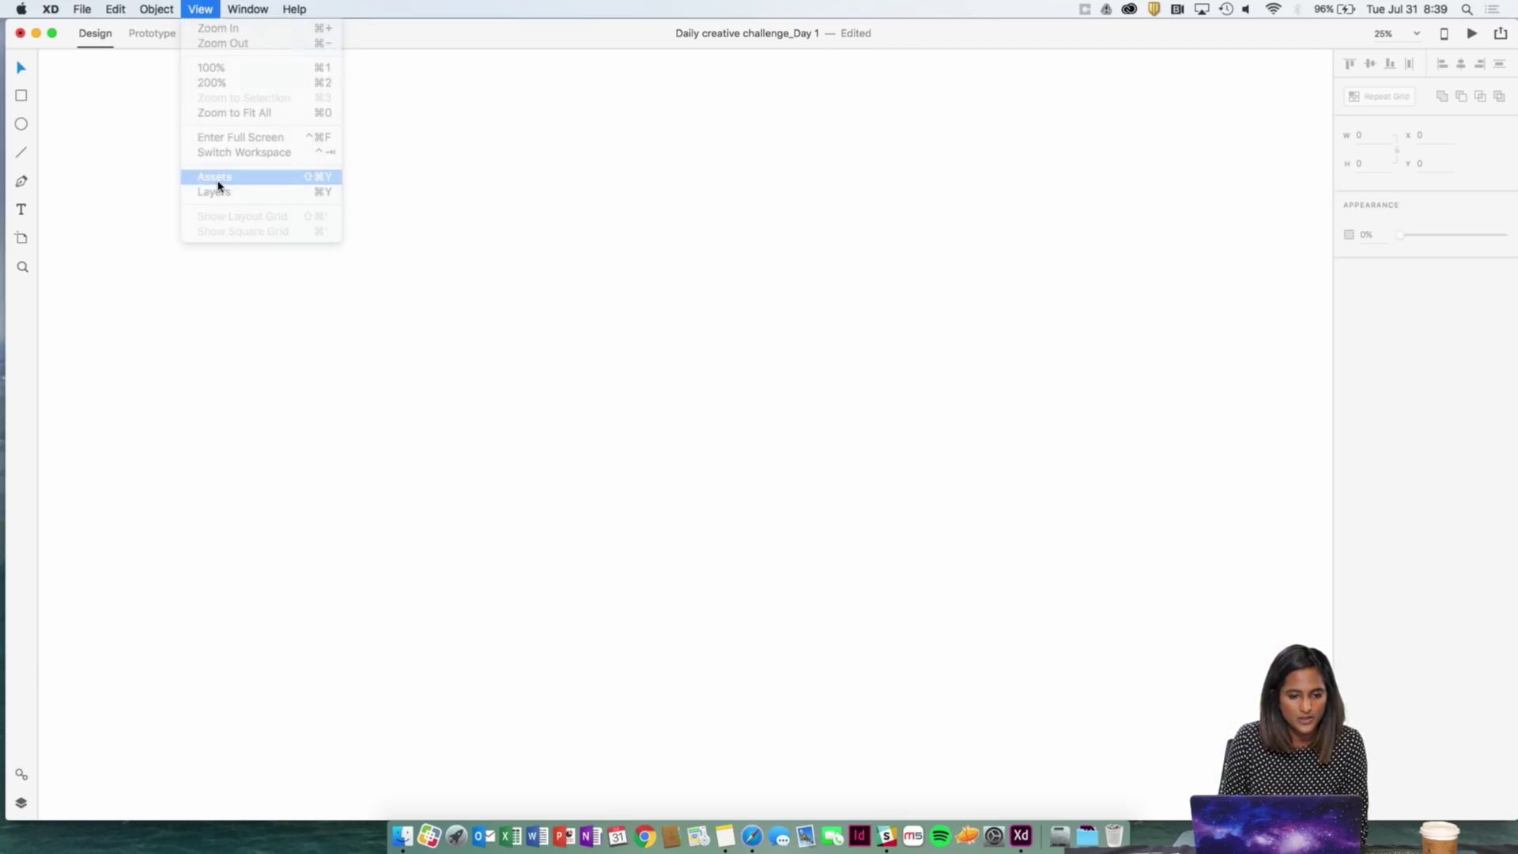
- Copy the "5 Profiles" artboard from the Wires - Mobile document into Daily creative challenge_Day 1
{"action": "left_click", "coordinate": [252, 10]}
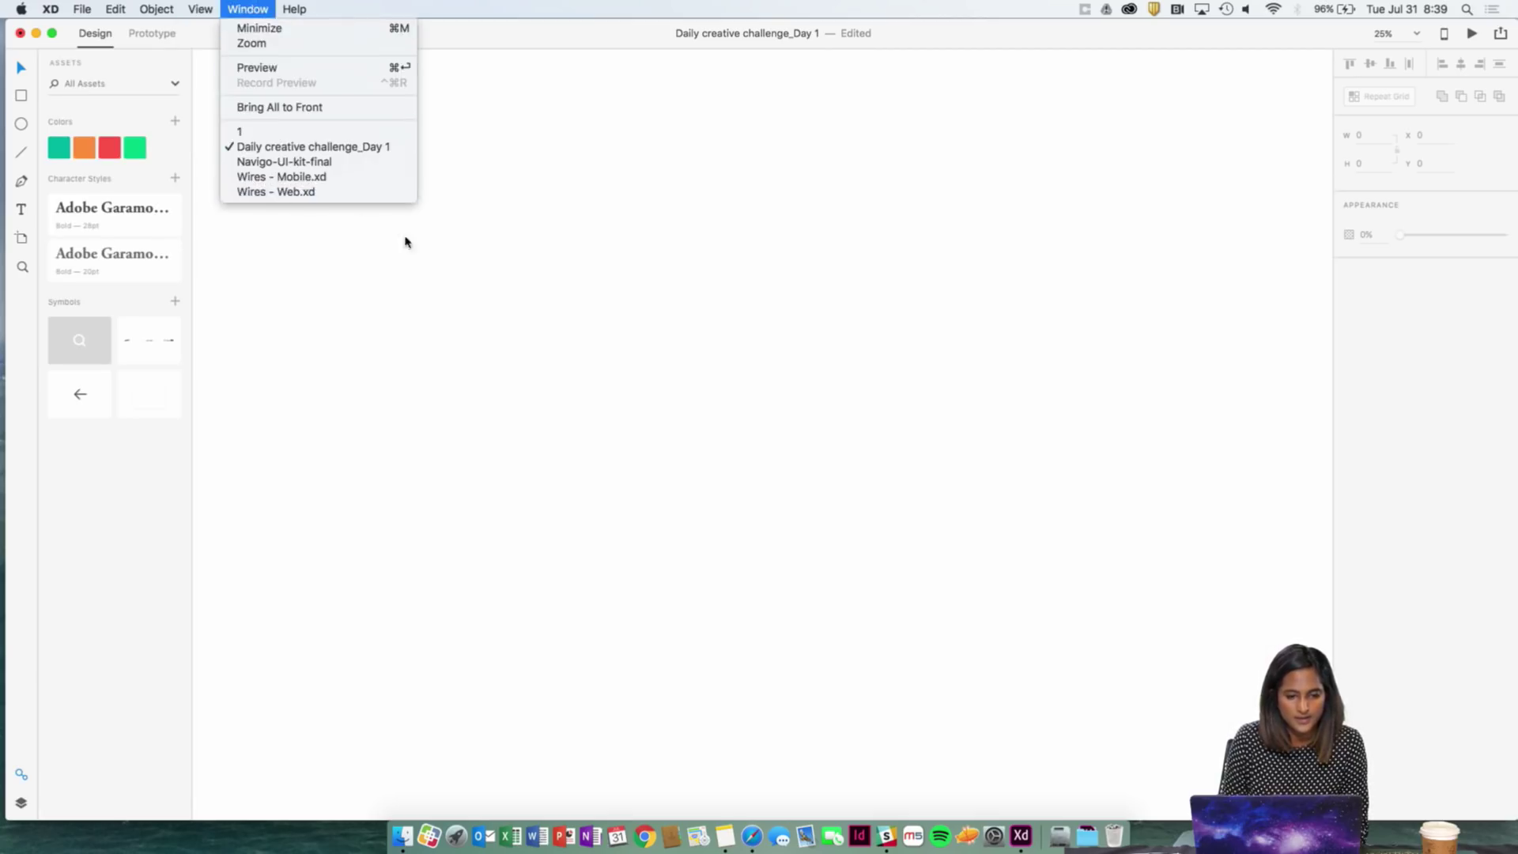
{"action": "left_click", "coordinate": [448, 267]}
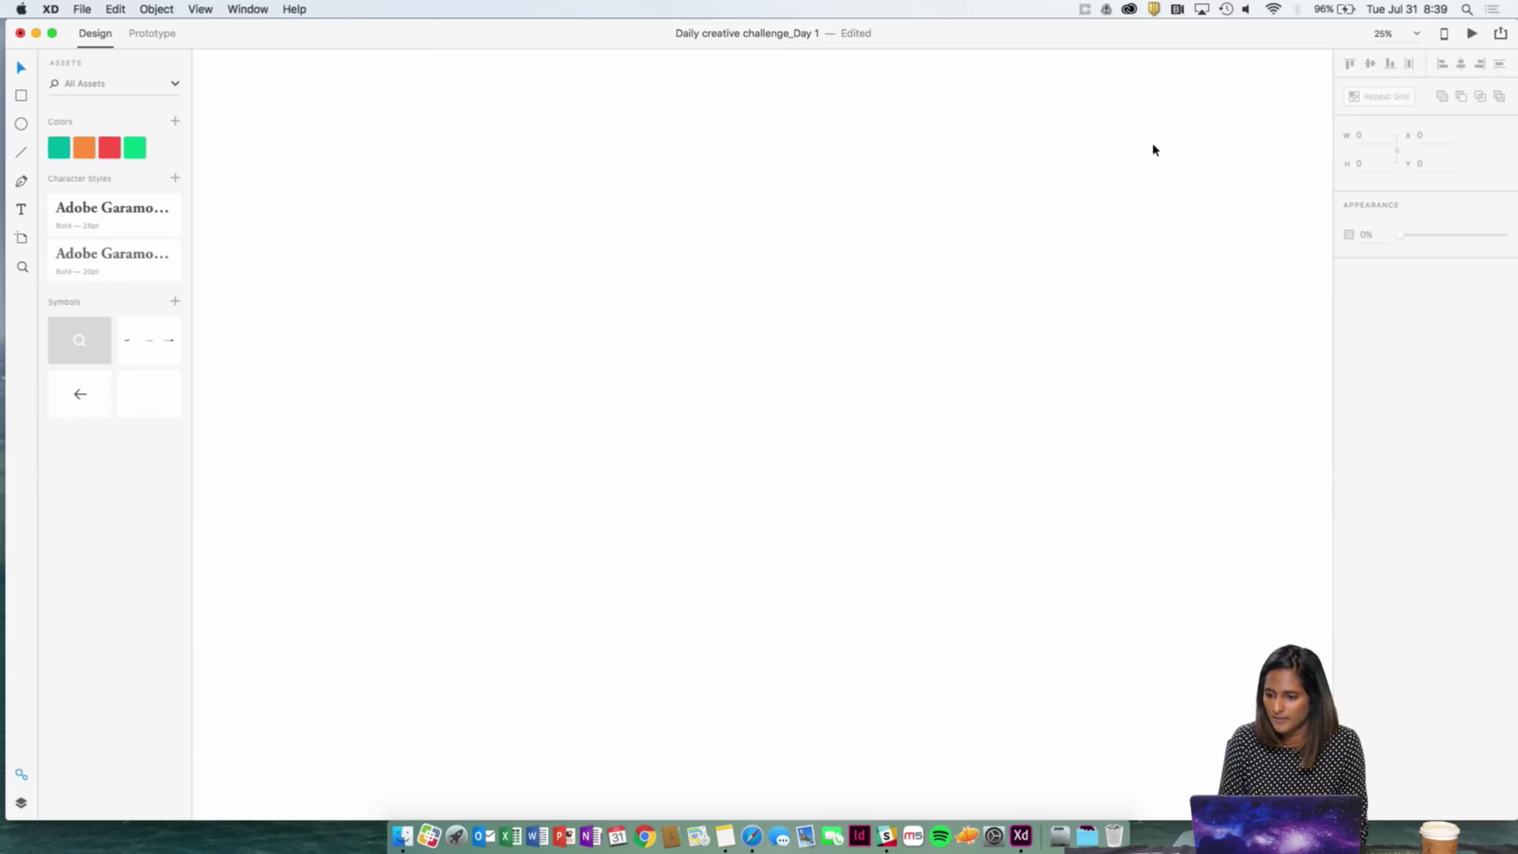
{"action": "left_click", "coordinate": [245, 10]}
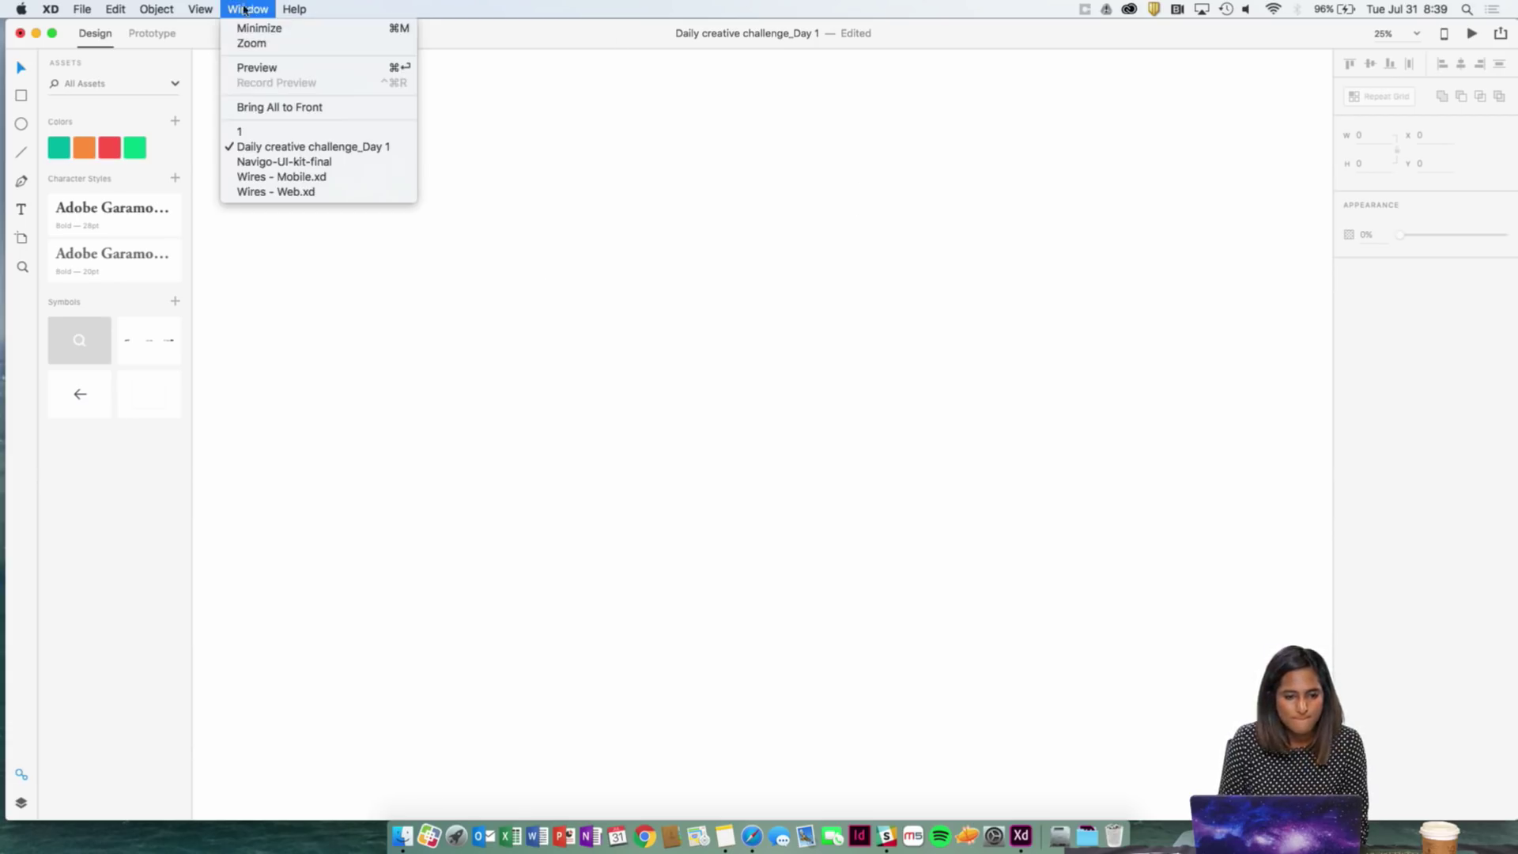
{"action": "left_click", "coordinate": [268, 176]}
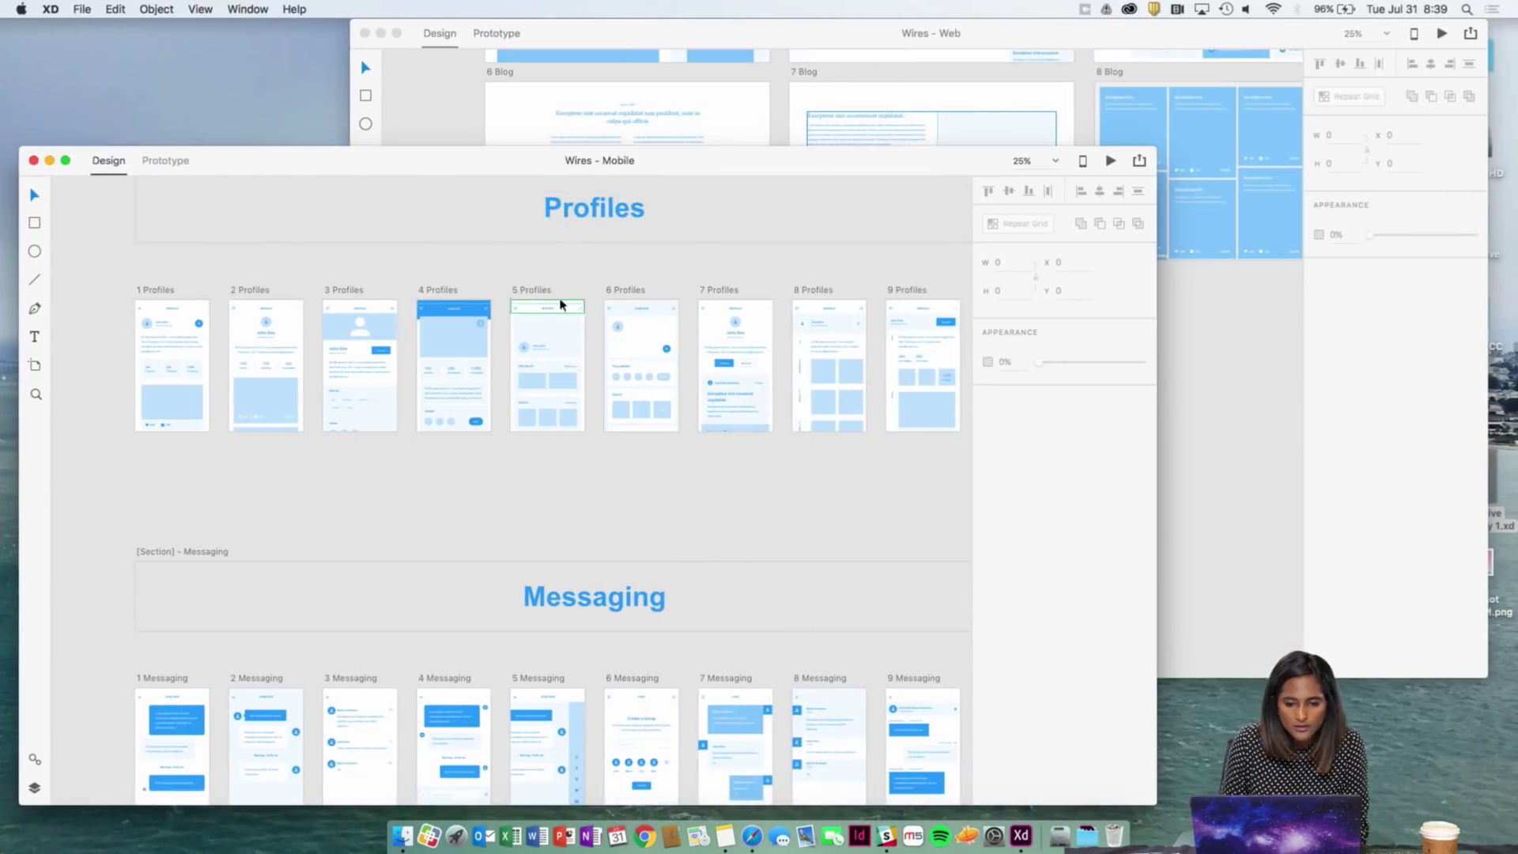
{"action": "left_click", "coordinate": [542, 292]}
{"action": "key", "text": "ctrl+Left"}
{"action": "key", "text": "super+v"}
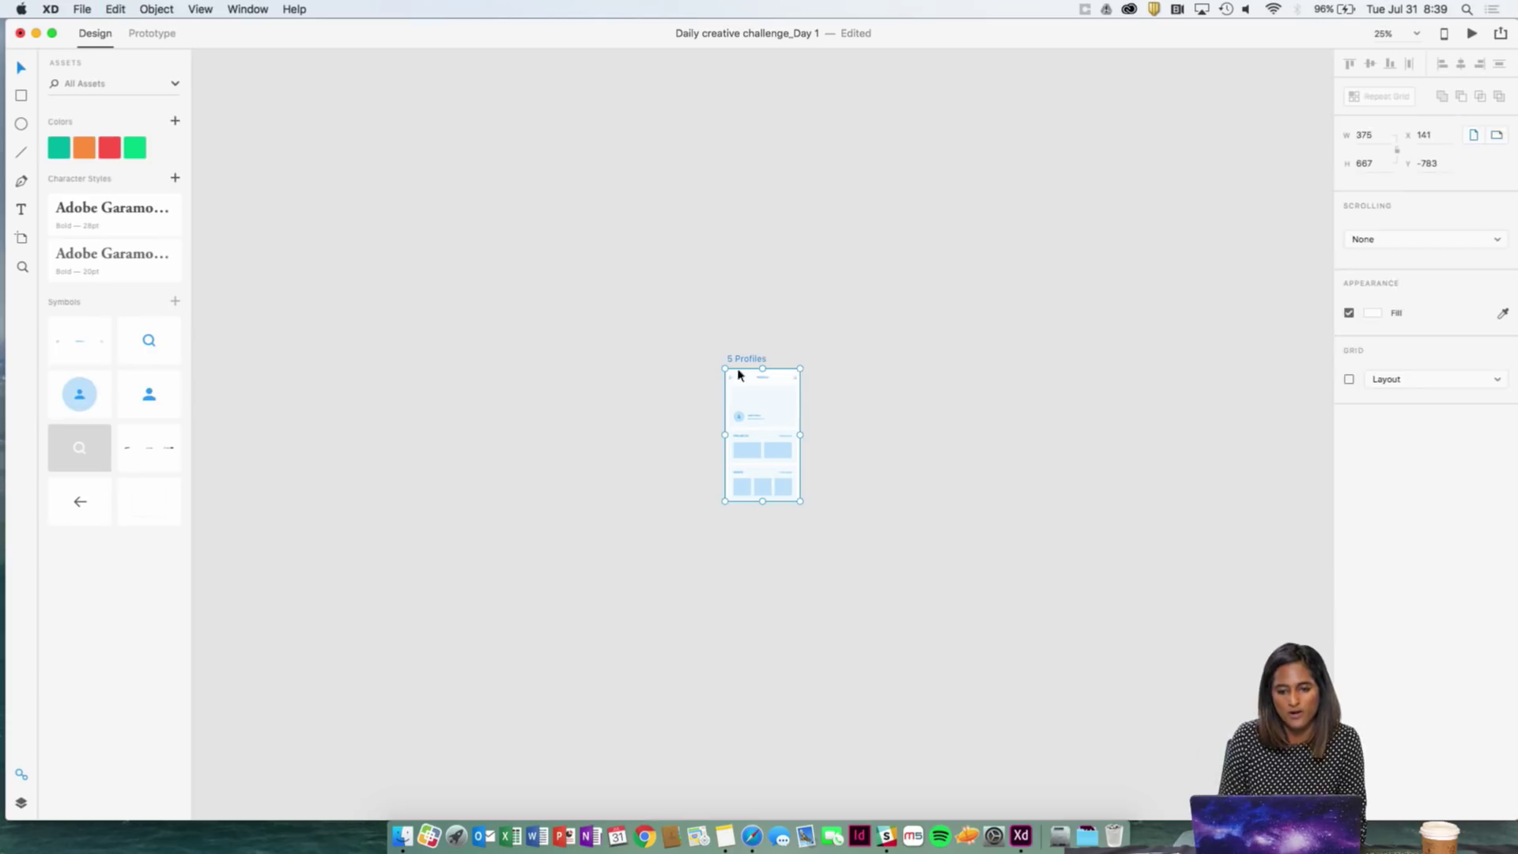
- Delete all the content inside the pasted "5 Profiles" artboard, leaving only the empty artboard
{"action": "left_click", "coordinate": [773, 326]}
{"action": "key", "text": "super+equal"}
{"action": "left_click", "coordinate": [777, 324]}
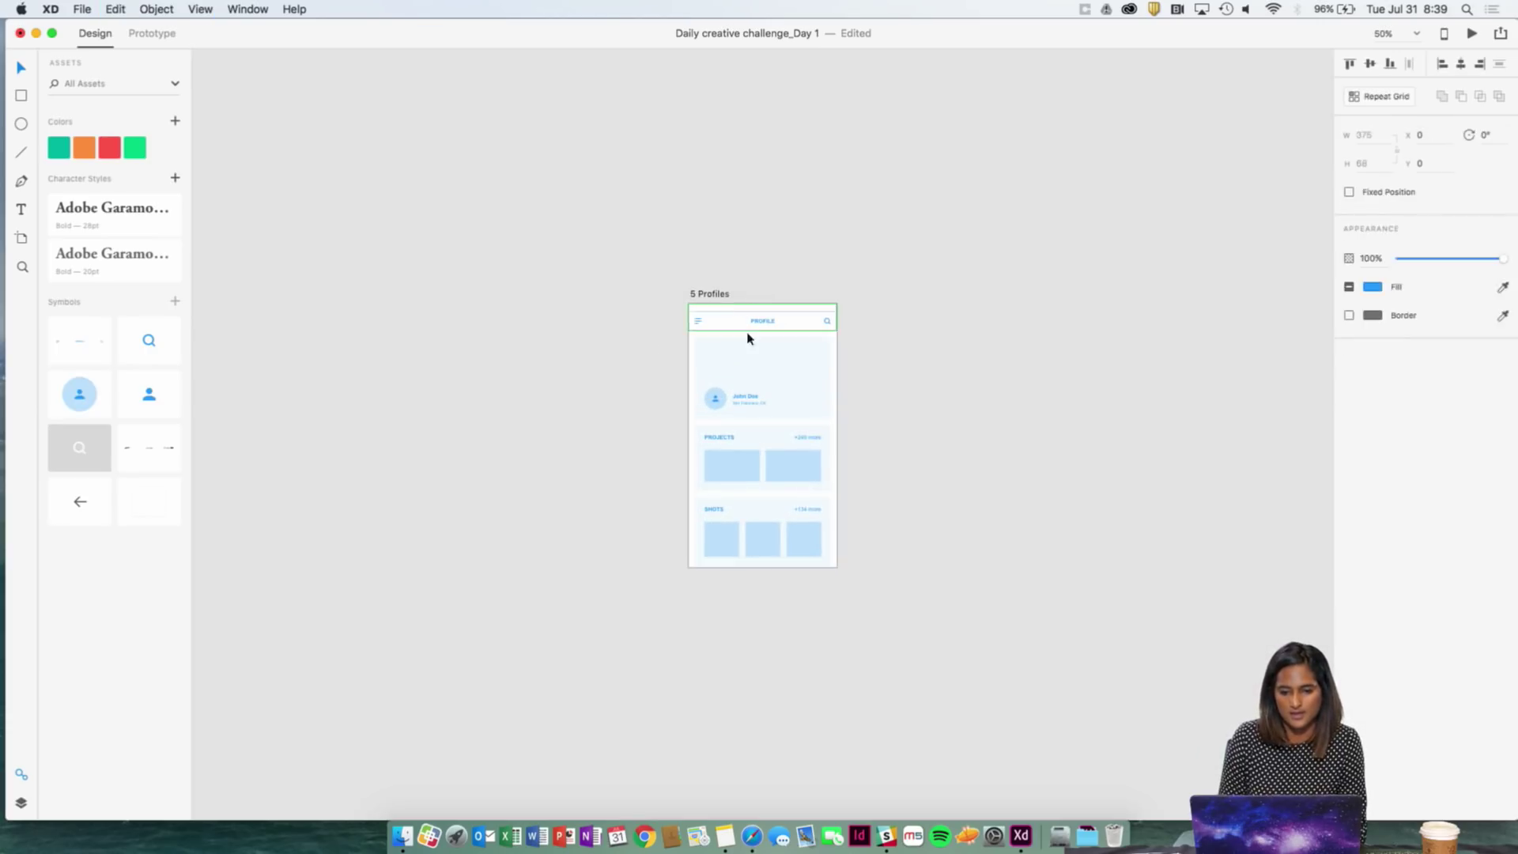
{"action": "left_click_drag", "start_coordinate": [854, 559], "coordinate": [684, 321]}
{"action": "key", "text": "Delete"}
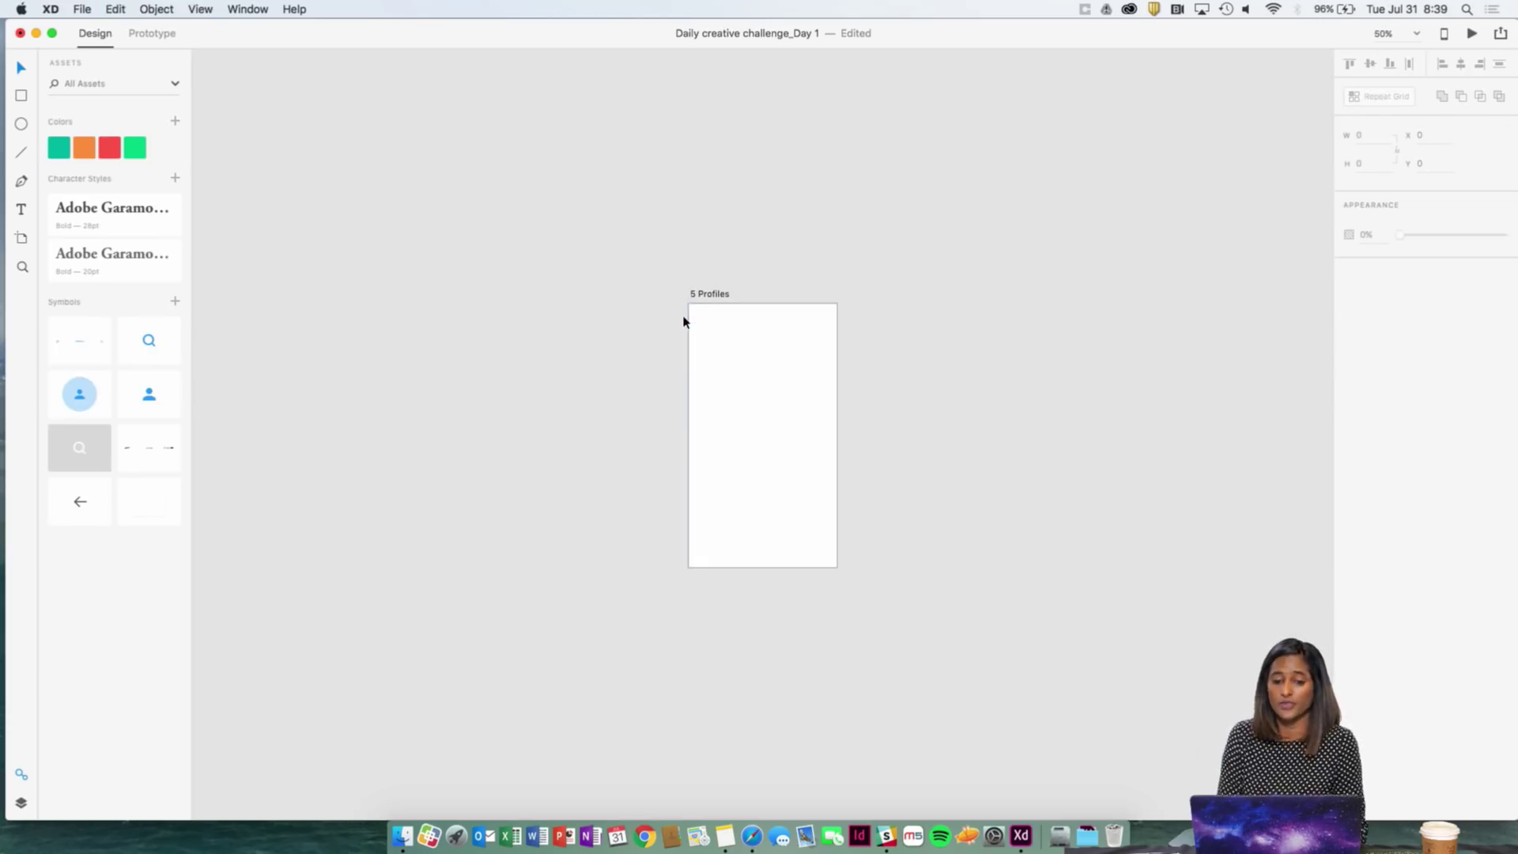
- Look over the UI kits available to get, including Apple iOS, Google Material, Microsoft Windows and Wireframes
{"action": "left_click", "coordinate": [148, 10]}
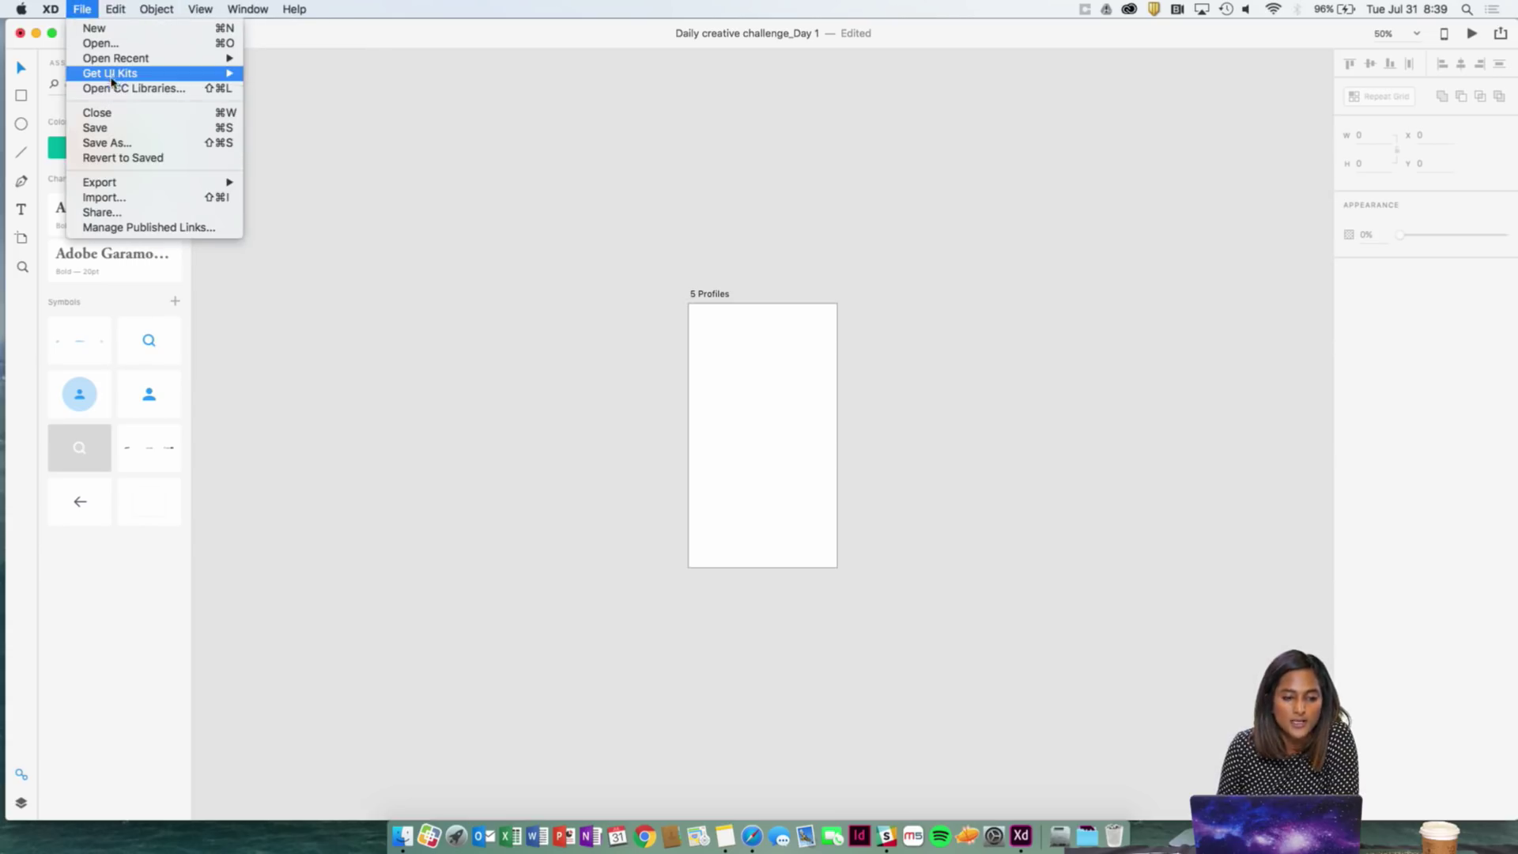
{"action": "mouse_move", "coordinate": [113, 77]}
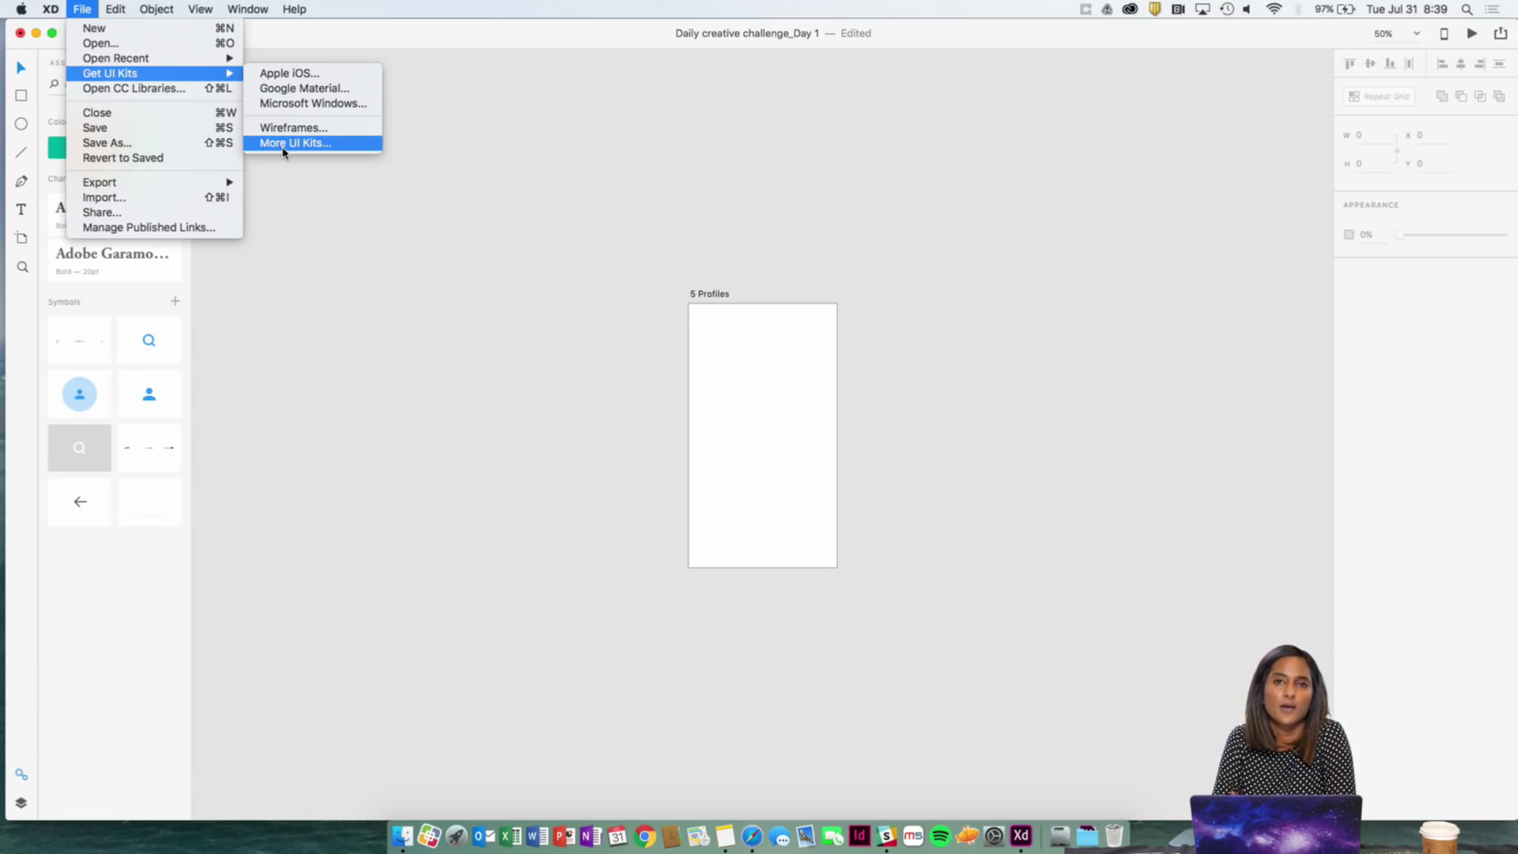
{"action": "left_click", "coordinate": [396, 163]}
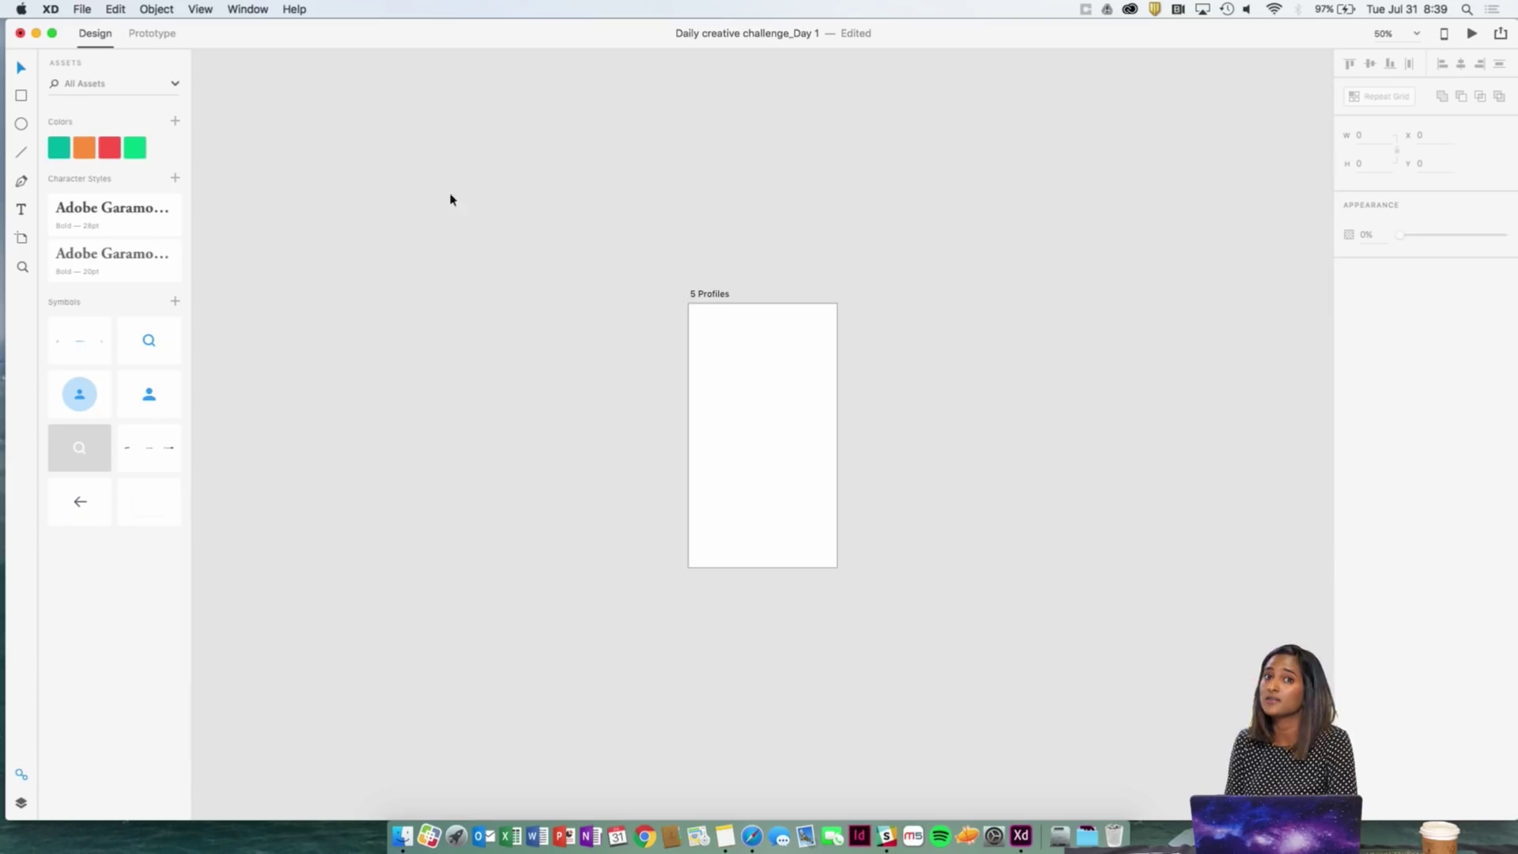
- Rename the "5 Profiles" artboard as "Typed questions- screen 1"
{"action": "key", "text": "super+equal"}
{"action": "key", "text": "super+equal"}
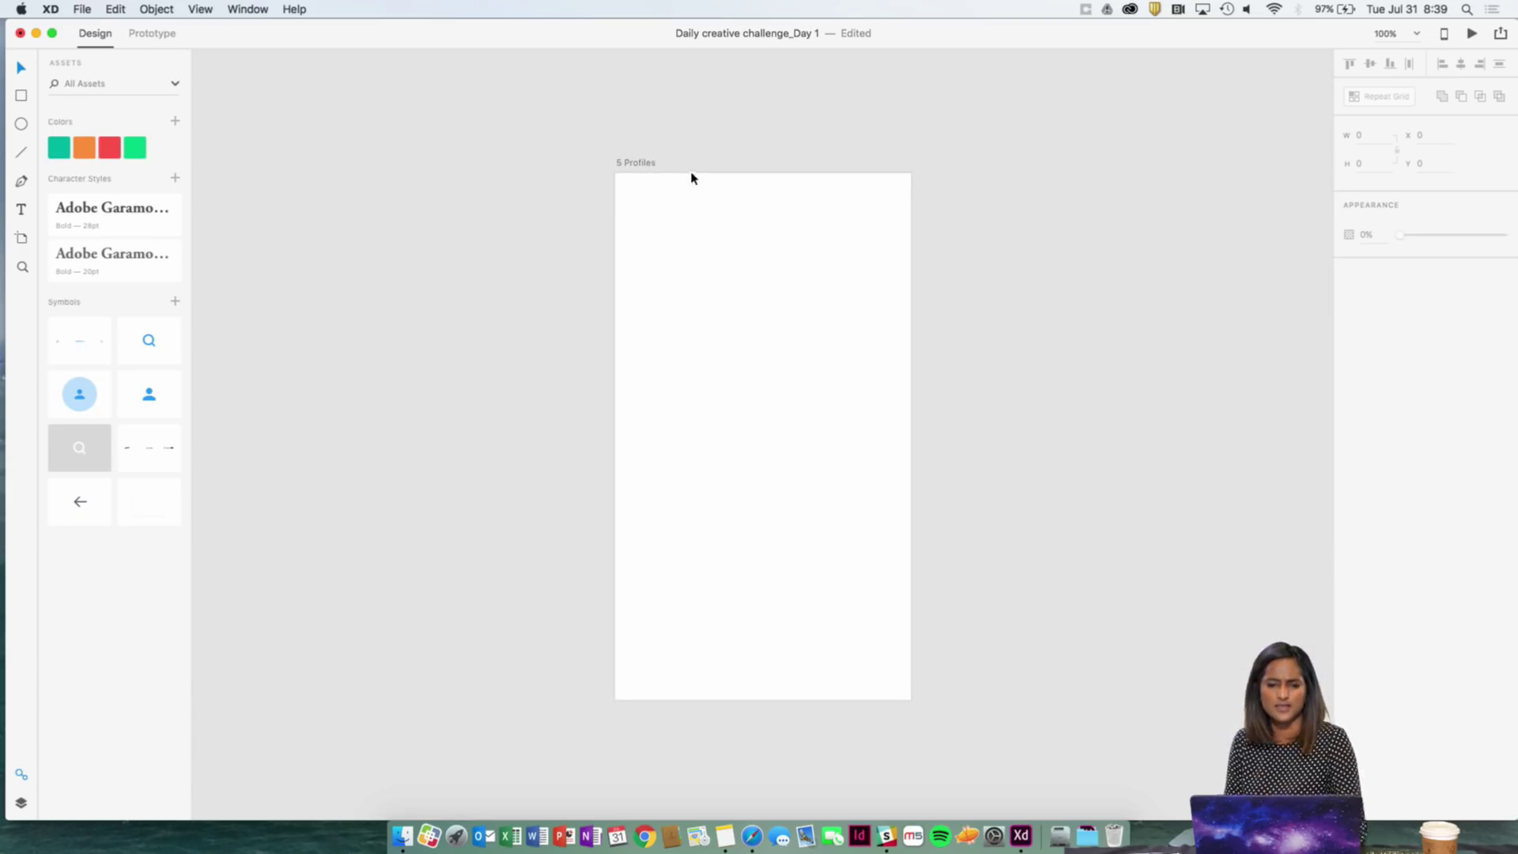
{"action": "scroll", "coordinate": [743, 145], "scroll_direction": "right", "scroll_amount": 2}
{"action": "scroll", "coordinate": [743, 145], "scroll_direction": "right", "scroll_amount": 5}
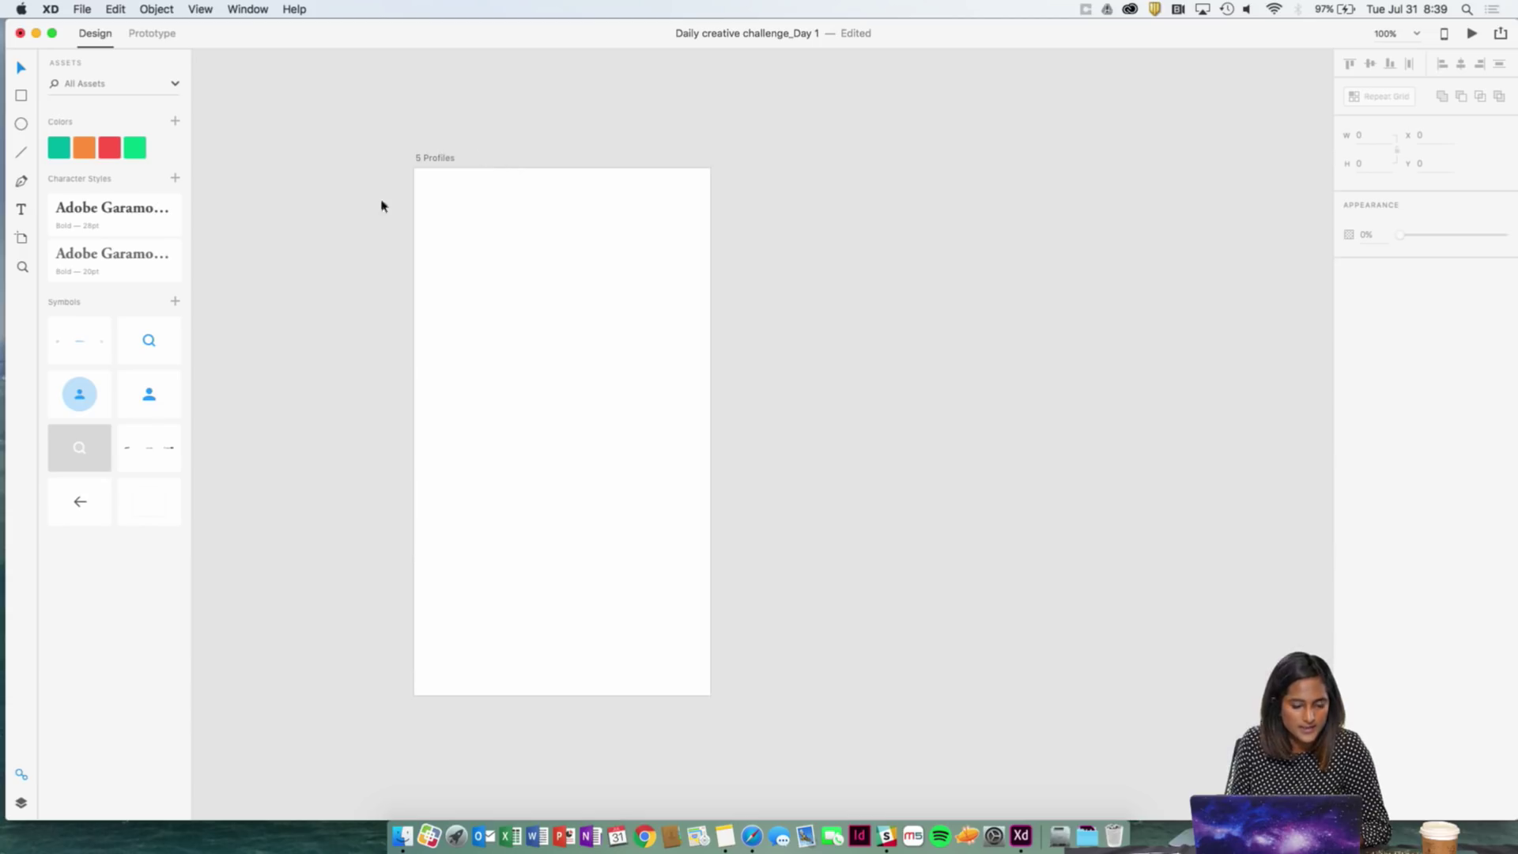
{"action": "left_click", "coordinate": [428, 161]}
{"action": "double_click", "coordinate": [428, 158]}
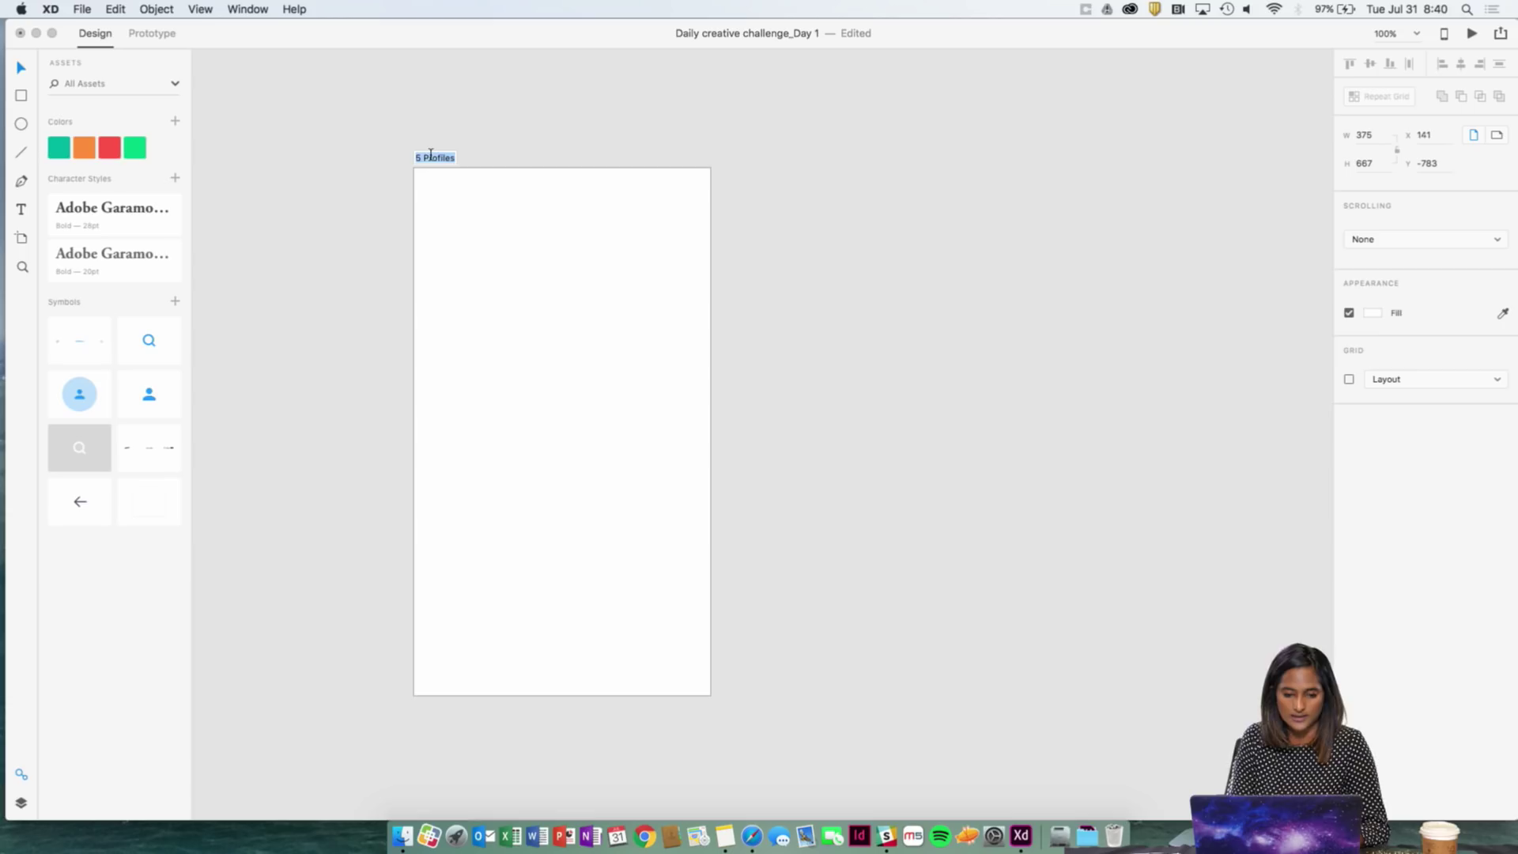
{"action": "type", "text": "Tyep"}
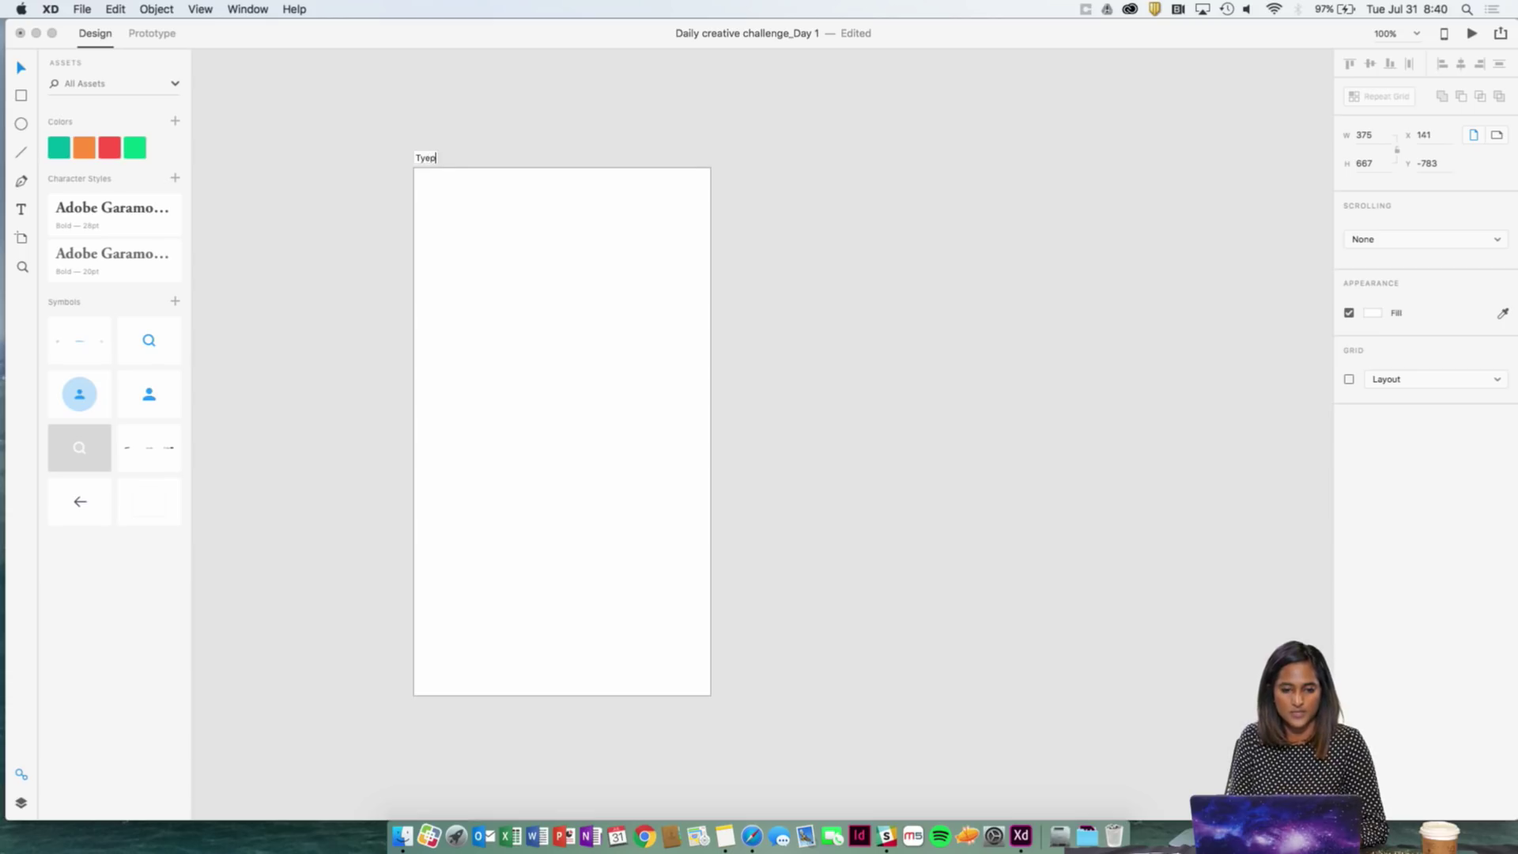
{"action": "key", "text": "BackSpace"}
{"action": "key", "text": "BackSpace"}
{"action": "key", "text": "BackSpace"}
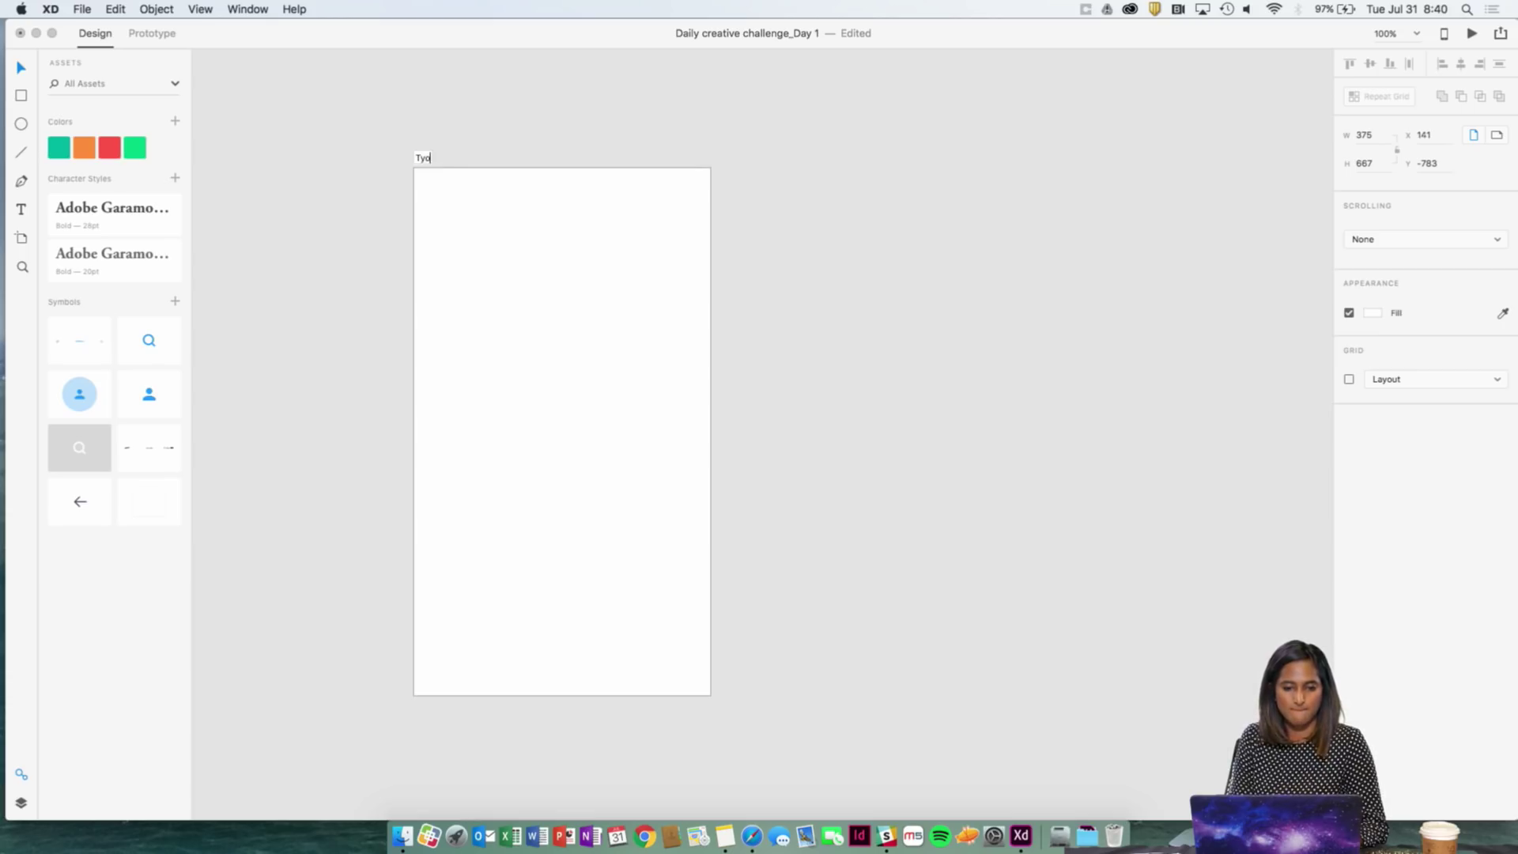
{"action": "type", "text": "ped que"}
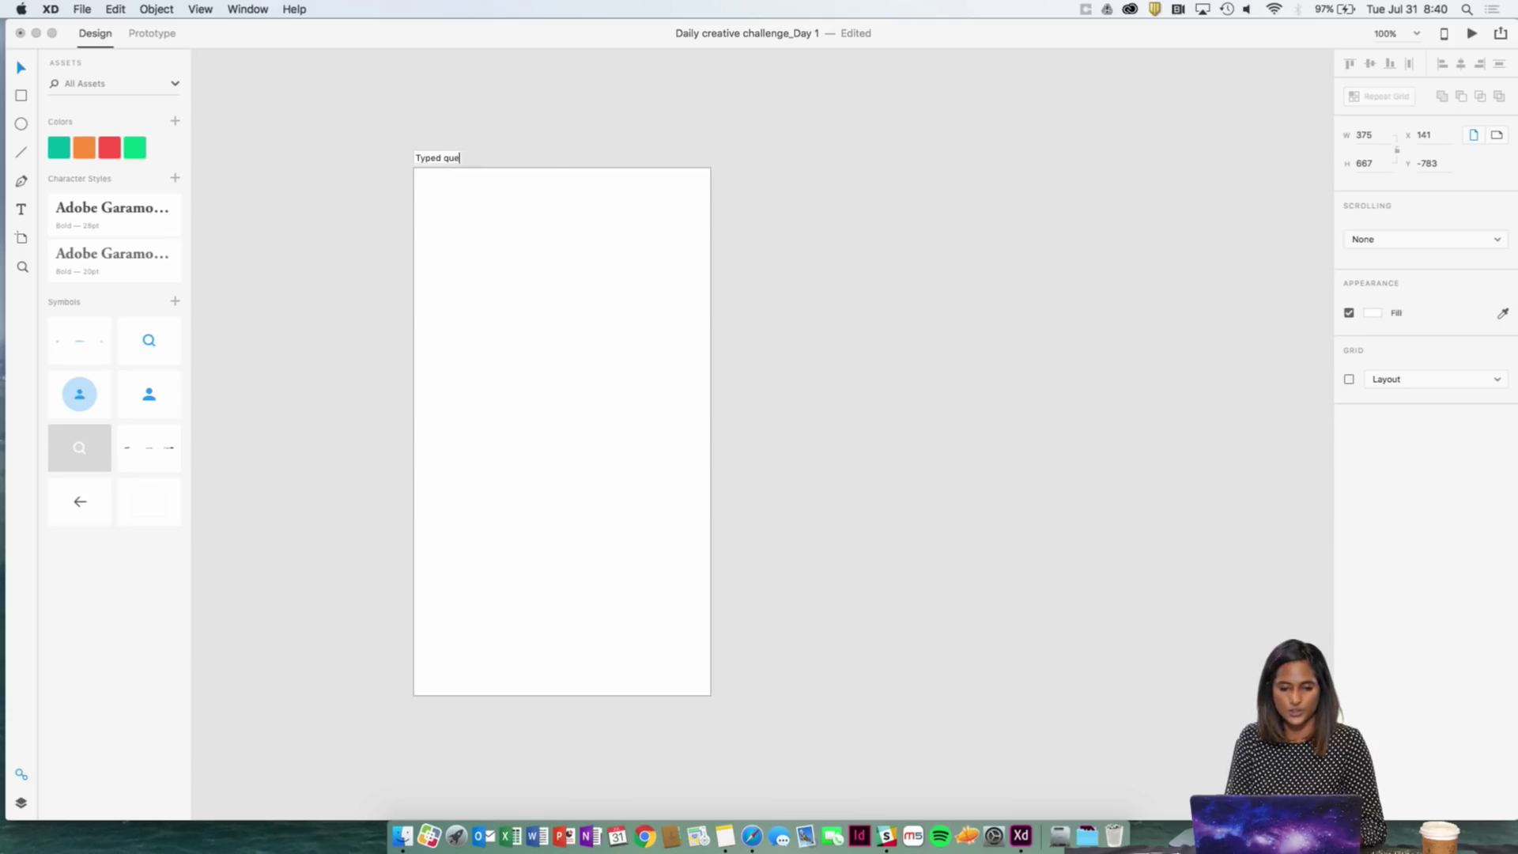
{"action": "type", "text": "stoons"}
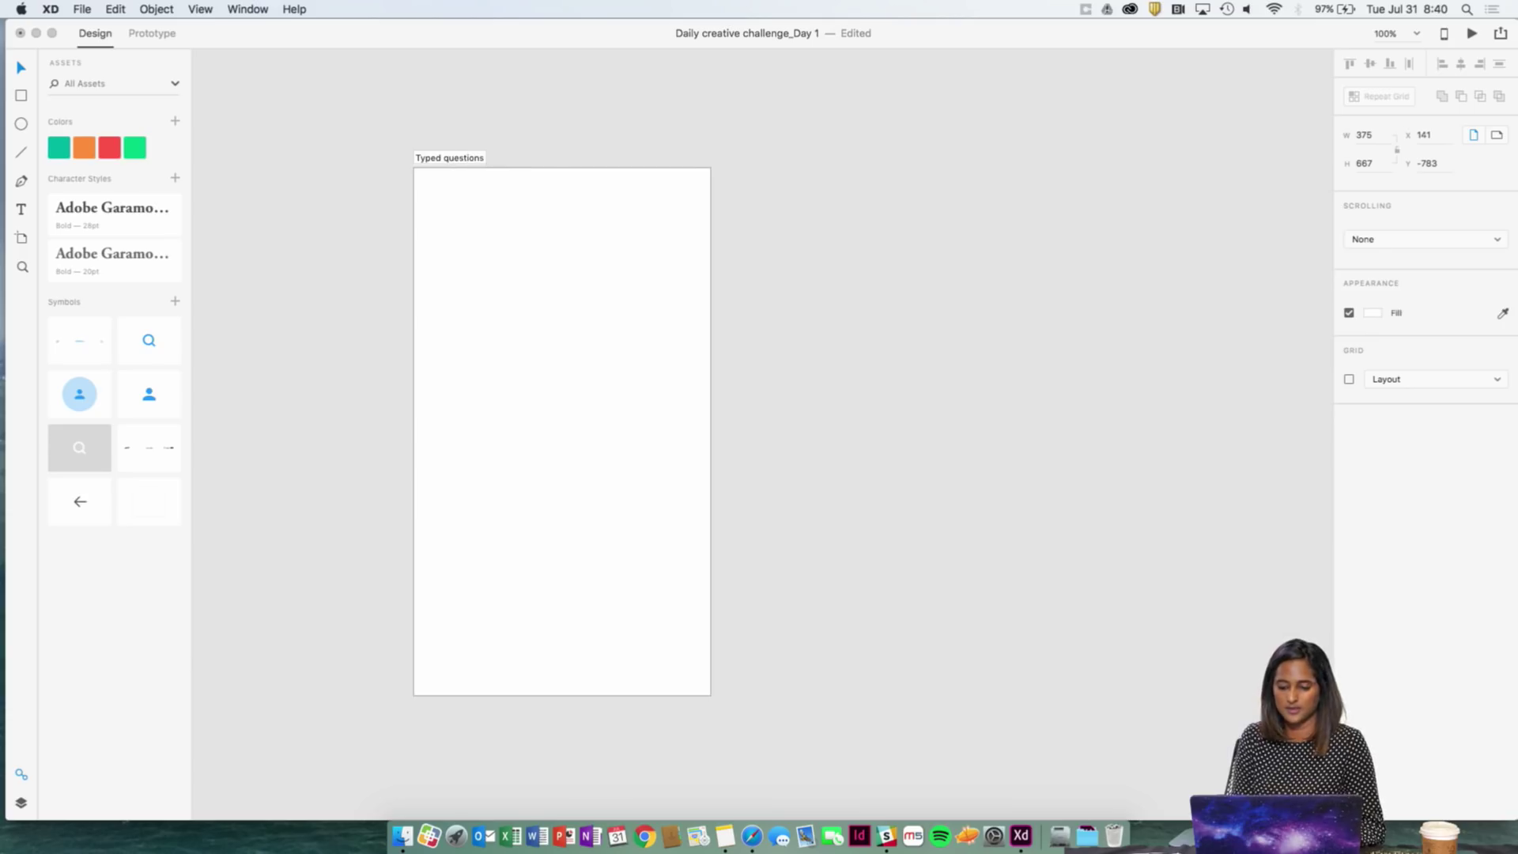
{"action": "type", "text": "- screen 1"}
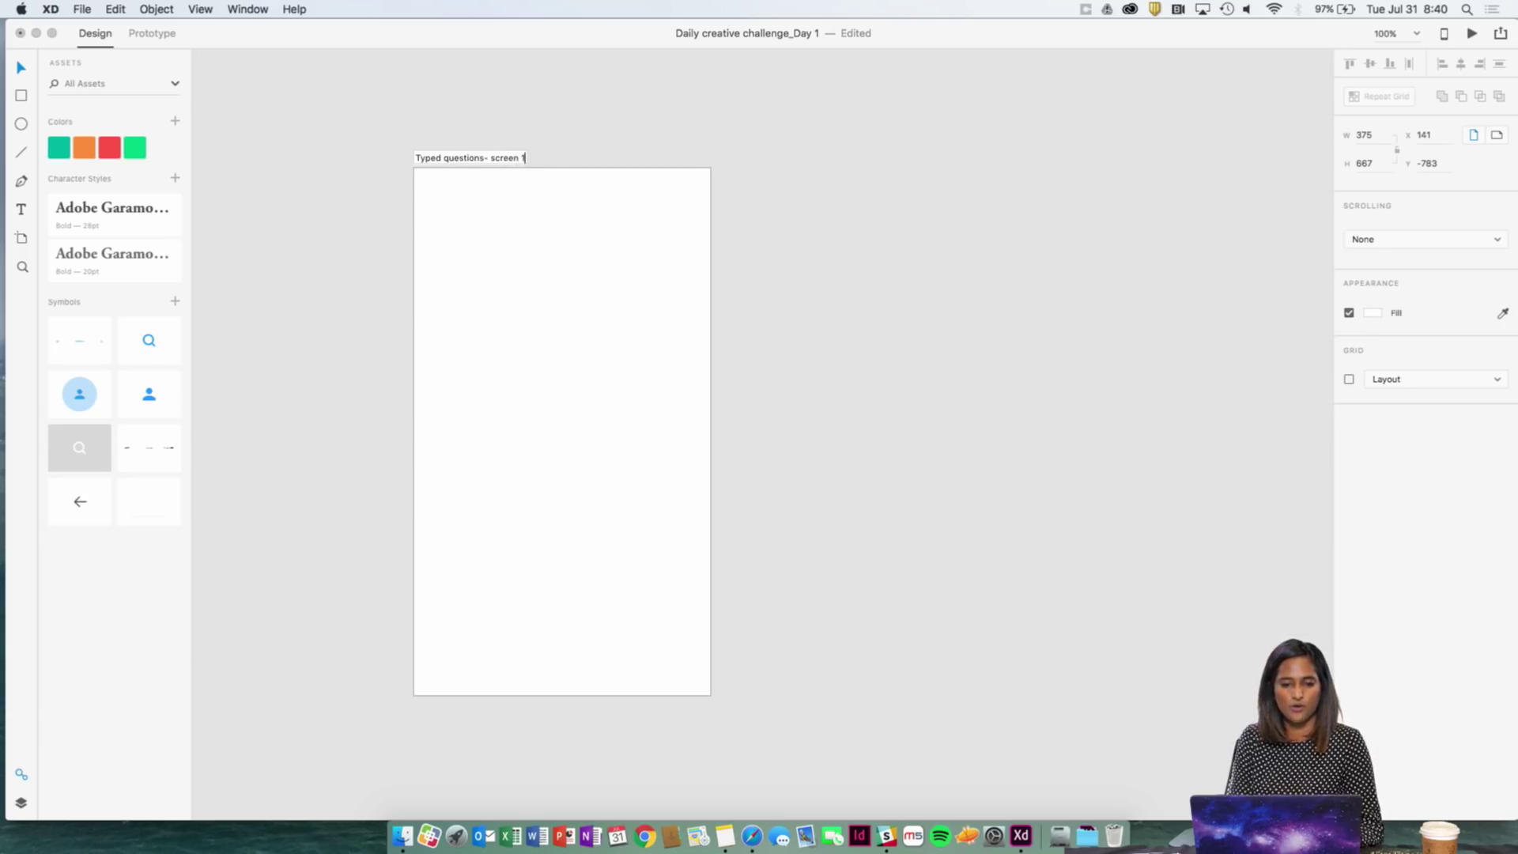
{"action": "key", "text": "Return"}
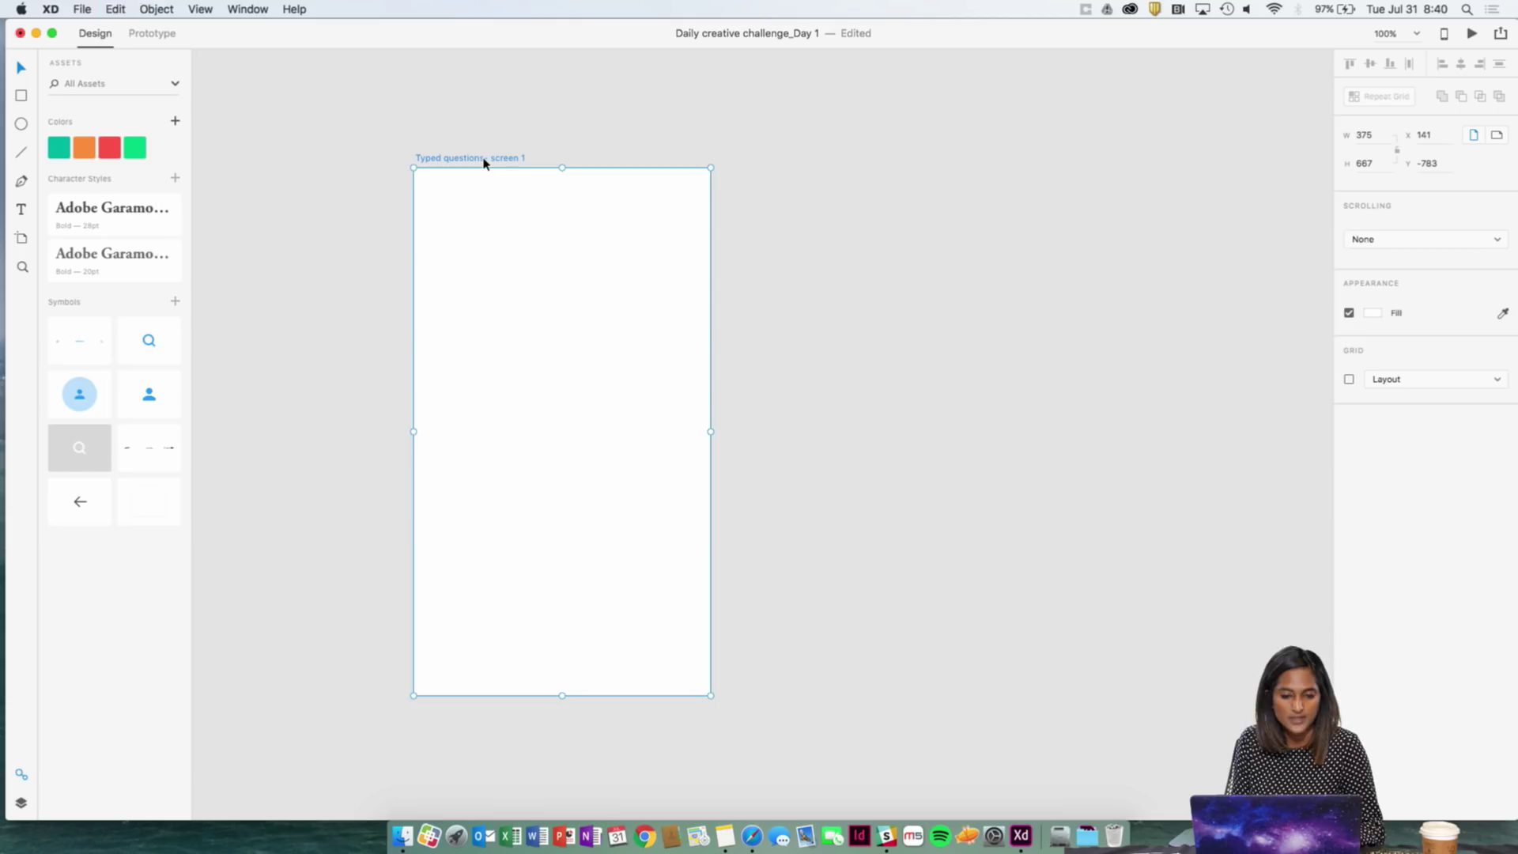
{"action": "key", "text": "super+d"}
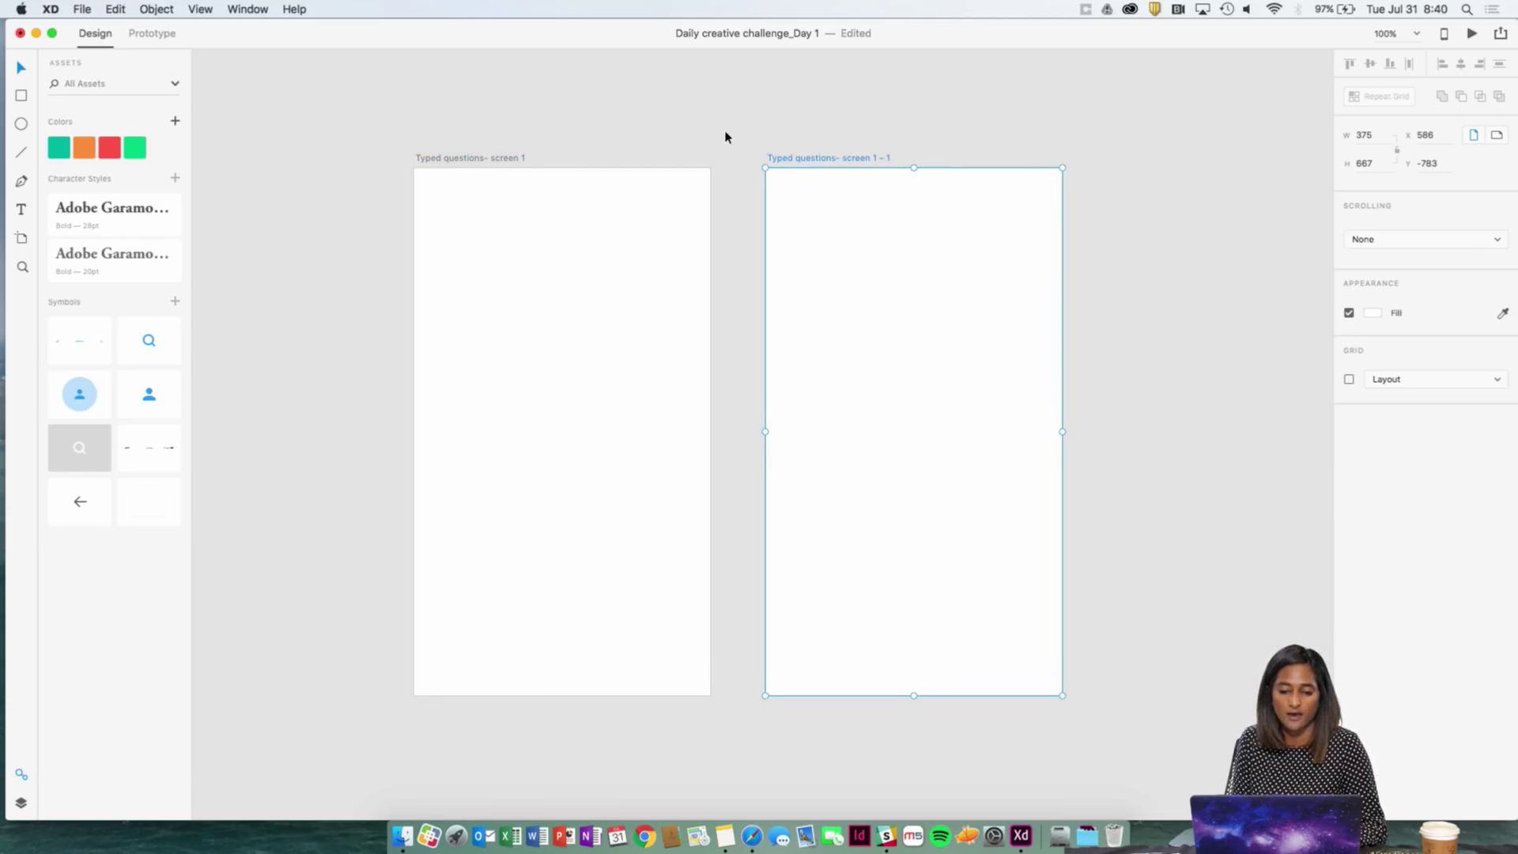
{"action": "left_click", "coordinate": [848, 168]}
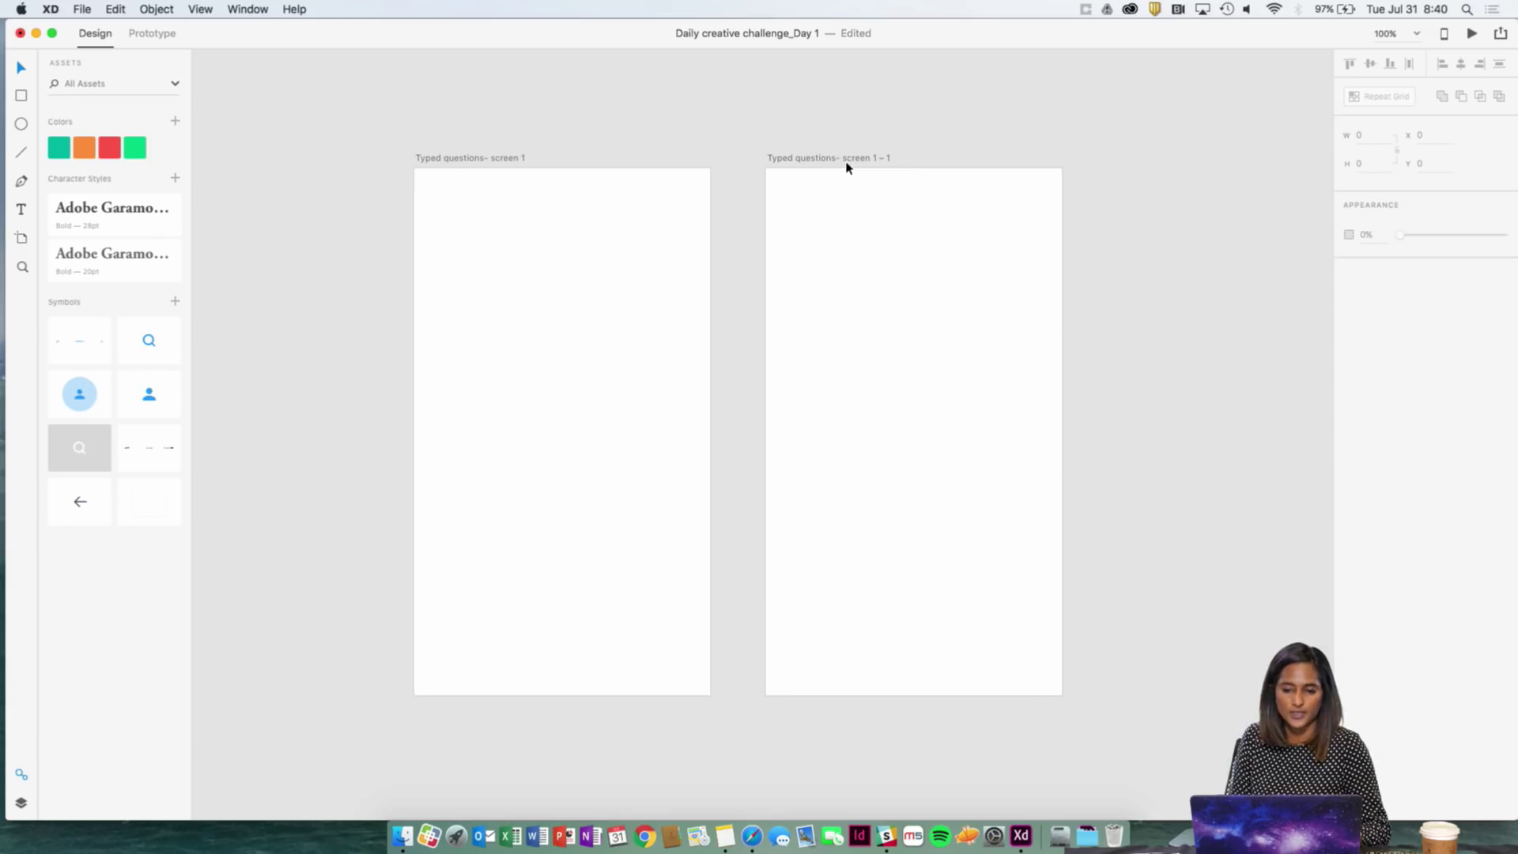
{"action": "left_click", "coordinate": [848, 159]}
{"action": "key", "text": "Delete"}
{"action": "scroll", "coordinate": [618, 177], "scroll_direction": "left", "scroll_amount": 3}
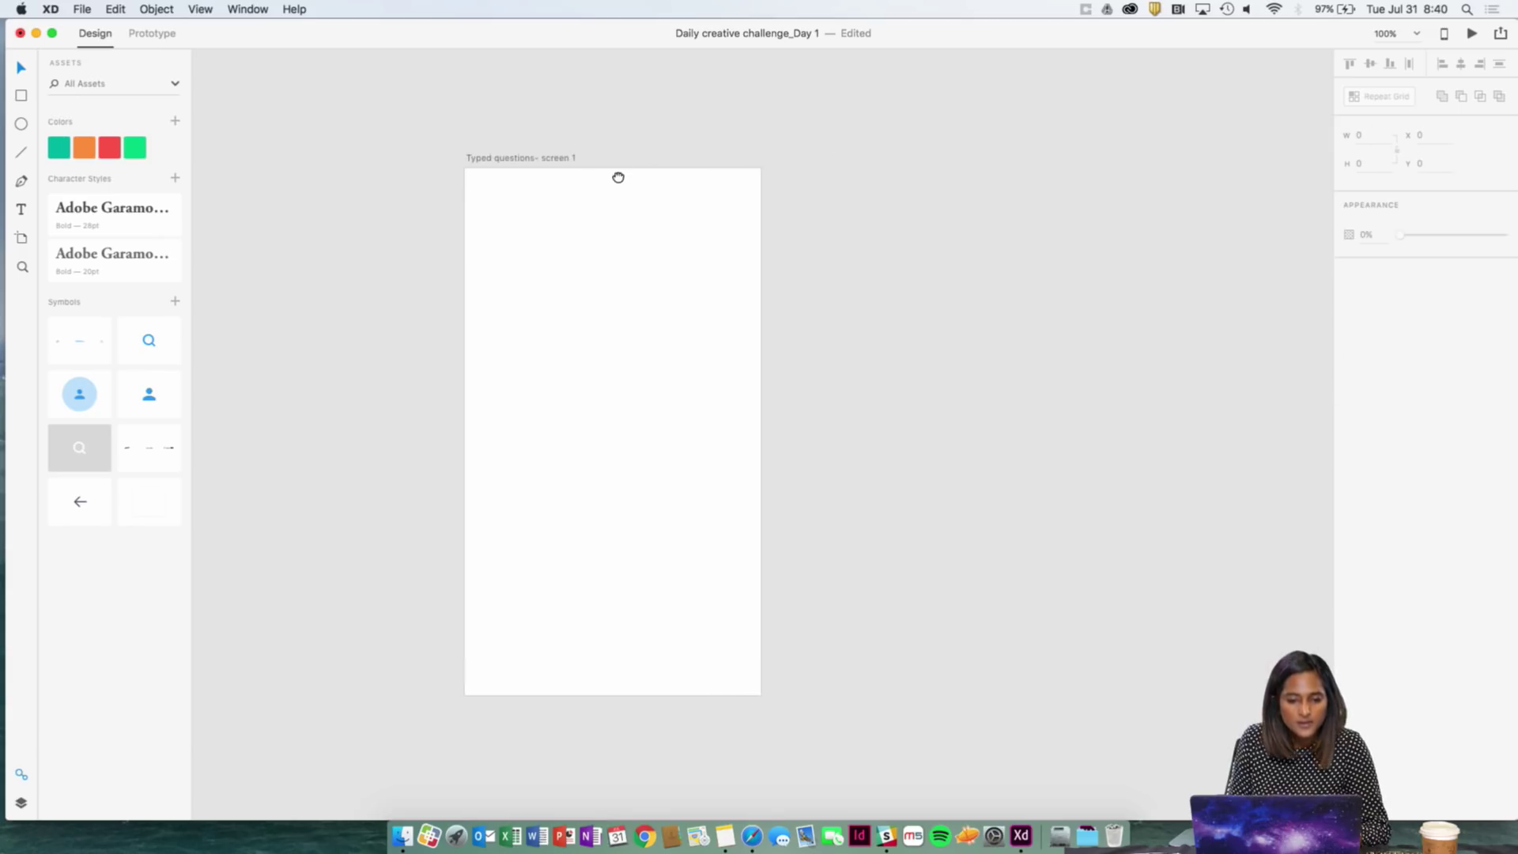
- Place the dark status bar symbol along the top of the "Typed questions- screen 1" artboard at X 5, Y 5
{"action": "left_click", "coordinate": [146, 457]}
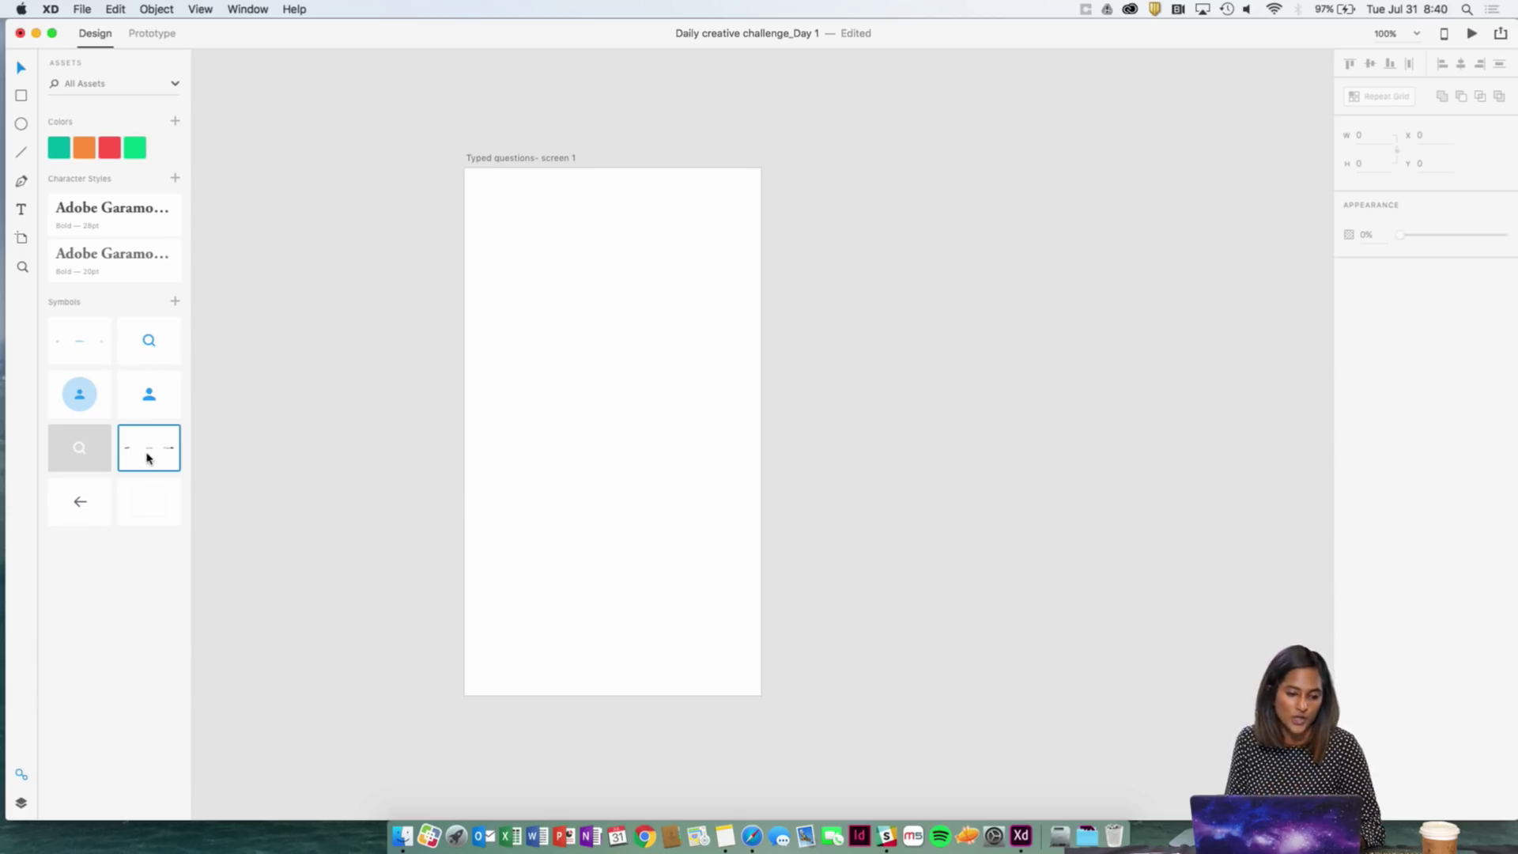
{"action": "left_click_drag", "start_coordinate": [149, 453], "coordinate": [618, 187]}
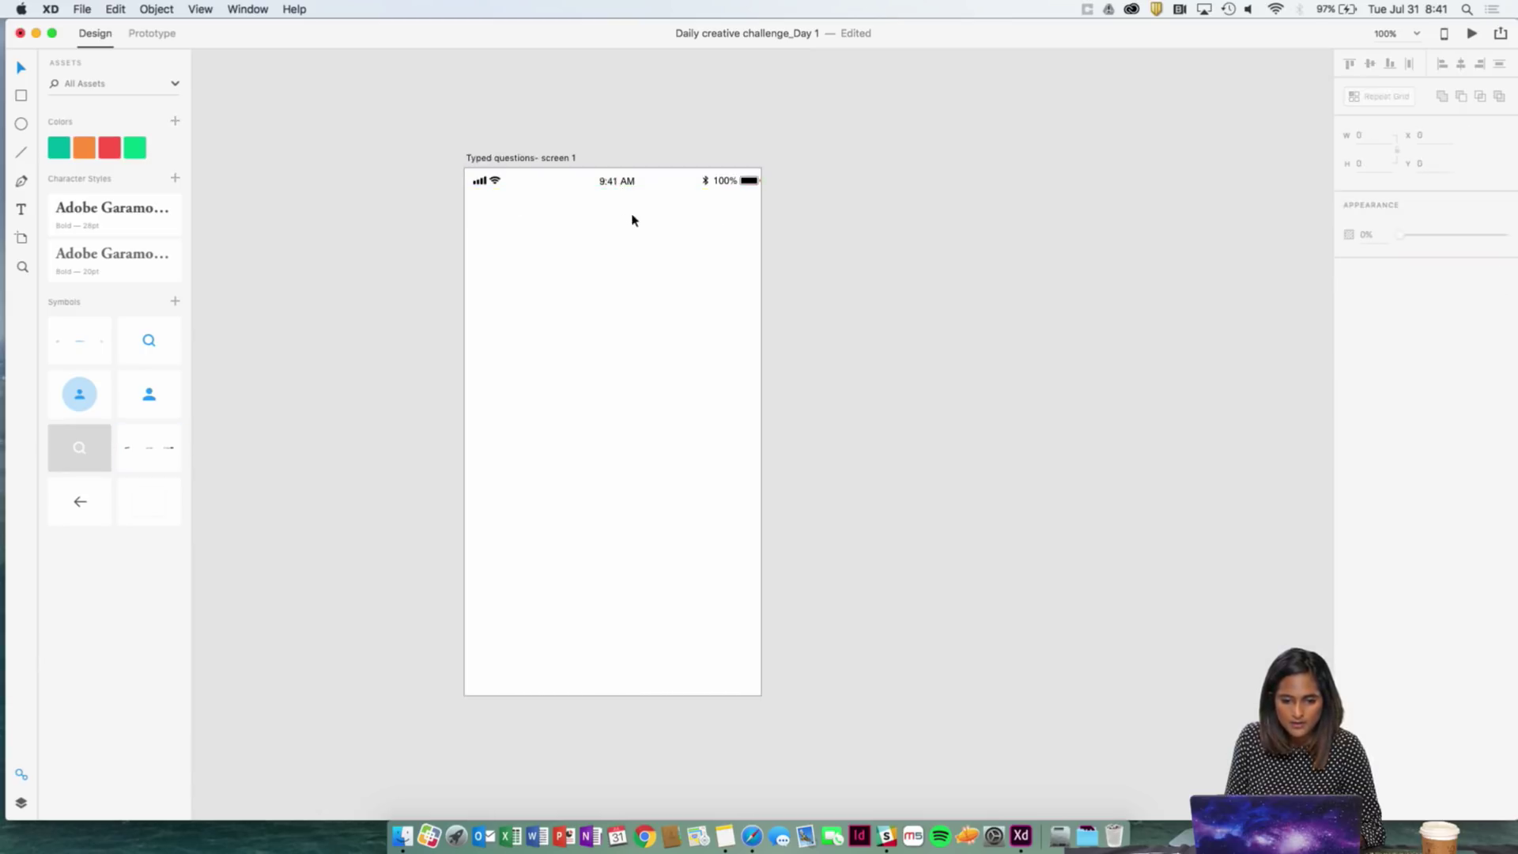
{"action": "key", "text": "Down"}
{"action": "key", "text": "Down"}
{"action": "key", "text": "Down"}
{"action": "key", "text": "Down"}
{"action": "key", "text": "Down"}
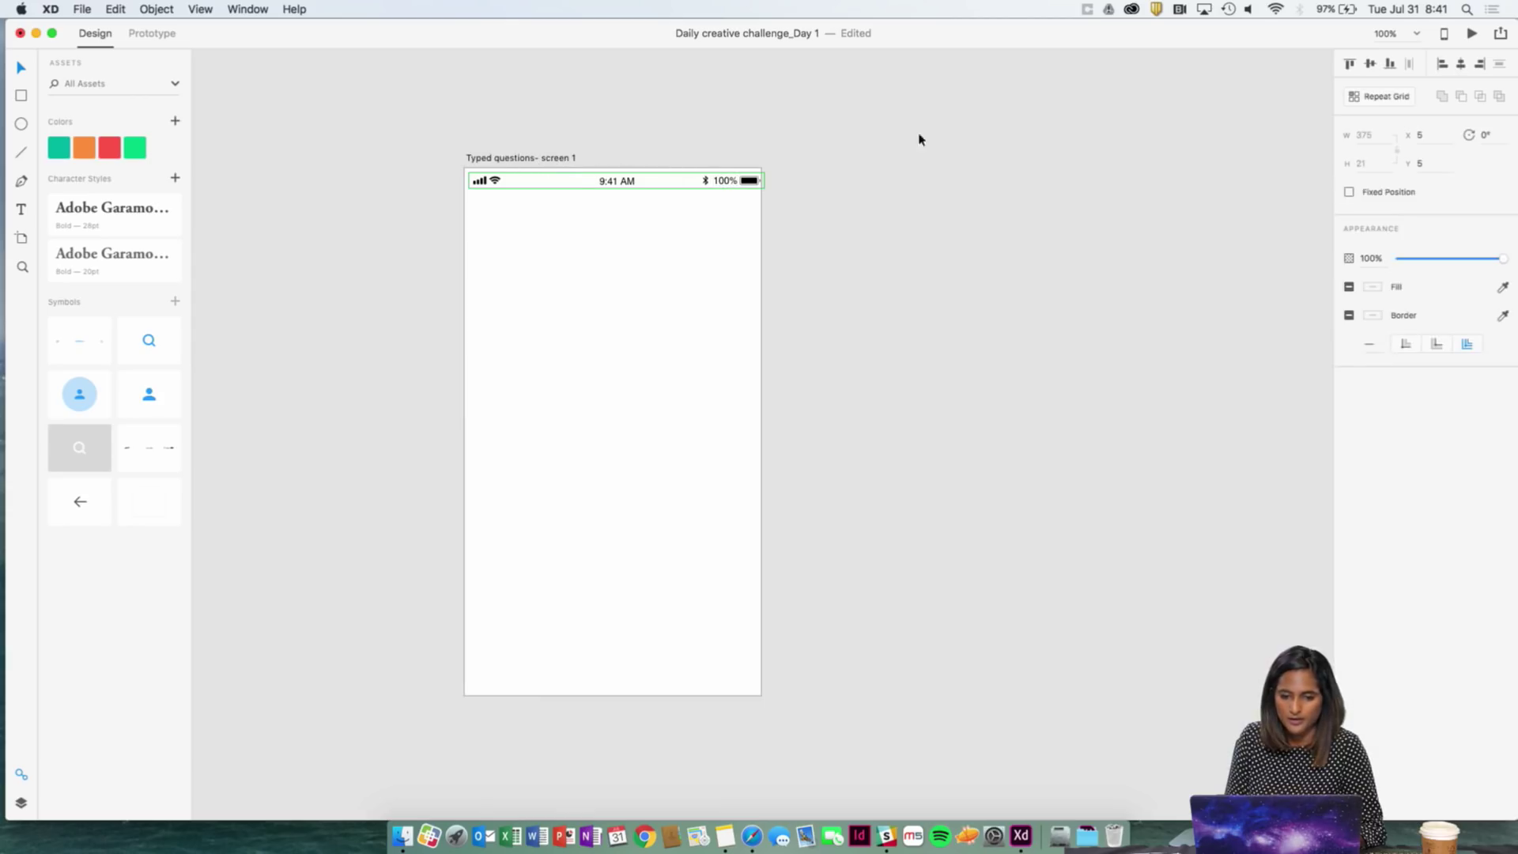
{"action": "key", "text": "Escape"}
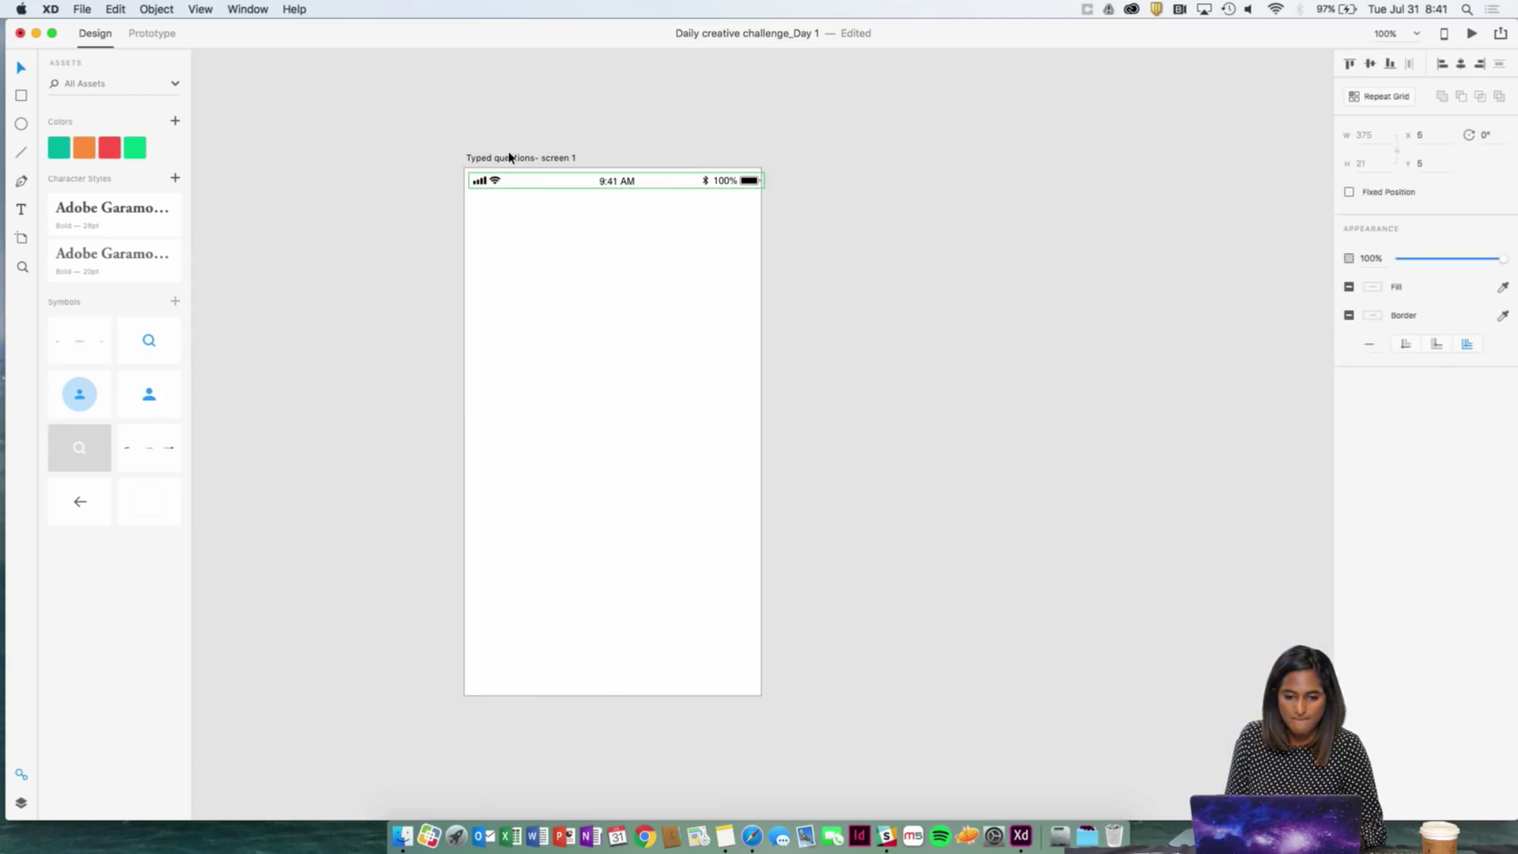
{"action": "left_click", "coordinate": [510, 158]}
{"action": "left_click", "coordinate": [1208, 118]}
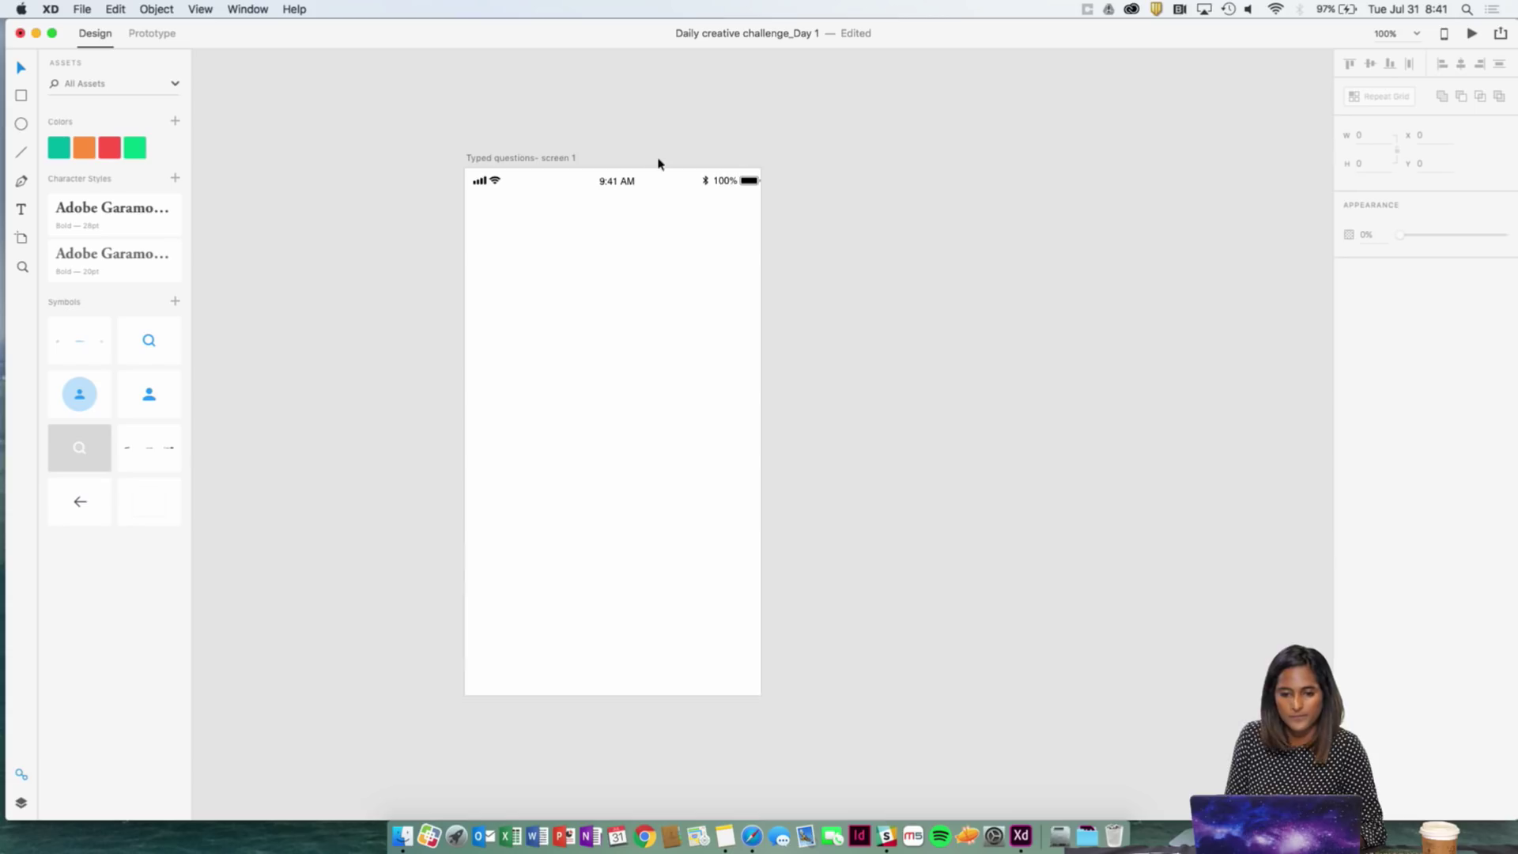
- Nudge the status bar left to X 3 so it sits within the artboard's width
{"action": "left_click", "coordinate": [655, 181]}
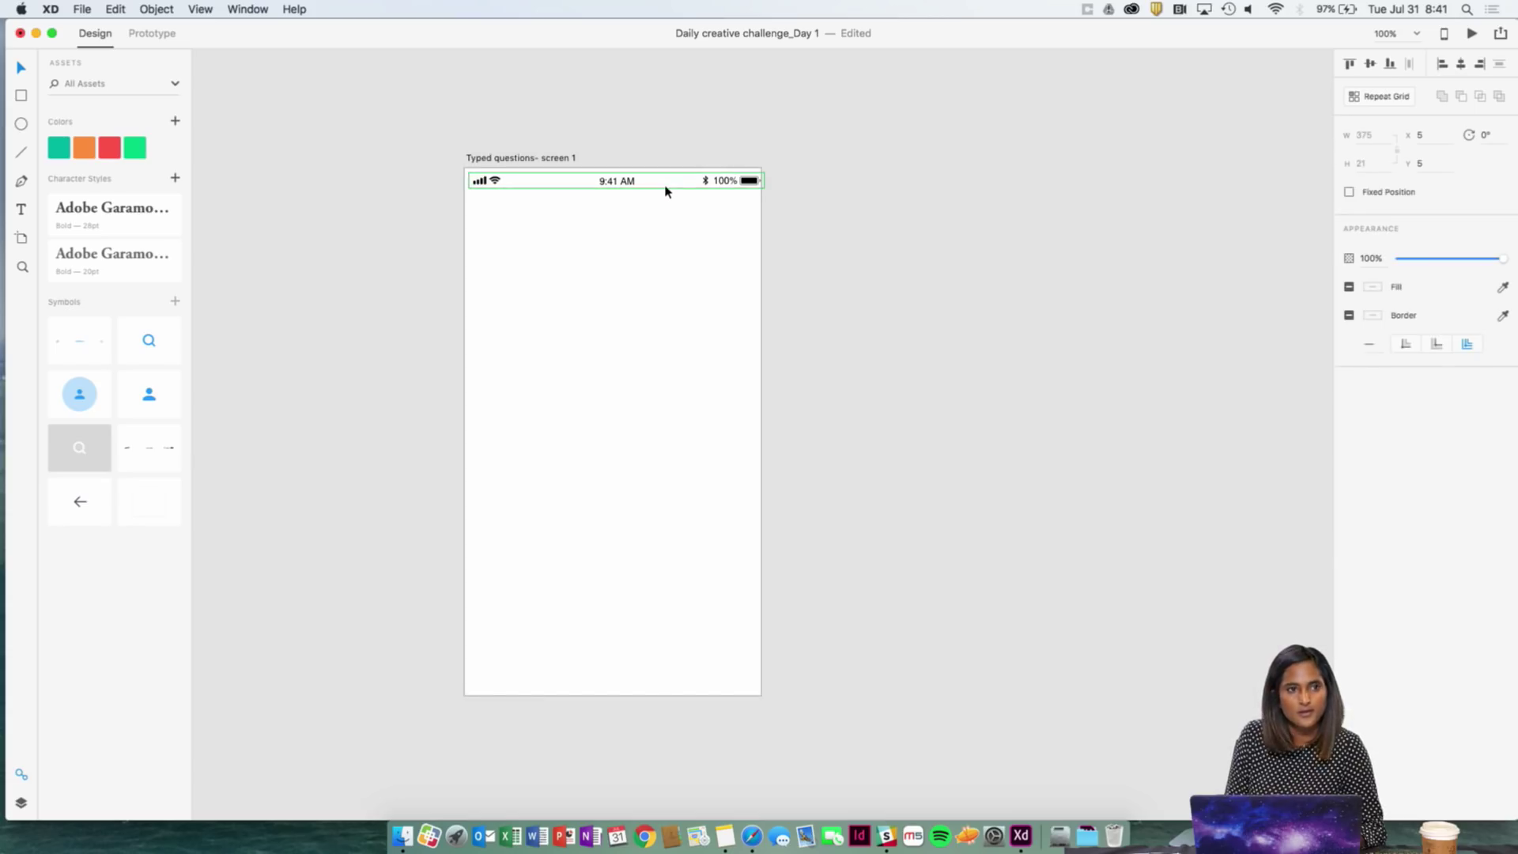
{"action": "key", "text": "Left"}
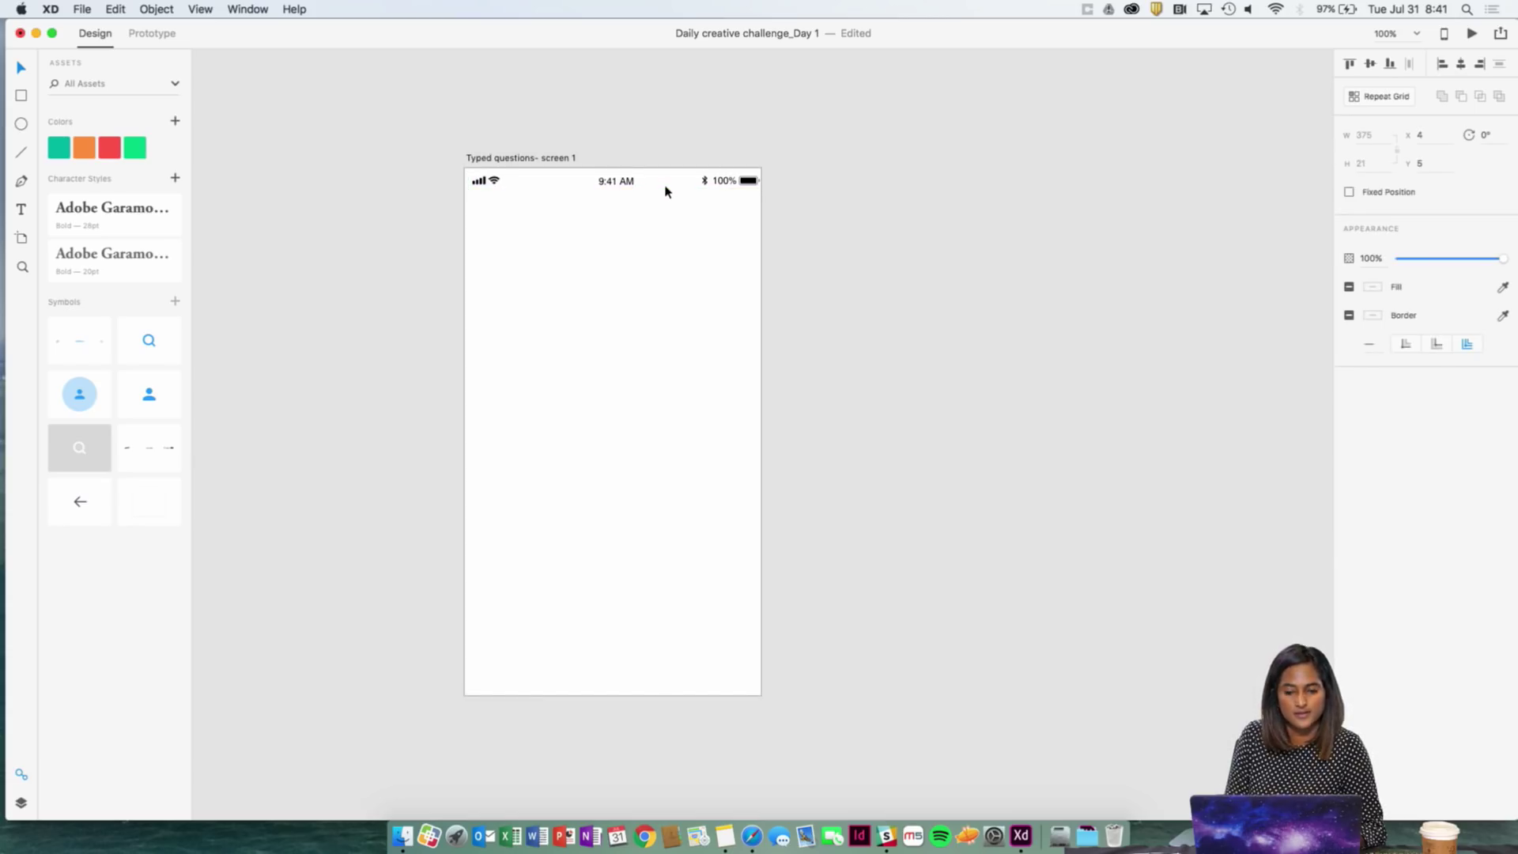
{"action": "key", "text": "Left"}
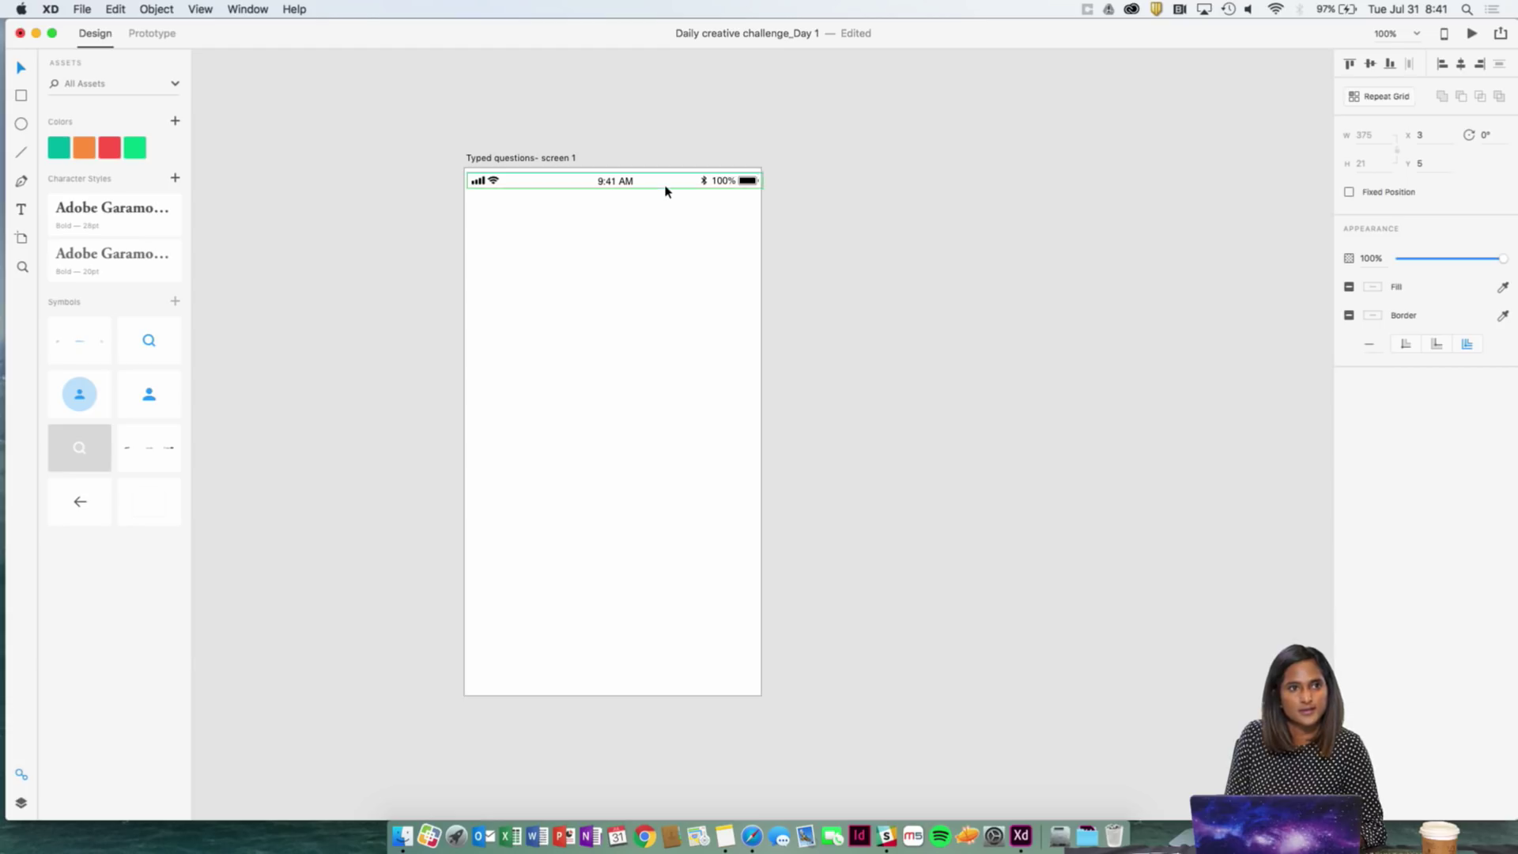
{"action": "left_click", "coordinate": [858, 230]}
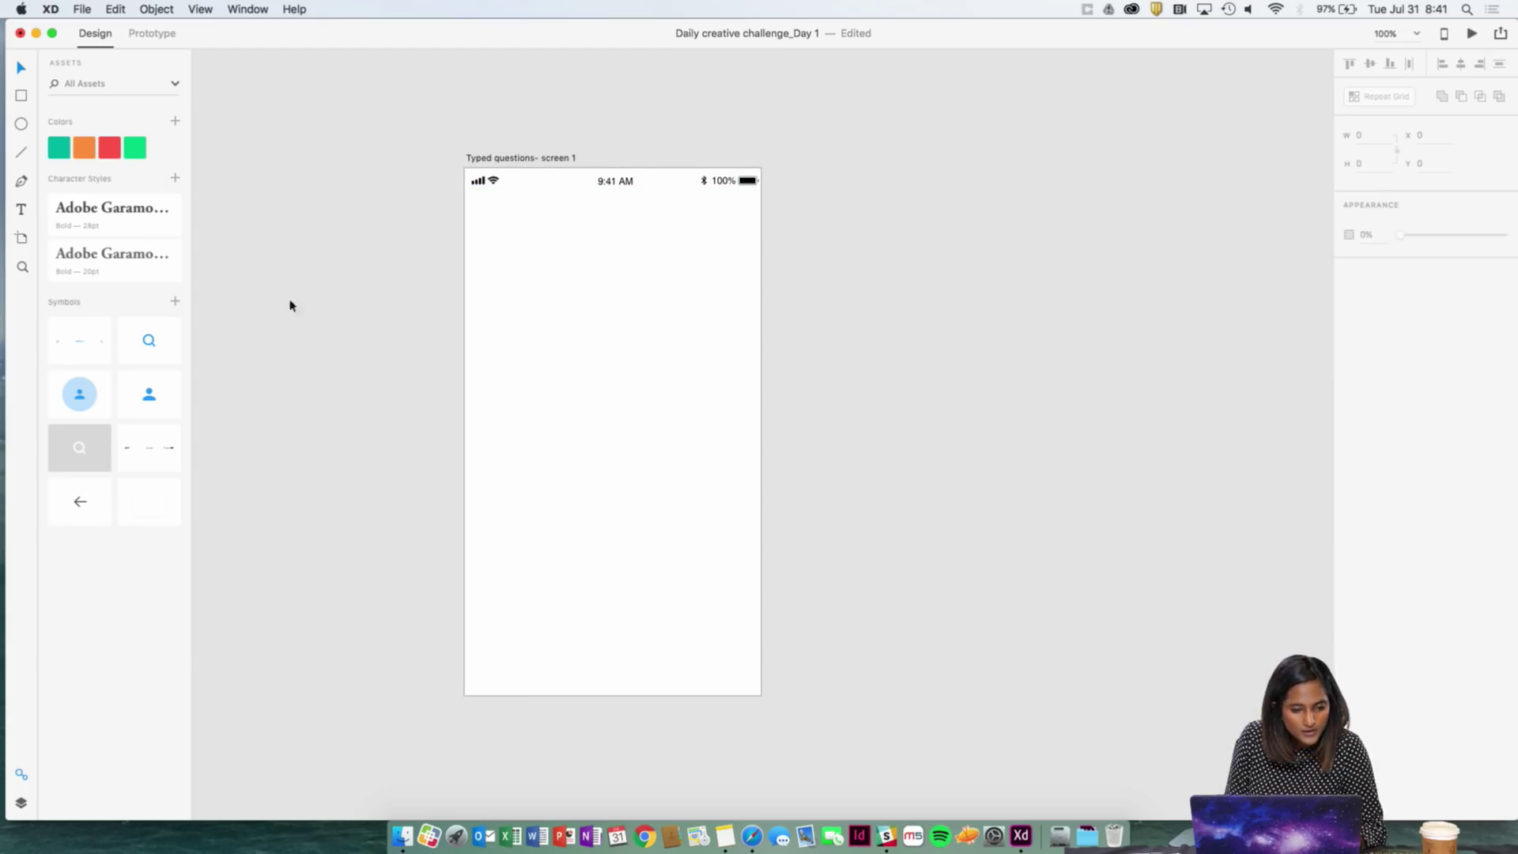
- Add the text "Are you hungry for donuts?" to the upper part of the artboard, below the status bar
{"action": "key", "text": "t"}
{"action": "left_click", "coordinate": [550, 281]}
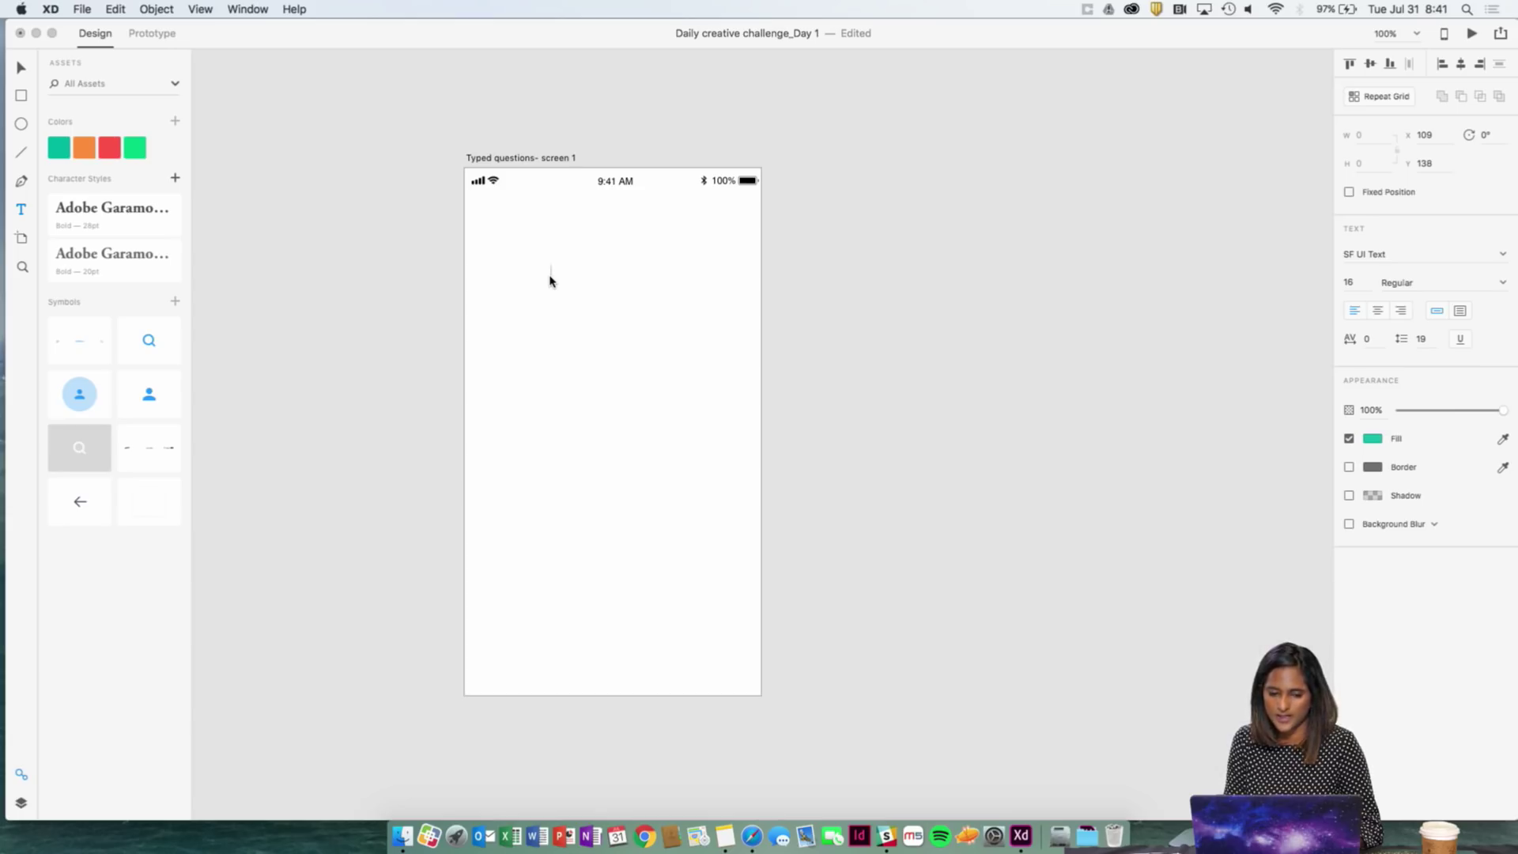
{"action": "type", "text": "dO"}
{"action": "key", "text": "BackSpace"}
{"action": "key", "text": "BackSpace"}
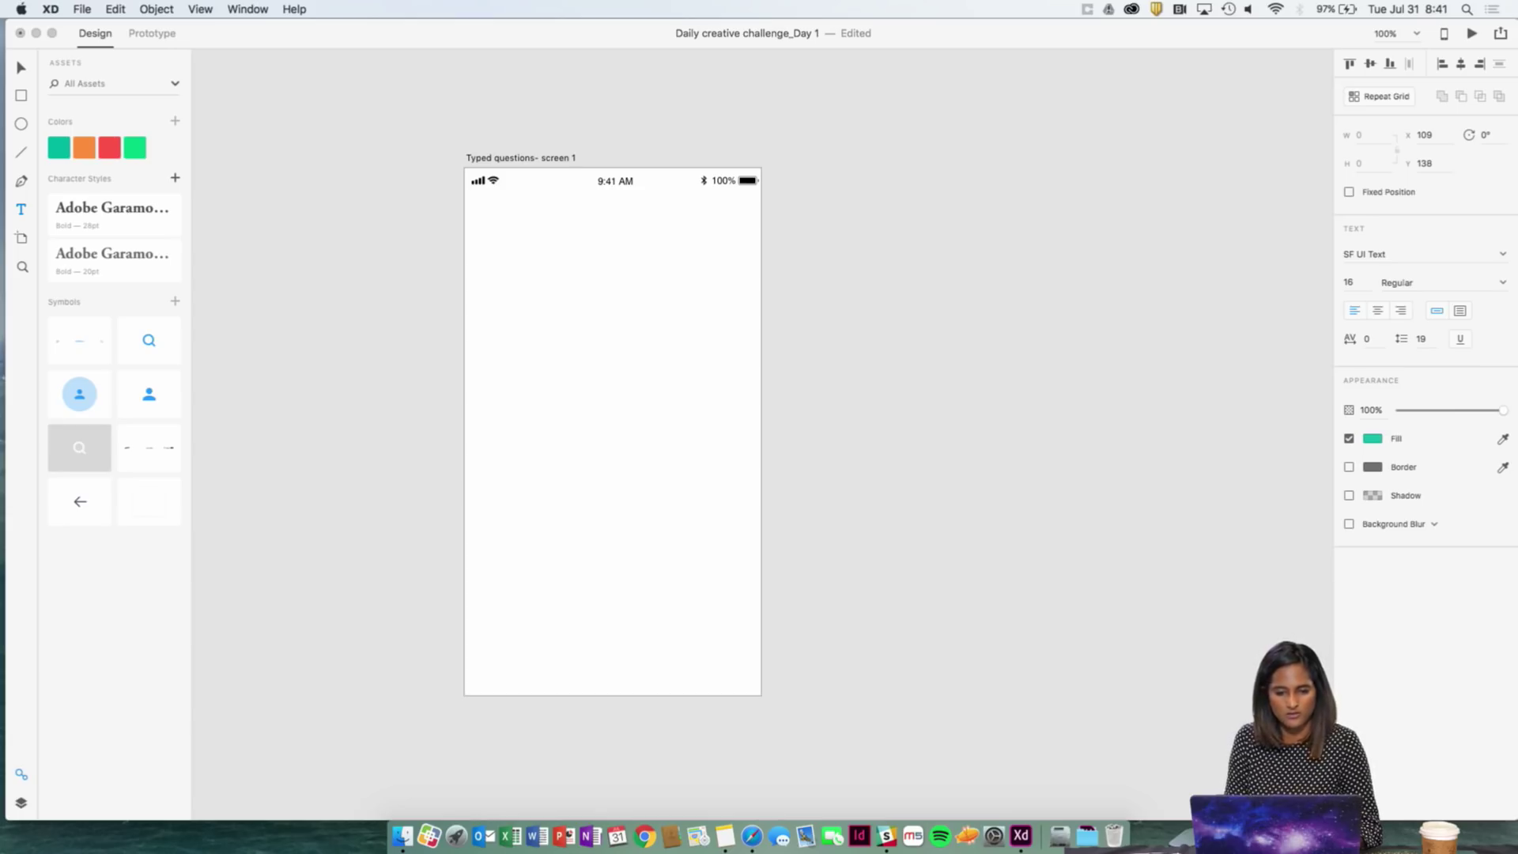
{"action": "type", "text": "Are yo"}
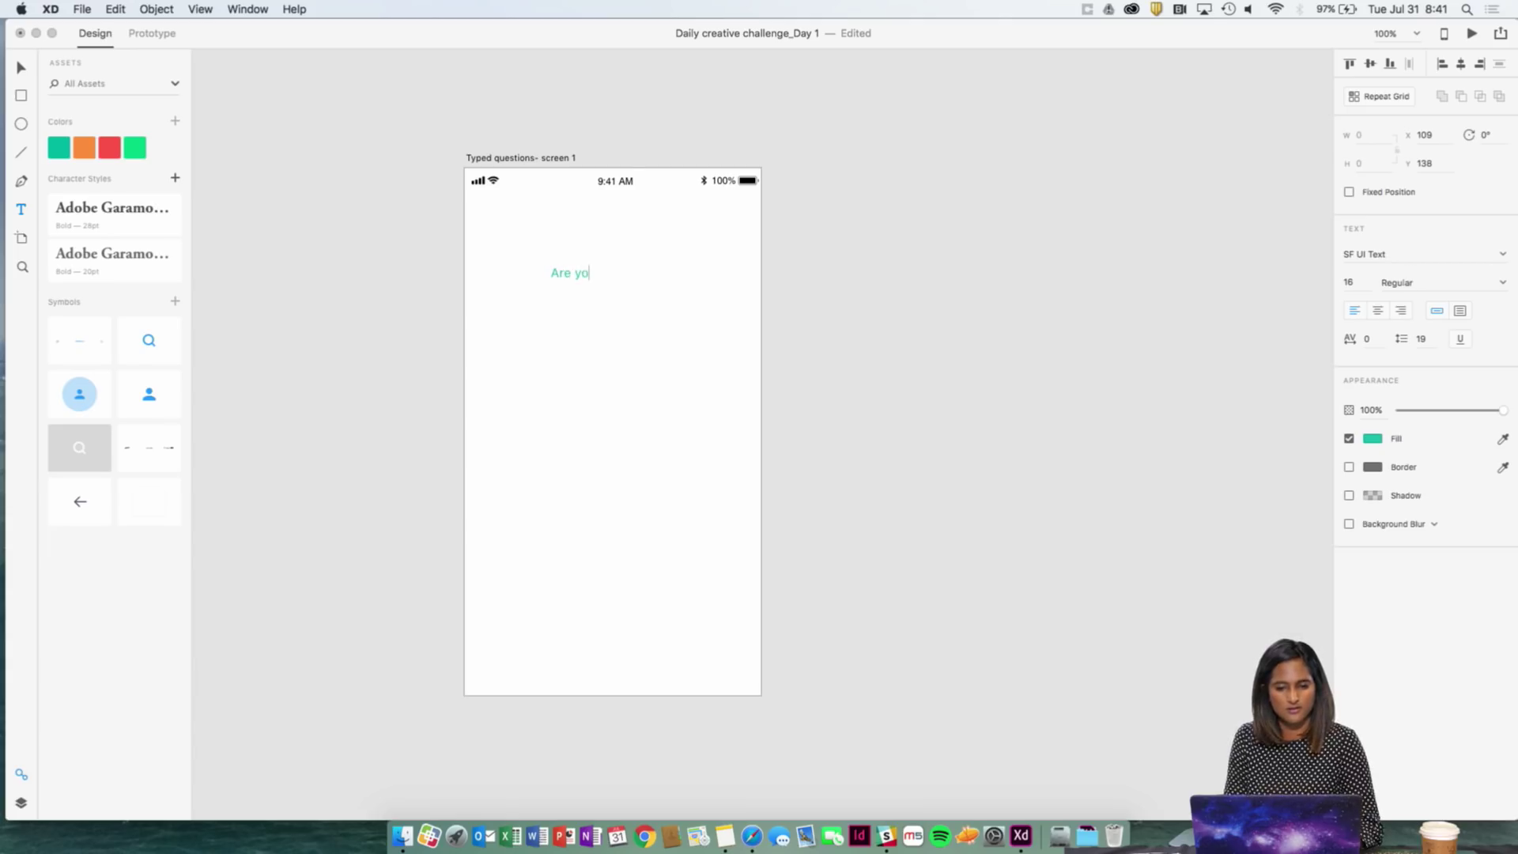
{"action": "type", "text": "u hungry for "}
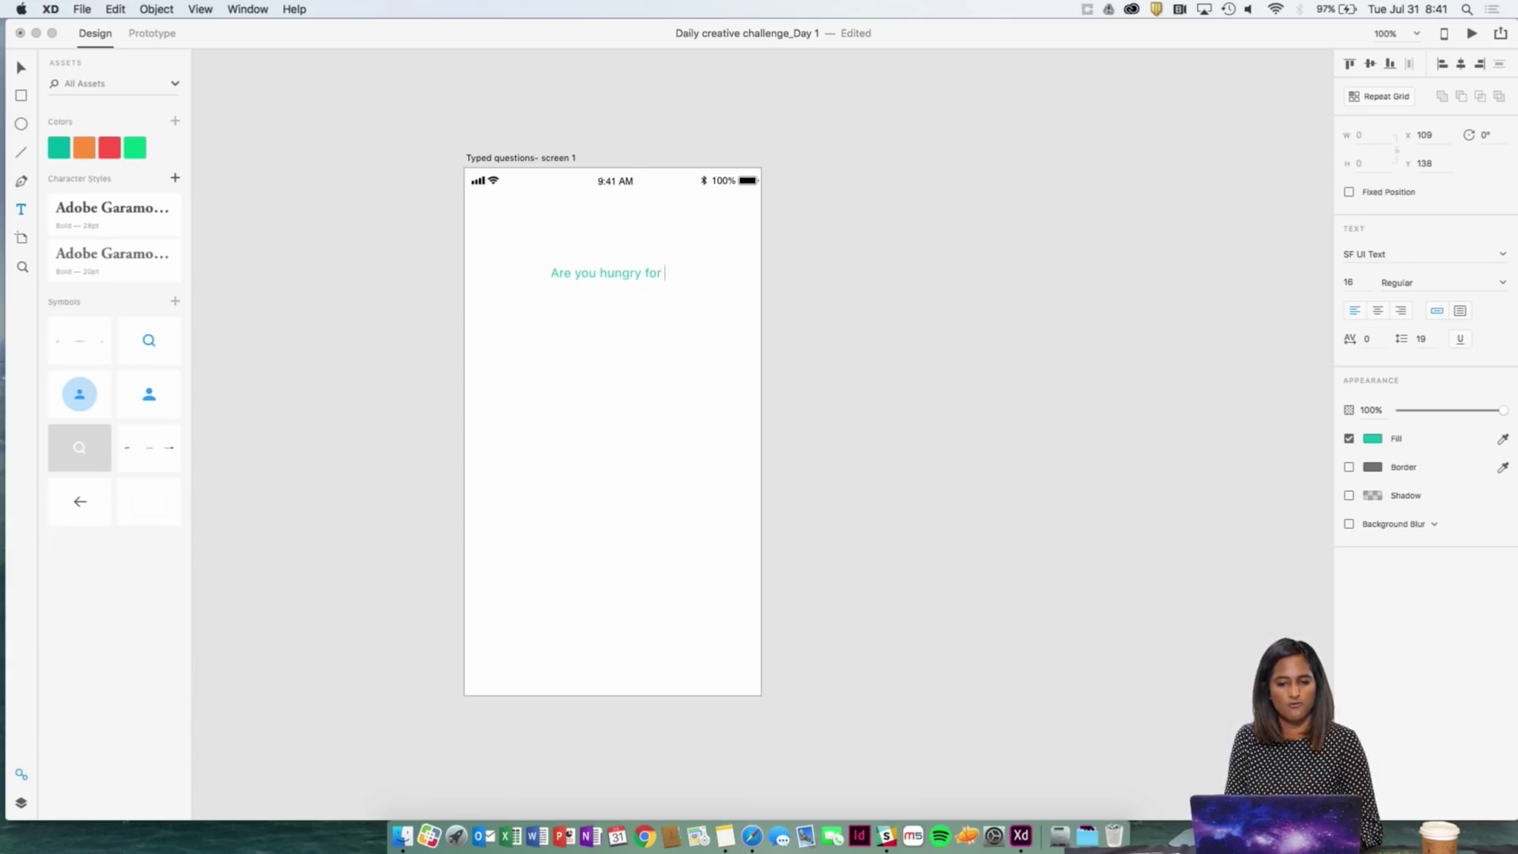
{"action": "type", "text": "don"}
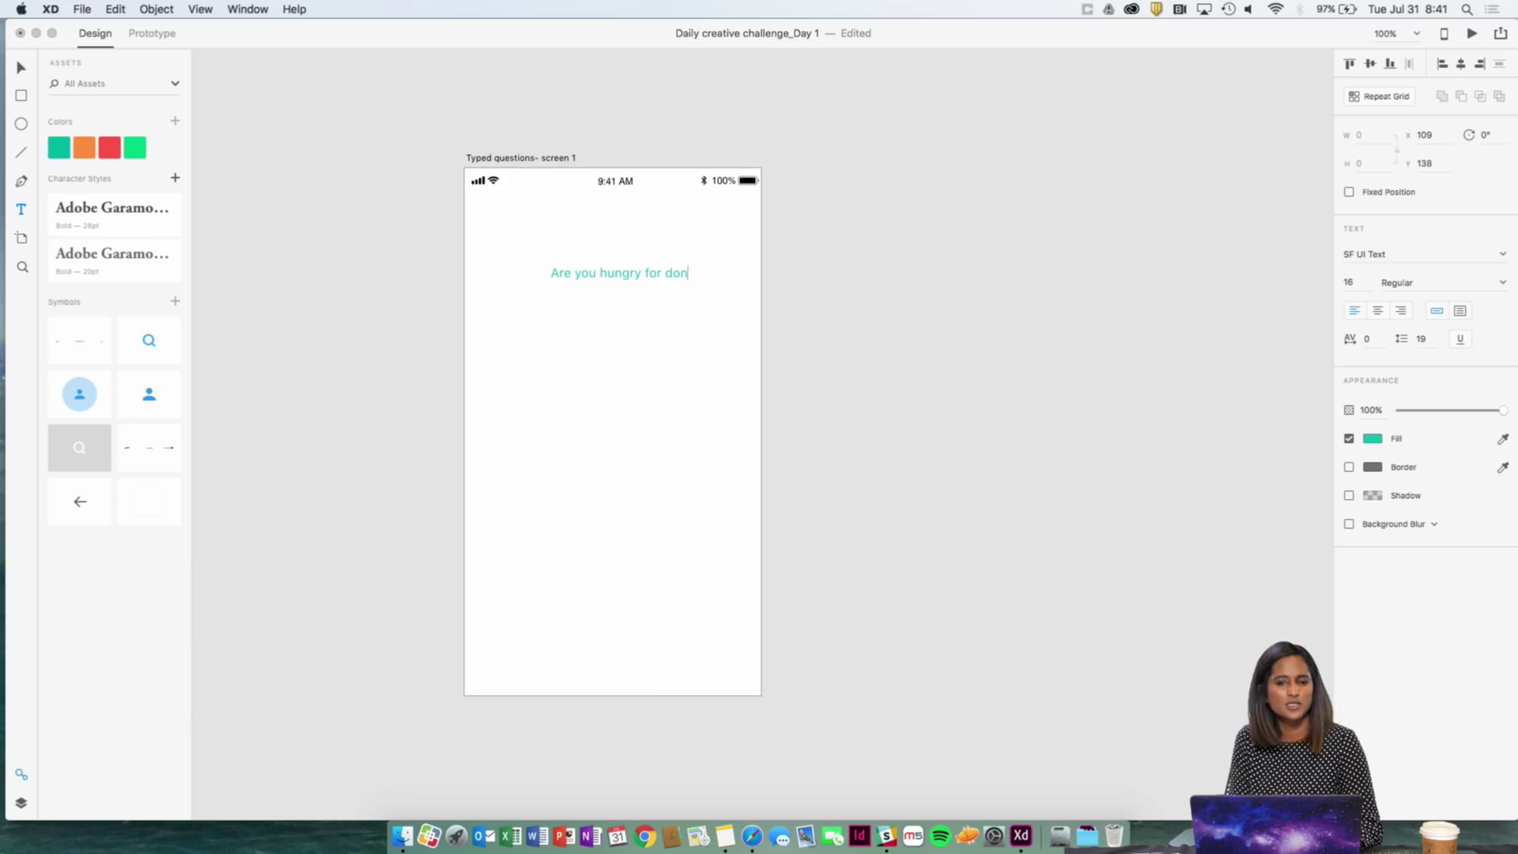
{"action": "type", "text": "ituts?"}
{"action": "key", "text": "Escape"}
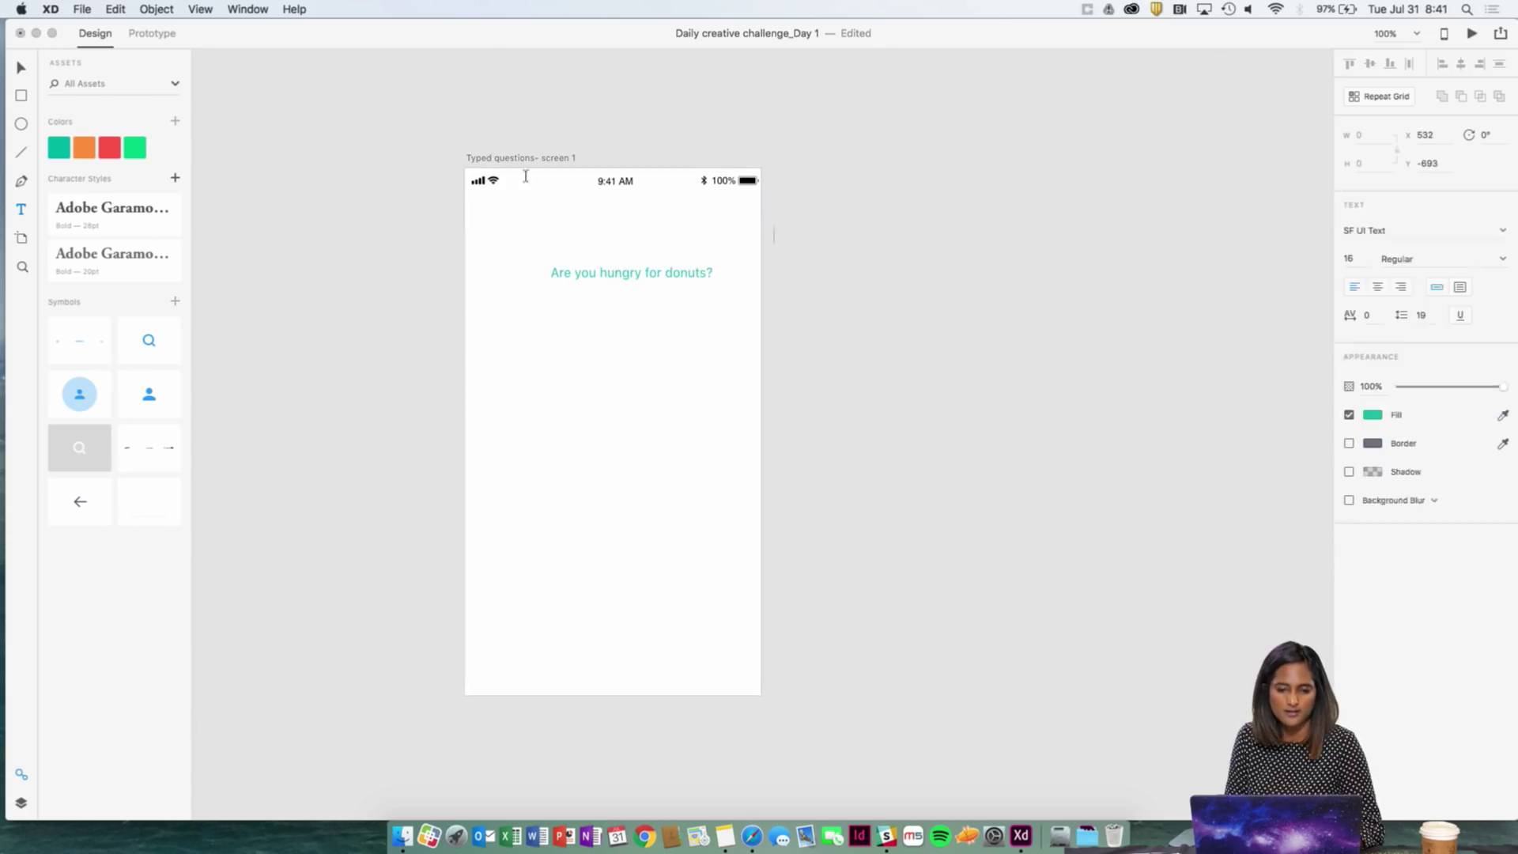
{"action": "left_click", "coordinate": [22, 68]}
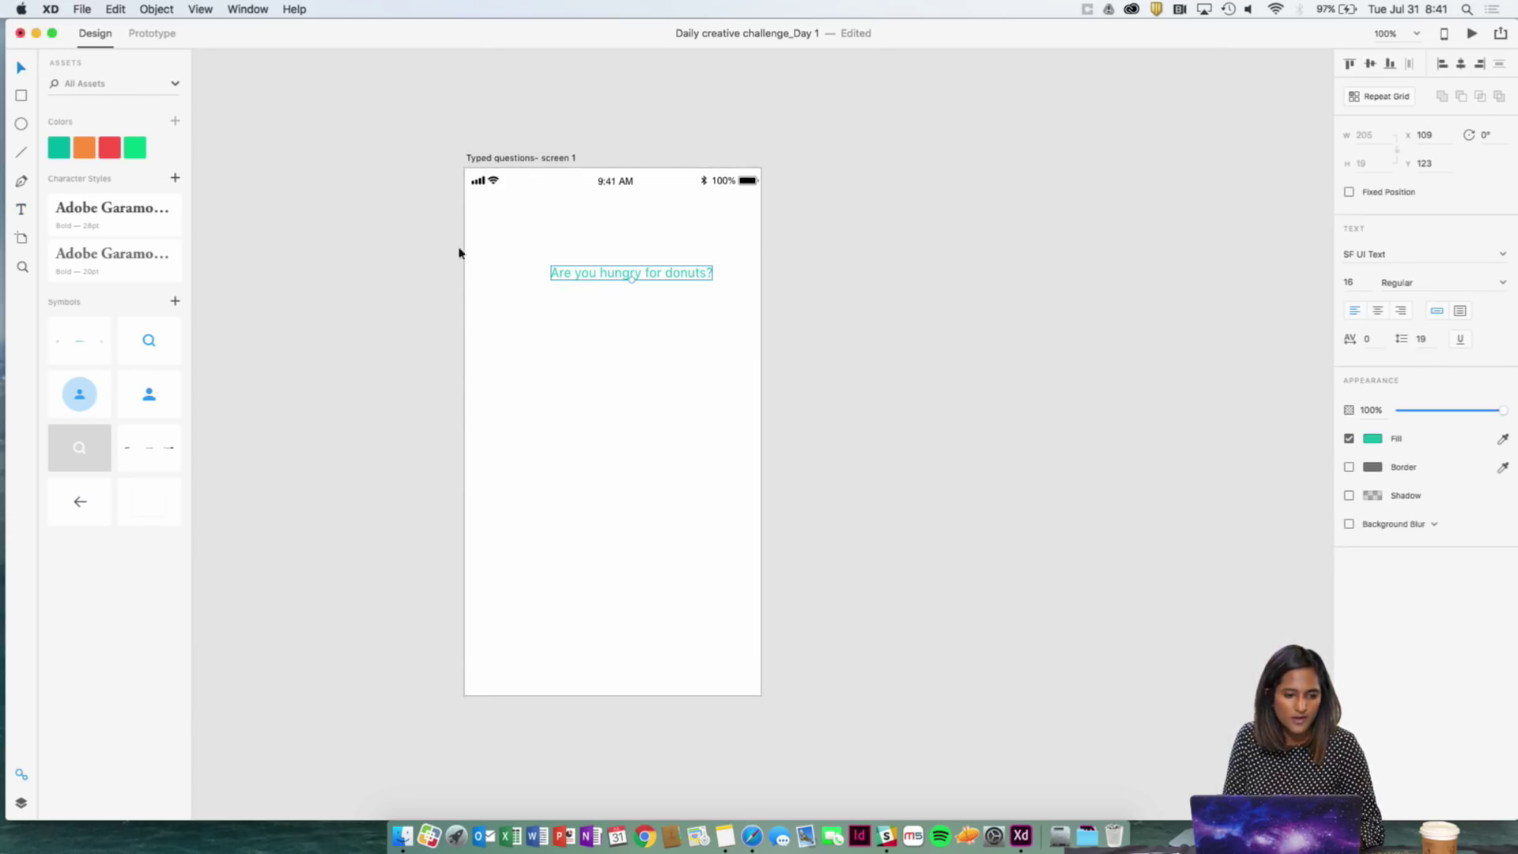
- Move the question text closer to the artboard's upper left, at about X 38, and set its font size to 22
{"action": "left_click_drag", "start_coordinate": [583, 282], "coordinate": [527, 252]}
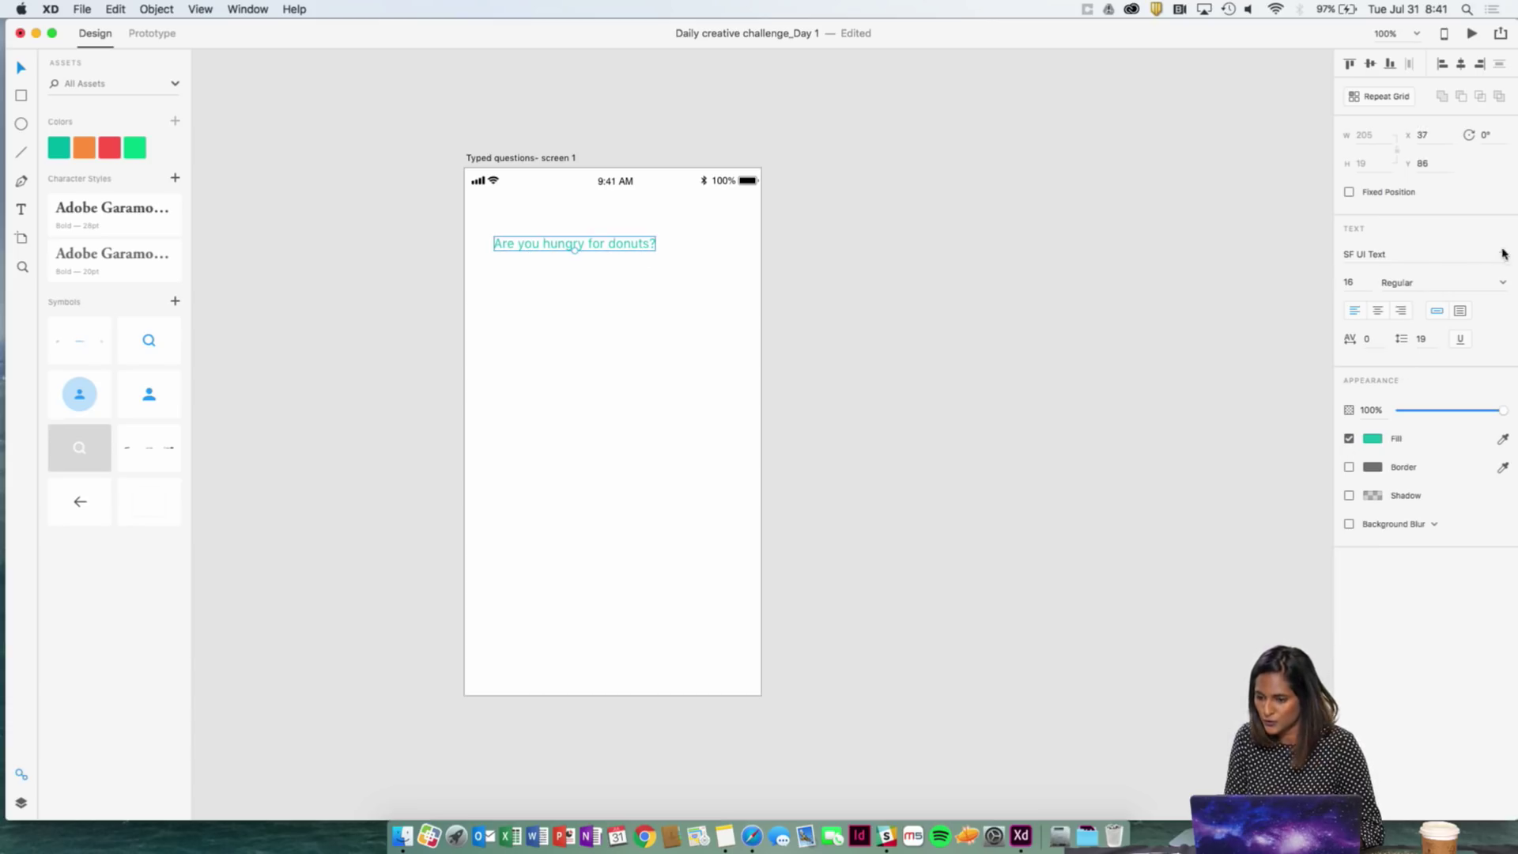
{"action": "left_click", "coordinate": [1353, 282]}
{"action": "type", "text": "21"}
{"action": "key", "text": "Return"}
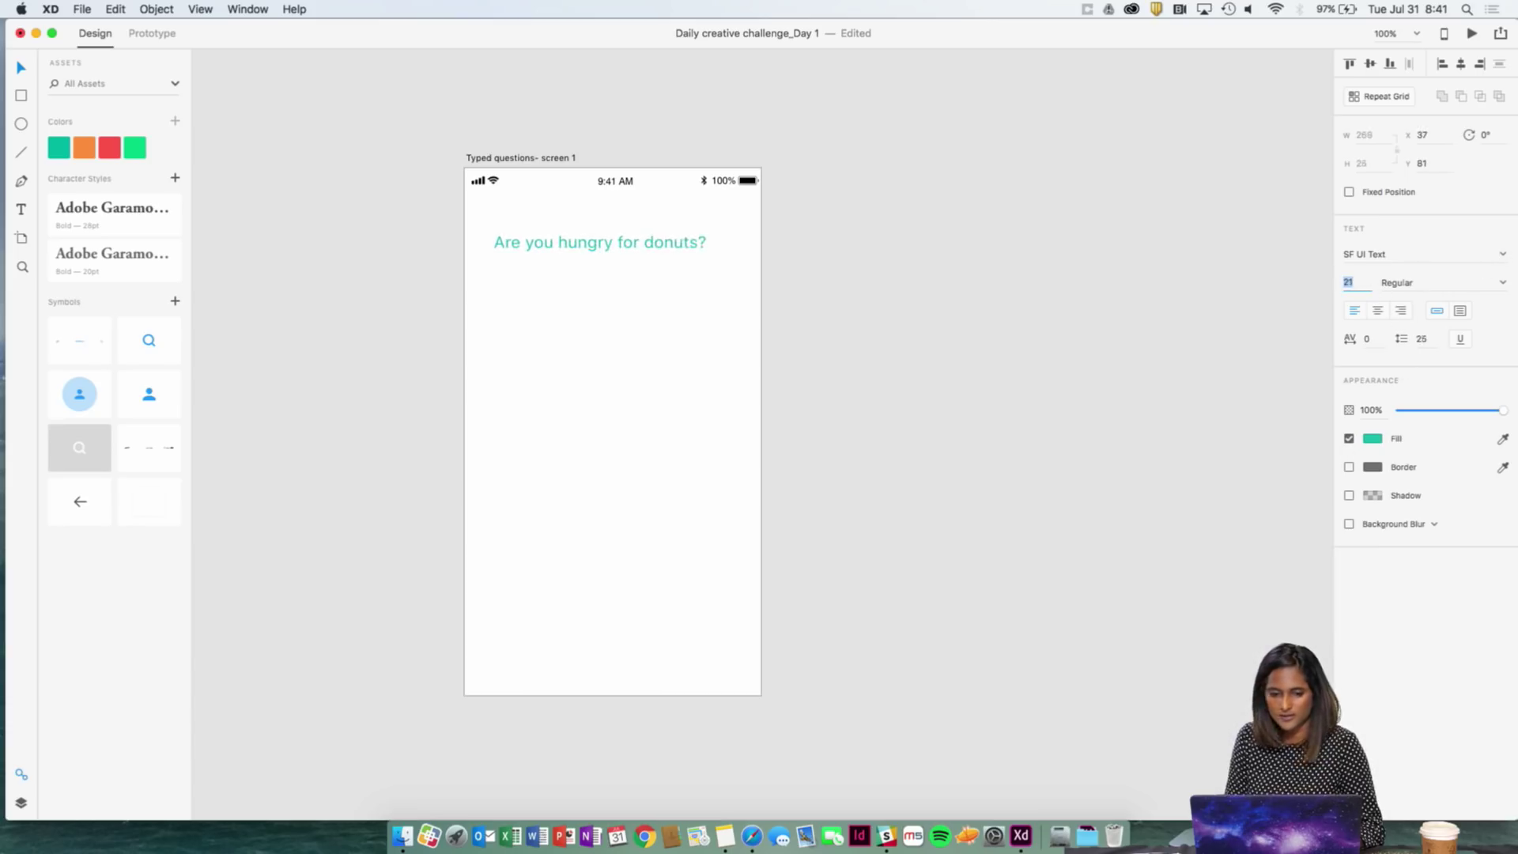
{"action": "key", "text": "Up"}
{"action": "left_click", "coordinate": [834, 283]}
{"action": "left_click", "coordinate": [614, 253]}
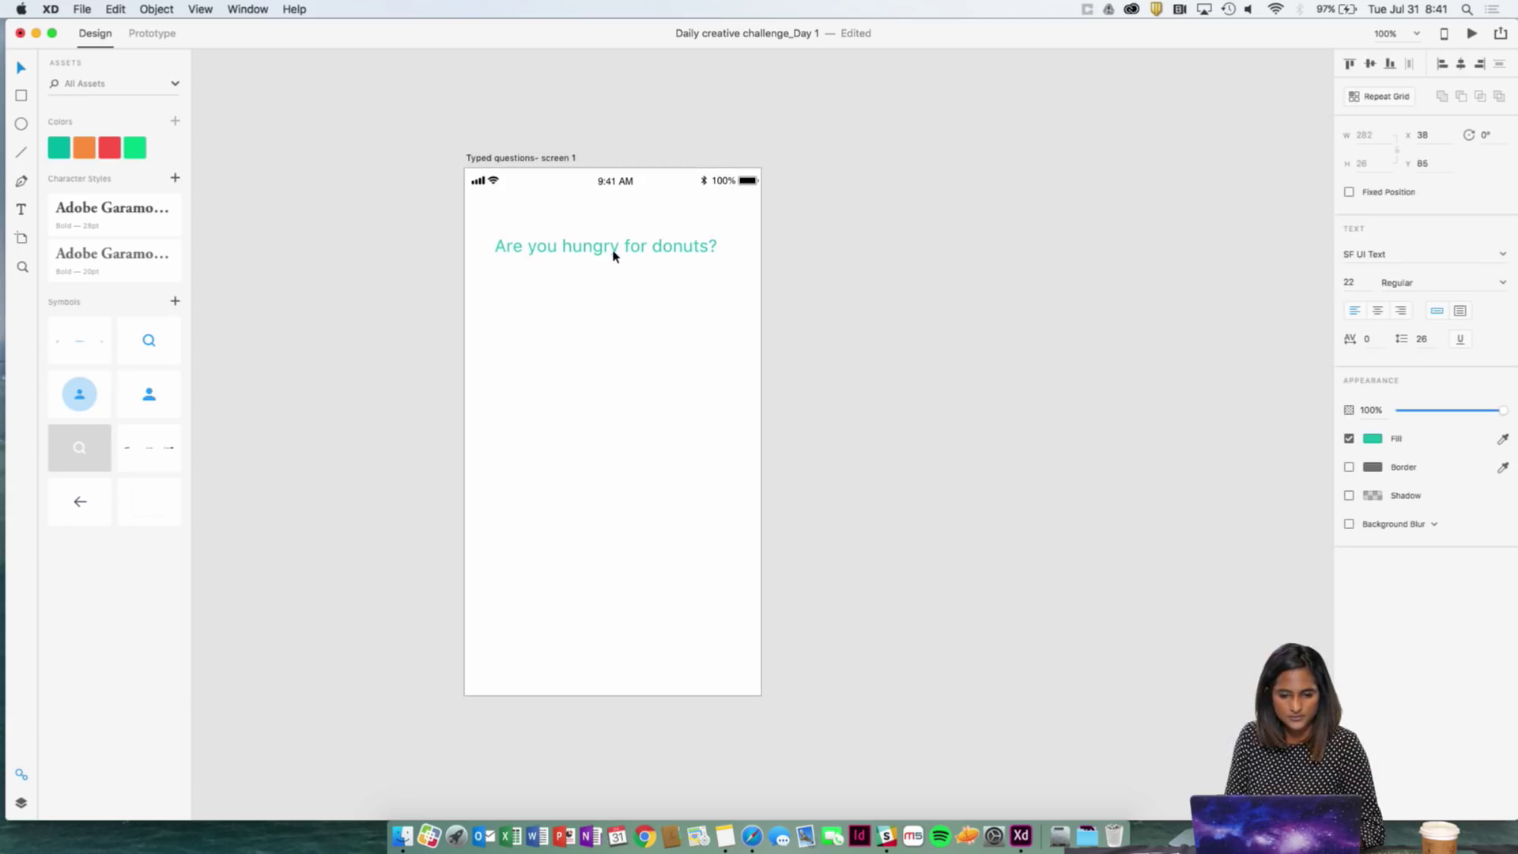
- Insert "for today" before the question mark so the text reads "Are you hungry for donuts for today?"
{"action": "double_click", "coordinate": [614, 252]}
{"action": "left_click", "coordinate": [735, 244]}
{"action": "double_click", "coordinate": [708, 246]}
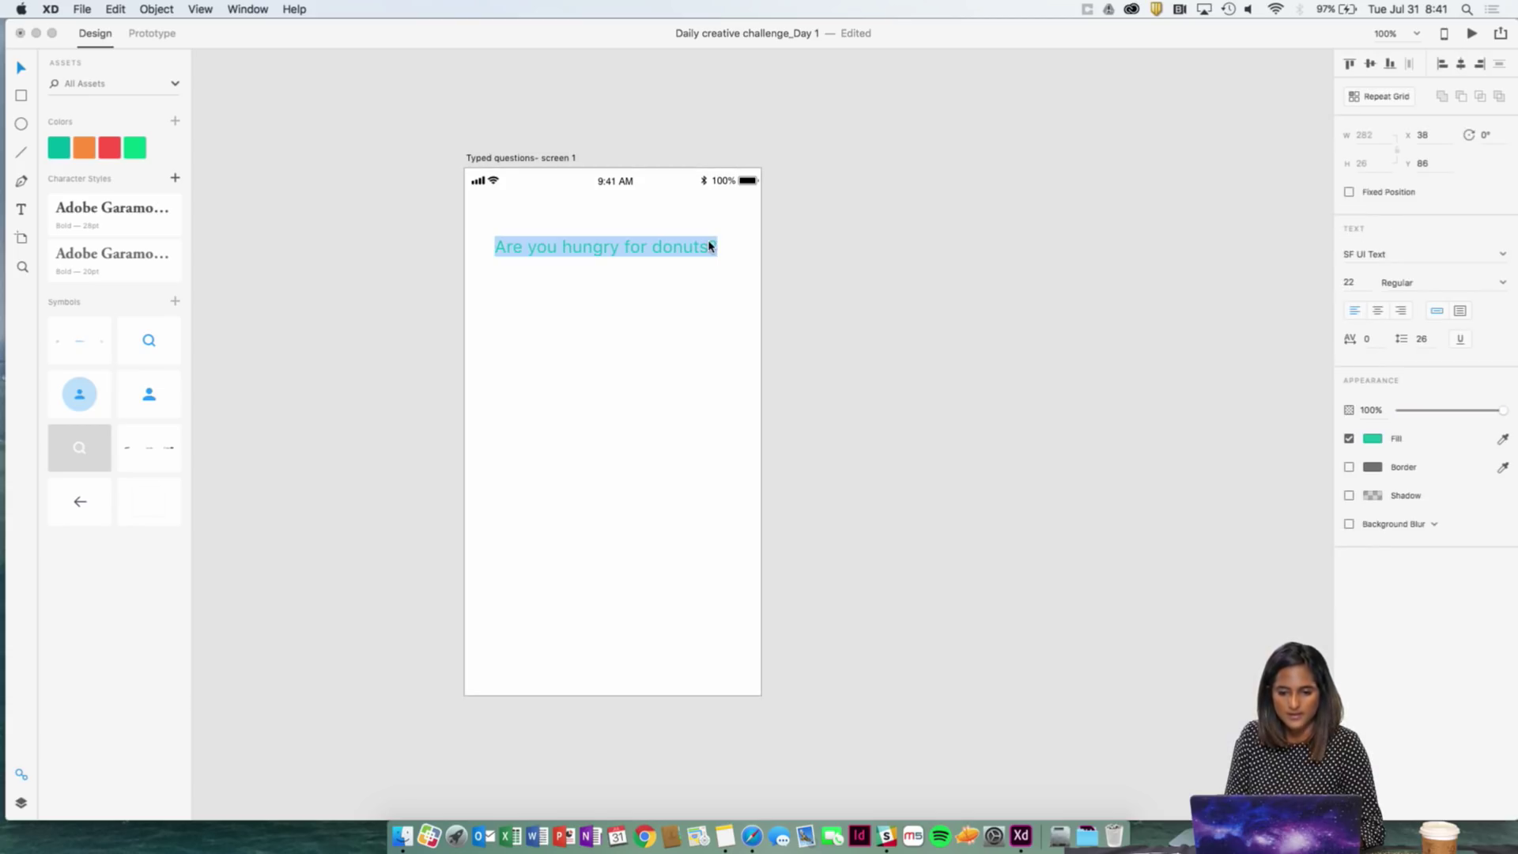
{"action": "key", "text": "Right"}
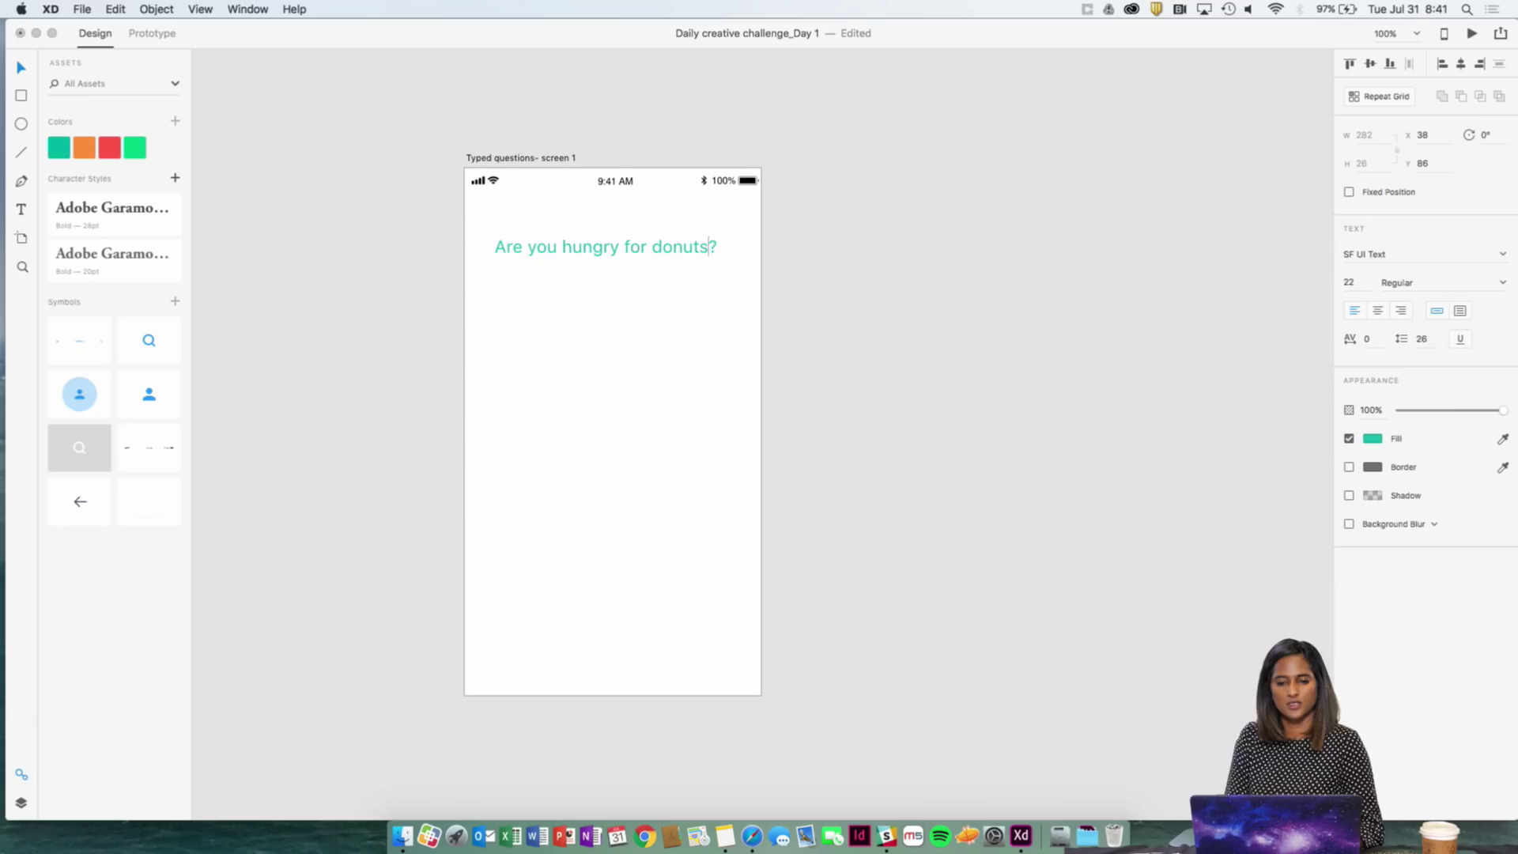
{"action": "type", "text": "for today"}
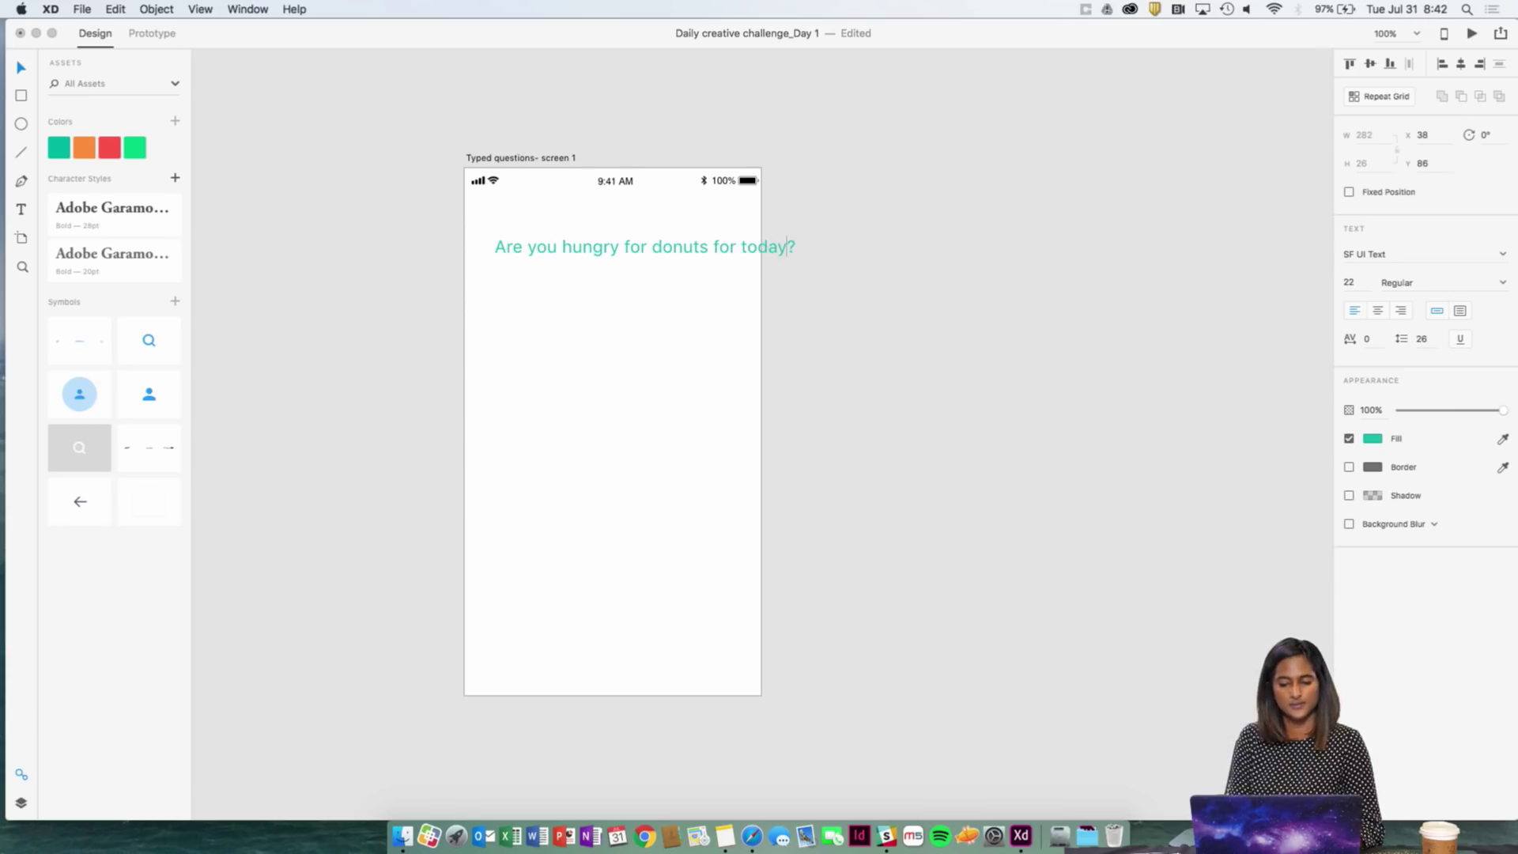
{"action": "type", "text": "?"}
{"action": "key", "text": "BackSpace"}
- Break the question text onto a second line before "today?" and move it to about X 32, Y 84
{"action": "key", "text": "Left"}
{"action": "key", "text": "Left"}
{"action": "key", "text": "Left"}
{"action": "key", "text": "Left"}
{"action": "key", "text": "Left"}
{"action": "key", "text": "Left"}
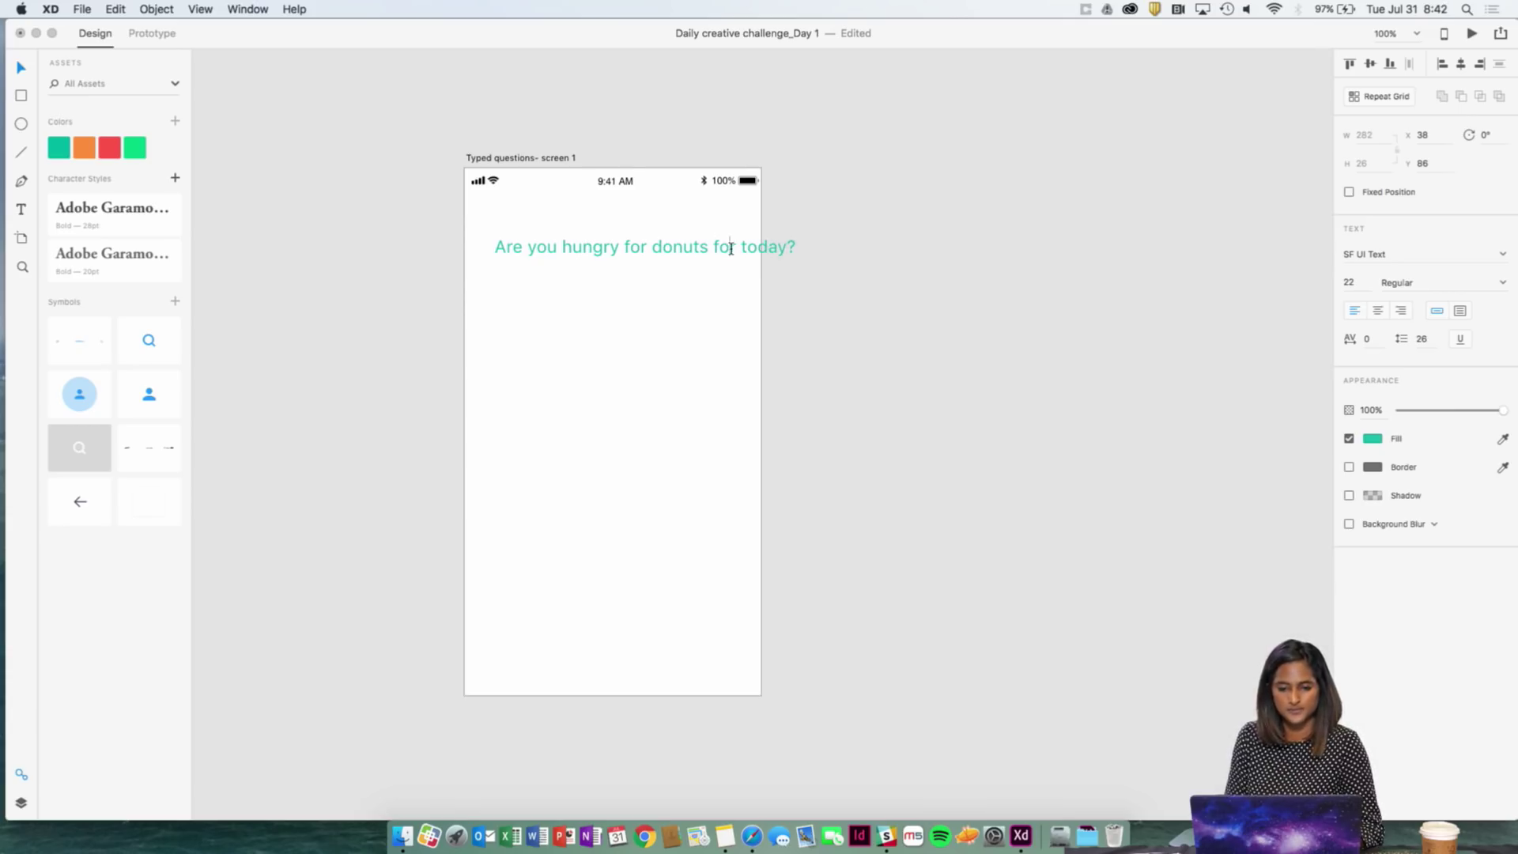
{"action": "key", "text": "Return"}
{"action": "left_click", "coordinate": [838, 242]}
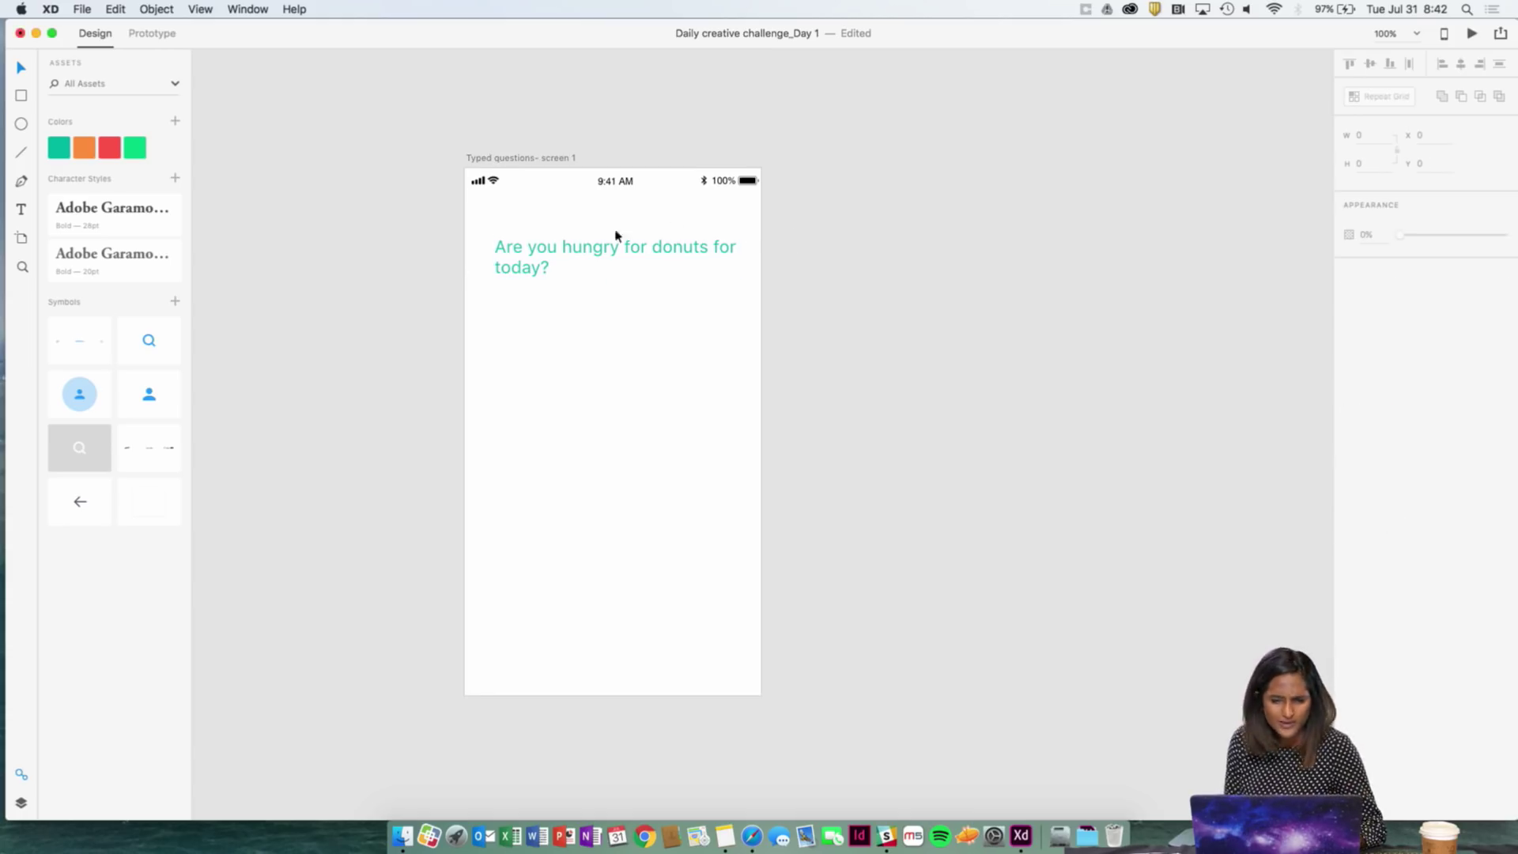
{"action": "left_click_drag", "start_coordinate": [587, 246], "coordinate": [575, 247]}
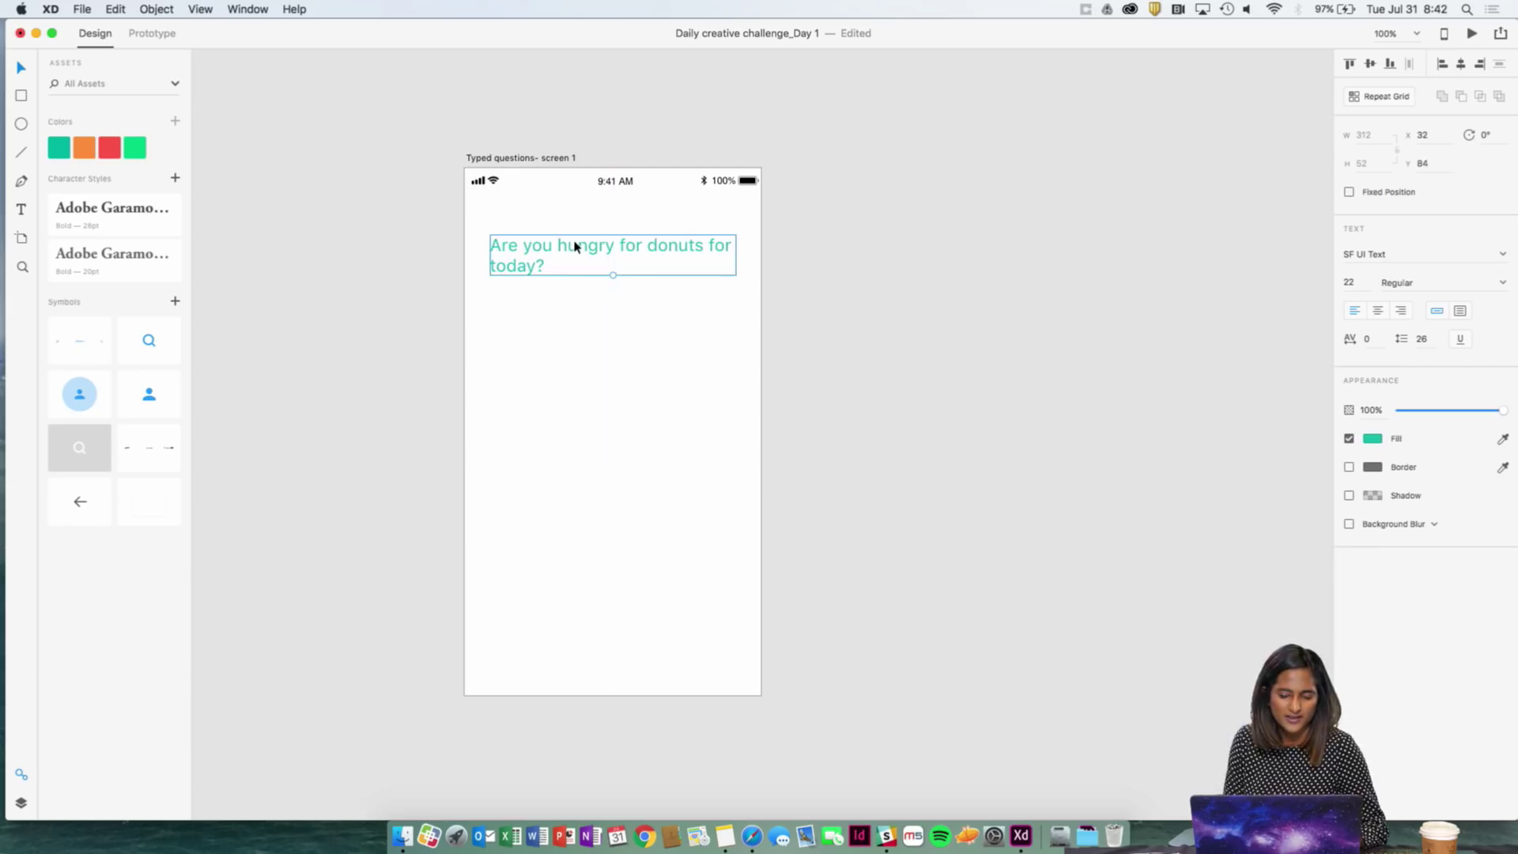
- Place the text "A" below the question at about X 68, Y 185
{"action": "left_click", "coordinate": [583, 320]}
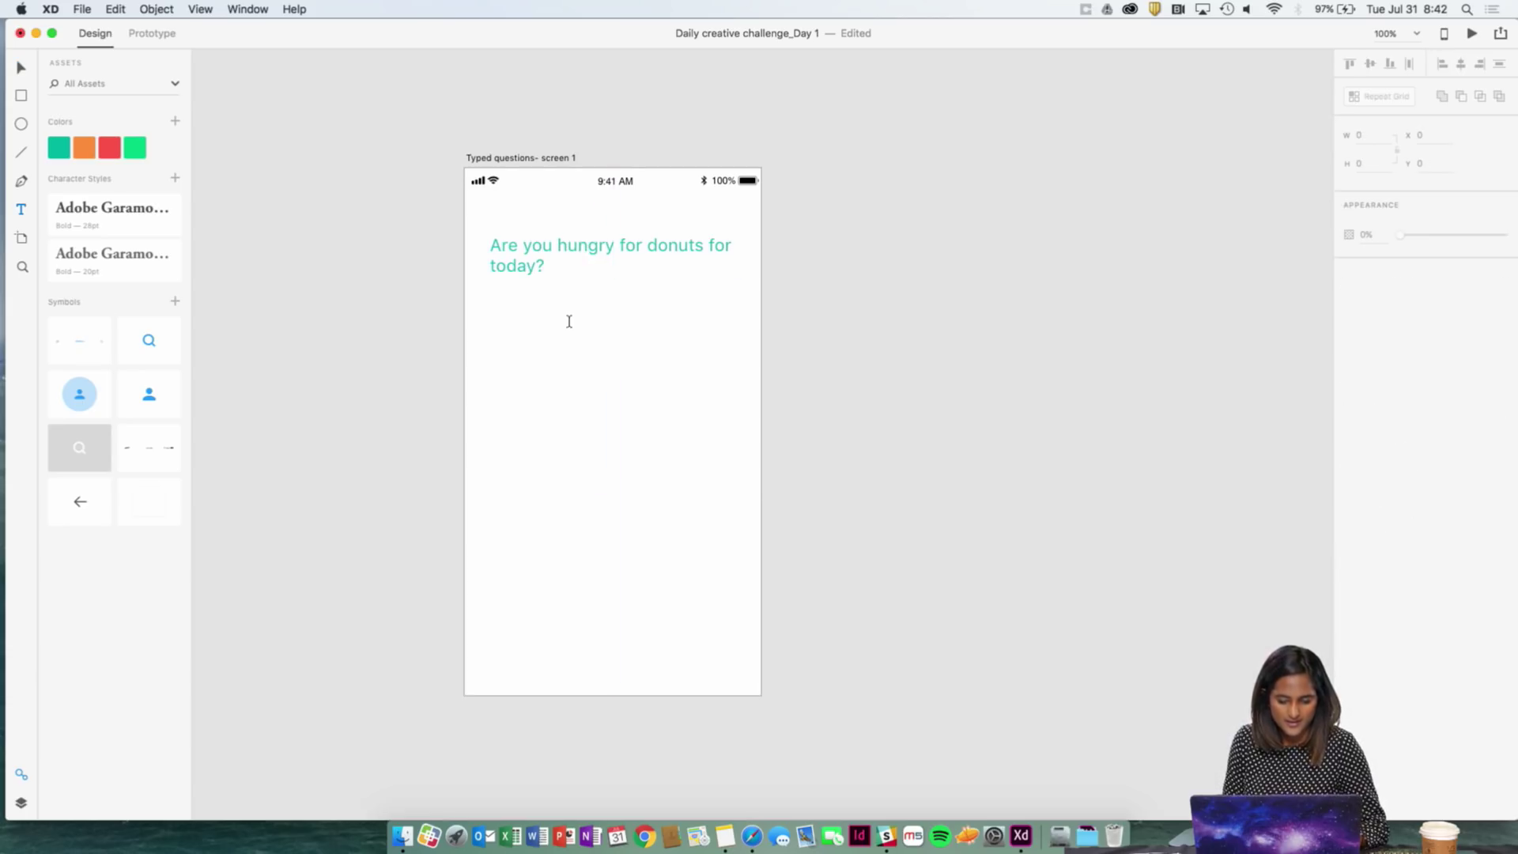
{"action": "left_click", "coordinate": [518, 331]}
{"action": "type", "text": "Ans"}
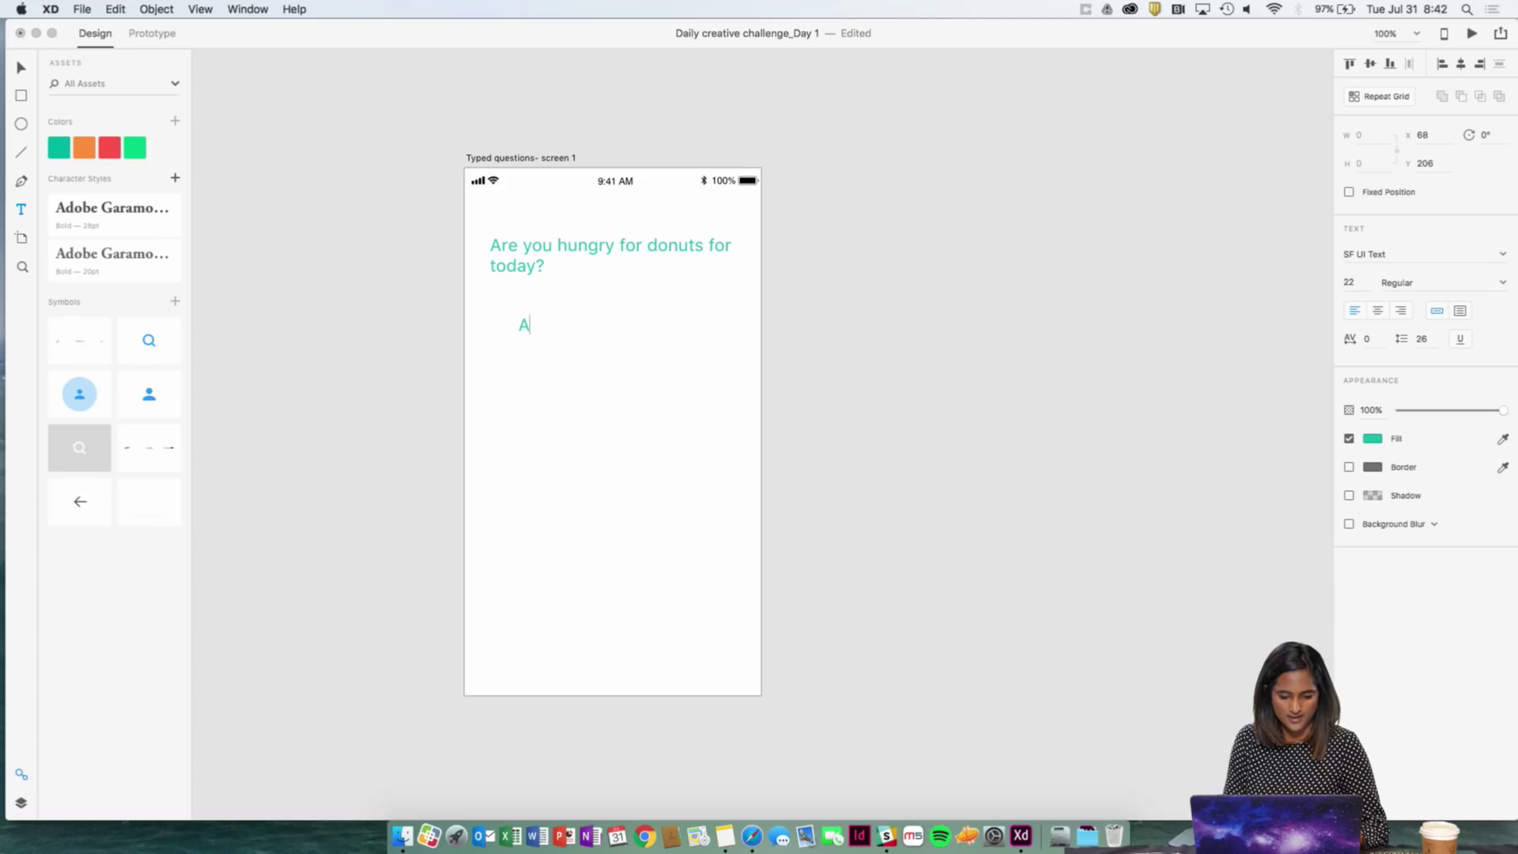
{"action": "key", "text": "BackSpace"}
{"action": "key", "text": "super+z"}
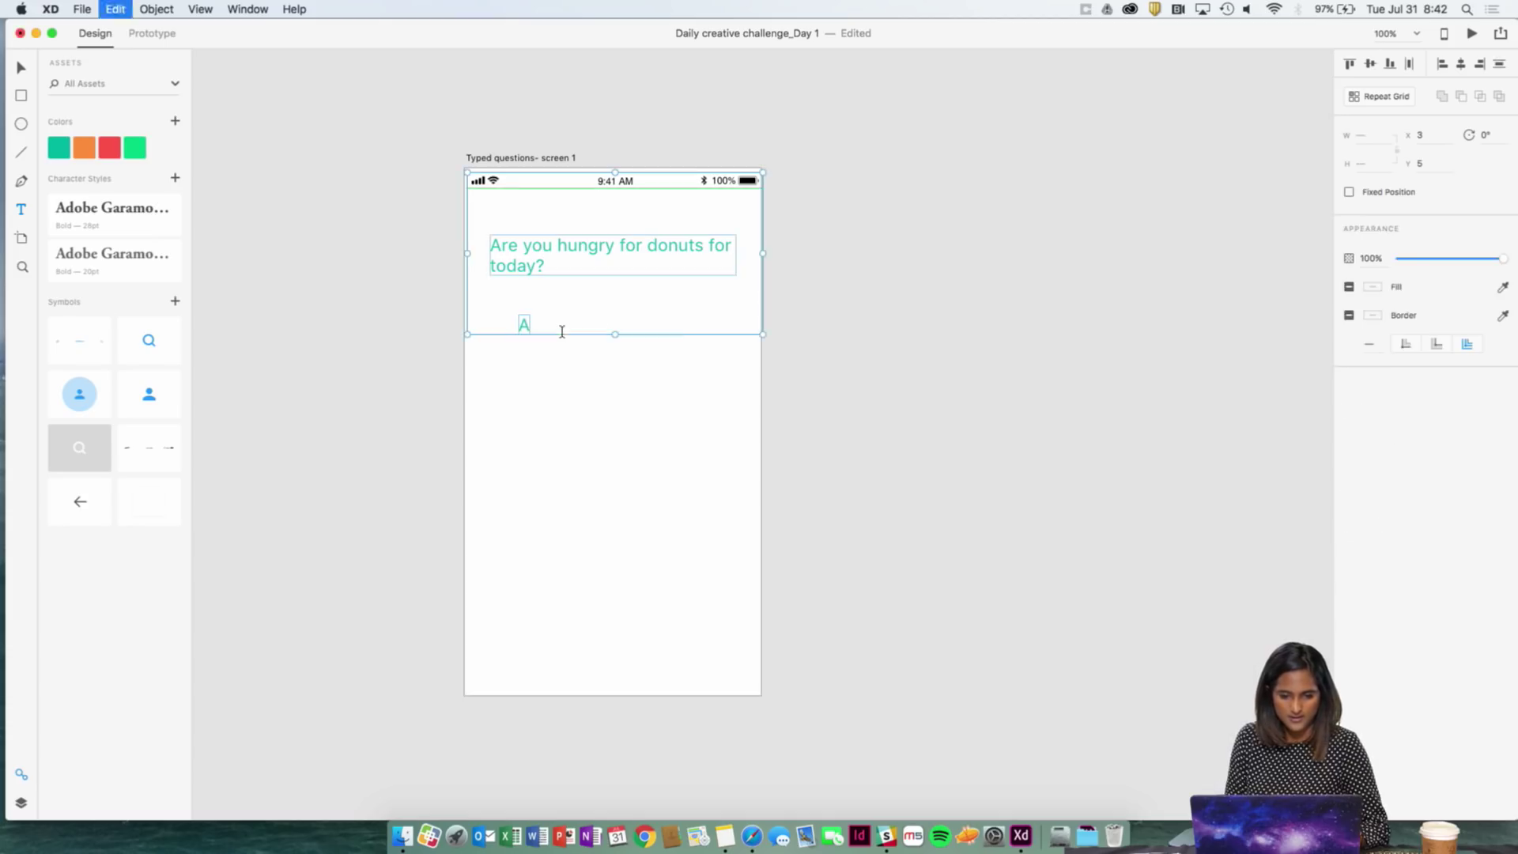
{"action": "left_click", "coordinate": [865, 324]}
{"action": "key", "text": "super+z"}
{"action": "left_click", "coordinate": [253, 144]}
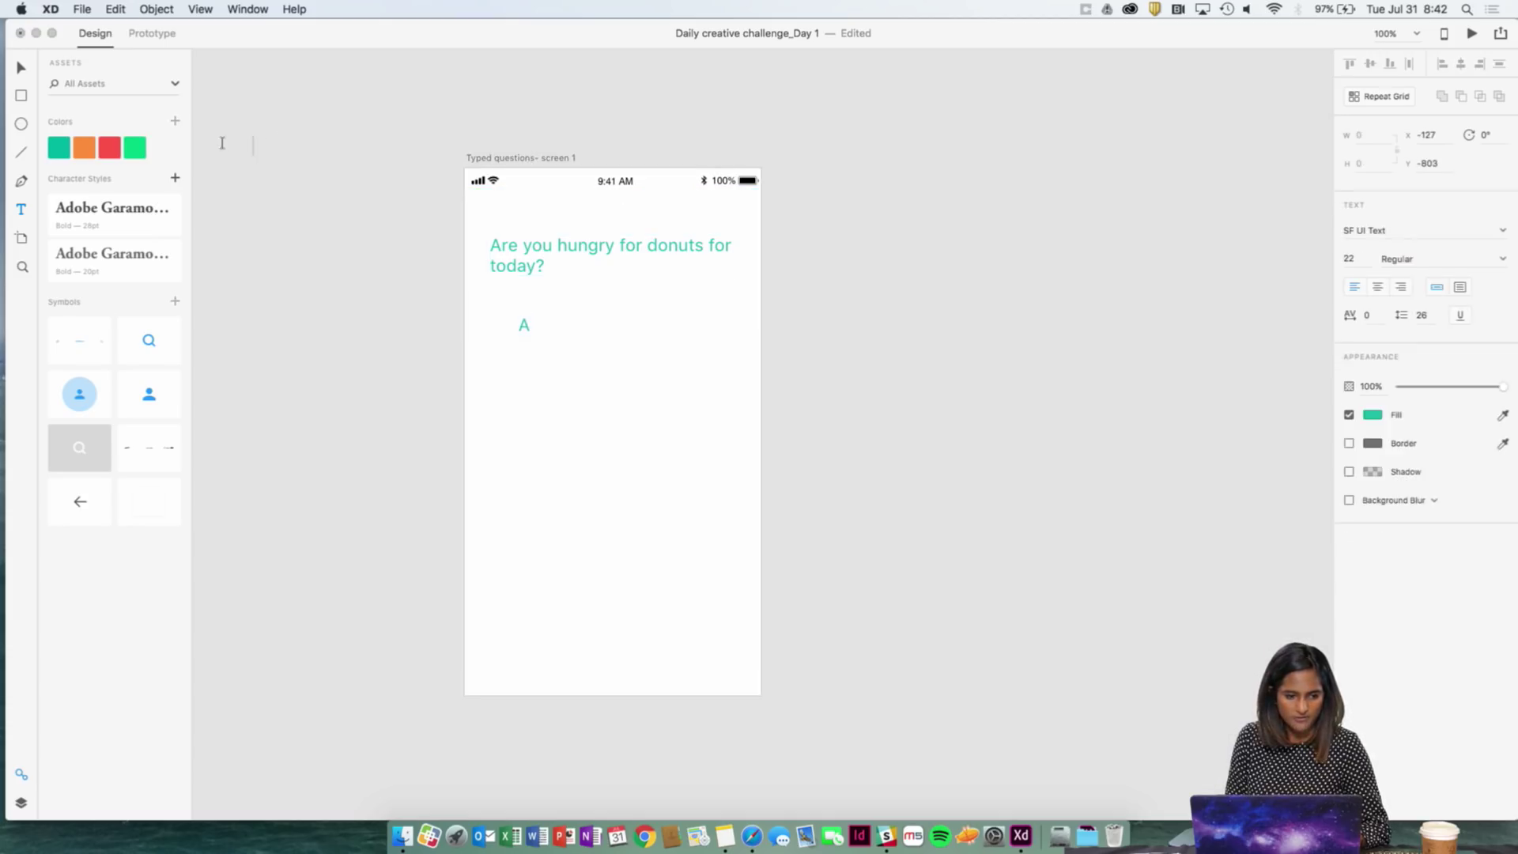
{"action": "key", "text": "super+z"}
{"action": "left_click", "coordinate": [562, 264]}
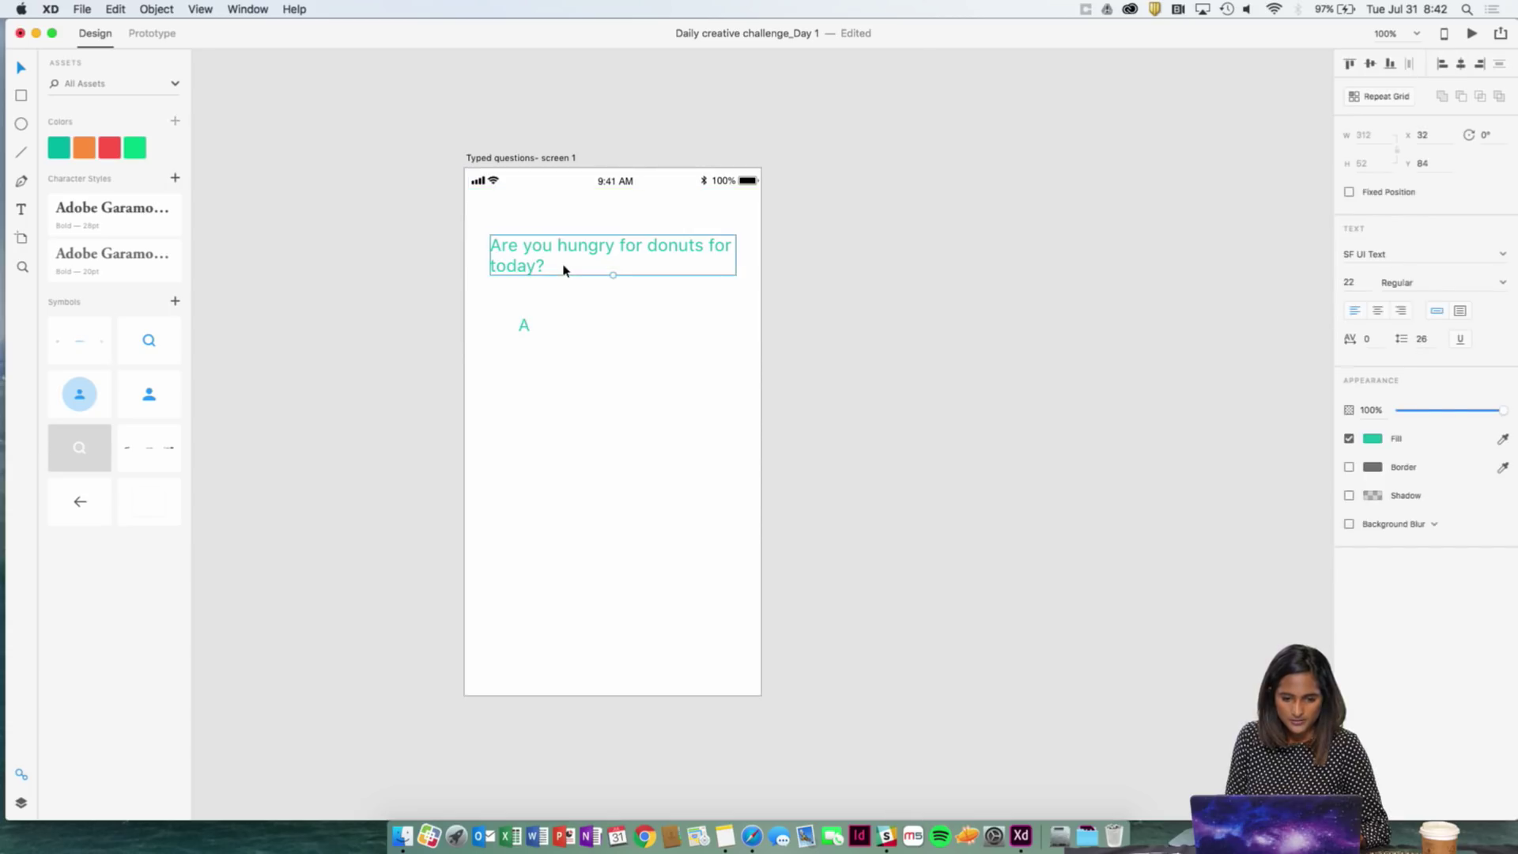
{"action": "left_click", "coordinate": [519, 330]}
{"action": "left_click", "coordinate": [1242, 459]}
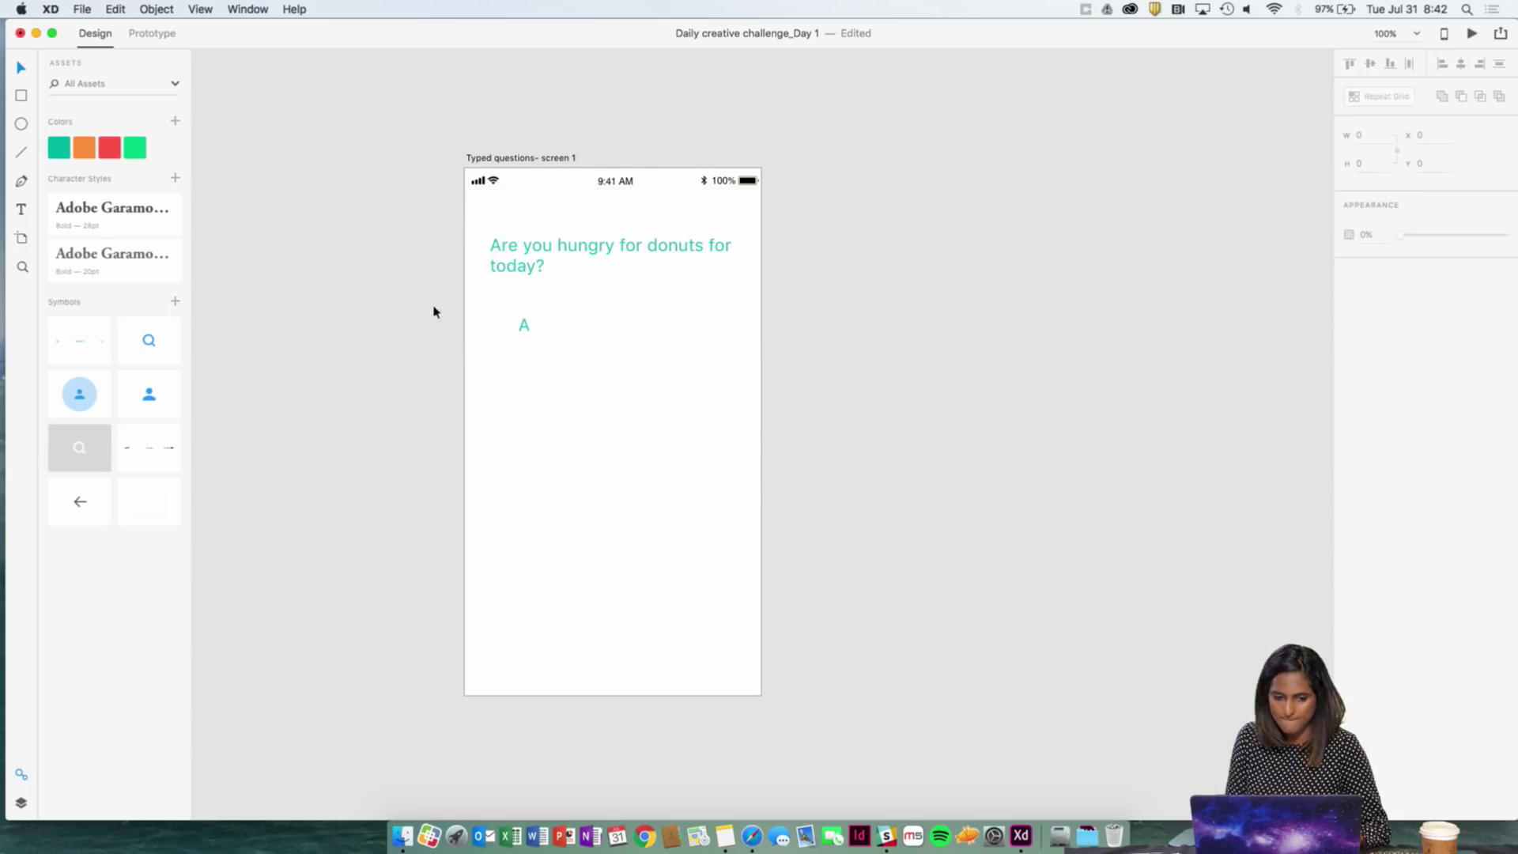
- Set the fill of the letter "A" to a dark near-black colour and delete the letter
{"action": "left_click", "coordinate": [522, 325]}
{"action": "left_click", "coordinate": [1373, 439]}
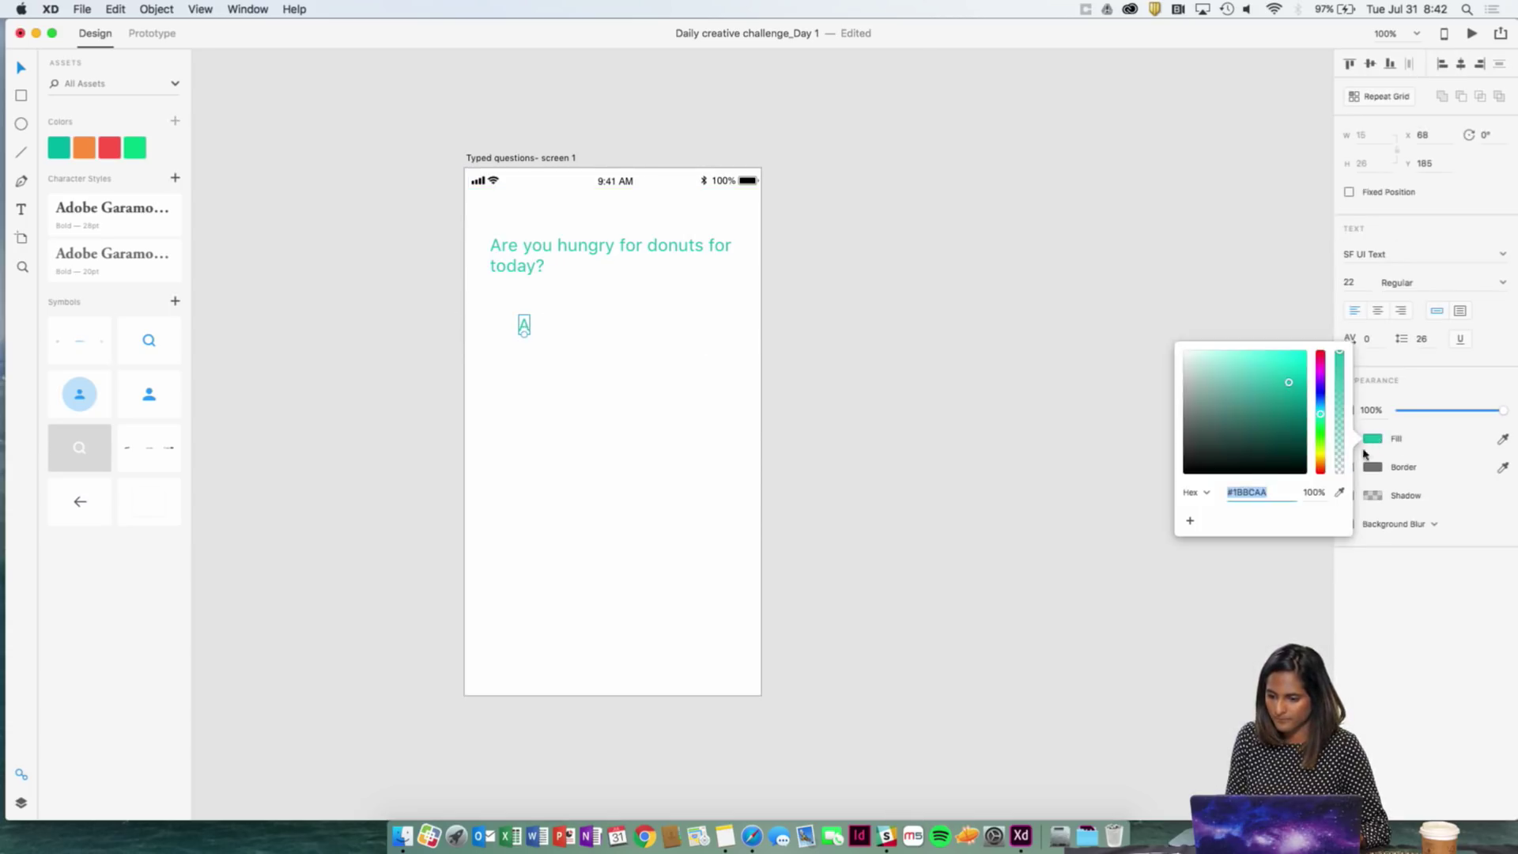
{"action": "left_click", "coordinate": [1088, 423]}
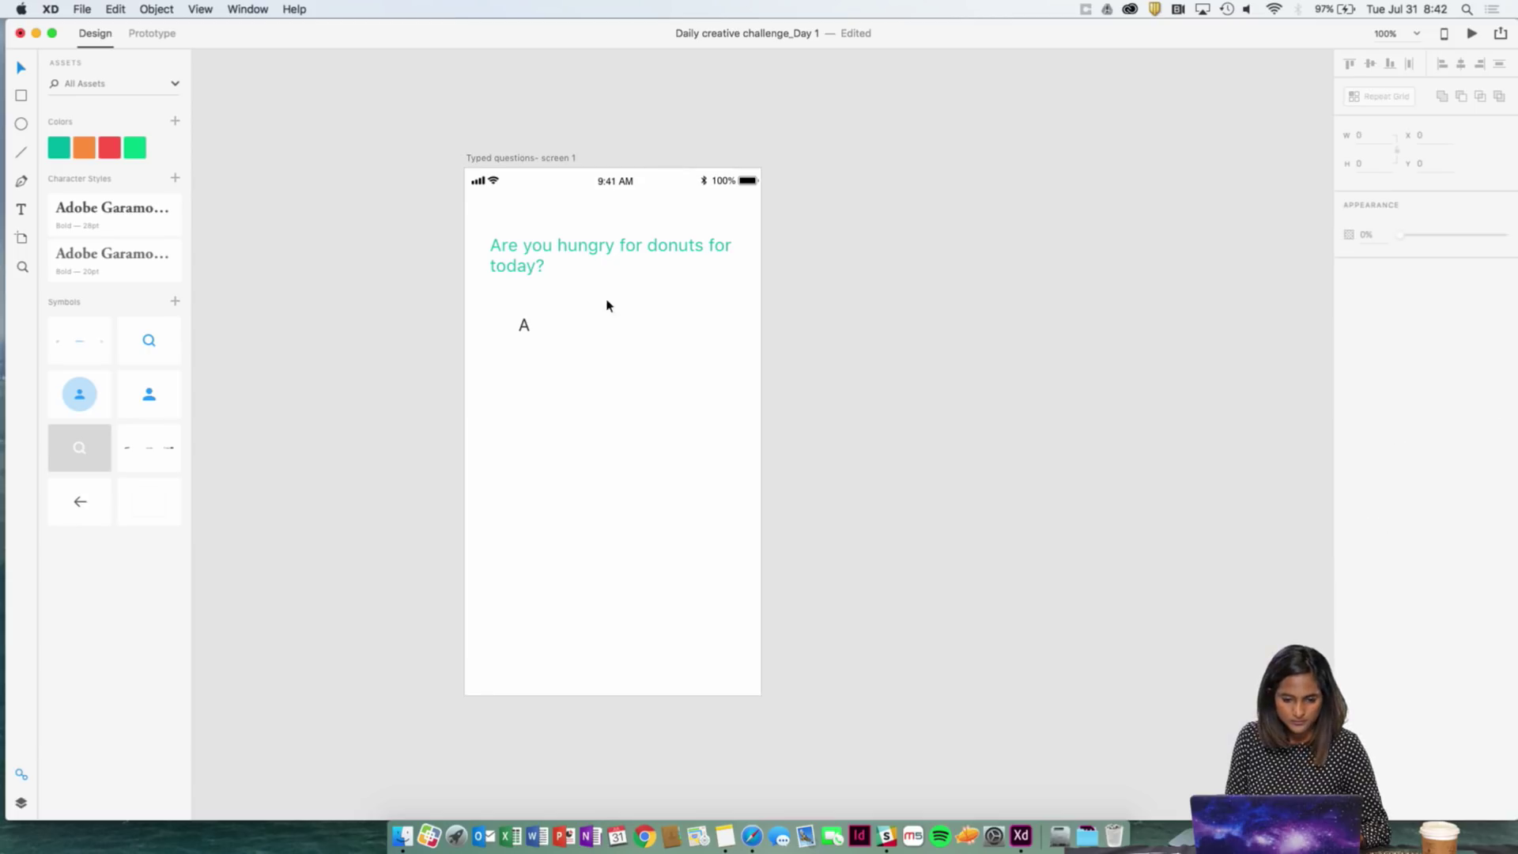
{"action": "left_click", "coordinate": [523, 323]}
{"action": "key", "text": "BackSpace"}
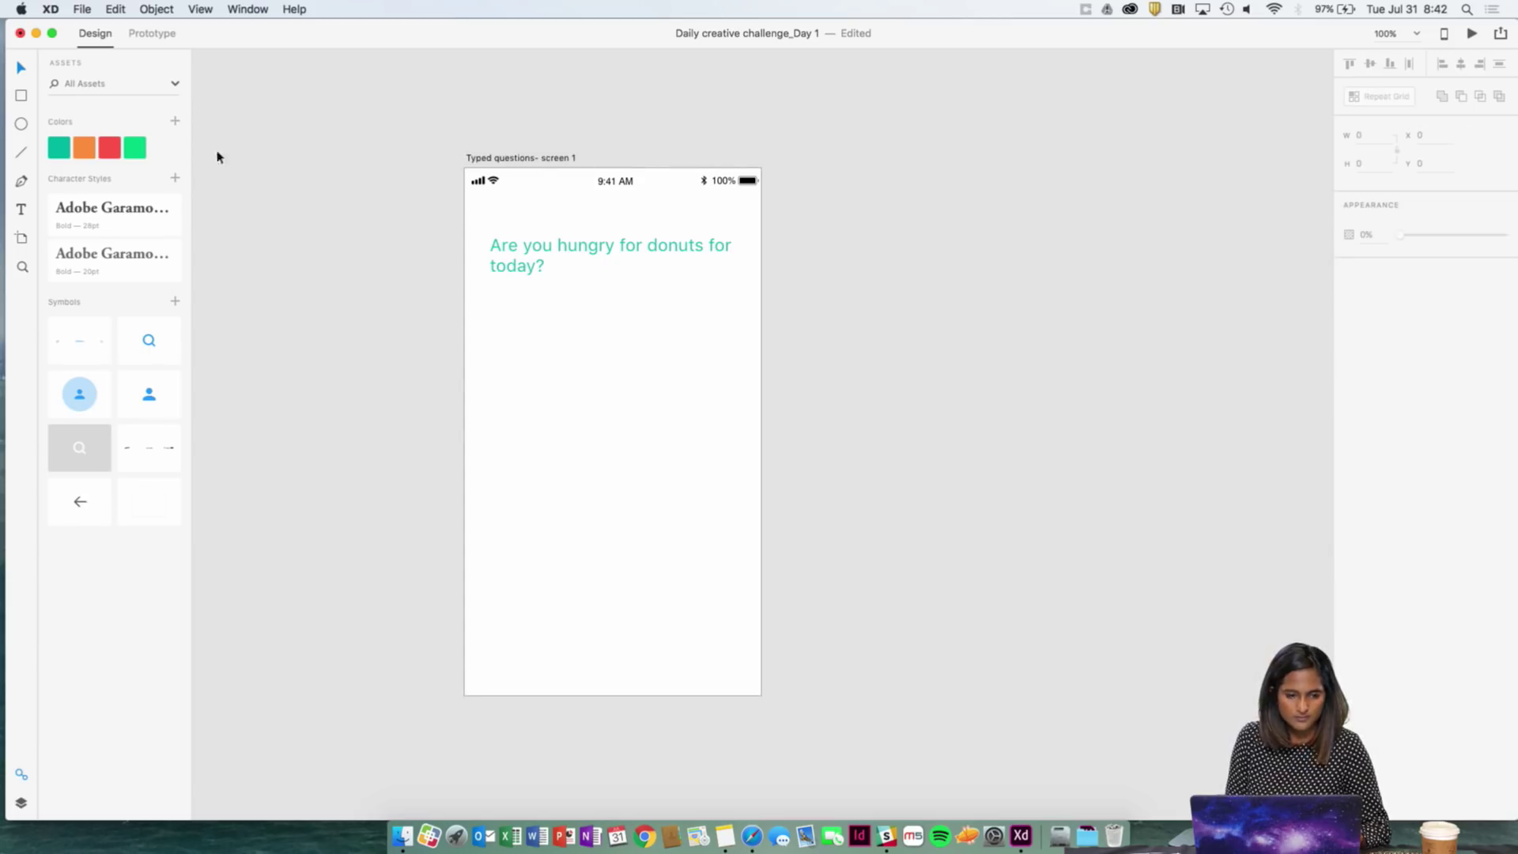
- Draw an answer box about 312 by 80 below the question, aligned with the question text's left and right edges
{"action": "left_click", "coordinate": [24, 96]}
{"action": "mouse_move", "coordinate": [490, 306]}
{"action": "left_mouse_down"}
{"action": "mouse_move", "coordinate": [607, 372]}
{"action": "mouse_move", "coordinate": [736, 370]}
{"action": "left_mouse_up"}
{"action": "left_click", "coordinate": [22, 69]}
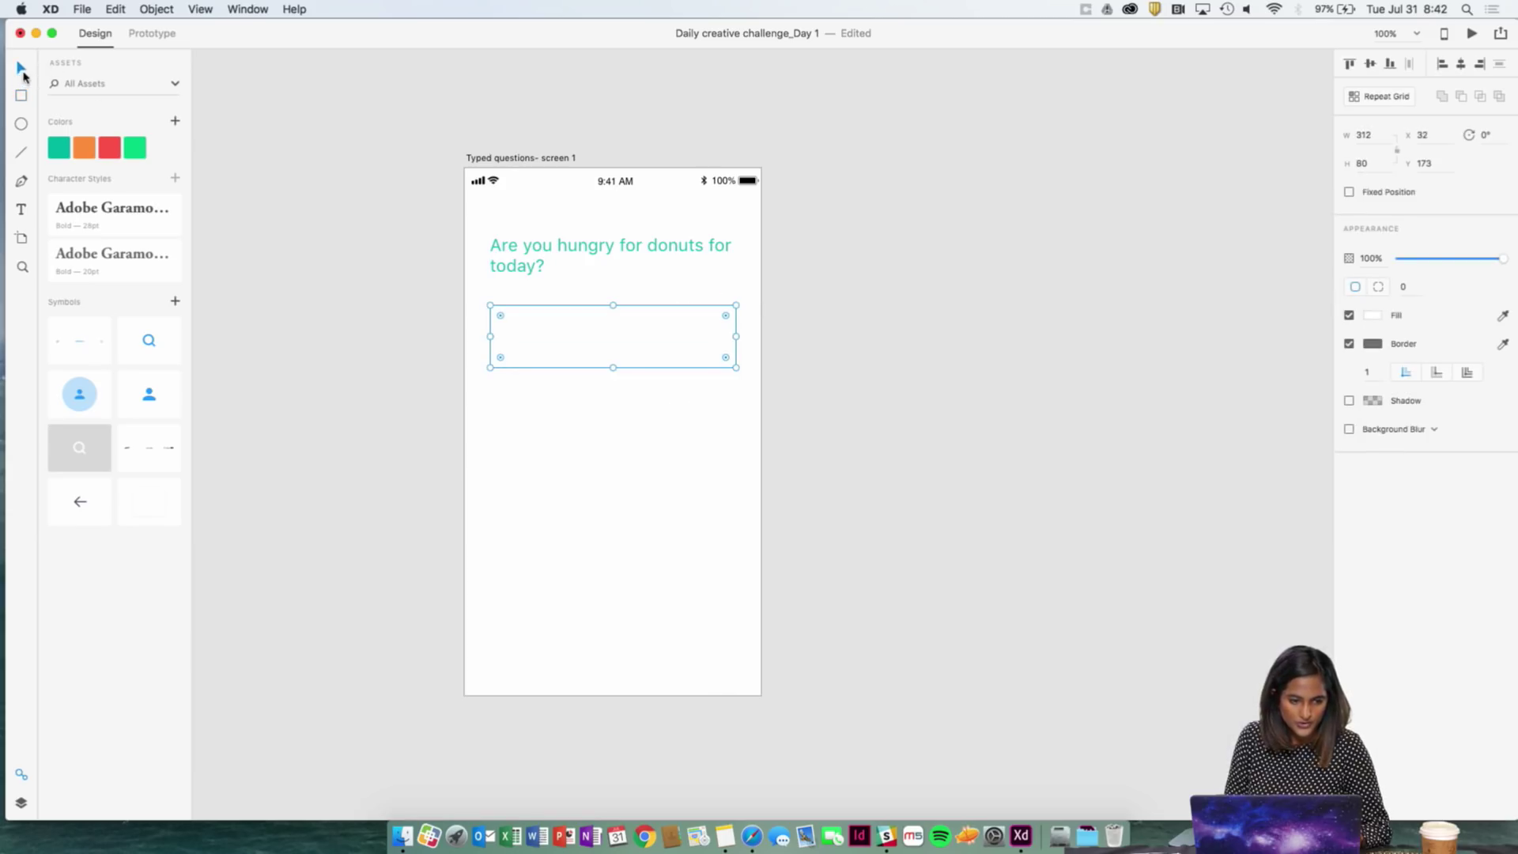
{"action": "left_click_drag", "start_coordinate": [599, 311], "coordinate": [593, 393]}
{"action": "key", "text": "Delete"}
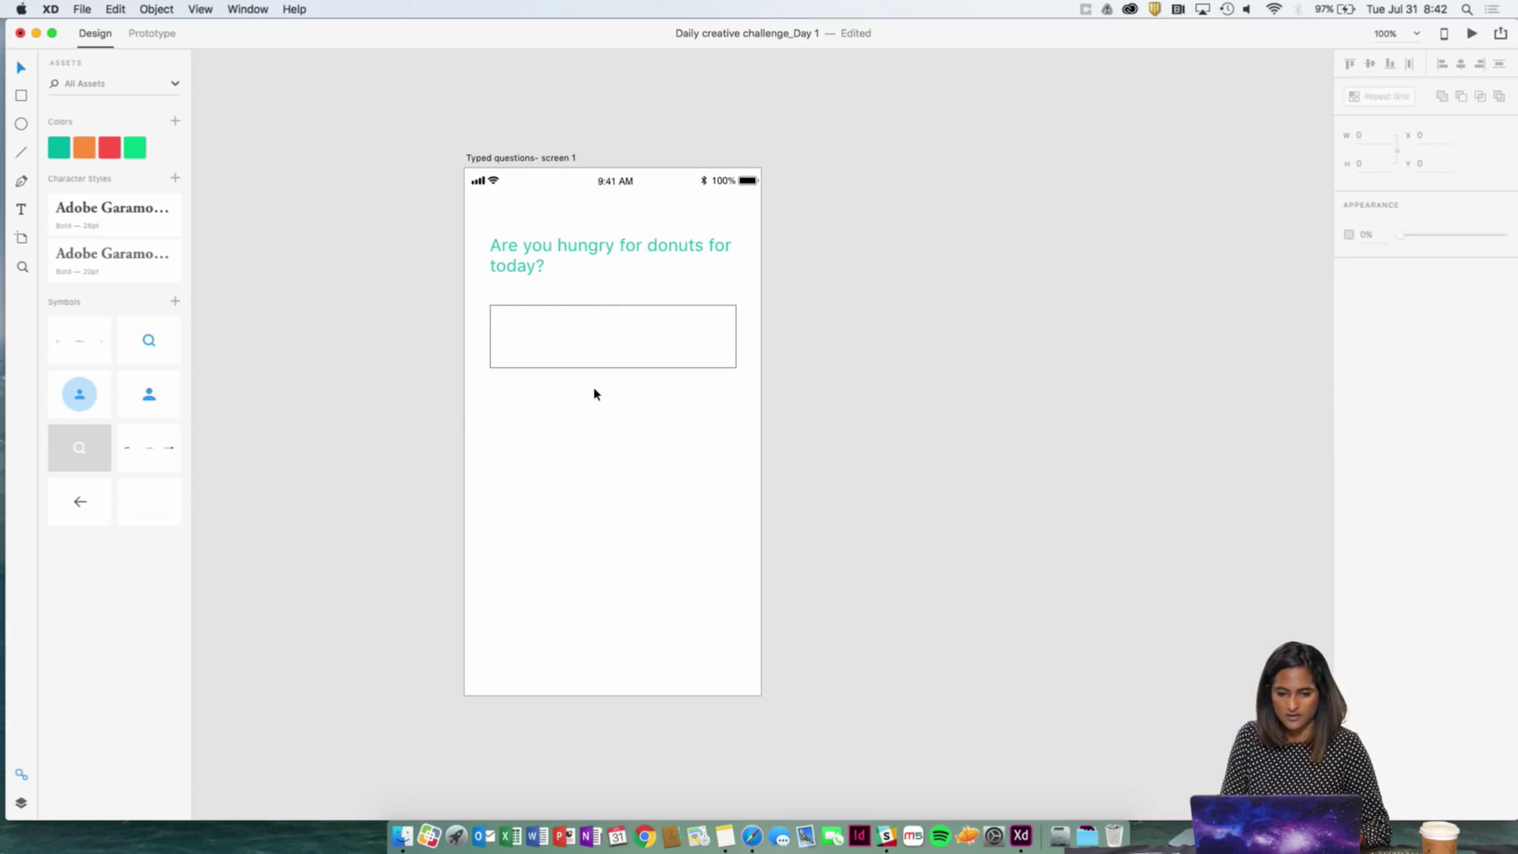
- Add the text "Hell Yeah!" inside the answer box and position it at about X 55, Y 200
{"action": "key", "text": "t"}
{"action": "left_click", "coordinate": [621, 336]}
{"action": "left_click", "coordinate": [535, 336]}
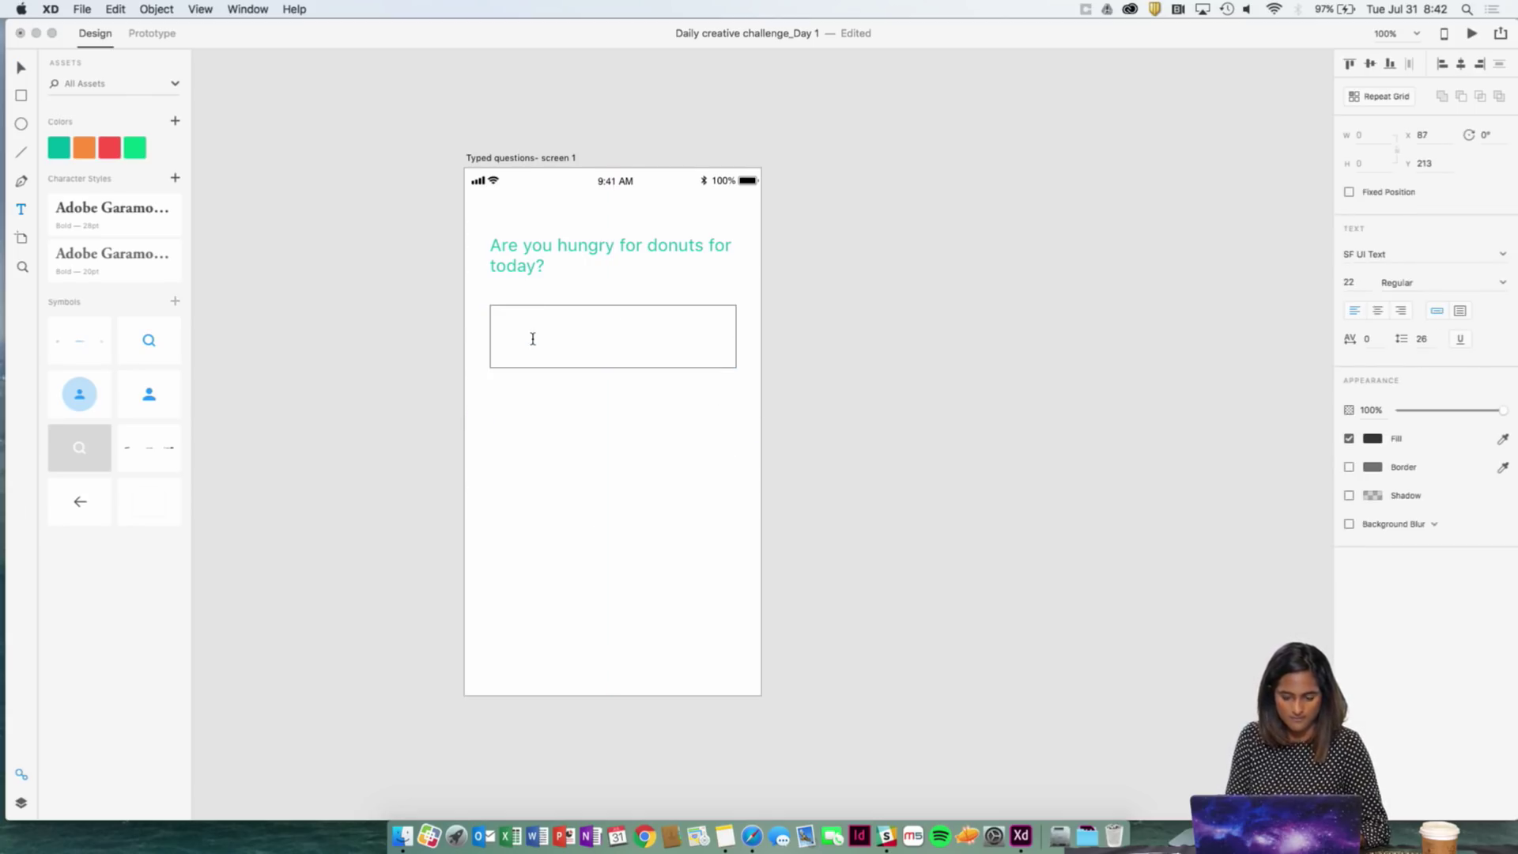
{"action": "type", "text": "Hell"}
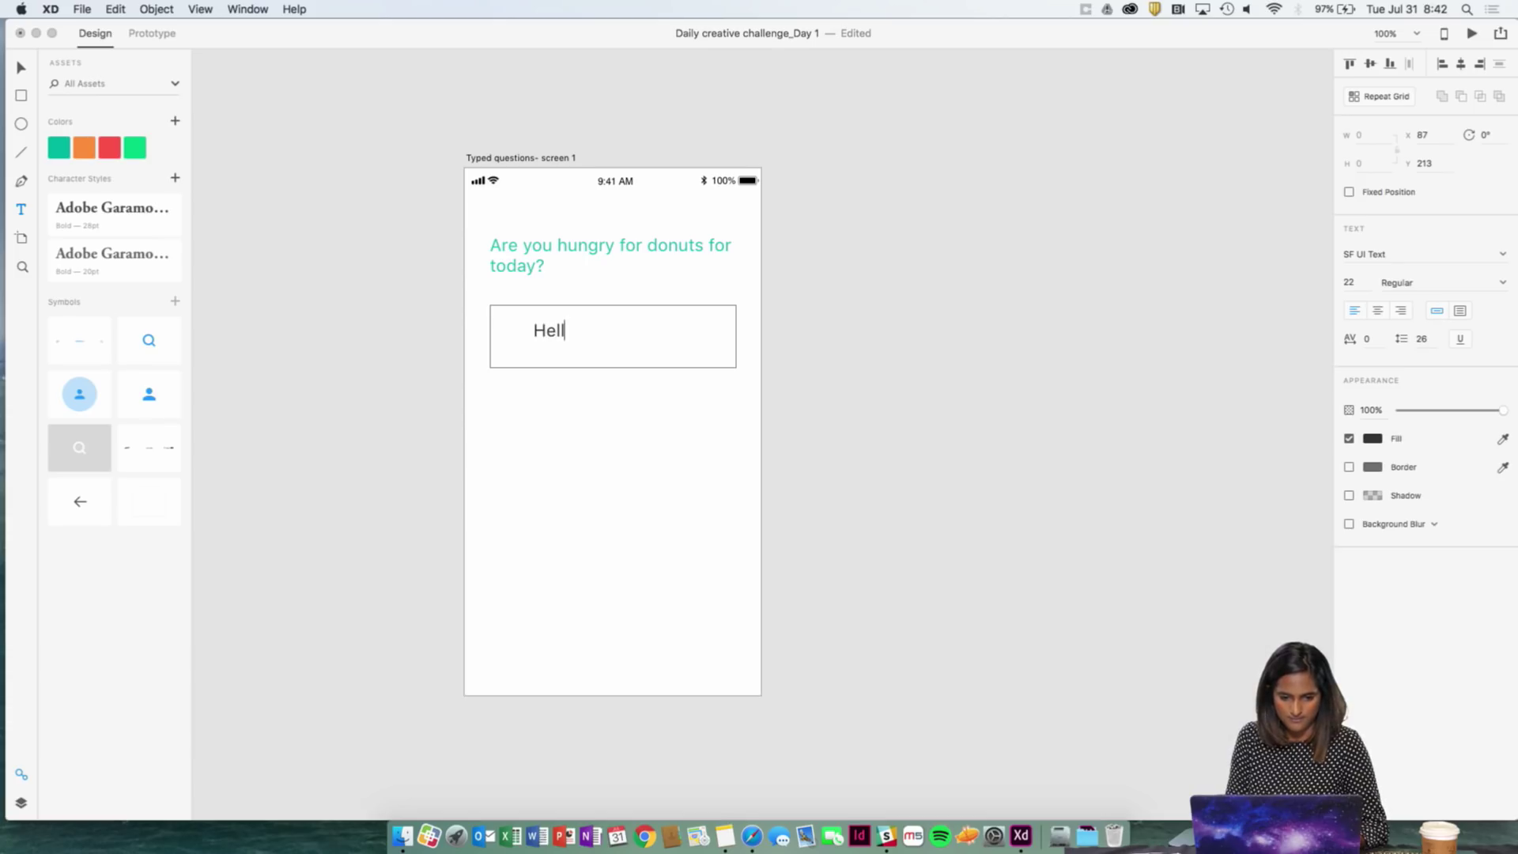
{"action": "type", "text": " Yeah!"}
{"action": "key", "text": "Escape"}
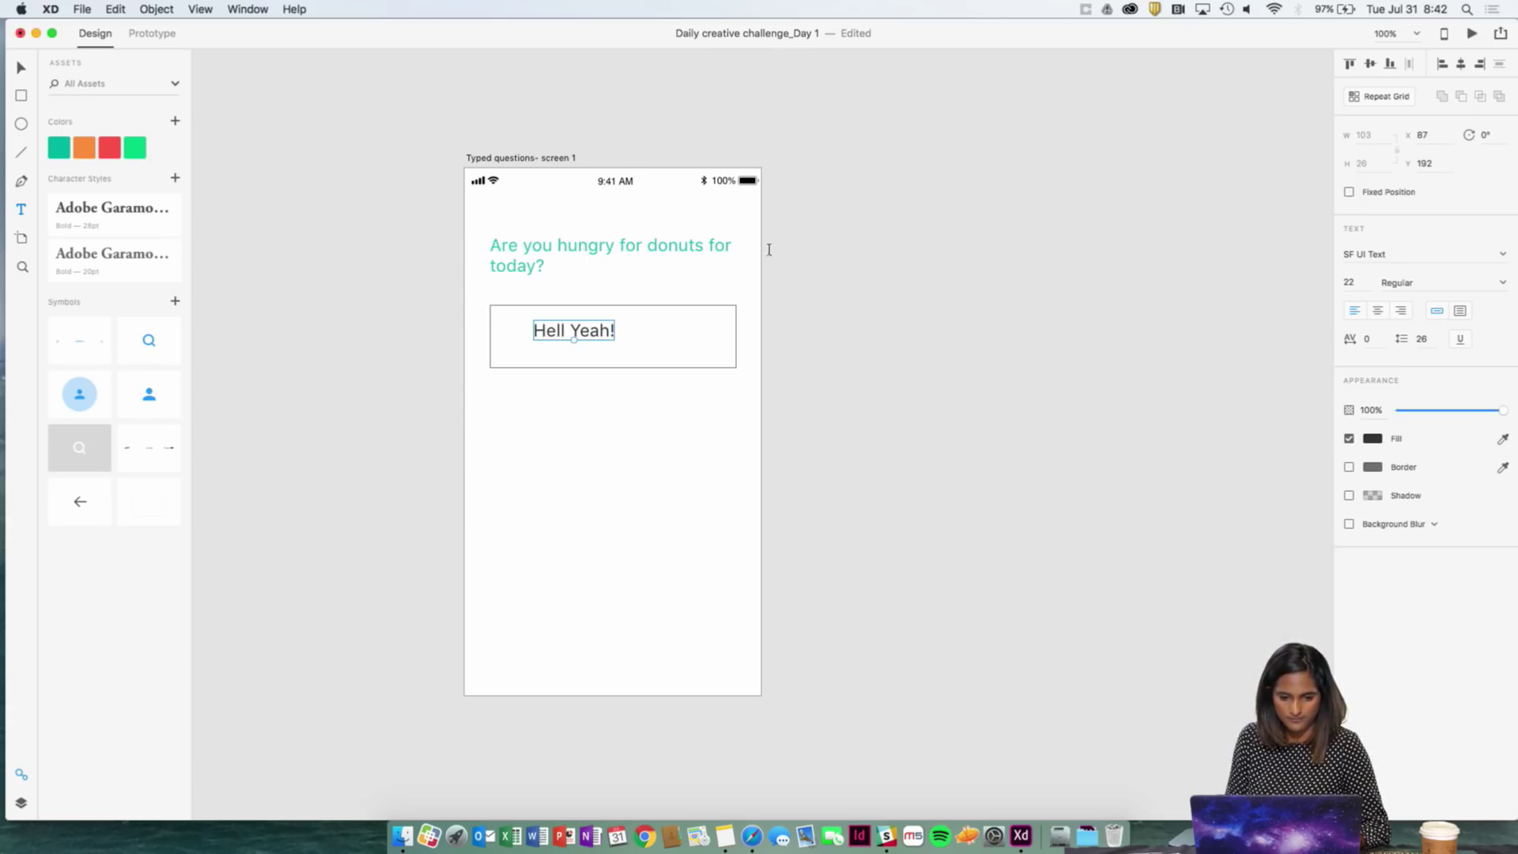
{"action": "key", "text": "v"}
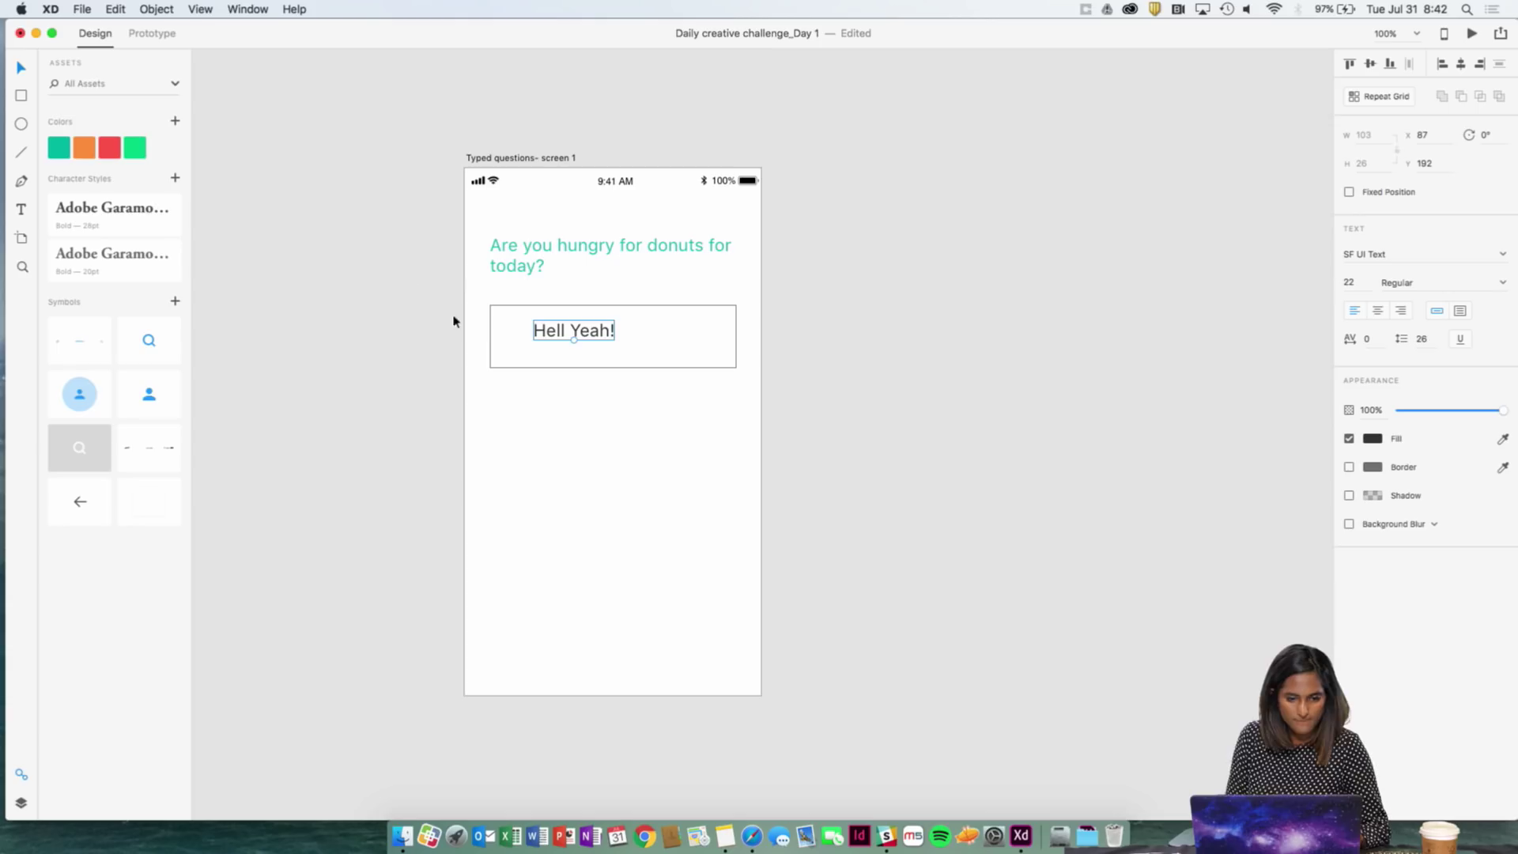
{"action": "left_click_drag", "start_coordinate": [578, 334], "coordinate": [551, 342]}
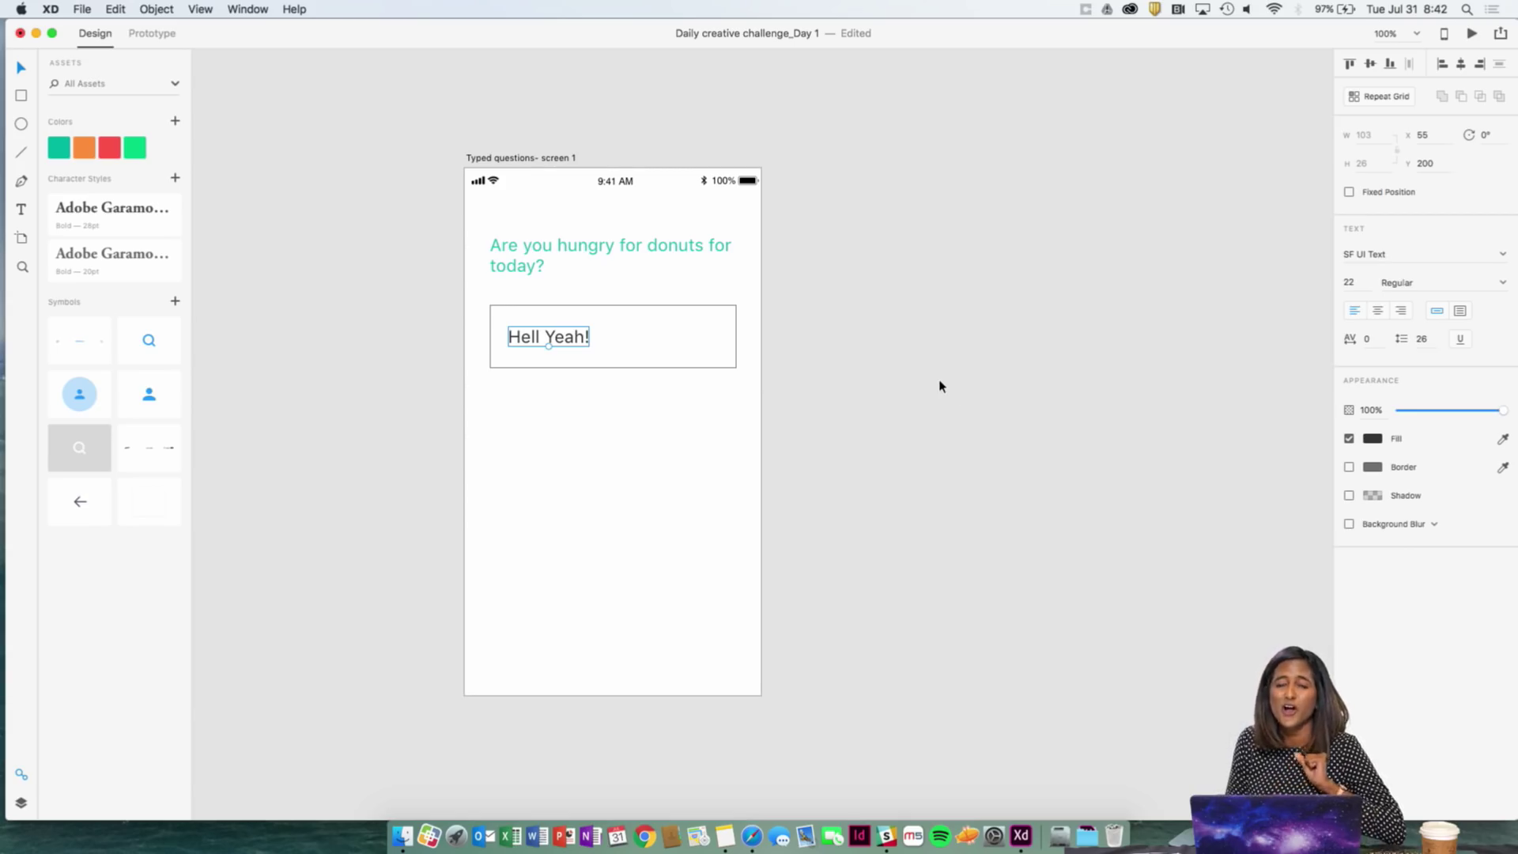
- Turn the answer box and its text into a Repeat Grid and extend it downward to three rows
{"action": "left_click", "coordinate": [799, 390]}
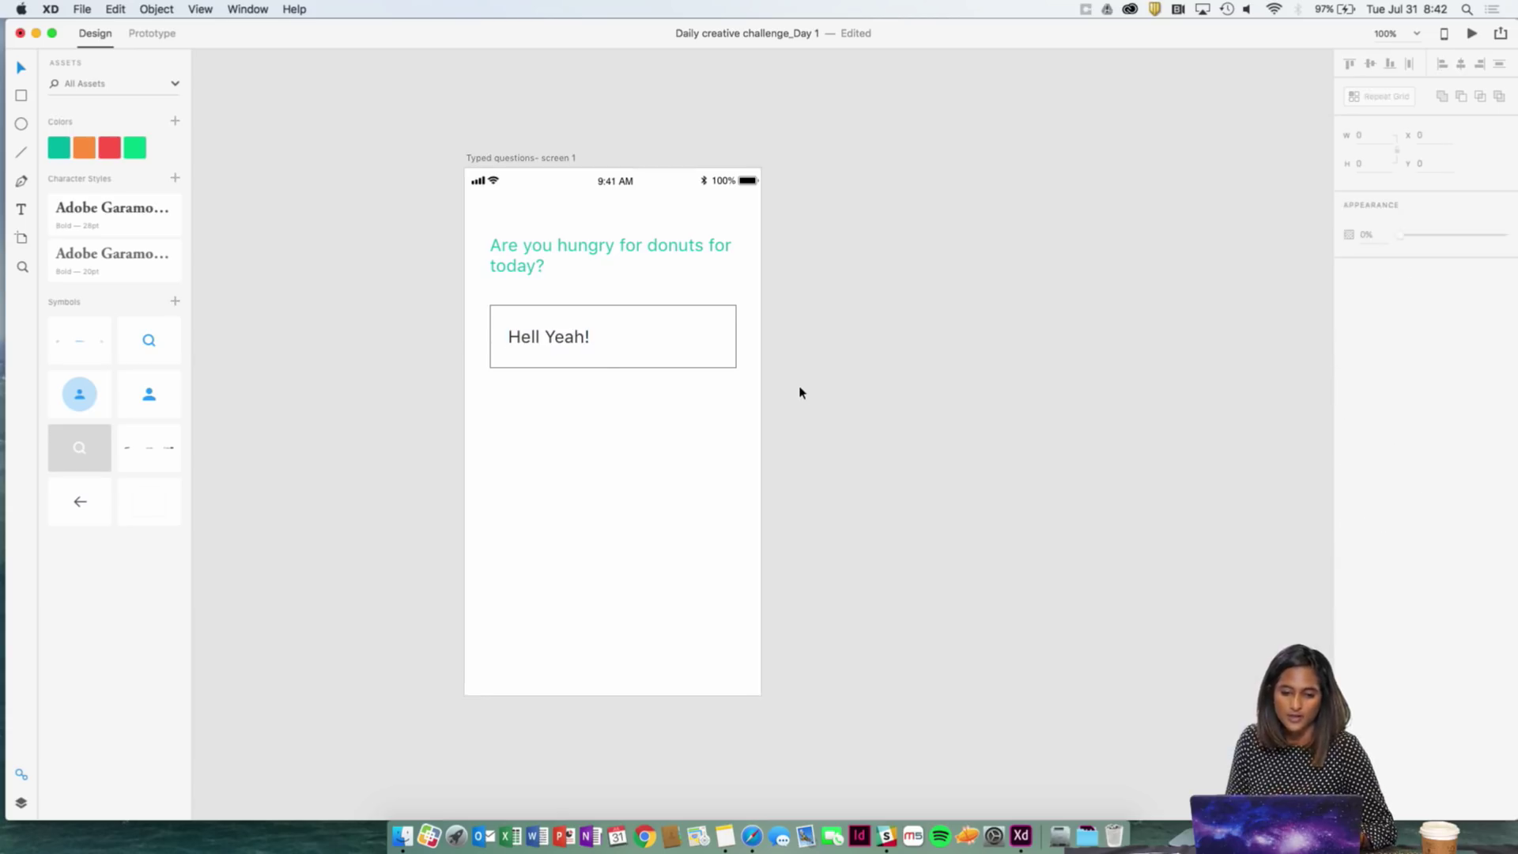
{"action": "left_click_drag", "start_coordinate": [800, 388], "coordinate": [659, 365]}
{"action": "left_click_drag", "start_coordinate": [459, 334], "coordinate": [605, 389]}
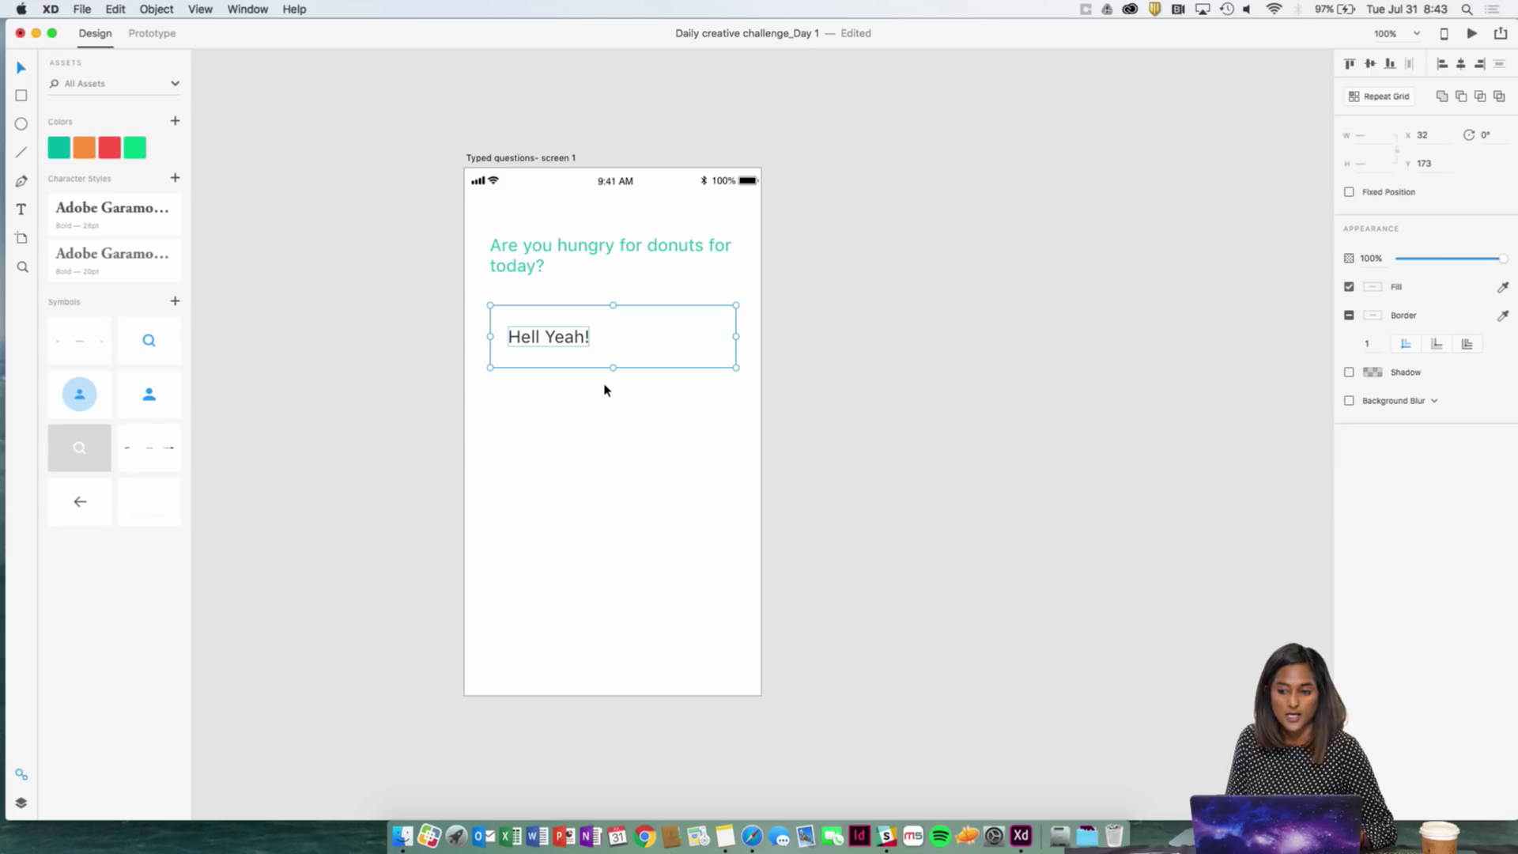
{"action": "left_click", "coordinate": [776, 362]}
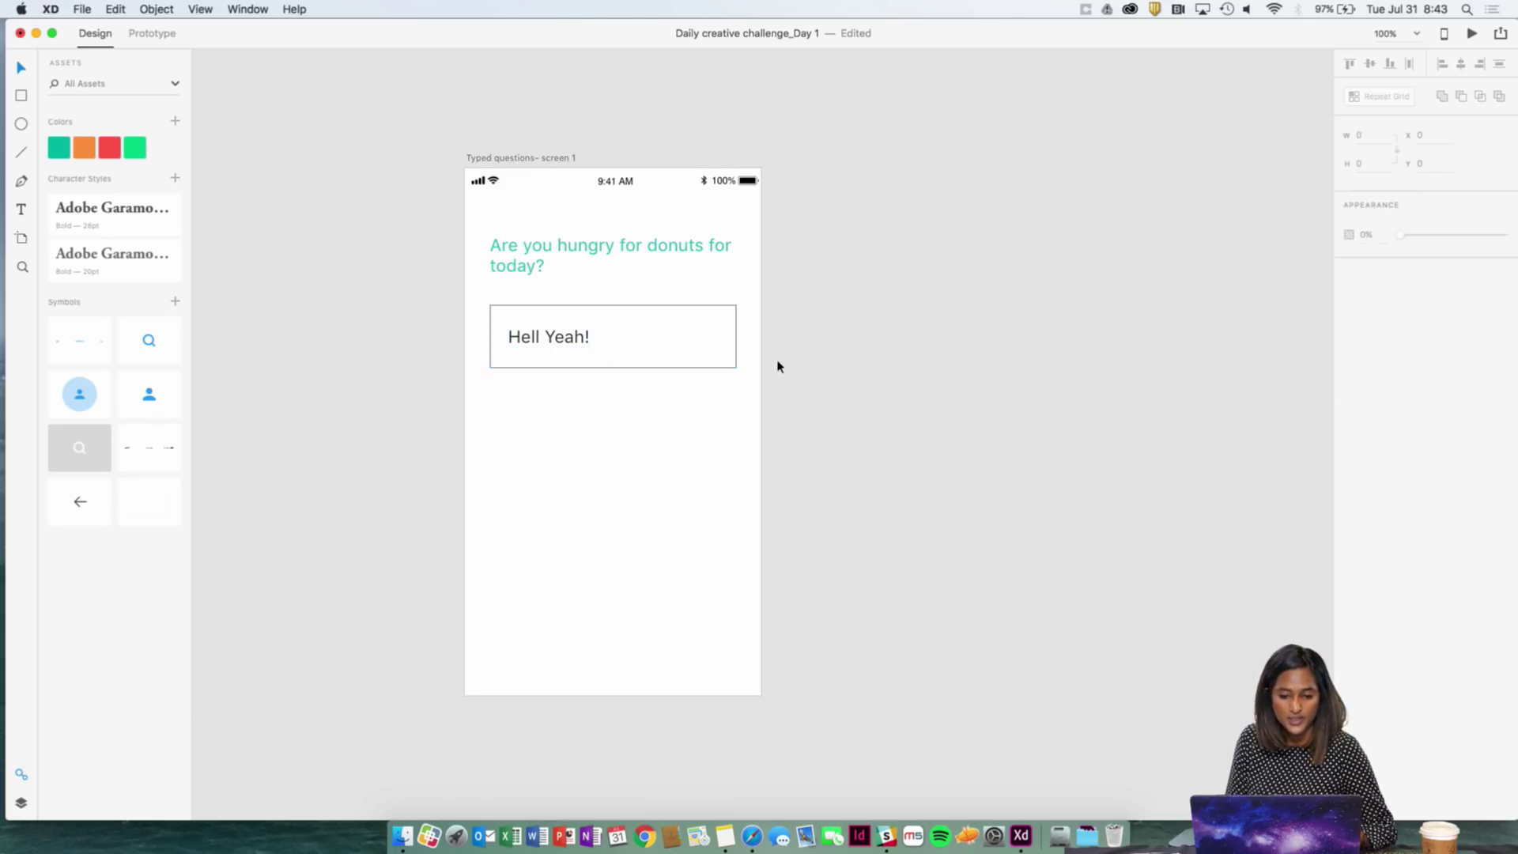
{"action": "left_click_drag", "start_coordinate": [762, 363], "coordinate": [479, 322]}
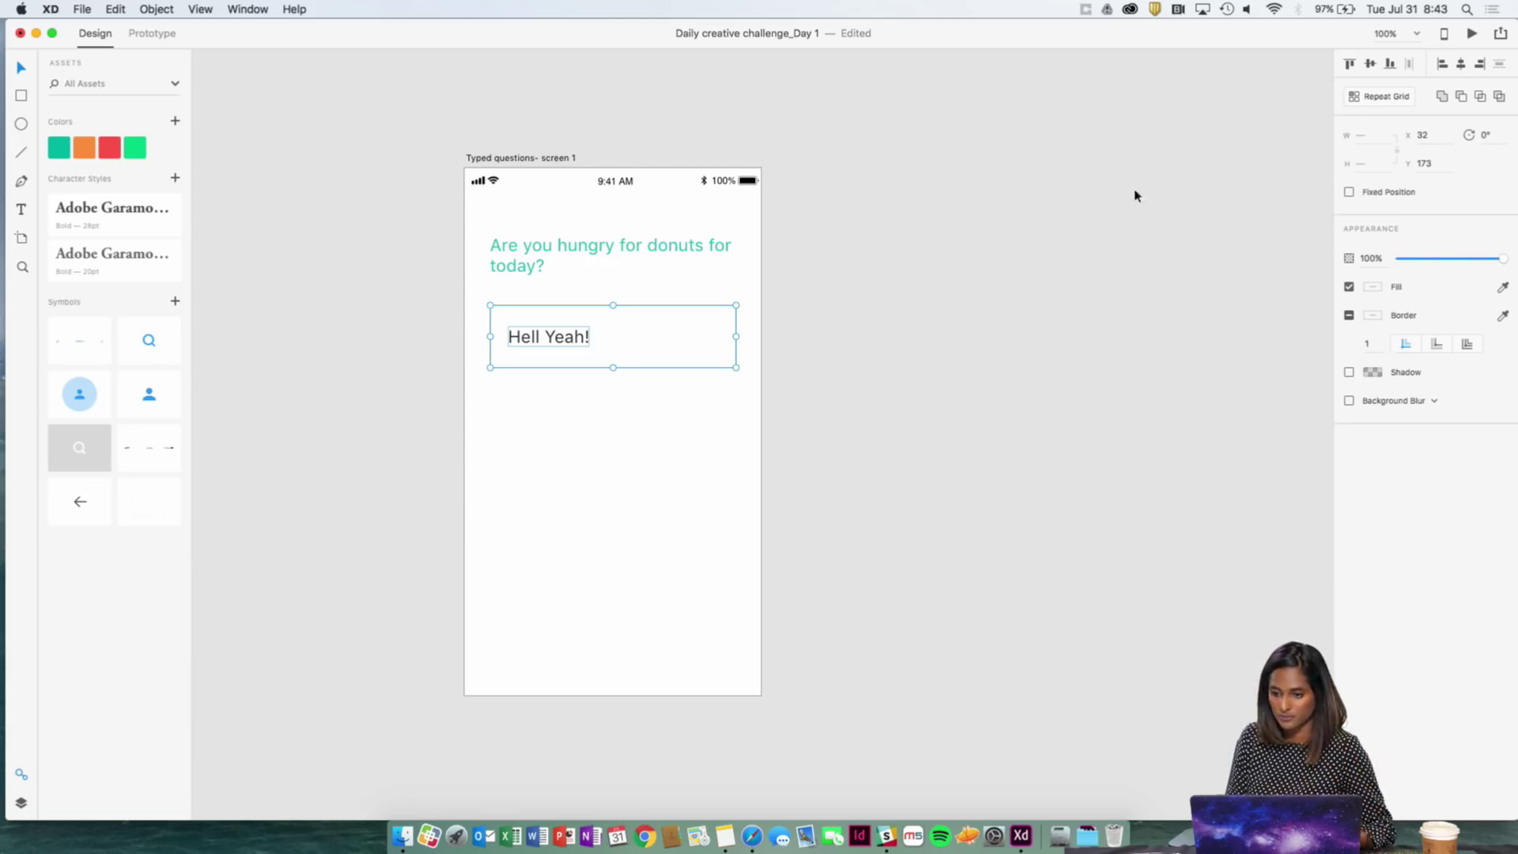
{"action": "left_click", "coordinate": [1392, 97]}
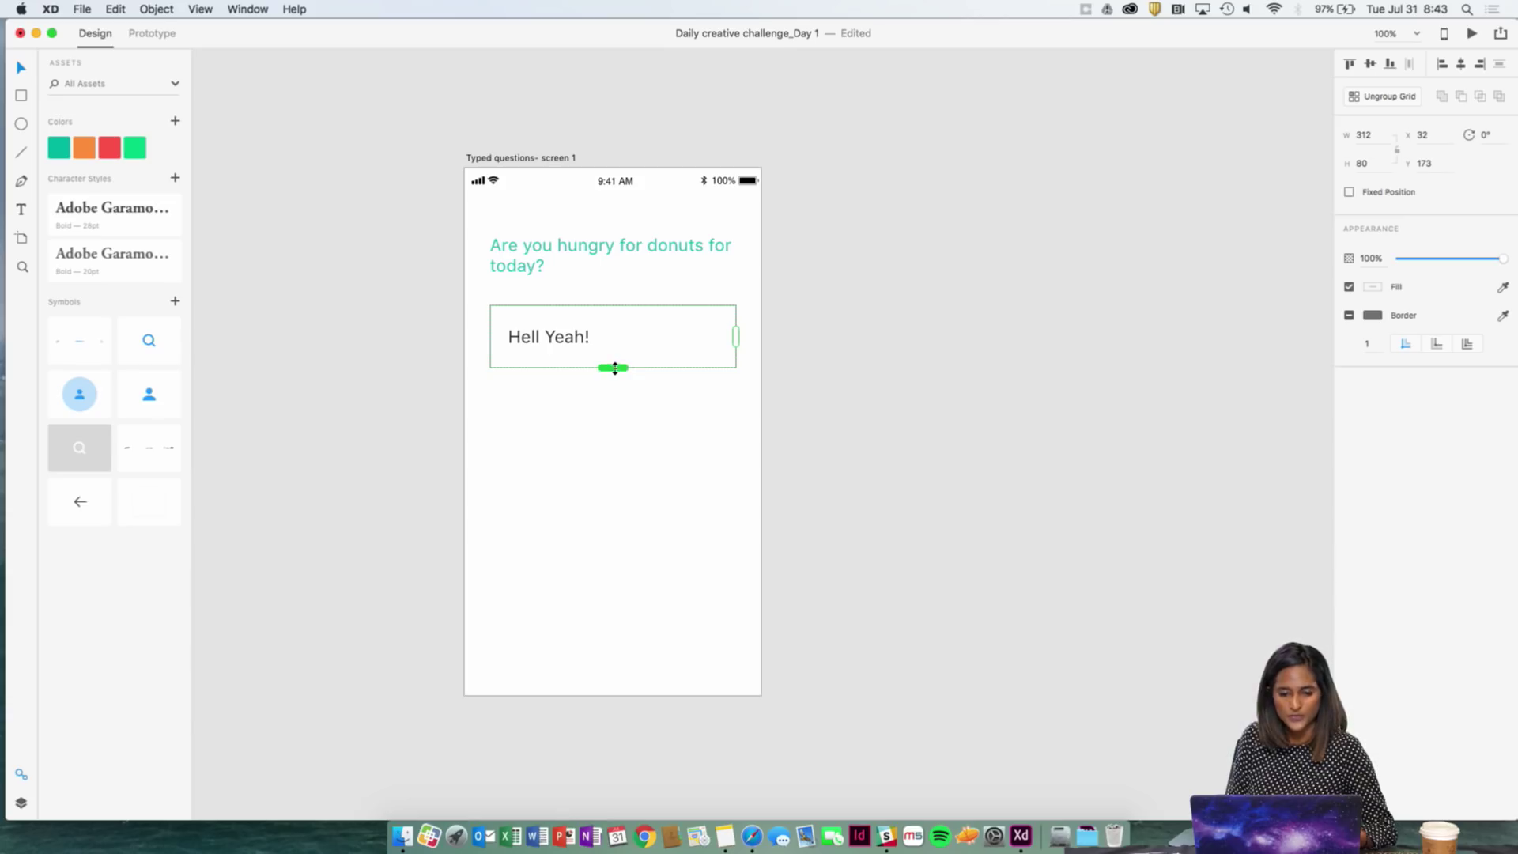
{"action": "left_click_drag", "start_coordinate": [616, 369], "coordinate": [605, 539]}
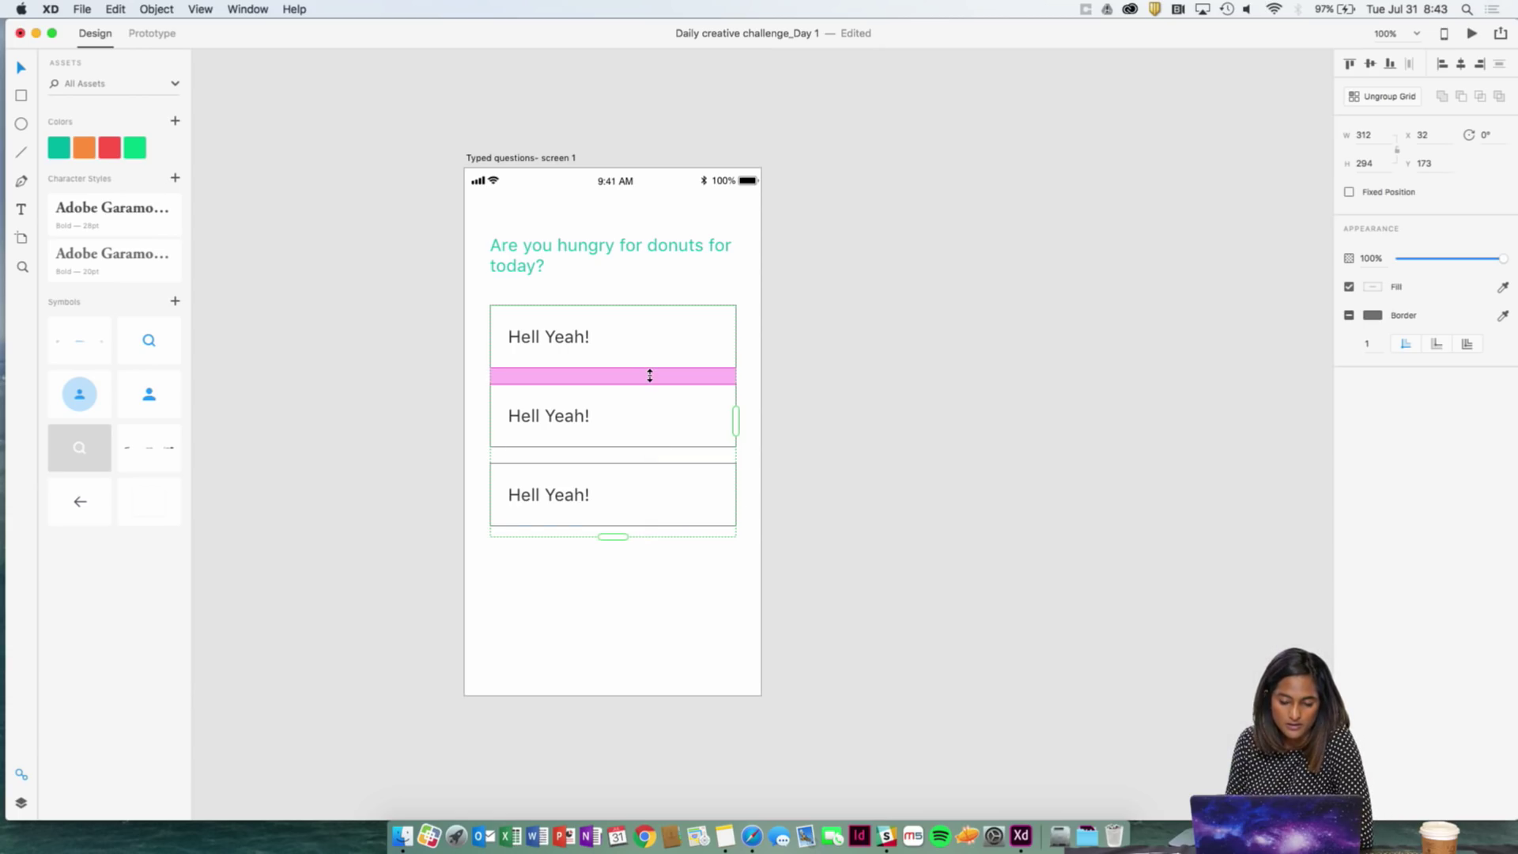
- Reduce the vertical gap between the Repeat Grid's rows to about 15
{"action": "mouse_move", "coordinate": [650, 376]}
{"action": "left_mouse_down"}
{"action": "mouse_move", "coordinate": [643, 423]}
{"action": "mouse_move", "coordinate": [645, 371]}
{"action": "left_mouse_up"}
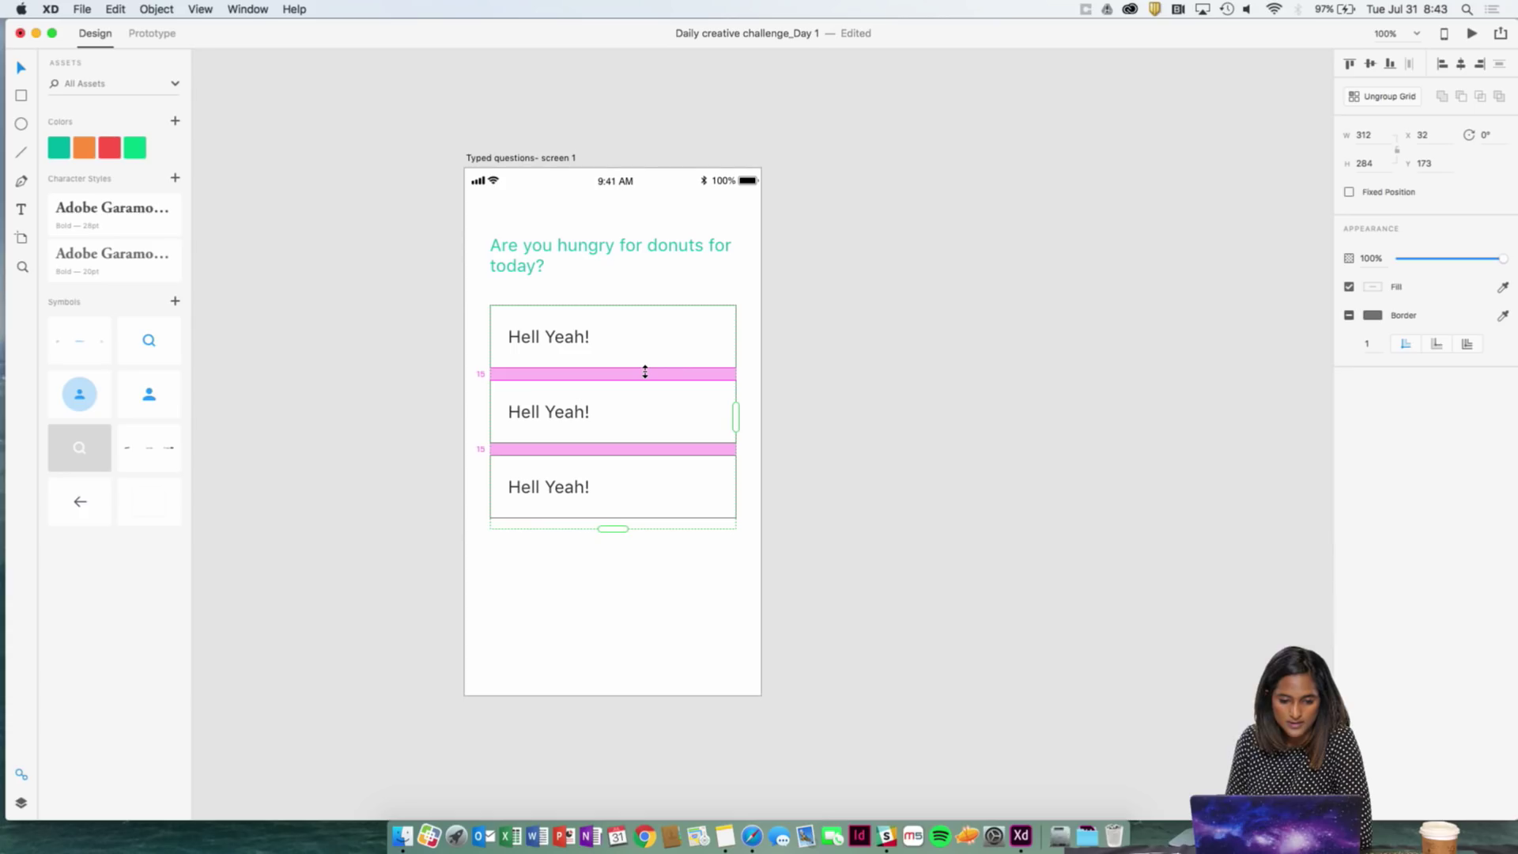
{"action": "left_click_drag", "start_coordinate": [645, 371], "coordinate": [645, 372]}
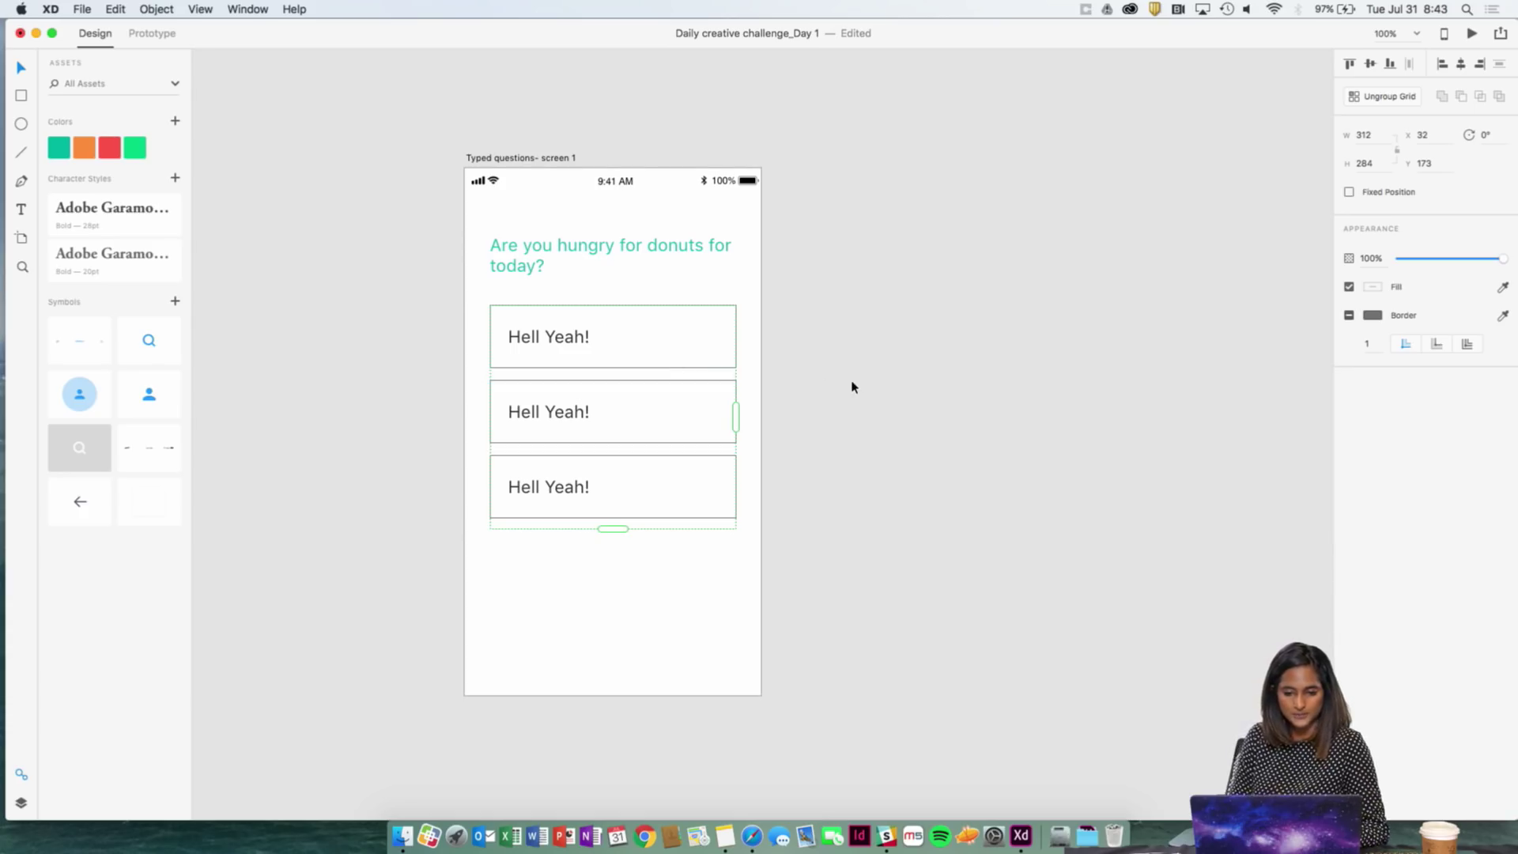
{"action": "left_click", "coordinate": [853, 383]}
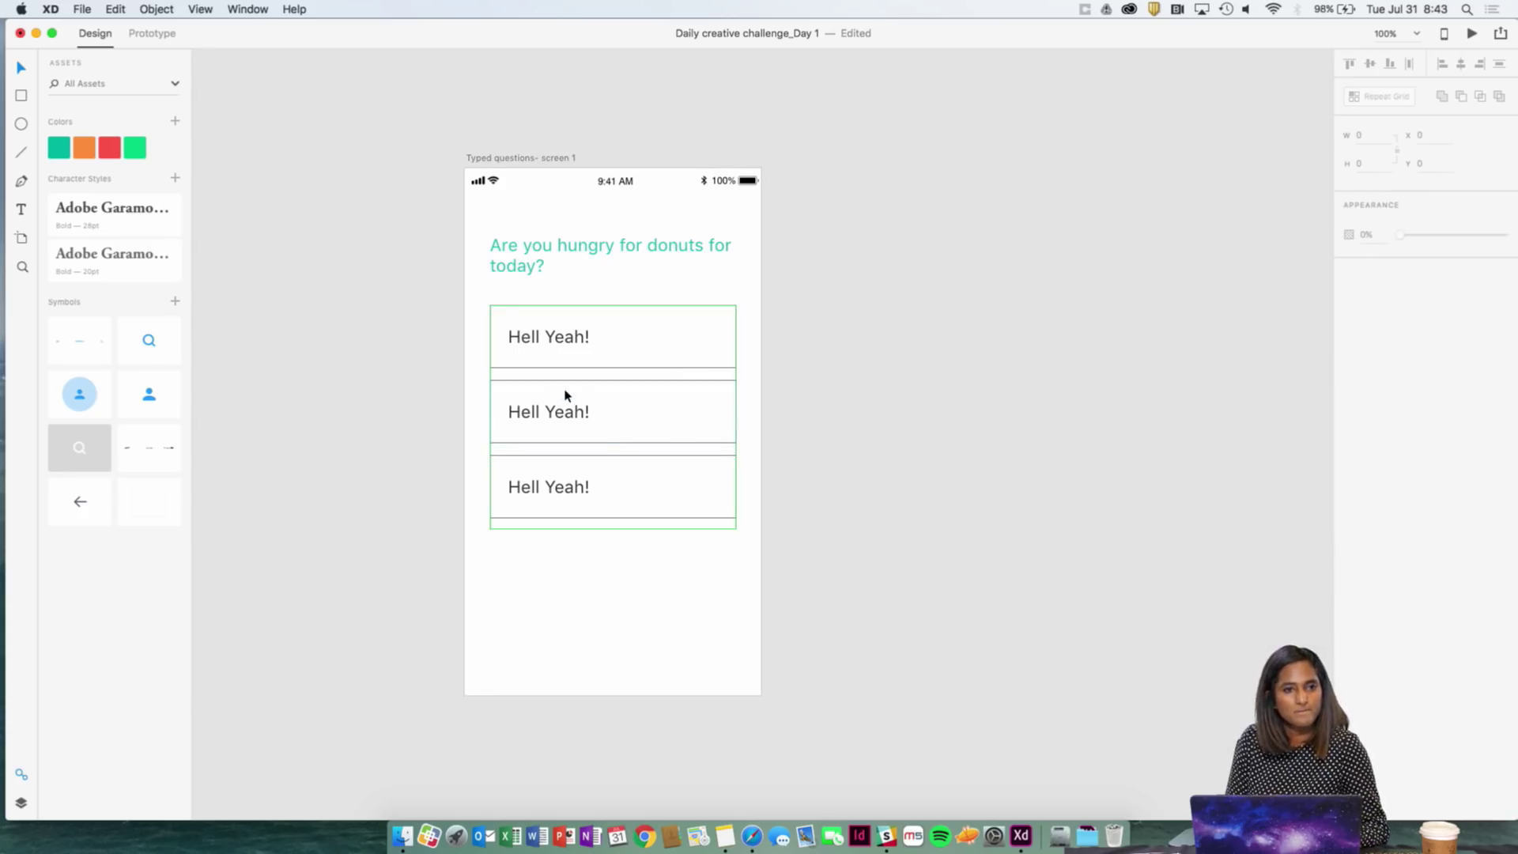
- Change the second answer box's text to "No, not really!"
{"action": "left_click", "coordinate": [565, 417]}
{"action": "double_click", "coordinate": [565, 416]}
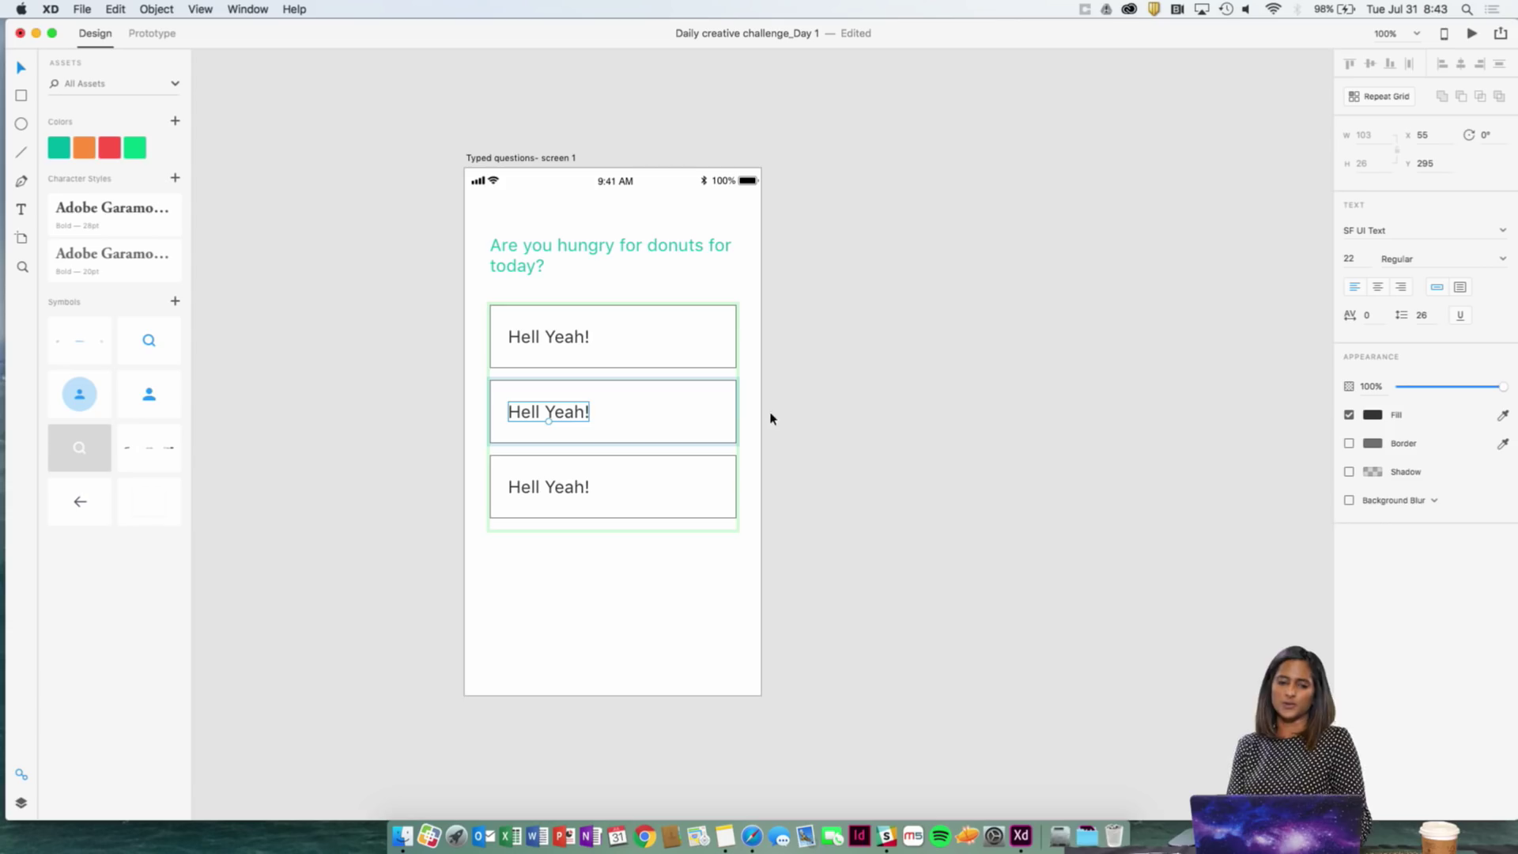
{"action": "double_click", "coordinate": [566, 412]}
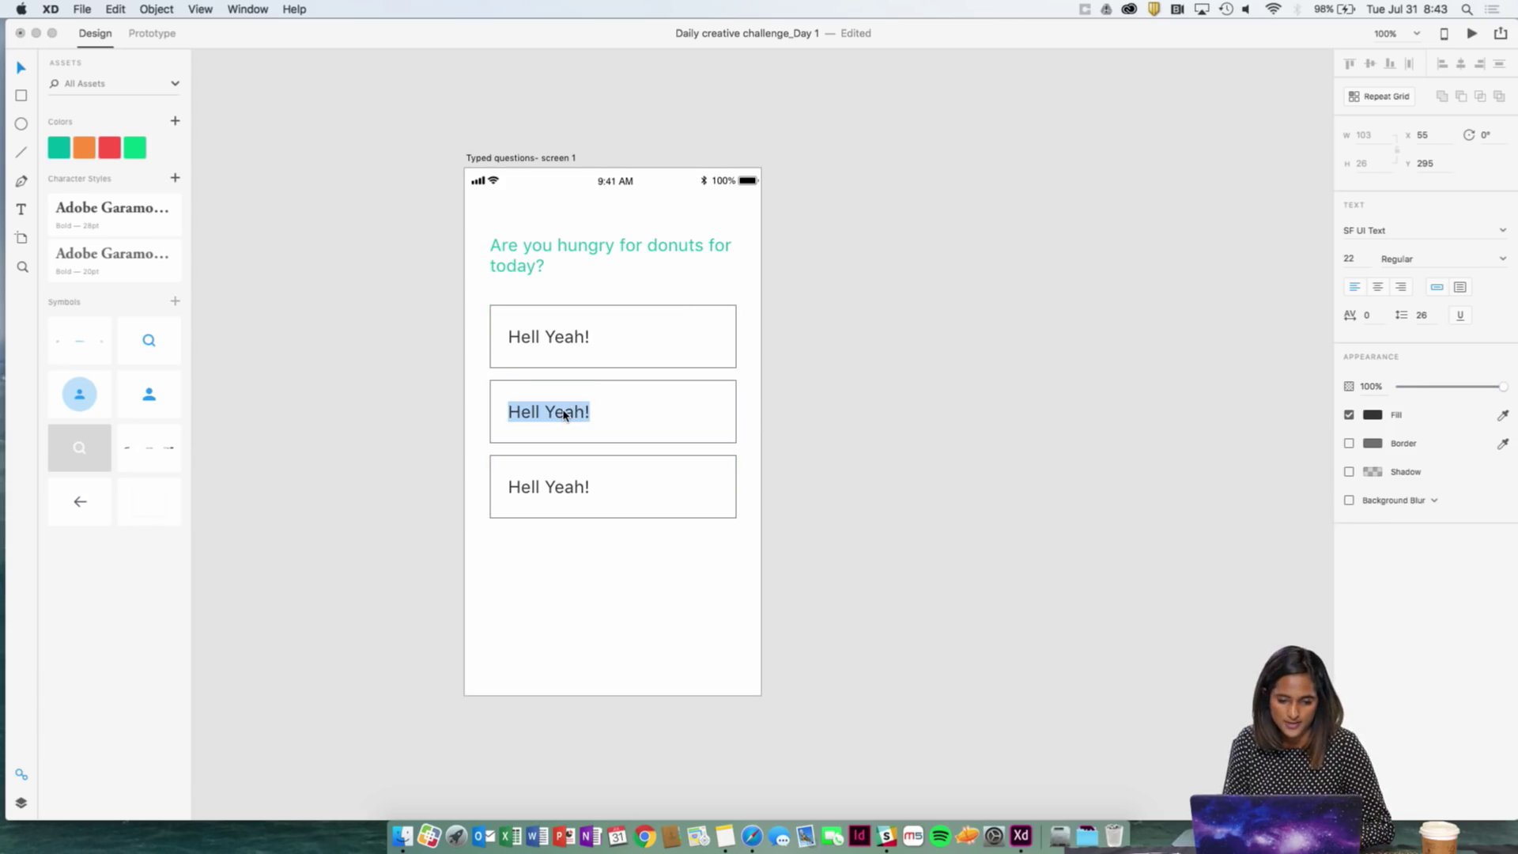
{"action": "type", "text": "="}
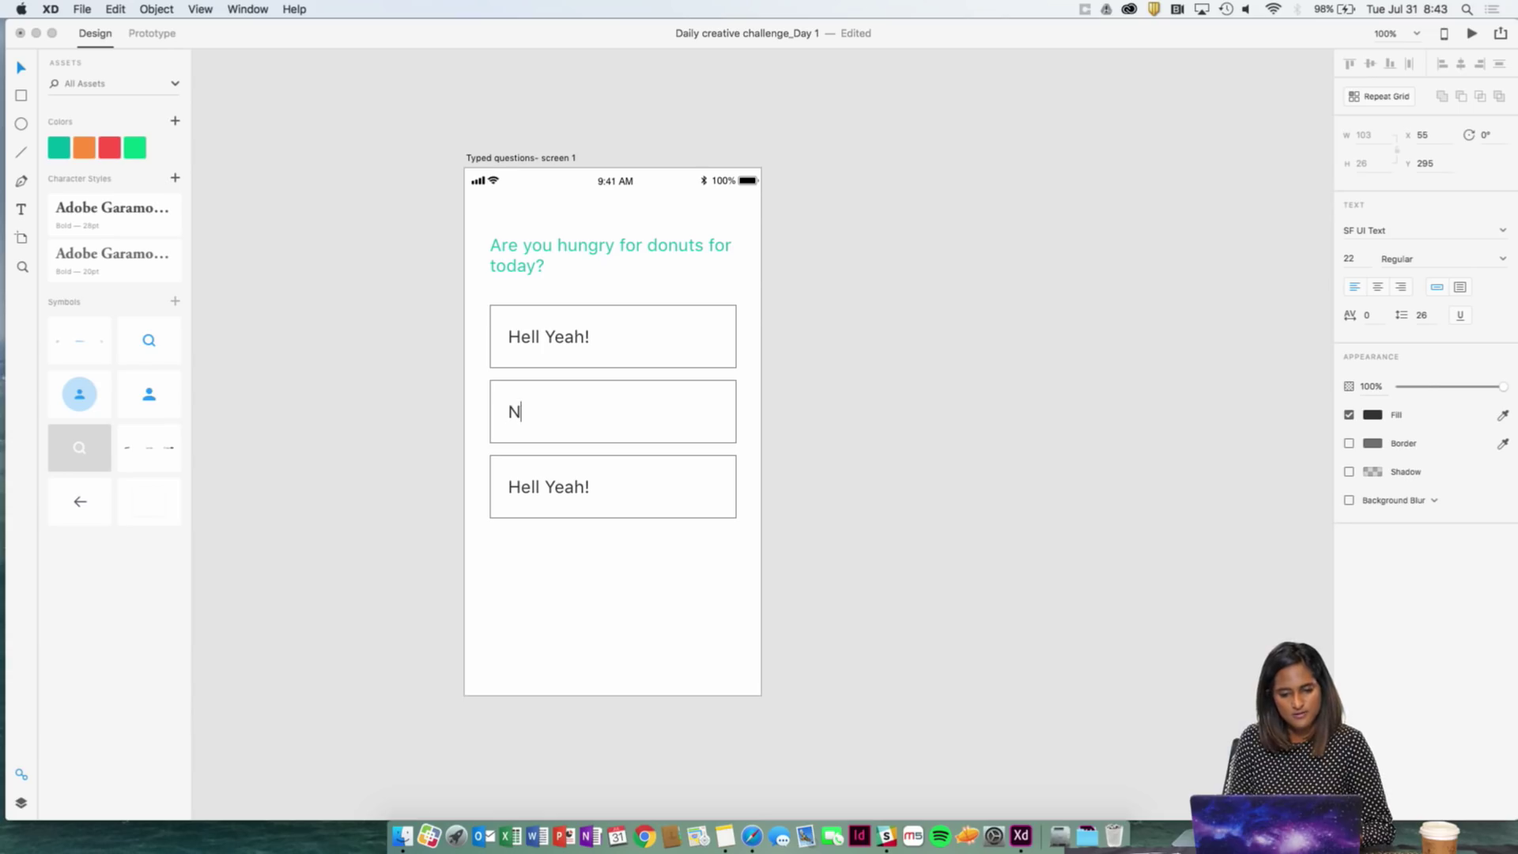
{"action": "type", "text": "o, b"}
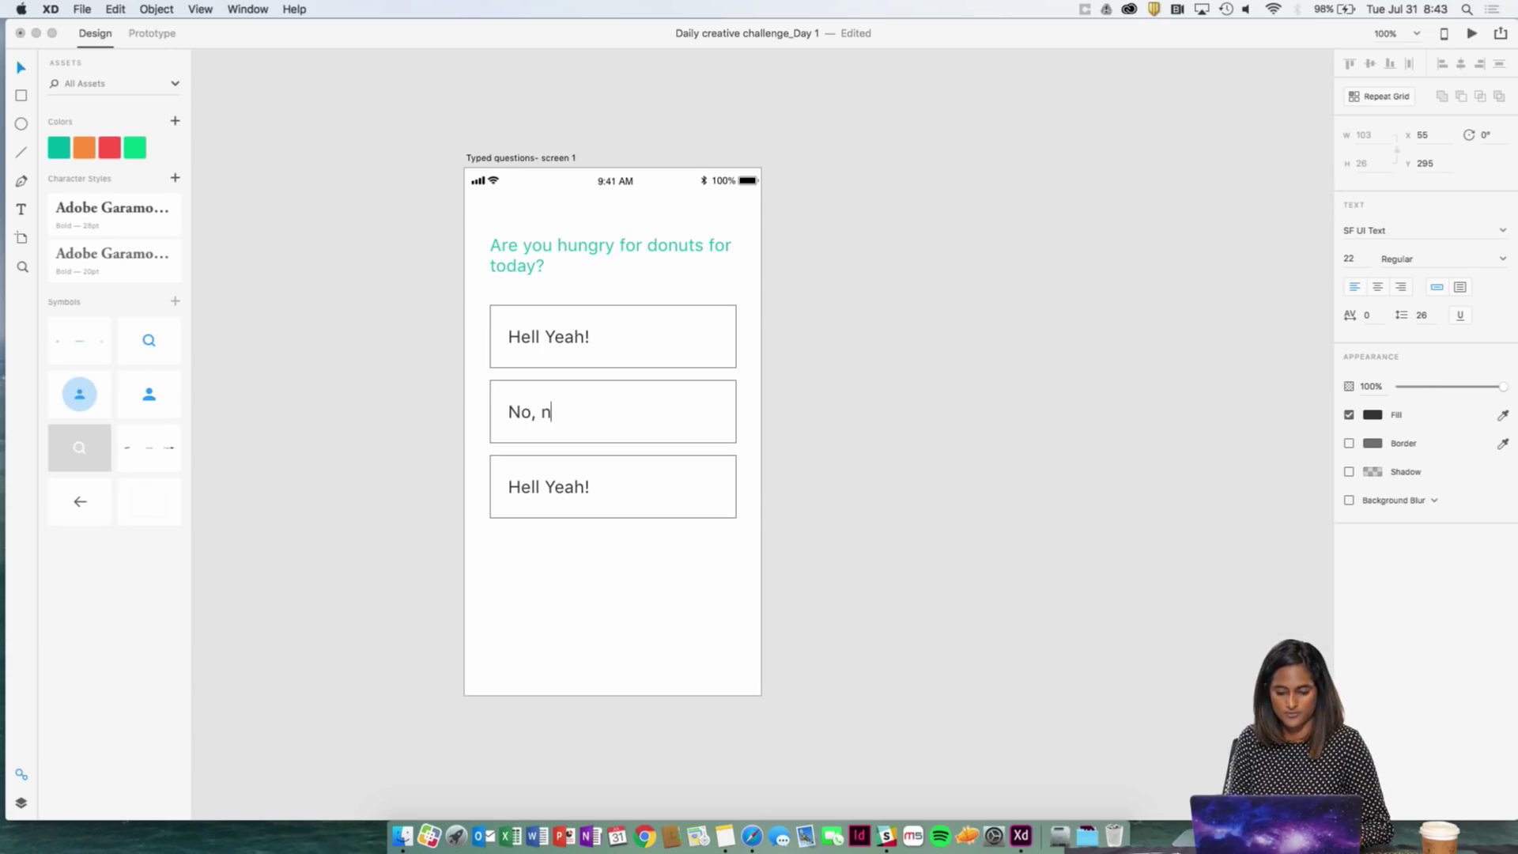
{"action": "type", "text": " realt"}
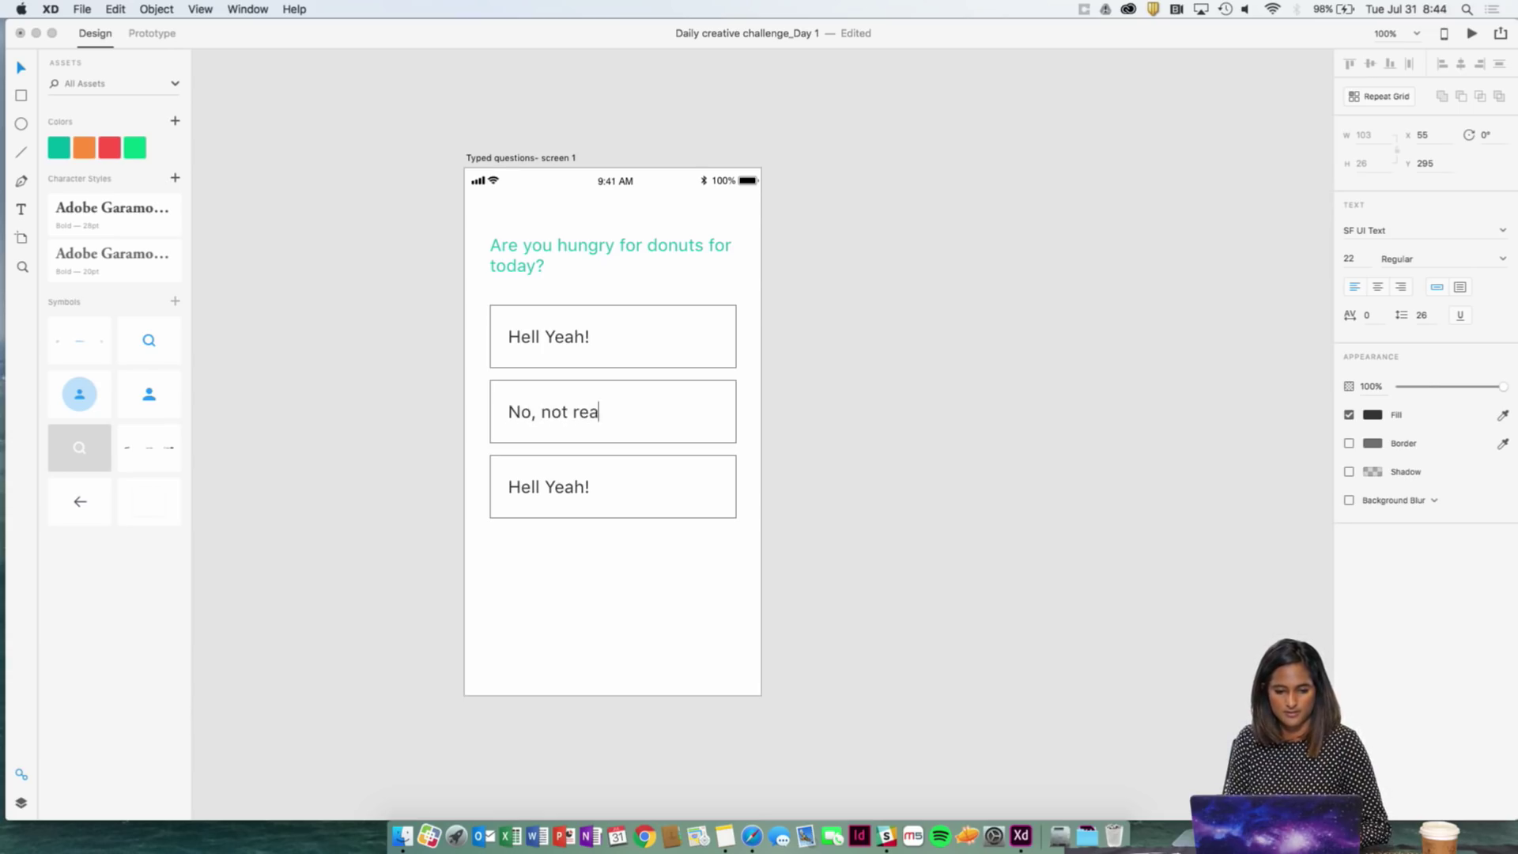
{"action": "key", "text": "BackSpace"}
{"action": "type", "text": "y!"}
{"action": "key", "text": "Escape"}
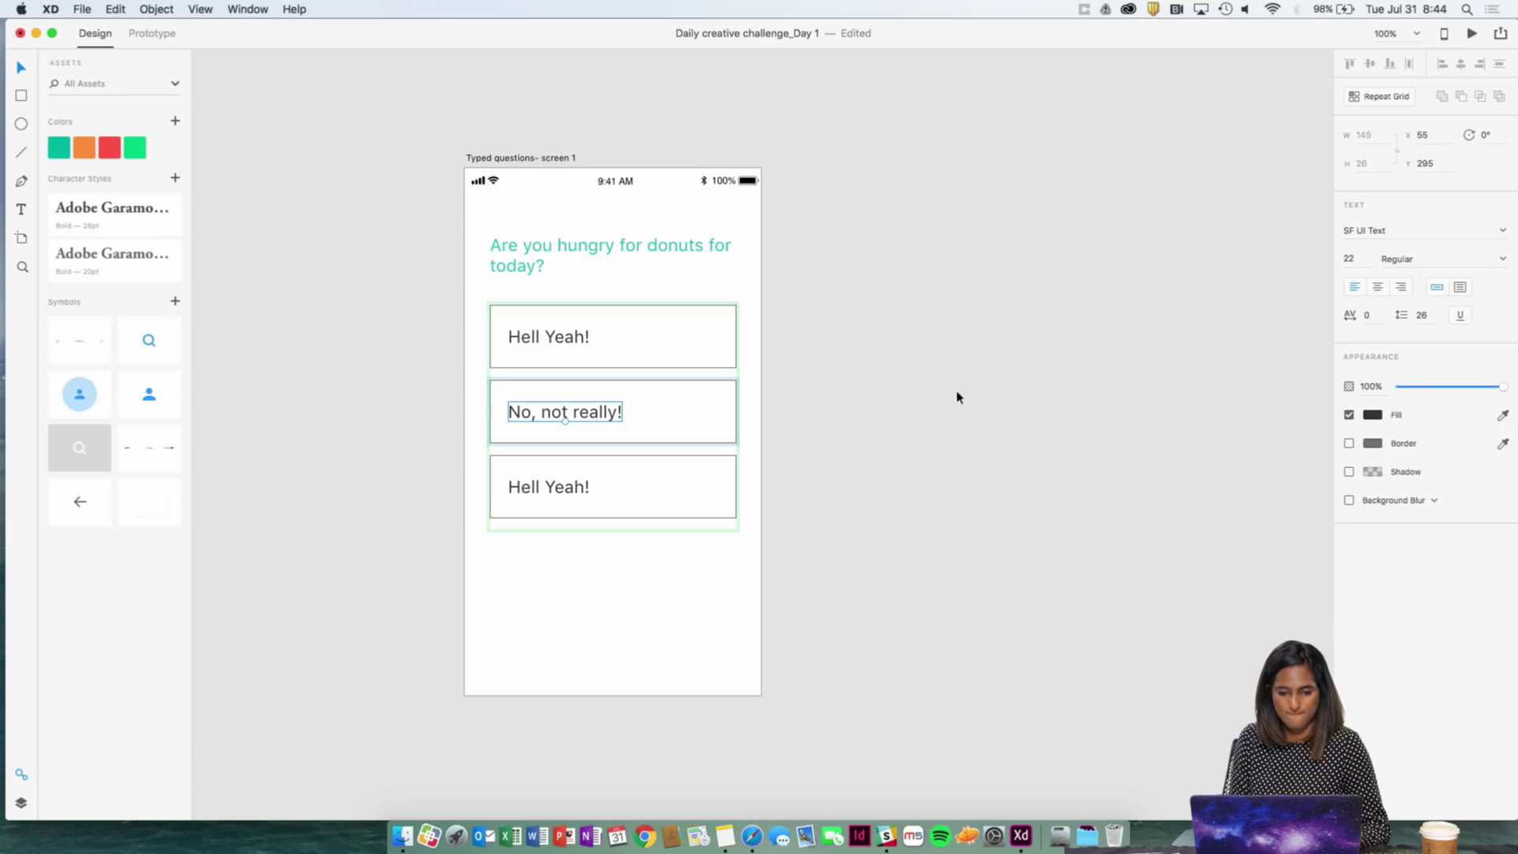
- Change the third answer box's text to "Maybe"
{"action": "double_click", "coordinate": [606, 411]}
{"action": "left_click", "coordinate": [569, 484]}
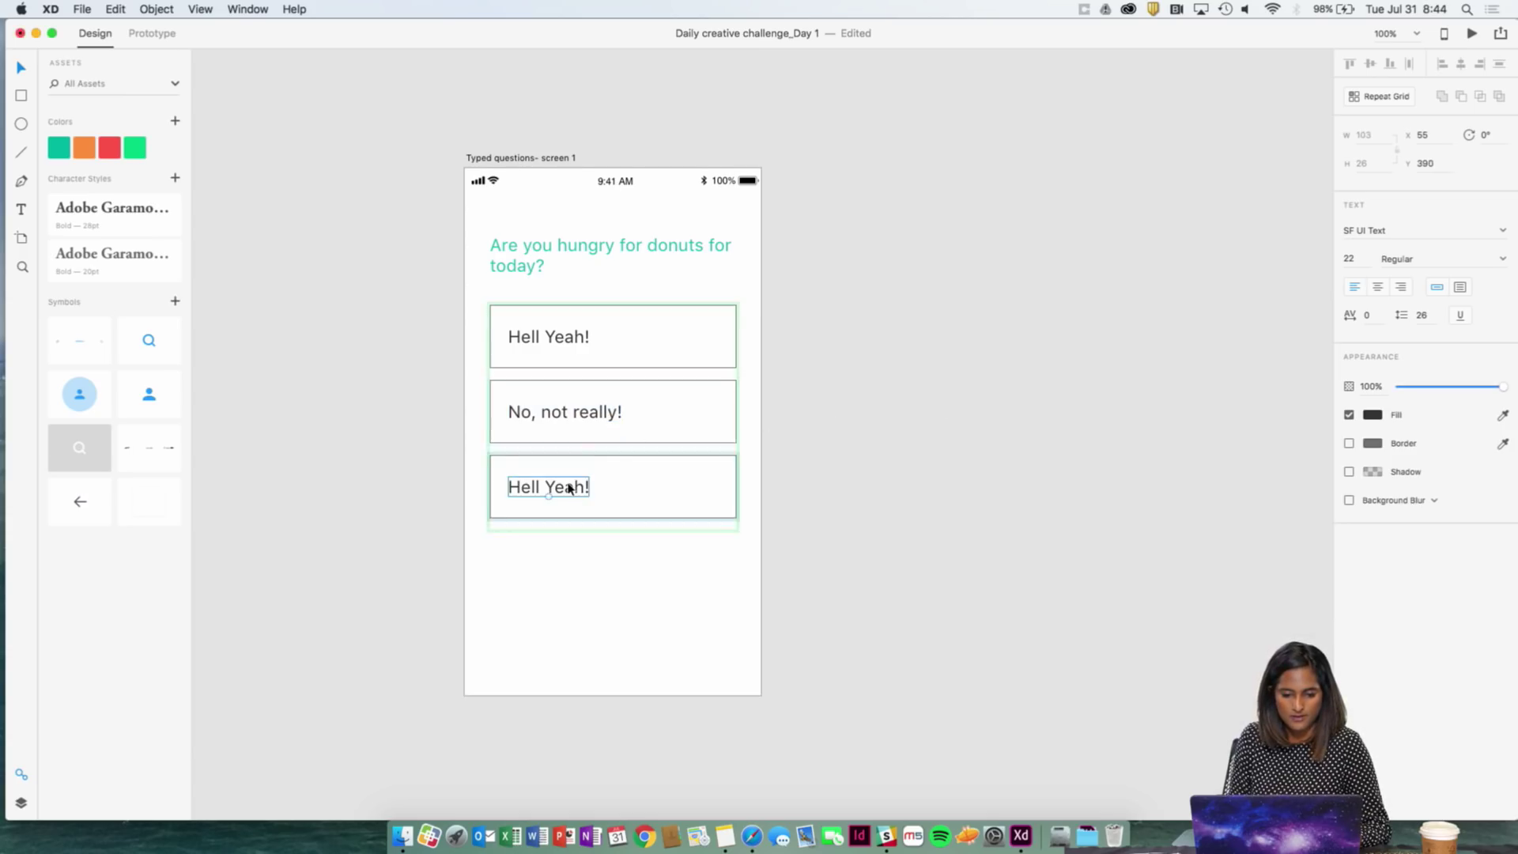
{"action": "double_click", "coordinate": [570, 488]}
{"action": "type", "text": "Maye"}
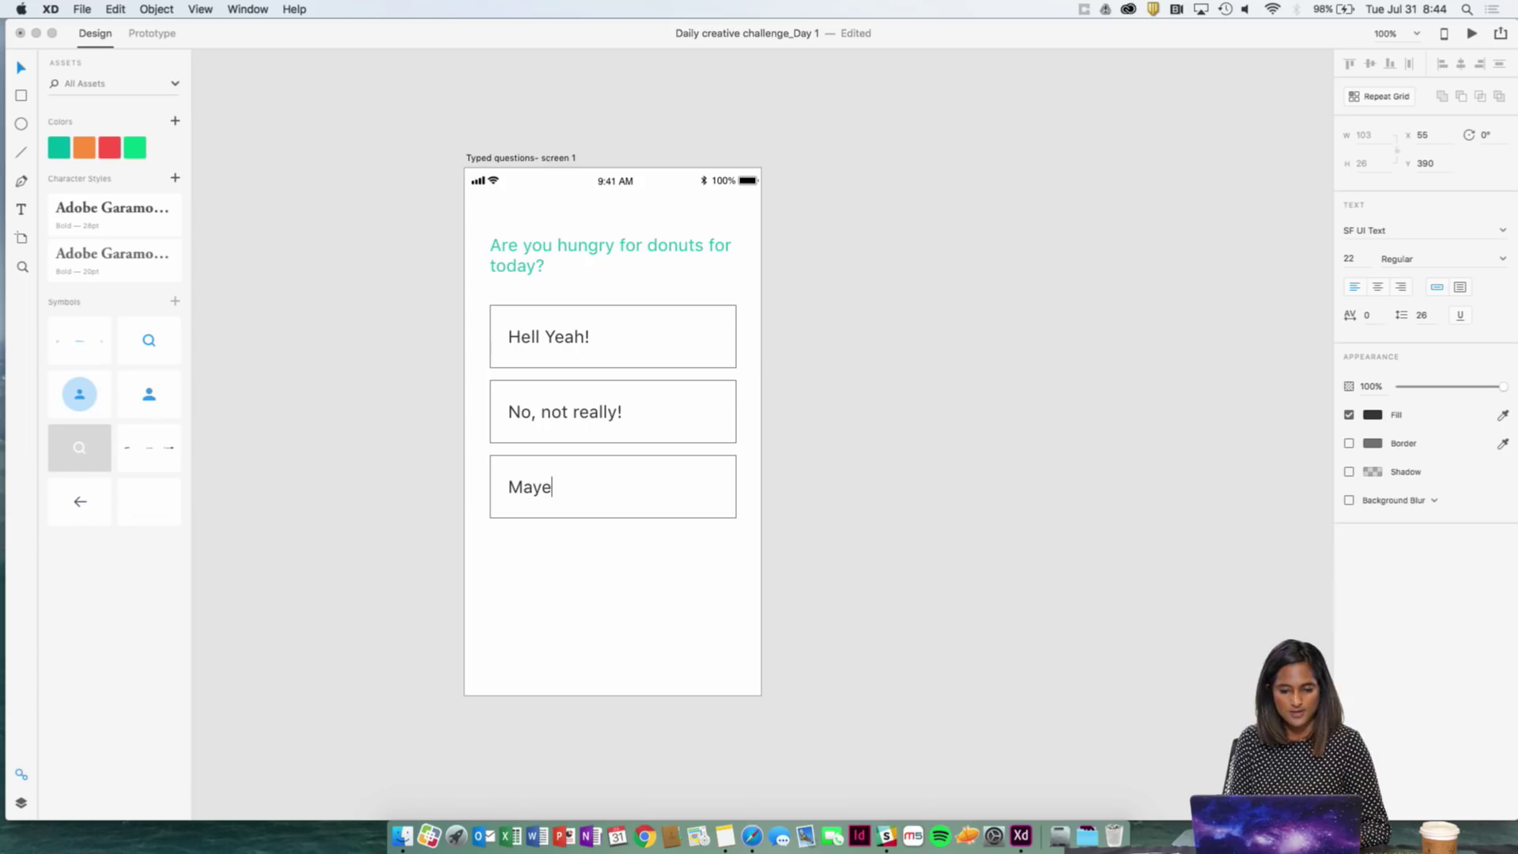
{"action": "key", "text": "BackSpace"}
{"action": "type", "text": "be,a"}
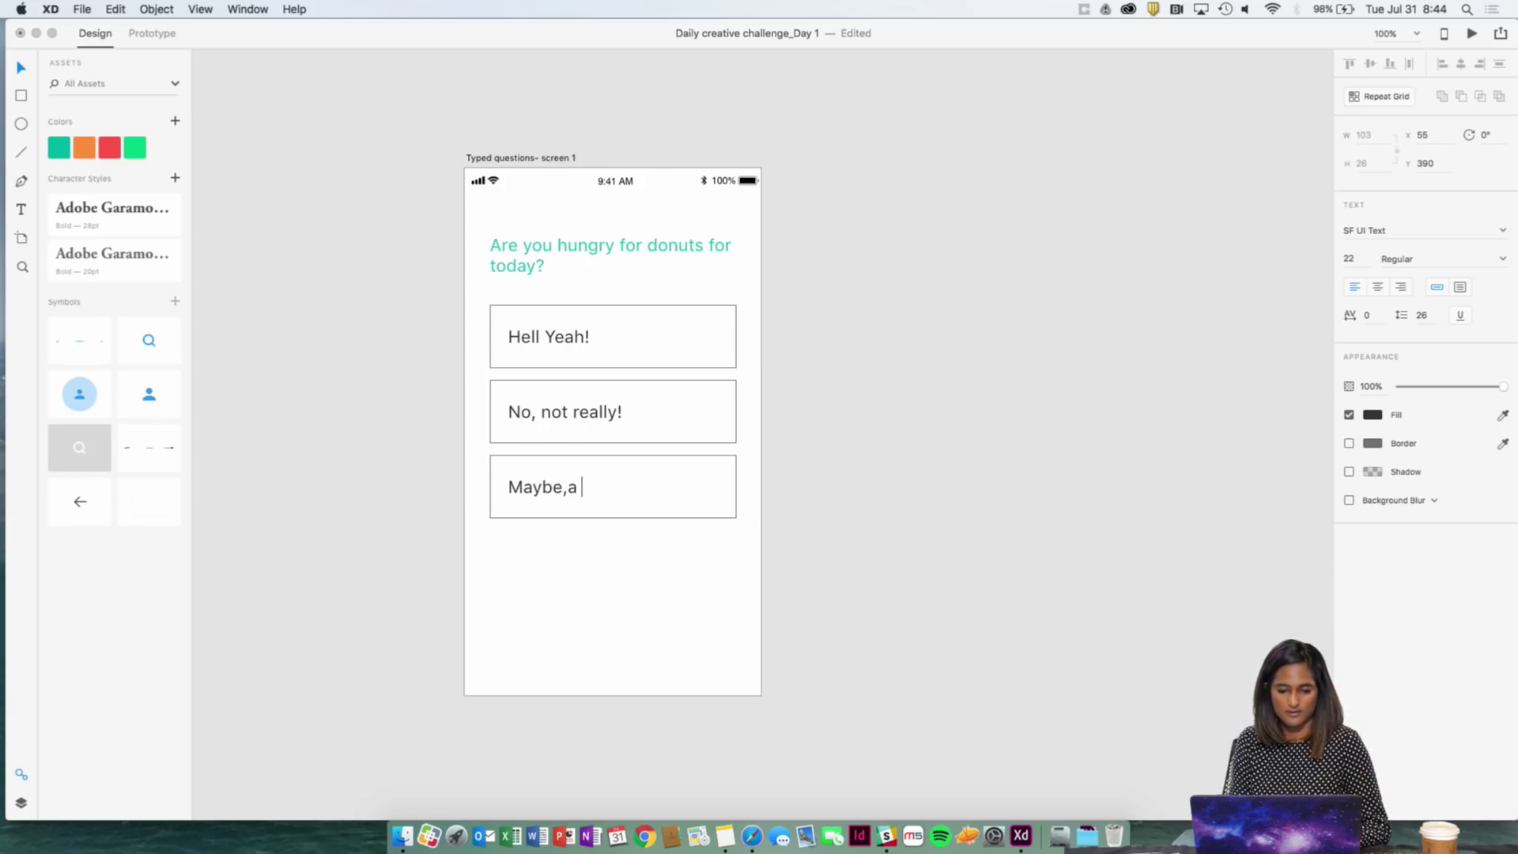
{"action": "key", "text": "BackSpace"}
{"action": "key", "text": "BackSpace"}
{"action": "key", "text": "BackSpace"}
{"action": "key", "text": "Escape"}
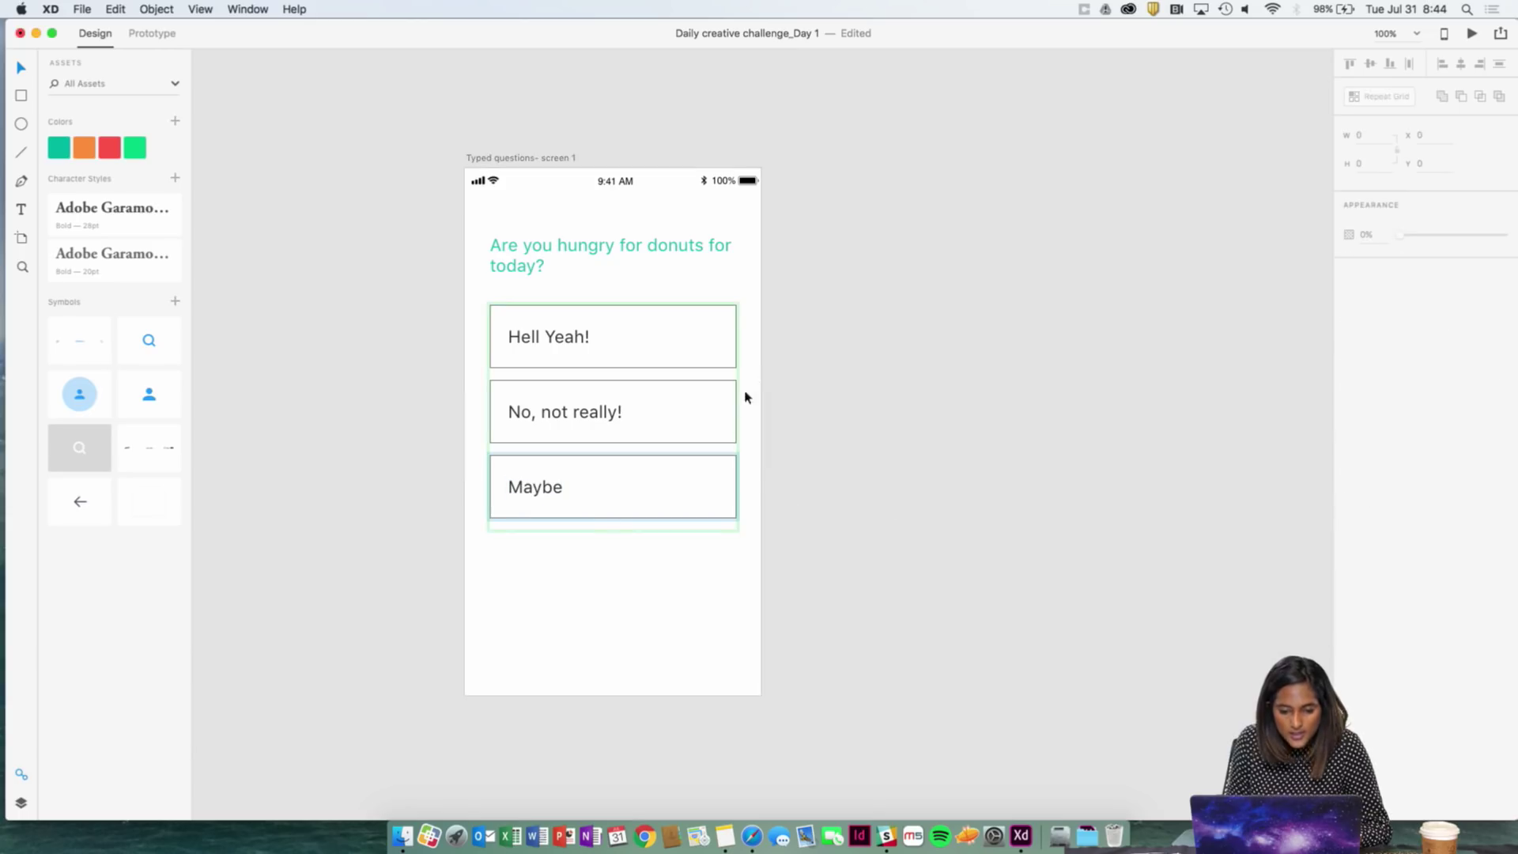
- Draw a full-width rectangle about 375 by 67 along the artboard's lower edge, at about X 0, Y 600
{"action": "left_click", "coordinate": [24, 95]}
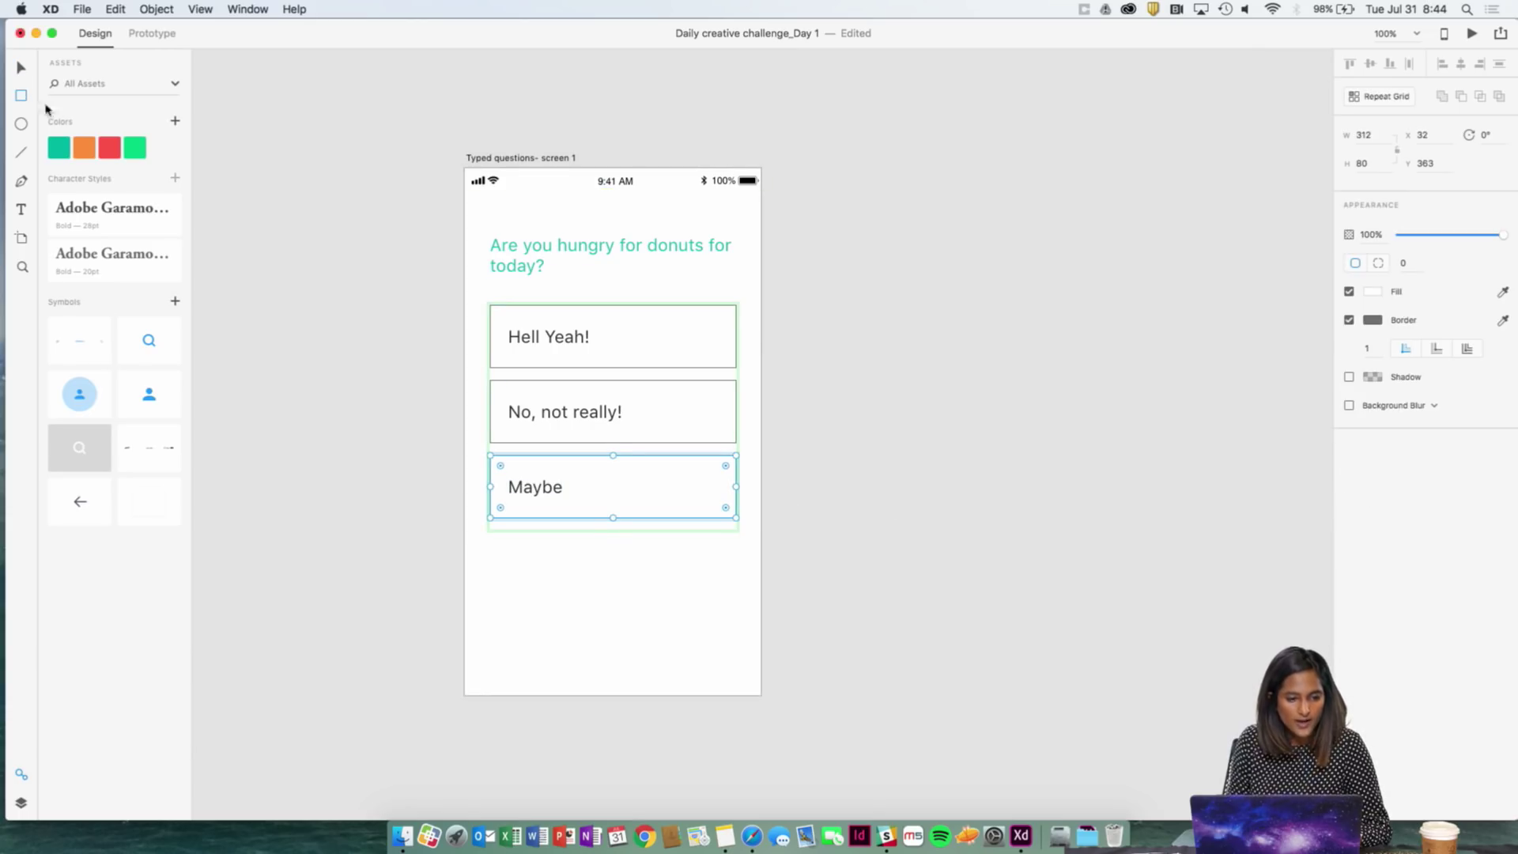
{"action": "left_click_drag", "start_coordinate": [466, 642], "coordinate": [761, 669]}
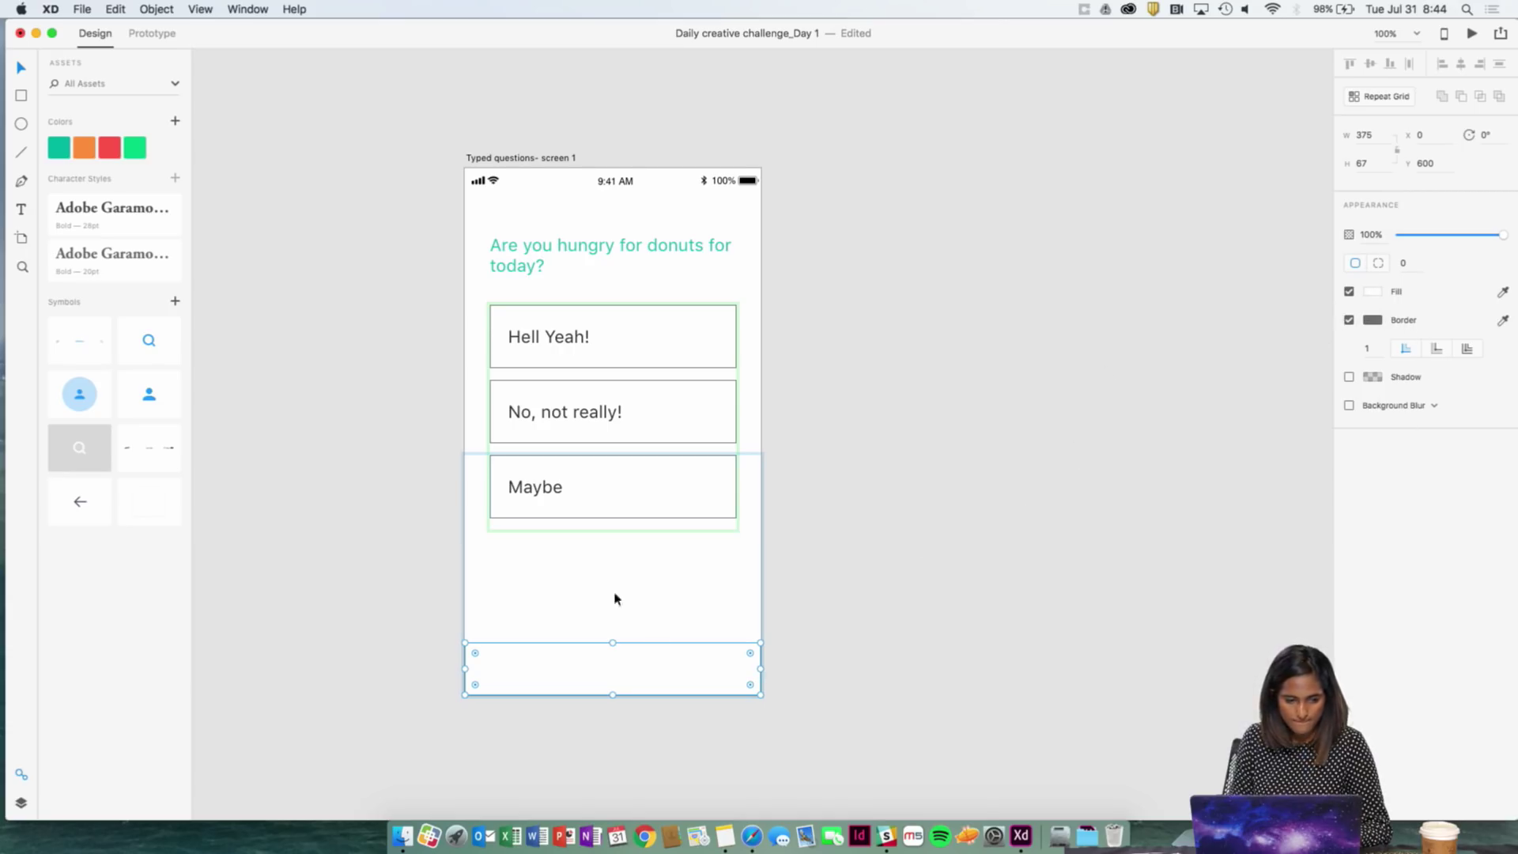
- Try to fill the bottom rectangle with the teal green asset color while it is still inside the Repeat Grid
{"action": "left_click", "coordinate": [1503, 292]}
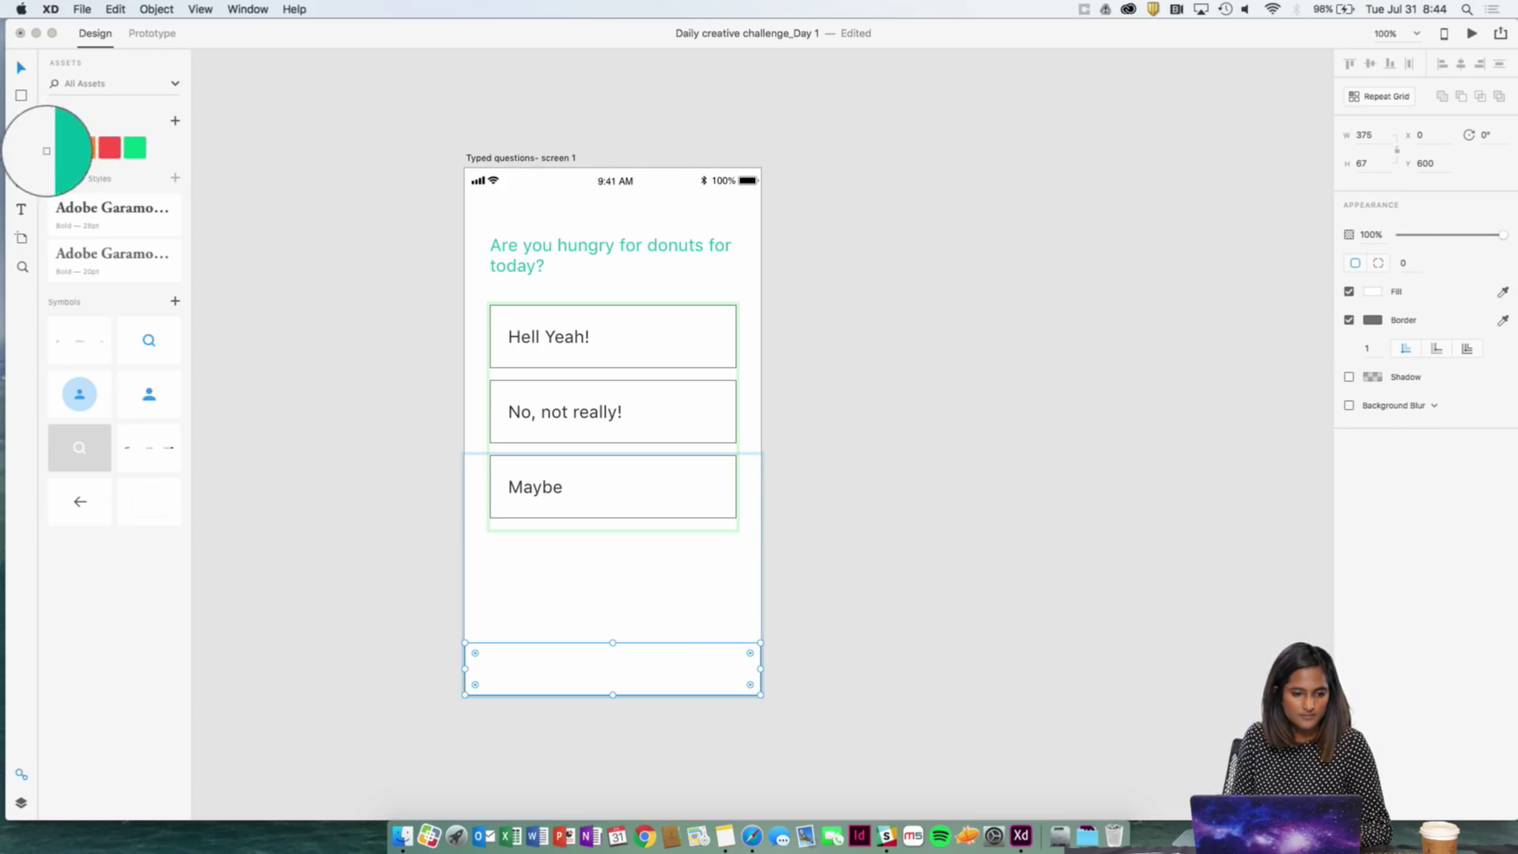
{"action": "left_click", "coordinate": [52, 154]}
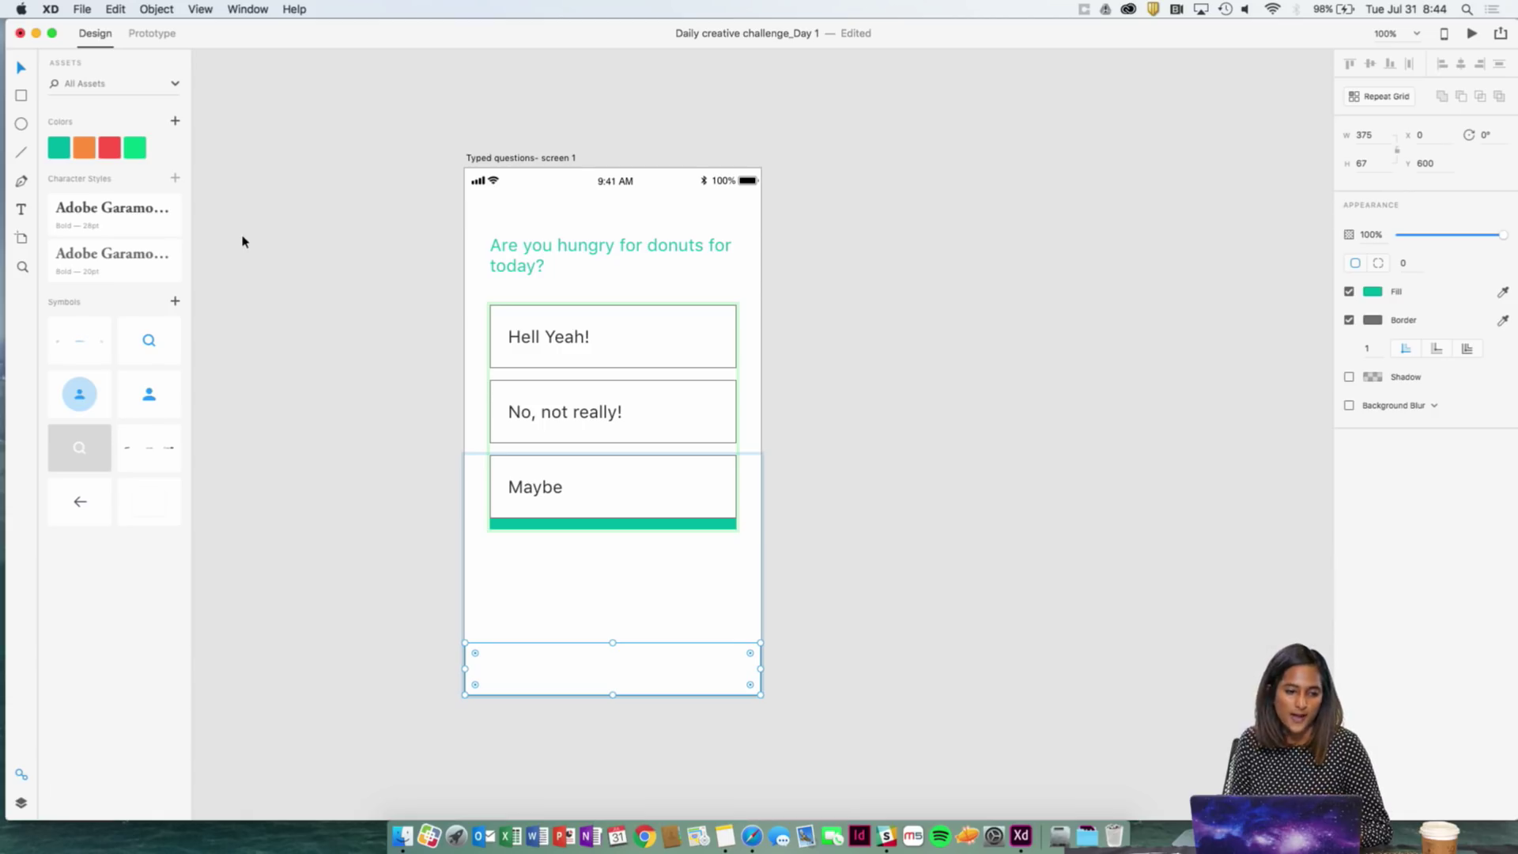
{"action": "left_click", "coordinate": [808, 640]}
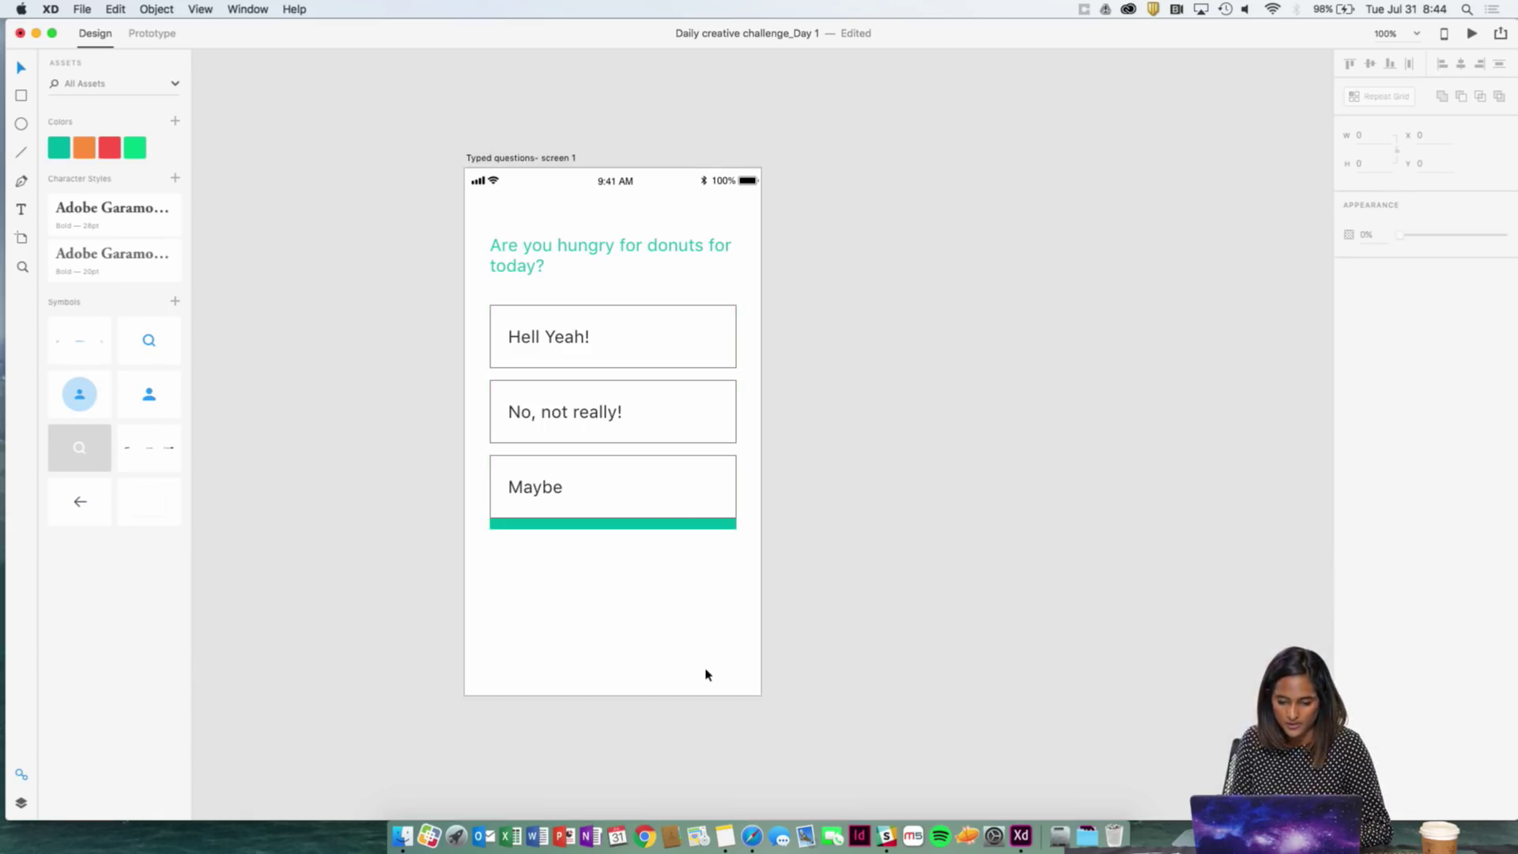
{"action": "left_click", "coordinate": [635, 673]}
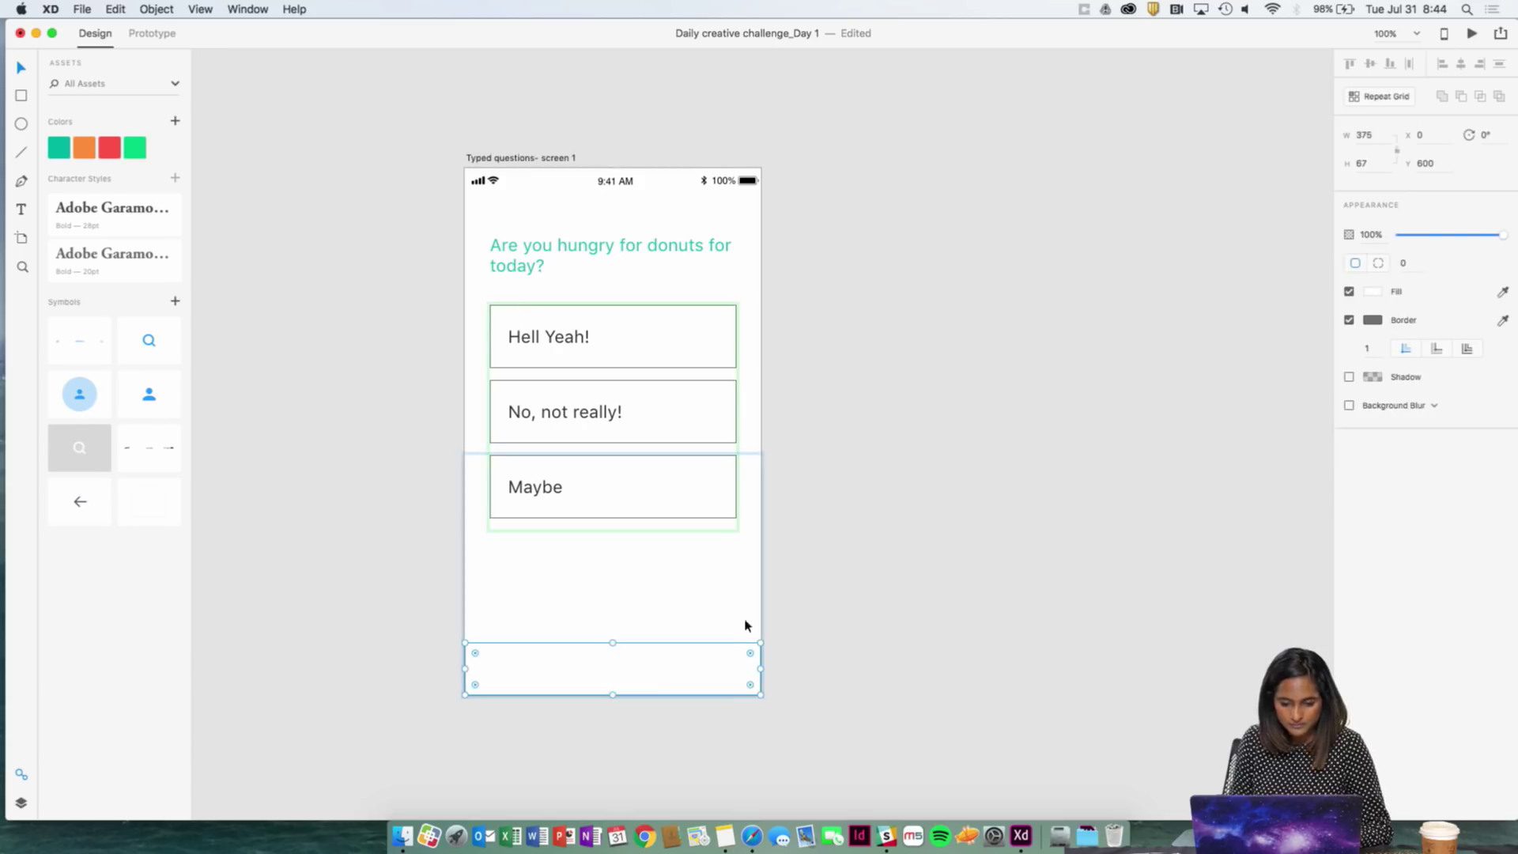
- Give the bottom rectangle, taken out of the Repeat Grid, the teal green asset color as fill and no border
{"action": "key", "text": "Escape"}
{"action": "left_click", "coordinate": [751, 651]}
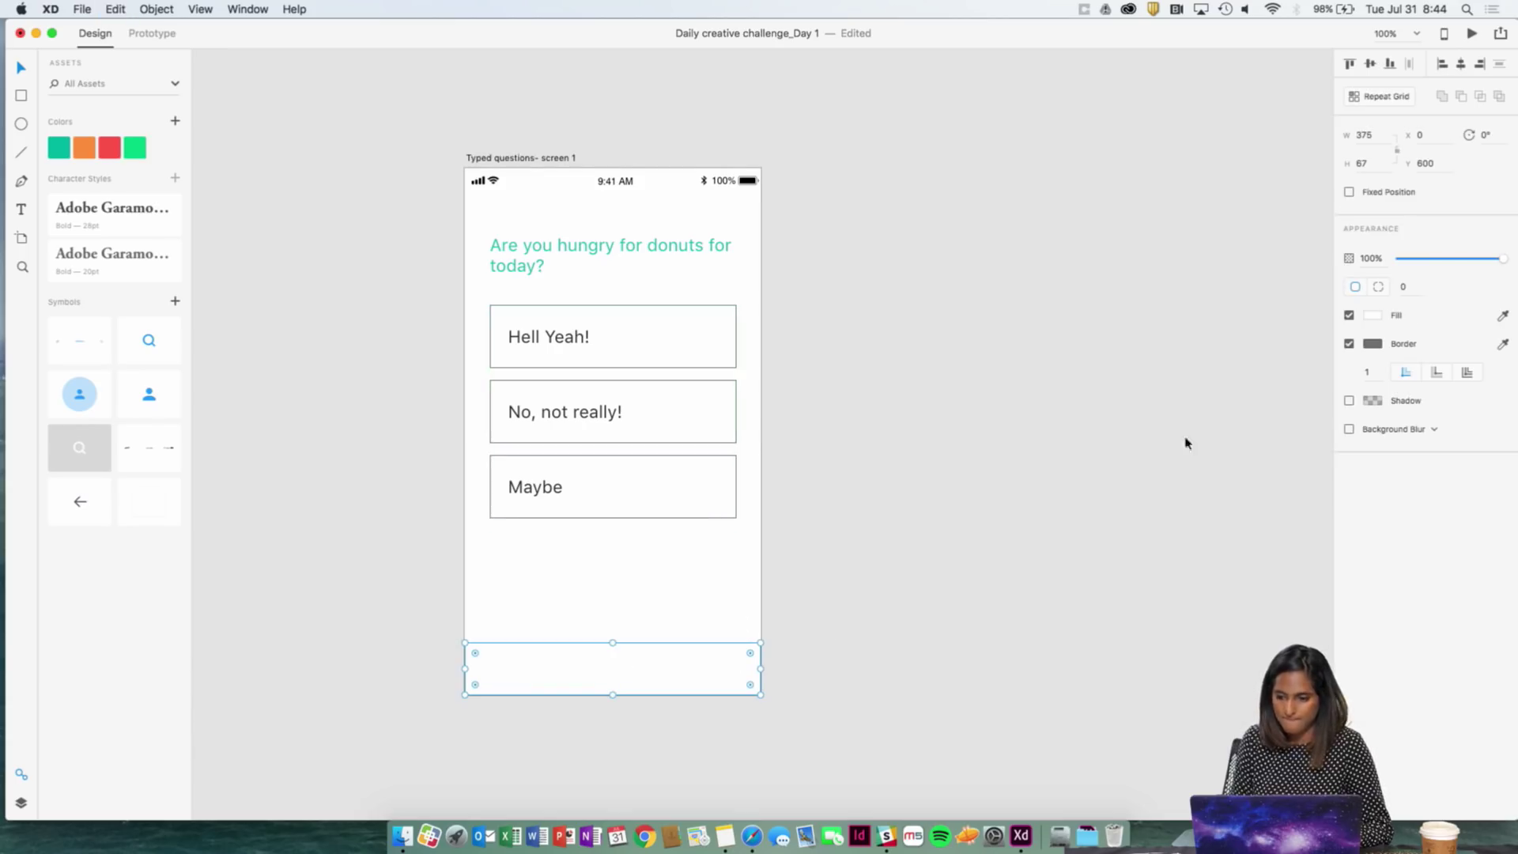
{"action": "left_click", "coordinate": [1503, 316]}
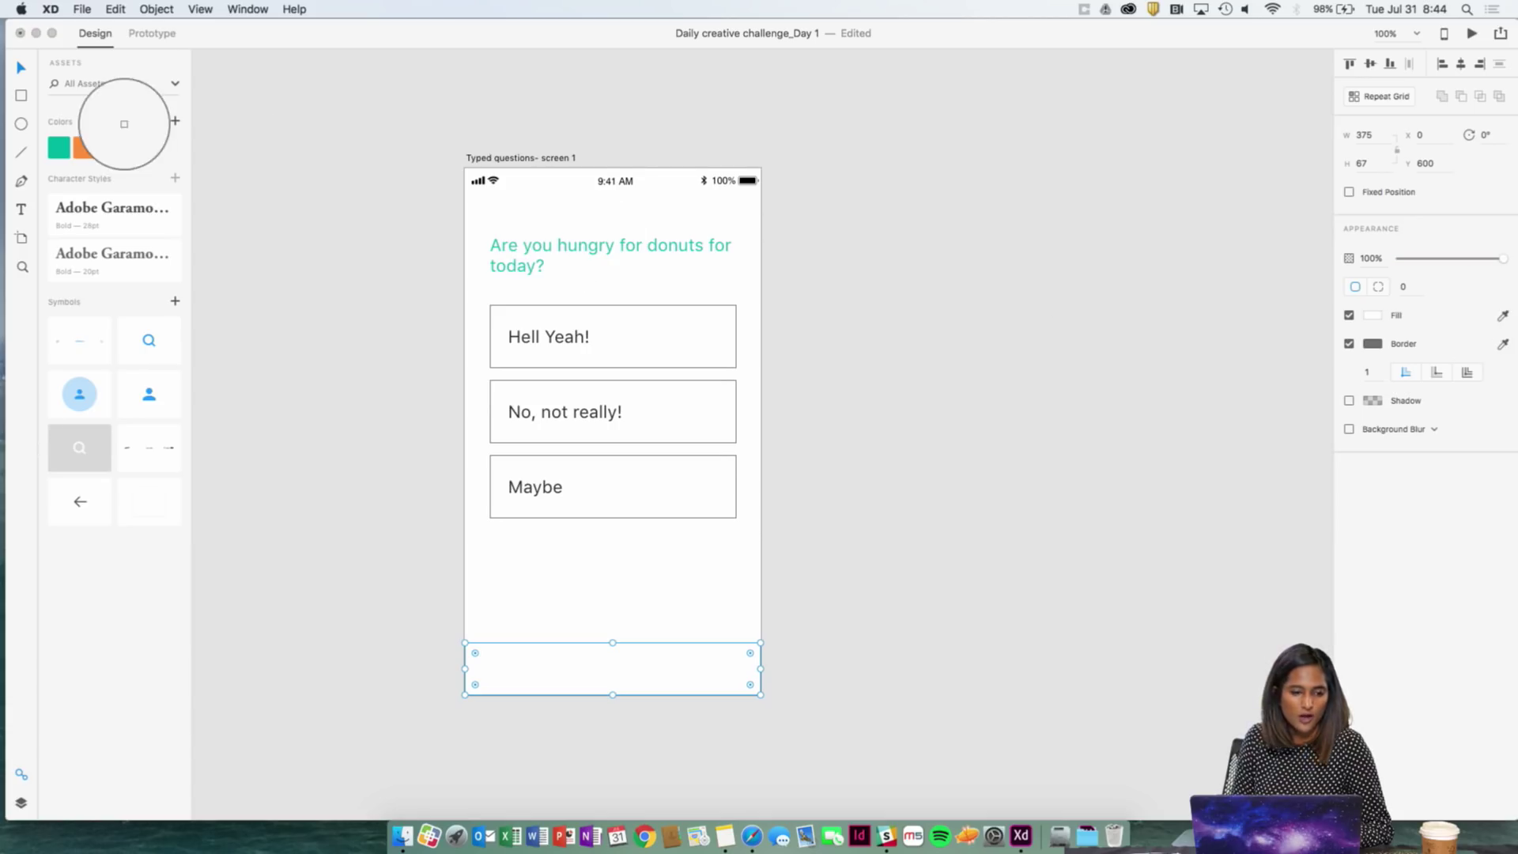
{"action": "left_click", "coordinate": [64, 146]}
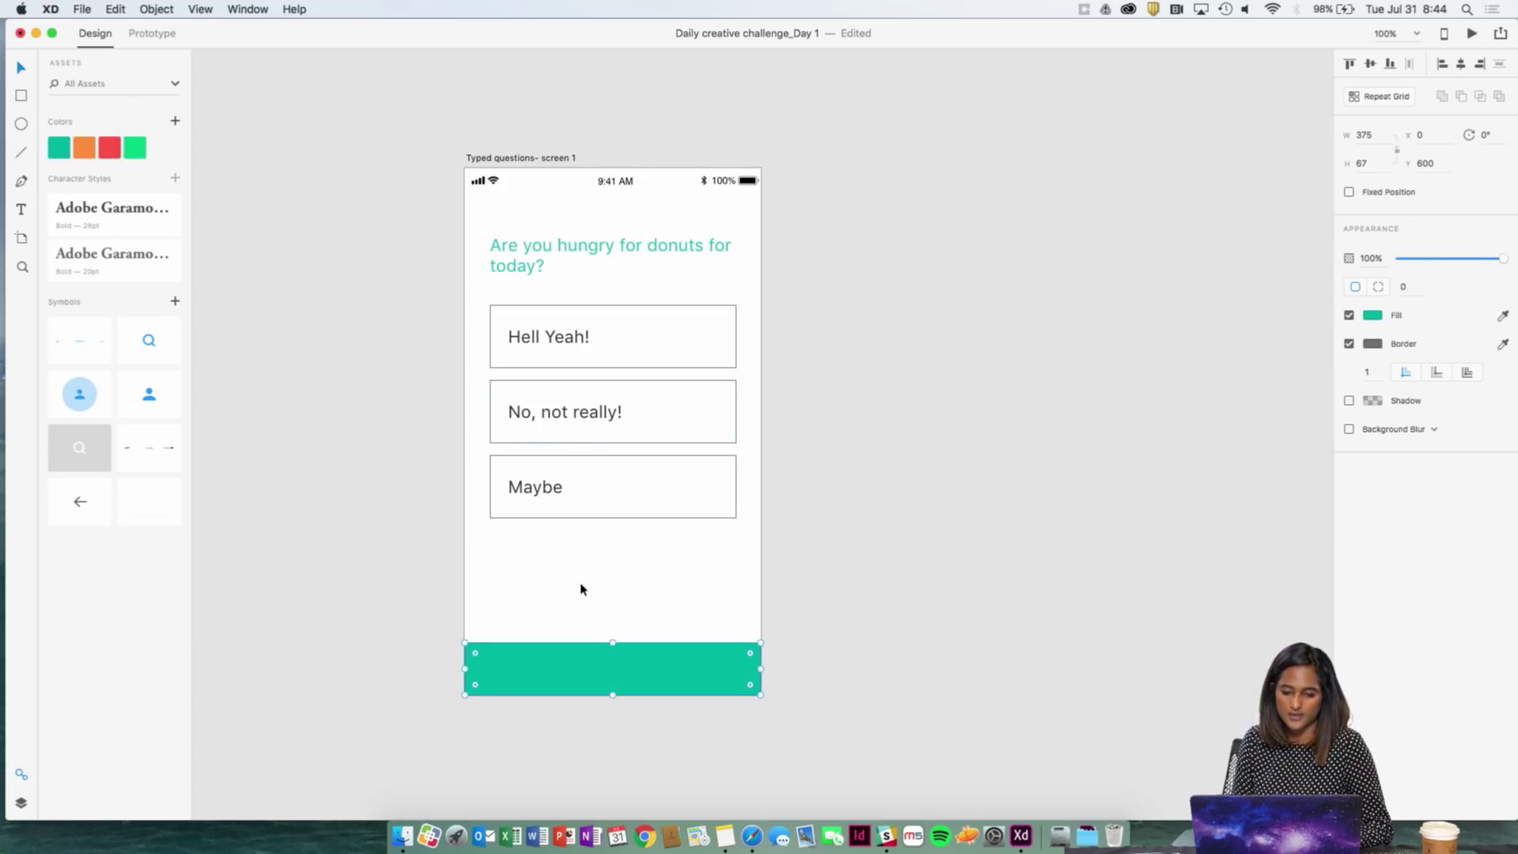
{"action": "left_click", "coordinate": [1349, 343]}
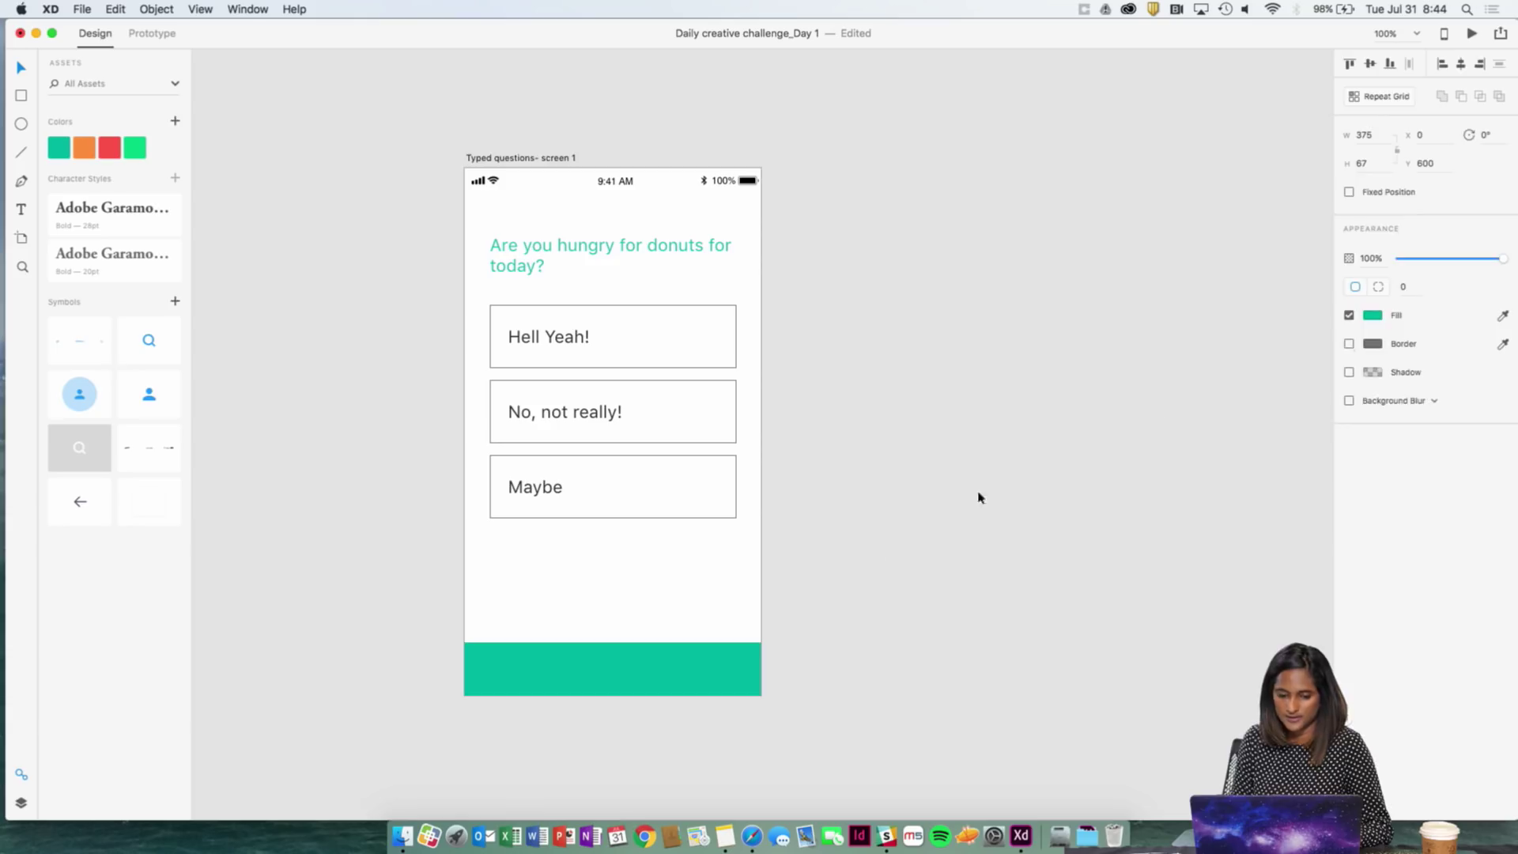
{"action": "left_click", "coordinate": [981, 498]}
- Add the text "Submit Vote" on the teal green bar at the bottom of the artboard
{"action": "left_click", "coordinate": [640, 665]}
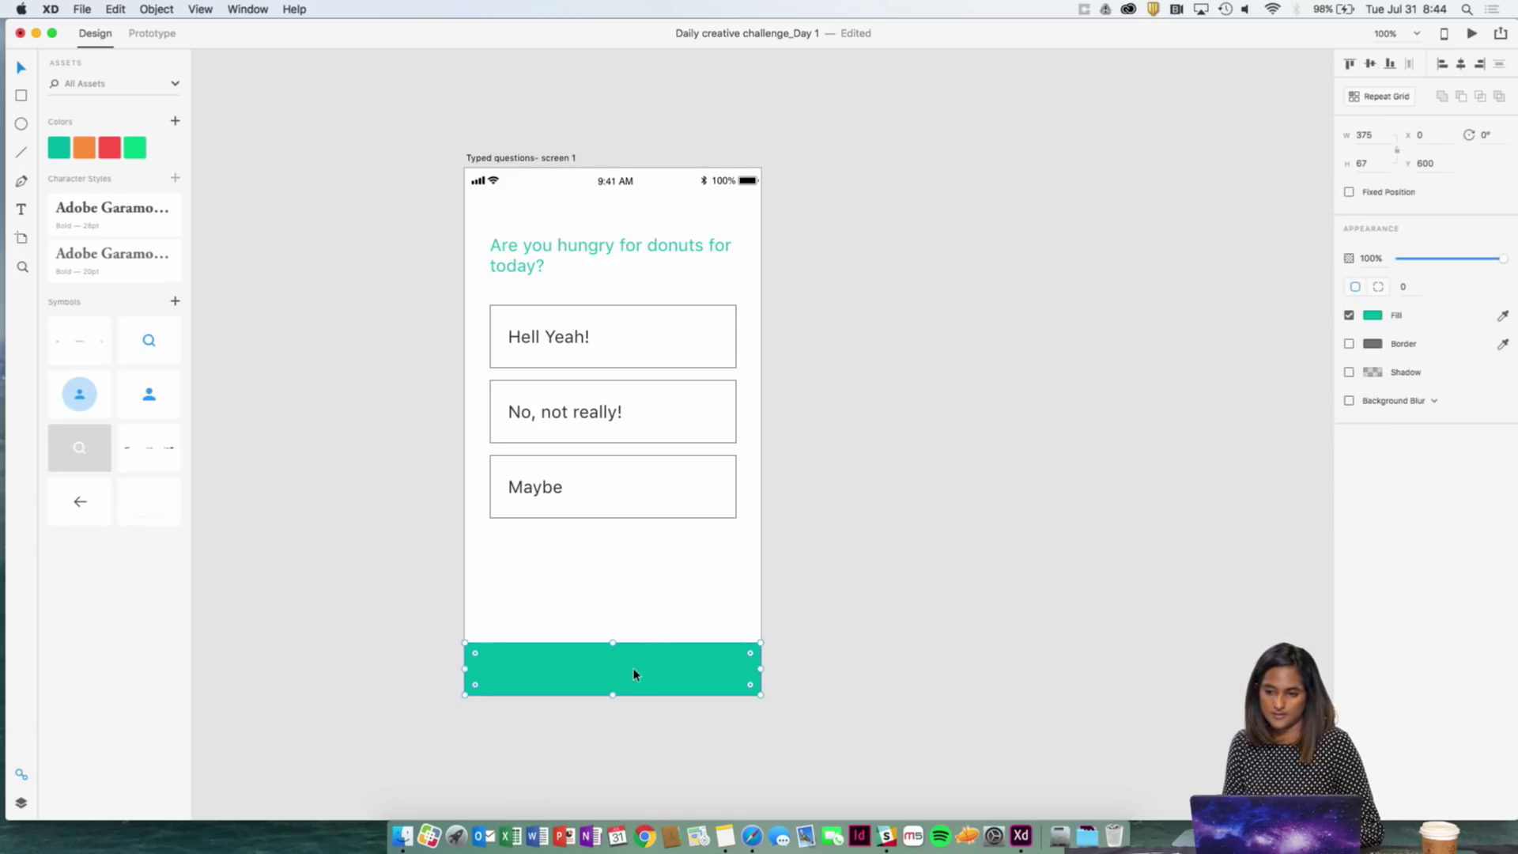
{"action": "key", "text": "t"}
{"action": "left_click", "coordinate": [577, 670]}
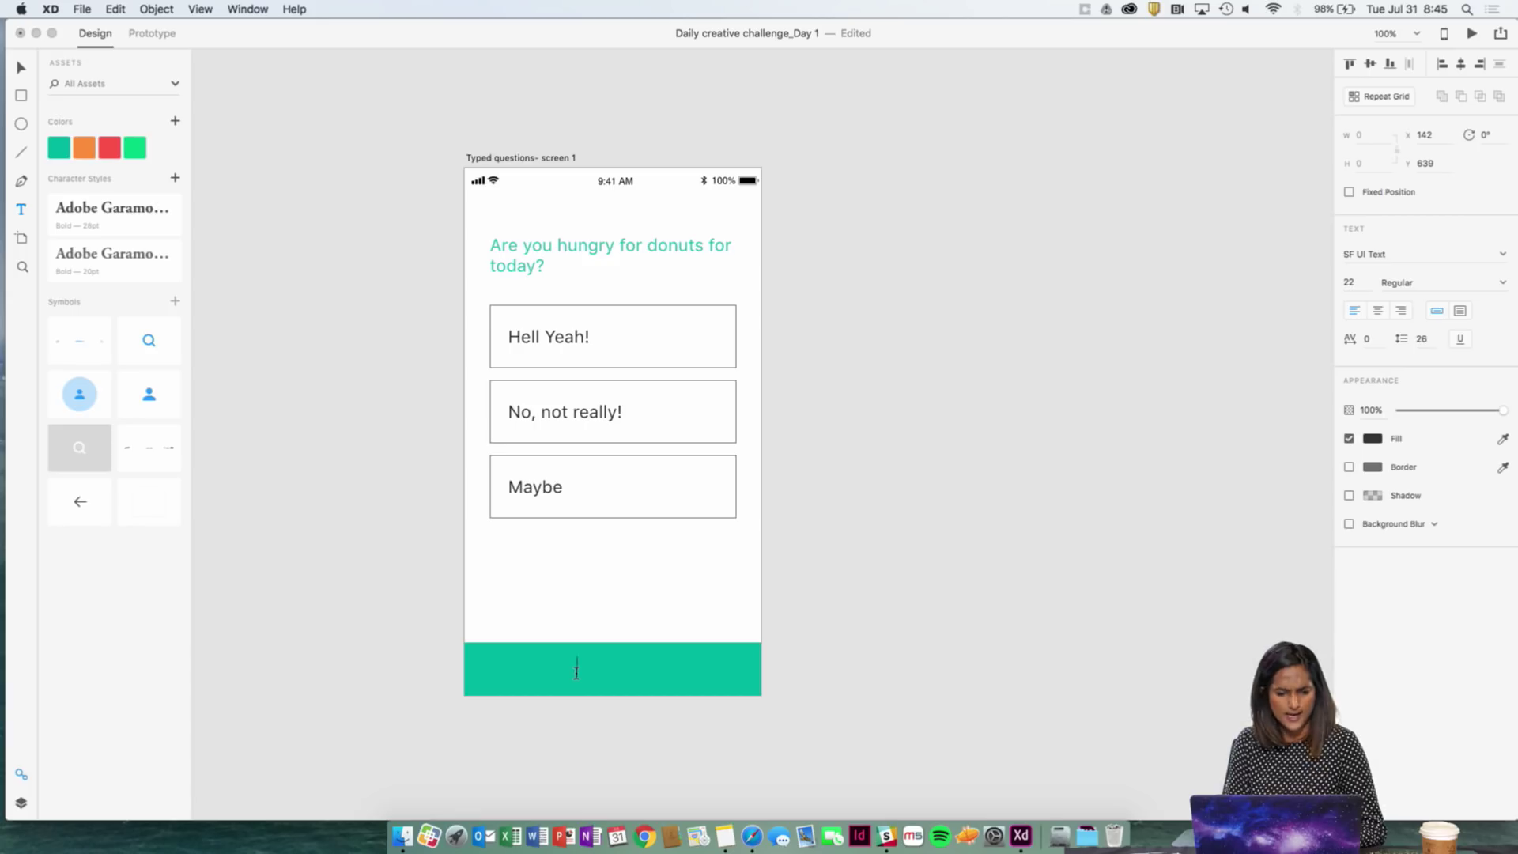
{"action": "type", "text": "S"}
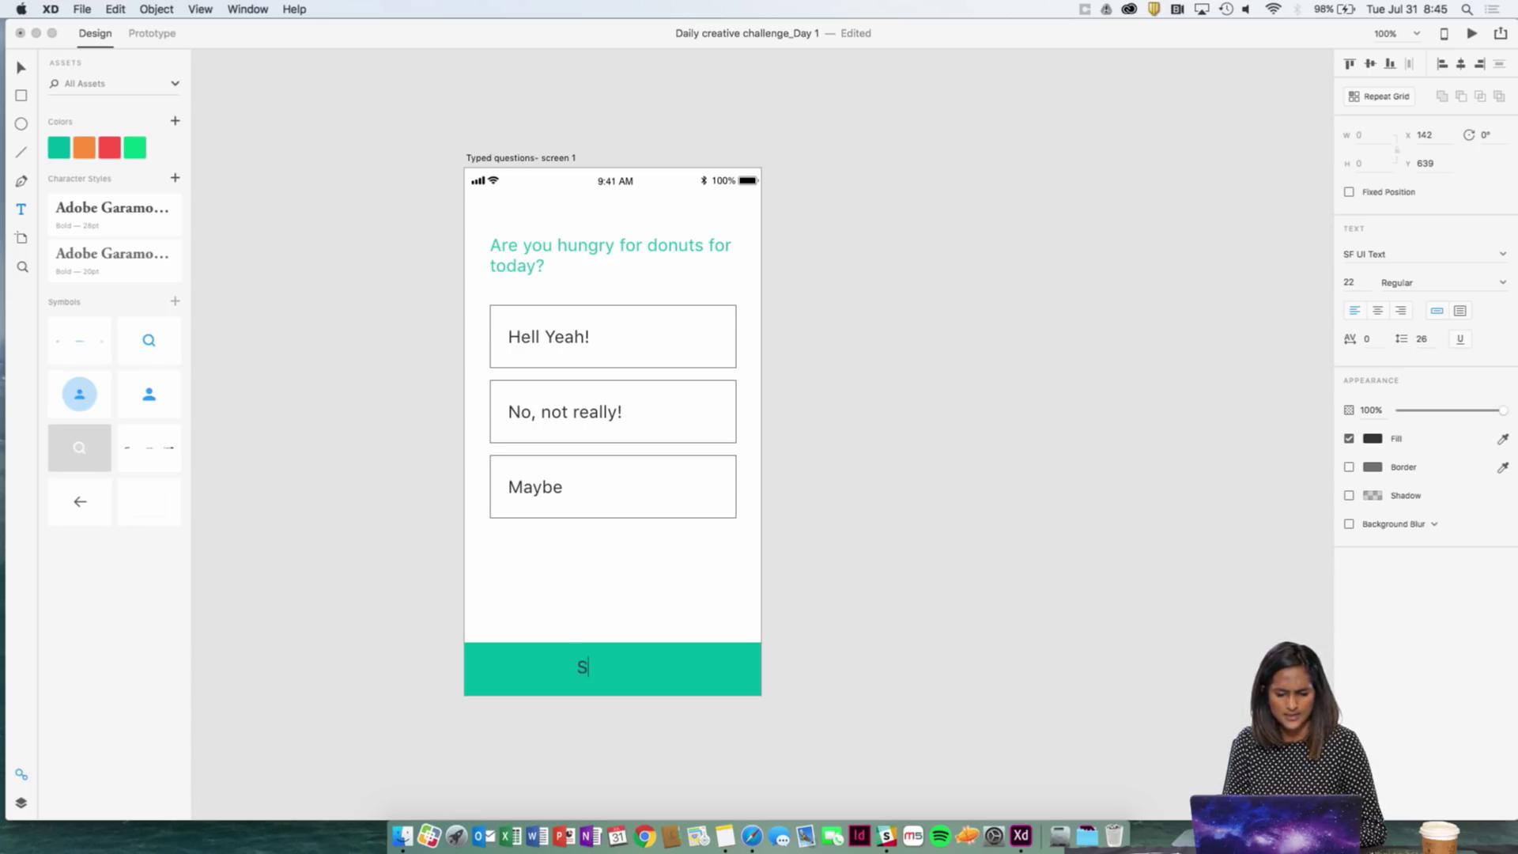
{"action": "type", "text": "ubmite V"}
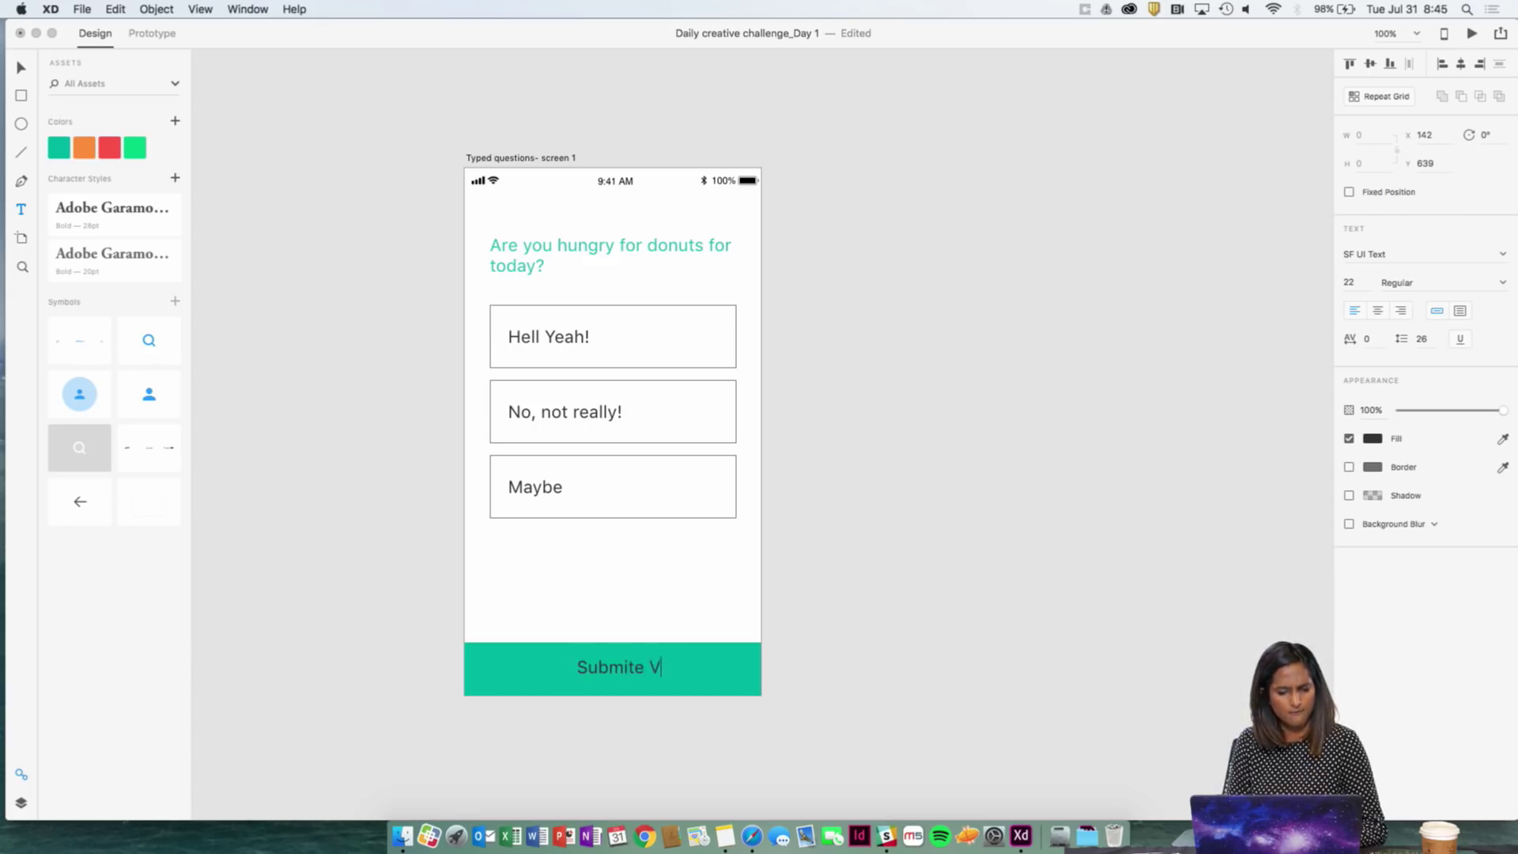
{"action": "type", "text": "ote"}
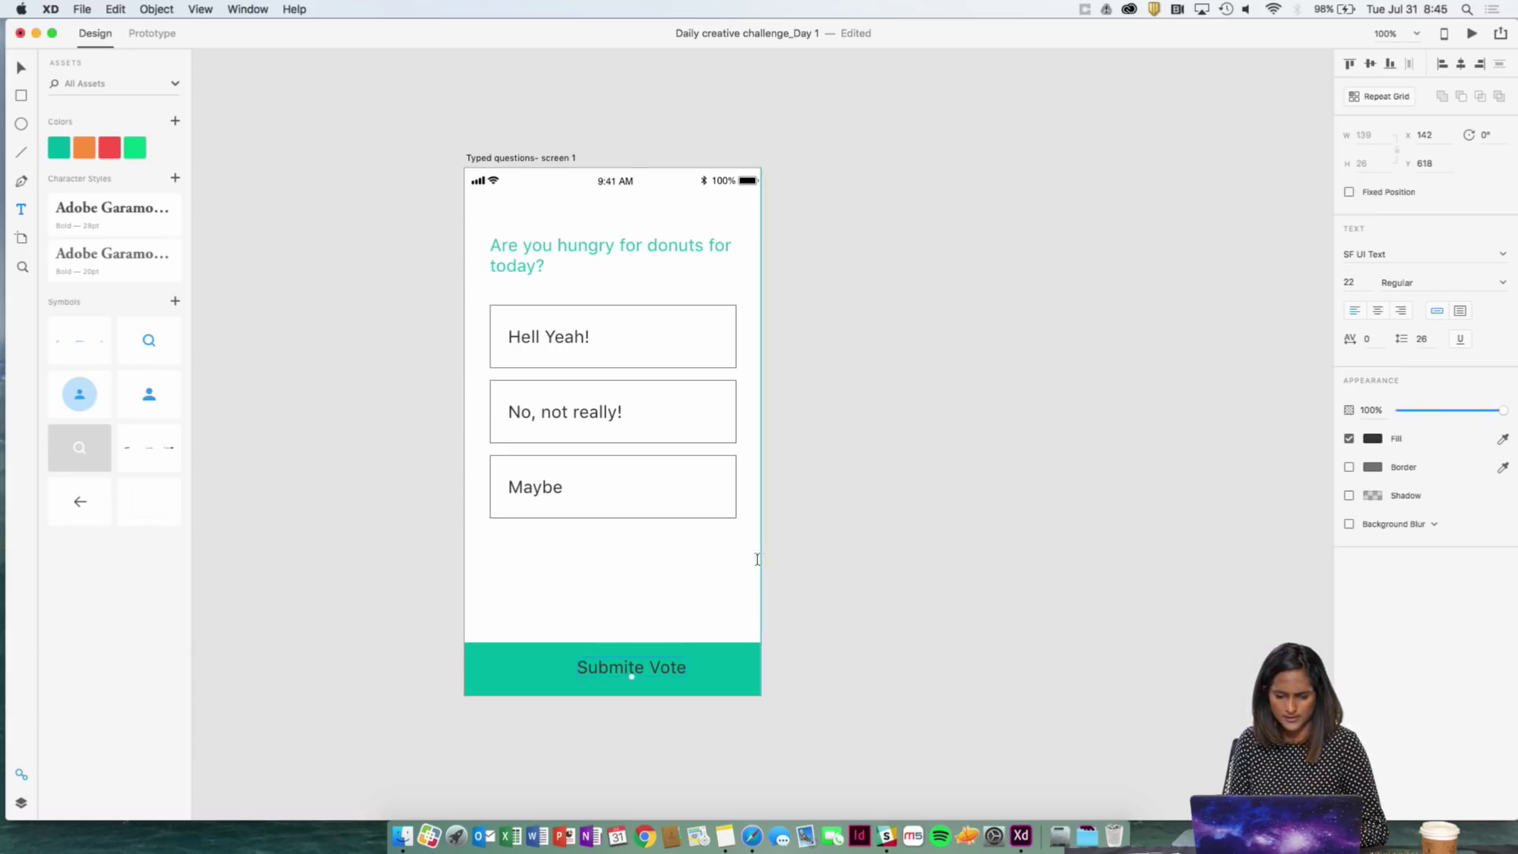
{"action": "key", "text": "Escape"}
{"action": "double_click", "coordinate": [647, 671]}
{"action": "left_click", "coordinate": [646, 671]}
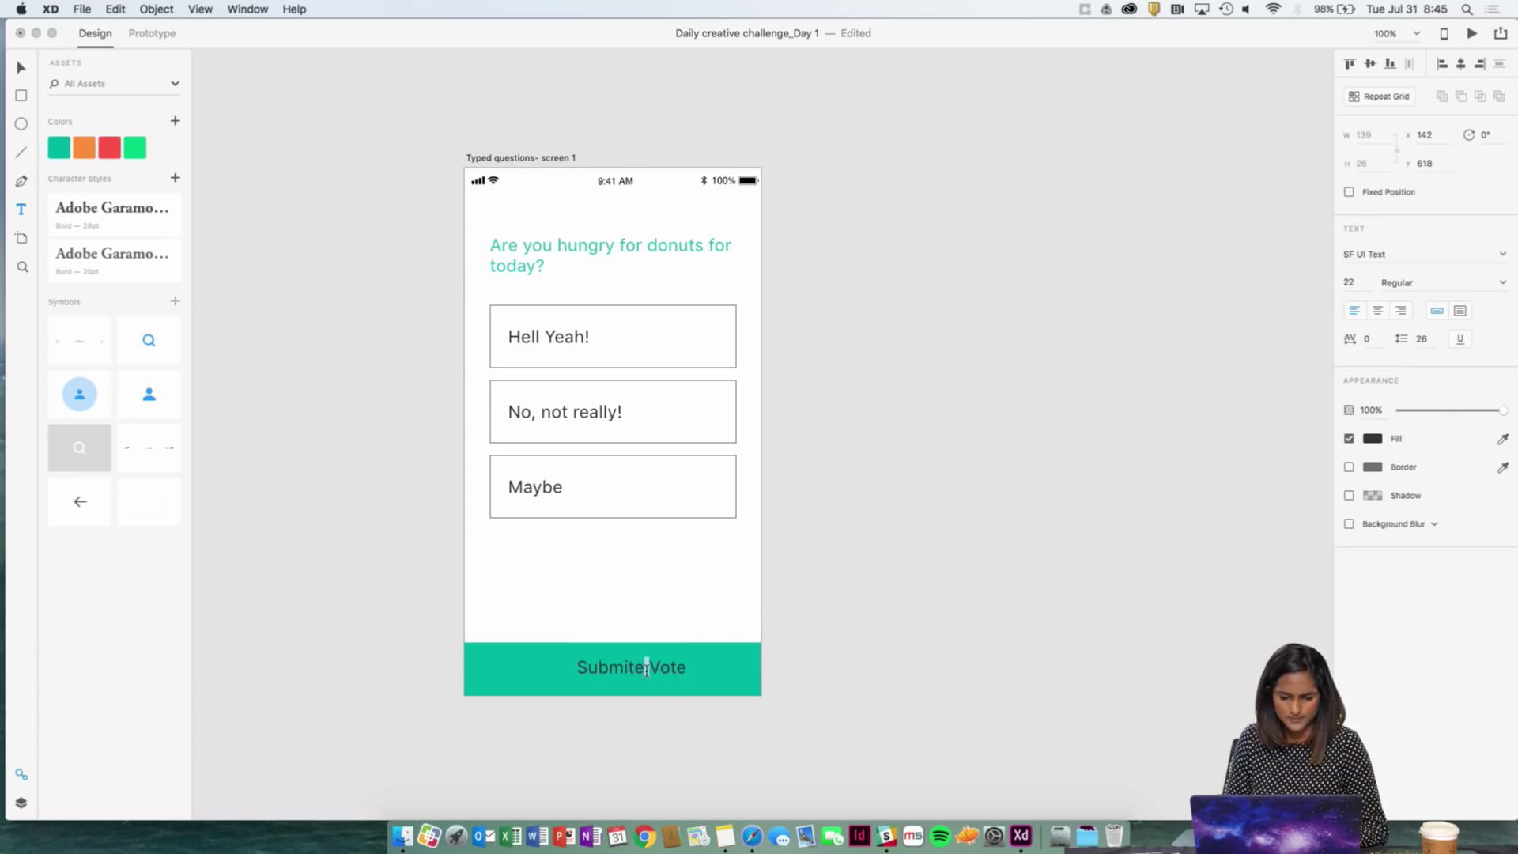
{"action": "key", "text": "BackSpace"}
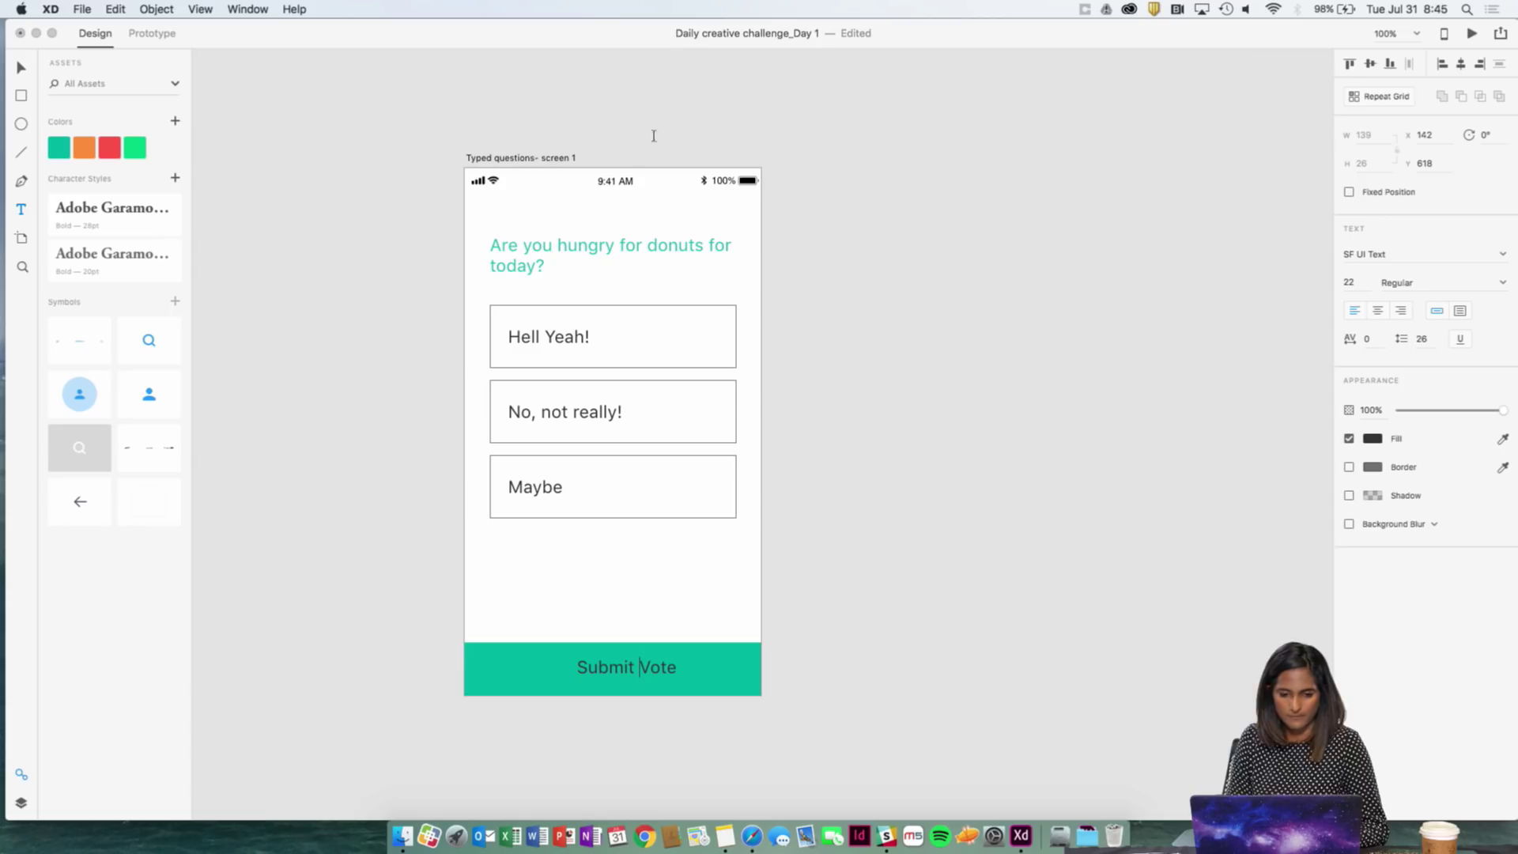
{"action": "left_click", "coordinate": [431, 156]}
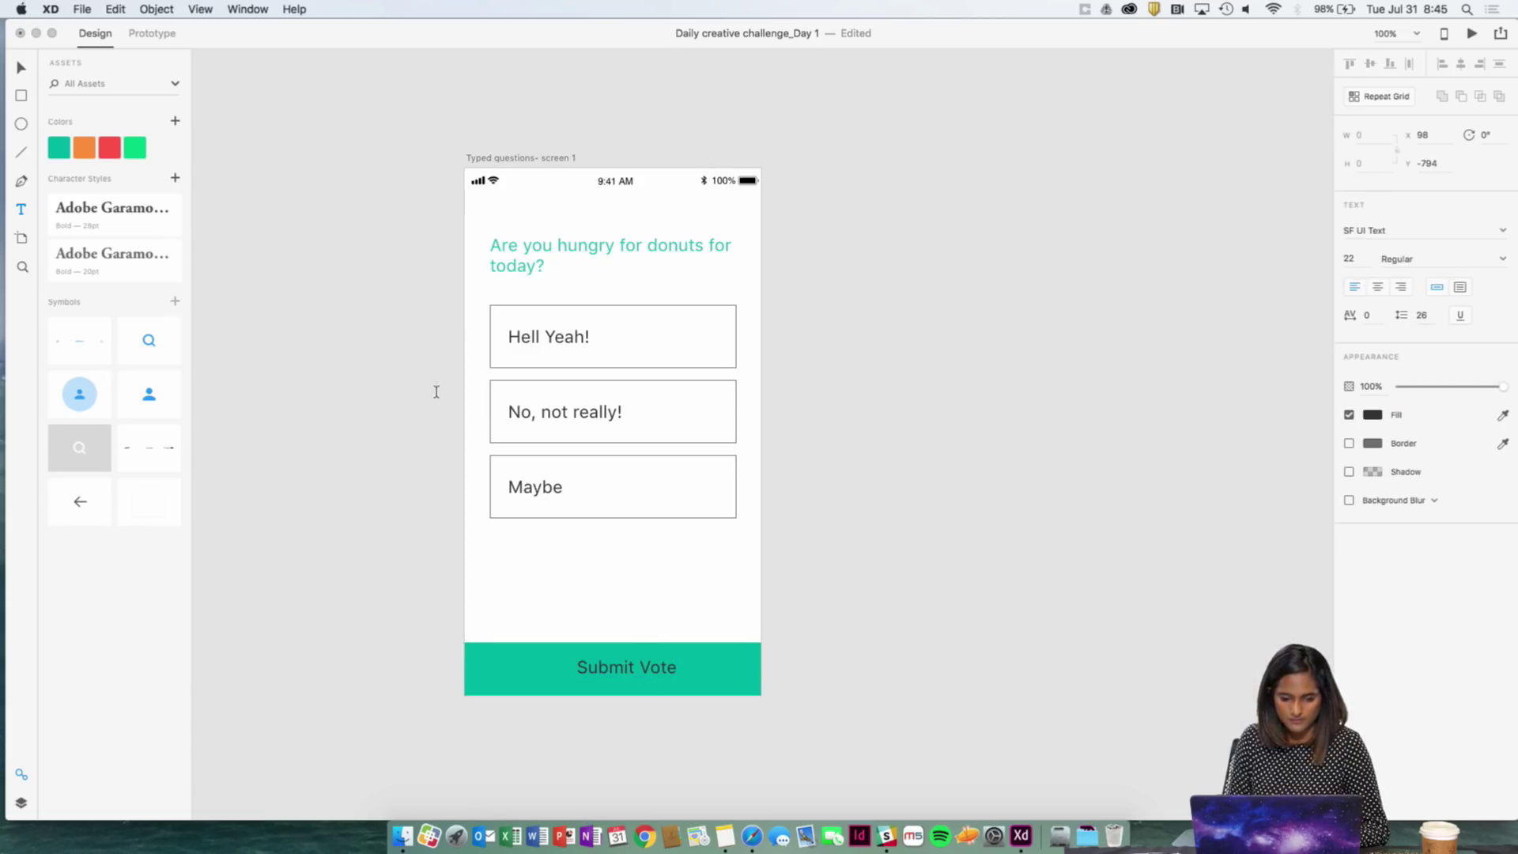
- Center the "Submit Vote" text horizontally and vertically within the teal green bar
{"action": "left_click", "coordinate": [17, 68]}
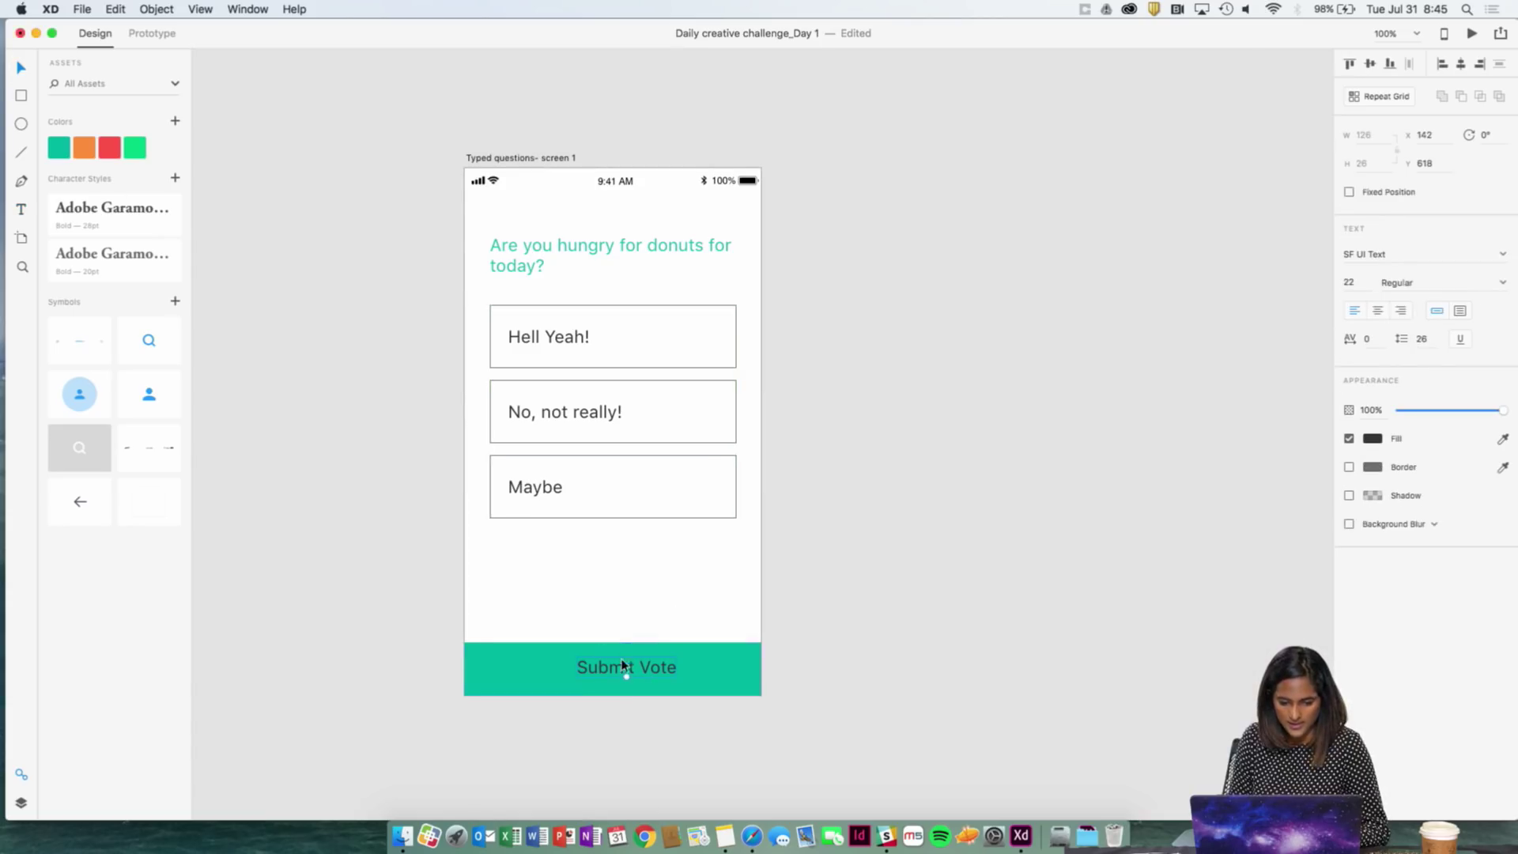
{"action": "left_click_drag", "start_coordinate": [624, 668], "coordinate": [605, 662]}
{"action": "left_click", "coordinate": [713, 661], "text": "shift"}
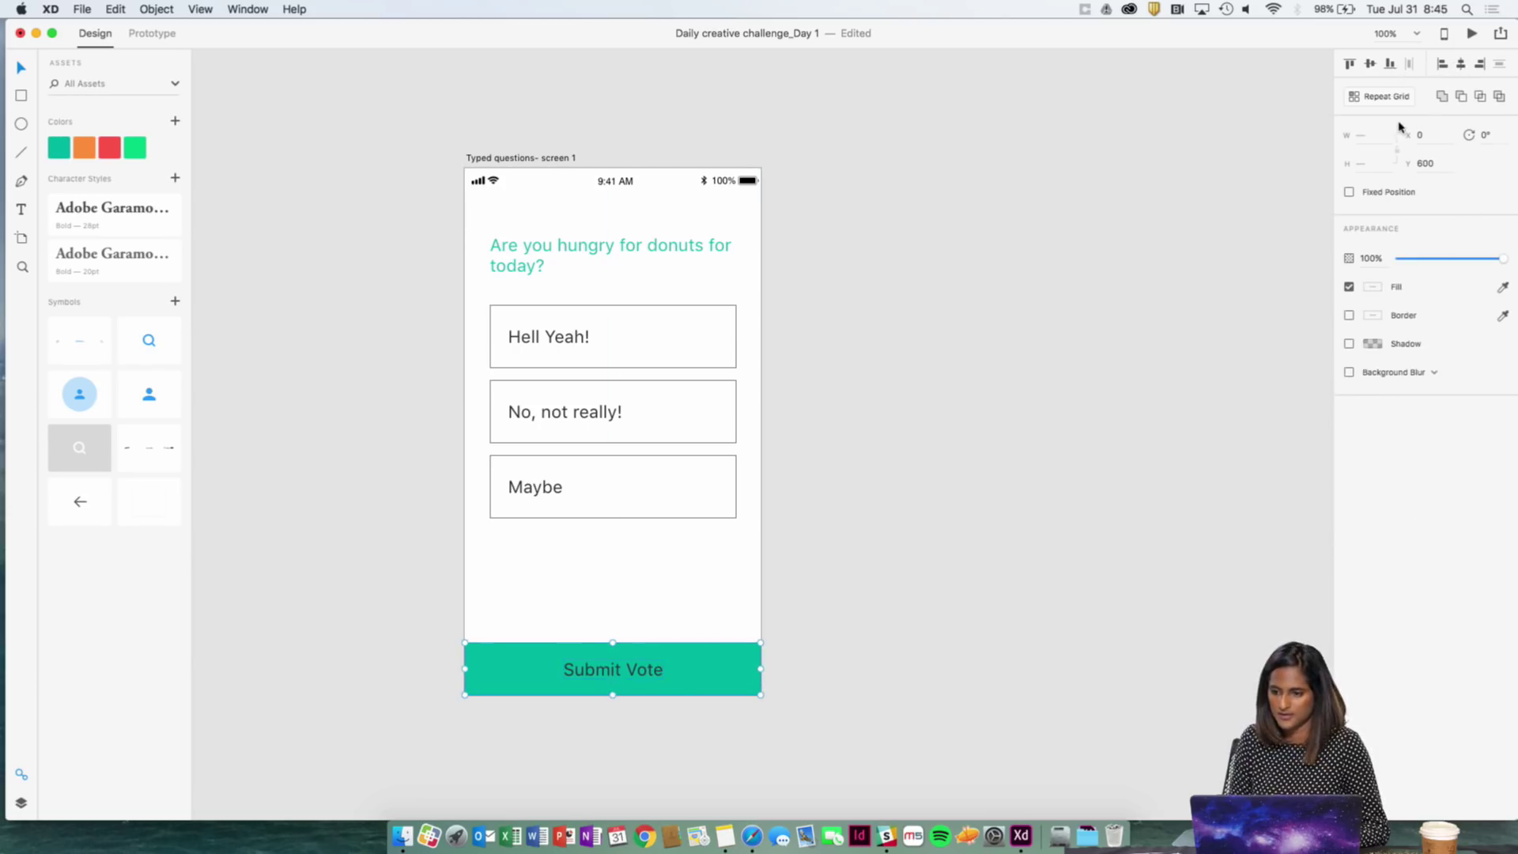
{"action": "left_click", "coordinate": [1040, 361]}
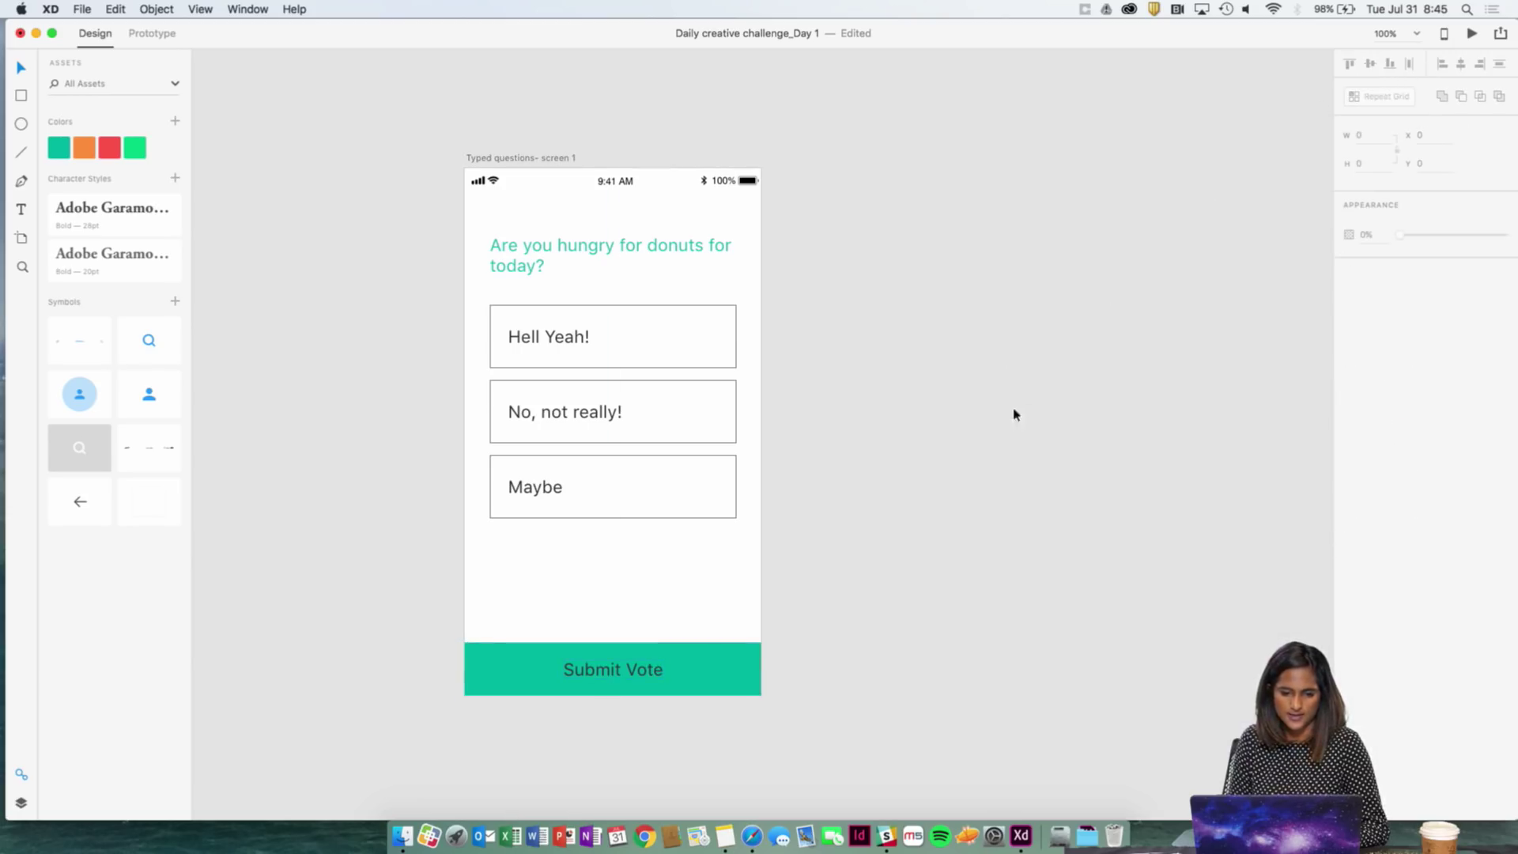
- Duplicate the "Typed questions- screen 1" artboard beside the original
{"action": "scroll", "coordinate": [997, 407], "scroll_direction": "right", "scroll_amount": 5}
{"action": "left_click", "coordinate": [633, 341]}
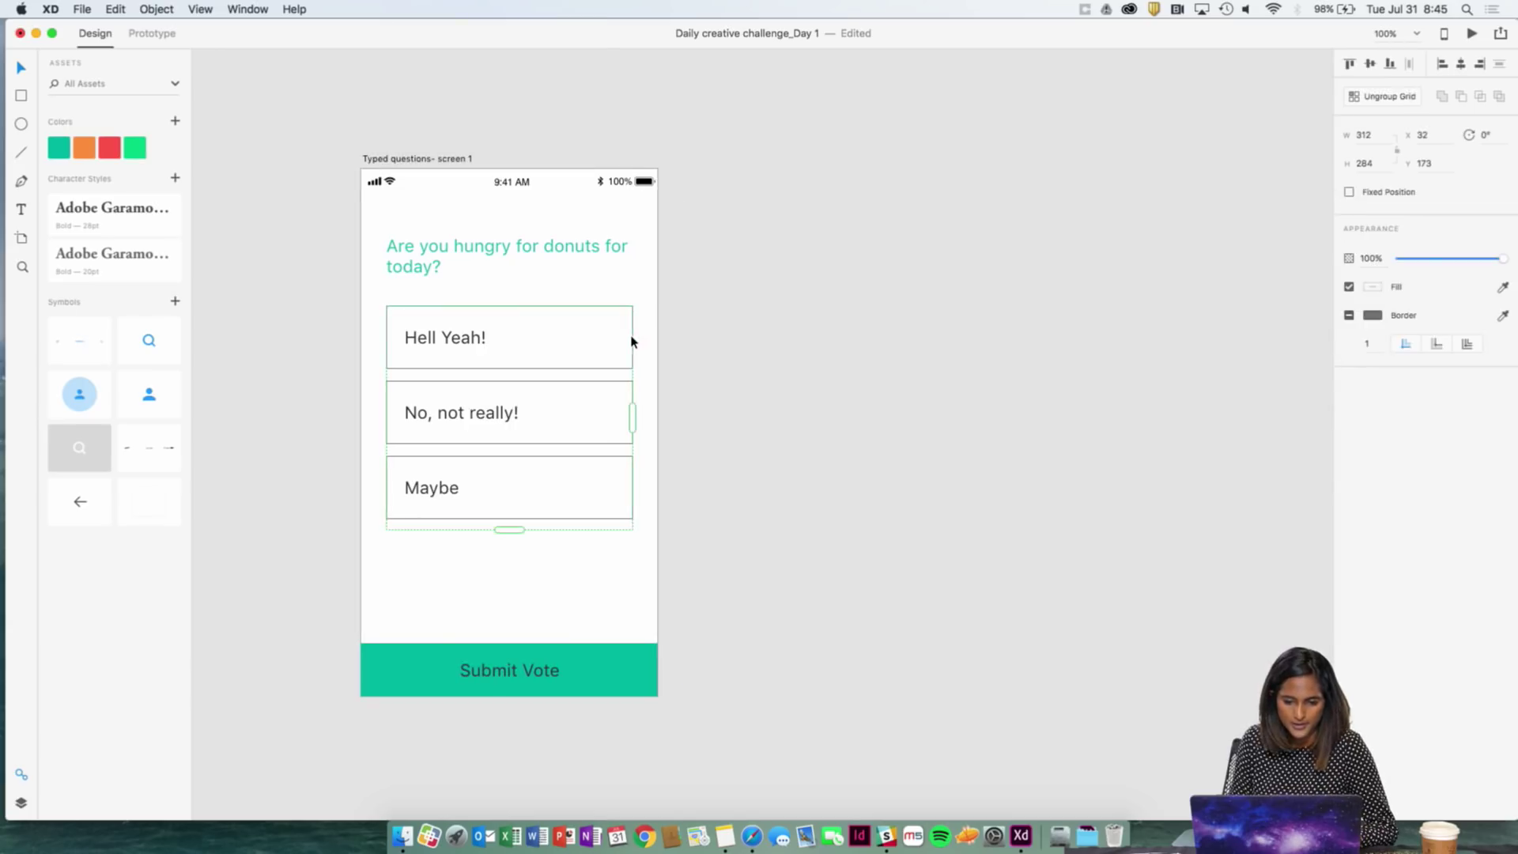
{"action": "left_click", "coordinate": [617, 111]}
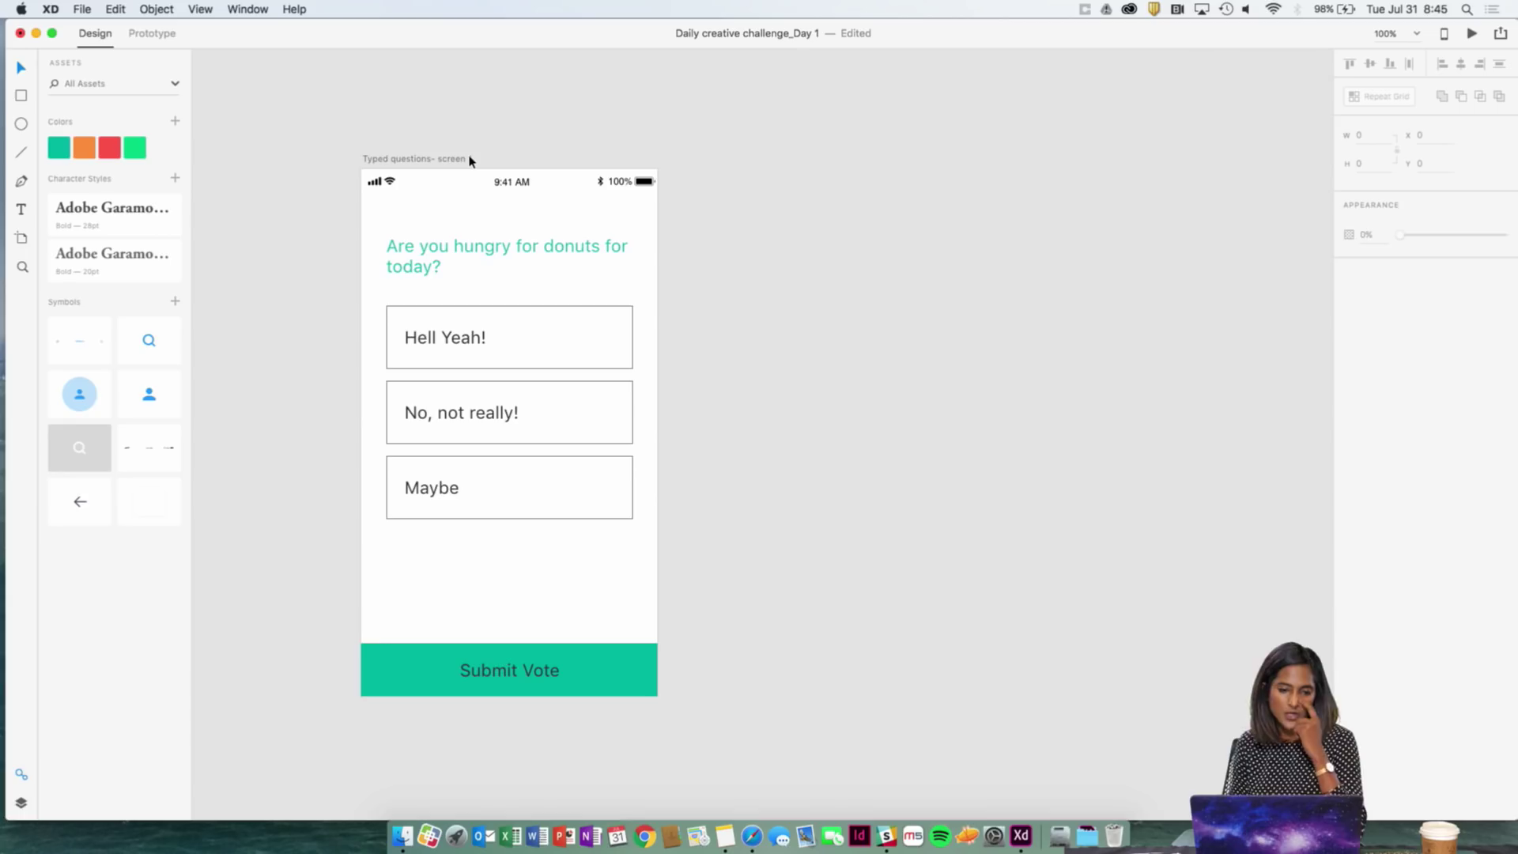
{"action": "left_click", "coordinate": [448, 159]}
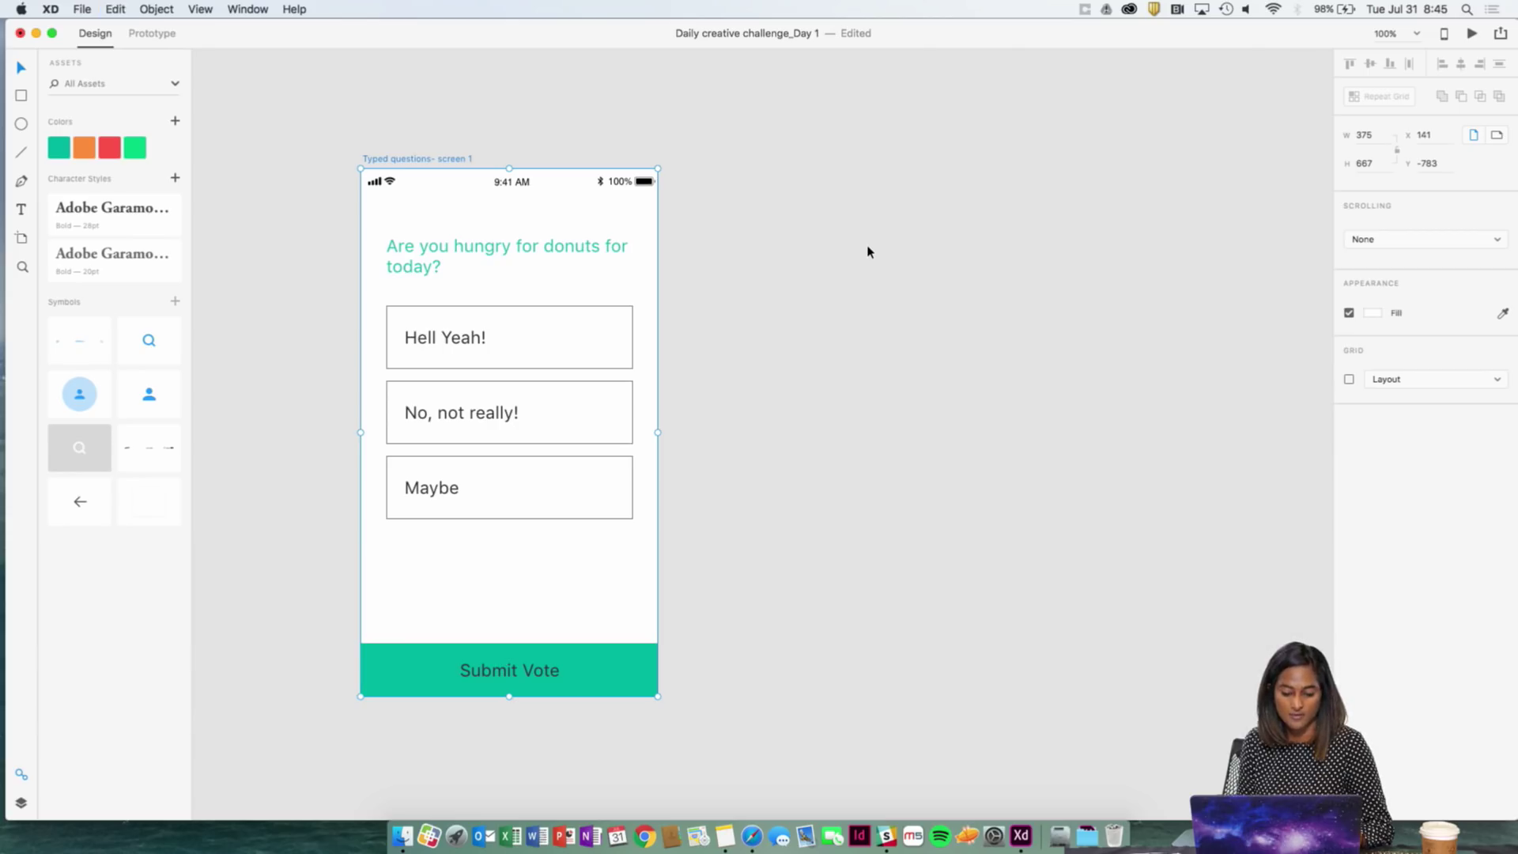
{"action": "key", "text": "super+d"}
{"action": "left_click", "coordinate": [820, 128]}
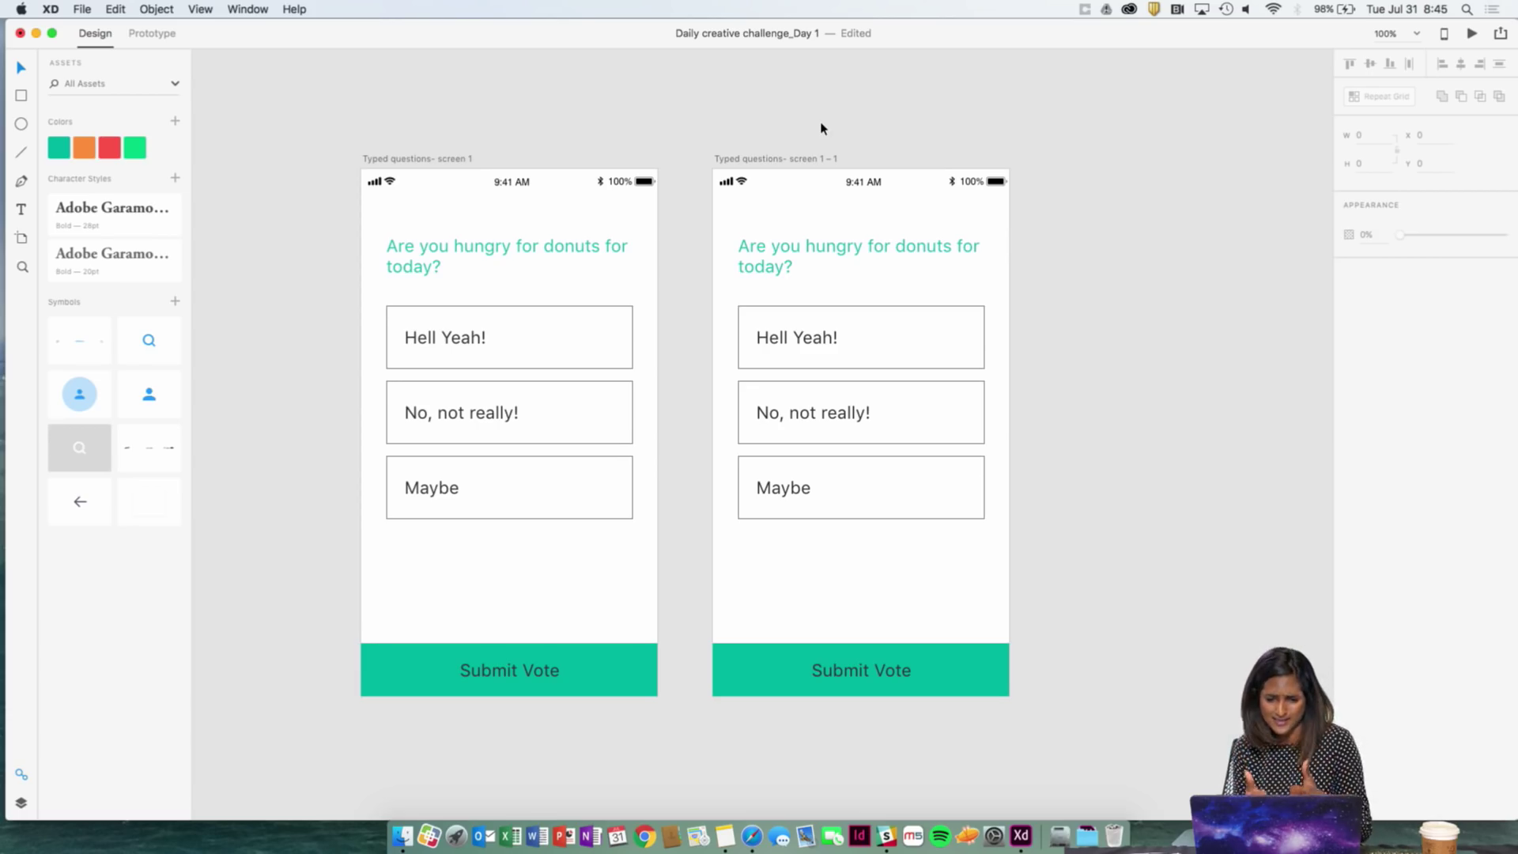
- Delete the question text, the answer Repeat Grid and the "Submit Vote" bar from the duplicated artboard, keeping its status bar
{"action": "scroll", "coordinate": [809, 155], "scroll_direction": "right", "scroll_amount": 3}
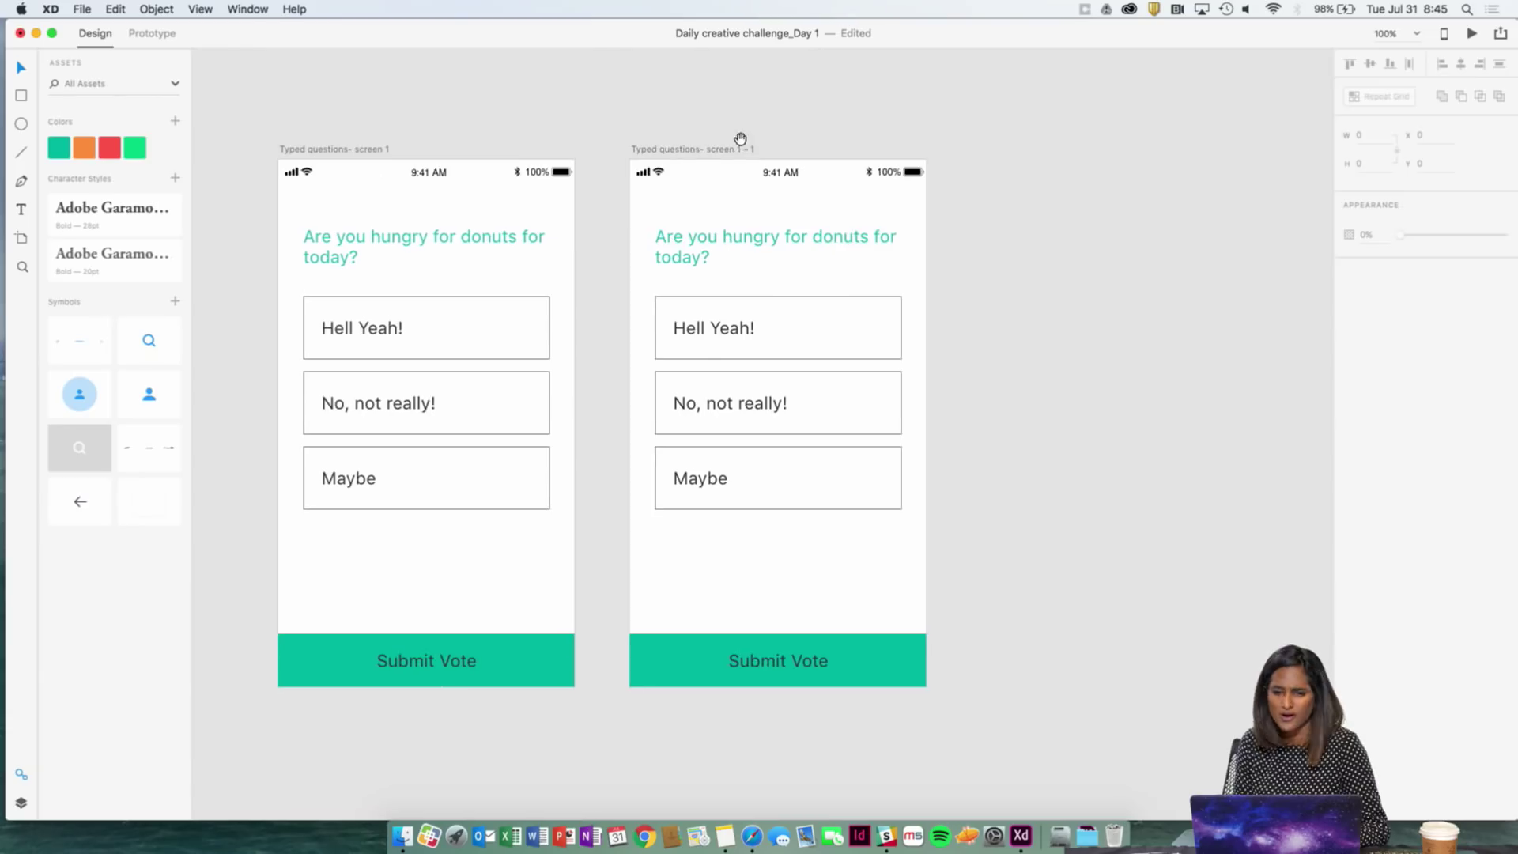
{"action": "left_click", "coordinate": [687, 252]}
{"action": "key", "text": "super+r"}
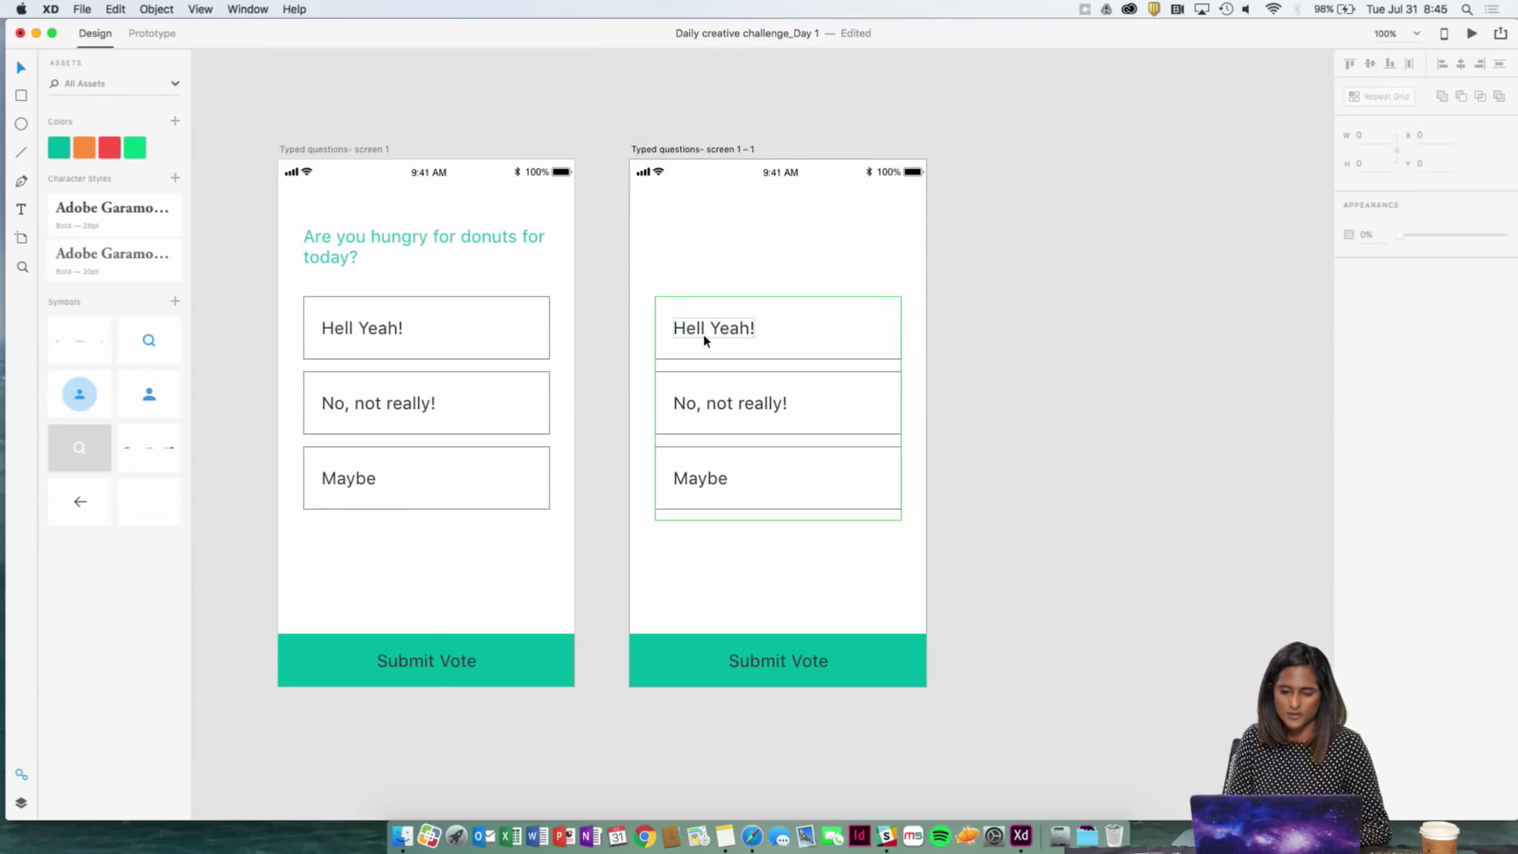
{"action": "key", "text": "Delete"}
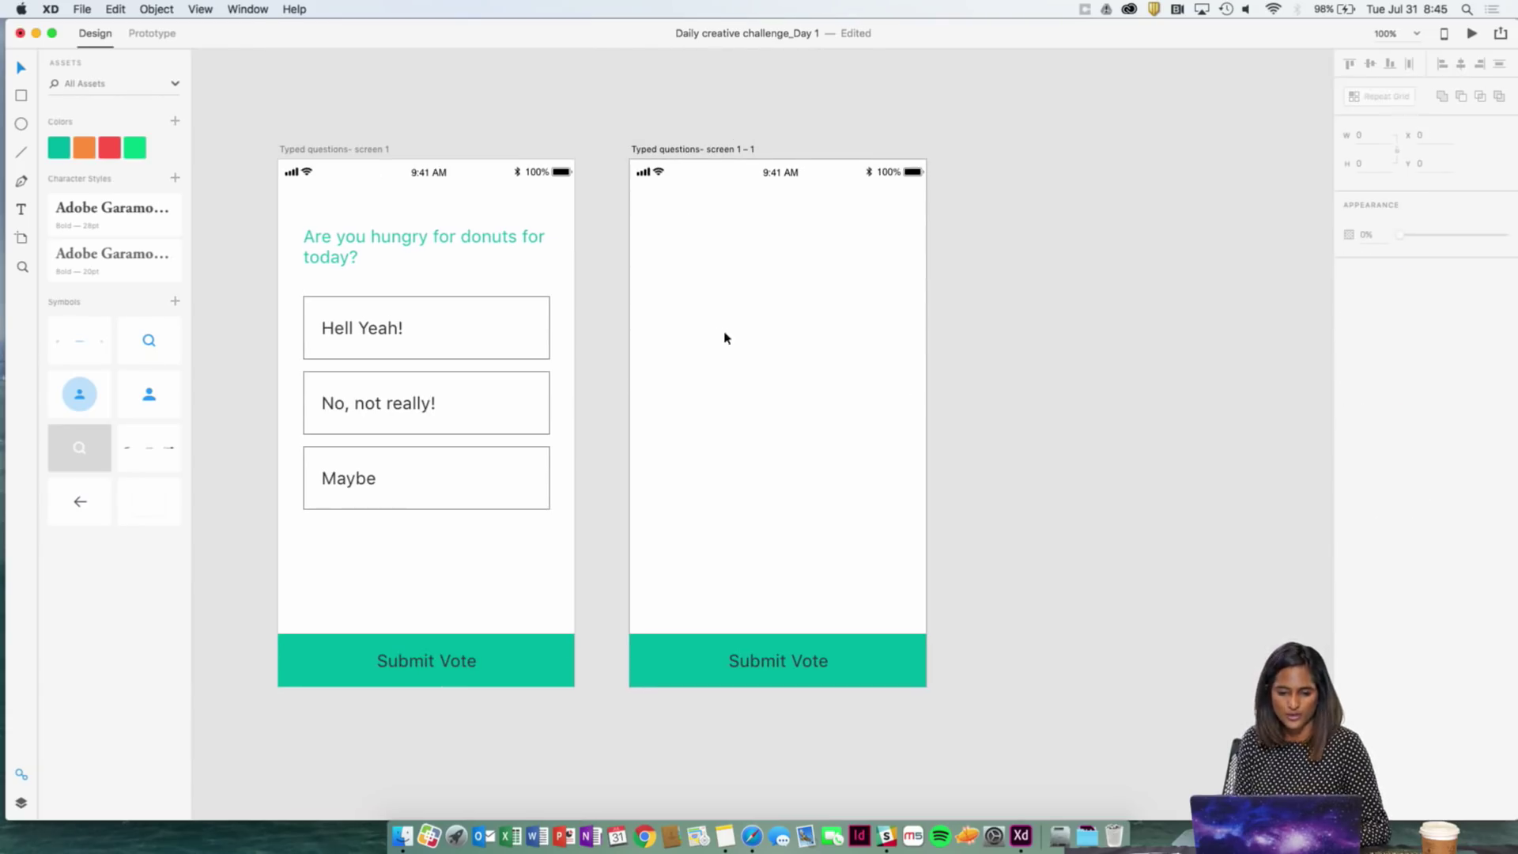
{"action": "left_click", "coordinate": [773, 663]}
{"action": "key", "text": "Delete"}
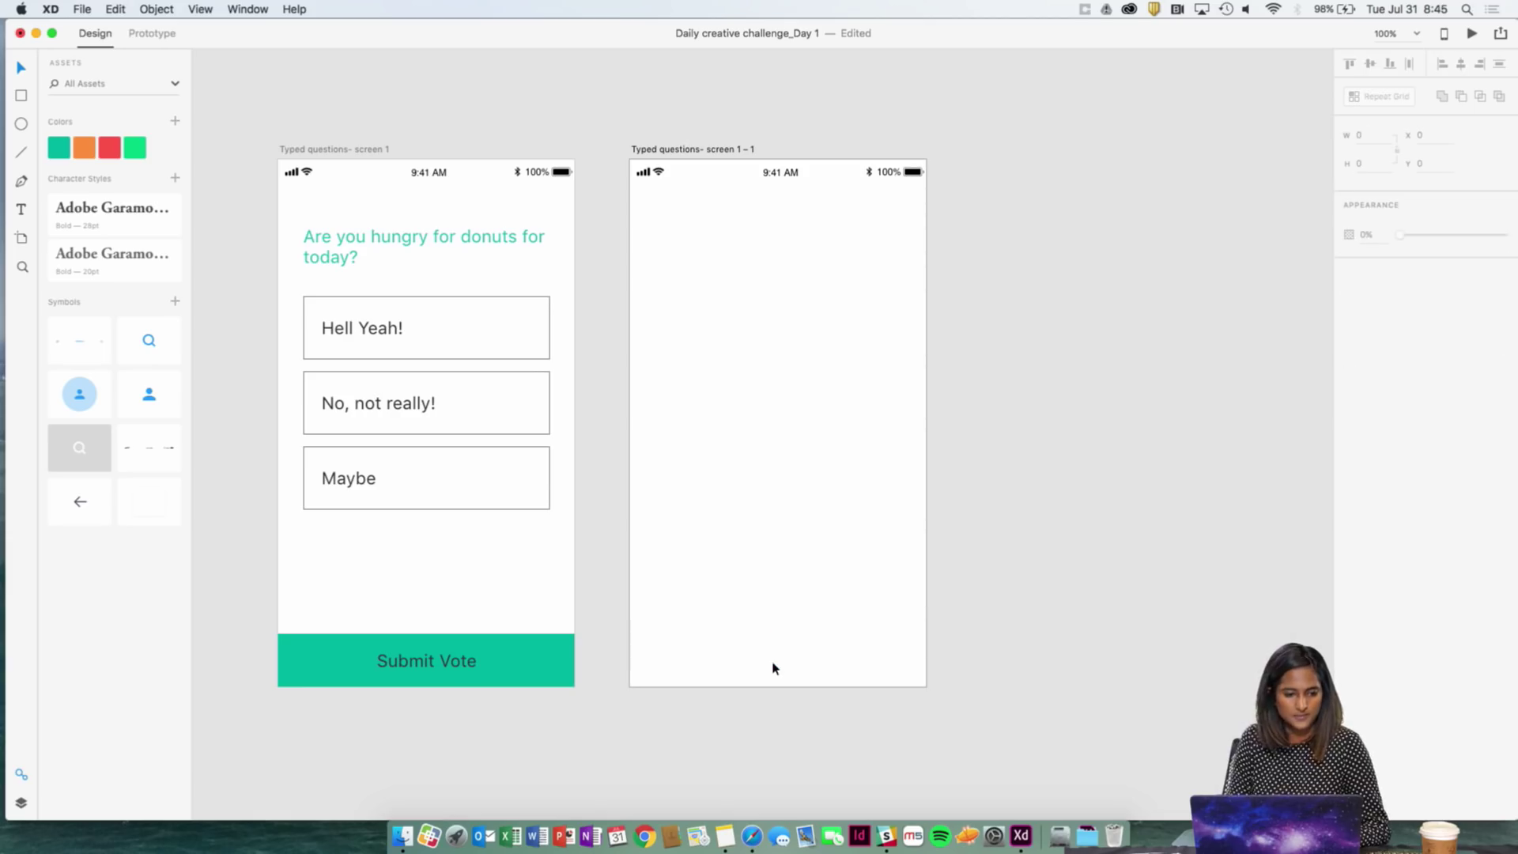
- Place the blank white card symbol on the duplicated artboard, centered horizontally at about Y 163
{"action": "left_click", "coordinate": [144, 500]}
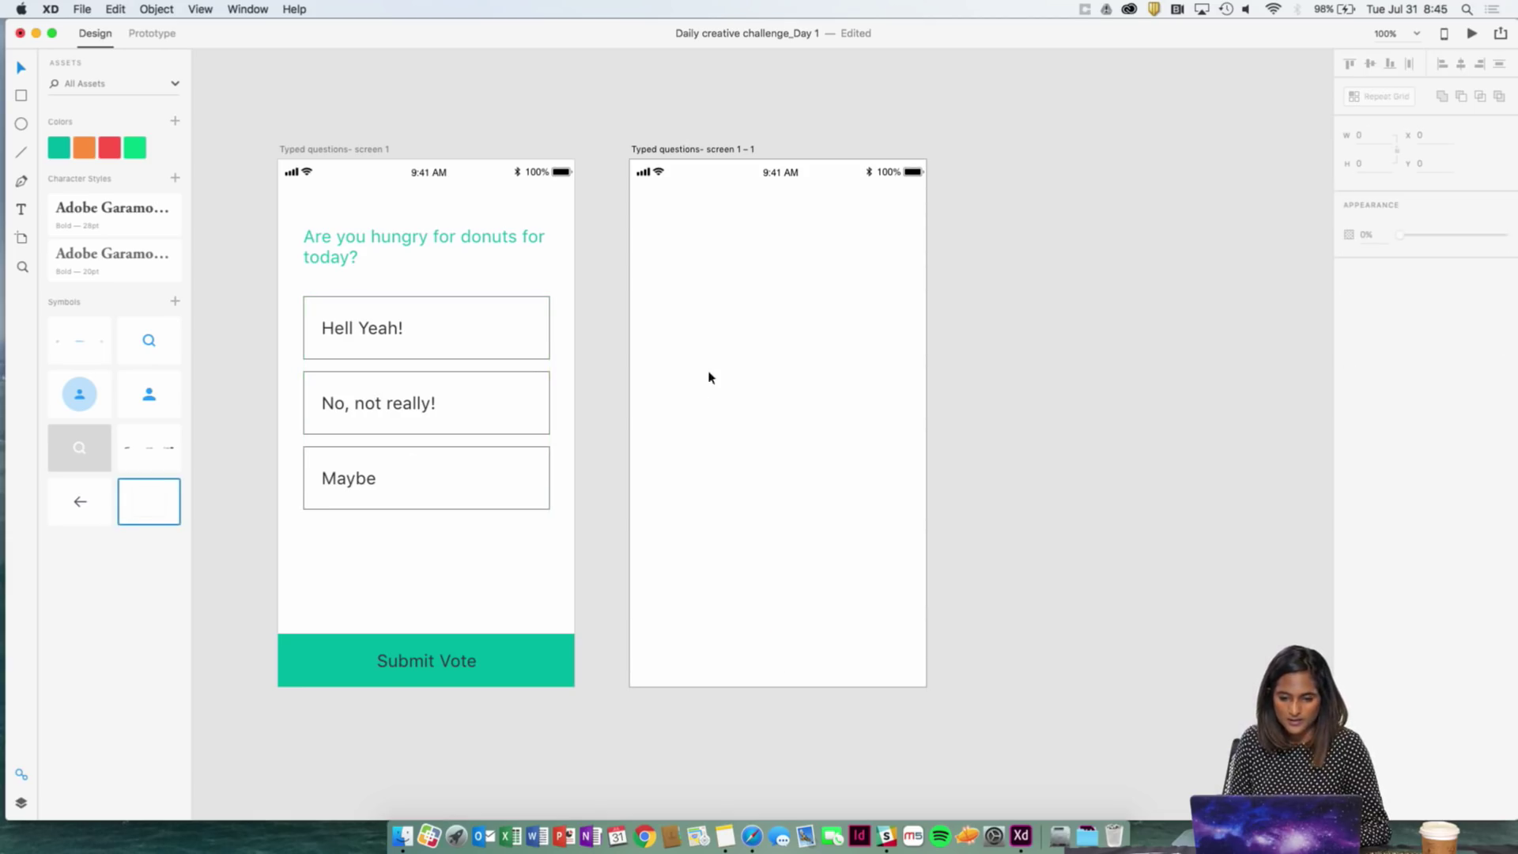
{"action": "left_click_drag", "start_coordinate": [157, 506], "coordinate": [719, 418]}
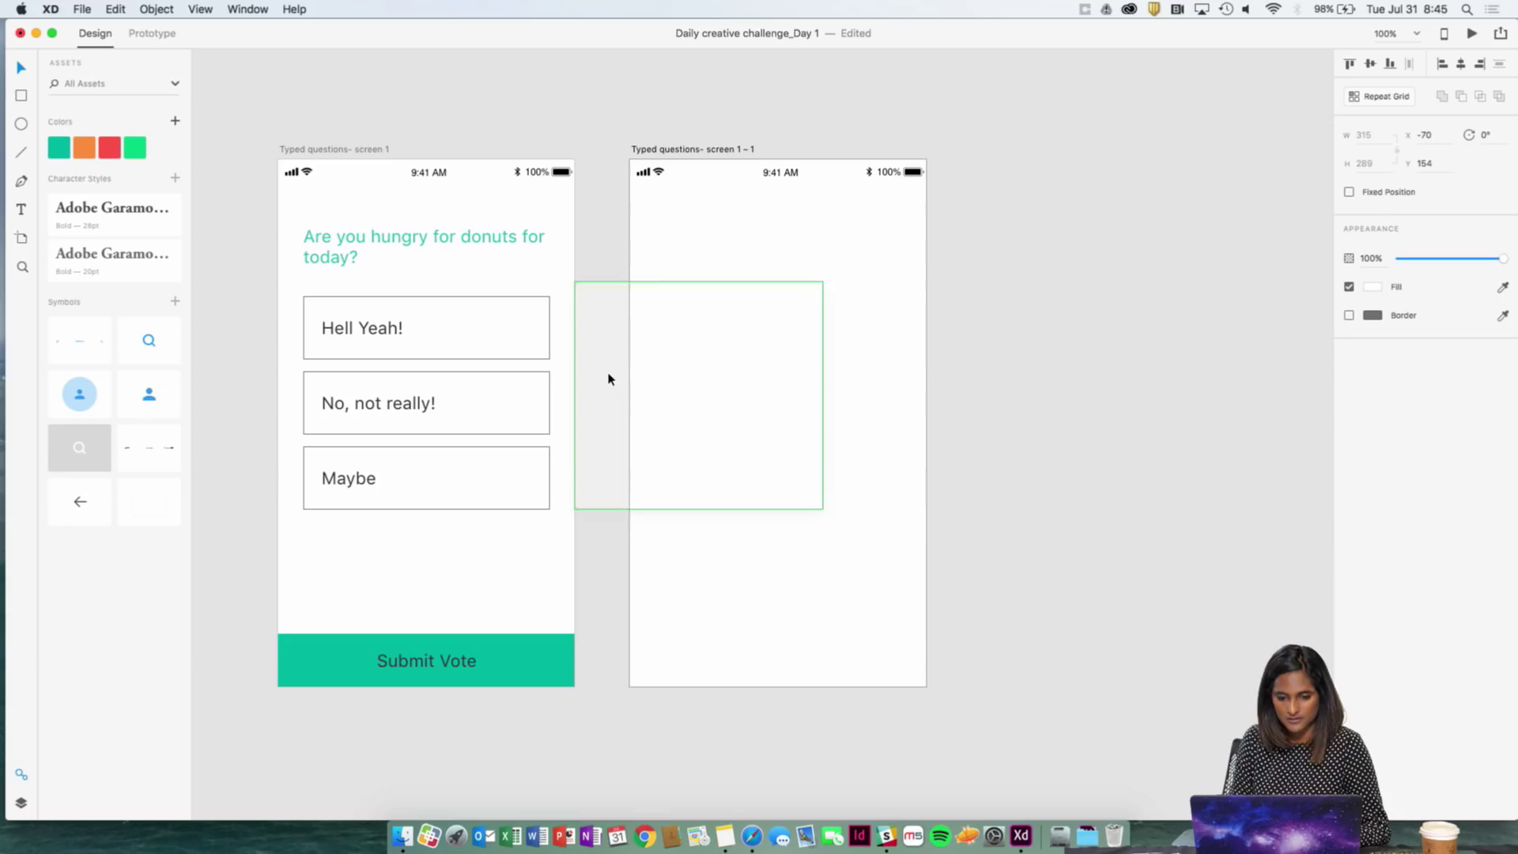
{"action": "left_click_drag", "start_coordinate": [609, 379], "coordinate": [692, 386]}
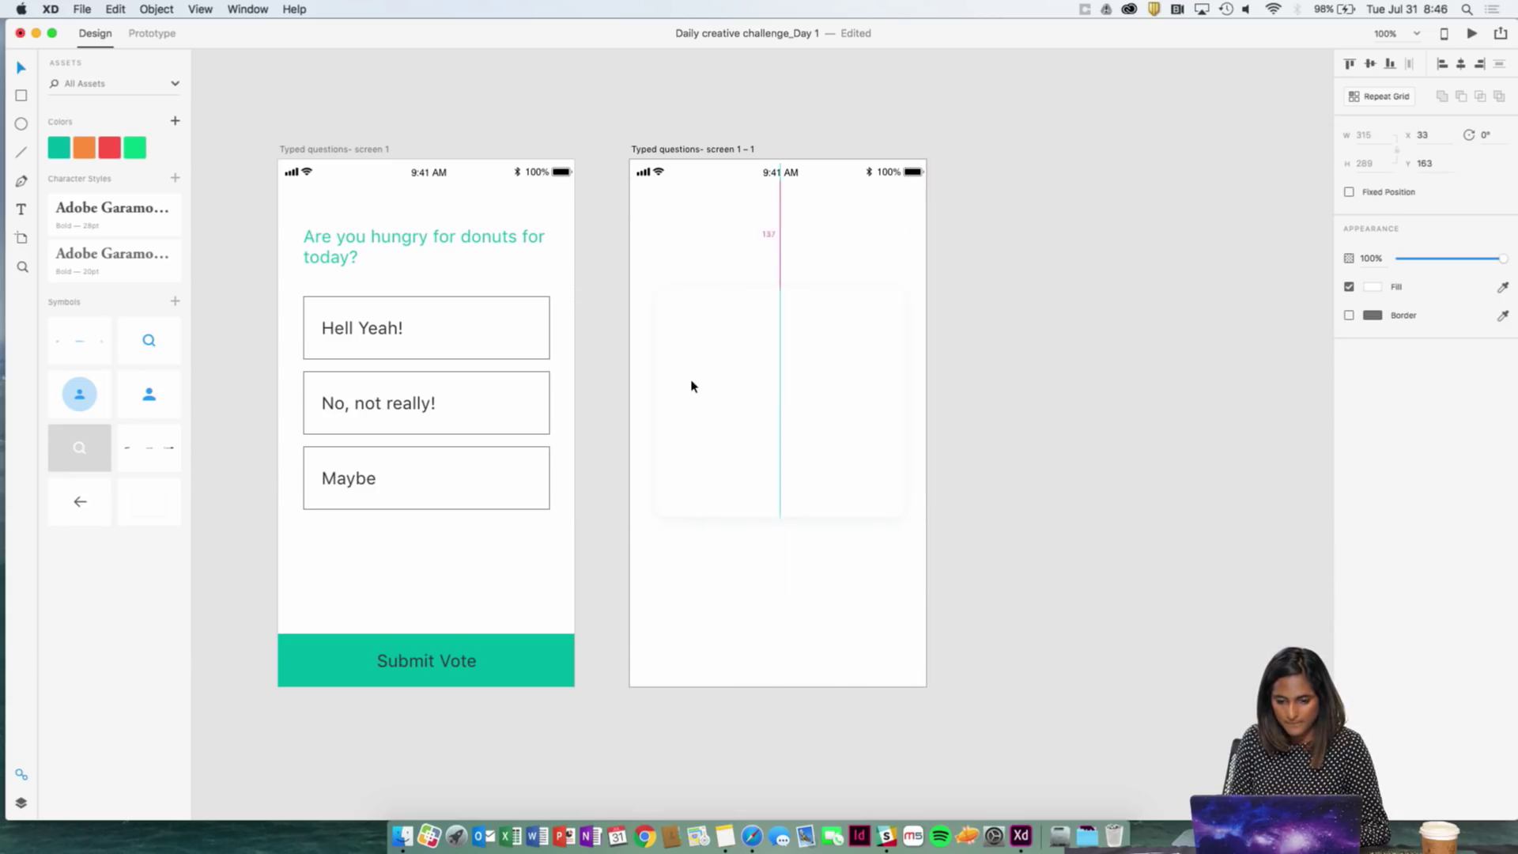
{"action": "left_click", "coordinate": [947, 318]}
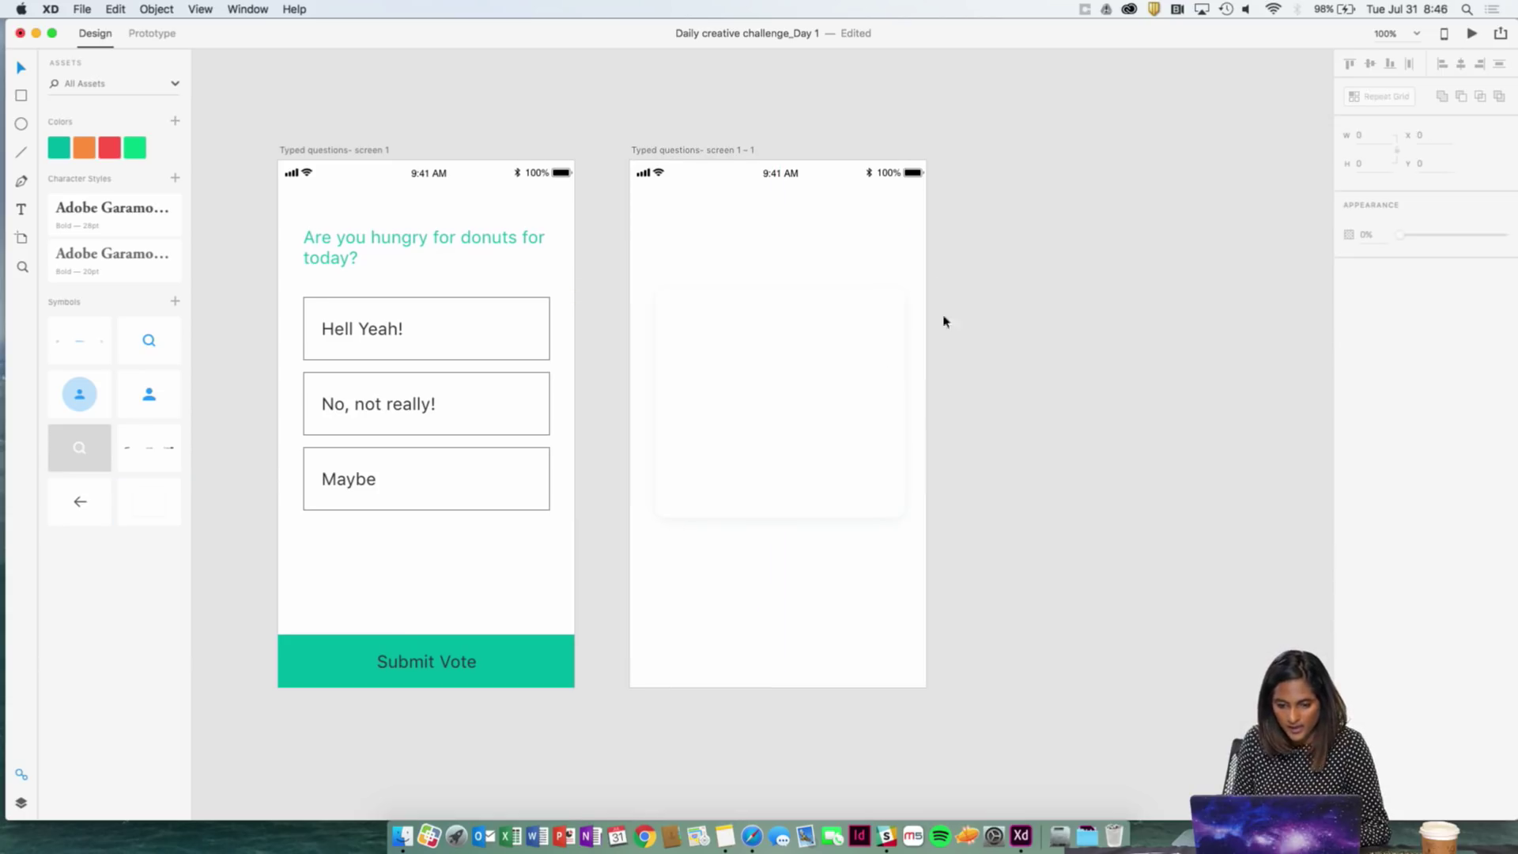
- Fill the duplicated artboard with the teal green sampled from the "Submit Vote" bar and center the white card vertically at Y 189
{"action": "left_click", "coordinate": [867, 322]}
{"action": "left_click", "coordinate": [895, 237]}
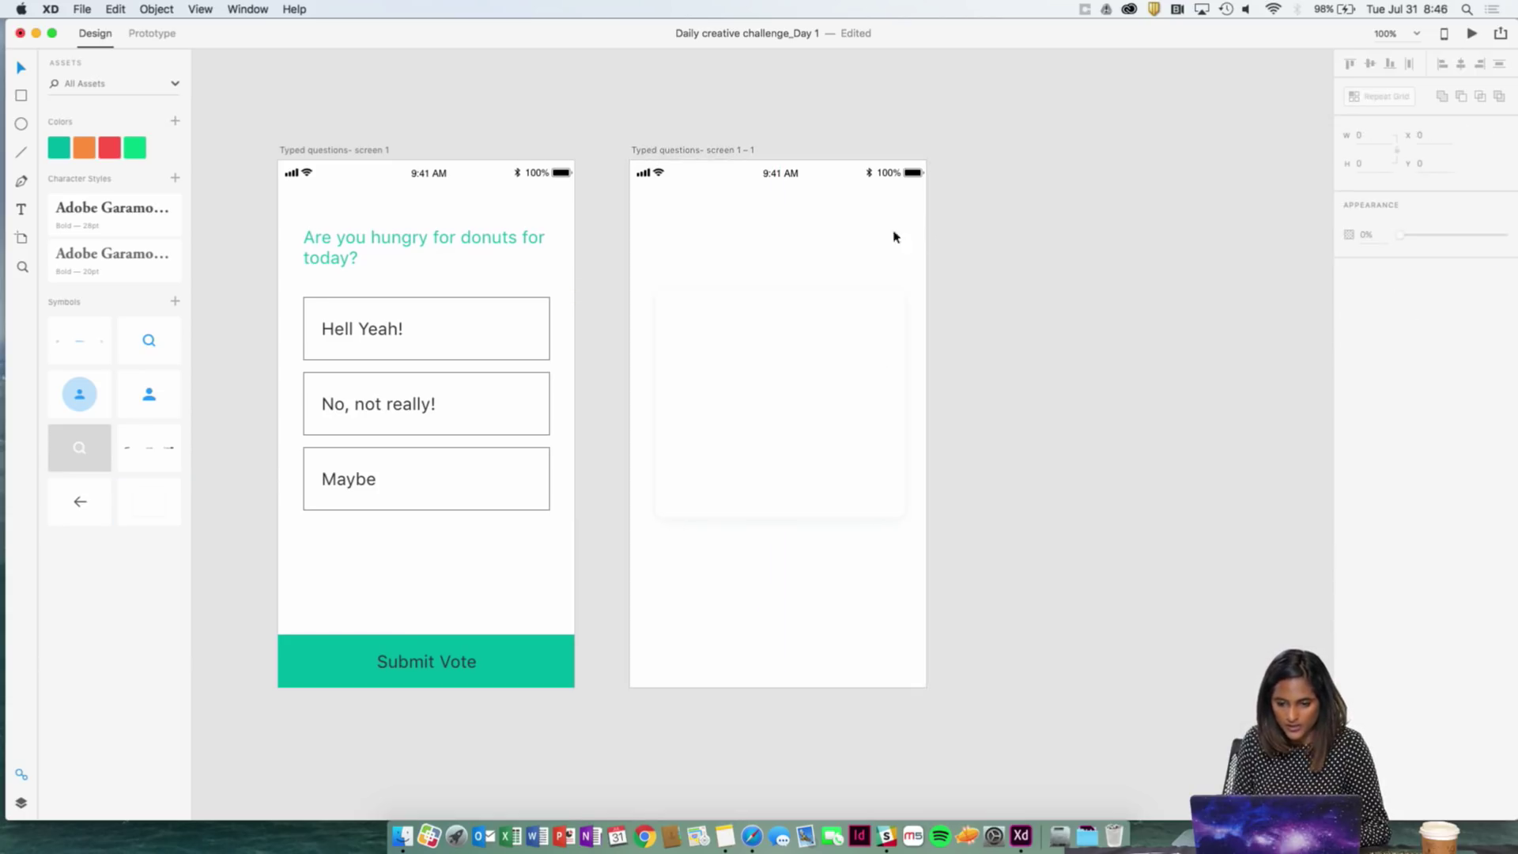
{"action": "left_click", "coordinate": [676, 155]}
{"action": "left_click", "coordinate": [1503, 313]}
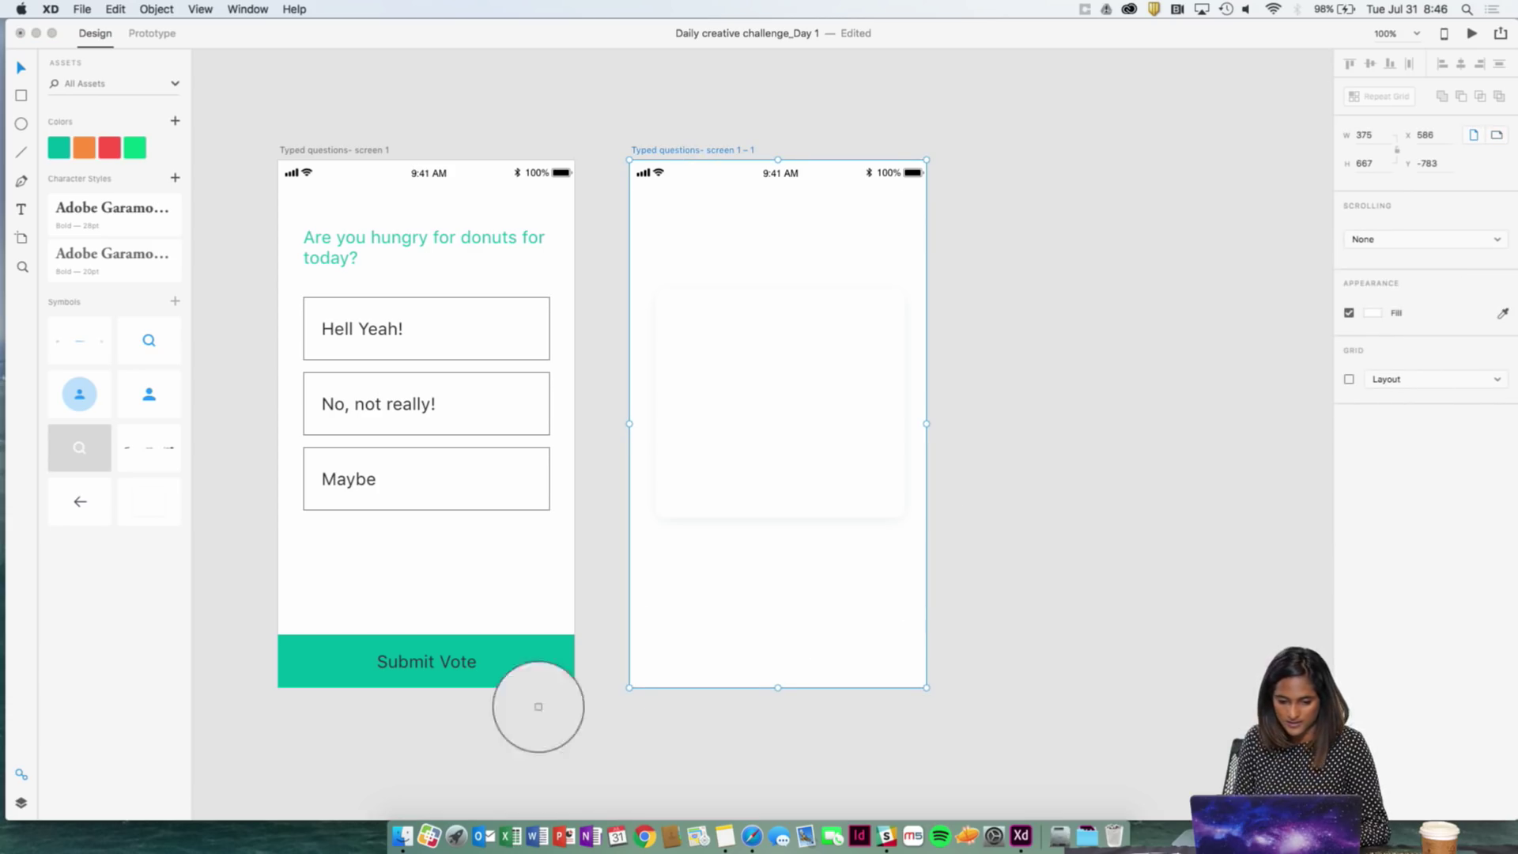
{"action": "left_click", "coordinate": [536, 661]}
{"action": "left_click", "coordinate": [782, 400]}
{"action": "left_click_drag", "start_coordinate": [734, 378], "coordinate": [736, 393]}
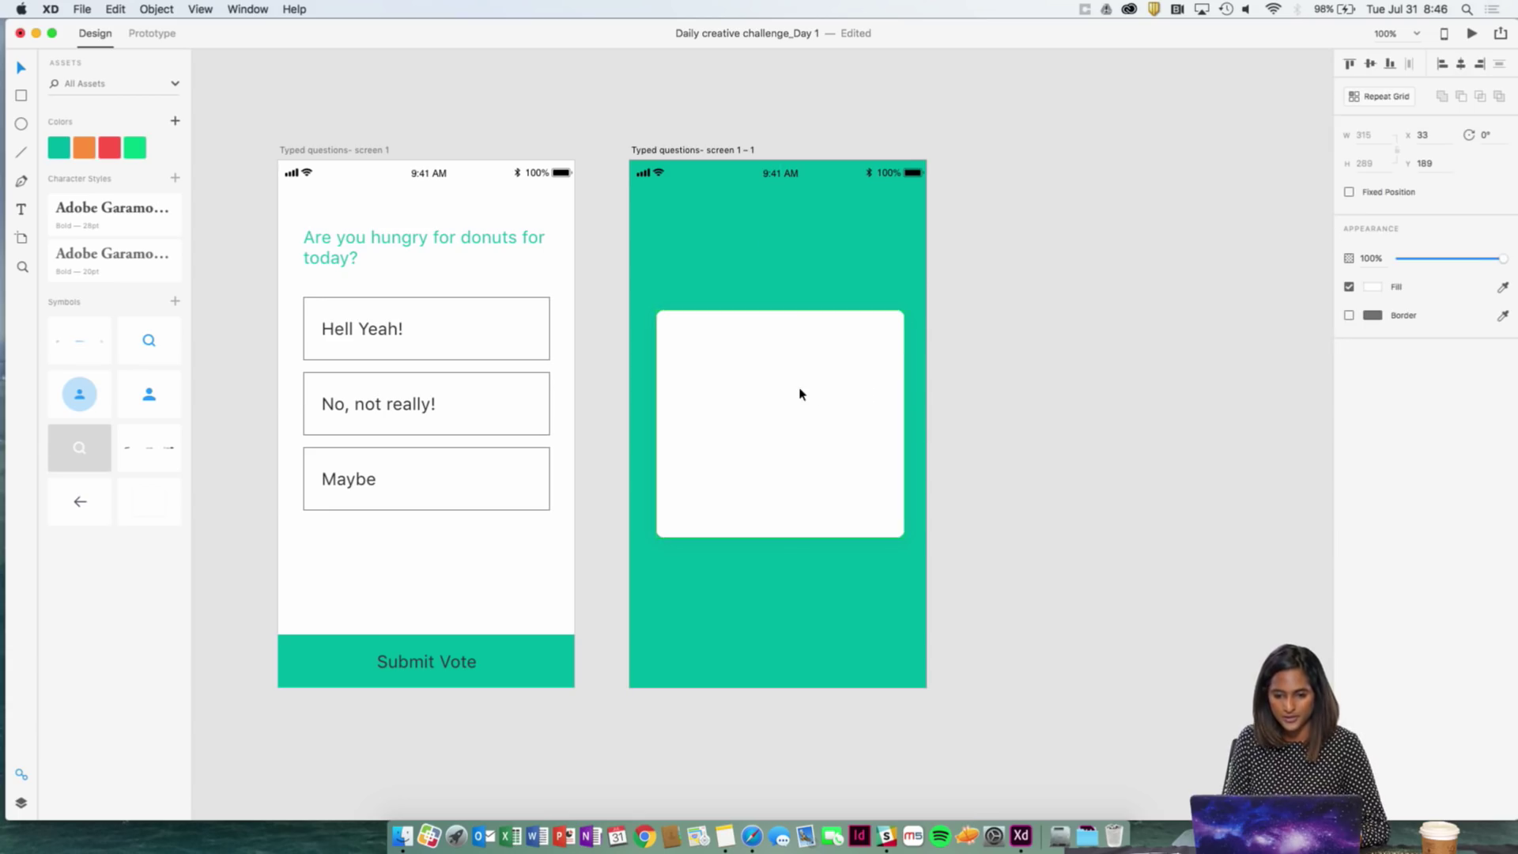
- Add the text "Are you sure you want to proceed with your answer?" on the white card, broken into three lines
{"action": "key", "text": "t"}
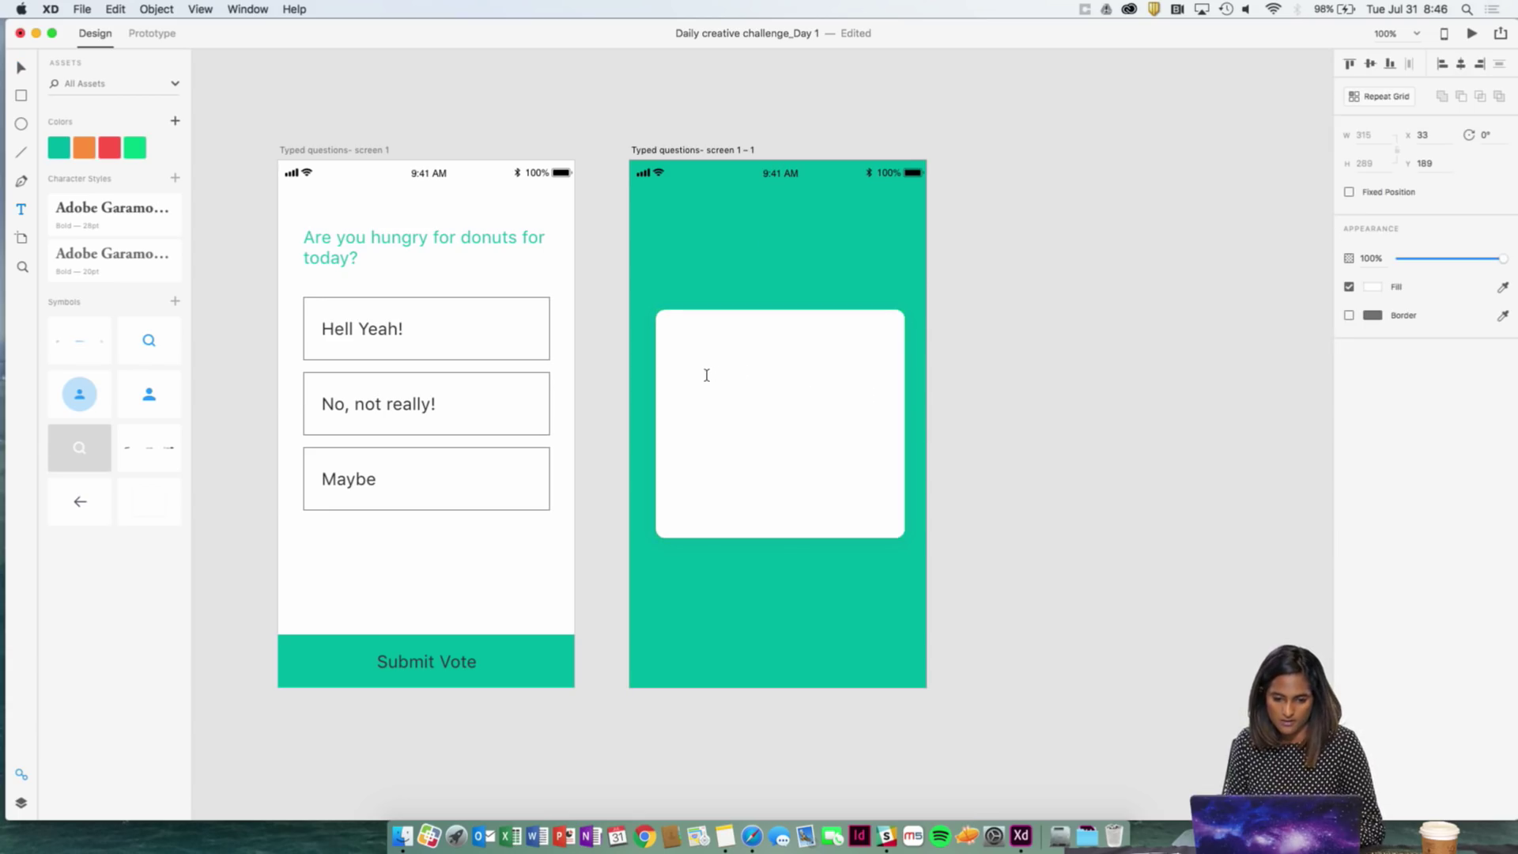
{"action": "left_click", "coordinate": [705, 372]}
{"action": "type", "text": "A"}
{"action": "key", "text": "BackSpace"}
{"action": "type", "text": "A"}
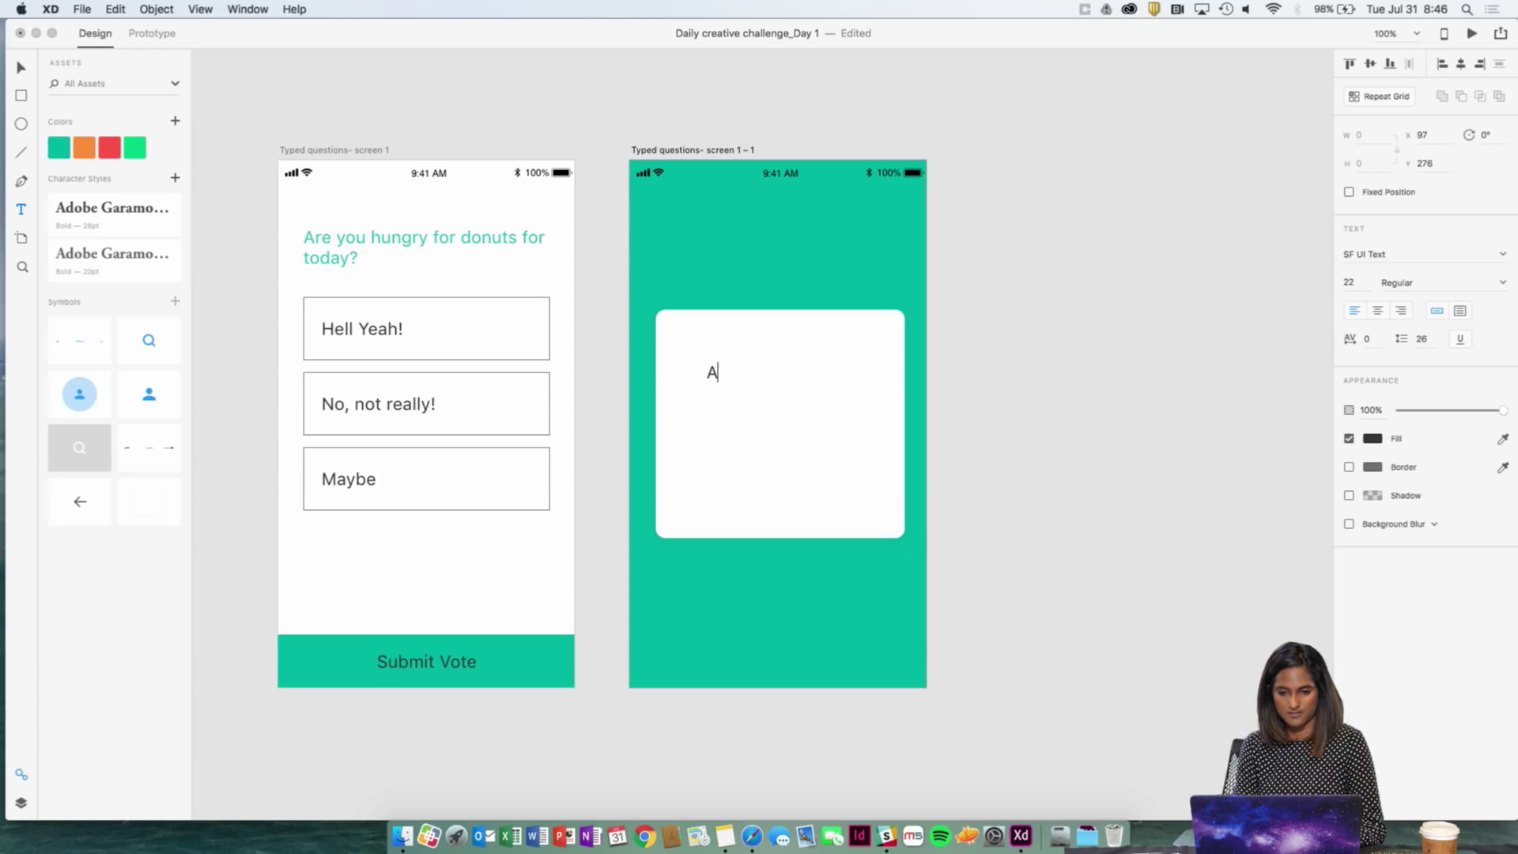
{"action": "type", "text": "re"}
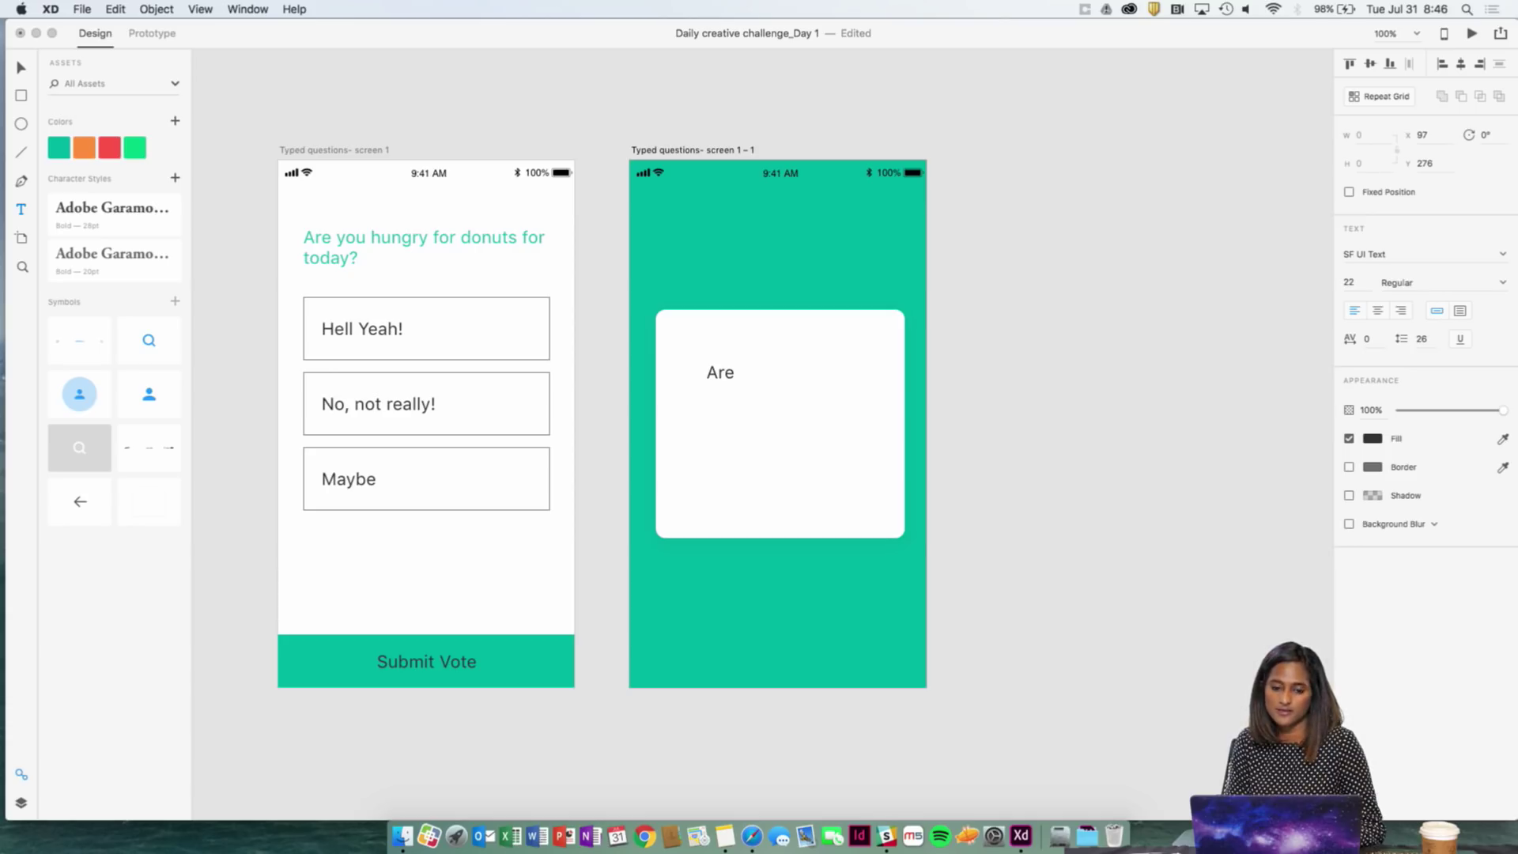
{"action": "type", "text": "y"}
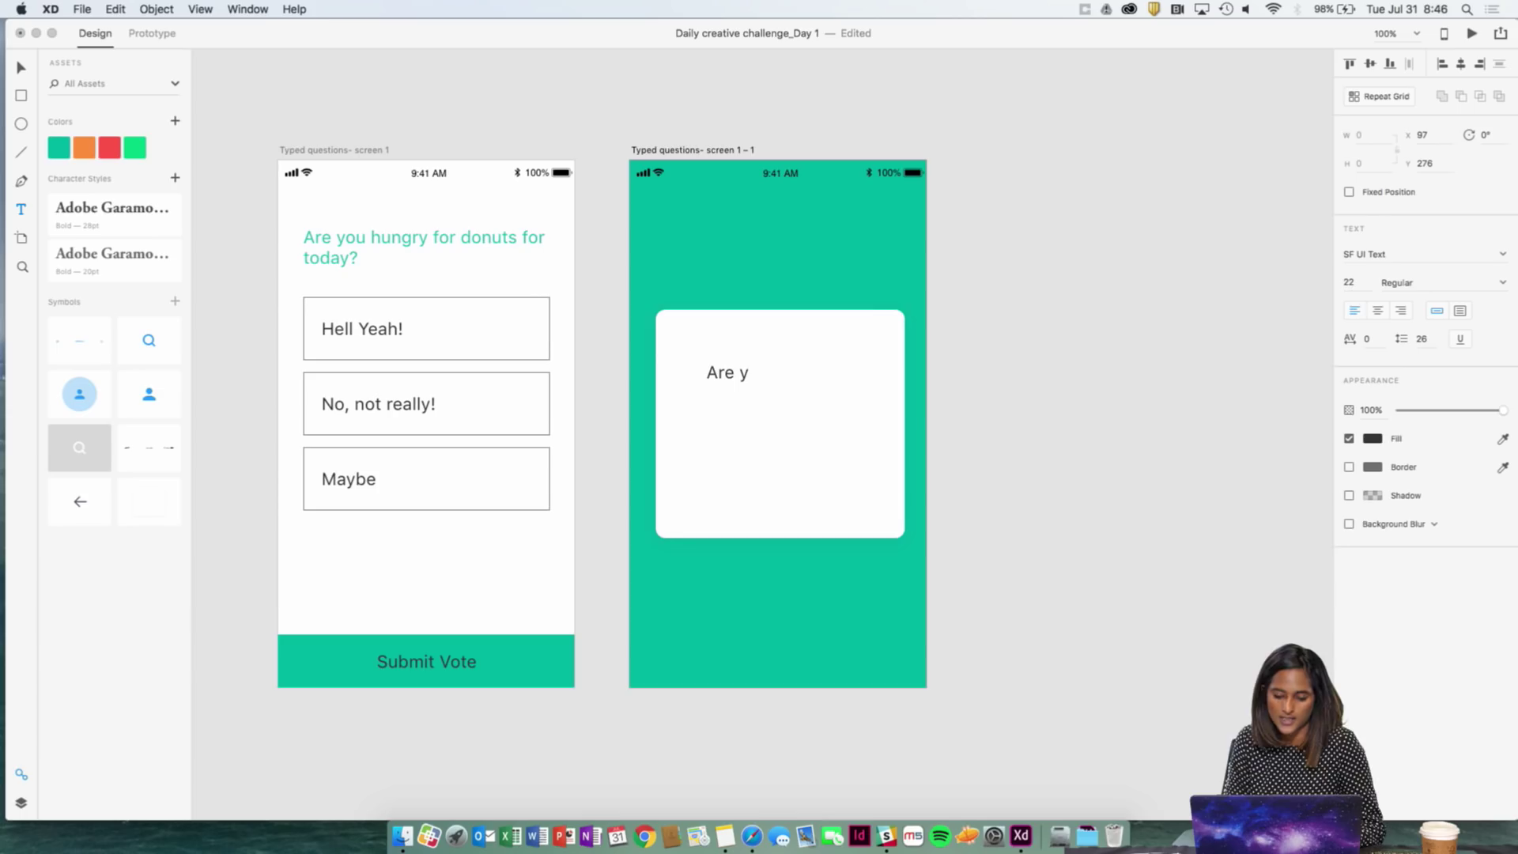
{"action": "type", "text": "ou"}
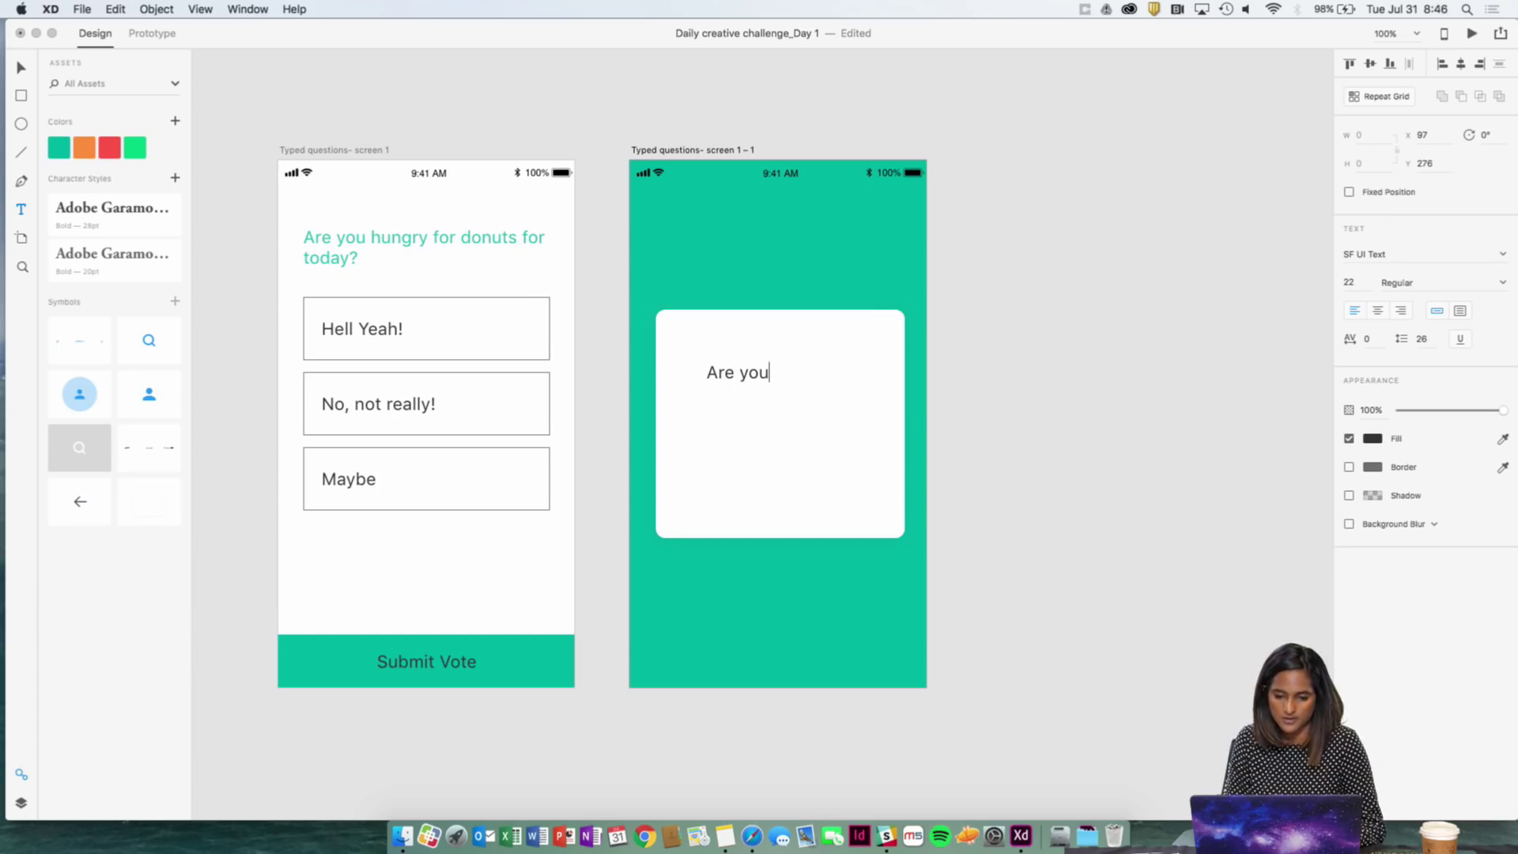
{"action": "type", "text": " sure y"}
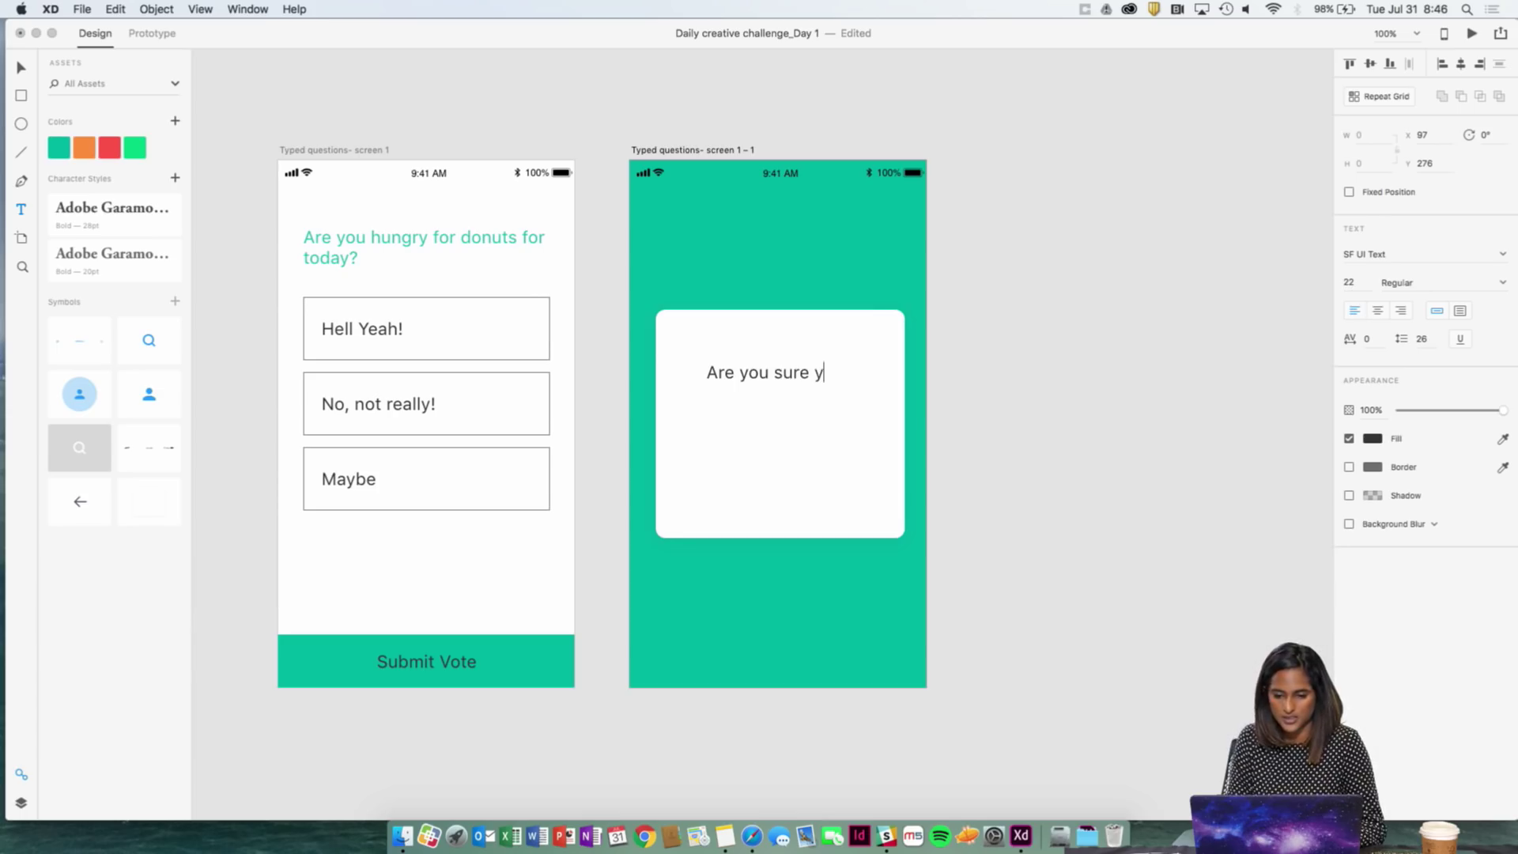
{"action": "type", "text": "ou wn"}
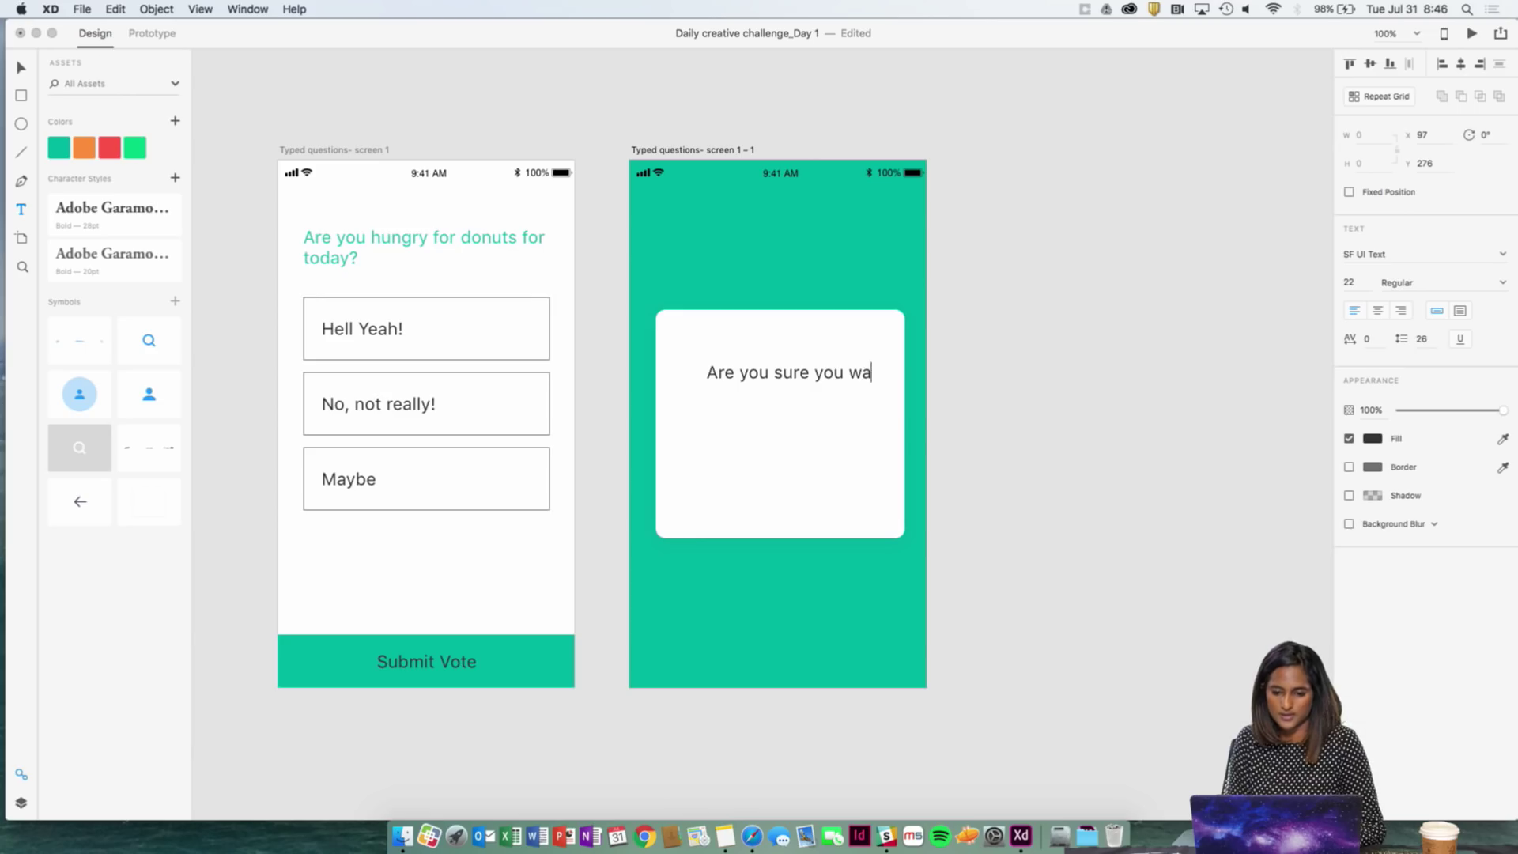
{"action": "type", "text": "nt to"}
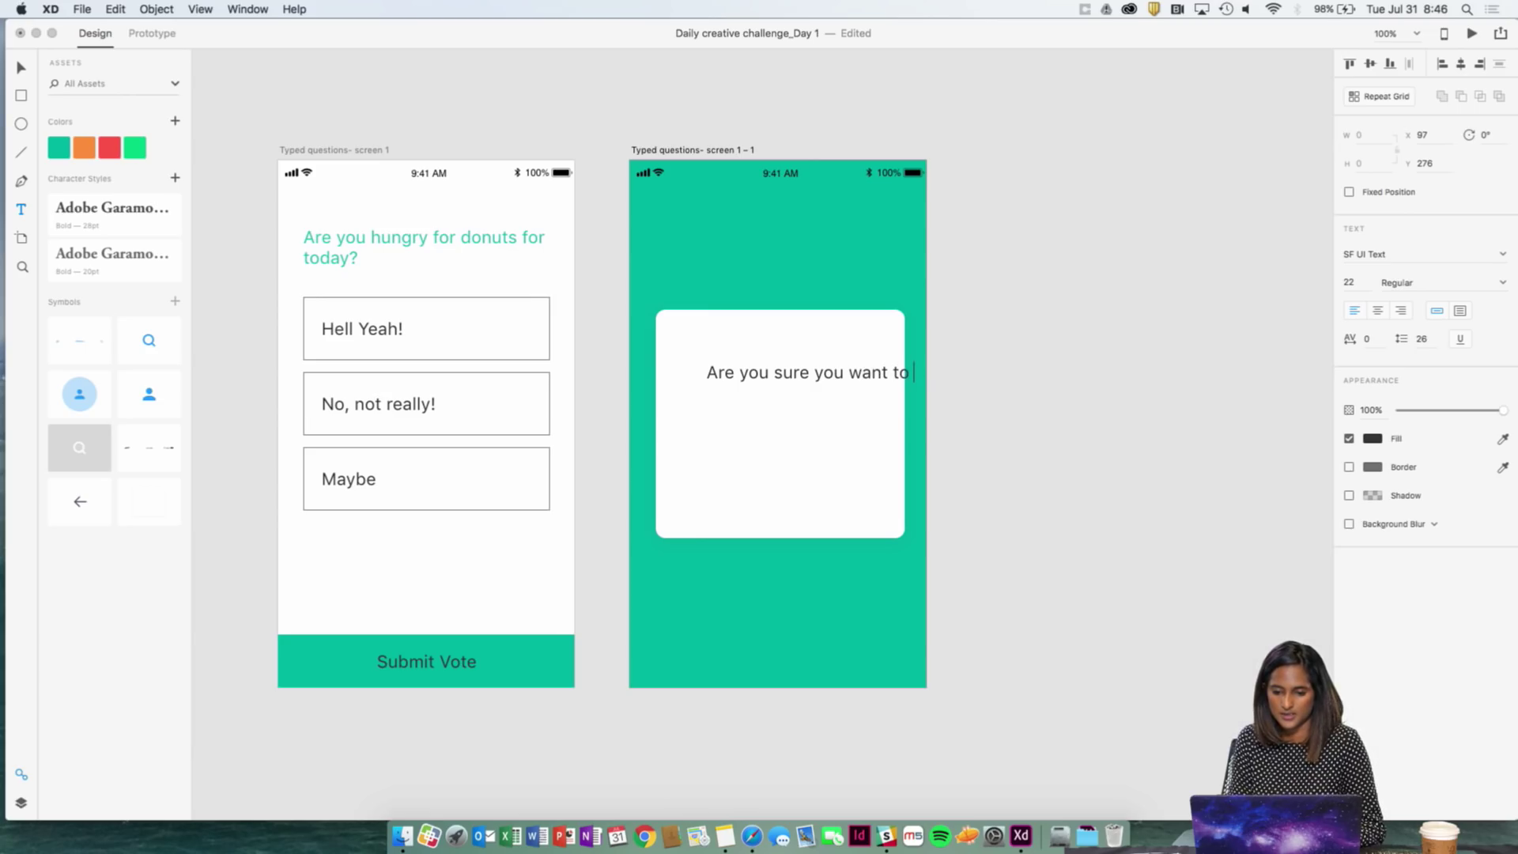
{"action": "type", "text": " procedd"}
{"action": "key", "text": "BackSpace"}
{"action": "key", "text": "BackSpace"}
{"action": "key", "text": "BackSpace"}
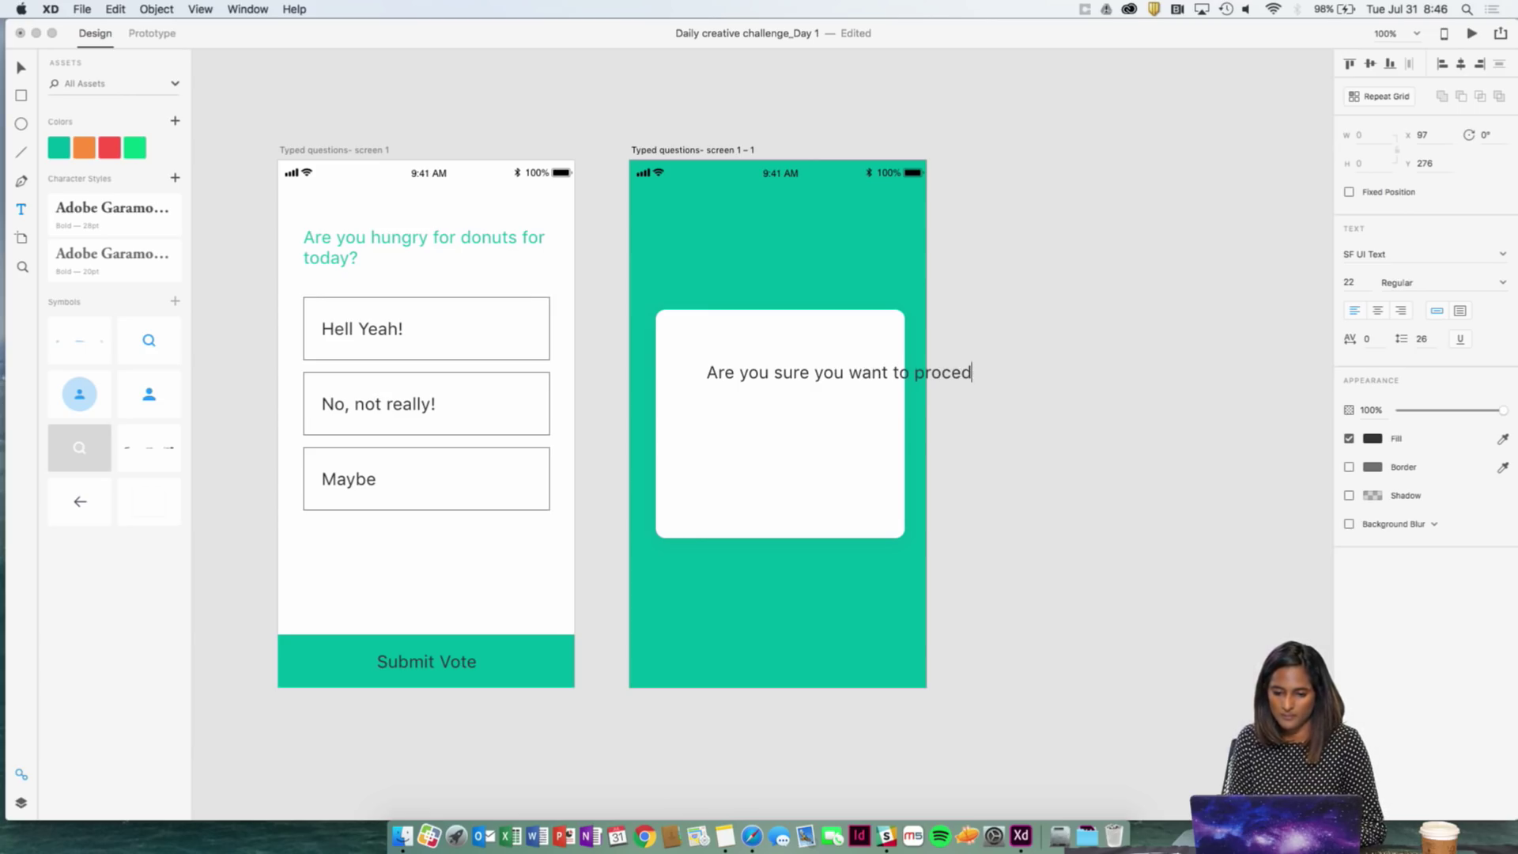
{"action": "type", "text": "ed wt"}
{"action": "key", "text": "BackSpace"}
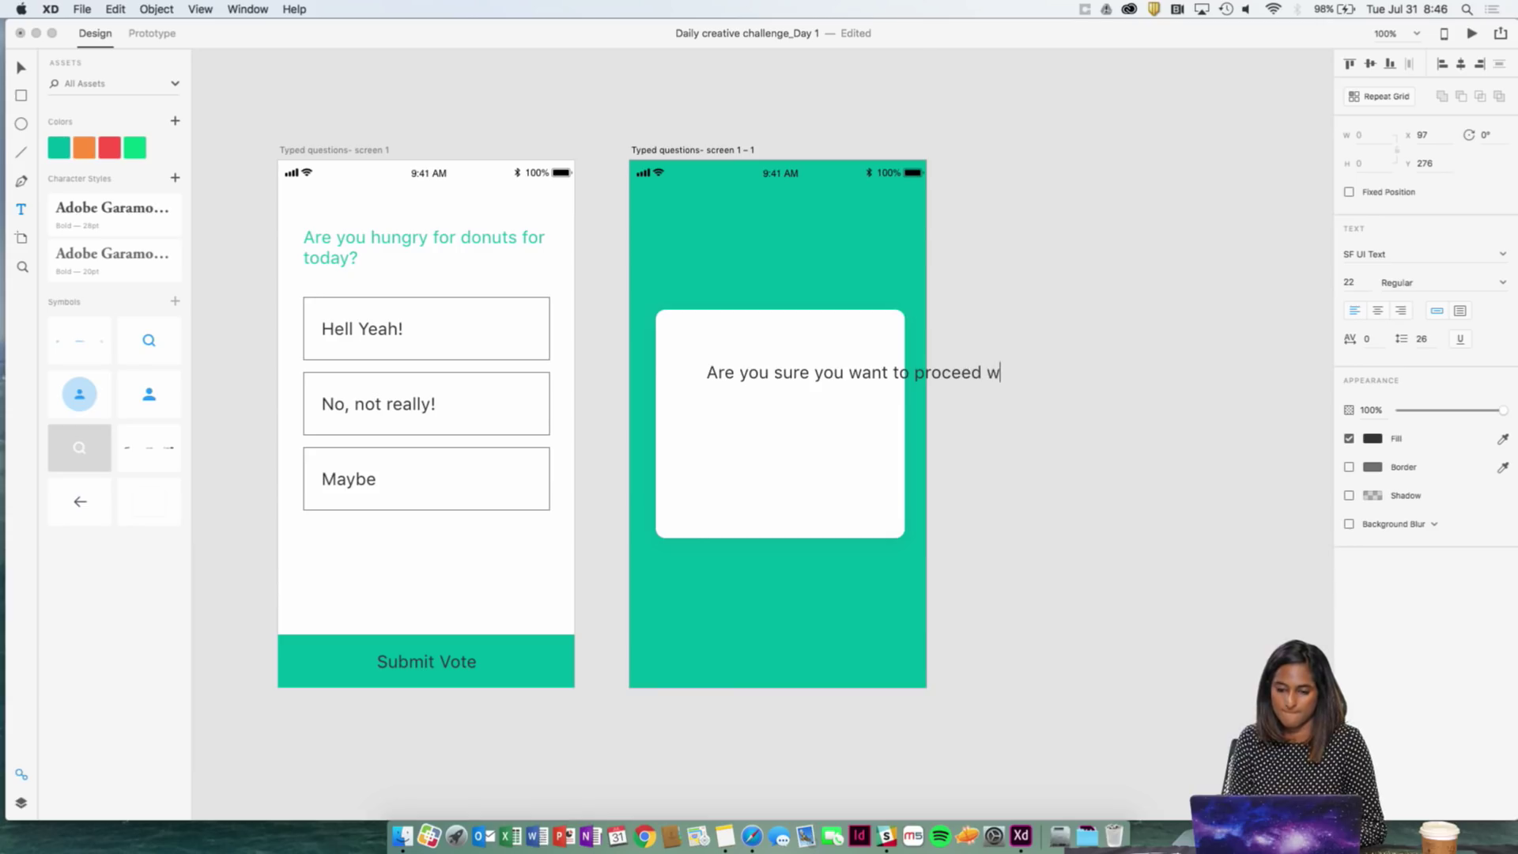
{"action": "type", "text": "itjj"}
{"action": "key", "text": "BackSpace"}
{"action": "type", "text": "h "}
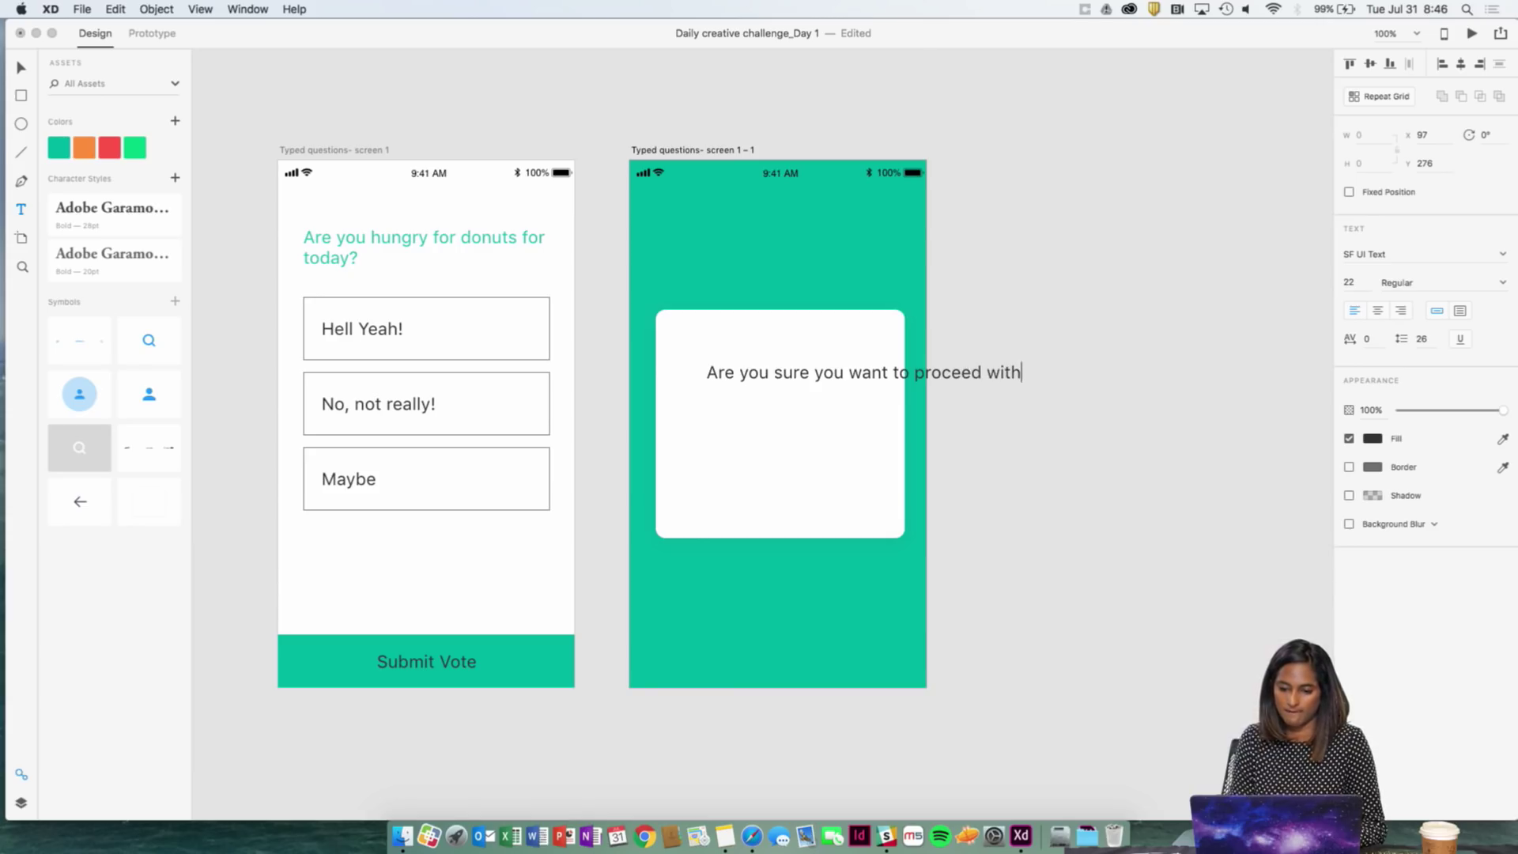
{"action": "type", "text": "your ans"}
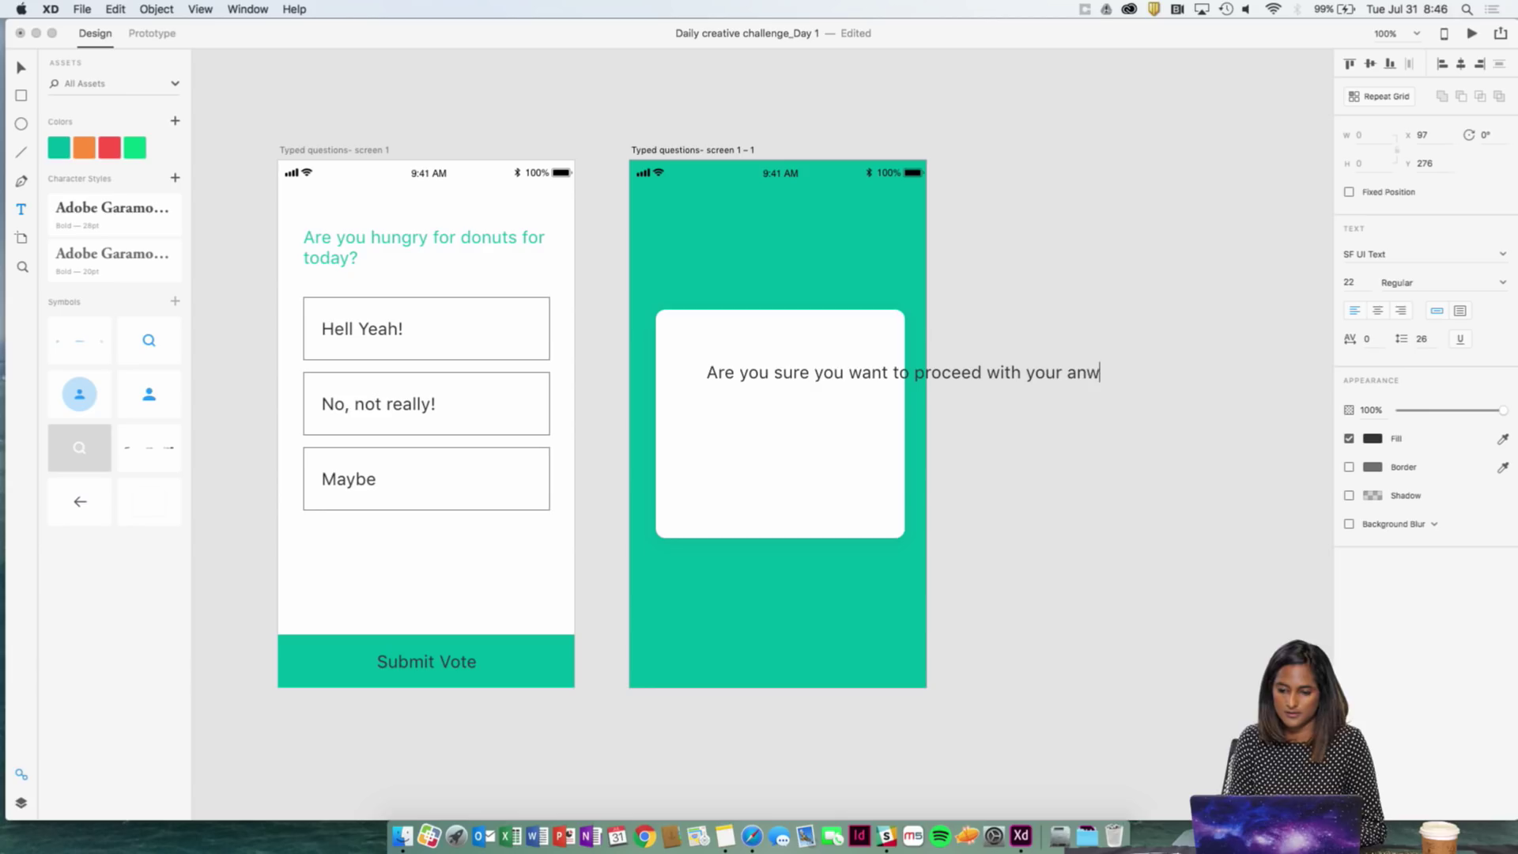
{"action": "type", "text": "wer?"}
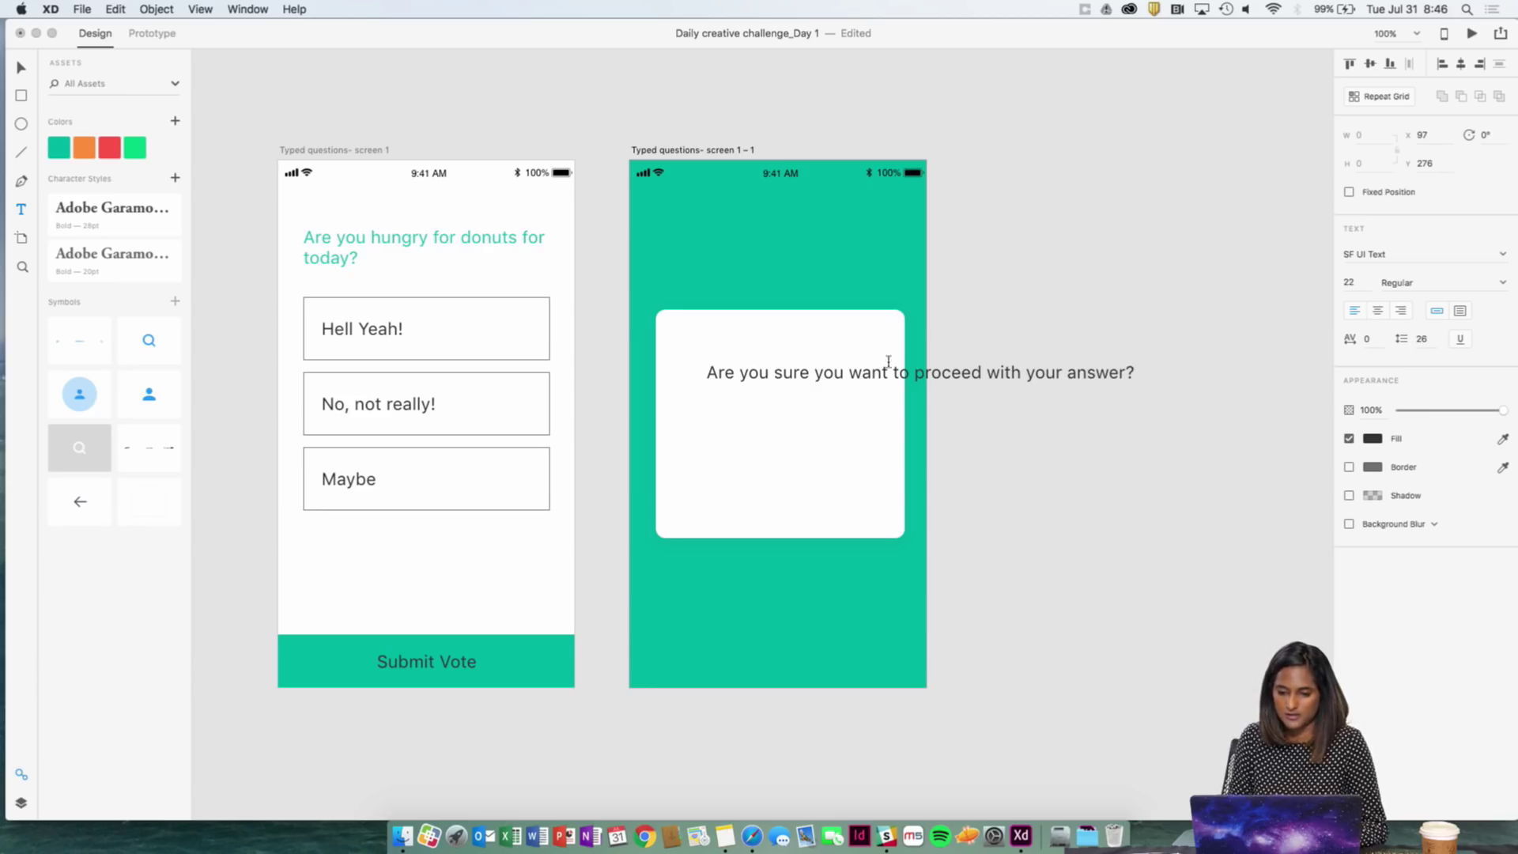
{"action": "key", "text": "Return"}
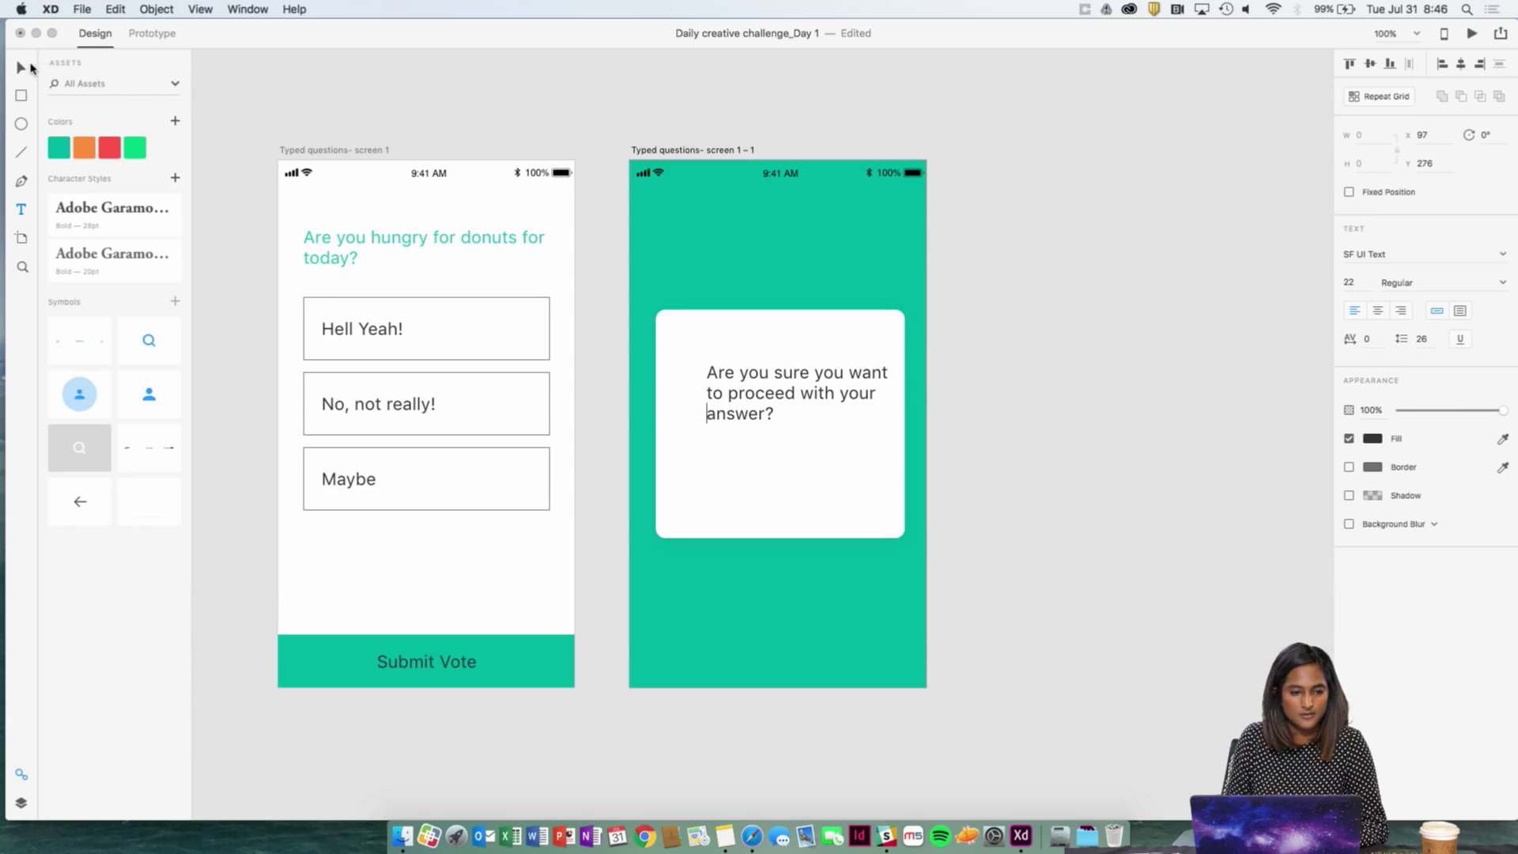
- Align the confirmation question horizontally with the white card and move it nearer the card's upper edge, at about X 70, Y 229
{"action": "left_click", "coordinate": [26, 67]}
{"action": "left_click_drag", "start_coordinate": [759, 410], "coordinate": [748, 401]}
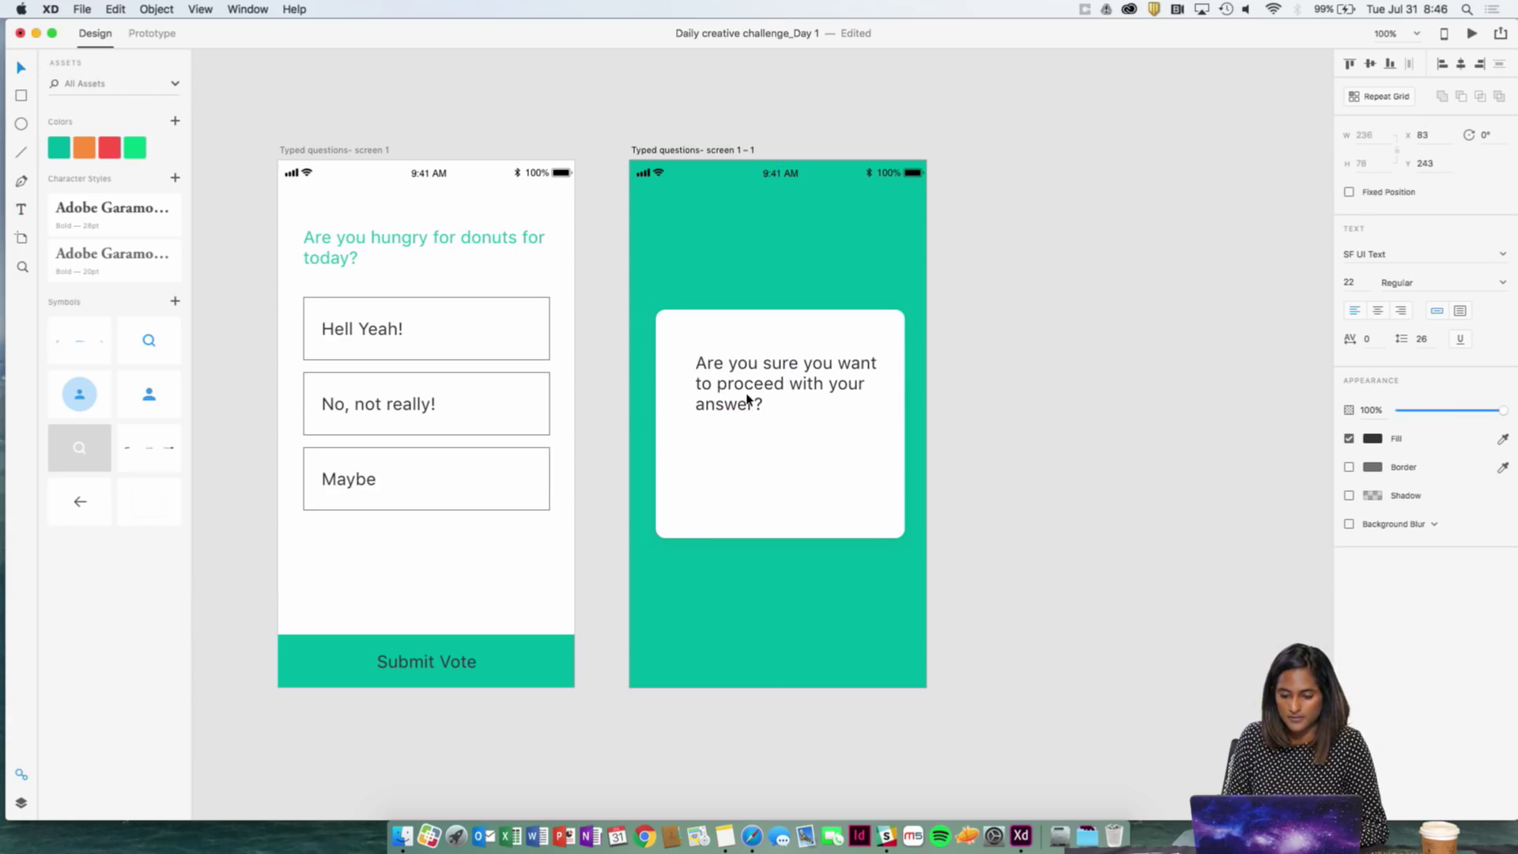
{"action": "left_click", "coordinate": [812, 349], "text": "shift"}
{"action": "key", "text": "Escape"}
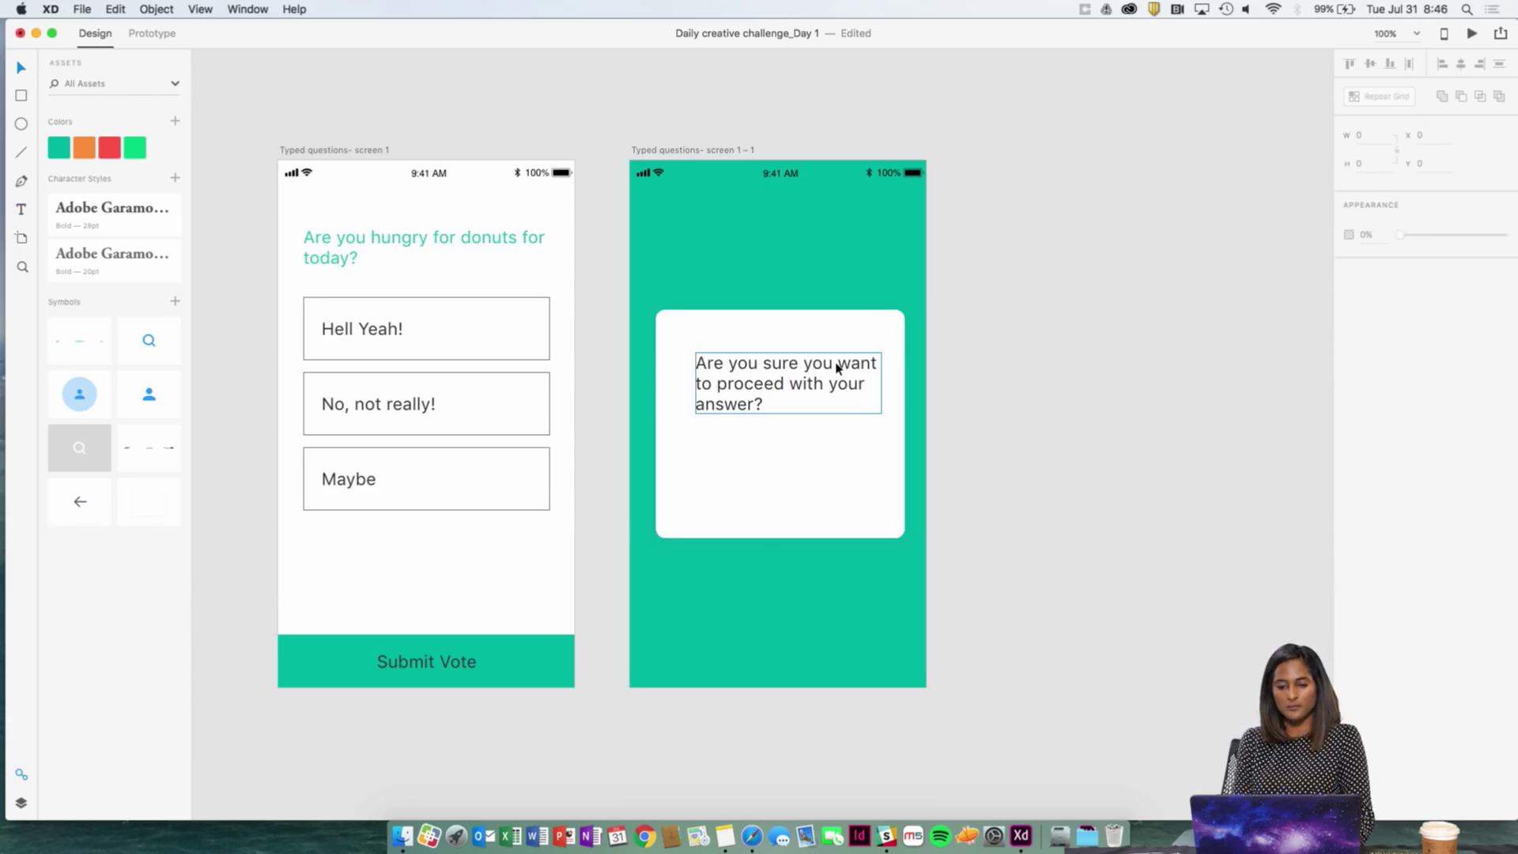
{"action": "left_click", "coordinate": [838, 368]}
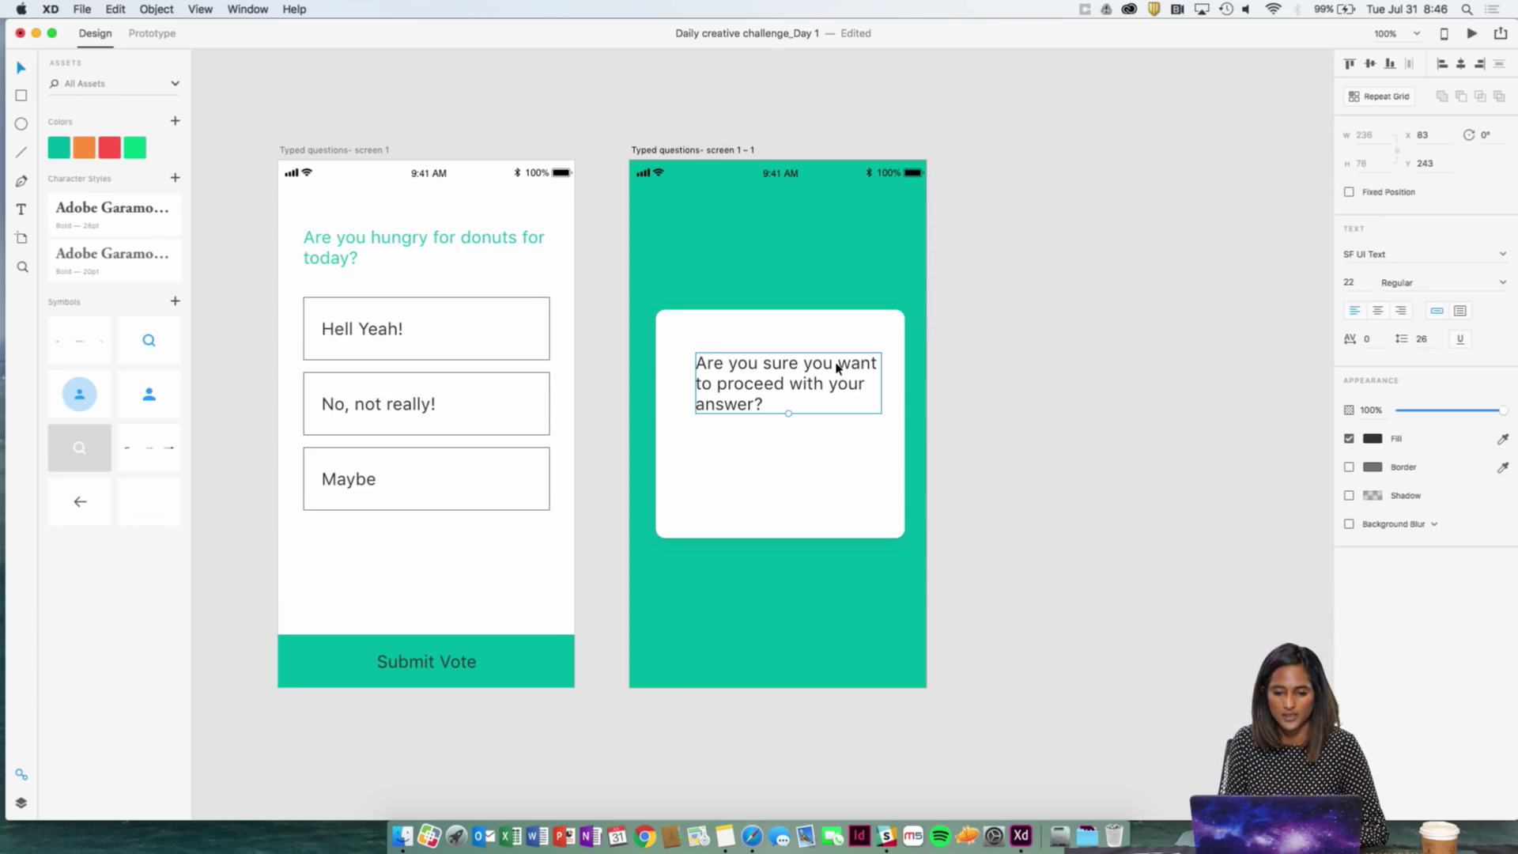
{"action": "left_click", "coordinate": [830, 332]}
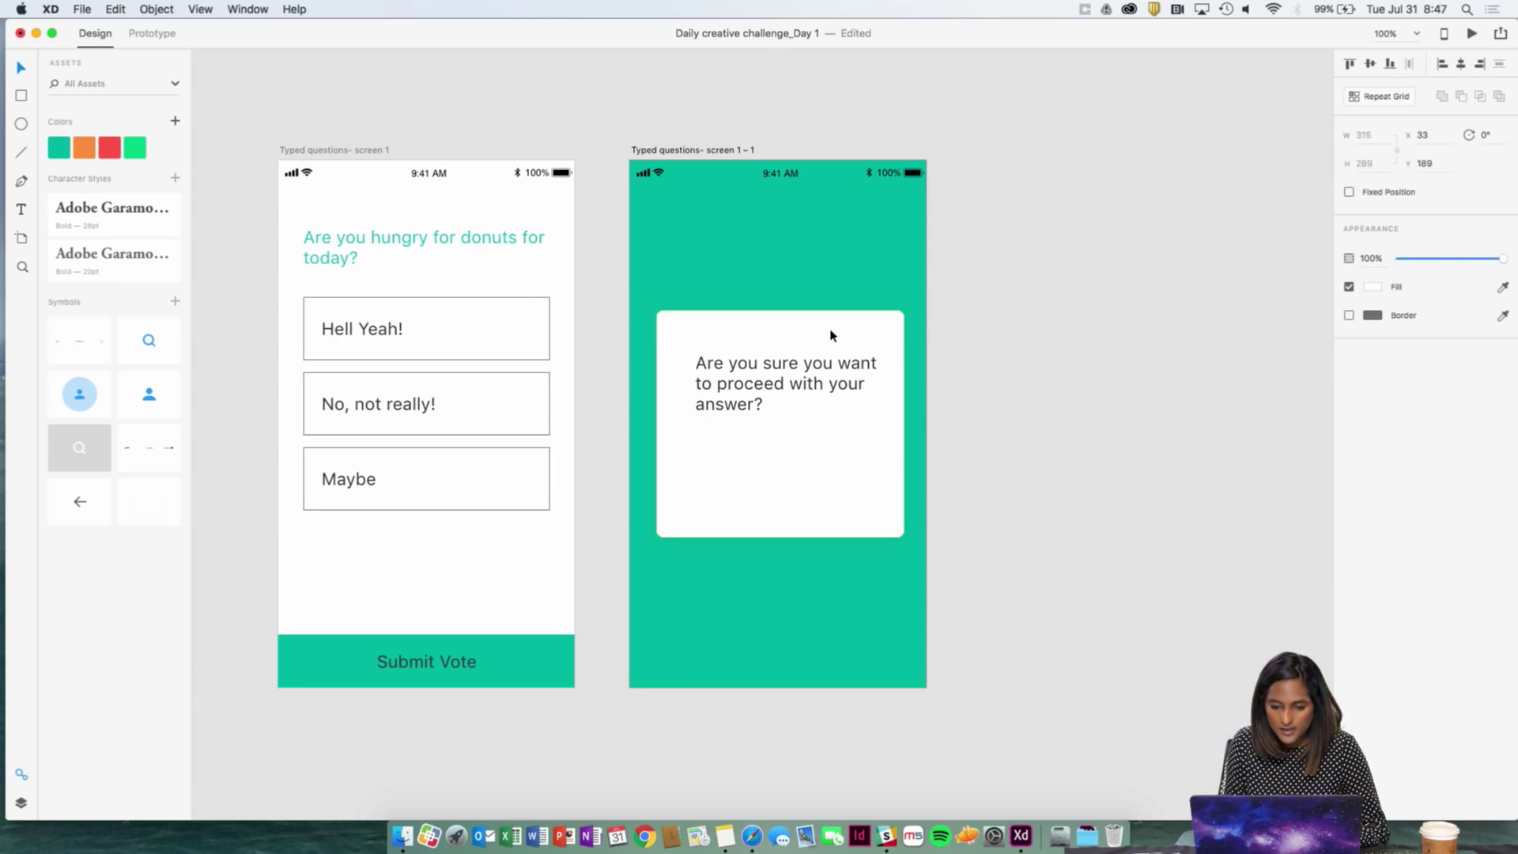
{"action": "left_click", "coordinate": [788, 386], "text": "shift"}
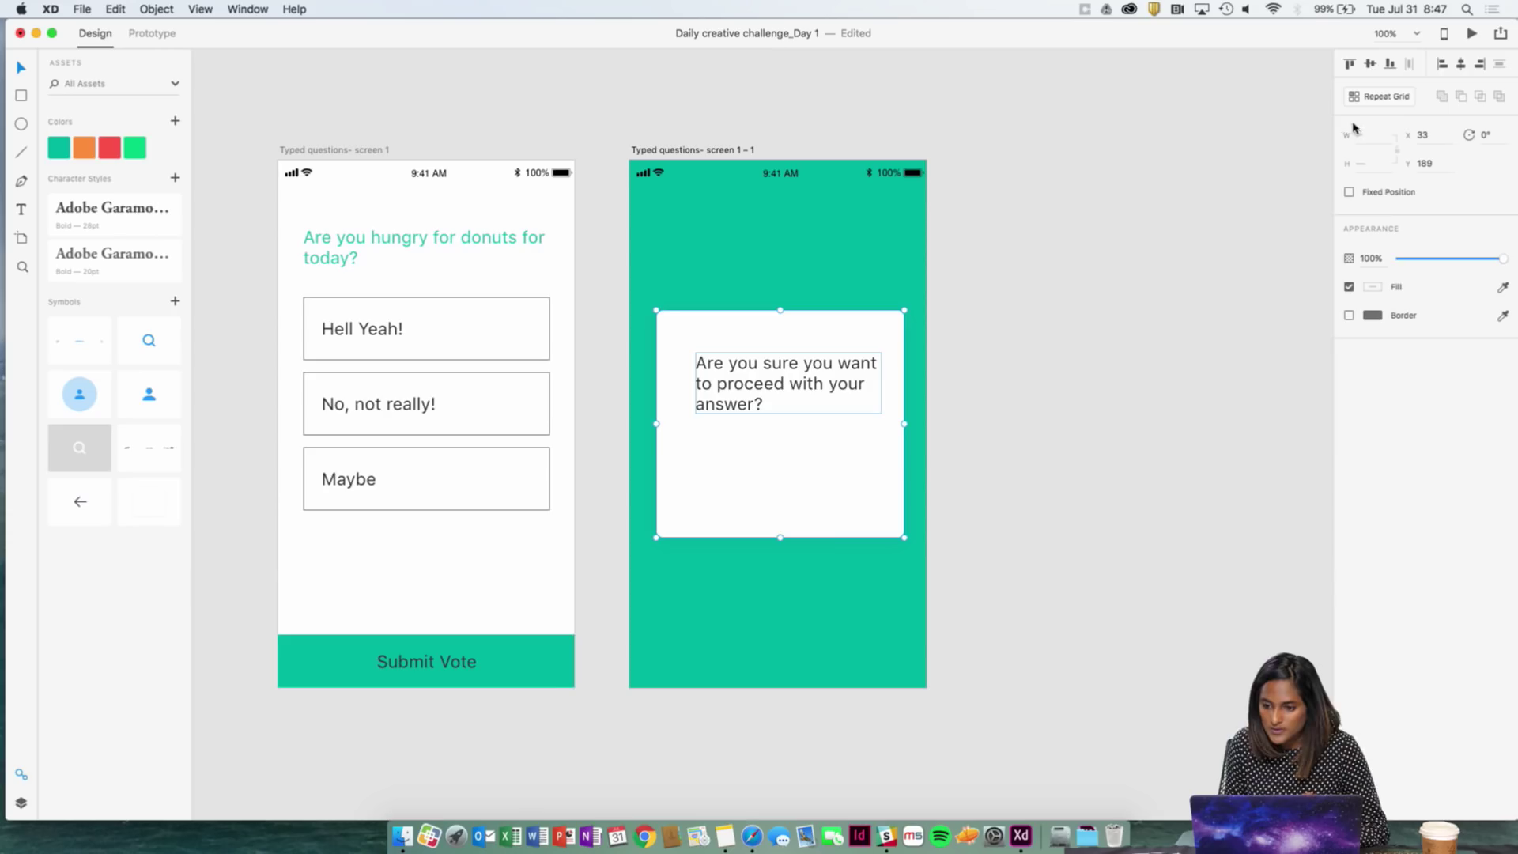
{"action": "left_click", "coordinate": [1461, 64]}
{"action": "left_click", "coordinate": [1283, 169]}
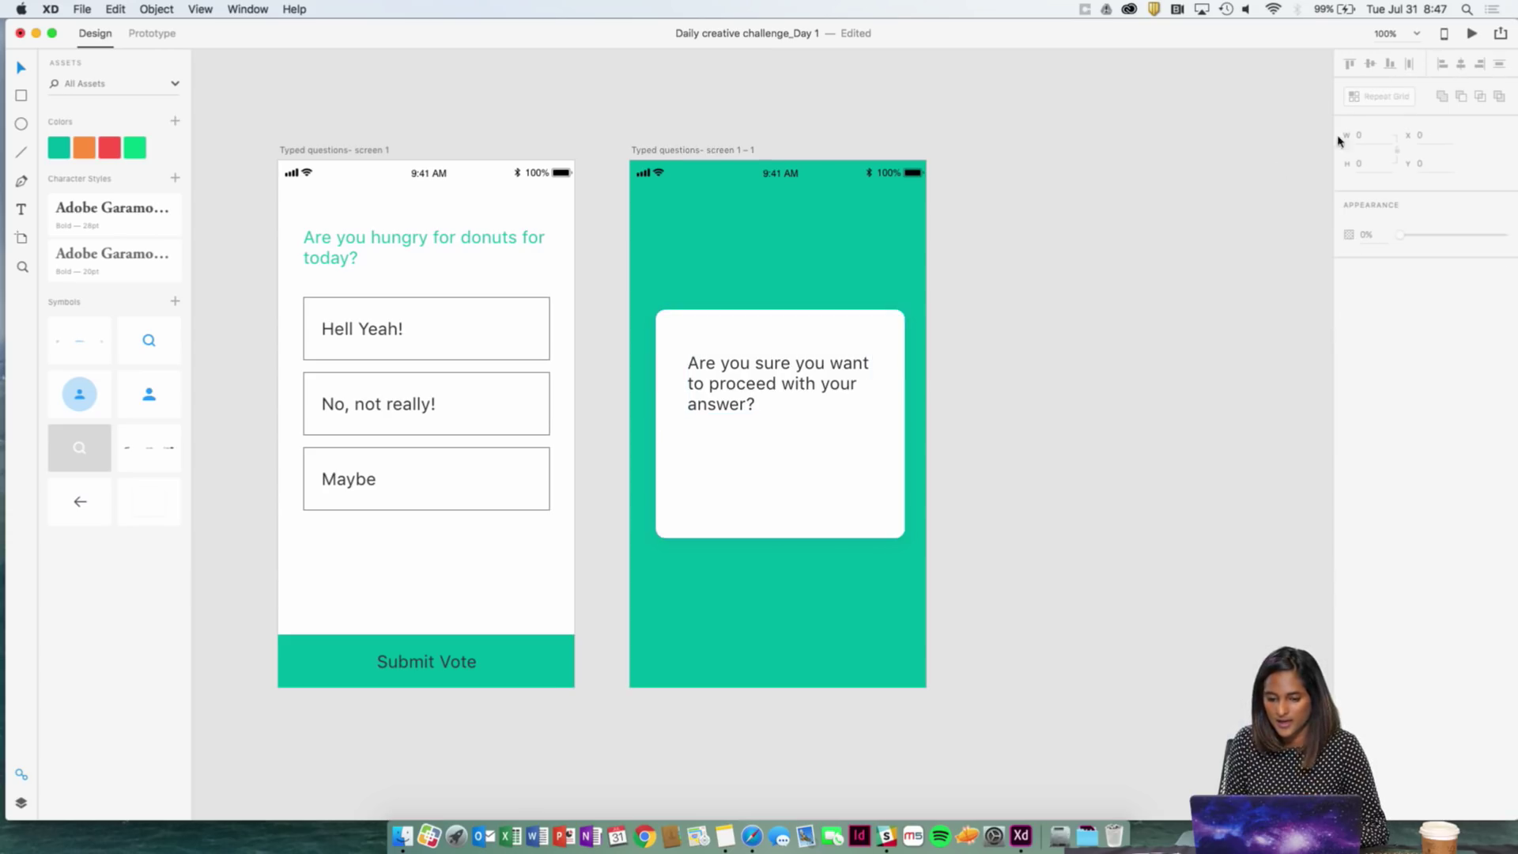
{"action": "left_click", "coordinate": [772, 372]}
{"action": "left_click_drag", "start_coordinate": [772, 373], "coordinate": [775, 365]}
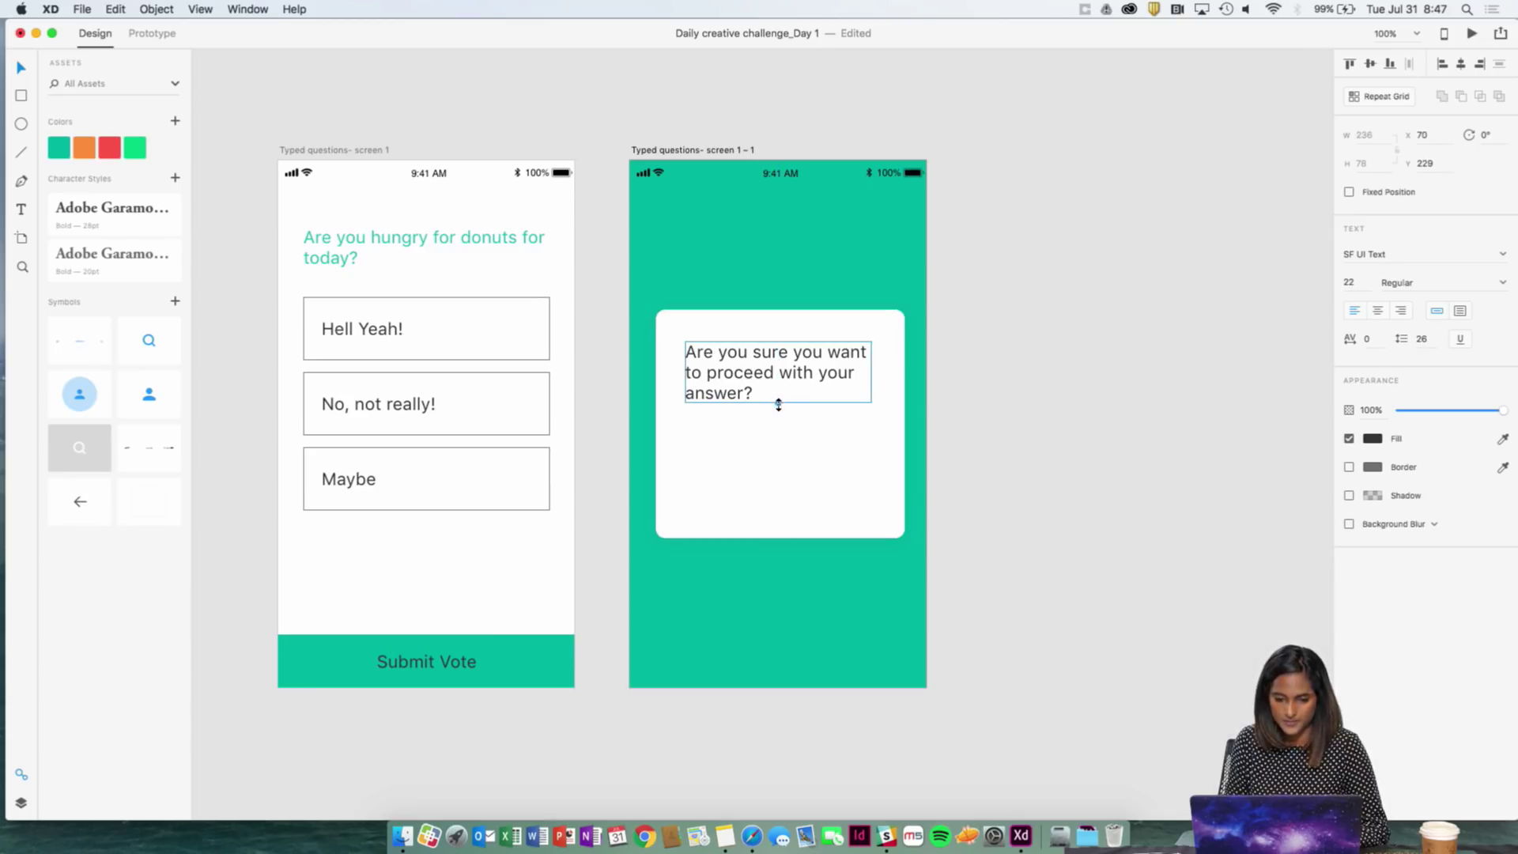
- Set the confirmation question's font size to 20
{"action": "double_click", "coordinate": [776, 369]}
{"action": "left_click", "coordinate": [749, 396]}
{"action": "key", "text": "super+a"}
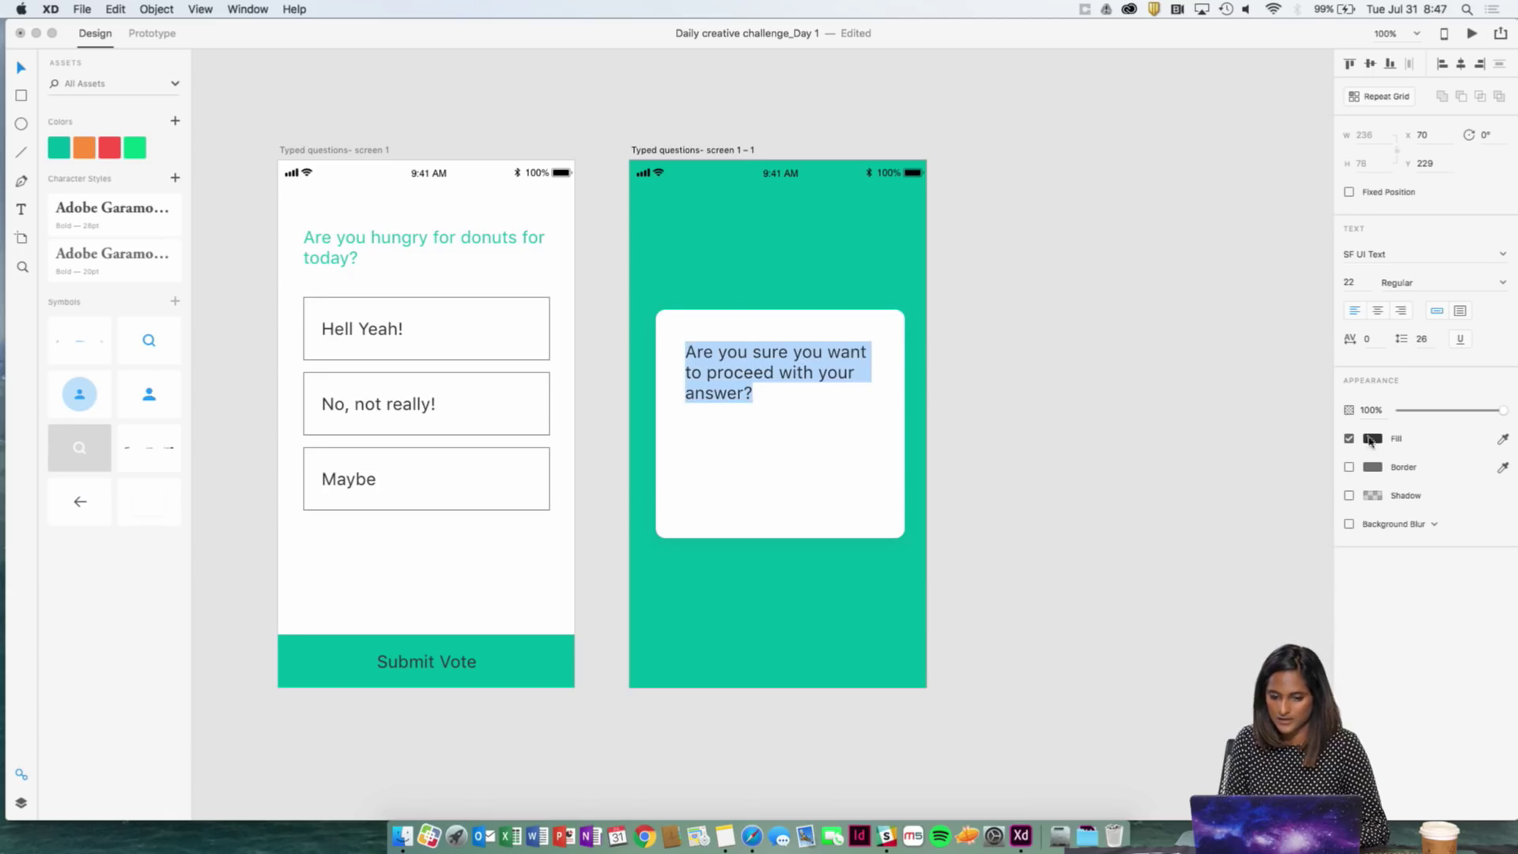
{"action": "left_click", "coordinate": [1358, 282]}
{"action": "type", "text": "2"}
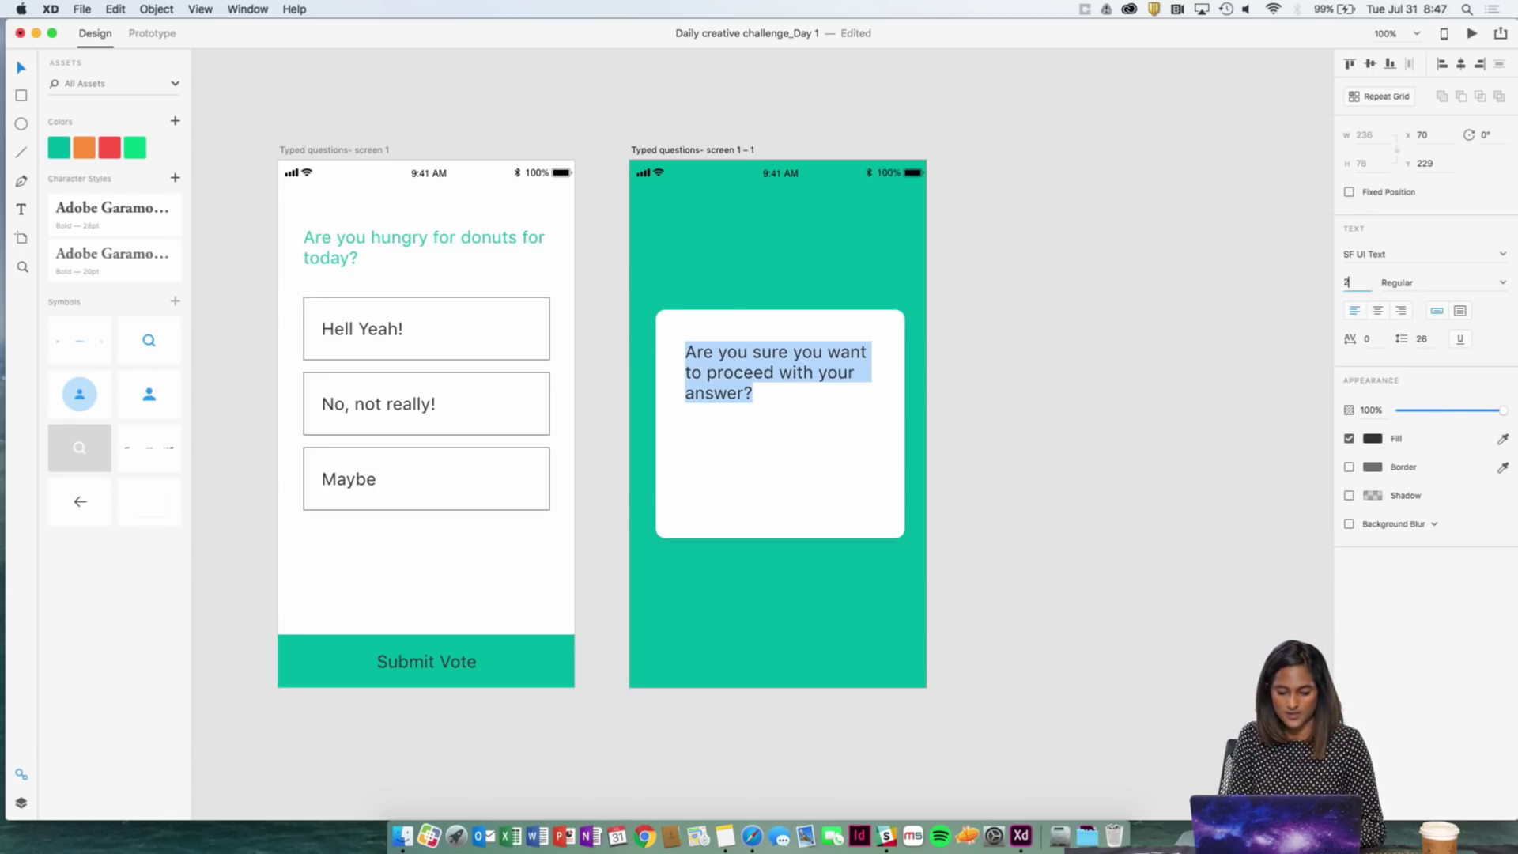
{"action": "key", "text": "Return"}
{"action": "key", "text": "Escape"}
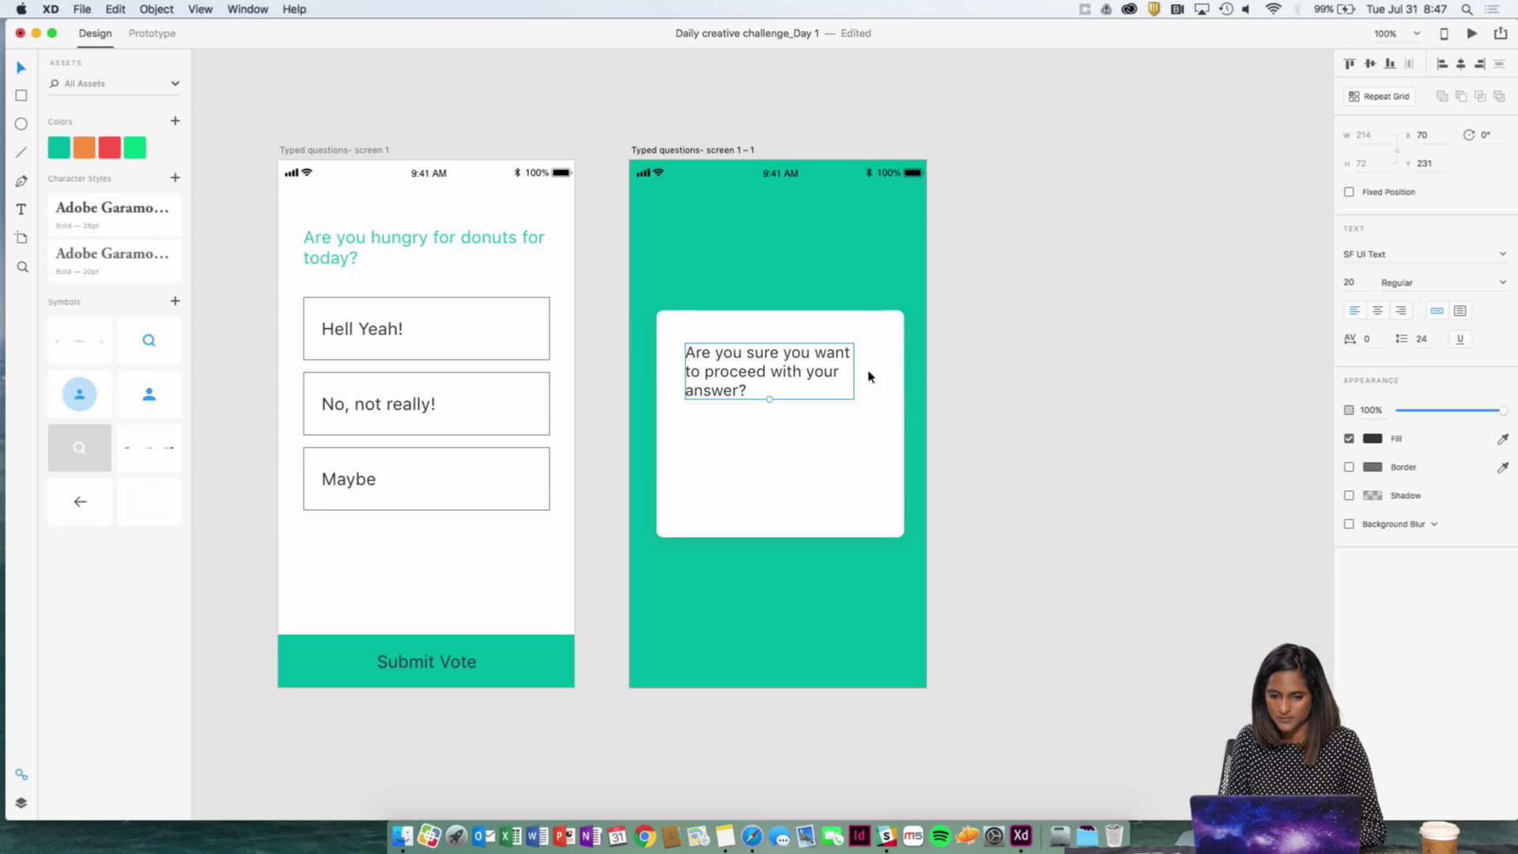
- Set the confirmation question's font size to 18
{"action": "double_click", "coordinate": [812, 379]}
{"action": "key", "text": "super+a"}
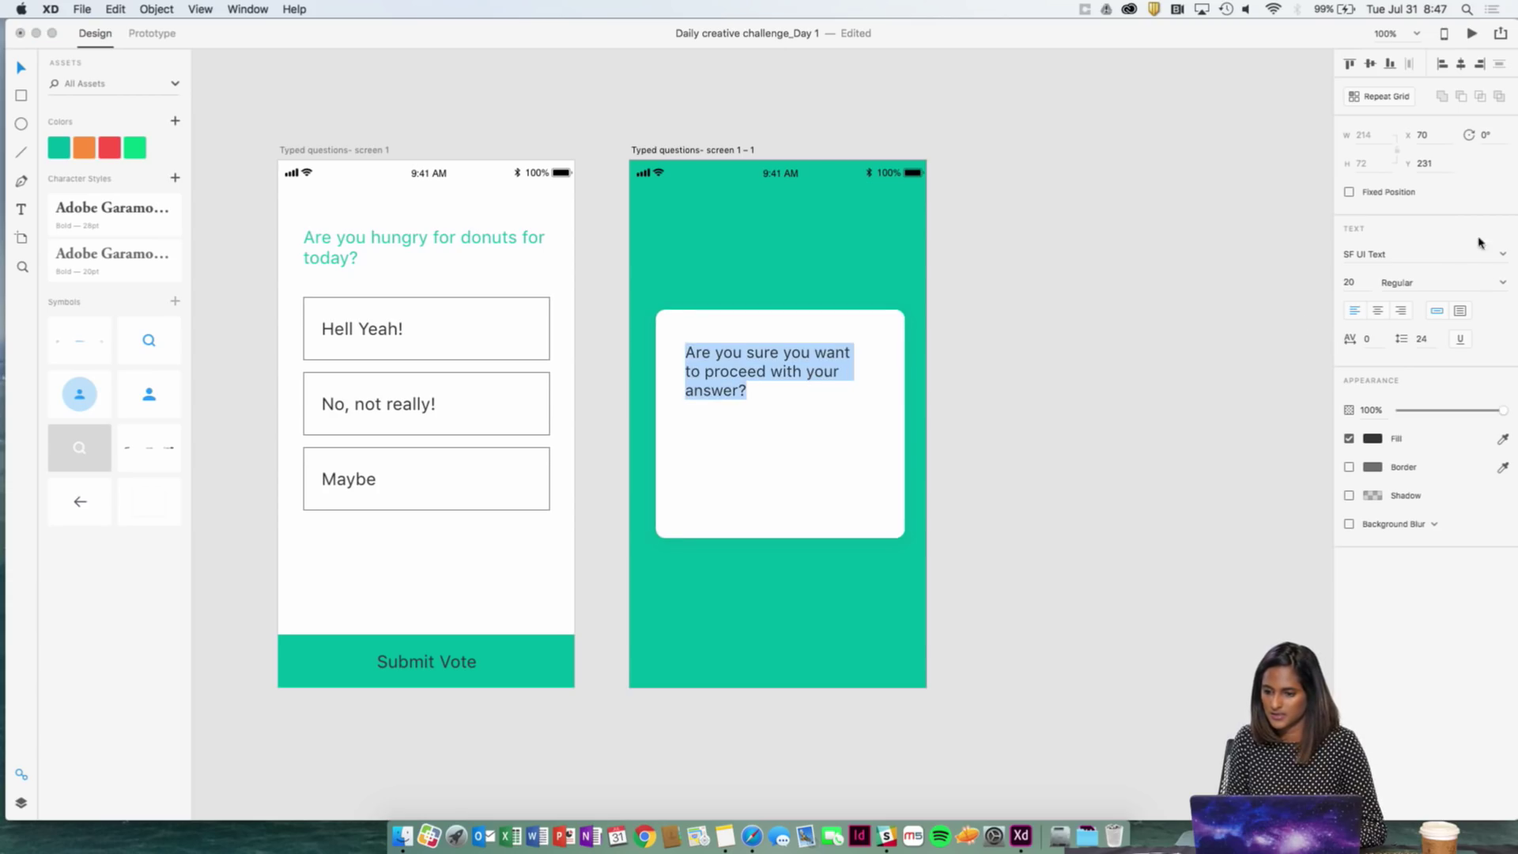
{"action": "left_click", "coordinate": [1361, 284]}
{"action": "type", "text": "18"}
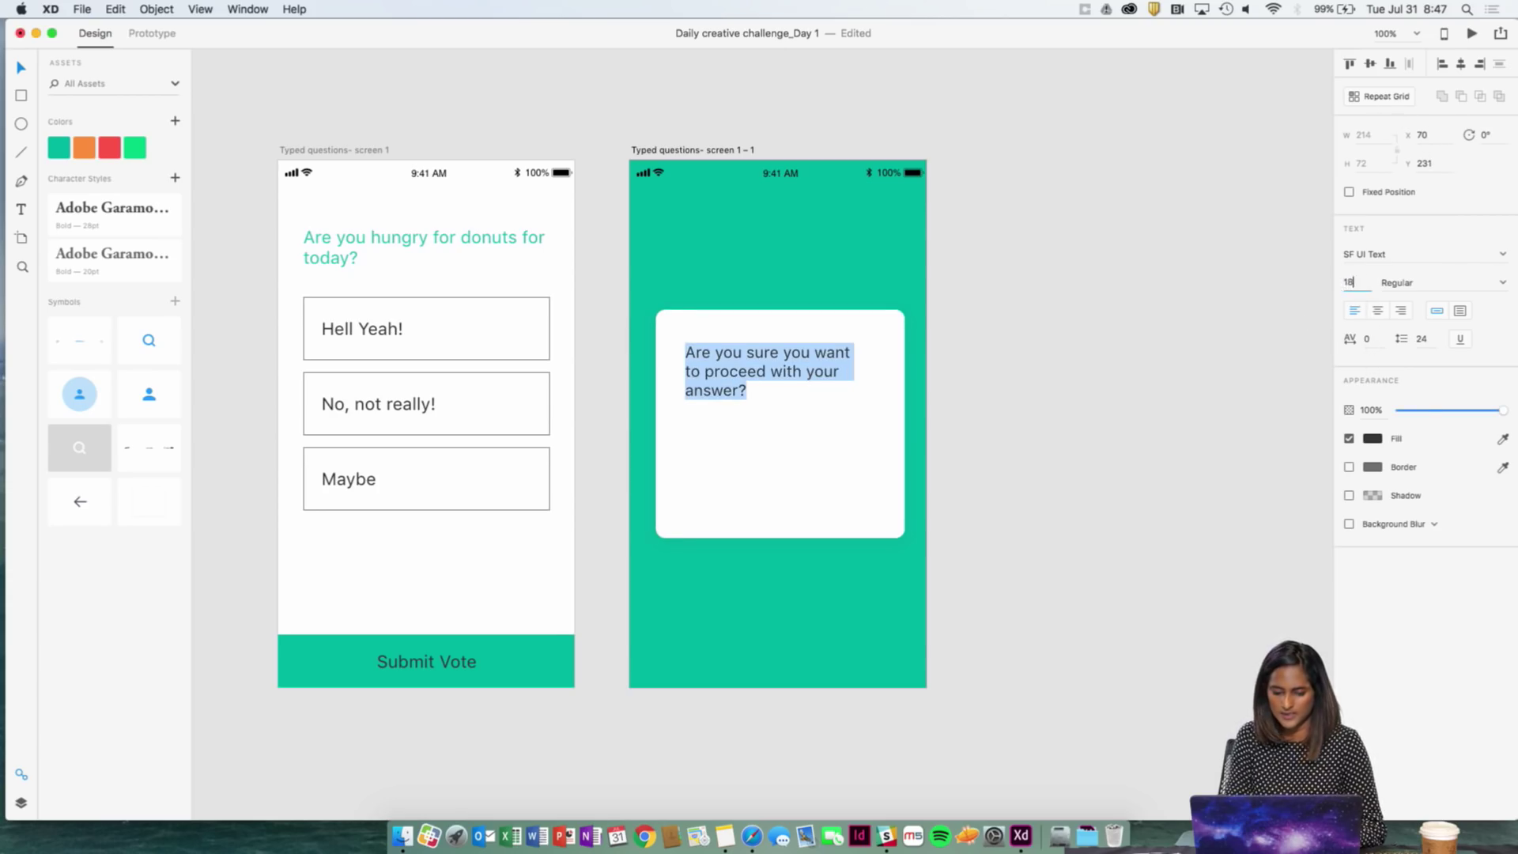
{"action": "key", "text": "Return"}
{"action": "key", "text": "Escape"}
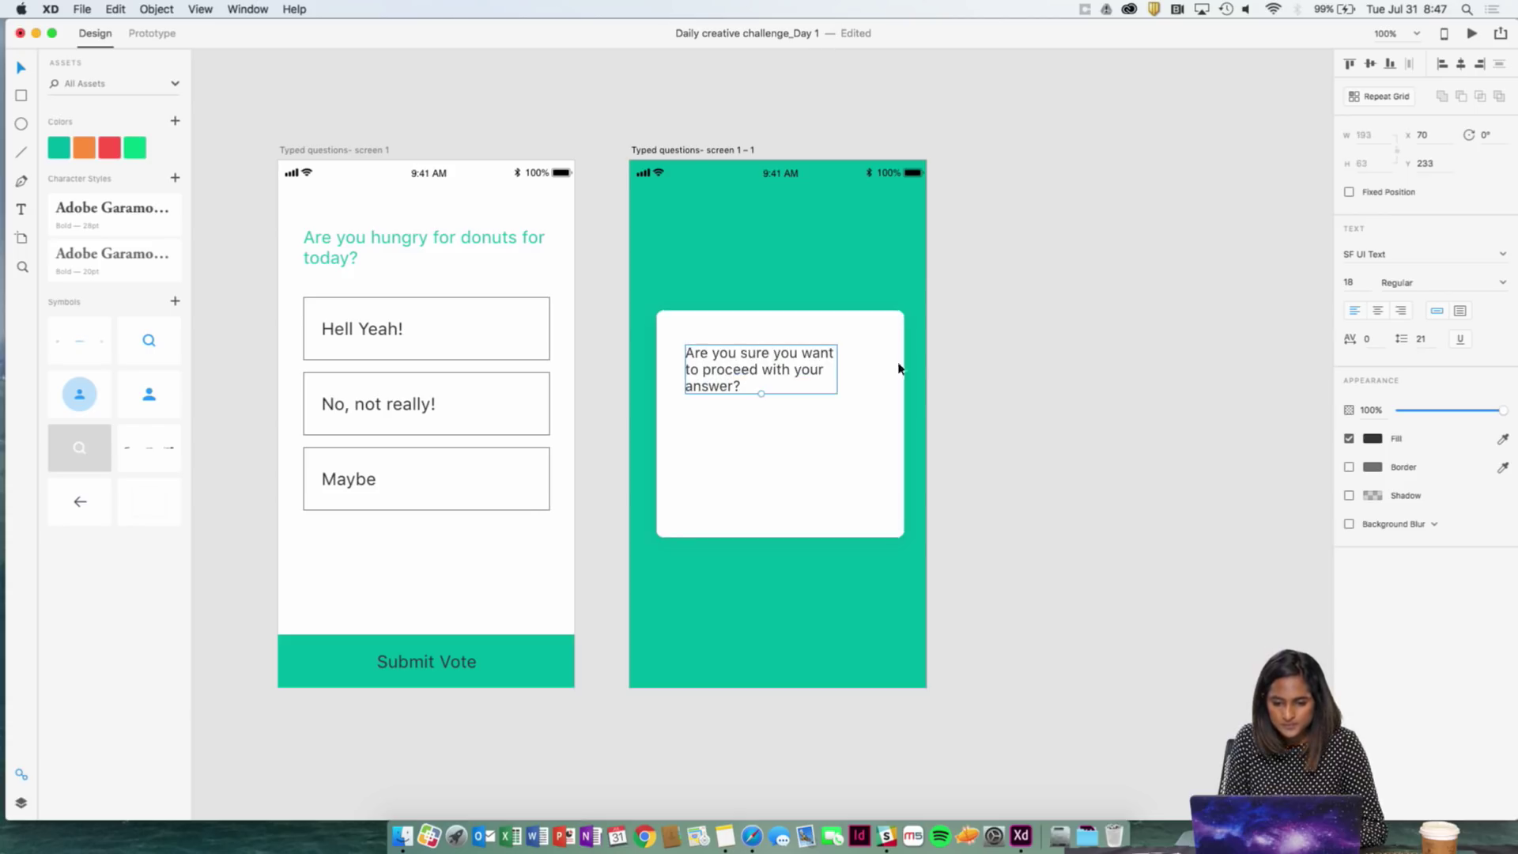
- Rebreak the confirmation question so its first line ends with "want to", and nudge the text slightly upward on the card
{"action": "key", "text": "Return"}
{"action": "left_click", "coordinate": [829, 369]}
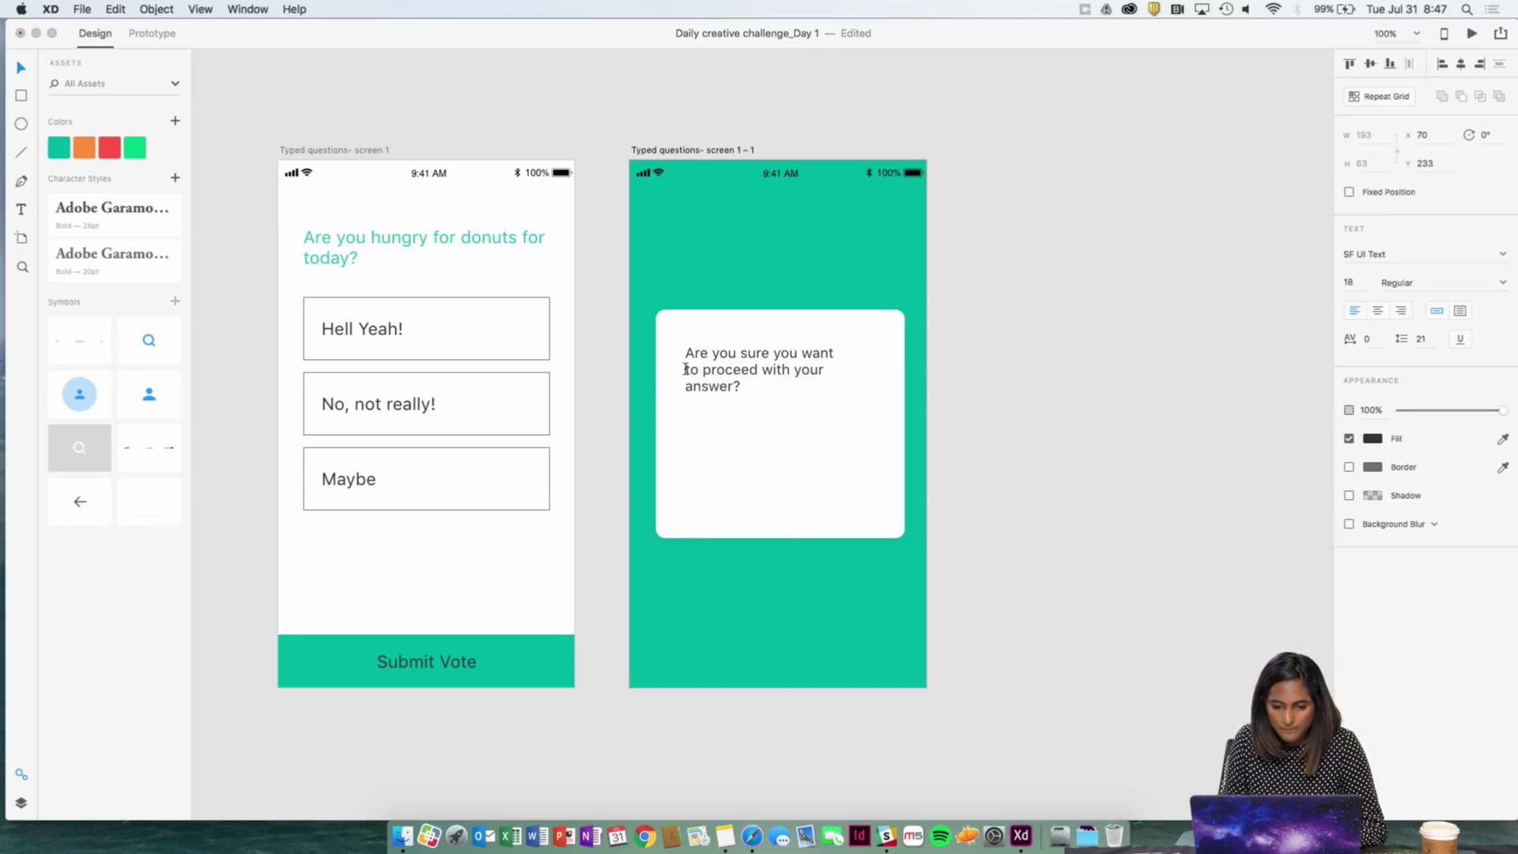
{"action": "key", "text": "BackSpace"}
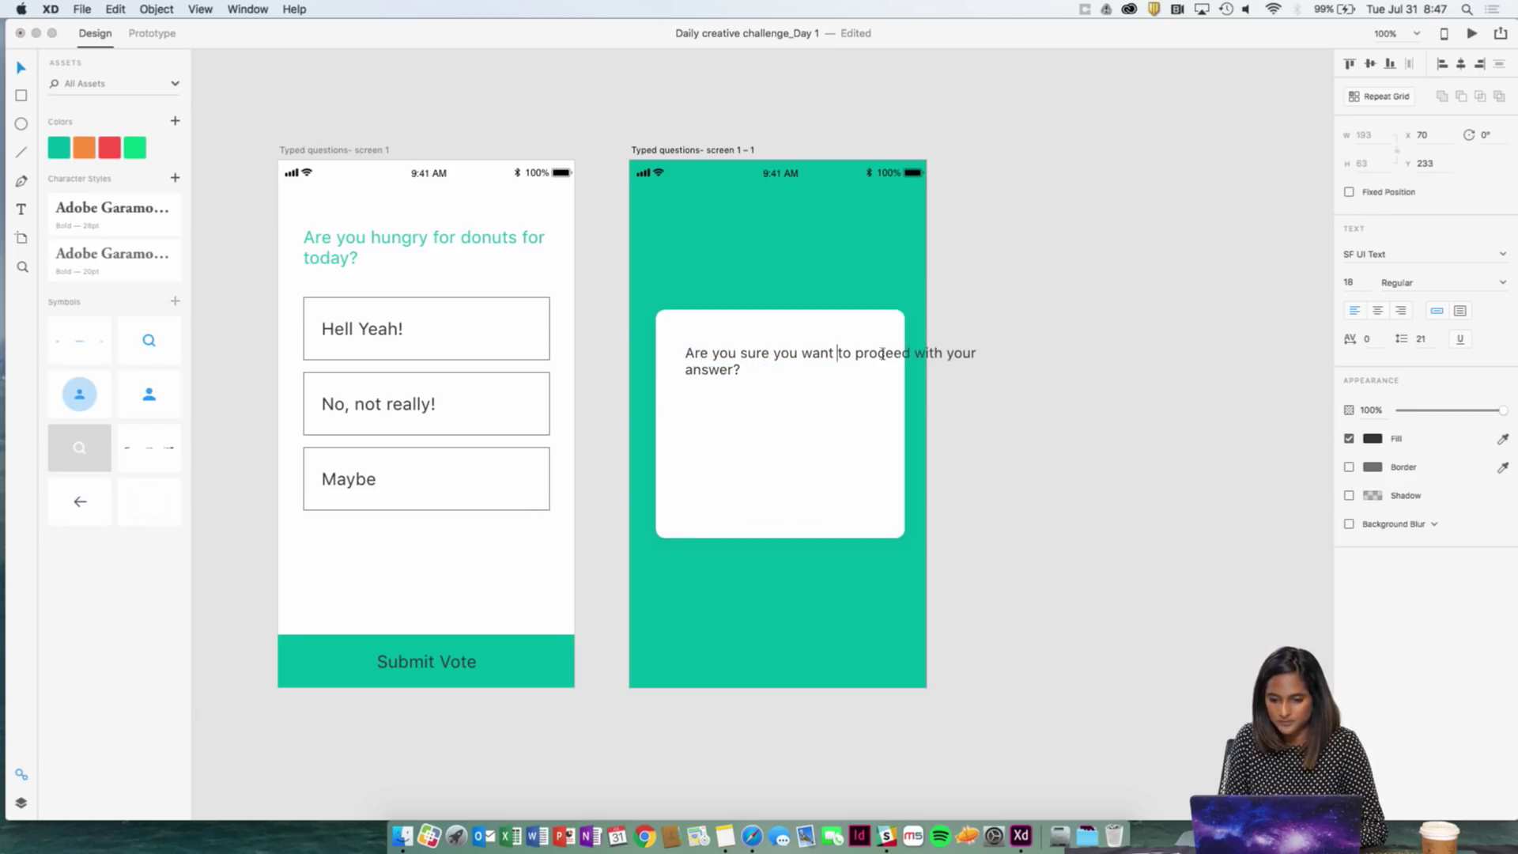
{"action": "key", "text": "Right"}
{"action": "key", "text": "Right"}
{"action": "key", "text": "Right"}
{"action": "key", "text": "Right"}
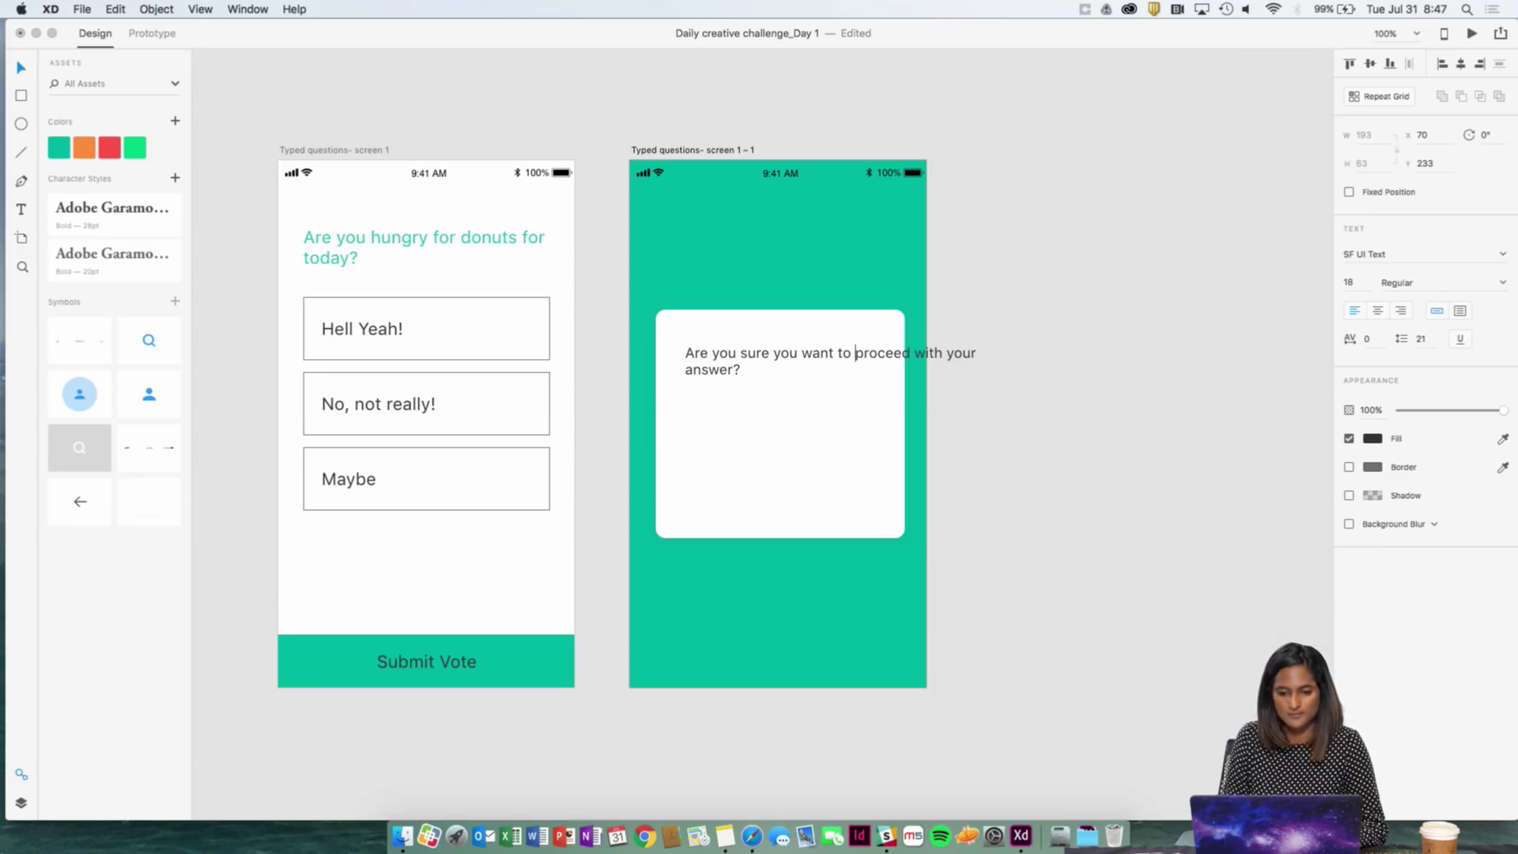
{"action": "key", "text": "Return"}
{"action": "key", "text": "Escape"}
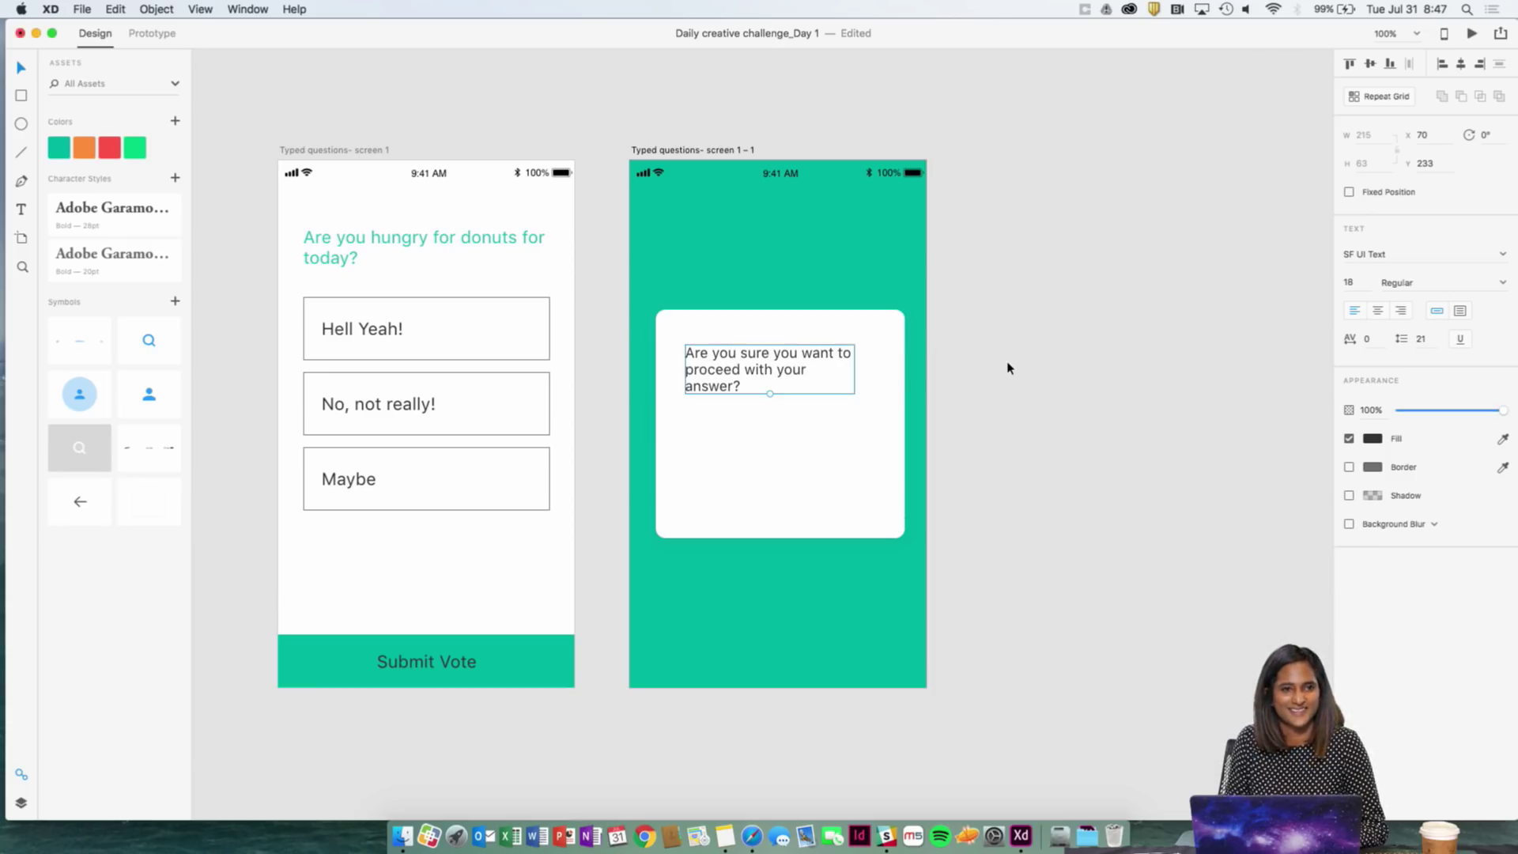
{"action": "left_click", "coordinate": [956, 314]}
{"action": "left_click_drag", "start_coordinate": [766, 366], "coordinate": [765, 363]}
- Add the text "Yes" on the white card and place it near the card's lower-right corner
{"action": "key", "text": "t"}
{"action": "left_click", "coordinate": [714, 457]}
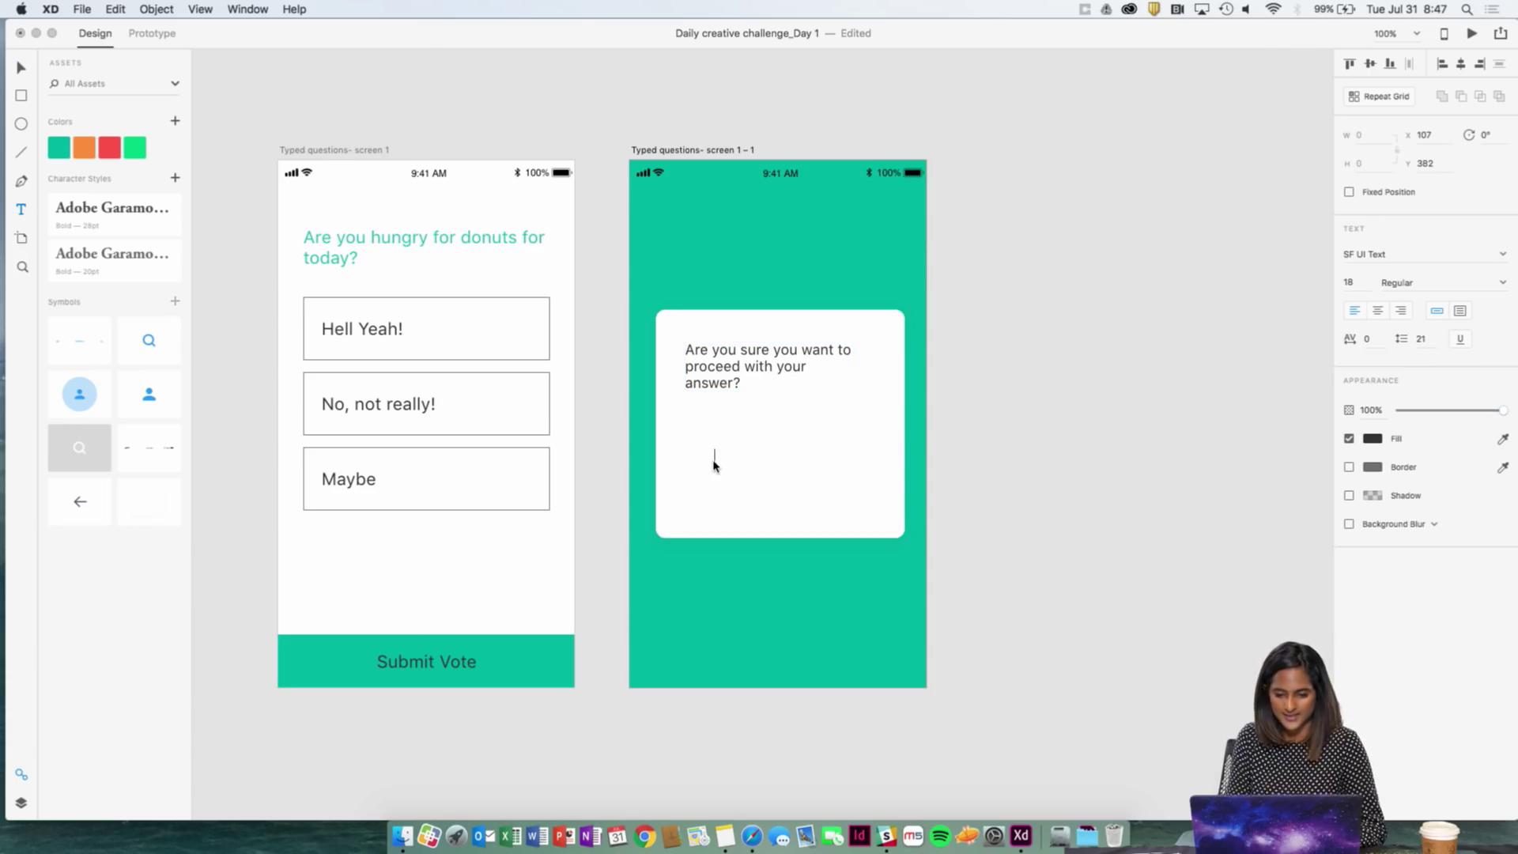
{"action": "type", "text": "Yes"}
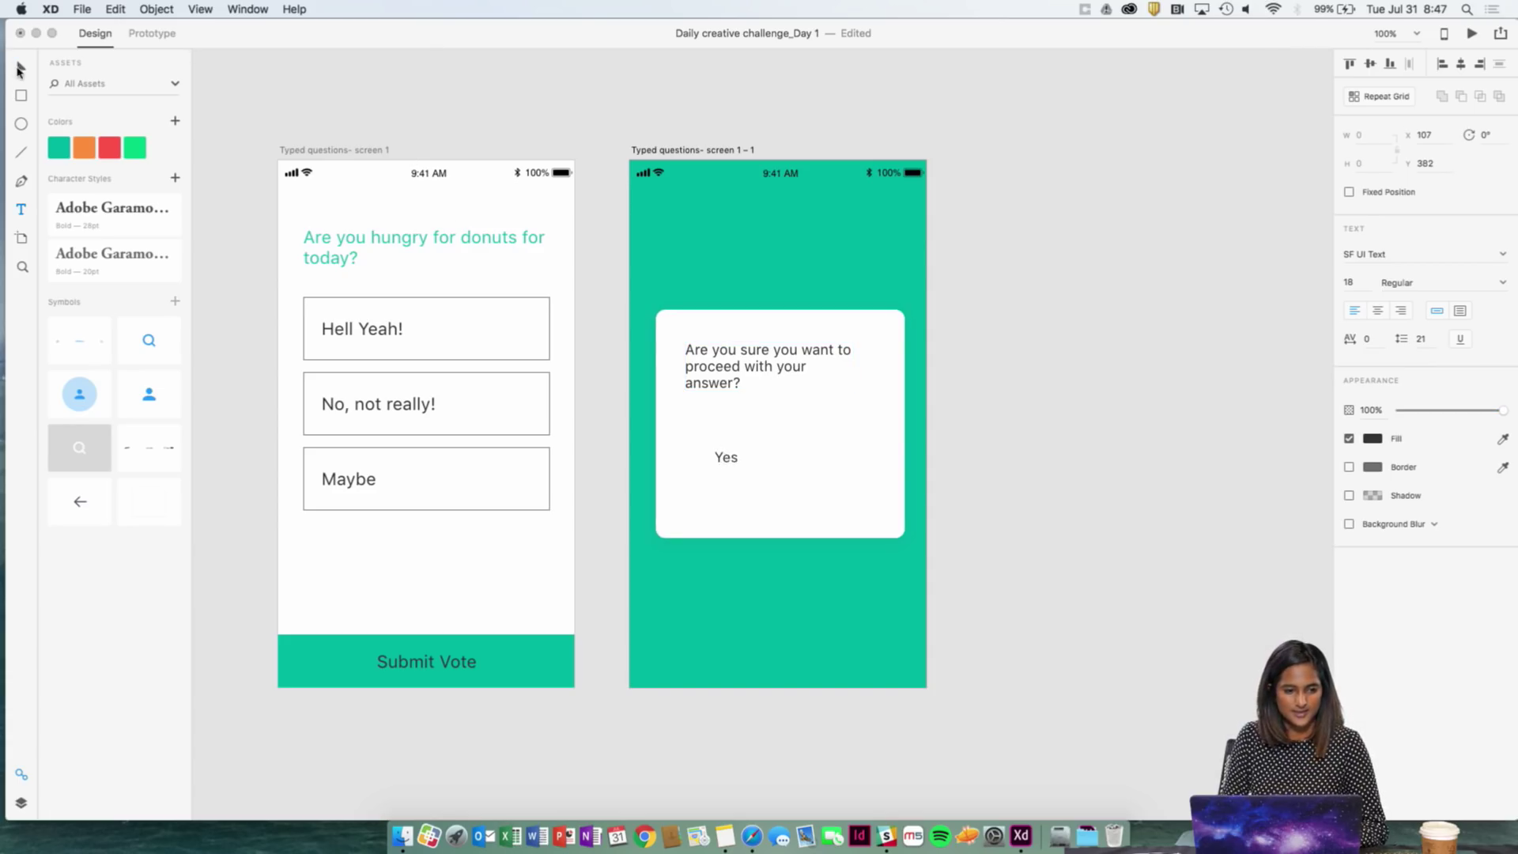
{"action": "left_click", "coordinate": [20, 69]}
{"action": "left_click_drag", "start_coordinate": [721, 456], "coordinate": [848, 503]}
- Move the confirmation question down to about Y 258 and shorten the white card to a height of 239
{"action": "left_click_drag", "start_coordinate": [793, 382], "coordinate": [779, 398]}
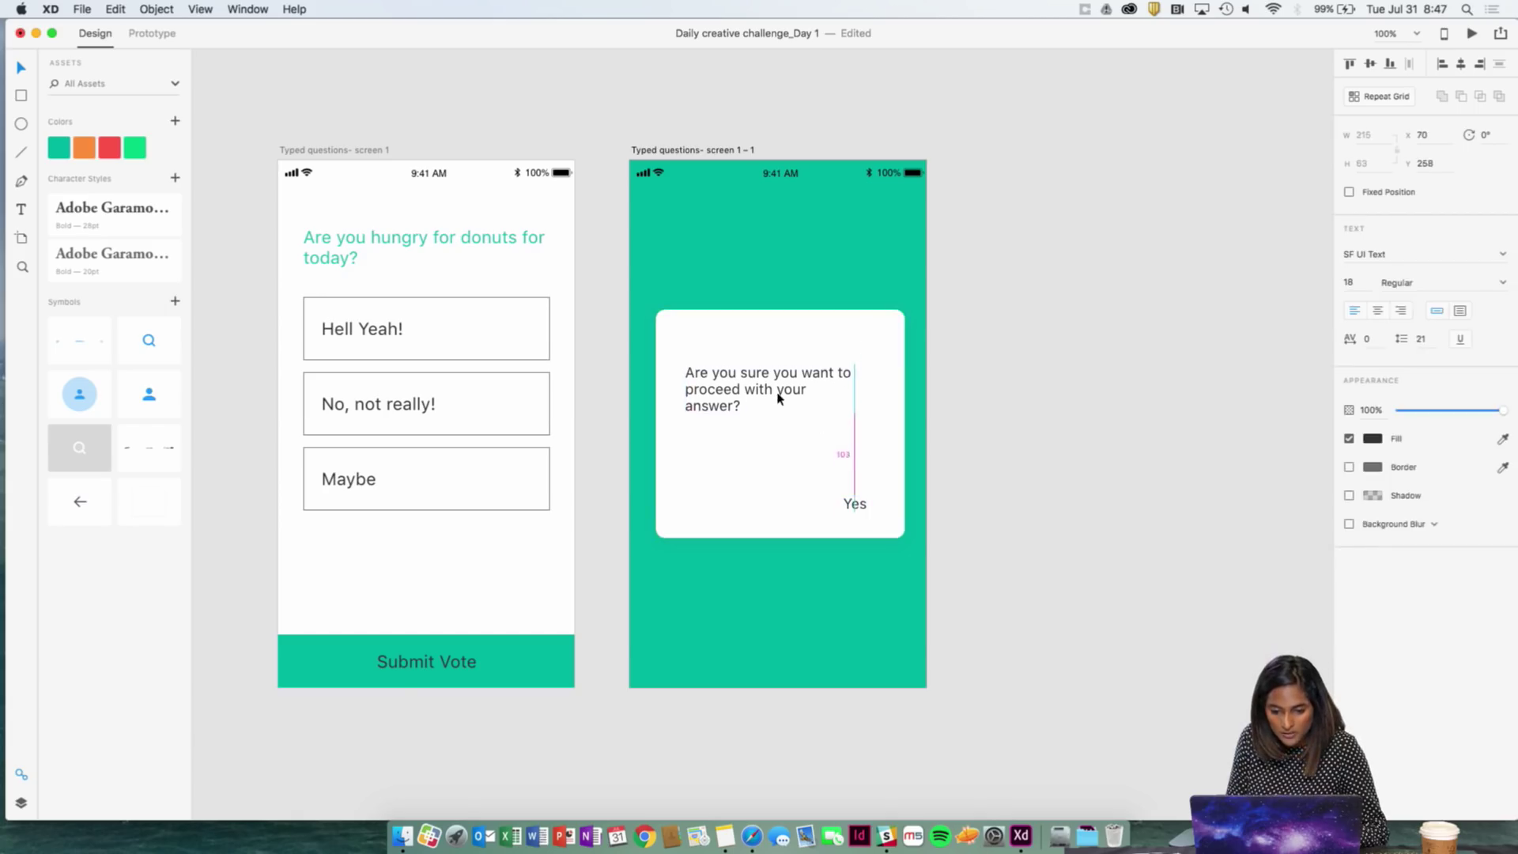
{"action": "left_click", "coordinate": [779, 353]}
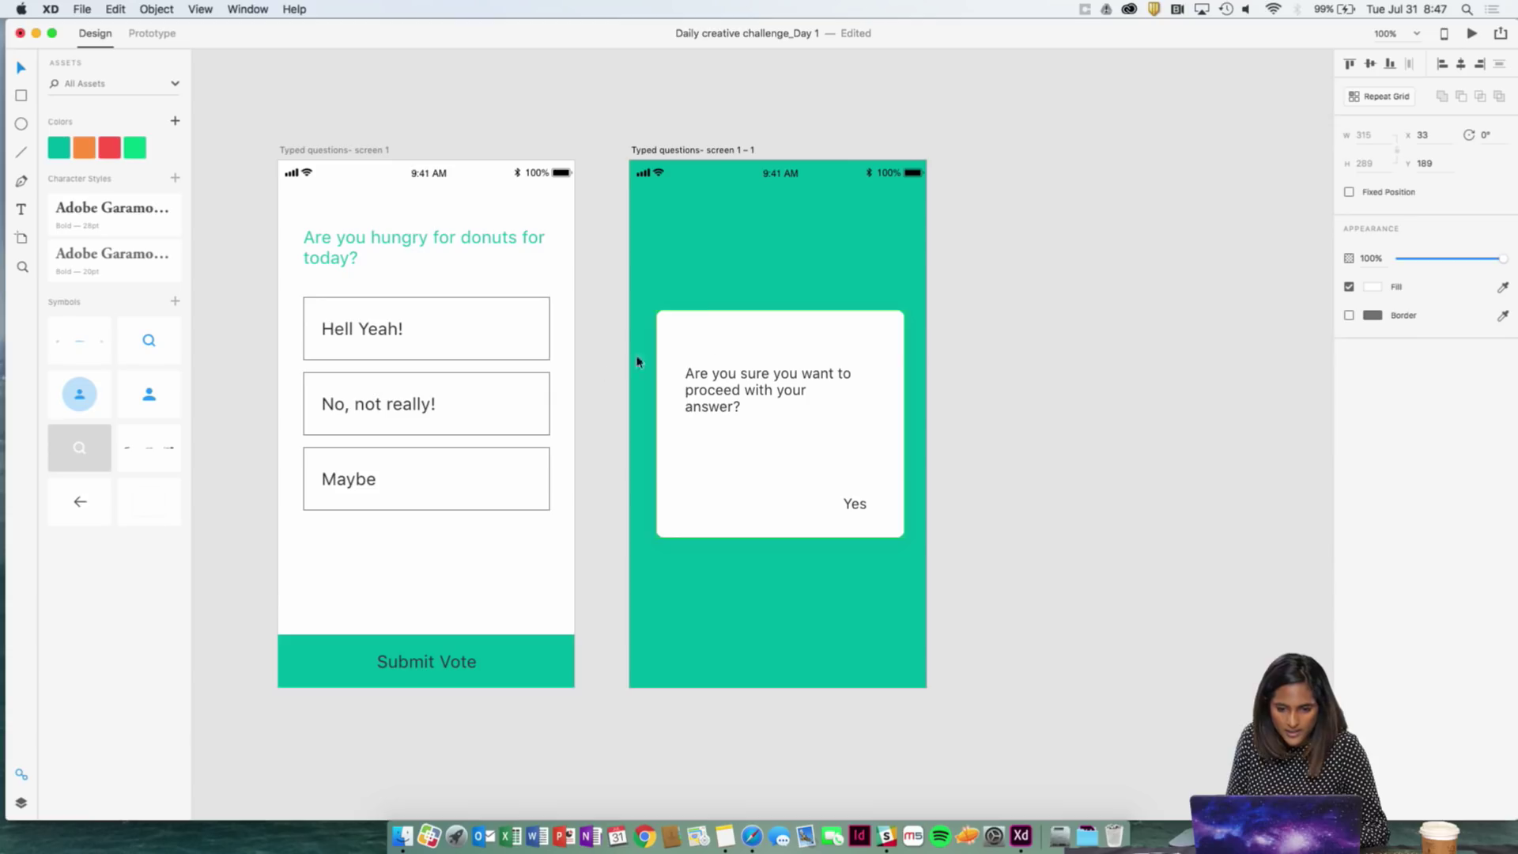
{"action": "left_click", "coordinate": [768, 473]}
{"action": "left_click_drag", "start_coordinate": [780, 538], "coordinate": [696, 475]}
- Duplicate "Yes" to the card's lower-left area at about X 92, Y 382, and change the copy's text to "No"
{"action": "left_click", "coordinate": [865, 505]}
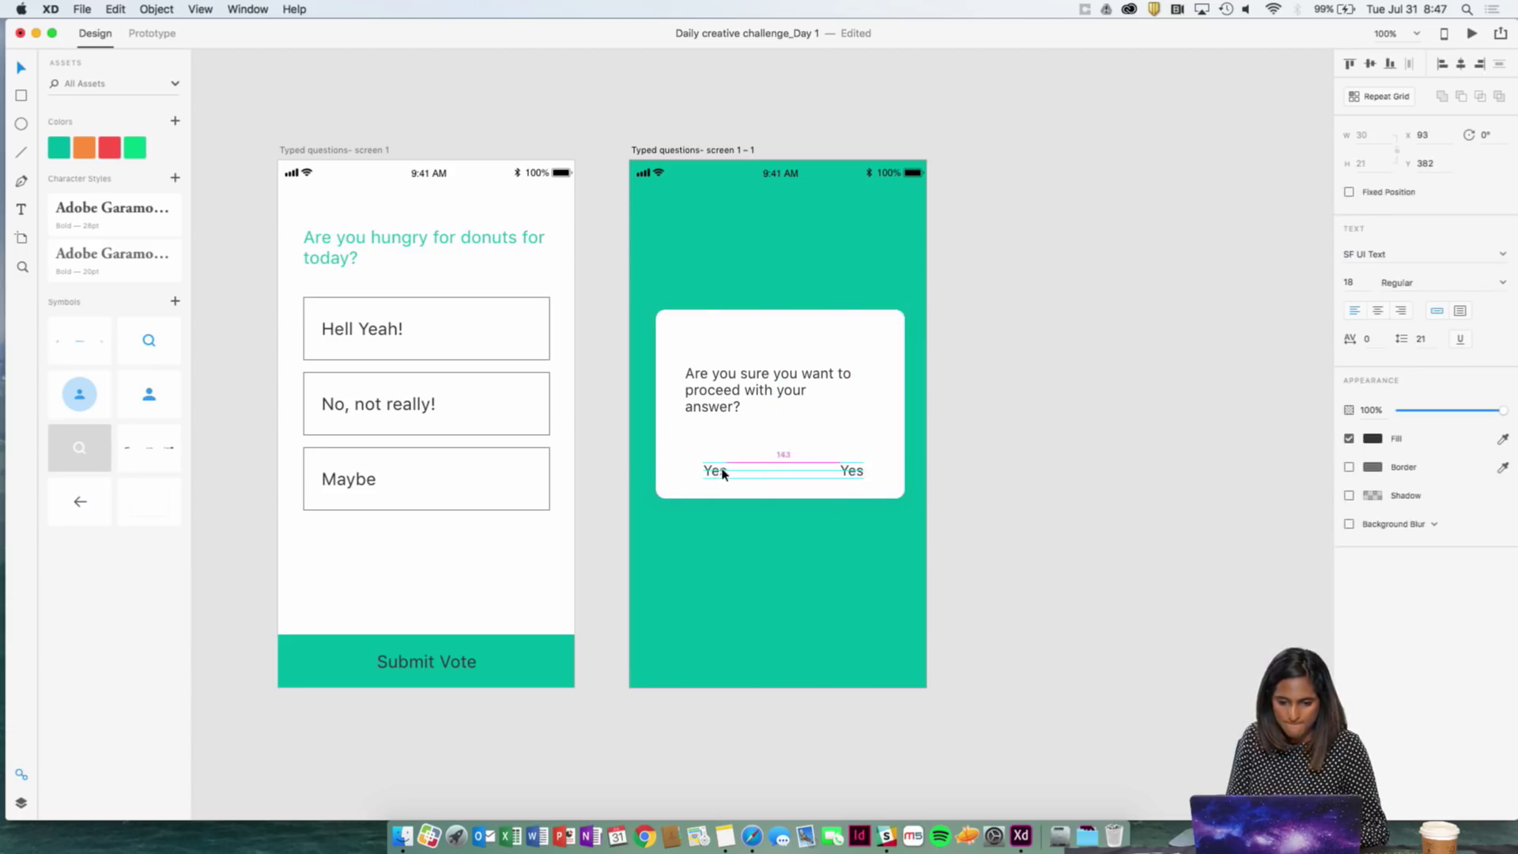
{"action": "double_click", "coordinate": [712, 471]}
{"action": "type", "text": "No"}
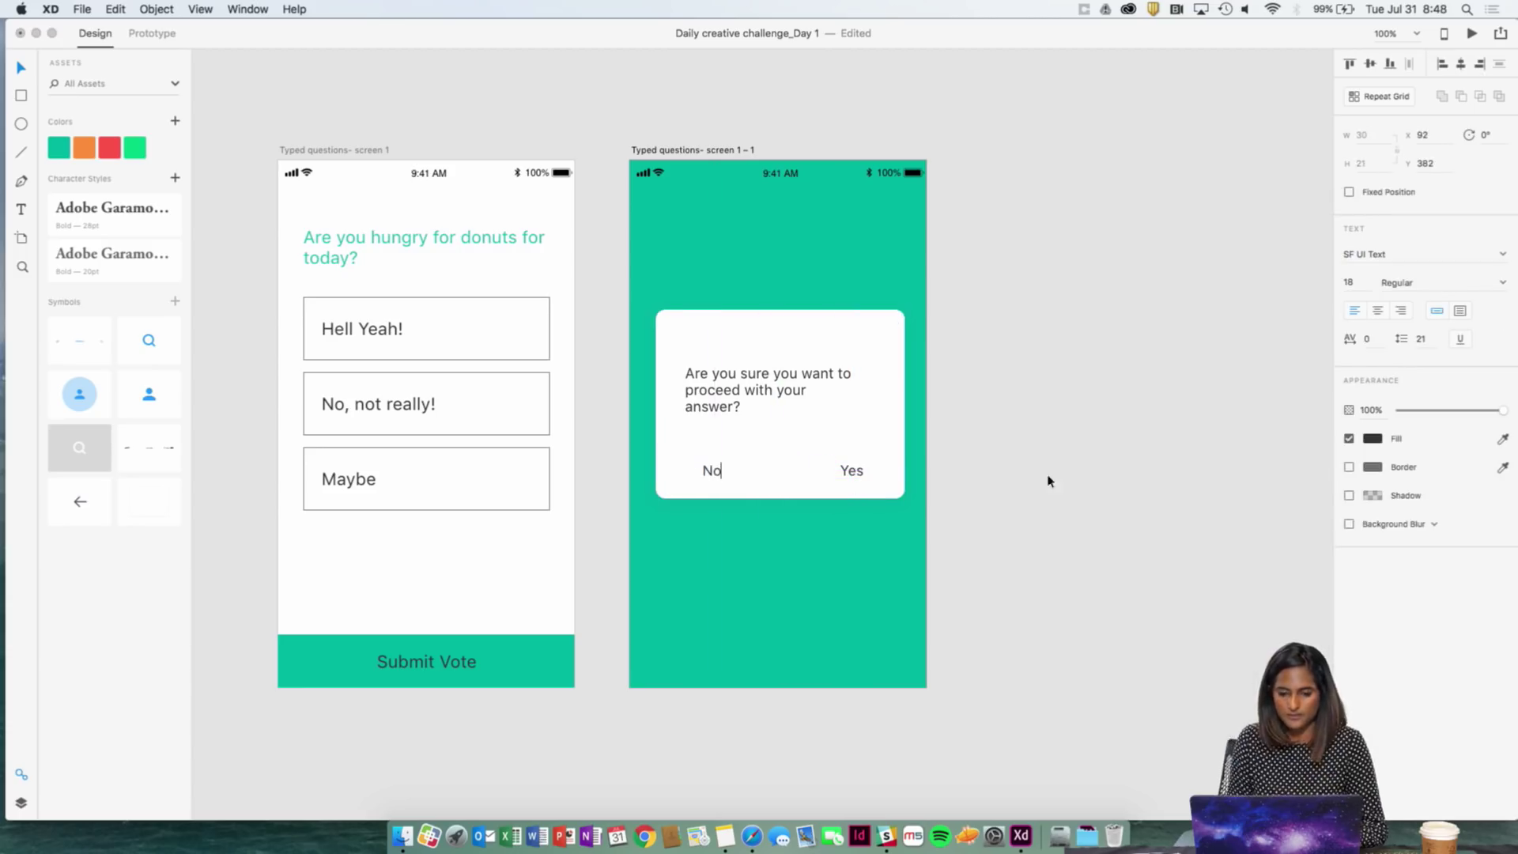
- Move the confirmation question up to about X 72, Y 241 and set its font size to 20
{"action": "left_click", "coordinate": [814, 396]}
{"action": "left_click_drag", "start_coordinate": [814, 396], "coordinate": [783, 376]}
{"action": "double_click", "coordinate": [783, 376]}
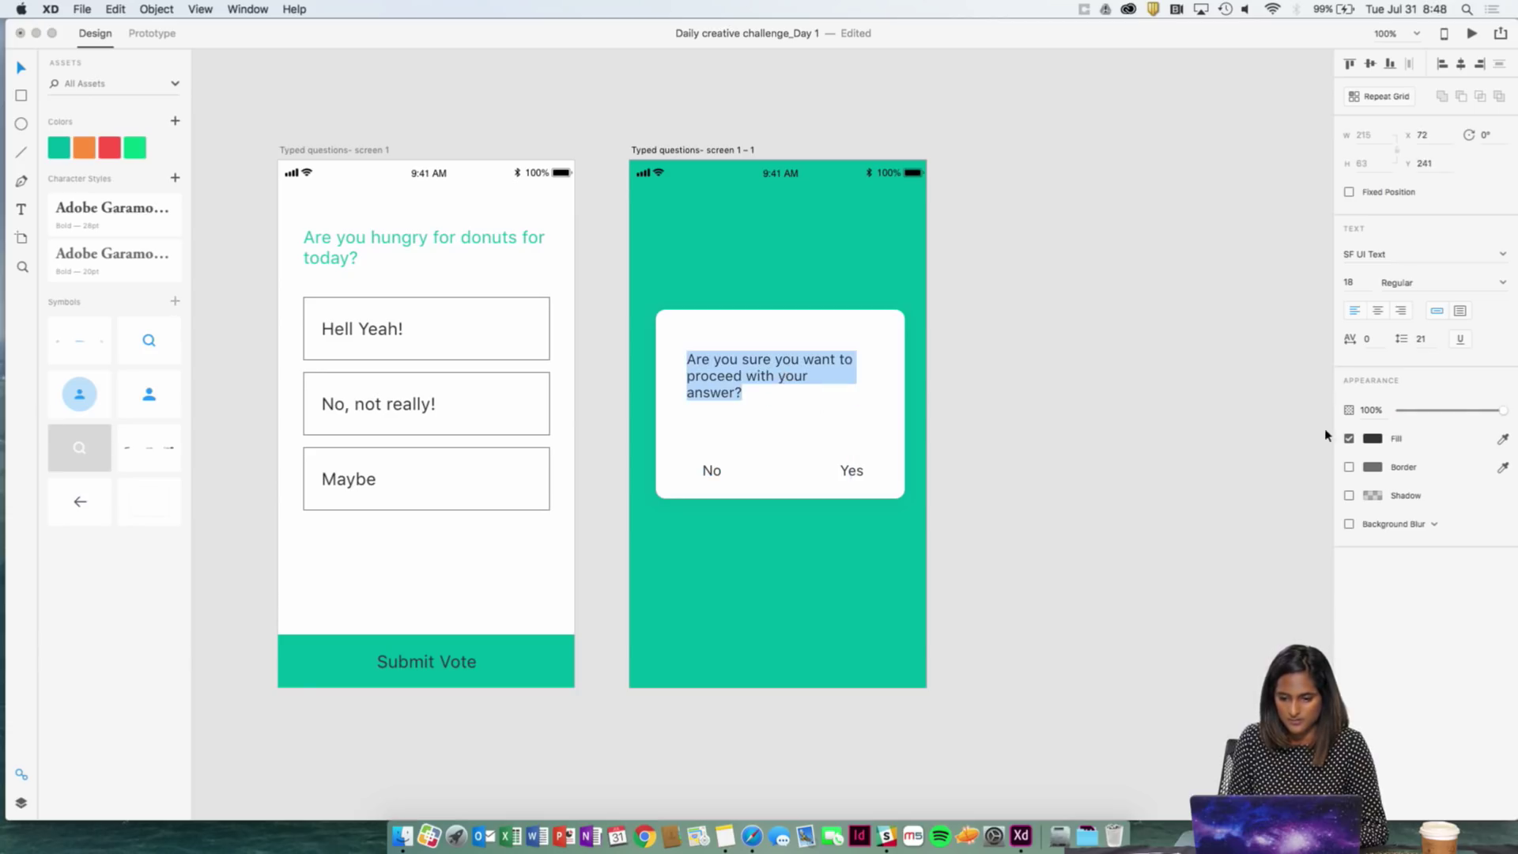
{"action": "left_click", "coordinate": [1350, 282]}
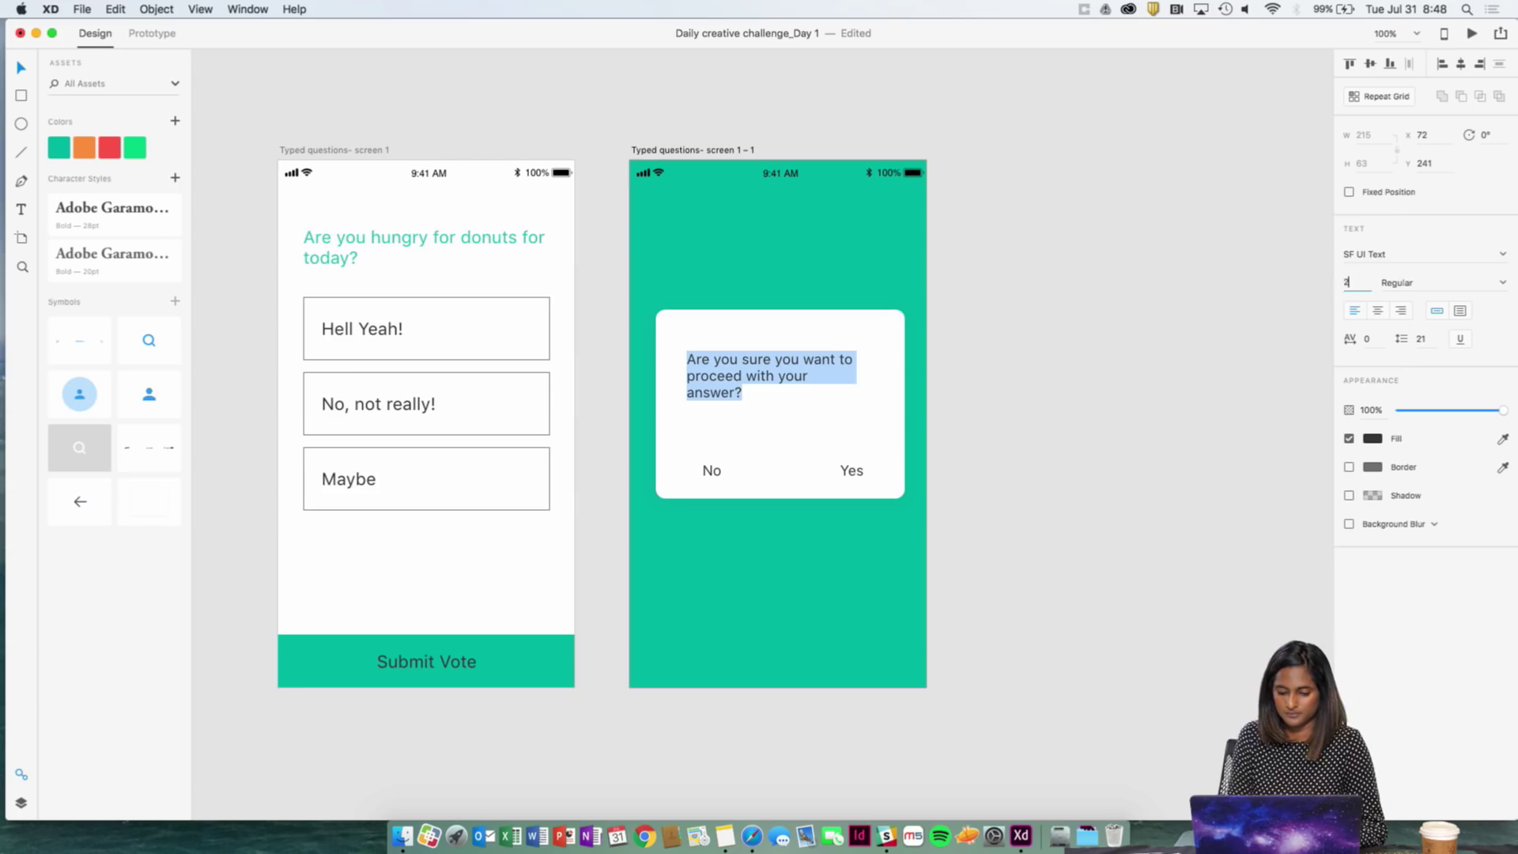
{"action": "type", "text": "20"}
{"action": "key", "text": "Return"}
{"action": "key", "text": "Escape"}
{"action": "left_click", "coordinate": [963, 399]}
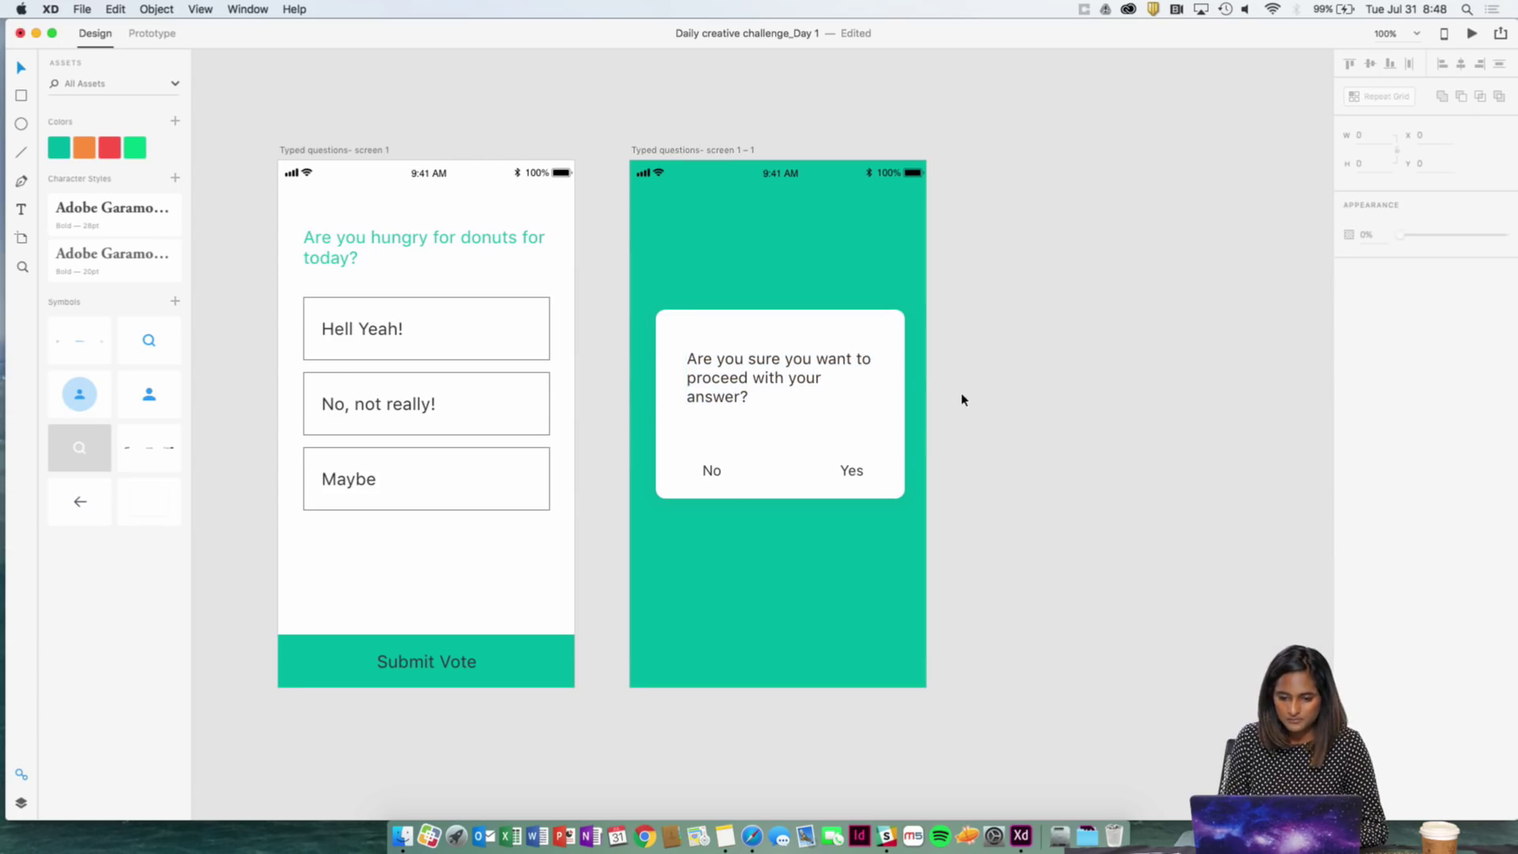
- Remove the line break before "answer?" so the confirmation question runs over two lines, and select the white card
{"action": "double_click", "coordinate": [680, 400]}
{"action": "key", "text": "Left"}
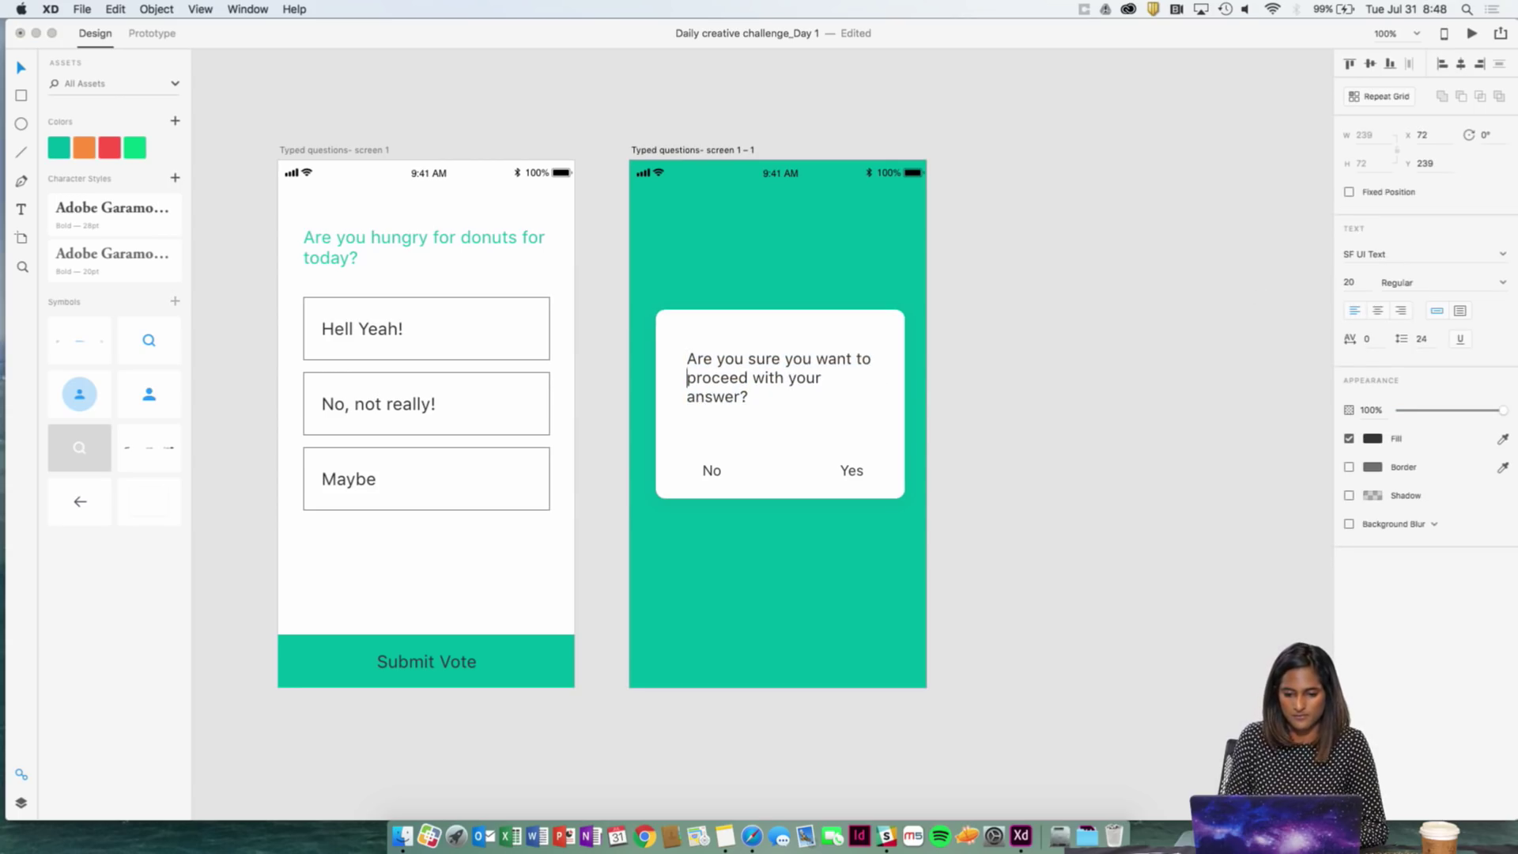
{"action": "key", "text": "BackSpace"}
{"action": "key", "text": "Escape"}
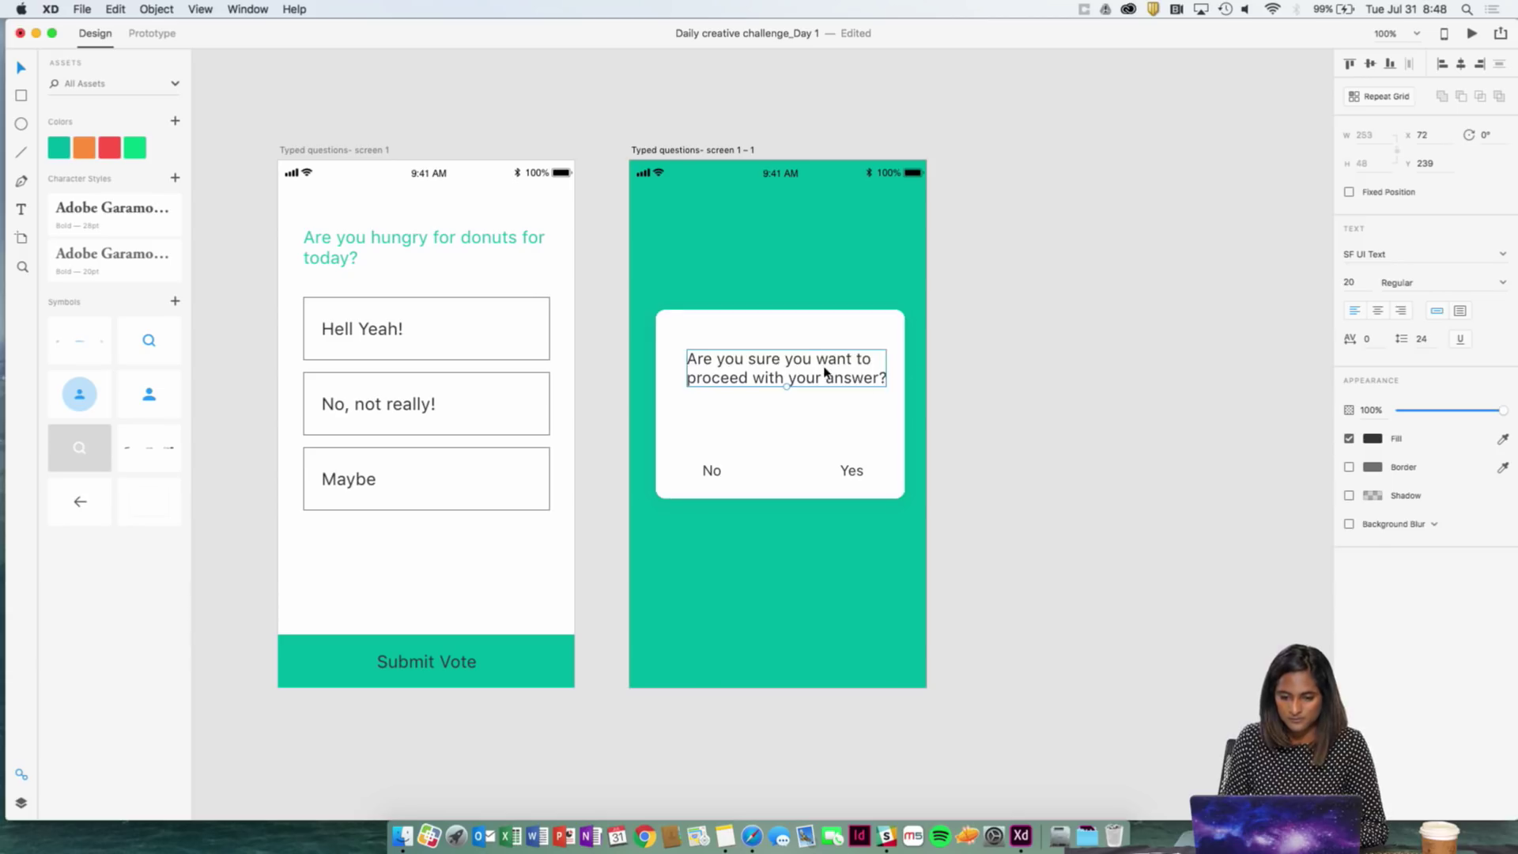
{"action": "left_click", "coordinate": [791, 342]}
{"action": "left_click", "coordinate": [781, 313]}
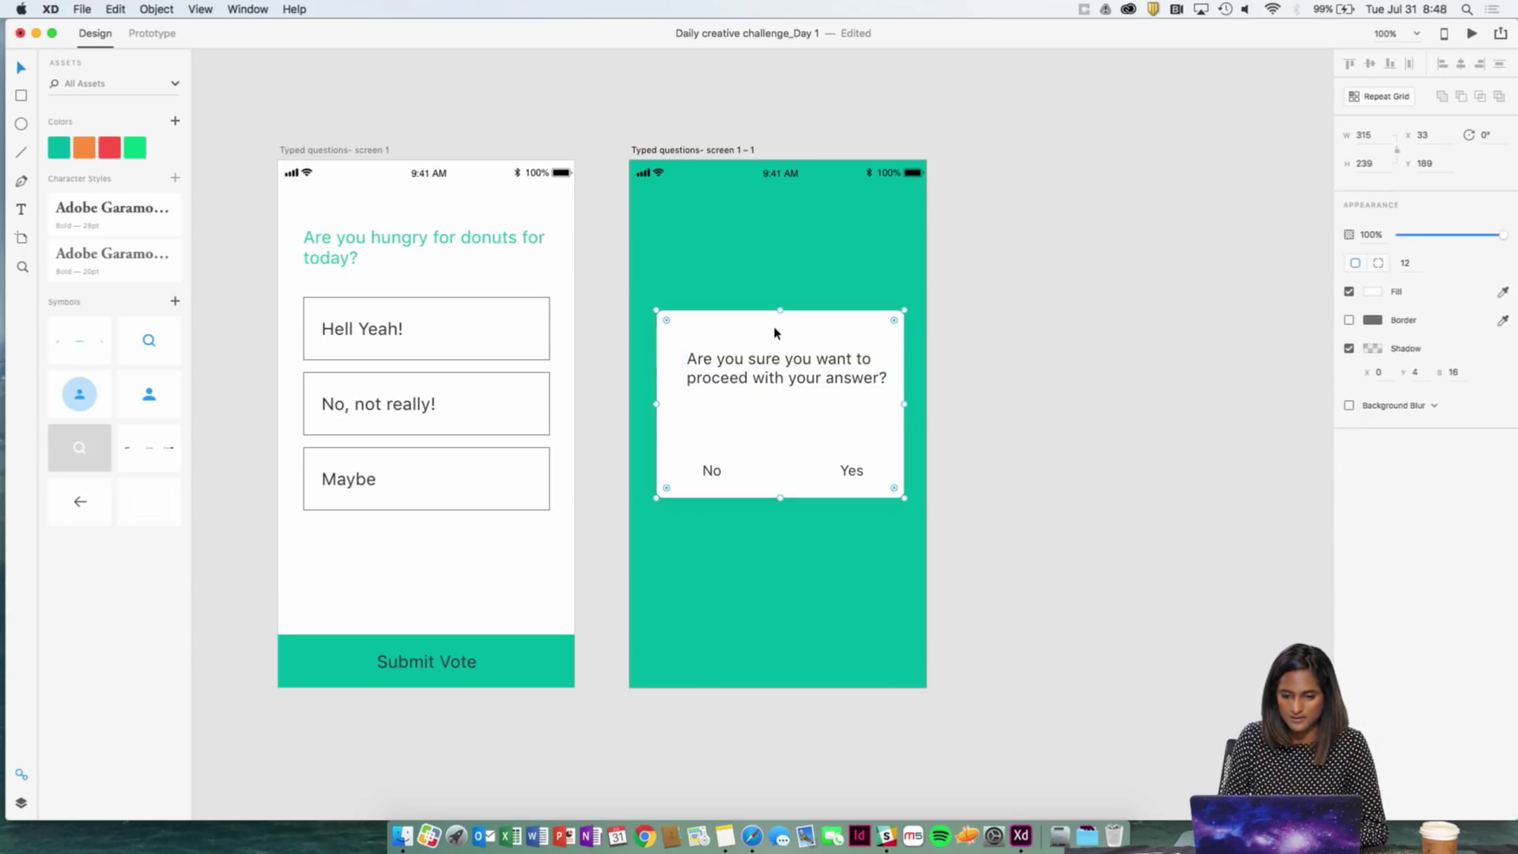
- Shorten the white confirmation card and reposition the question text inside it at about X 64, Y 253
{"action": "left_click_drag", "start_coordinate": [780, 311], "coordinate": [783, 375]}
{"action": "left_click", "coordinate": [686, 158]}
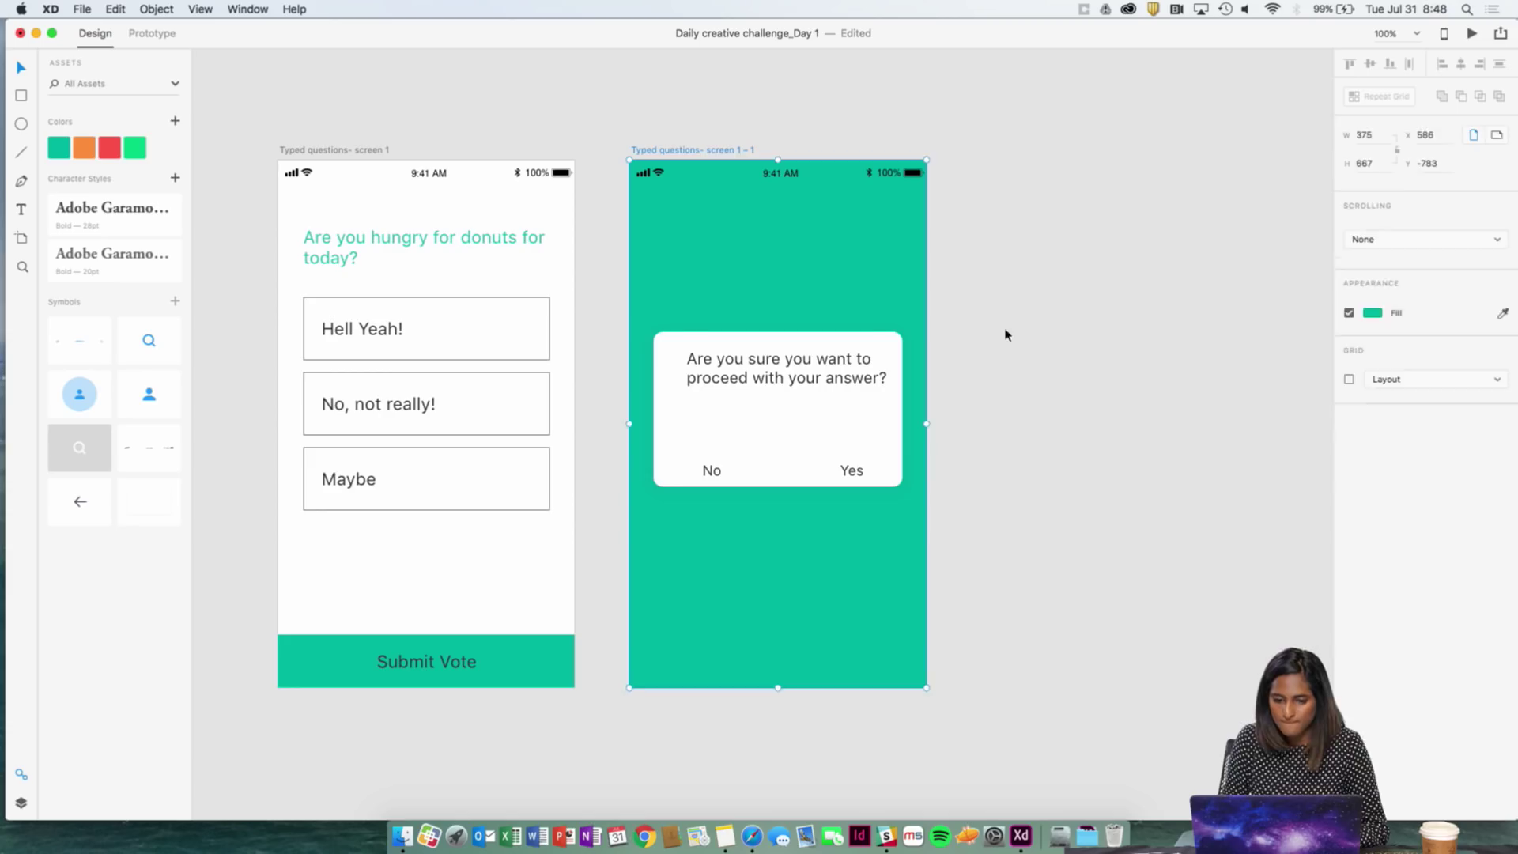
{"action": "left_click", "coordinate": [780, 369]}
{"action": "left_click_drag", "start_coordinate": [780, 369], "coordinate": [773, 386]}
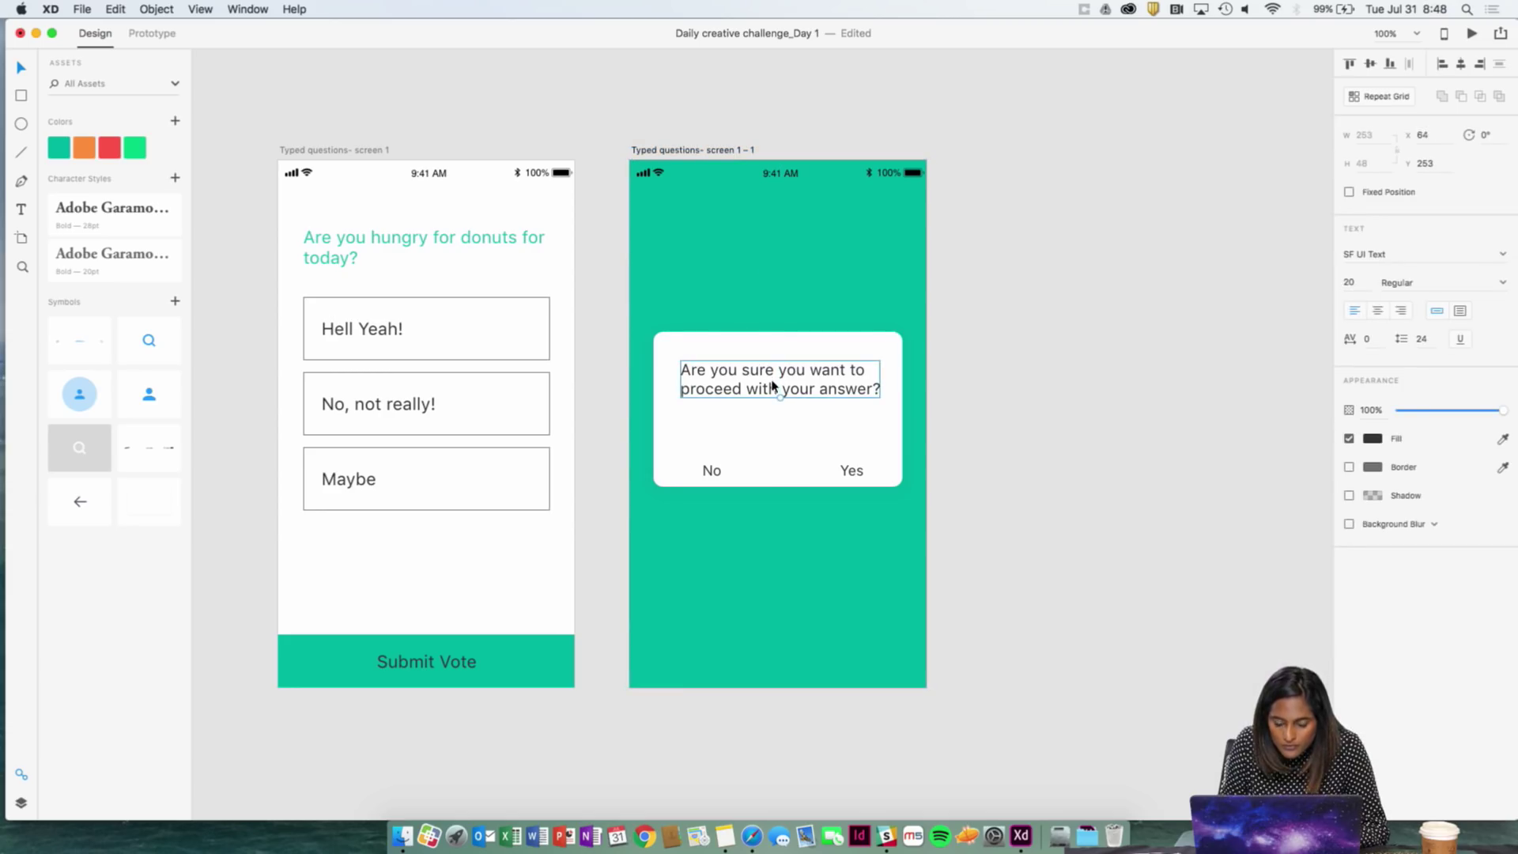
- Move the No and Yes labels together upward inside the confirmation card to about Y 362
{"action": "left_click", "coordinate": [713, 470]}
{"action": "left_click", "coordinate": [849, 472], "text": "shift"}
{"action": "key", "text": "shift+Up"}
{"action": "key", "text": "shift+Up"}
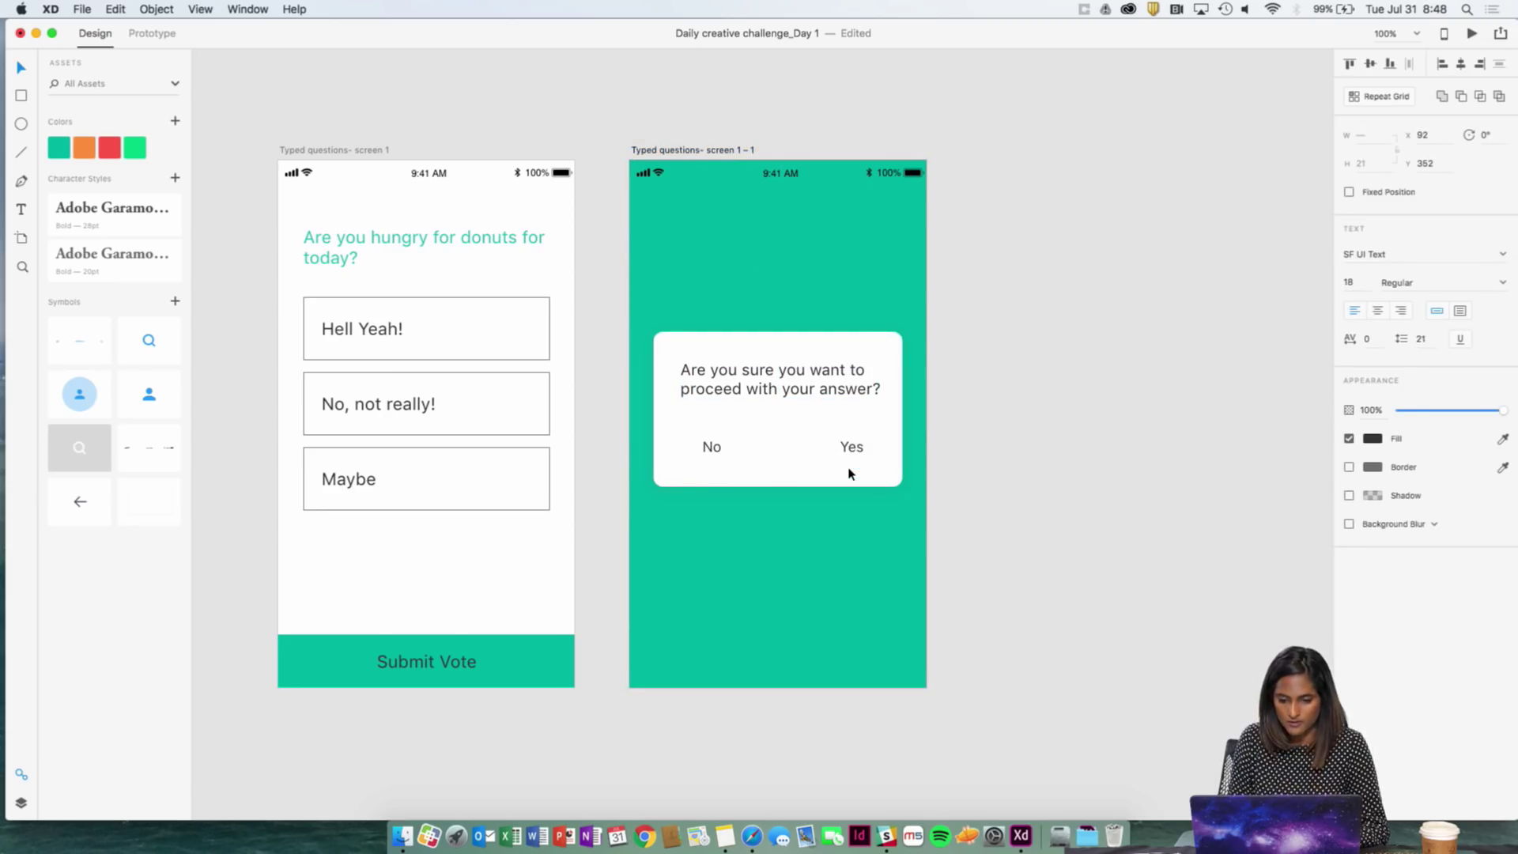
{"action": "left_click", "coordinate": [1016, 468]}
{"action": "left_click", "coordinate": [682, 150]}
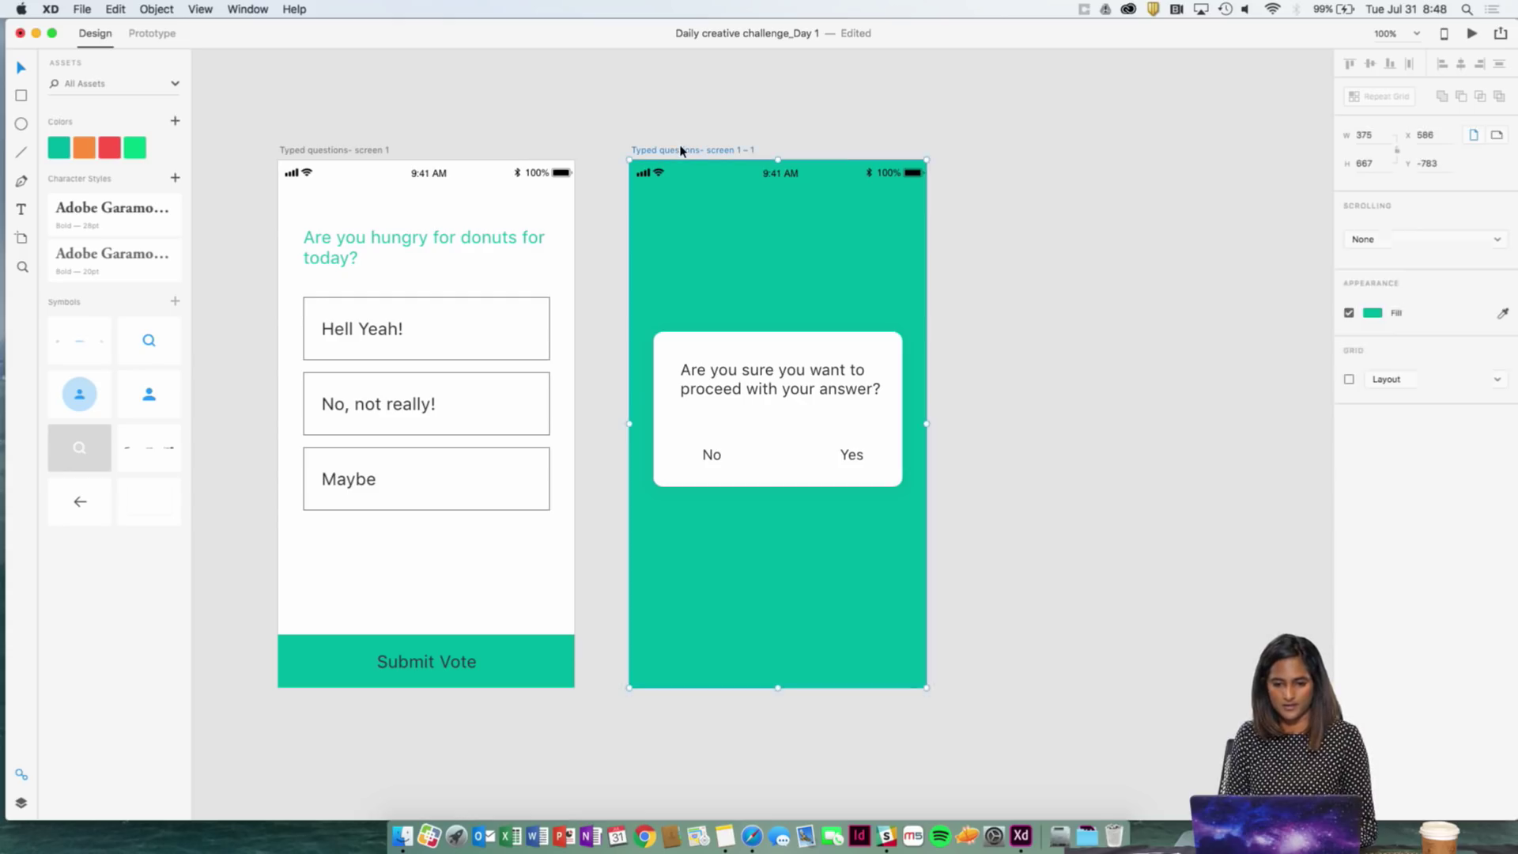
{"action": "key", "text": "super+d"}
{"action": "scroll", "coordinate": [920, 142], "scroll_direction": "right", "scroll_amount": 5}
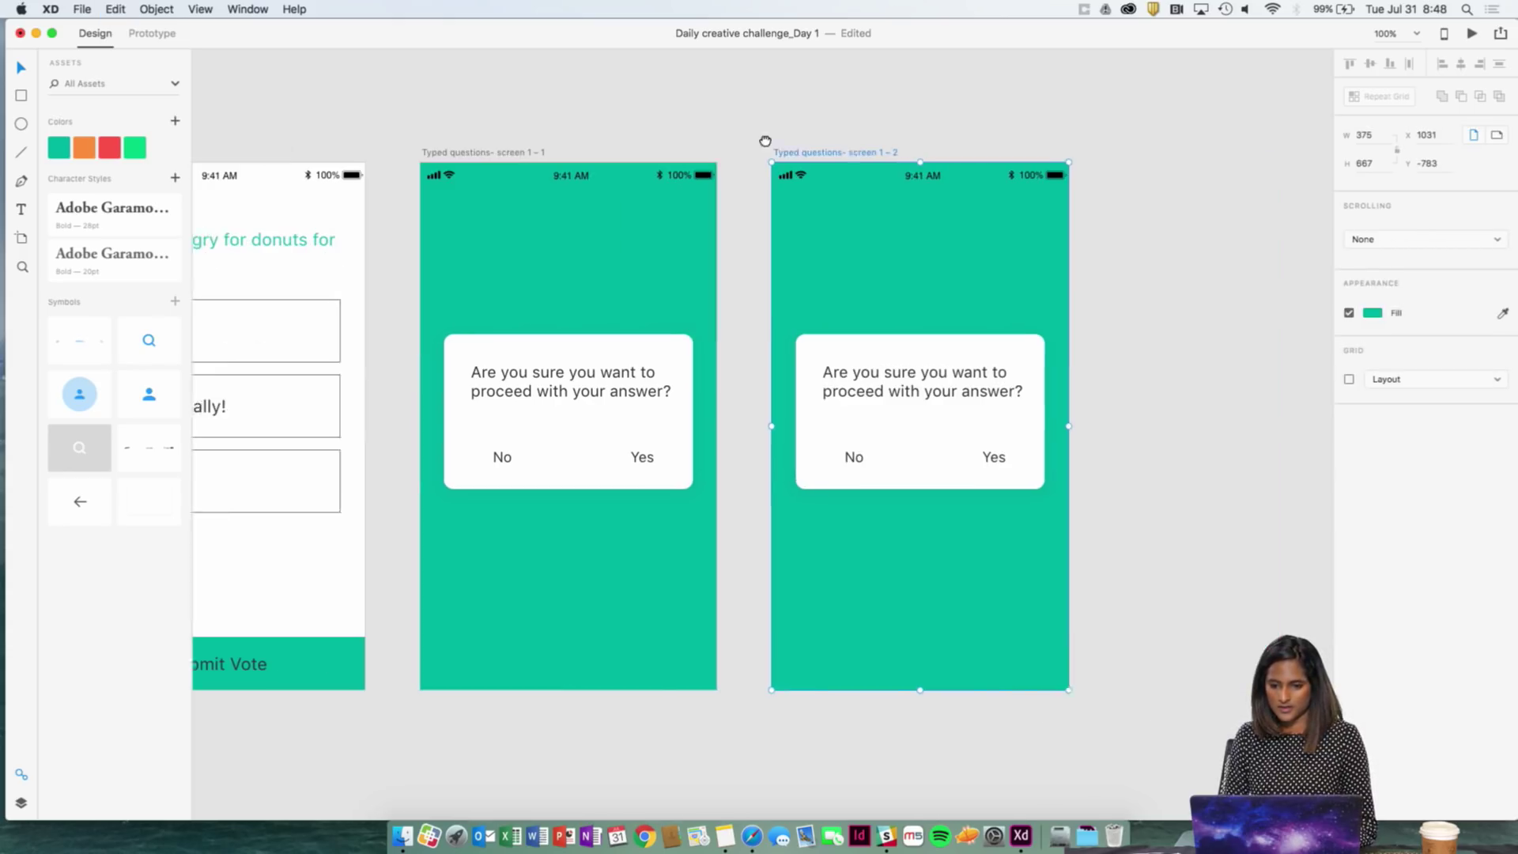
{"action": "key", "text": "super+z"}
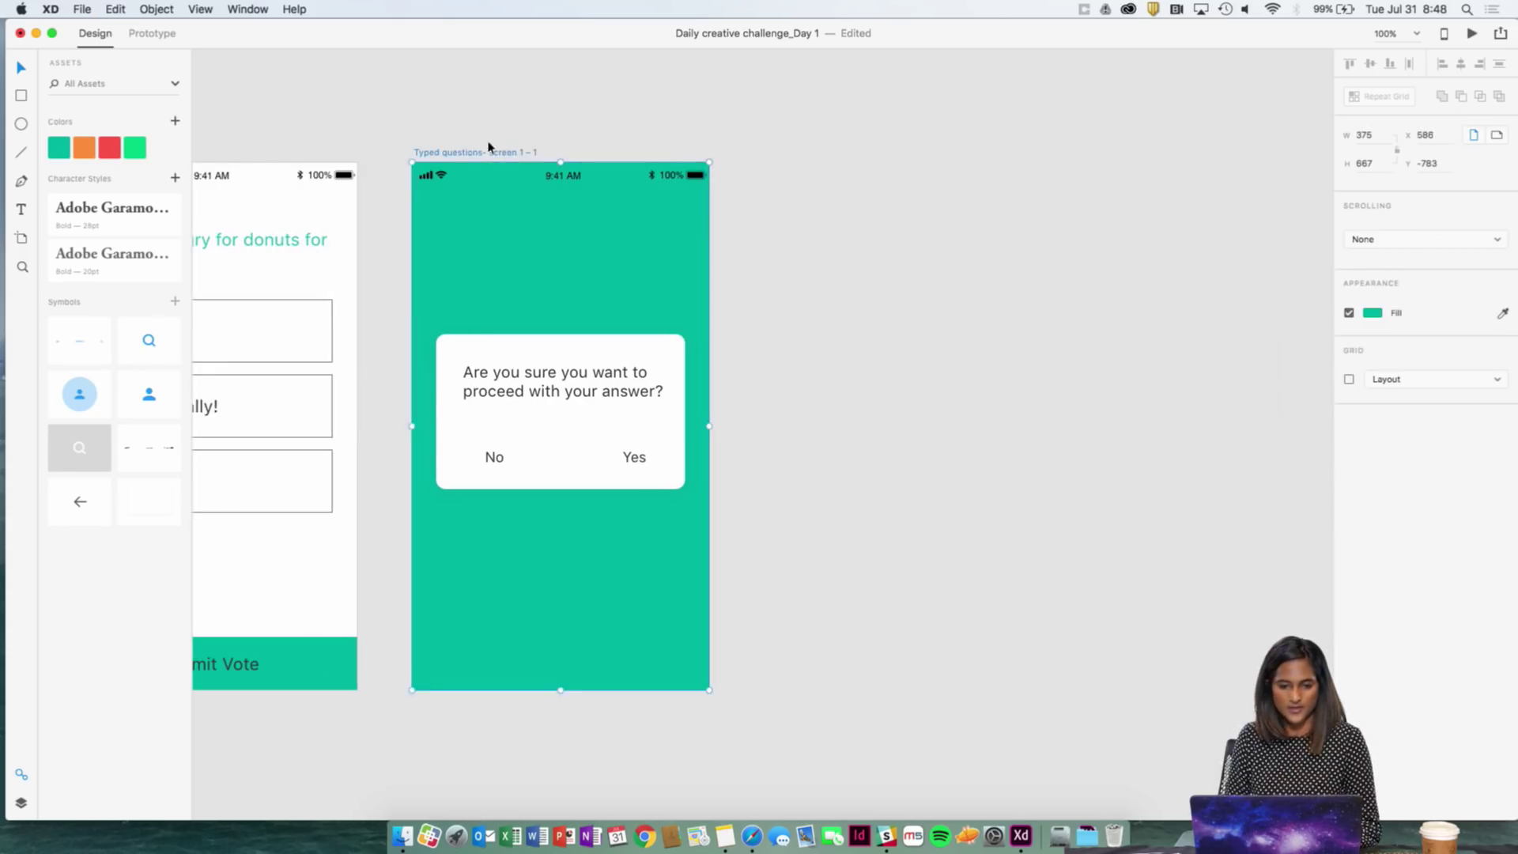
{"action": "key", "text": "Escape"}
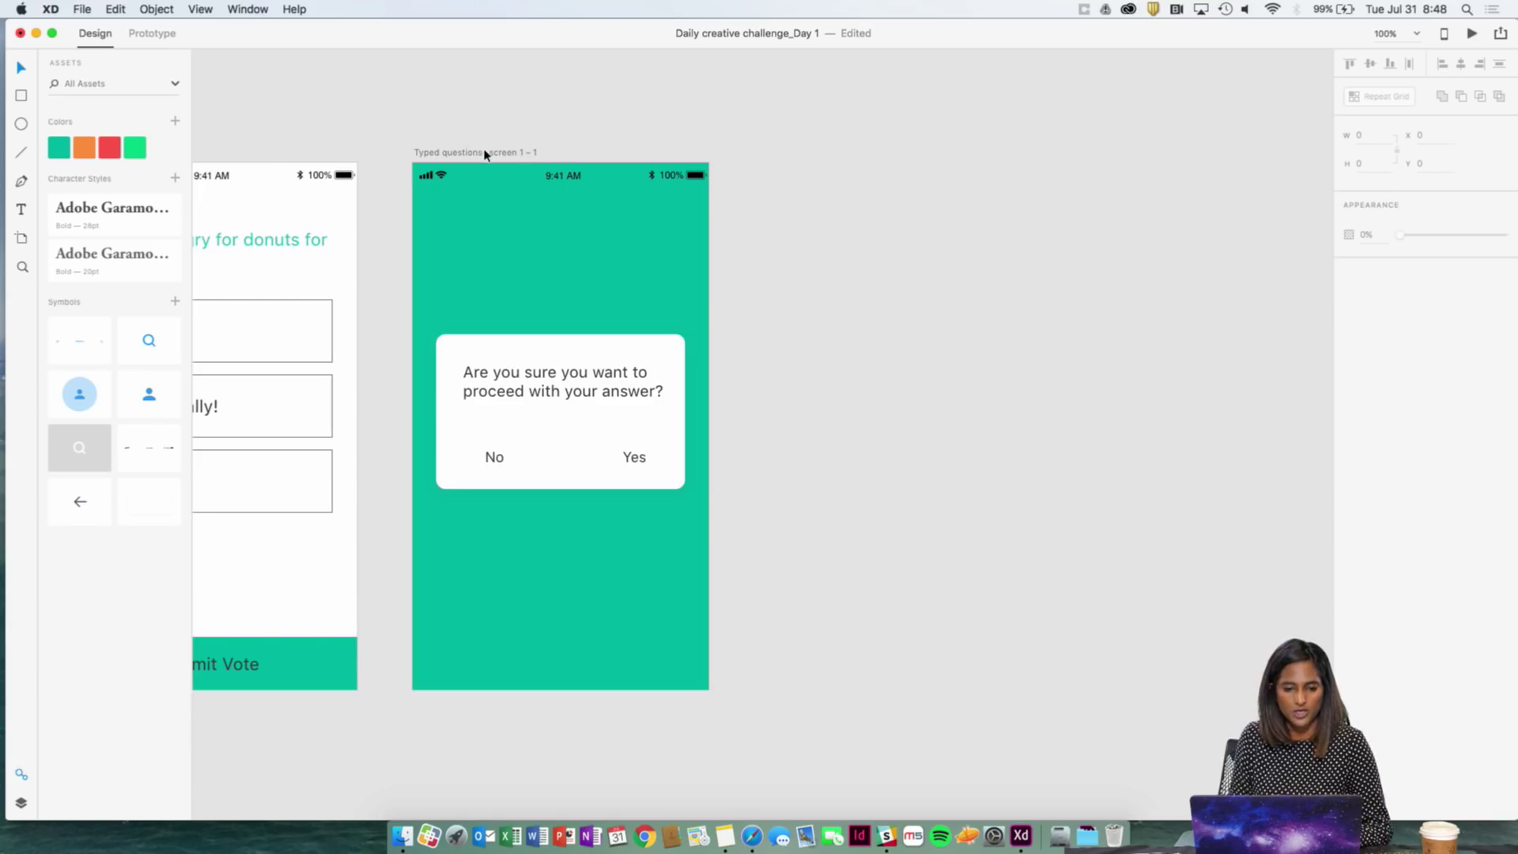
- Duplicate the green confirmation artboard and delete the card, question text, and No and Yes labels from the copy
{"action": "left_click", "coordinate": [485, 152]}
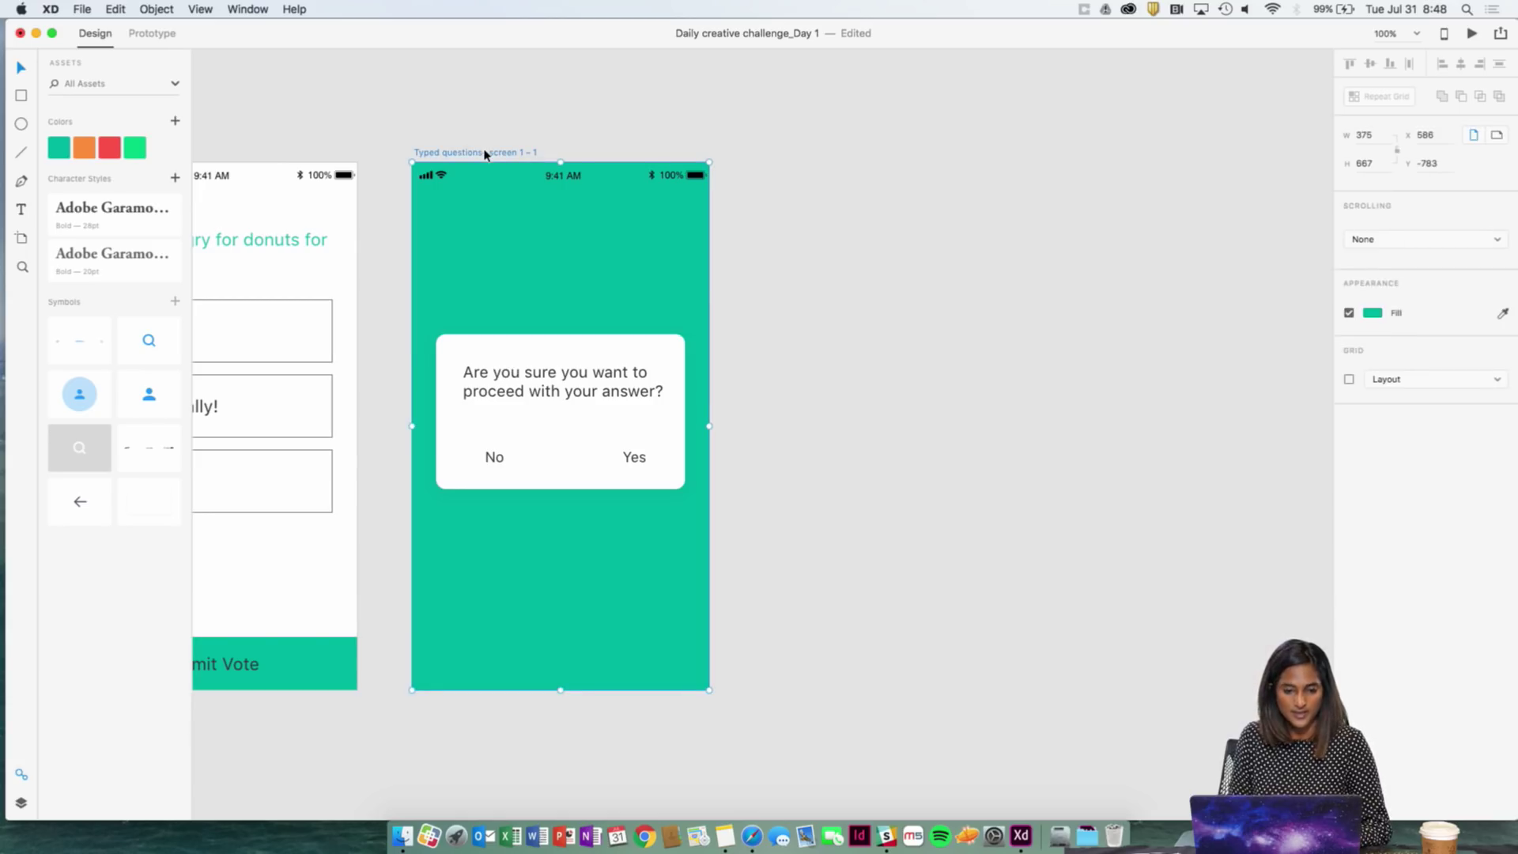
{"action": "key", "text": "super+d"}
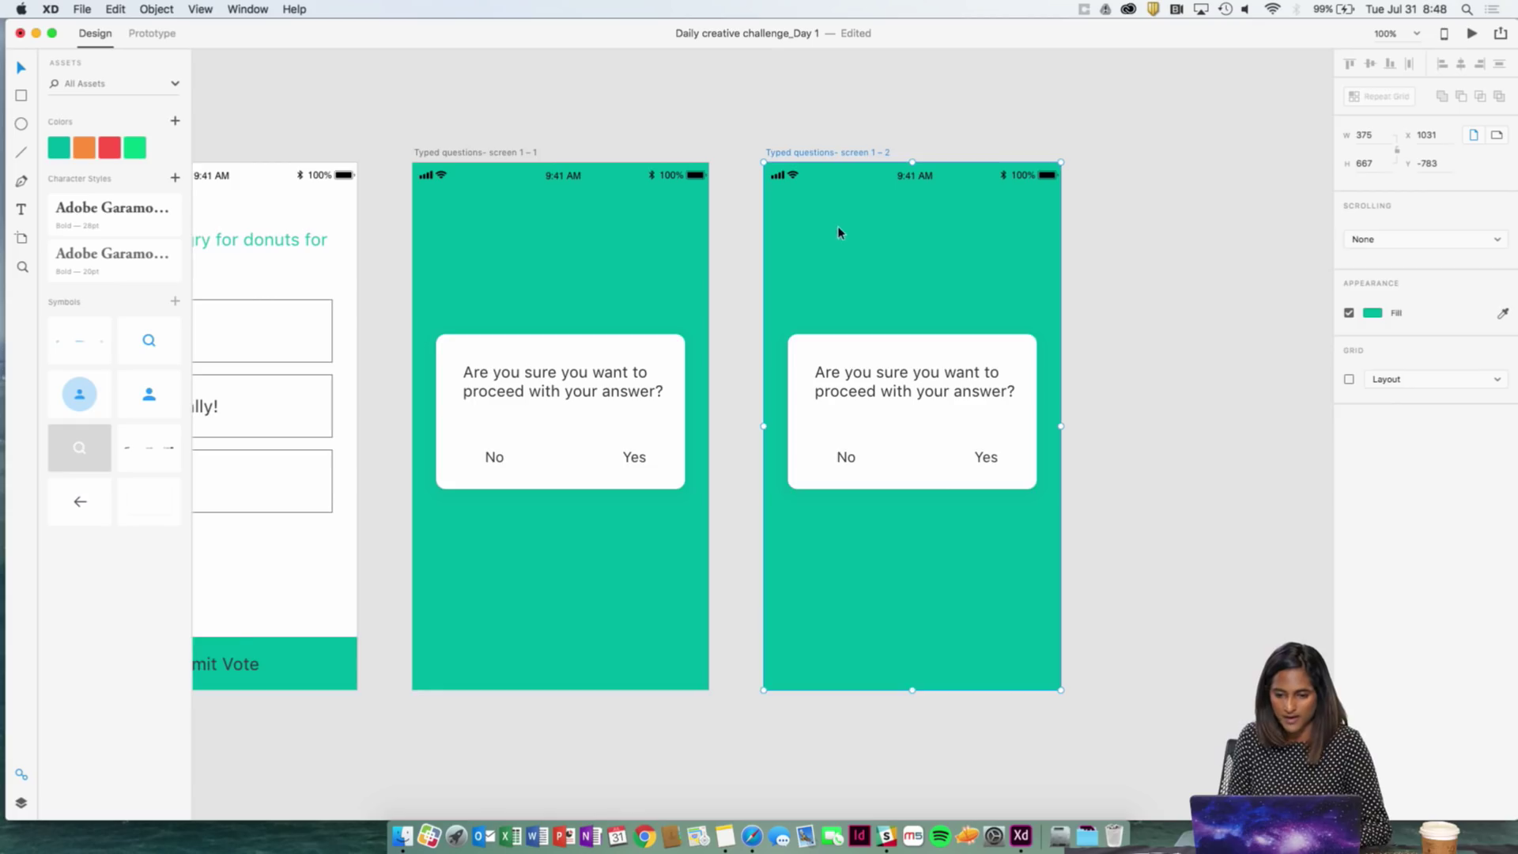
{"action": "scroll", "coordinate": [837, 231], "scroll_direction": "right", "scroll_amount": 3}
{"action": "left_click", "coordinate": [810, 400]}
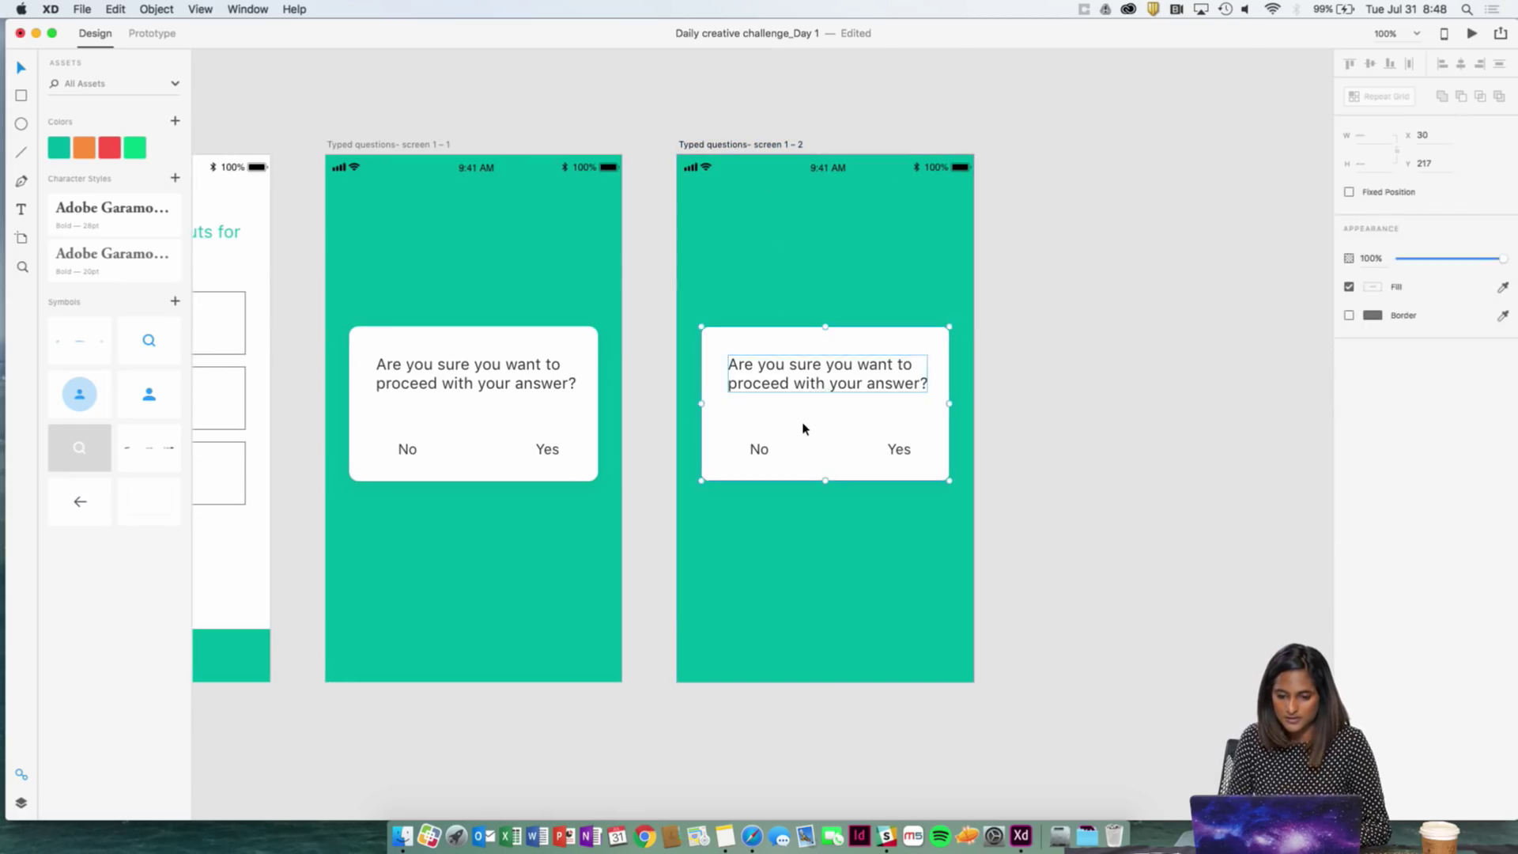
{"action": "key", "text": "Delete"}
{"action": "left_click", "coordinate": [750, 448]}
{"action": "left_click", "coordinate": [886, 446], "text": "shift"}
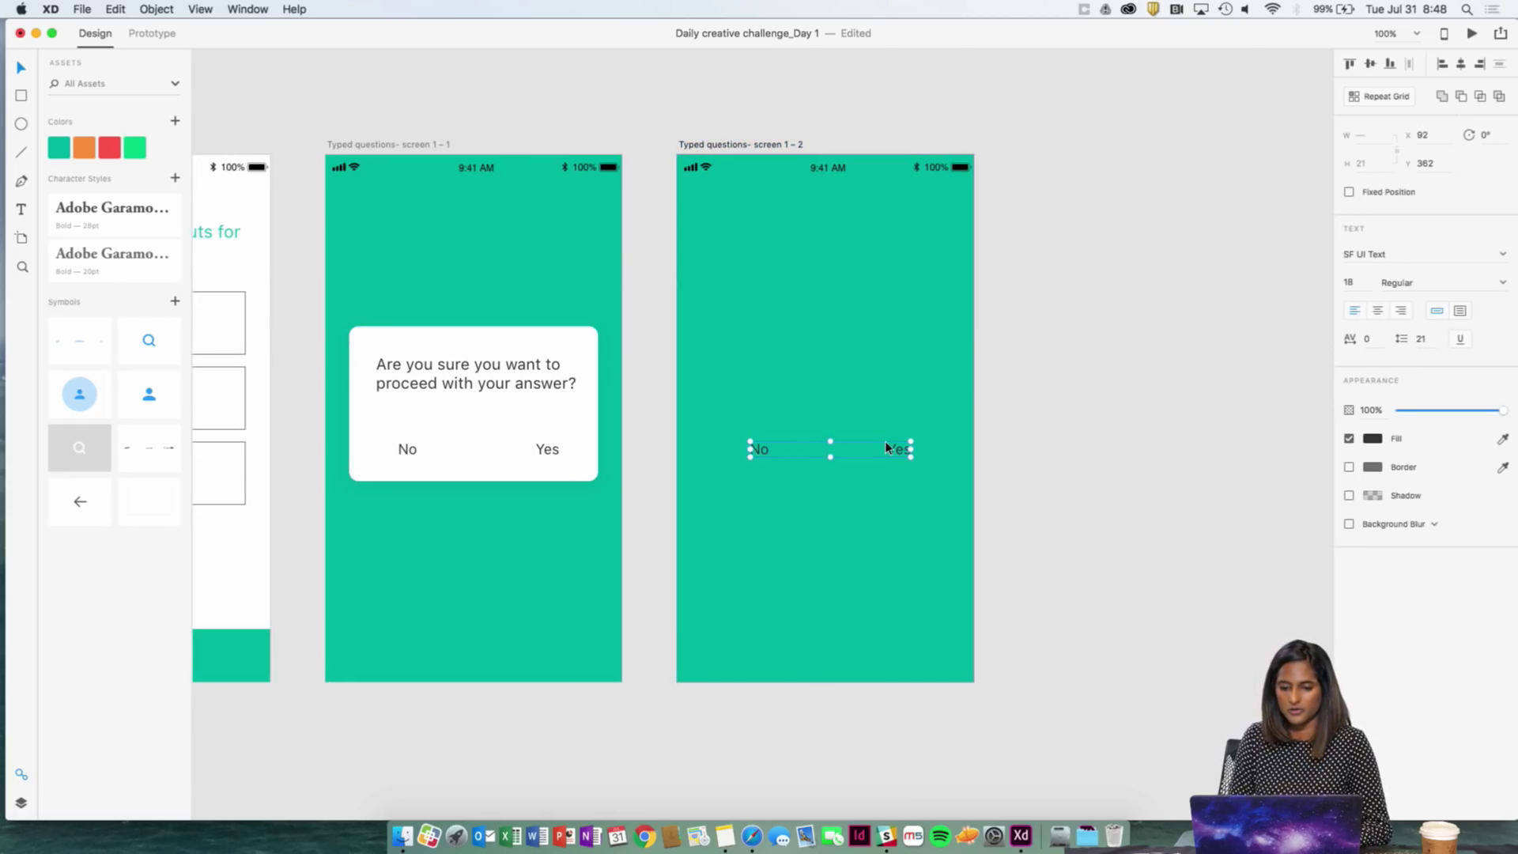
{"action": "key", "text": "Delete"}
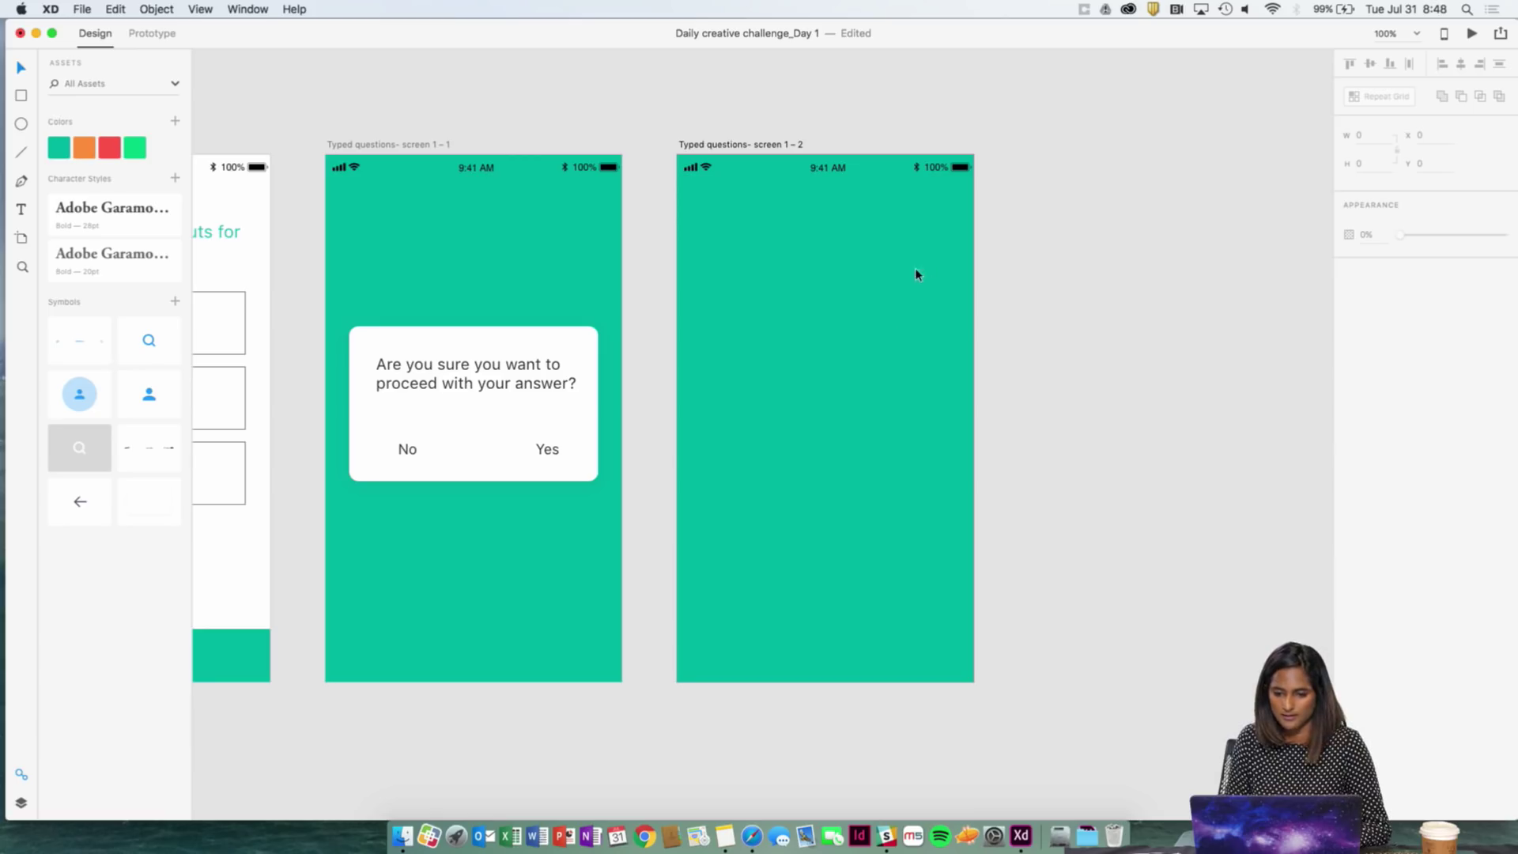
- Change the fill of the emptied artboard copy to white, #FFFFFF
{"action": "left_click", "coordinate": [751, 146]}
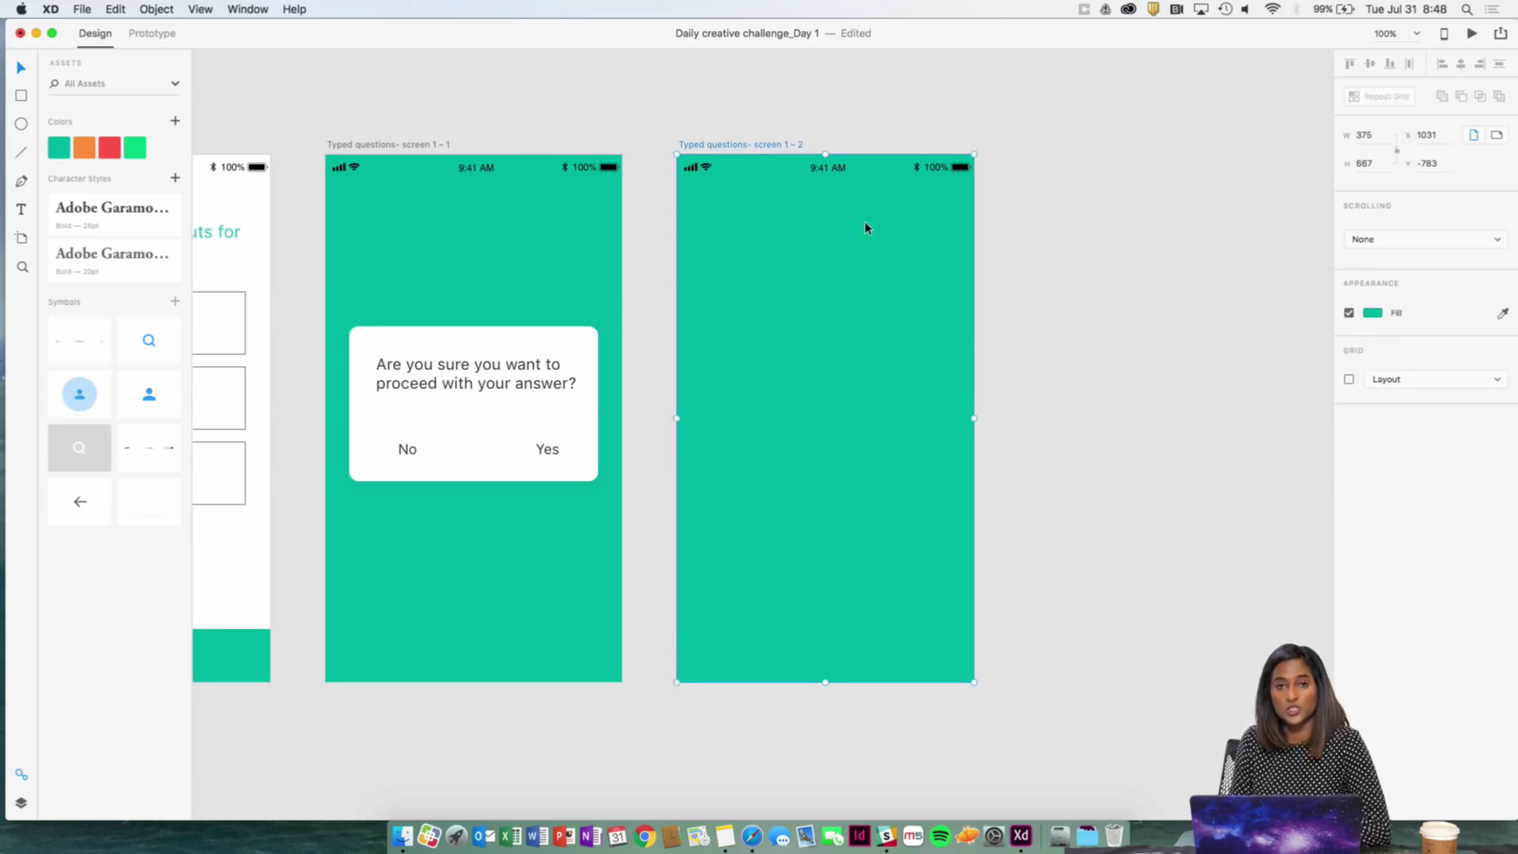
{"action": "left_click", "coordinate": [1375, 316]}
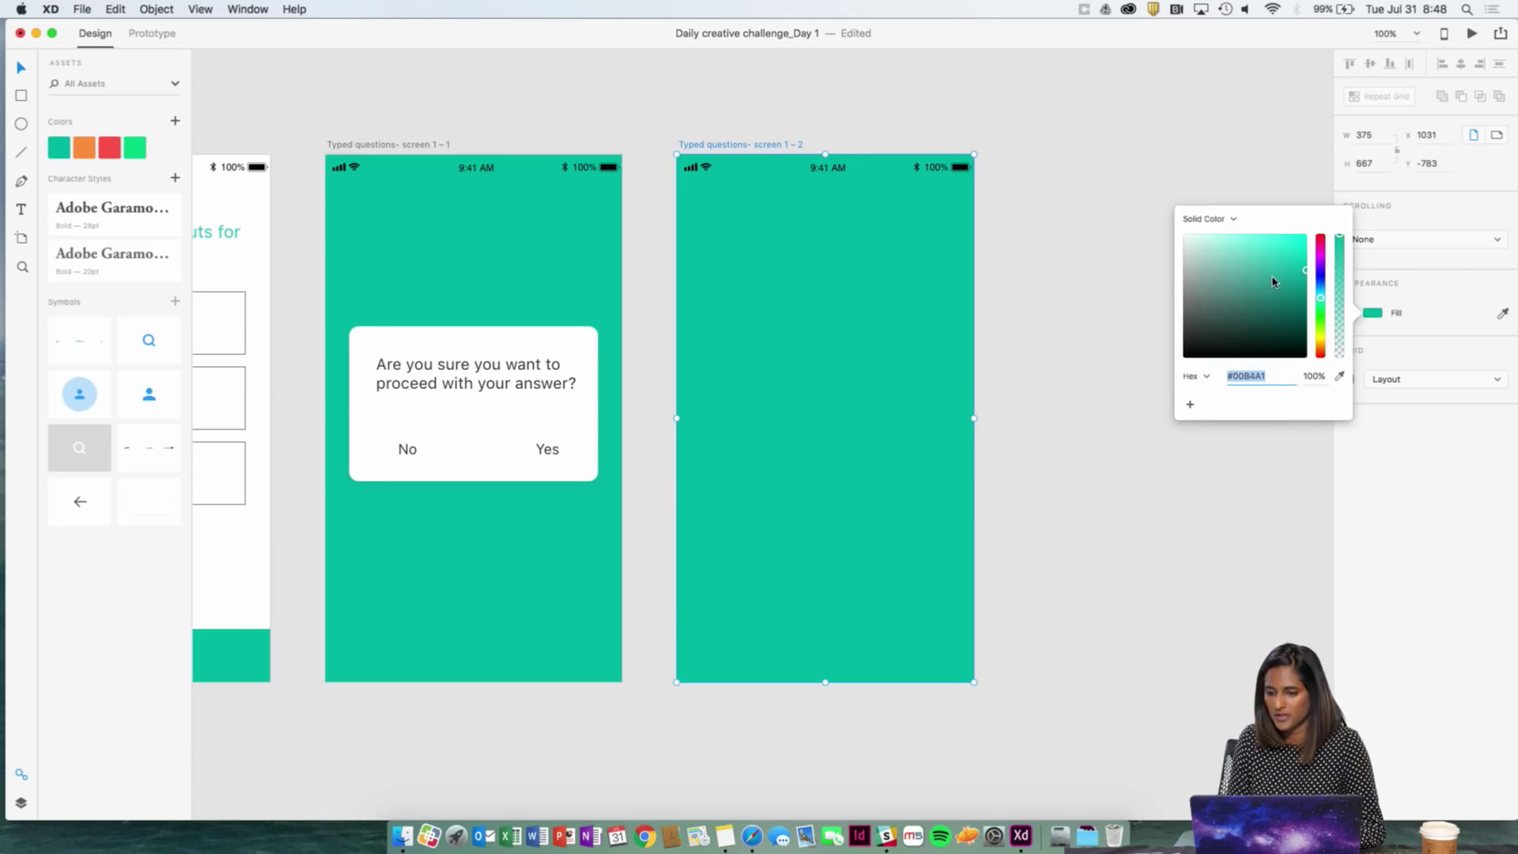
{"action": "left_click_drag", "start_coordinate": [1274, 282], "coordinate": [1156, 231]}
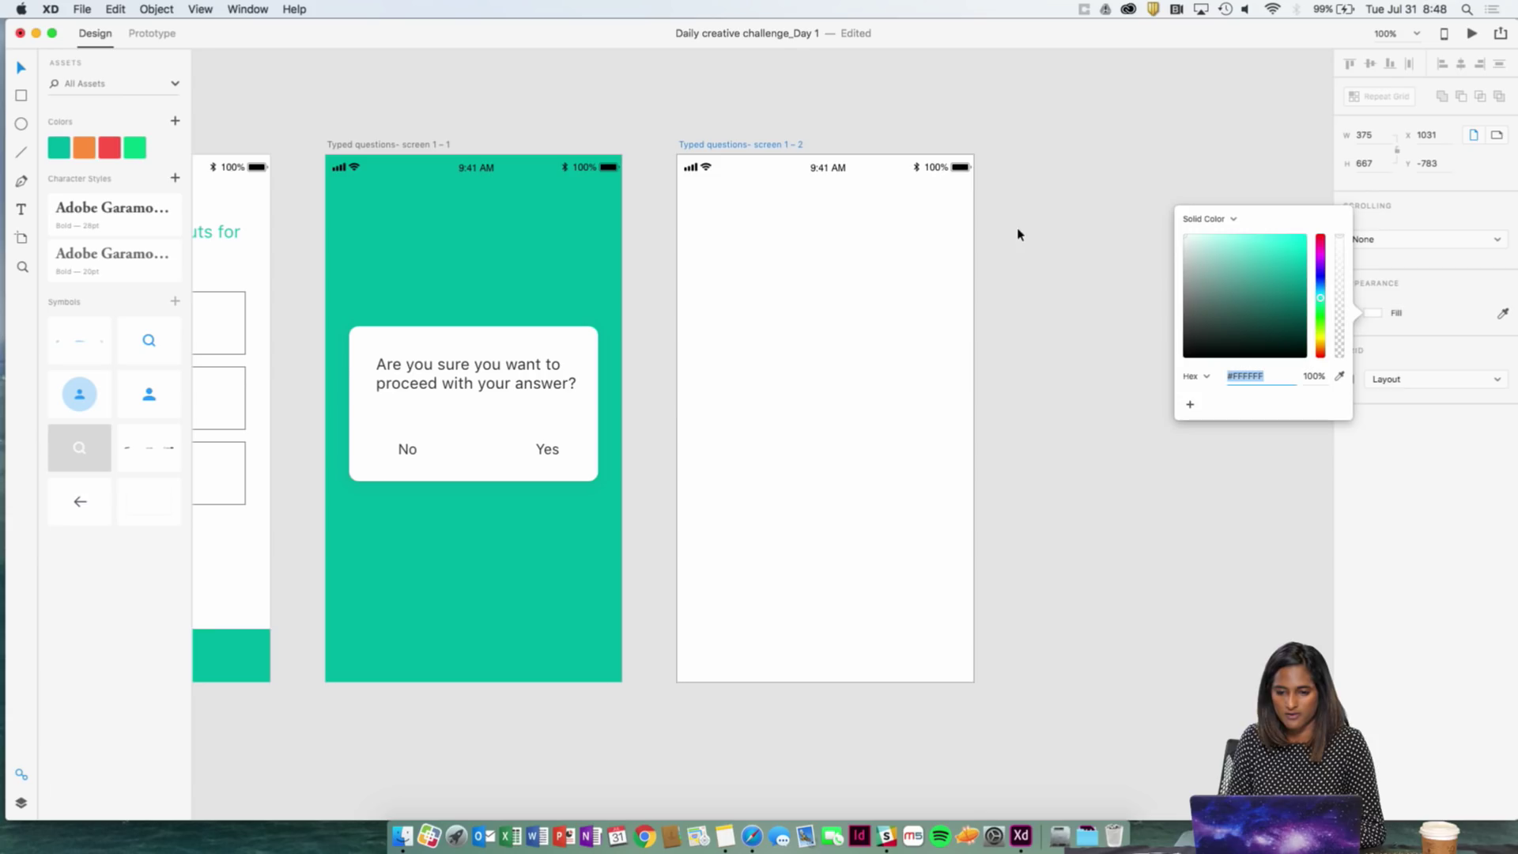
{"action": "left_click", "coordinate": [982, 199]}
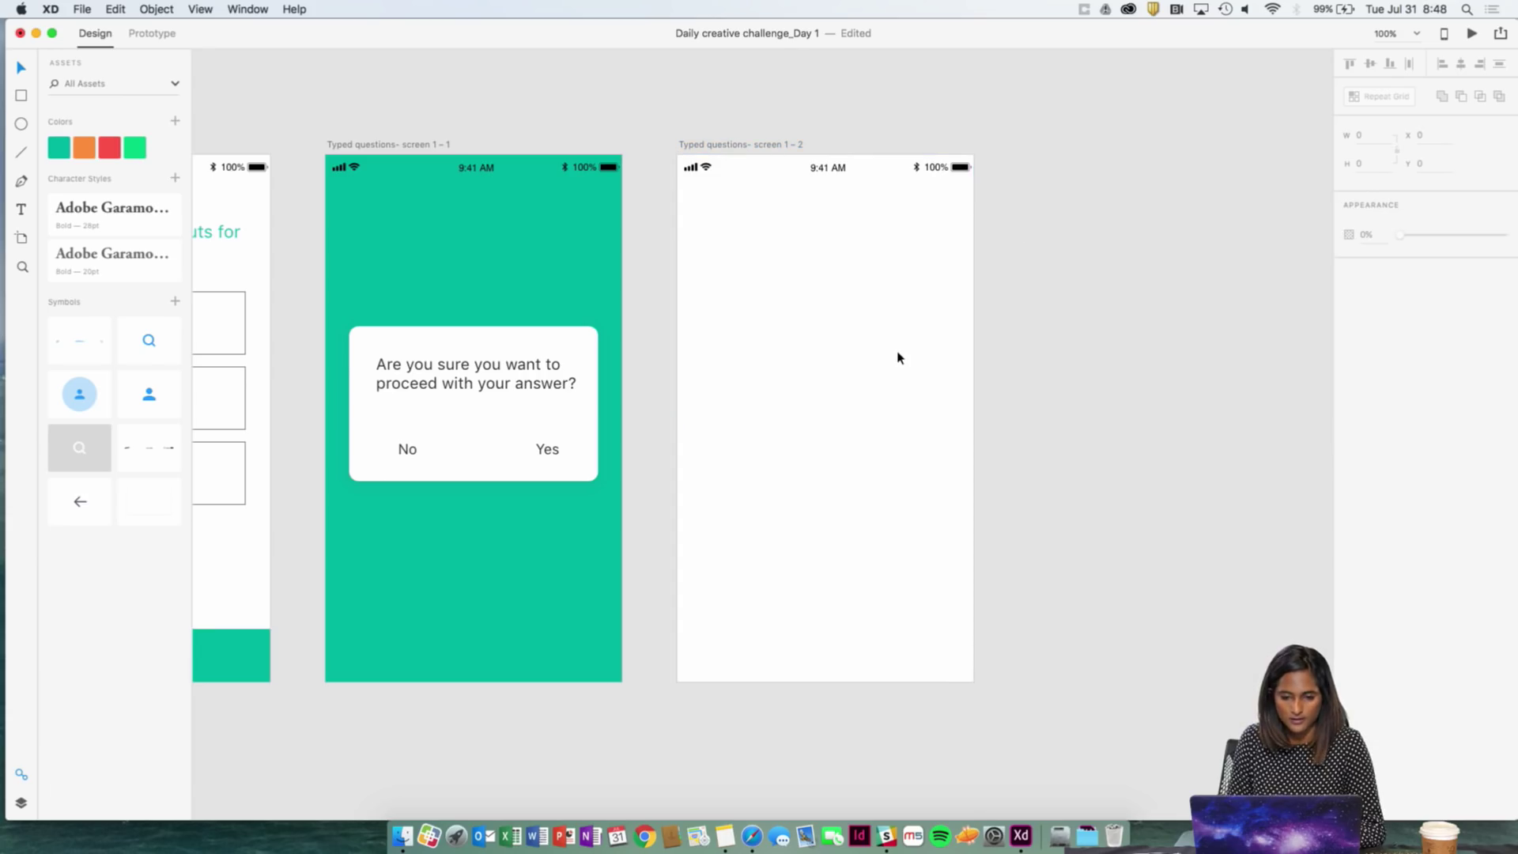
- Copy the green donut question heading from the first artboard onto the blank third artboard
{"action": "scroll", "coordinate": [790, 359], "scroll_direction": "left", "scroll_amount": 5}
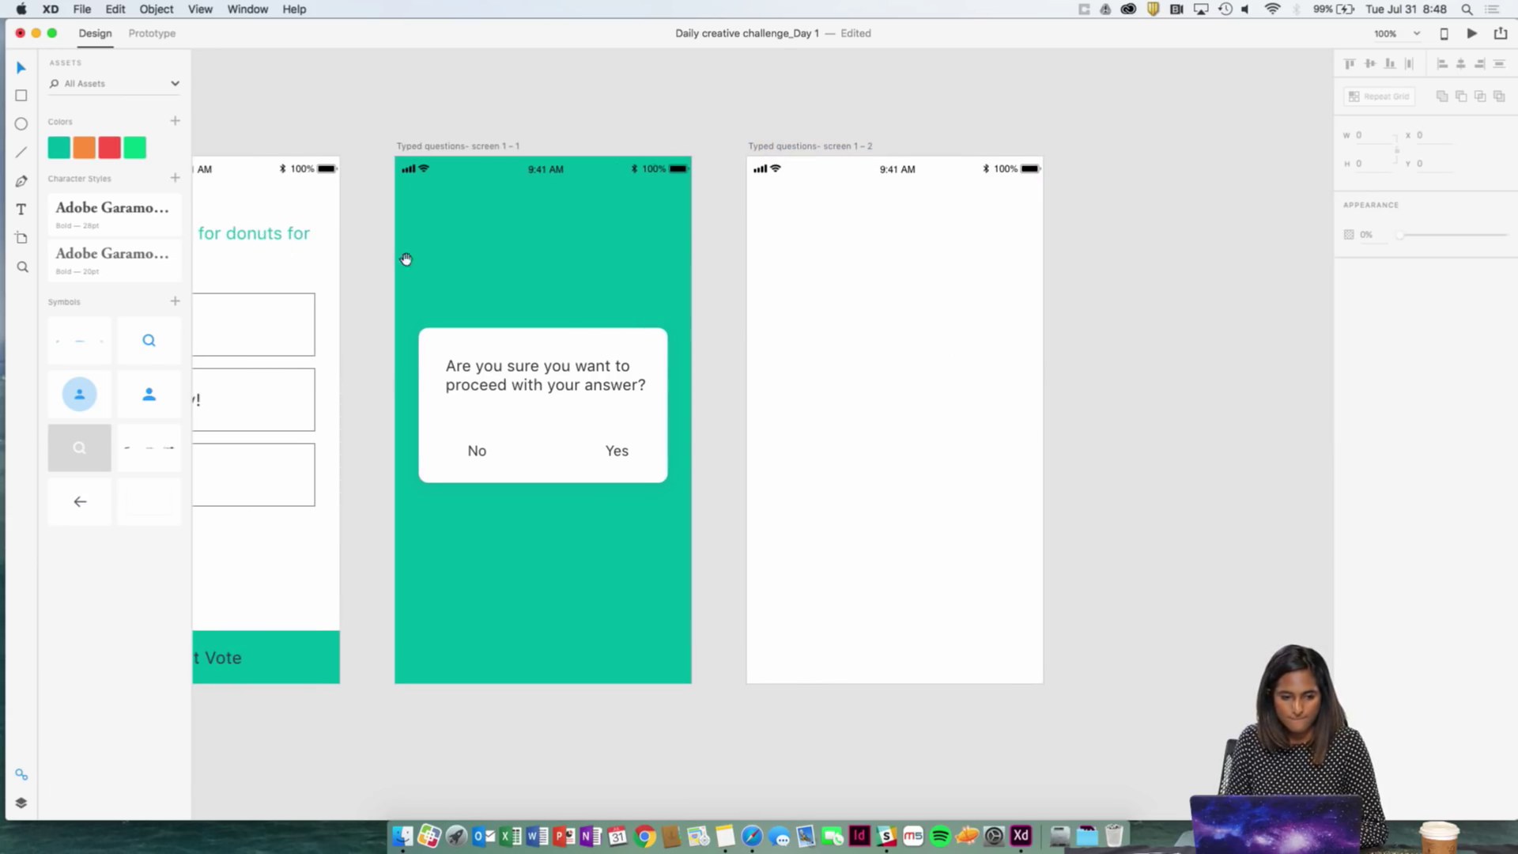
{"action": "left_click", "coordinate": [336, 254]}
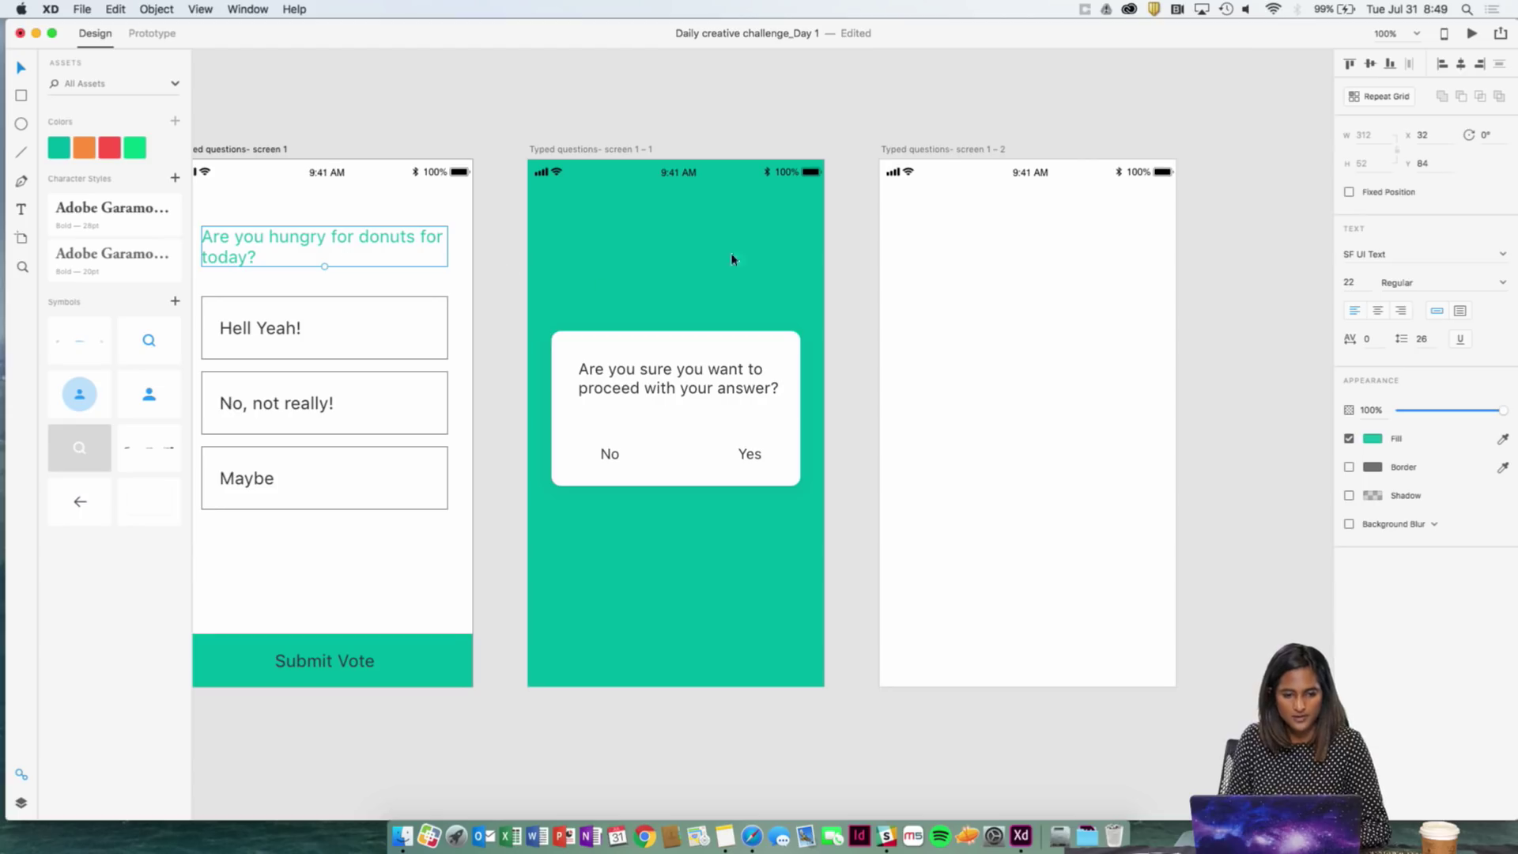
{"action": "scroll", "coordinate": [968, 157], "scroll_direction": "left", "scroll_amount": 1}
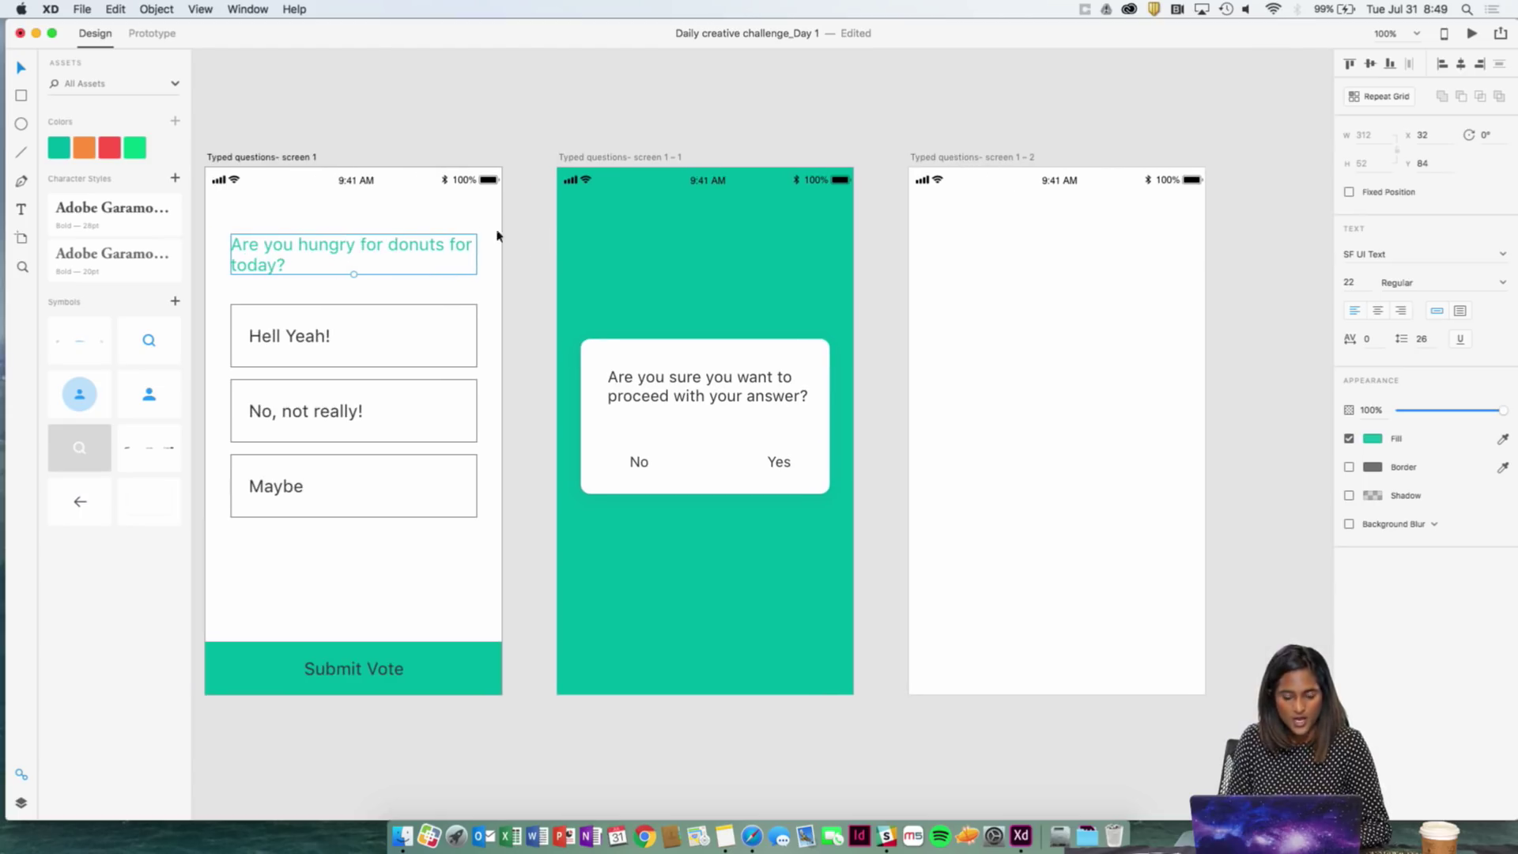
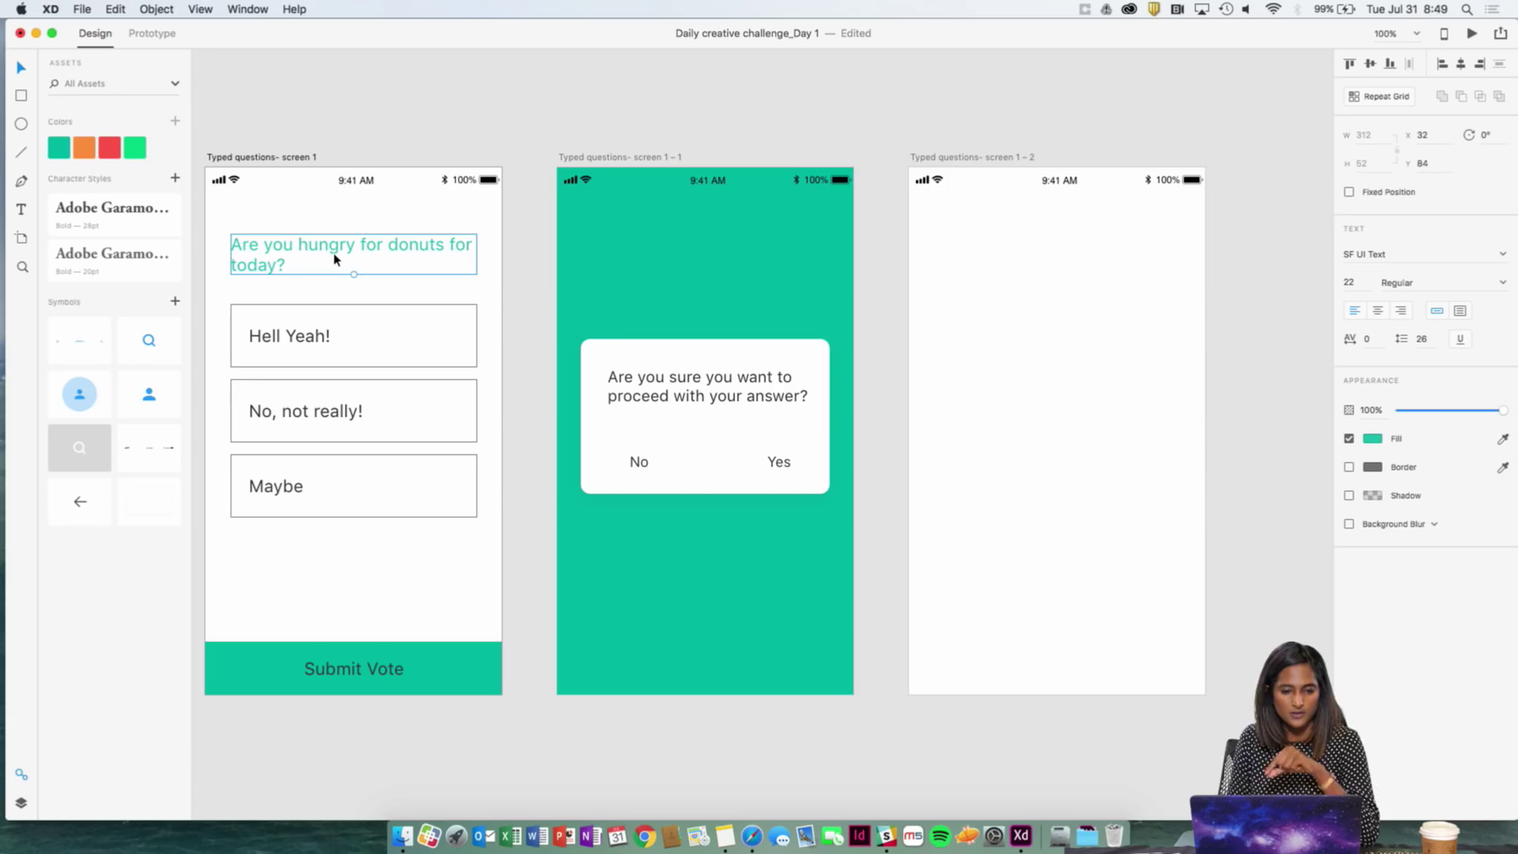
{"action": "key", "text": "super+c"}
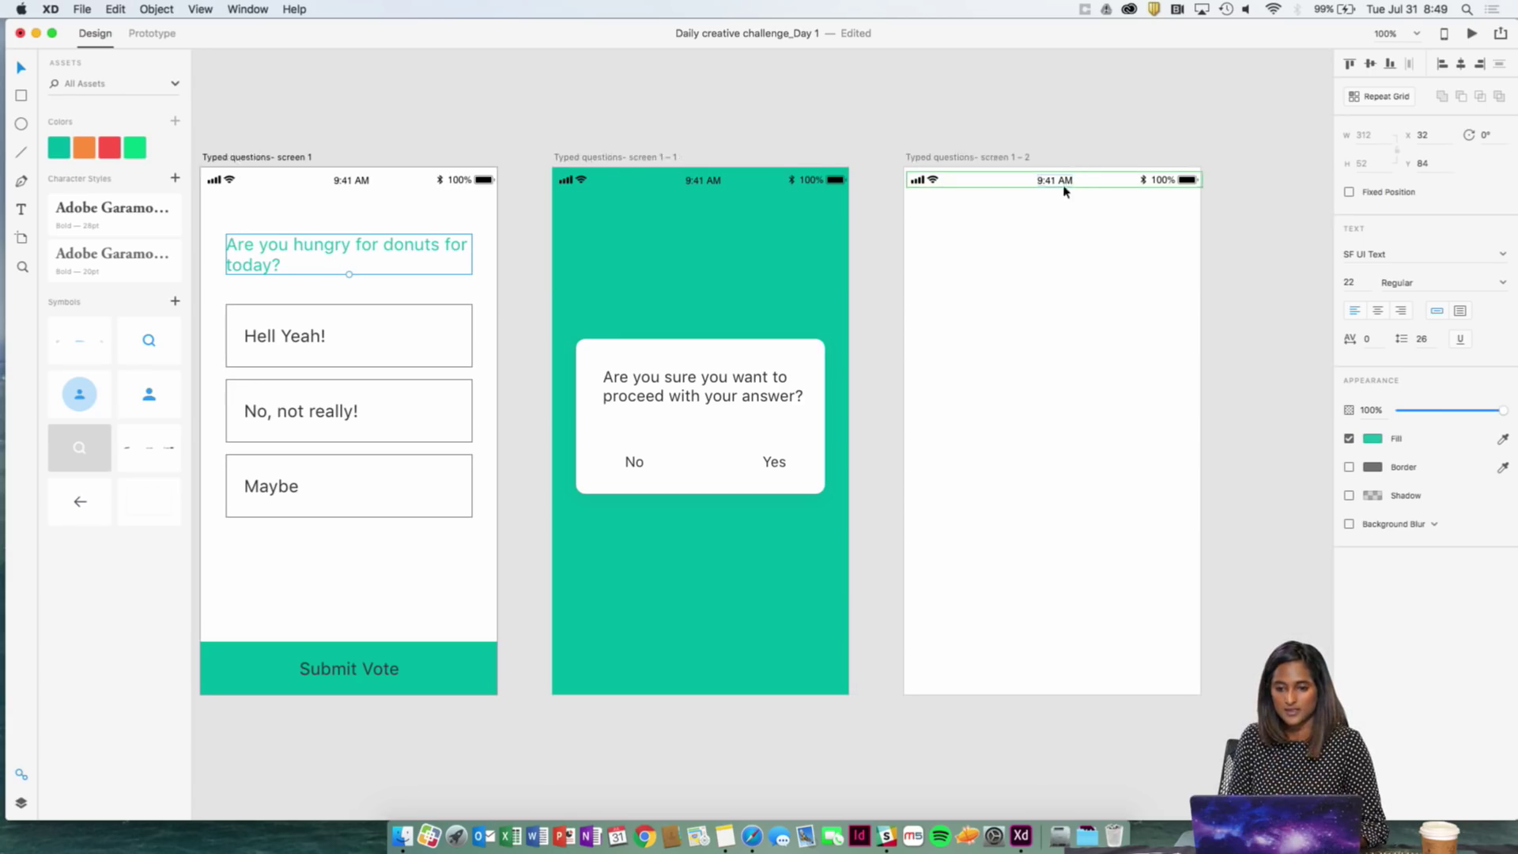
{"action": "scroll", "coordinate": [1061, 190], "scroll_direction": "right", "scroll_amount": 5}
{"action": "left_click", "coordinate": [803, 165]}
{"action": "key", "text": "super+v"}
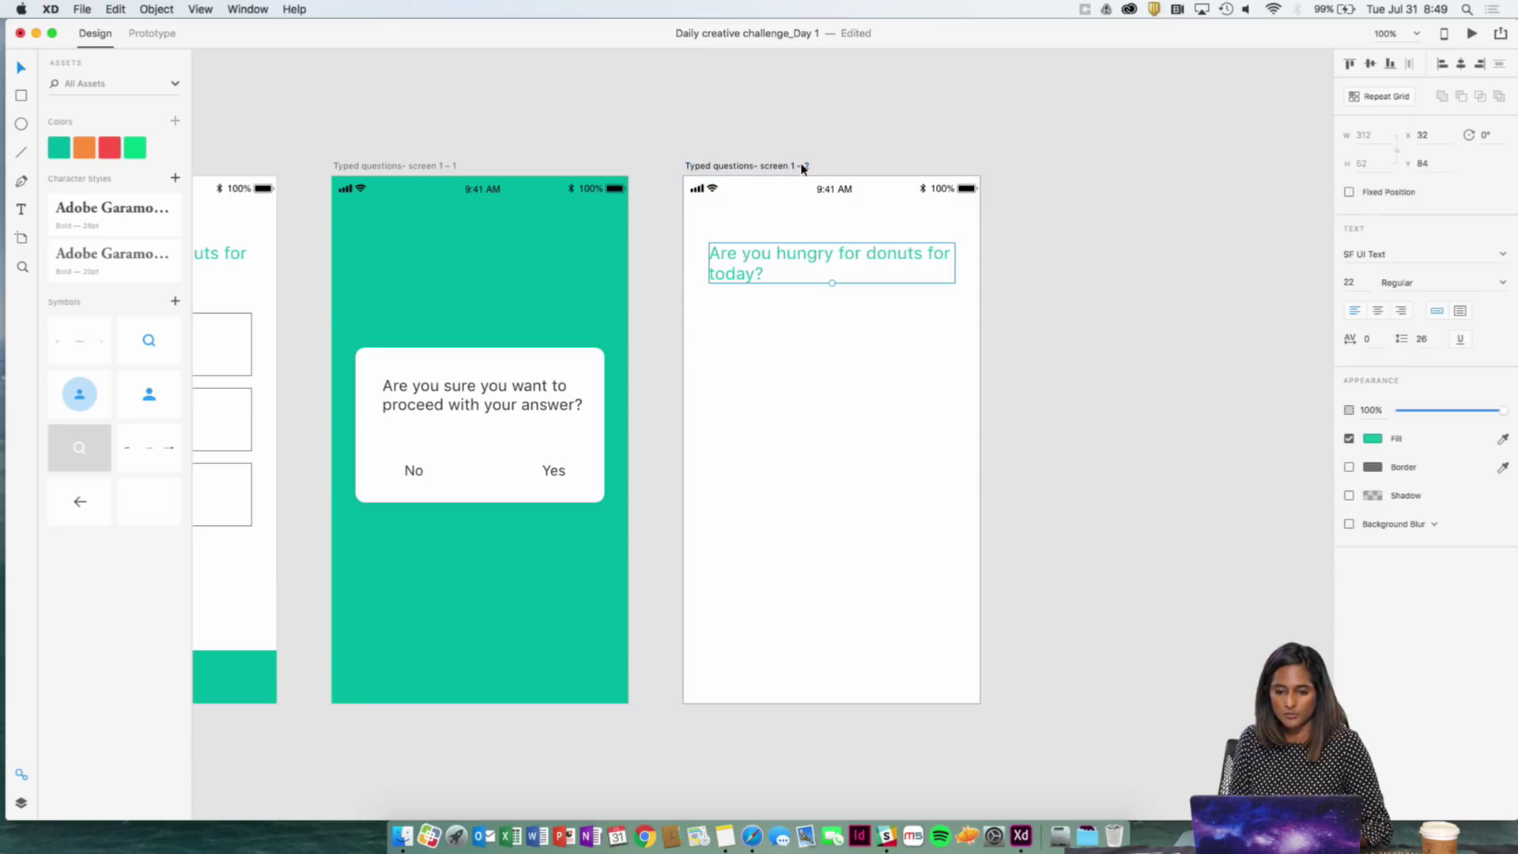
{"action": "left_click", "coordinate": [1052, 405]}
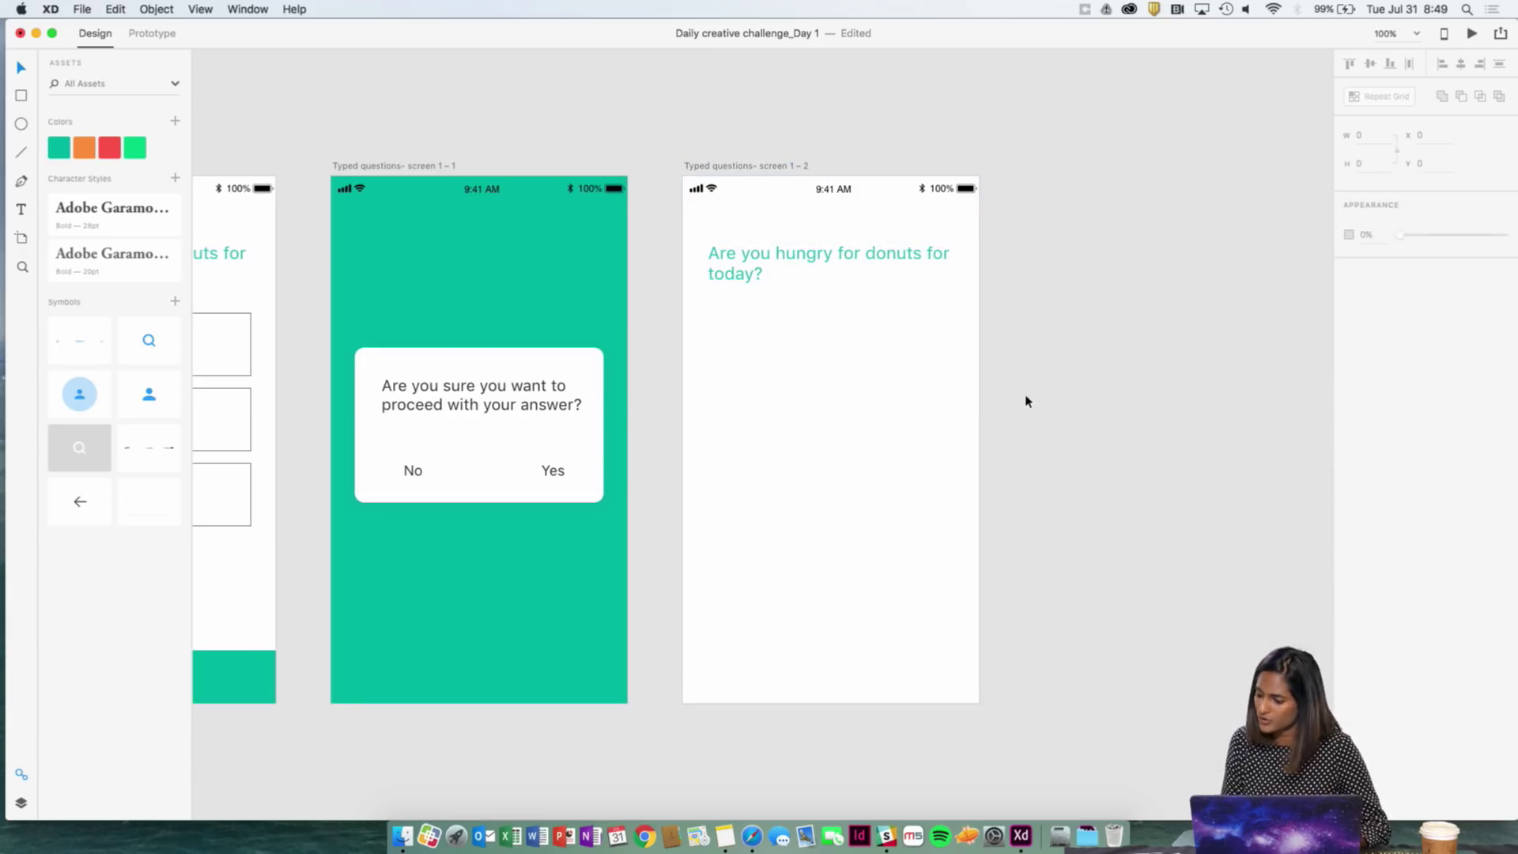
- Place the back arrow symbol above the question on the first artboard at about X 20, Y 48, and copy it to the third artboard
{"action": "scroll", "coordinate": [762, 269], "scroll_direction": "left", "scroll_amount": 8}
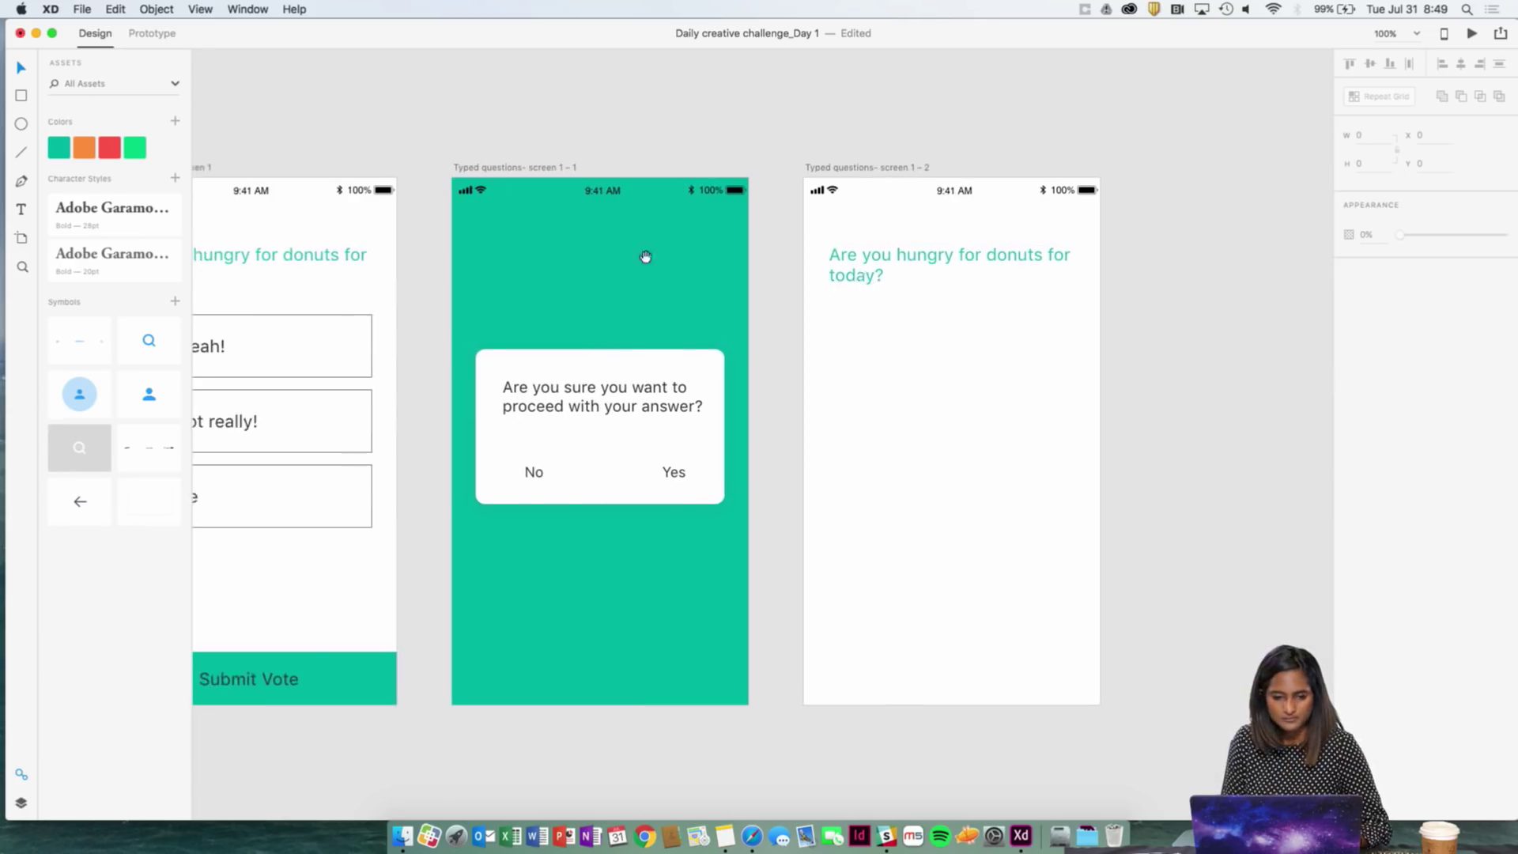
{"action": "left_click", "coordinate": [89, 508]}
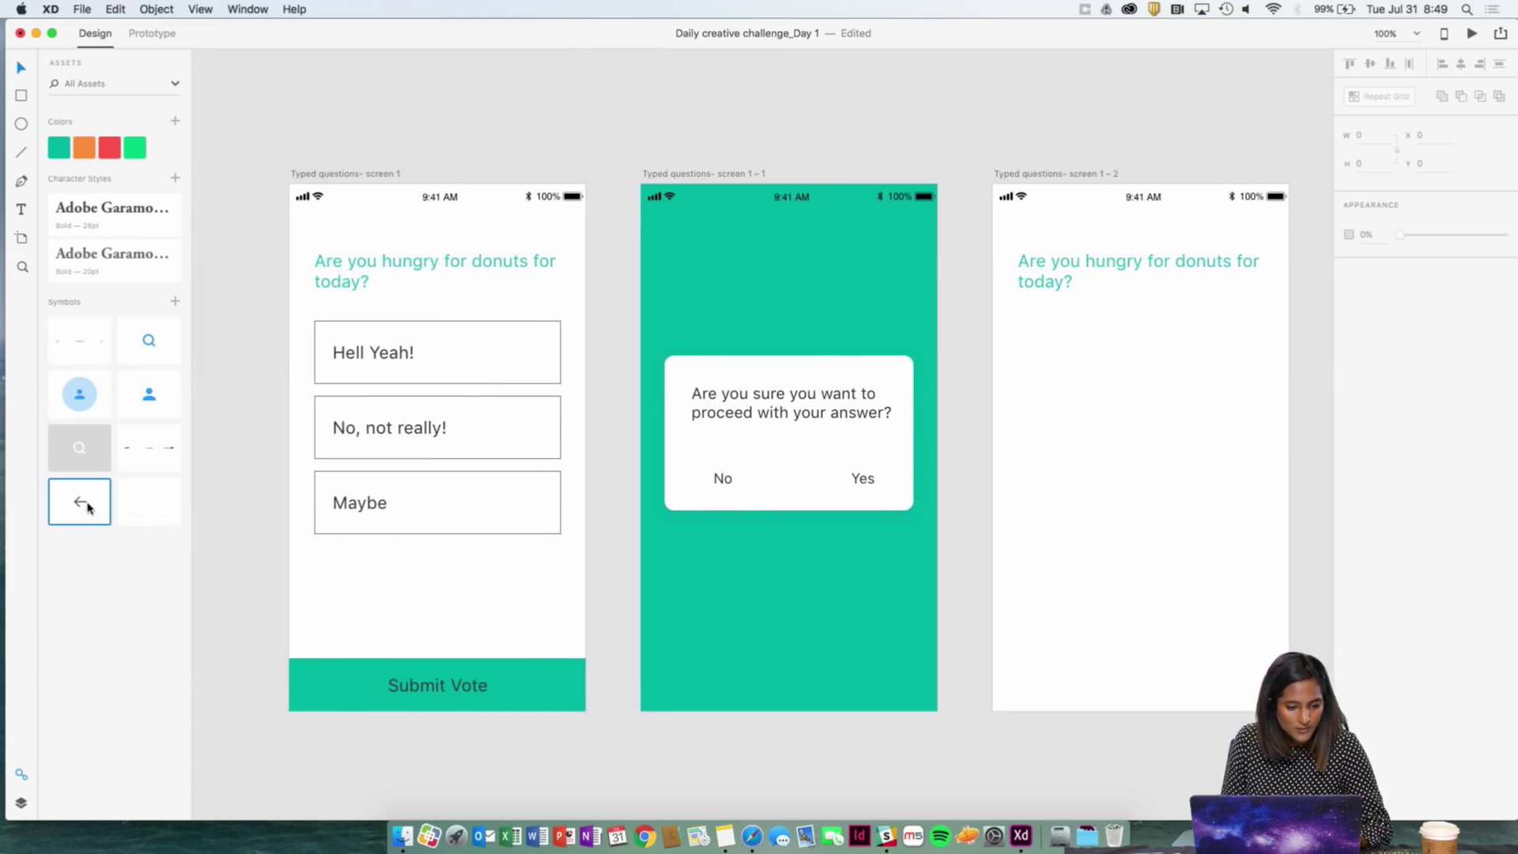
{"action": "left_click_drag", "start_coordinate": [88, 508], "coordinate": [317, 235]}
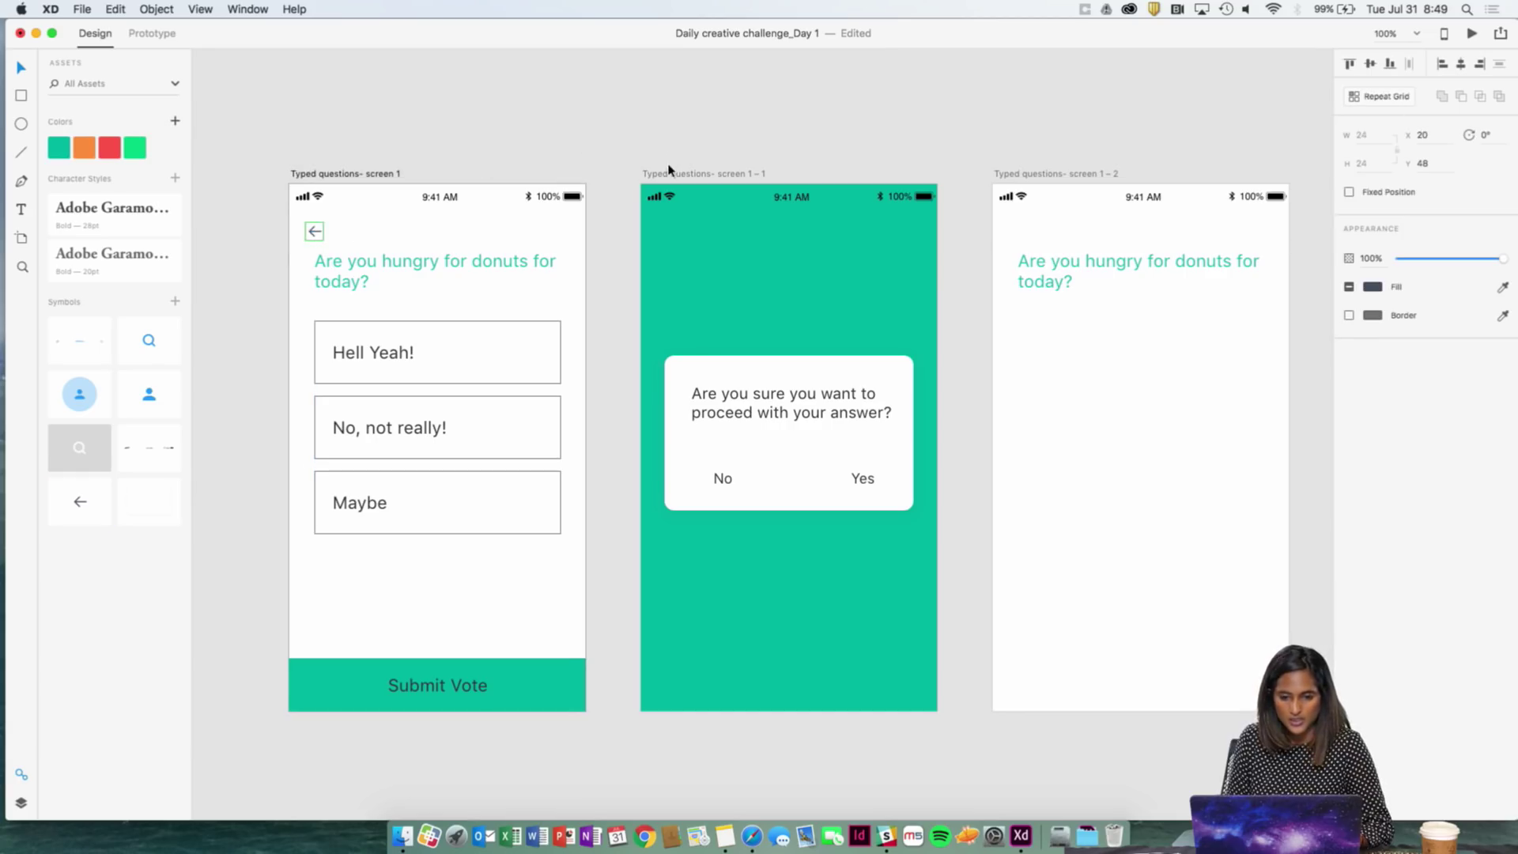
{"action": "left_click", "coordinate": [1091, 180]}
{"action": "key", "text": "super+v"}
{"action": "scroll", "coordinate": [941, 309], "scroll_direction": "right", "scroll_amount": 5}
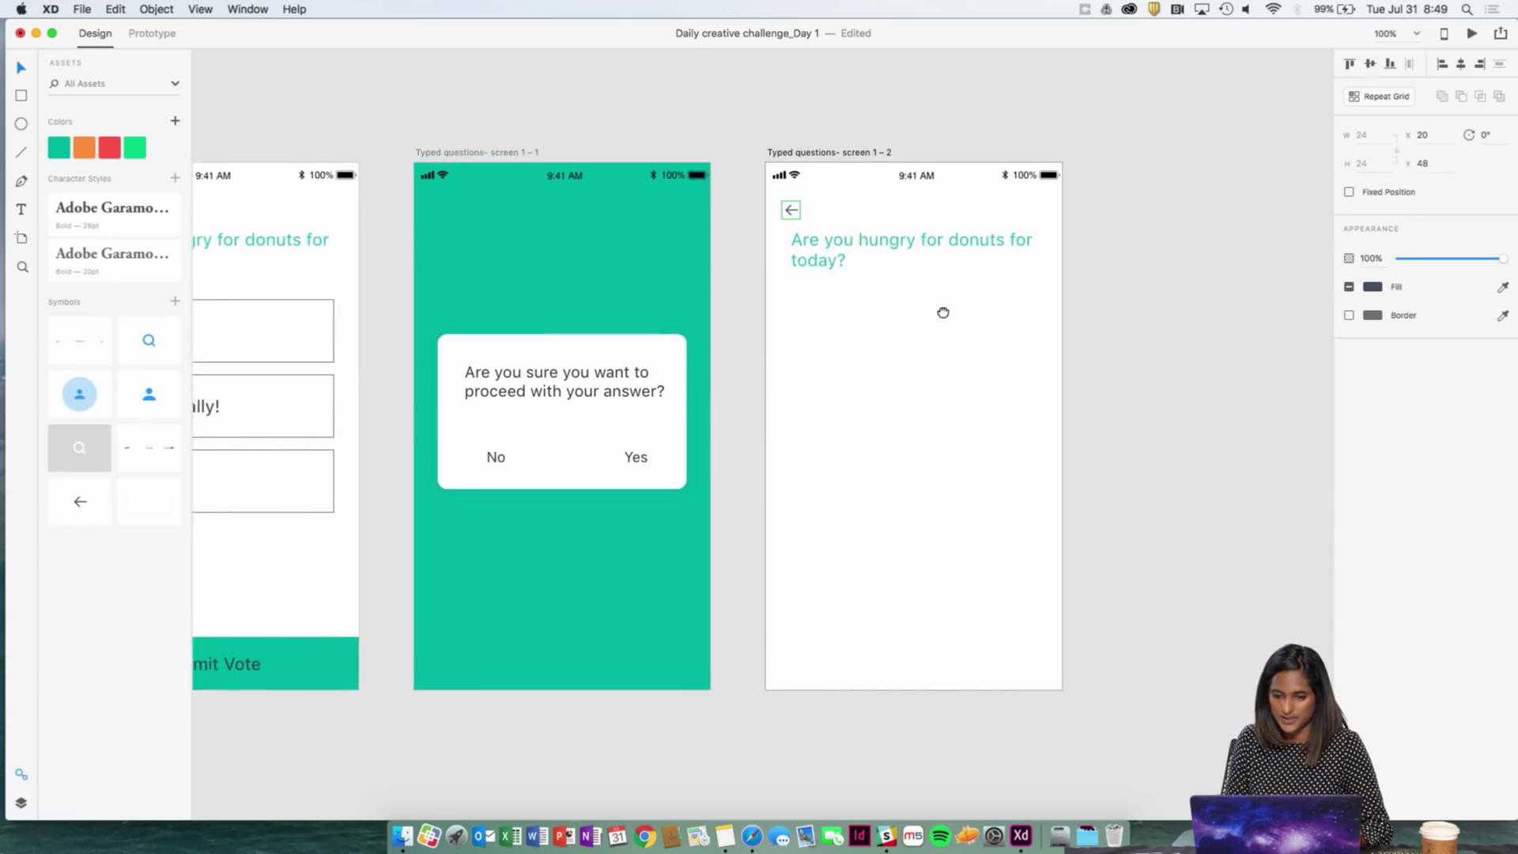
- Copy the repeat grid of three answer boxes from the first artboard onto the third artboard
{"action": "left_click", "coordinate": [841, 236]}
{"action": "scroll", "coordinate": [838, 234], "scroll_direction": "left", "scroll_amount": 3}
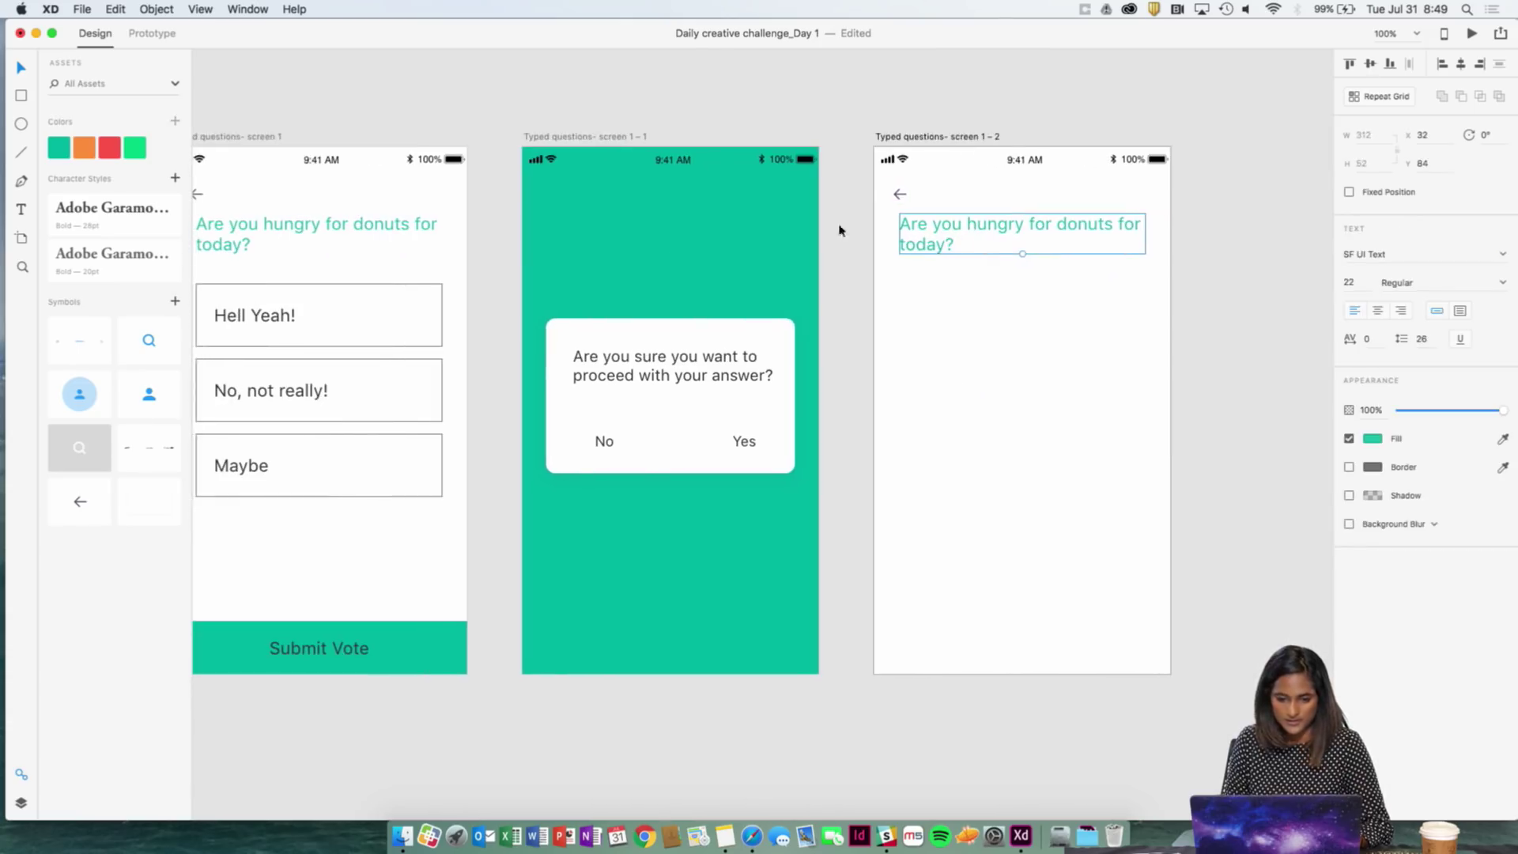
{"action": "left_click", "coordinate": [404, 304]}
{"action": "scroll", "coordinate": [405, 340], "scroll_direction": "left", "scroll_amount": 3}
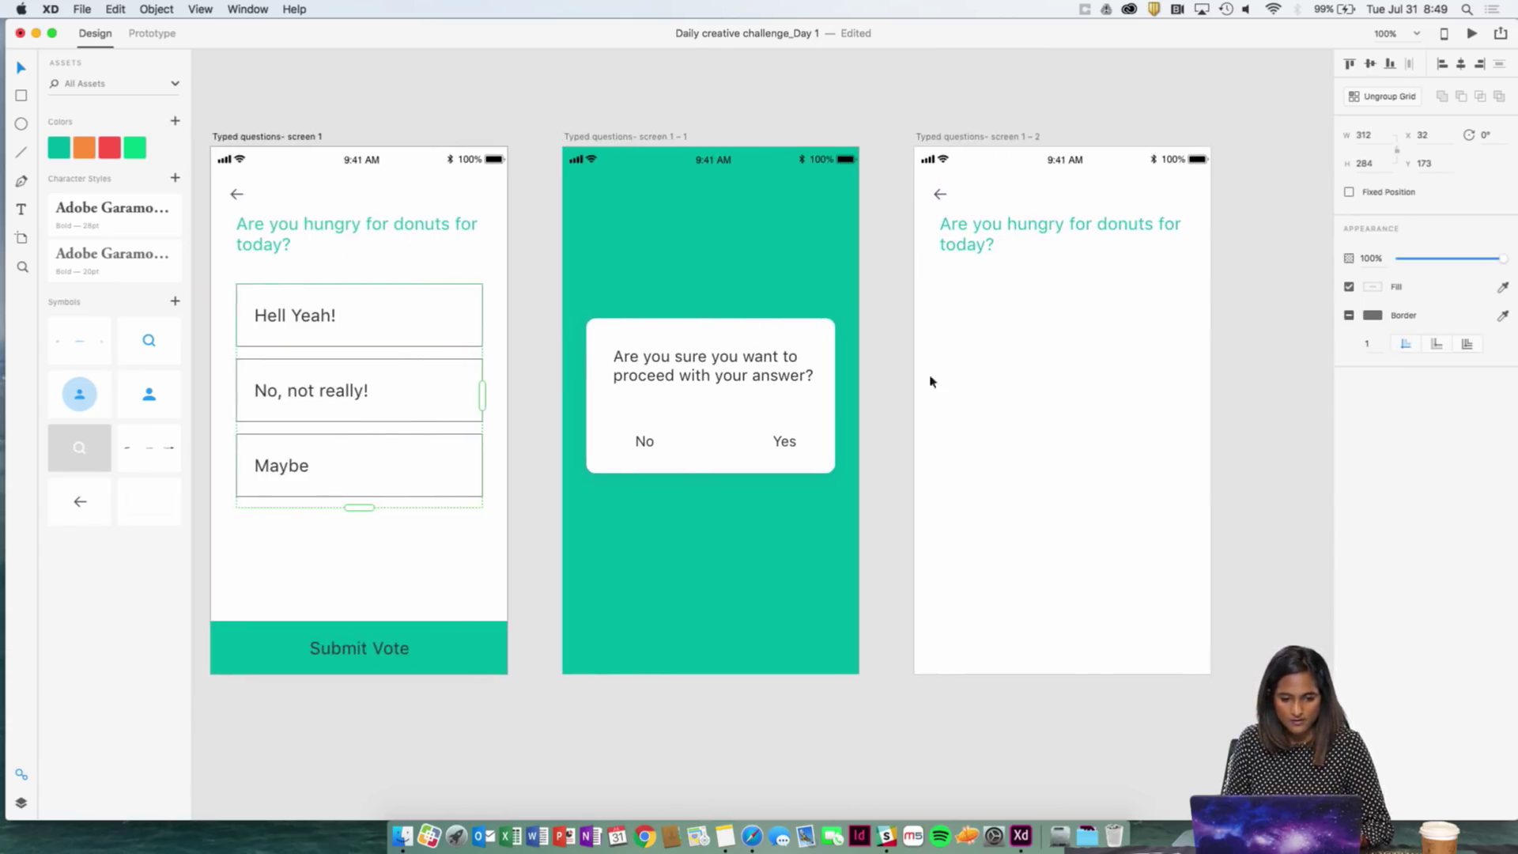
{"action": "scroll", "coordinate": [930, 382], "scroll_direction": "right", "scroll_amount": 3}
{"action": "left_click", "coordinate": [880, 138]}
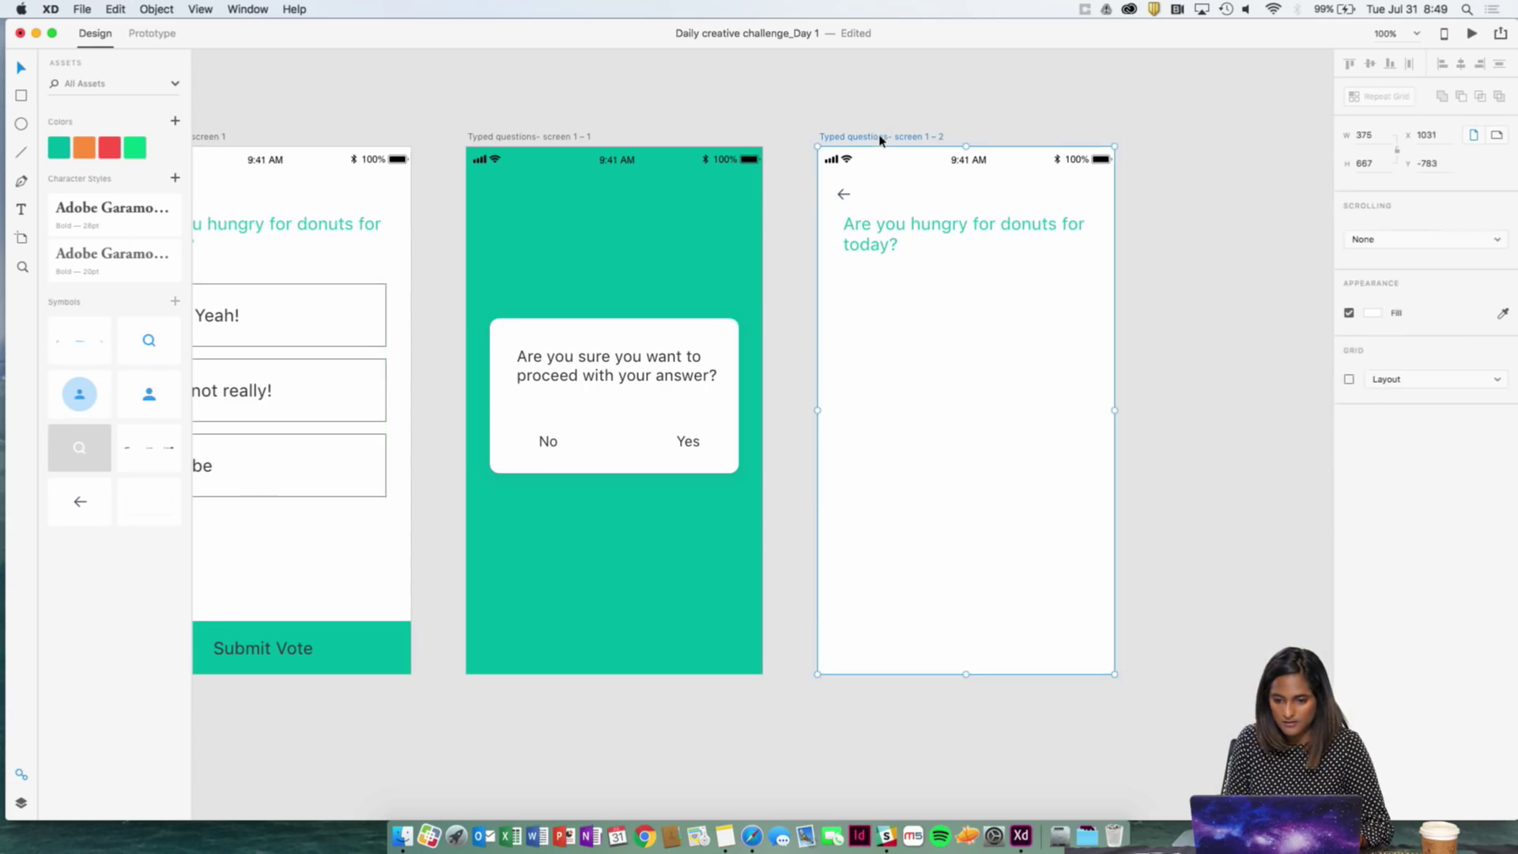
{"action": "key", "text": "super+v"}
{"action": "scroll", "coordinate": [1186, 261], "scroll_direction": "right", "scroll_amount": 3}
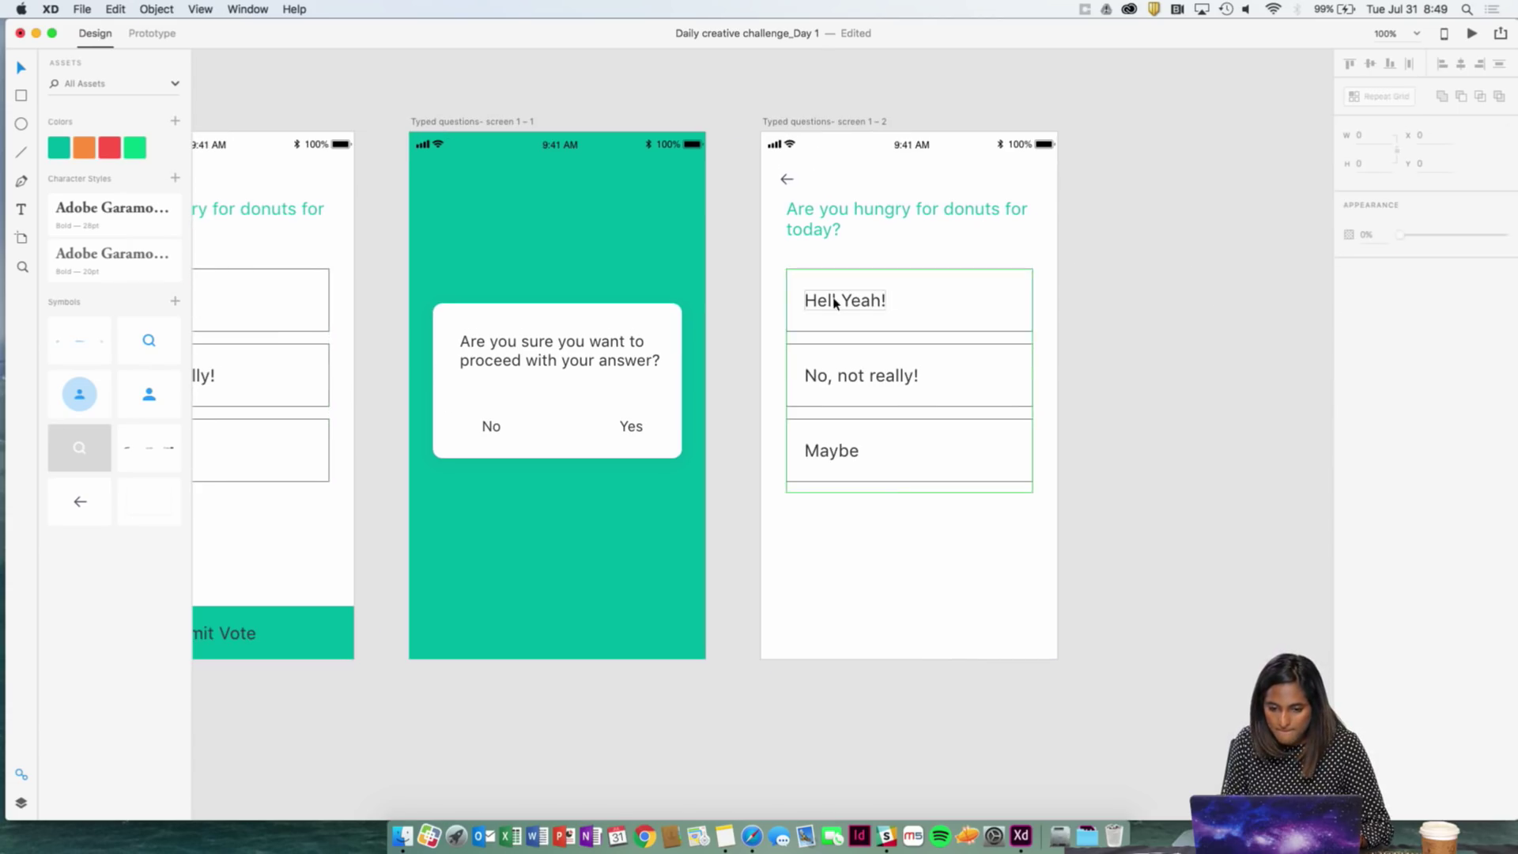
- Ungroup the pasted repeat grid of answer boxes on the third artboard
{"action": "left_click", "coordinate": [1000, 311]}
{"action": "right_click", "coordinate": [999, 308]}
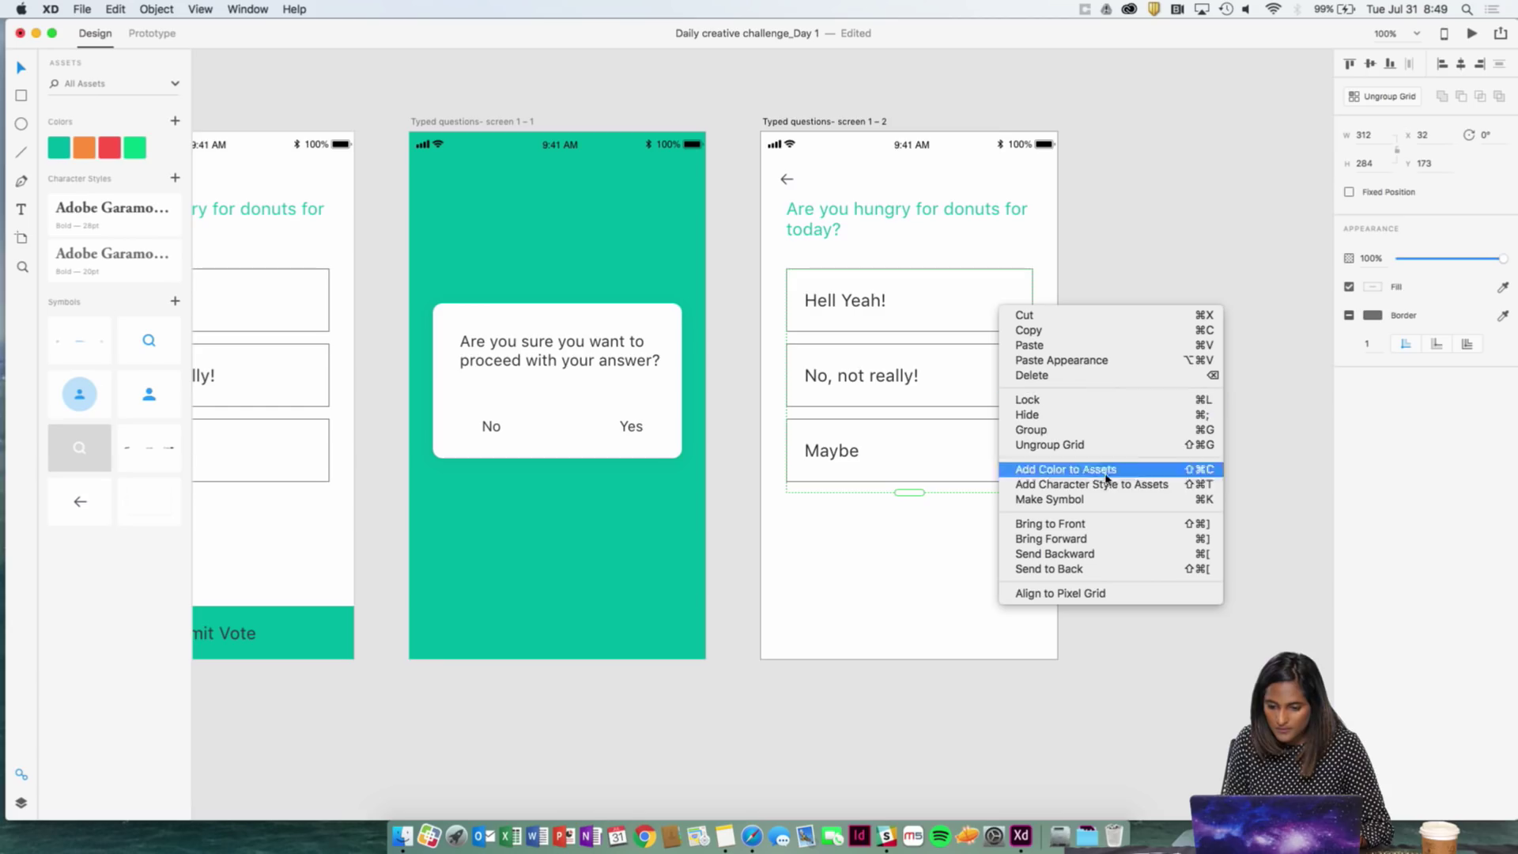
{"action": "left_click", "coordinate": [1051, 444]}
{"action": "left_click", "coordinate": [1009, 332]}
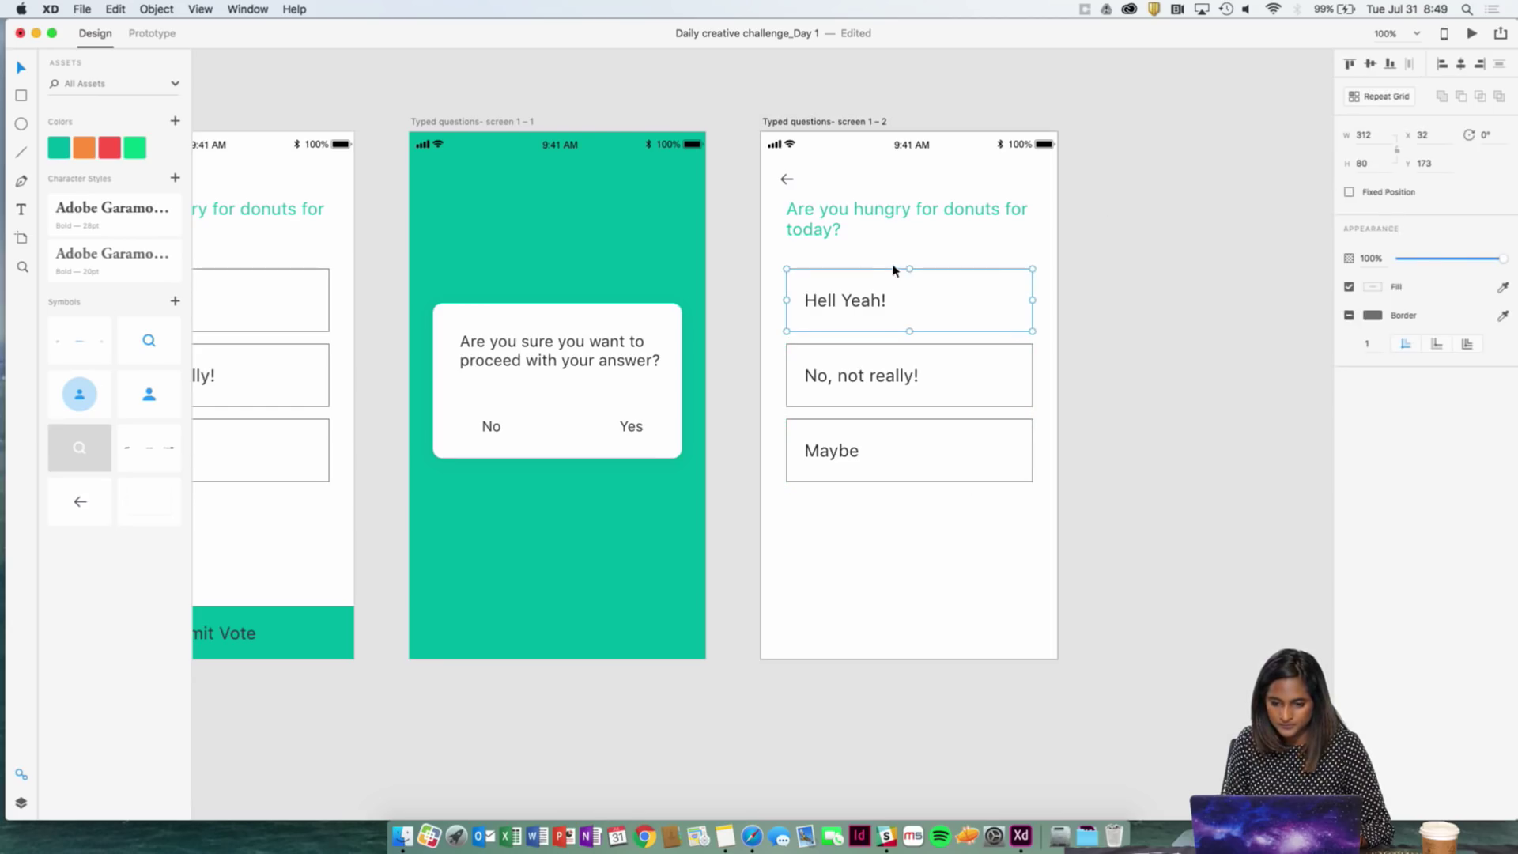
{"action": "key", "text": "Delete"}
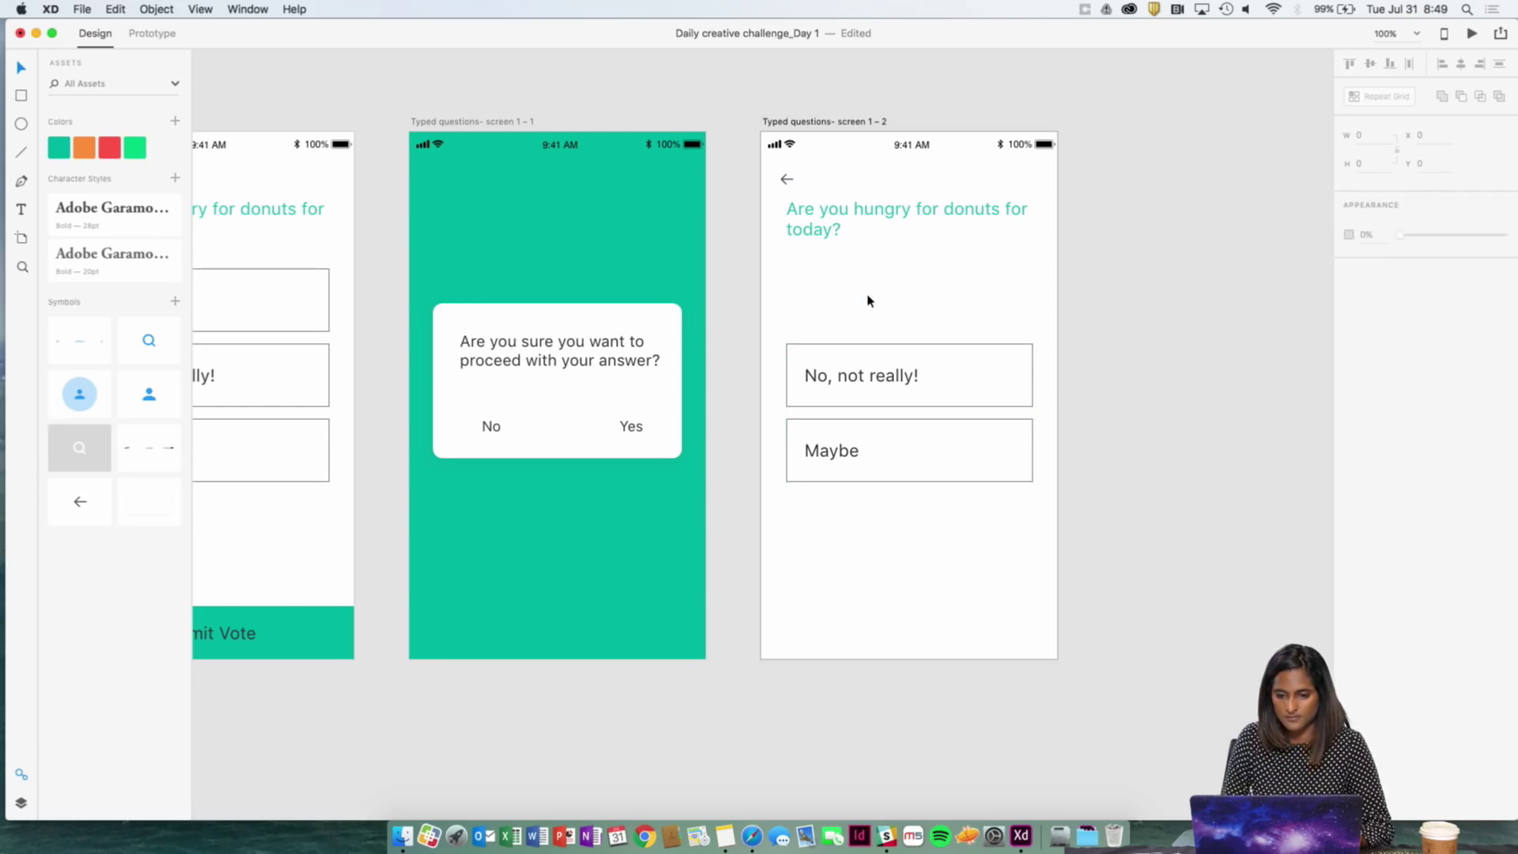
{"action": "key", "text": "super+z"}
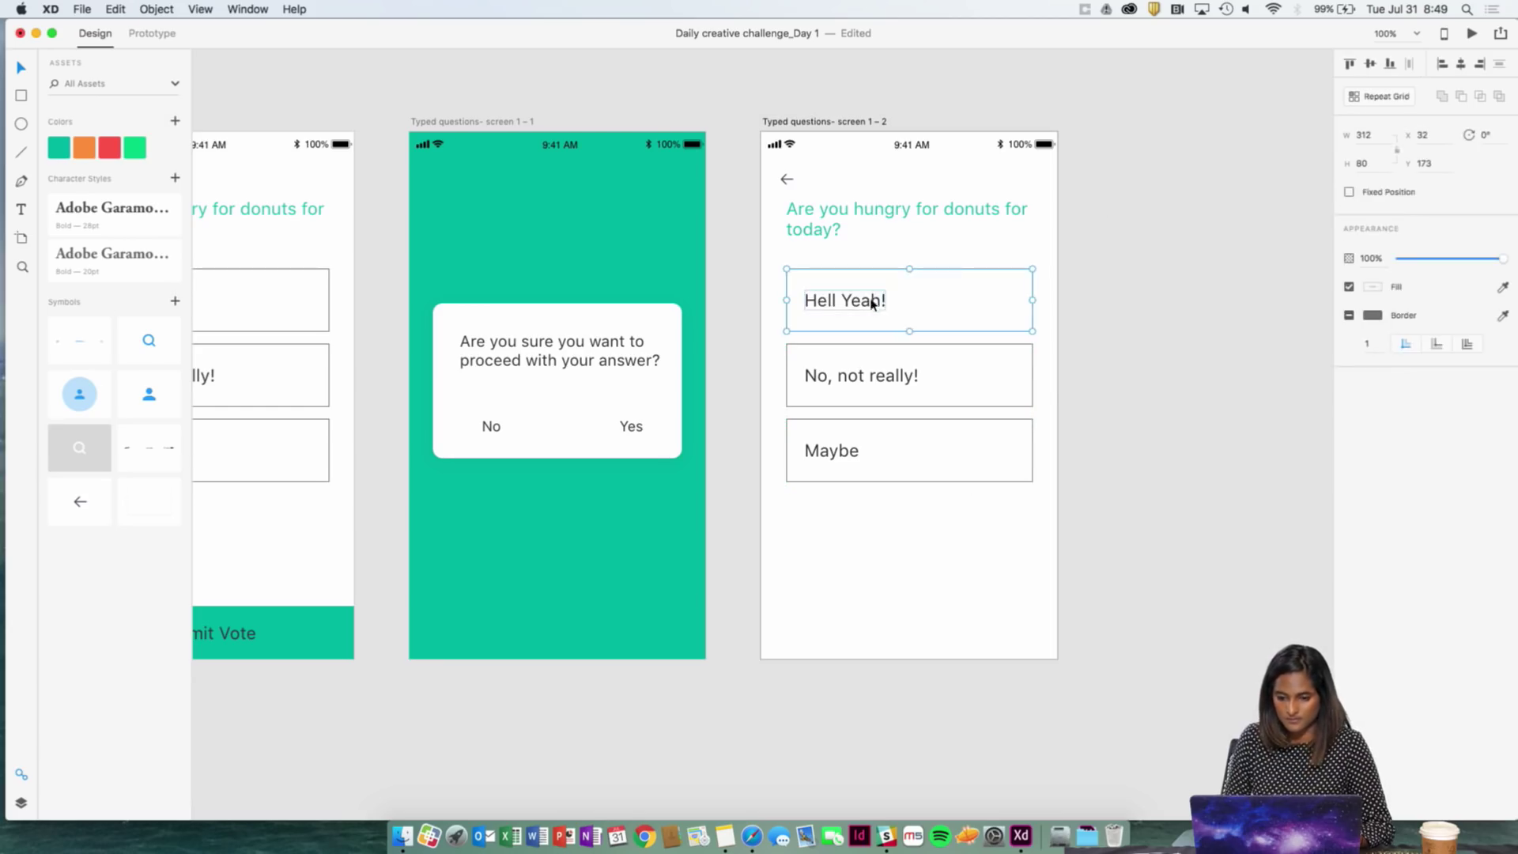
- Fill the "Hell Yeah!" answer box on the third artboard with the saved red and color its text white
{"action": "left_click", "coordinate": [110, 150]}
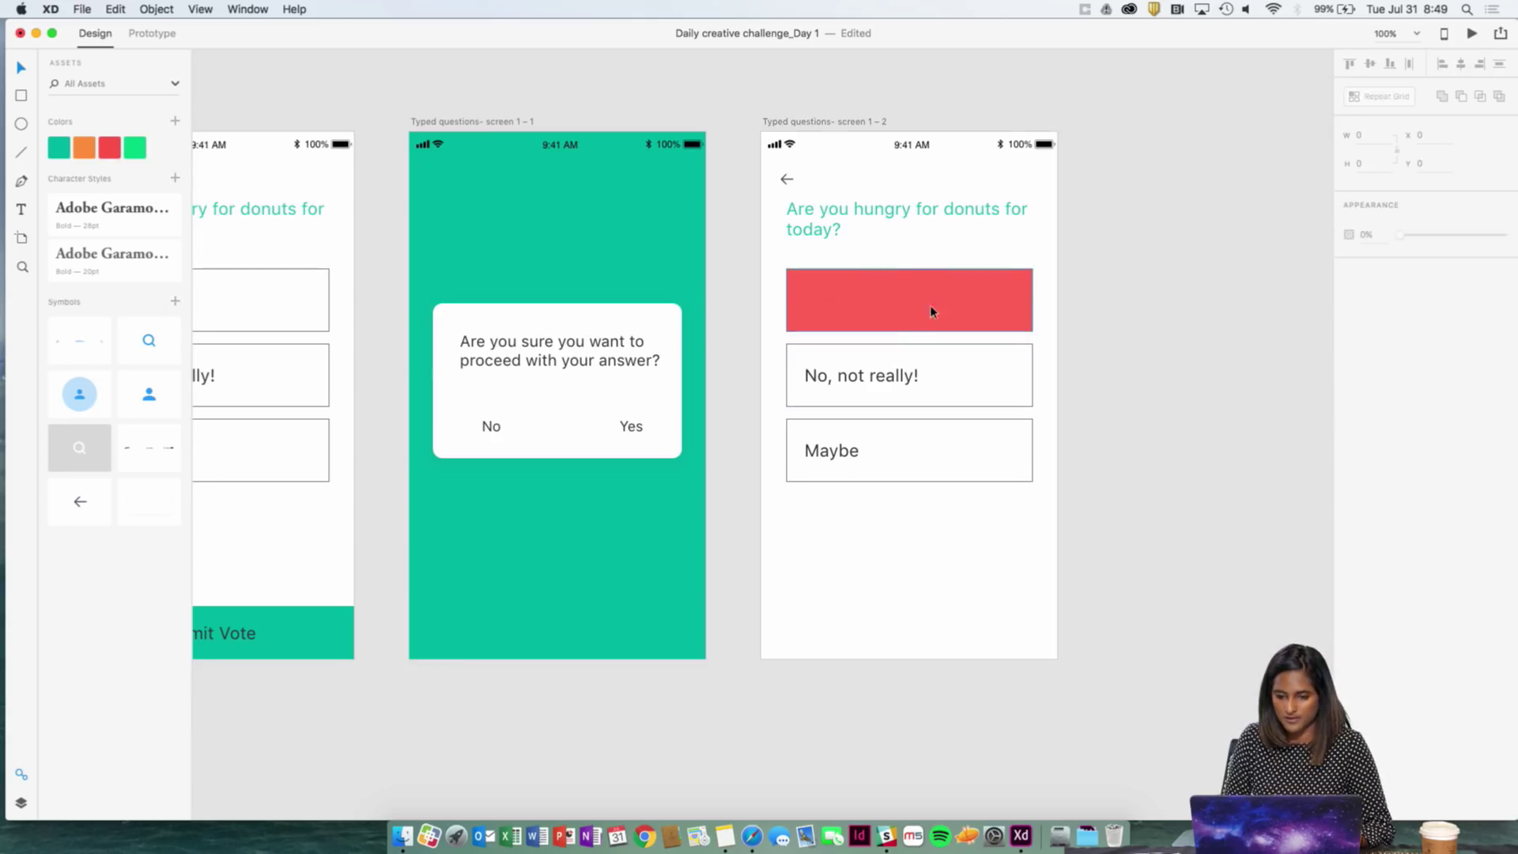
{"action": "double_click", "coordinate": [853, 302]}
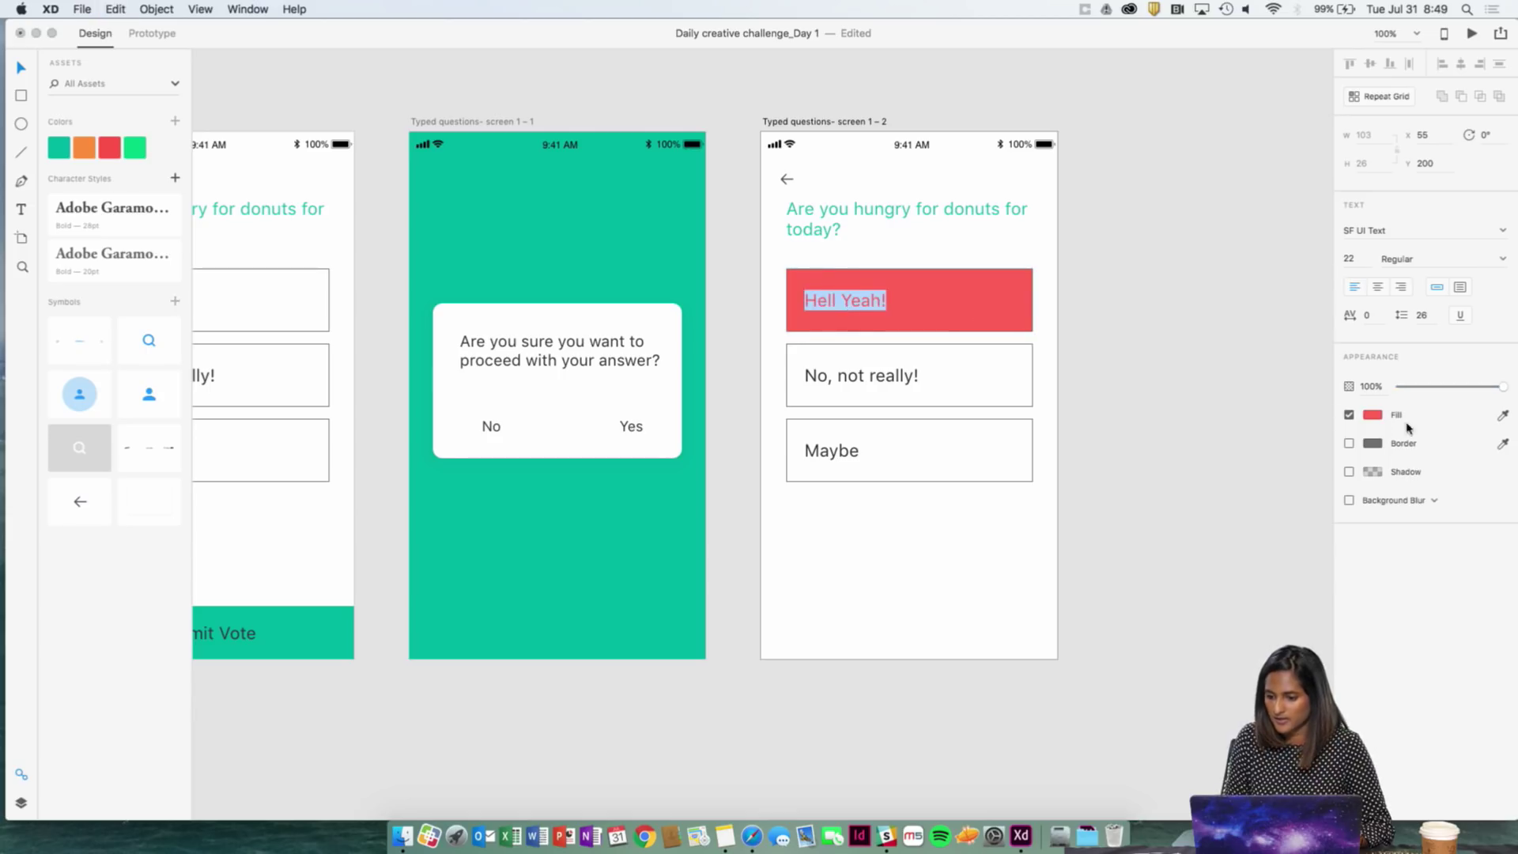
{"action": "left_click", "coordinate": [1372, 414]}
{"action": "left_click", "coordinate": [1227, 363]}
{"action": "left_click", "coordinate": [1181, 216]}
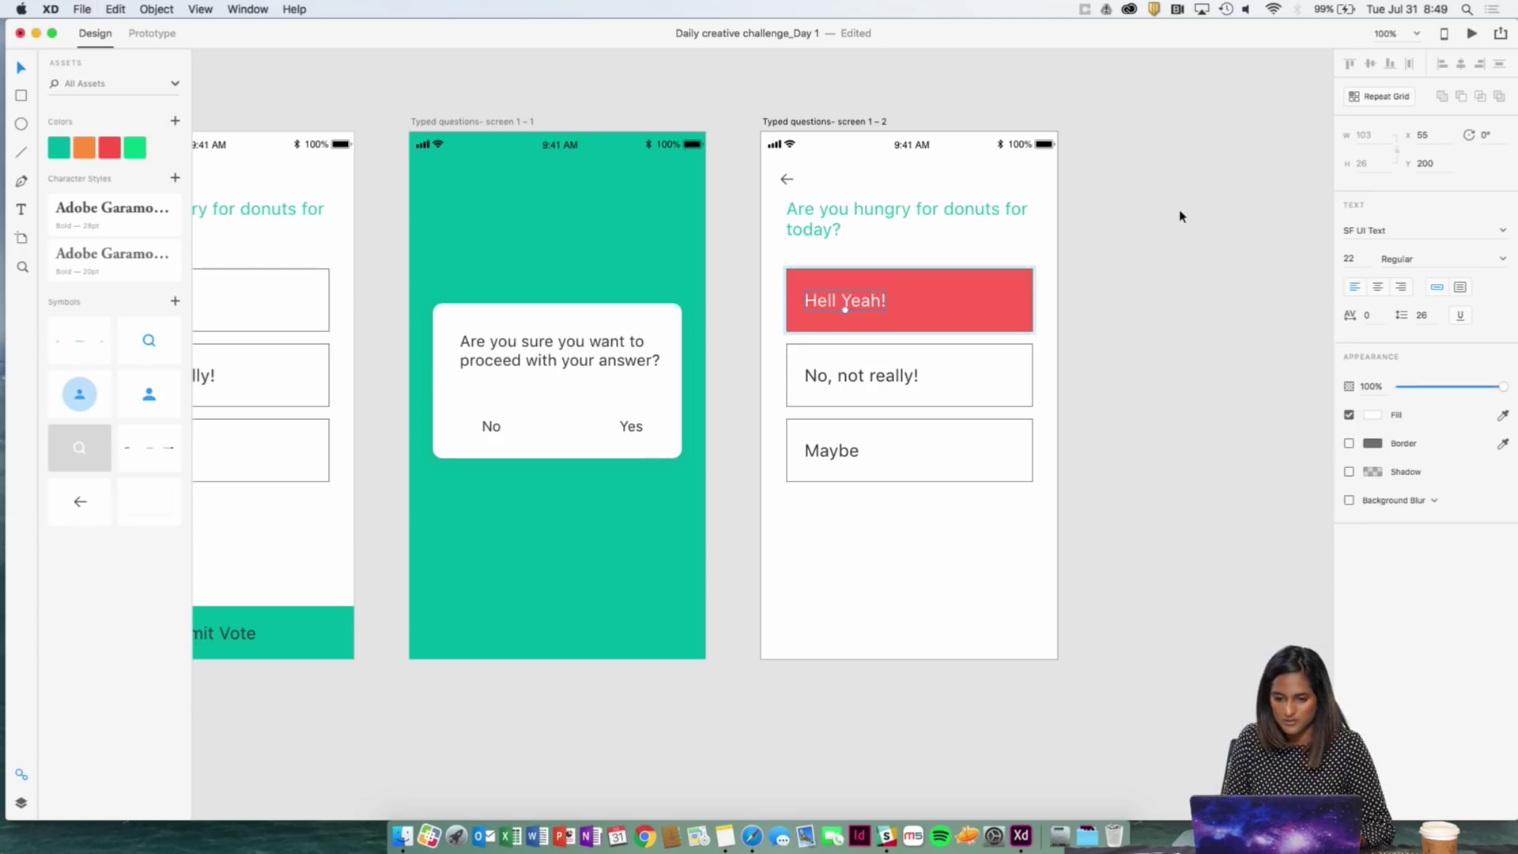
{"action": "key", "text": "Escape"}
- Recolor the "Hell Yeah!" answer box with the saved bright green and set its text to white
{"action": "left_click", "coordinate": [1021, 297]}
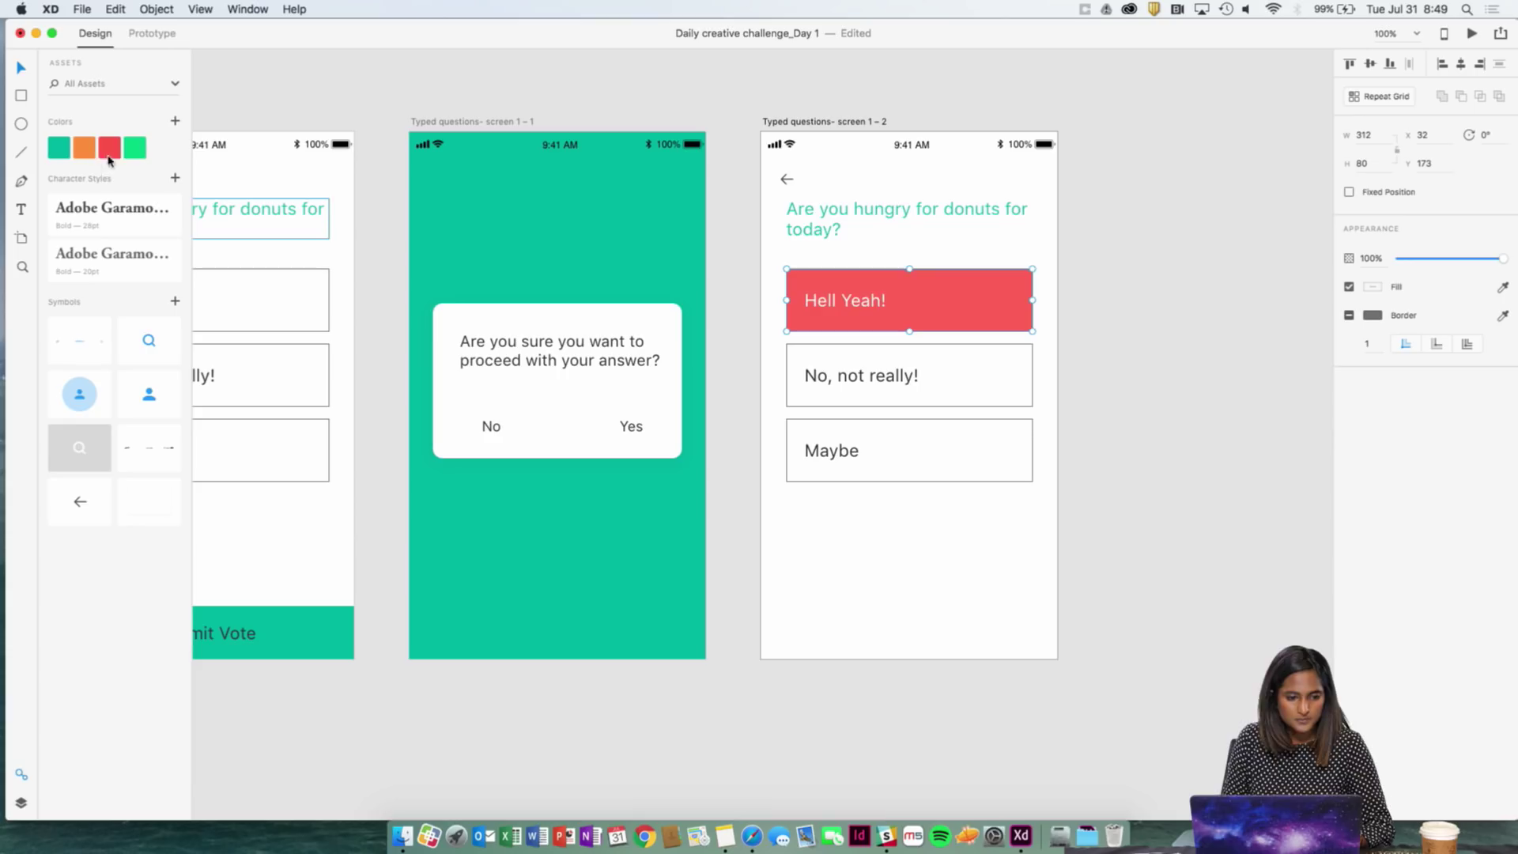
{"action": "left_click", "coordinate": [134, 147]}
{"action": "left_click", "coordinate": [853, 301]}
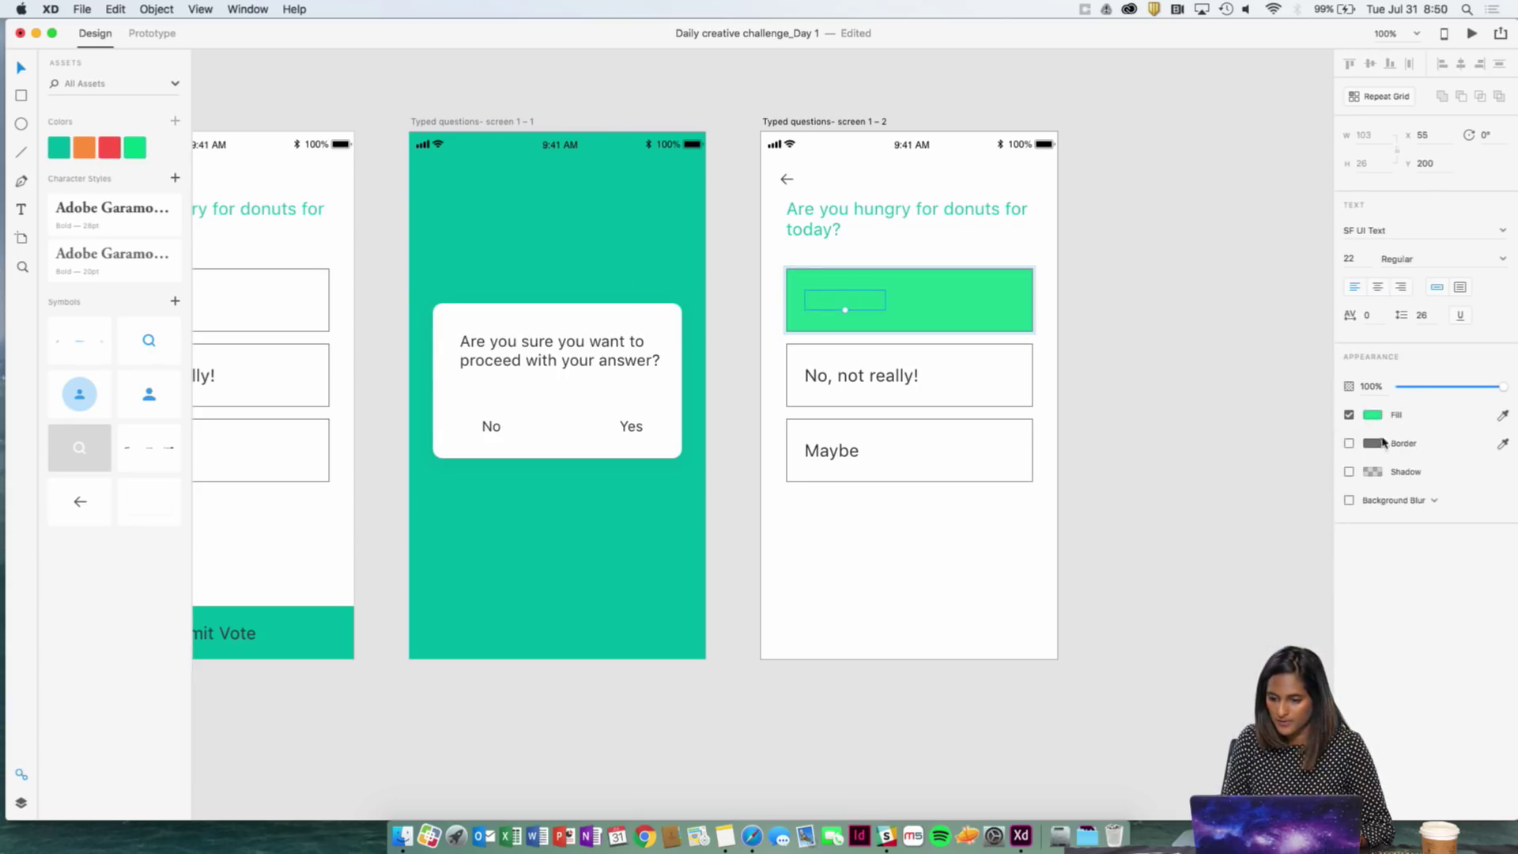
{"action": "left_click", "coordinate": [1374, 415]}
{"action": "left_click_drag", "start_coordinate": [1273, 427], "coordinate": [1102, 305]}
{"action": "left_click", "coordinate": [1102, 305]}
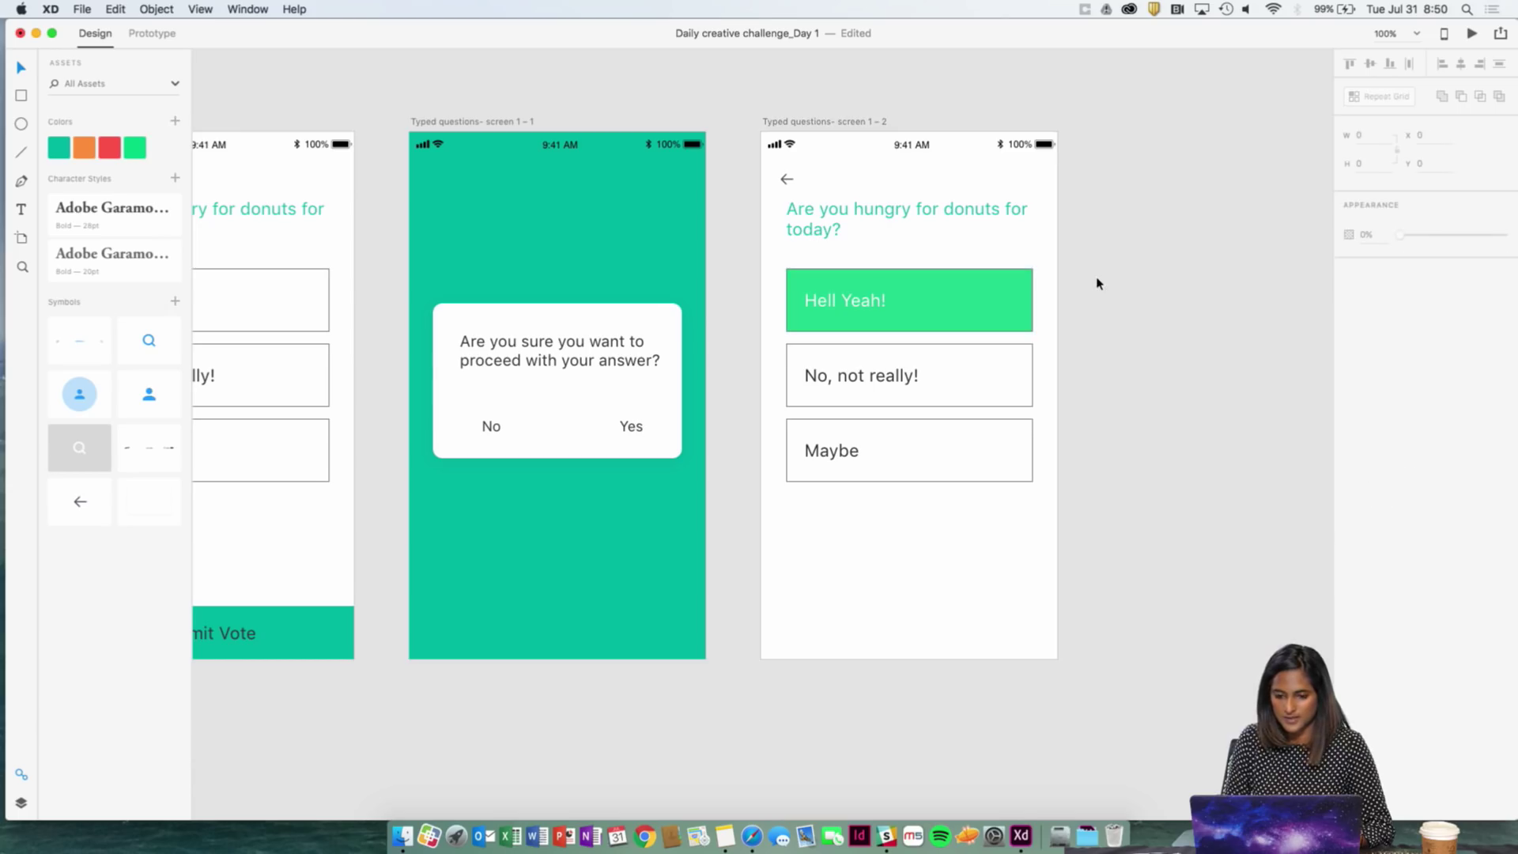
- Remove the border from the green "Hell Yeah!" answer group
{"action": "left_click", "coordinate": [955, 285]}
{"action": "left_click", "coordinate": [1349, 316]}
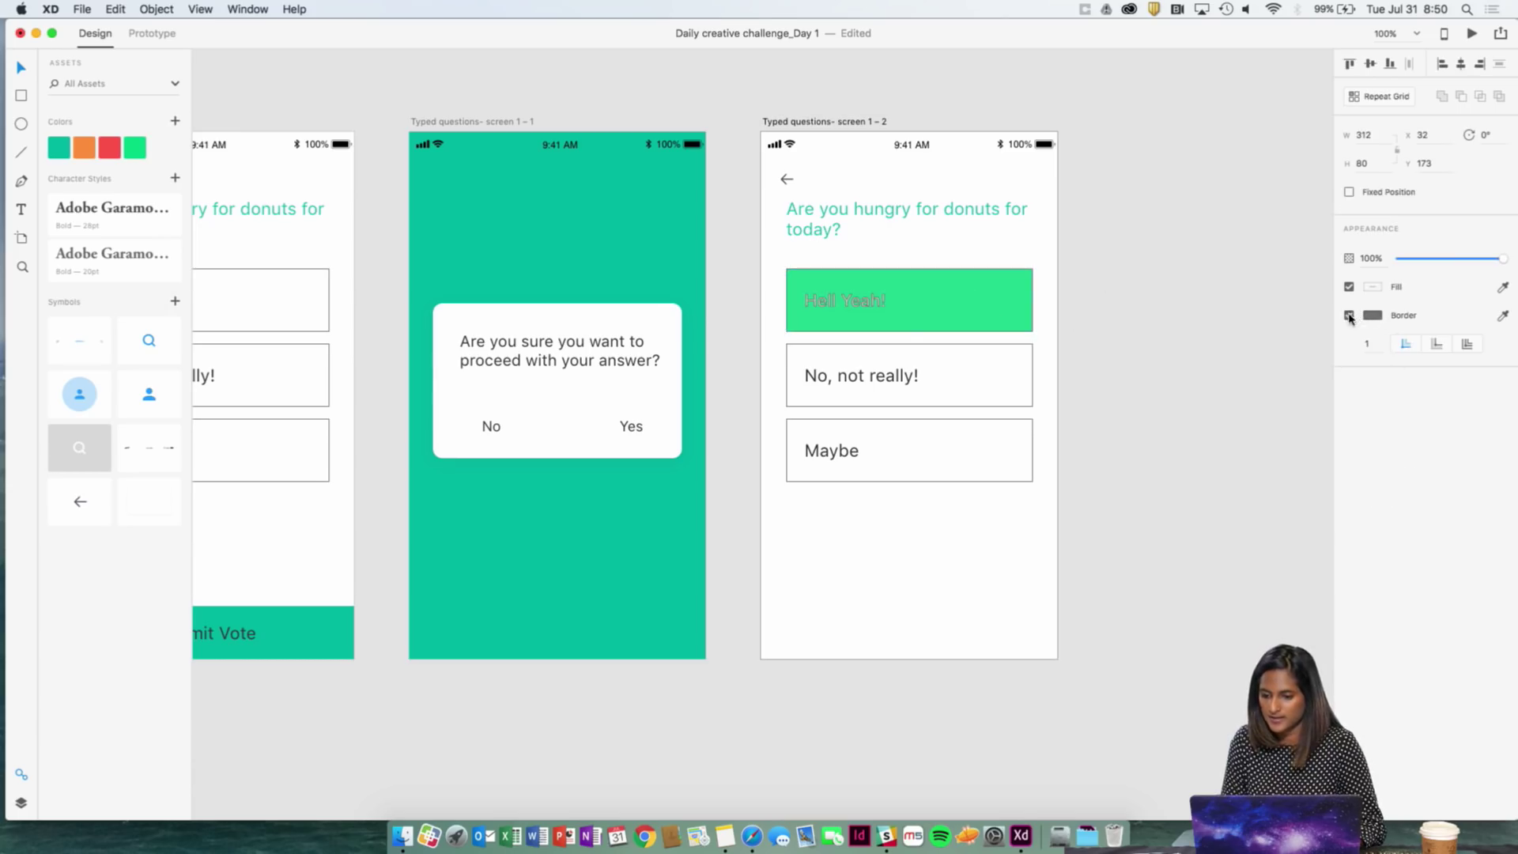
{"action": "left_click", "coordinate": [1349, 315]}
{"action": "left_click", "coordinate": [1074, 311]}
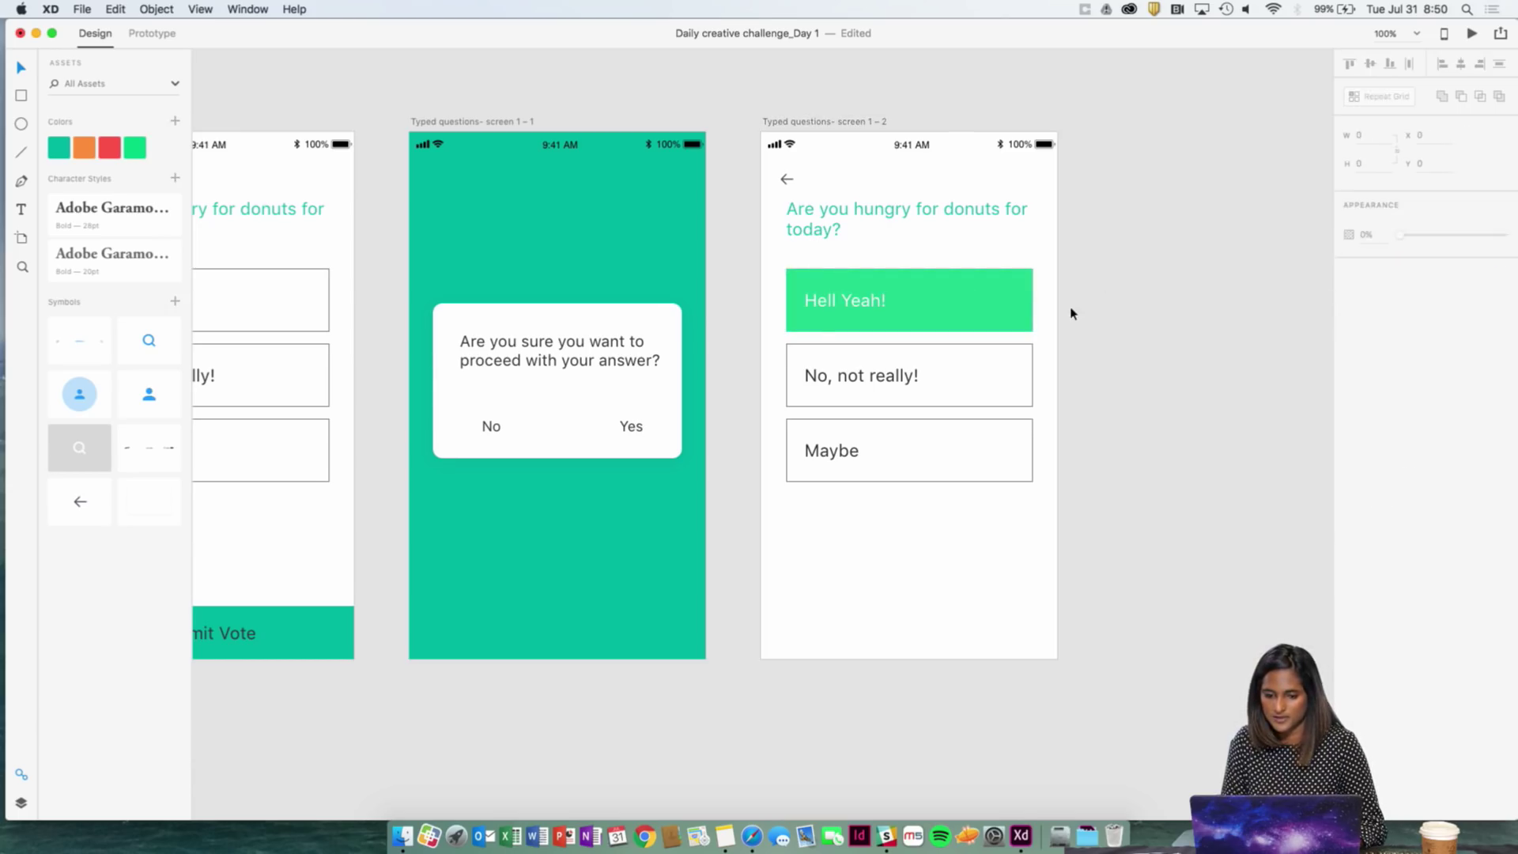
{"action": "left_click", "coordinate": [977, 303]}
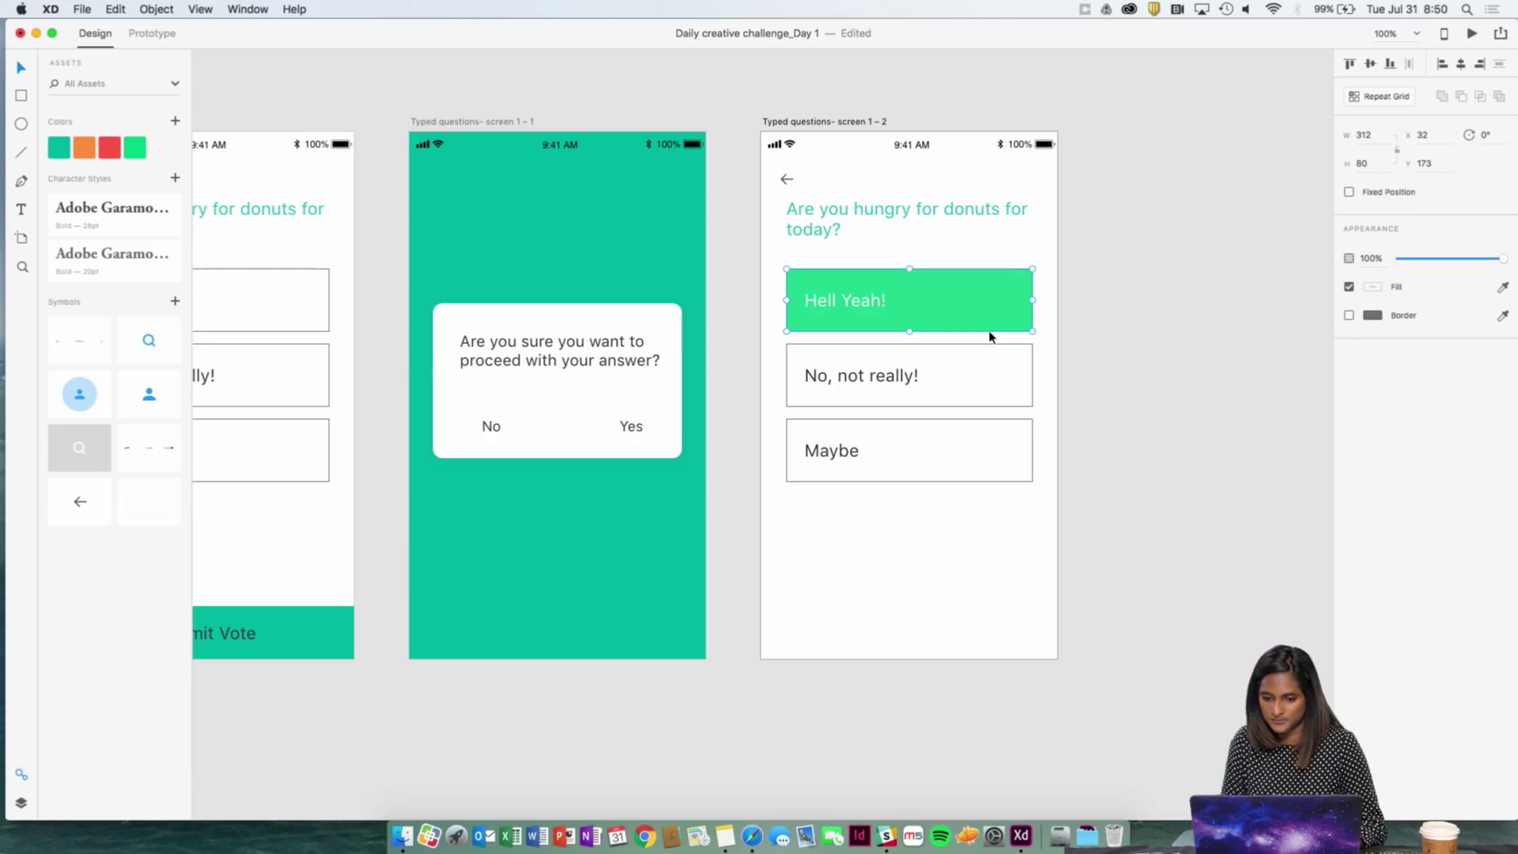
{"action": "left_click", "coordinate": [1069, 354]}
- Add a white "98%" text label near the far end of the green answer box, at about X 283, Y 200
{"action": "key", "text": "t"}
{"action": "left_click", "coordinate": [955, 299]}
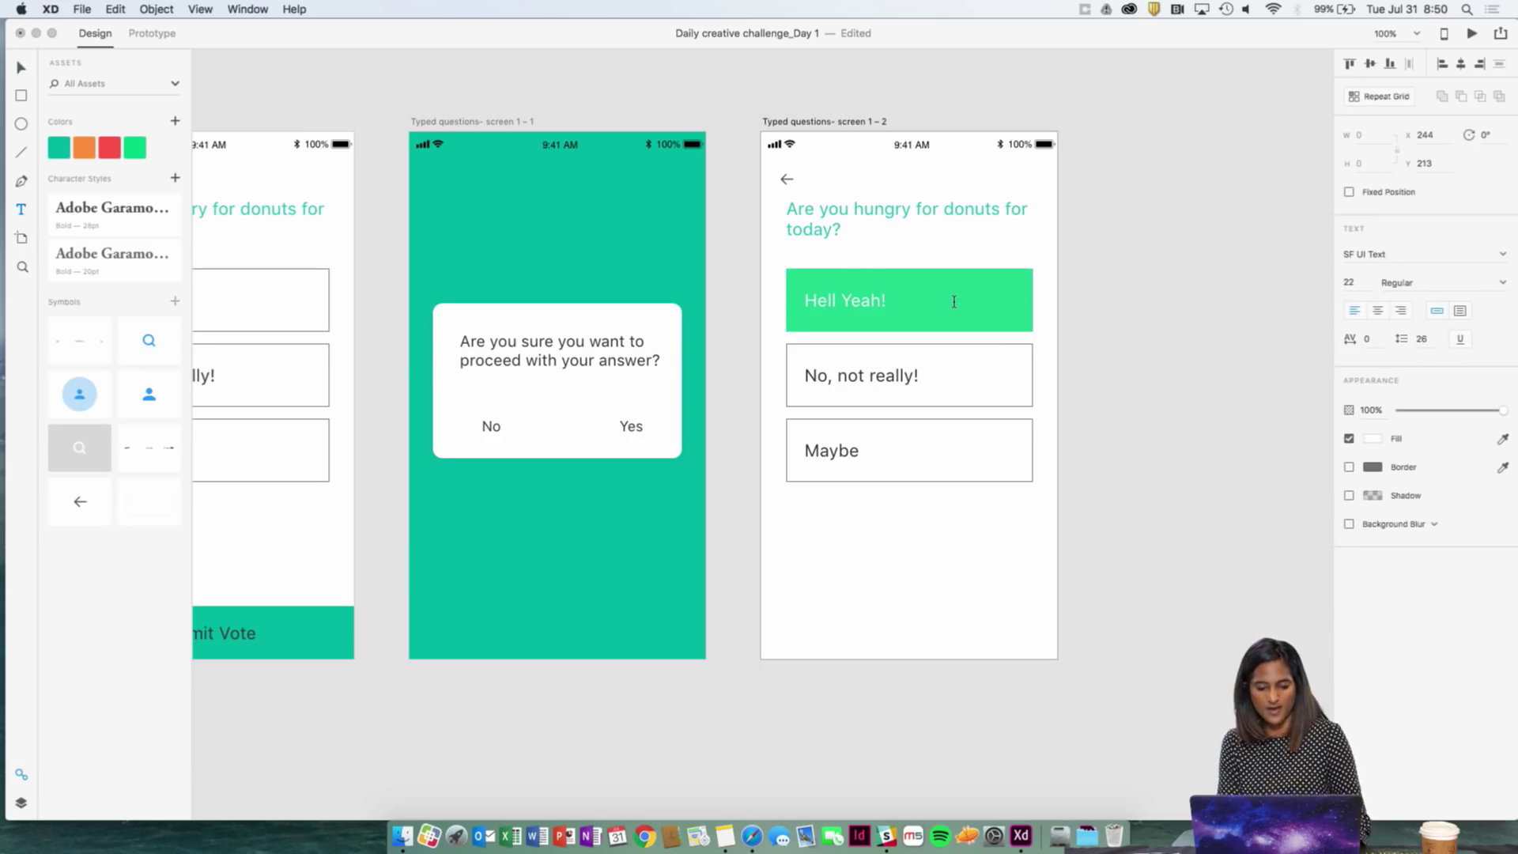
{"action": "type", "text": "98"}
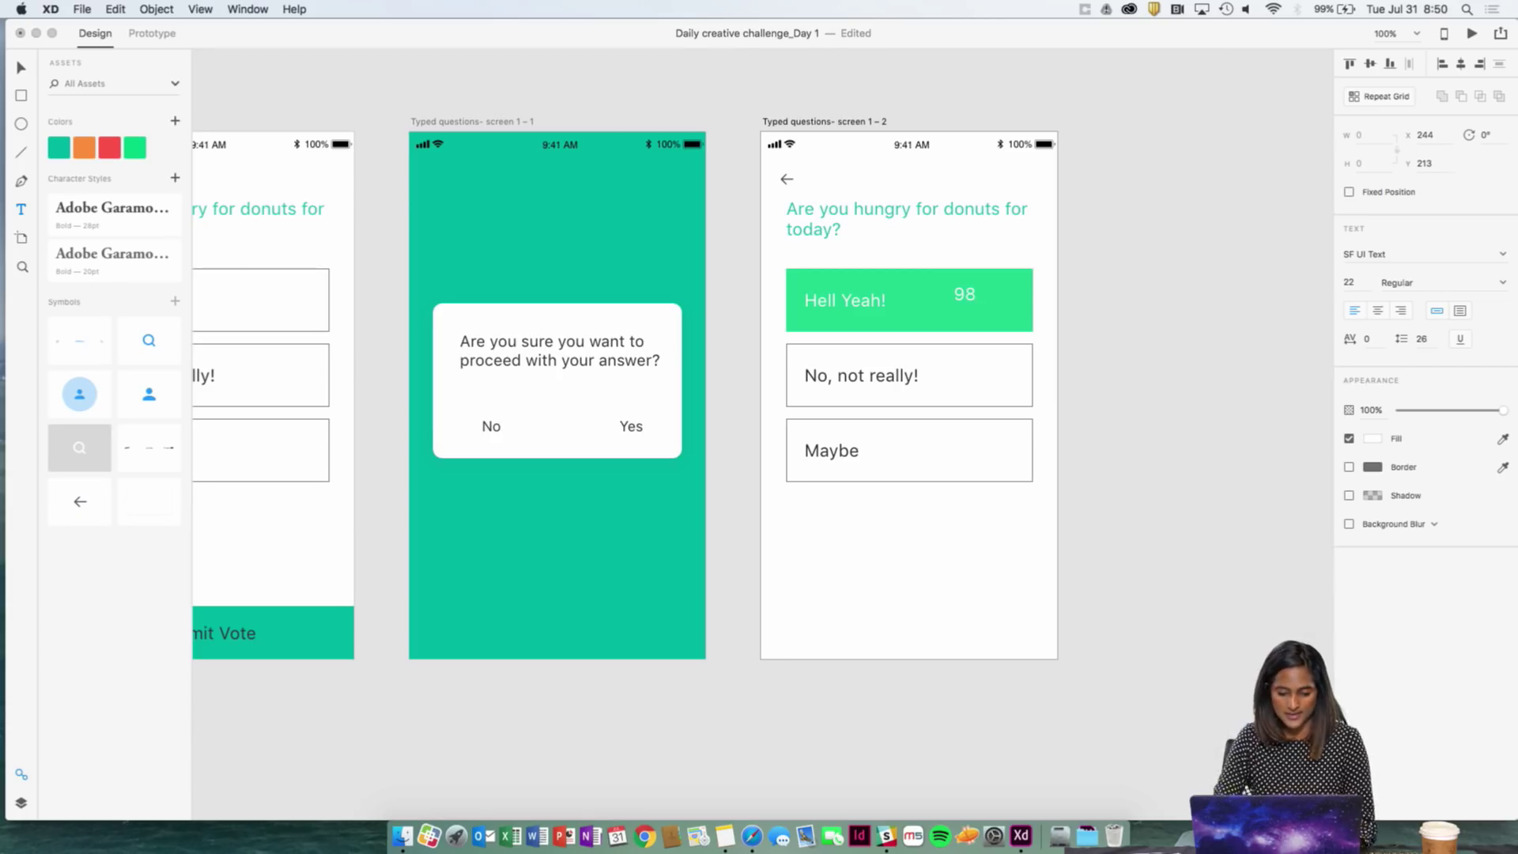
{"action": "key", "text": "Escape"}
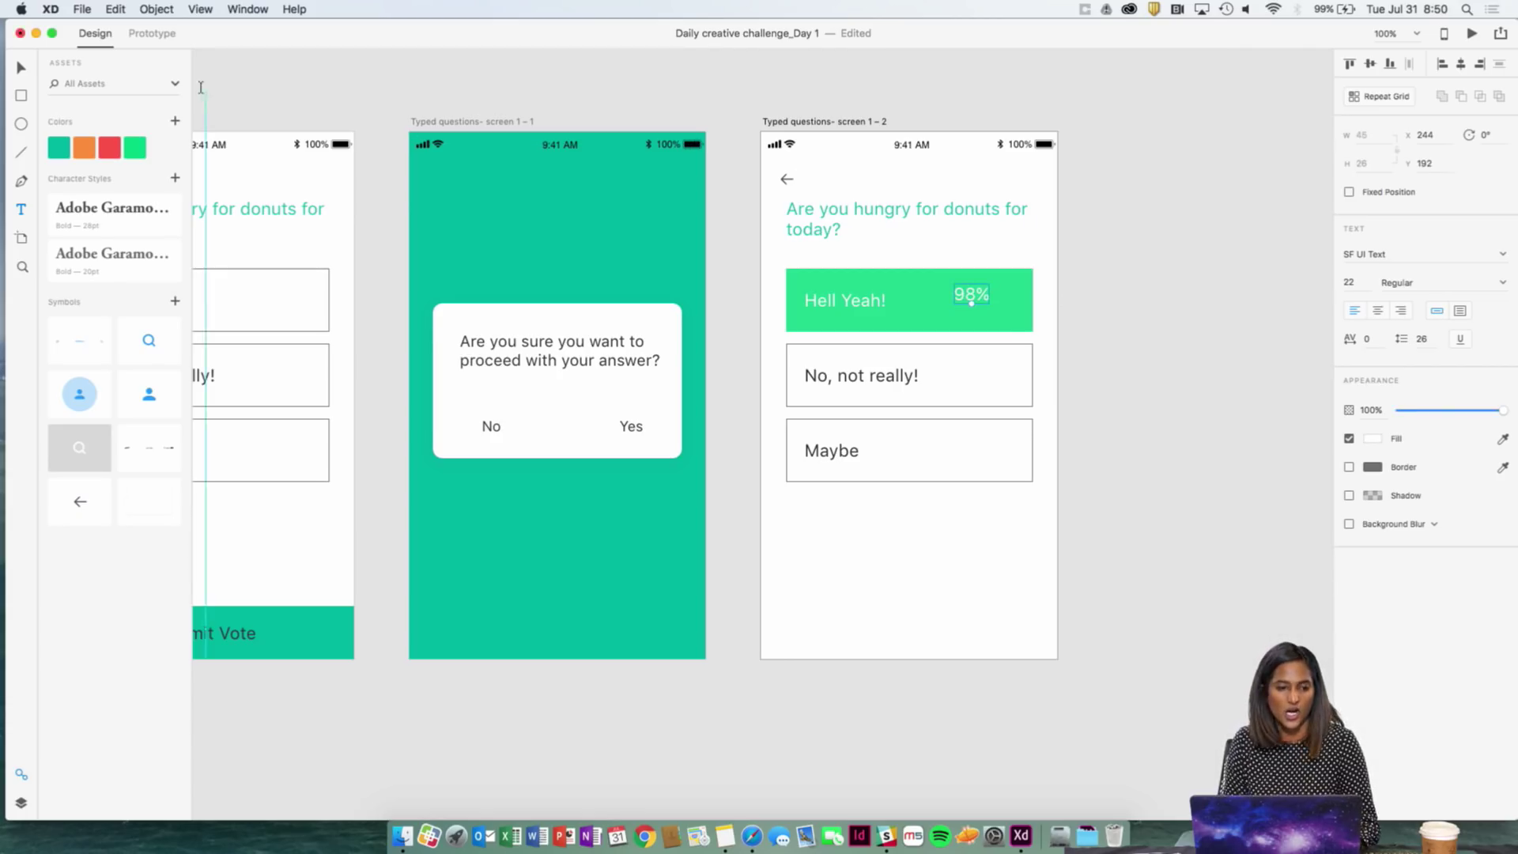
{"action": "left_click_drag", "start_coordinate": [968, 296], "coordinate": [1000, 306]}
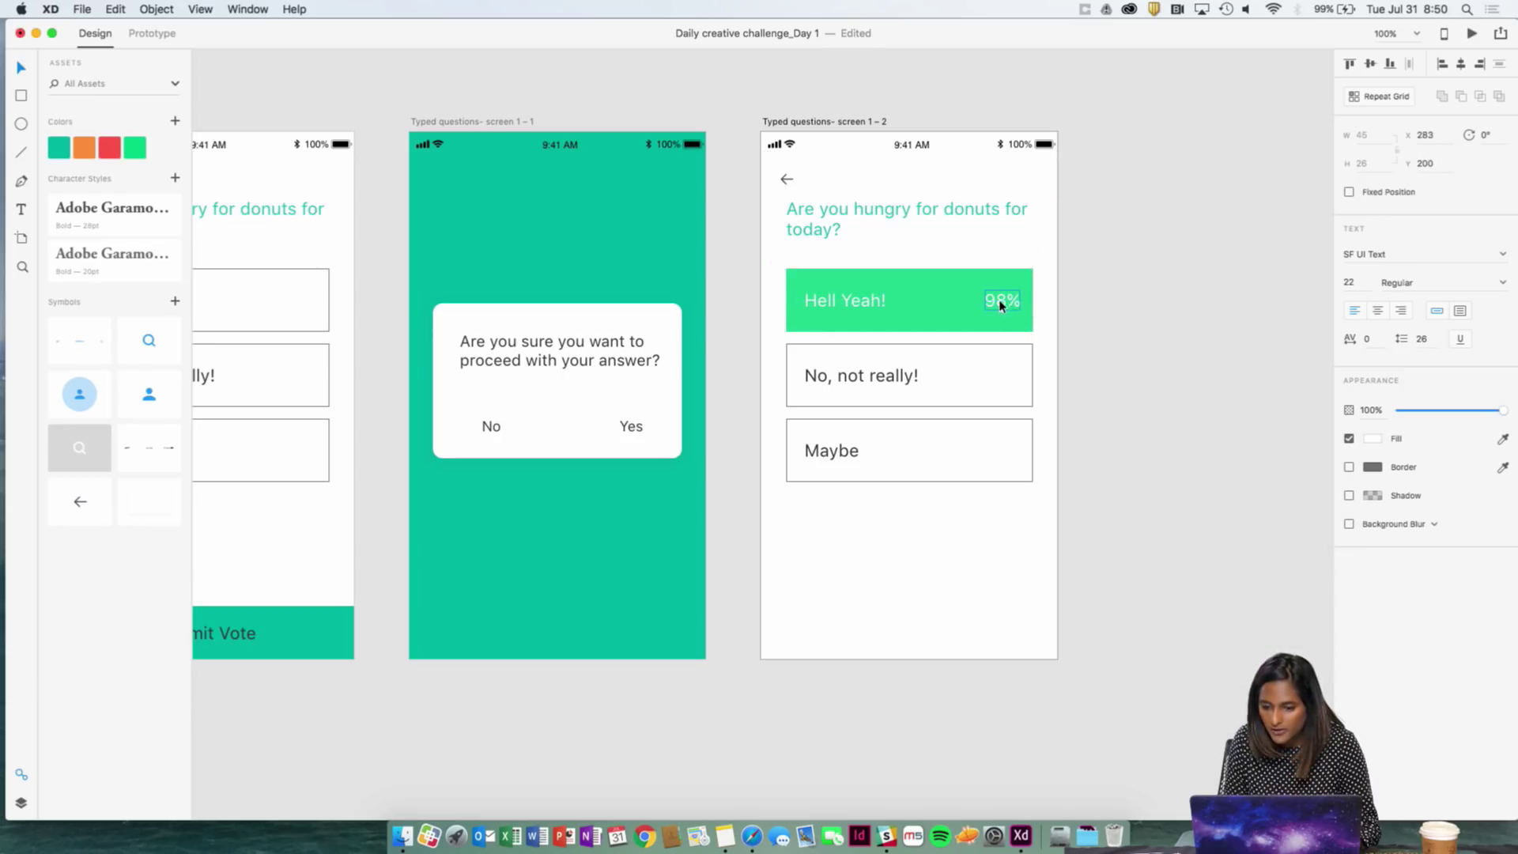
- Set the "98%" label's font size to 16 and reposition it in the green box at about X 288, Y 204
{"action": "left_click", "coordinate": [1360, 283]}
{"action": "key", "text": "BackSpace"}
{"action": "type", "text": "1"}
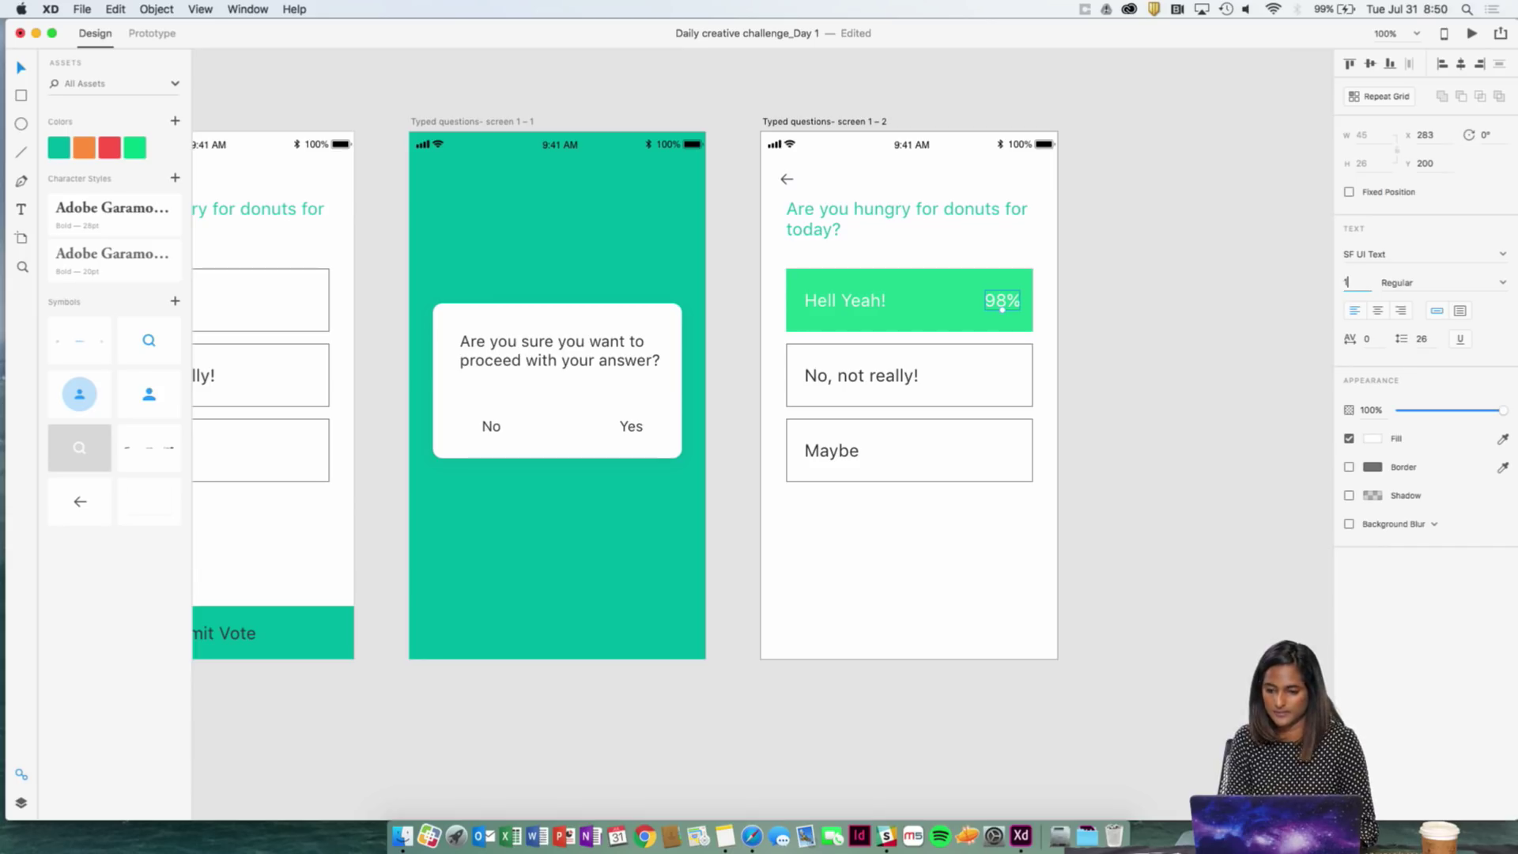
{"action": "type", "text": "6"}
{"action": "key", "text": "Return"}
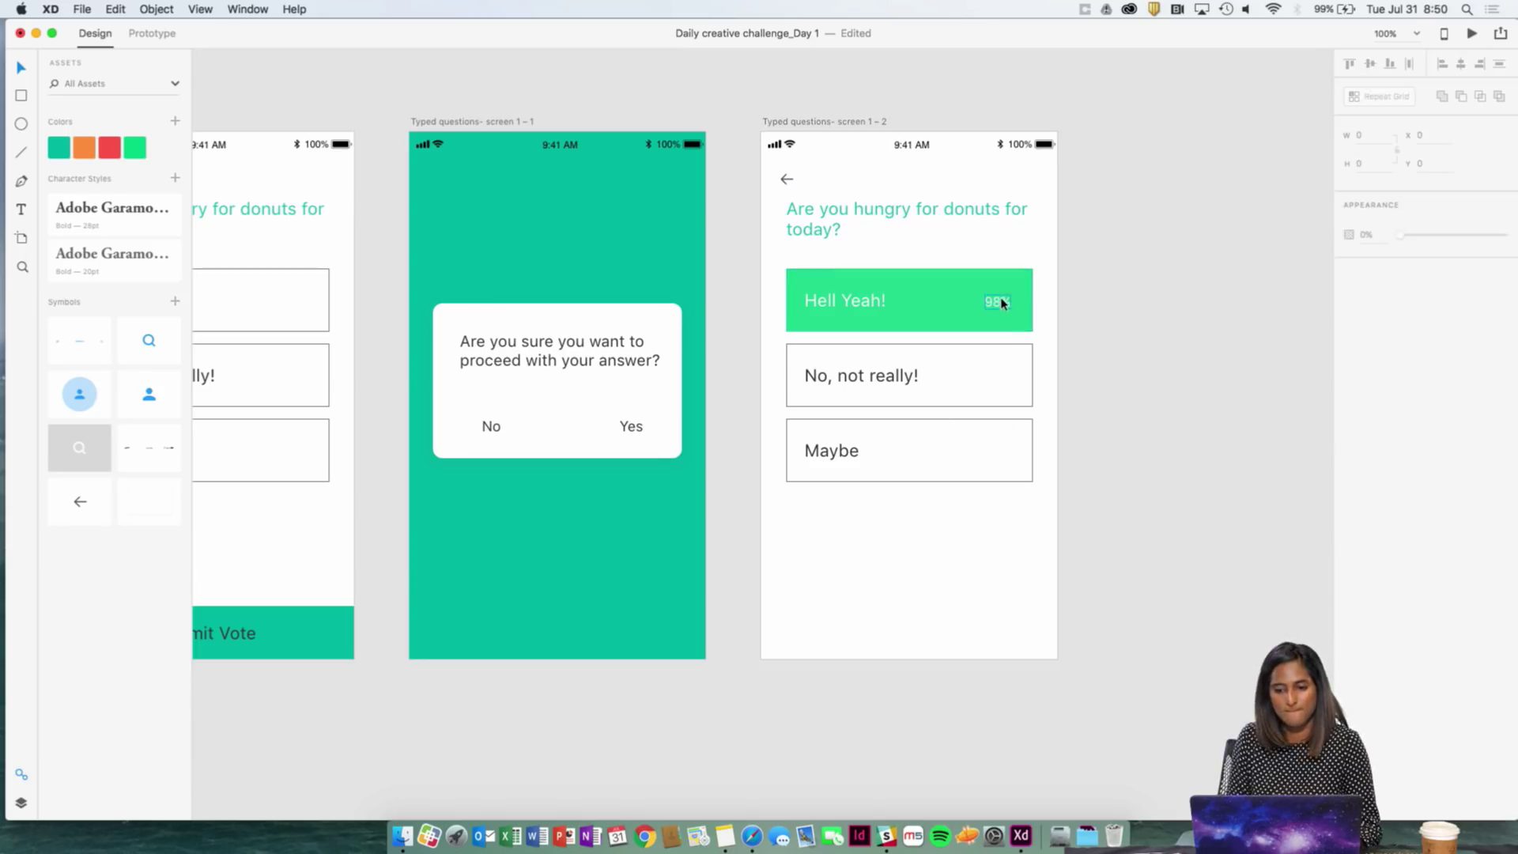
{"action": "left_click_drag", "start_coordinate": [998, 302], "coordinate": [1002, 299]}
{"action": "left_click", "coordinate": [1141, 344]}
- Duplicate the green "Hell Yeah!" rectangle, offset the copy to about X 50, Y 151, and fill it with white
{"action": "scroll", "coordinate": [1141, 344], "scroll_direction": "up", "scroll_amount": 2}
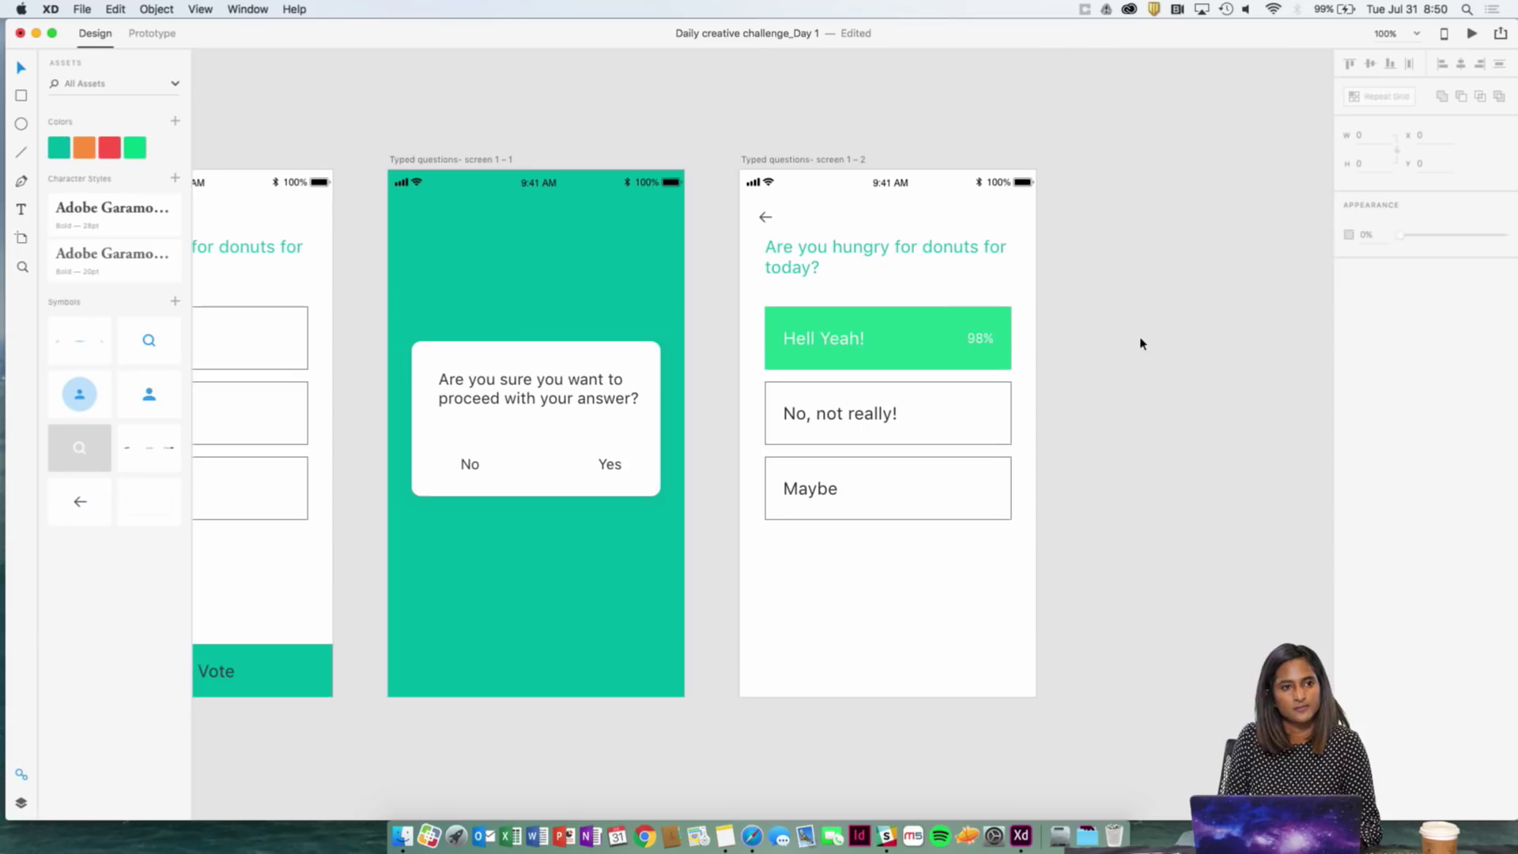
{"action": "left_click", "coordinate": [985, 337]}
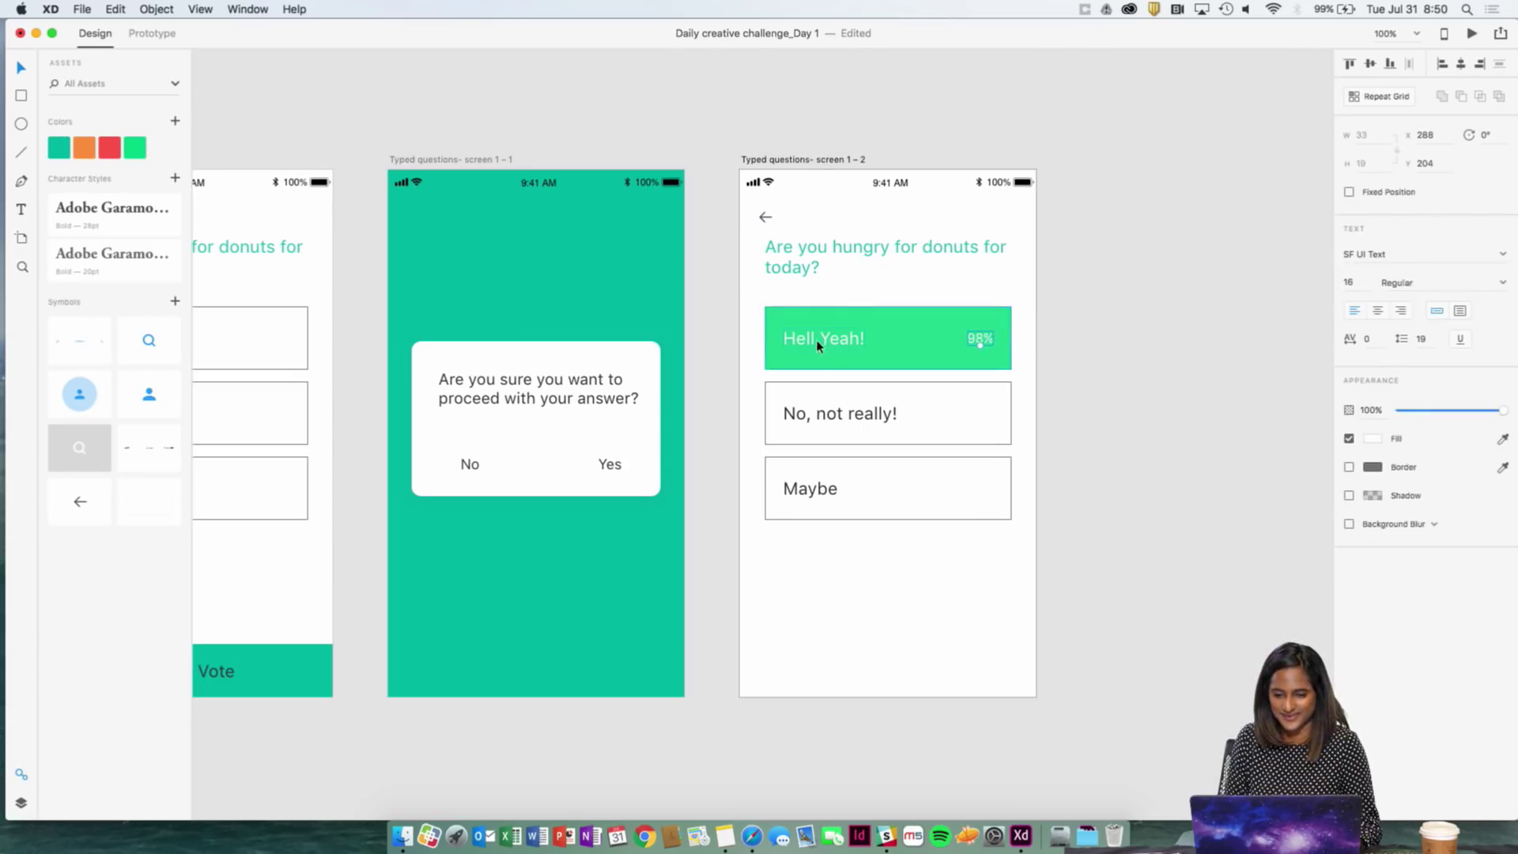
{"action": "double_click", "coordinate": [937, 345]}
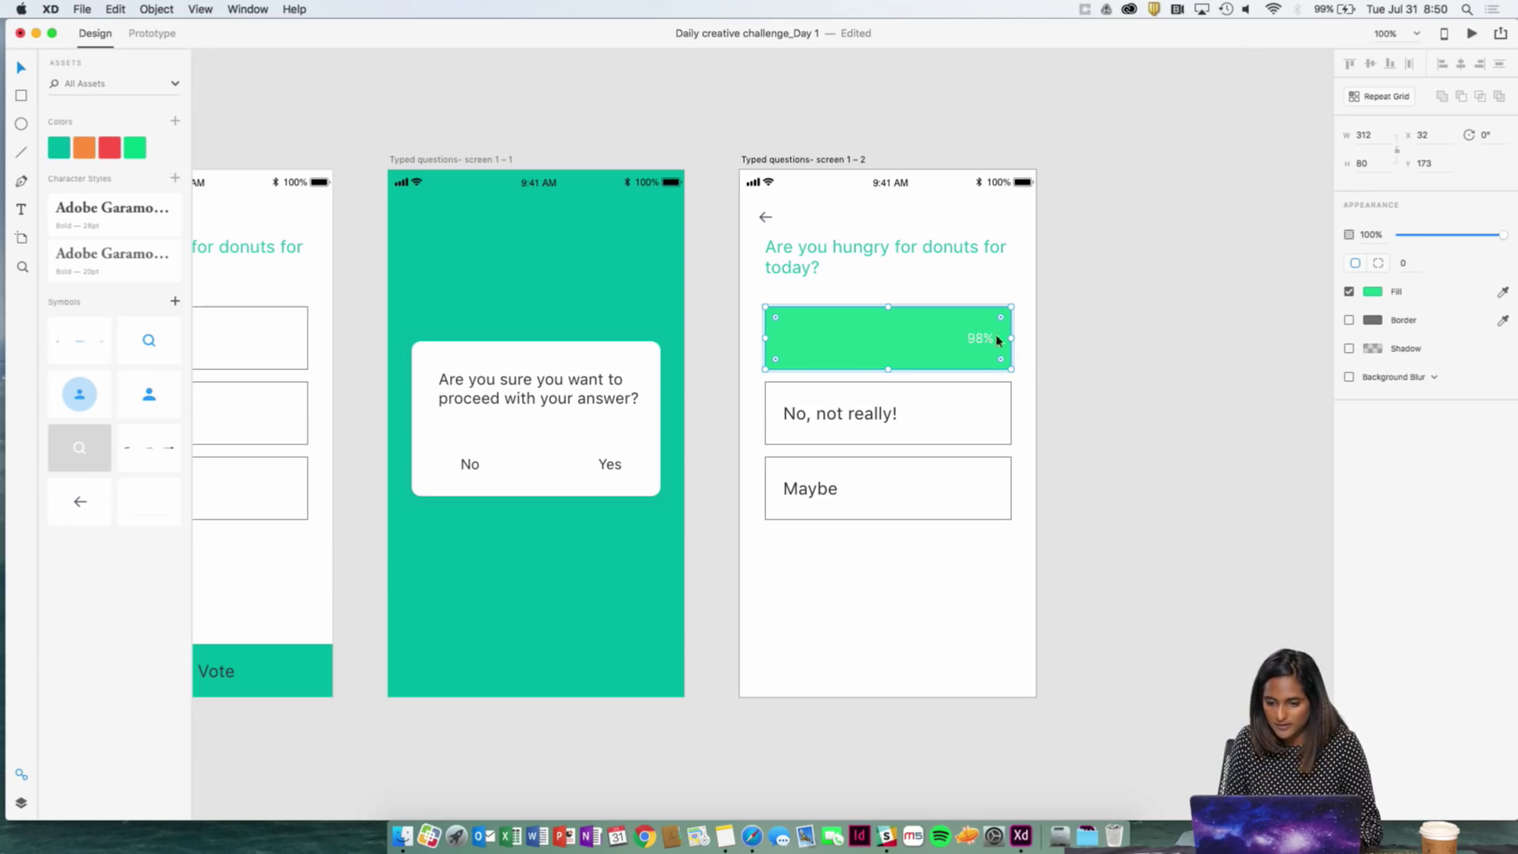
{"action": "mouse_move", "coordinate": [1000, 335]}
{"action": "left_mouse_down"}
{"action": "mouse_move", "coordinate": [1060, 322]}
{"action": "mouse_move", "coordinate": [1014, 318]}
{"action": "left_mouse_up"}
{"action": "left_click", "coordinate": [1373, 292]}
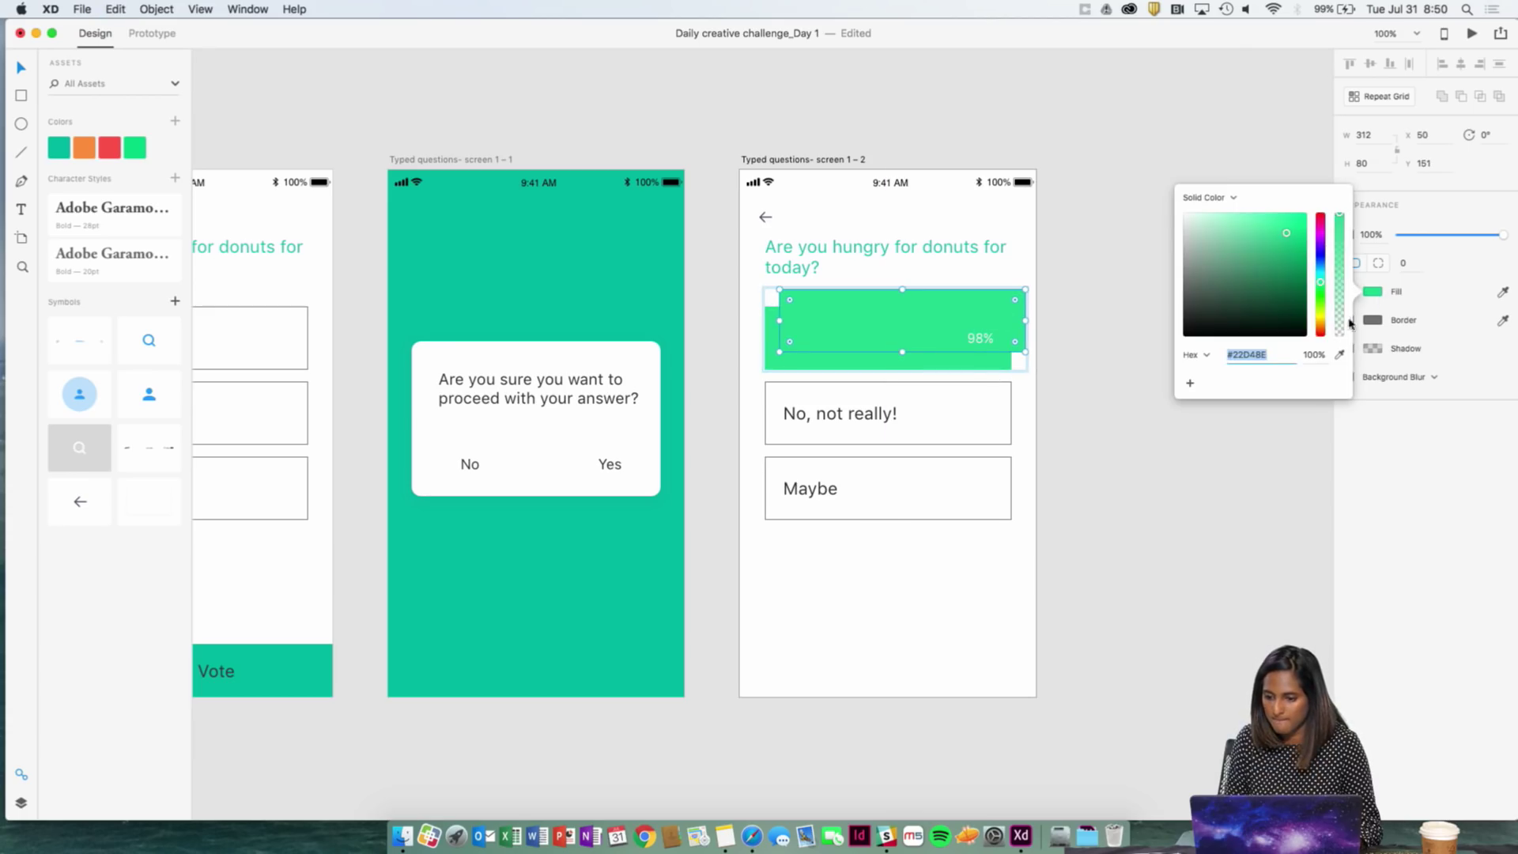
{"action": "left_click_drag", "start_coordinate": [1234, 261], "coordinate": [1178, 208]}
{"action": "left_click", "coordinate": [930, 310]}
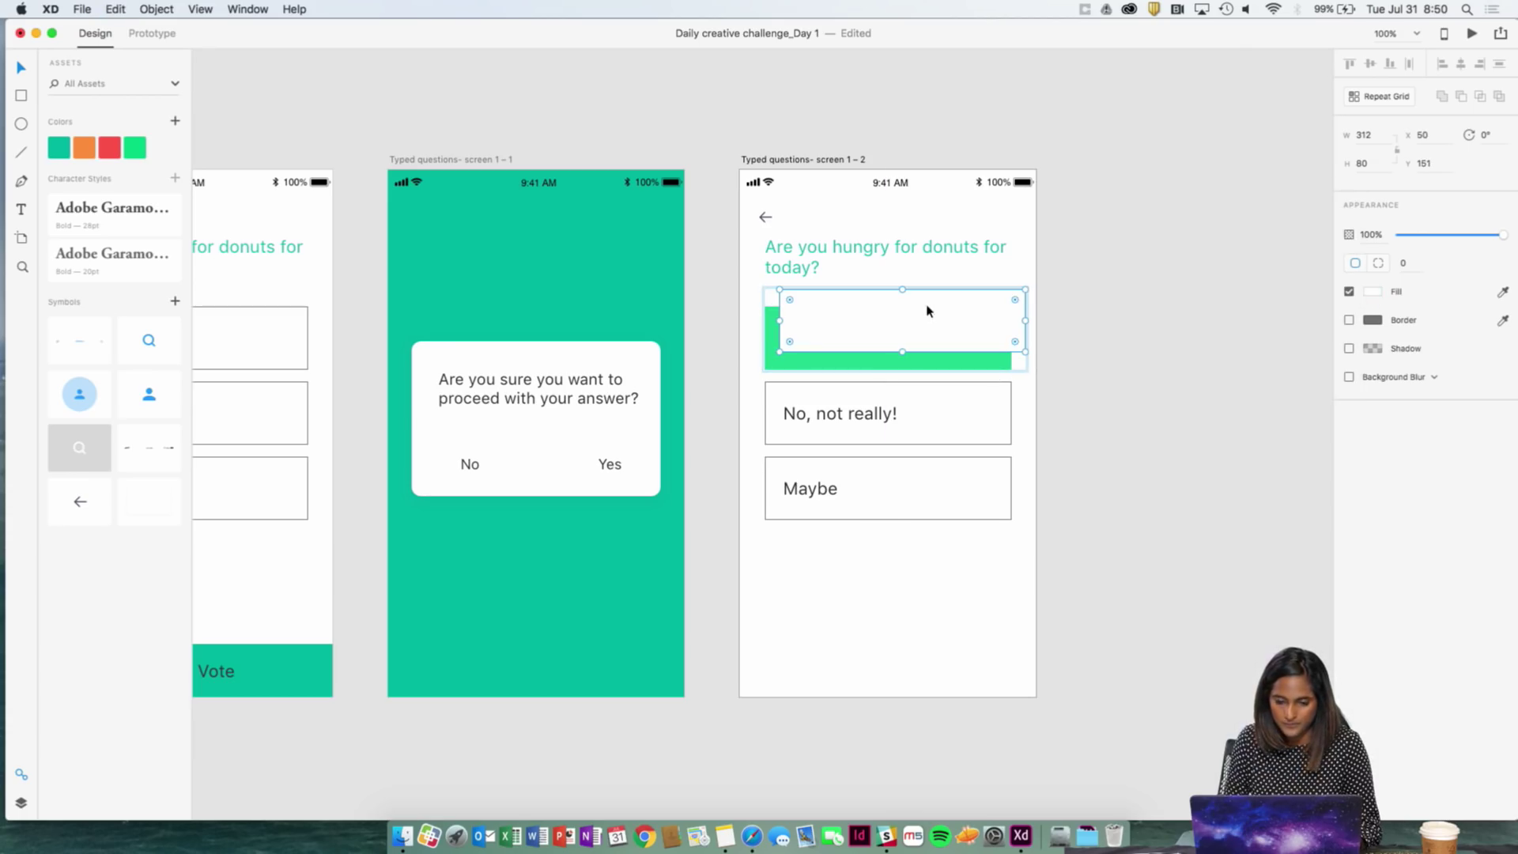
- Make a symbol from the "Hell Yeah!" answer group and ungroup that symbol on the third artboard
{"action": "key", "text": "Escape"}
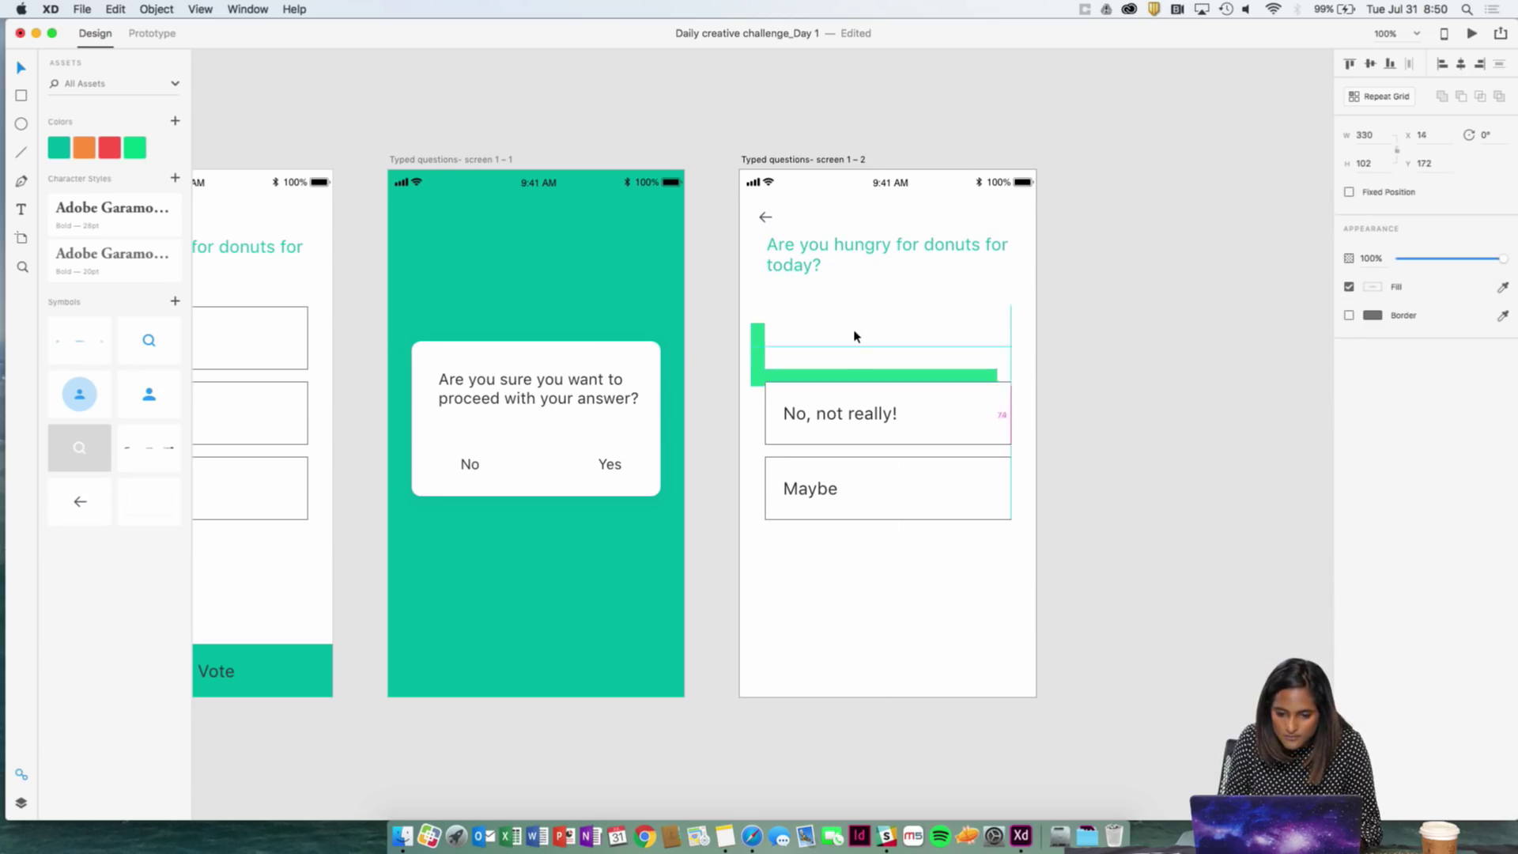
{"action": "right_click", "coordinate": [875, 325]}
{"action": "left_click", "coordinate": [967, 519]}
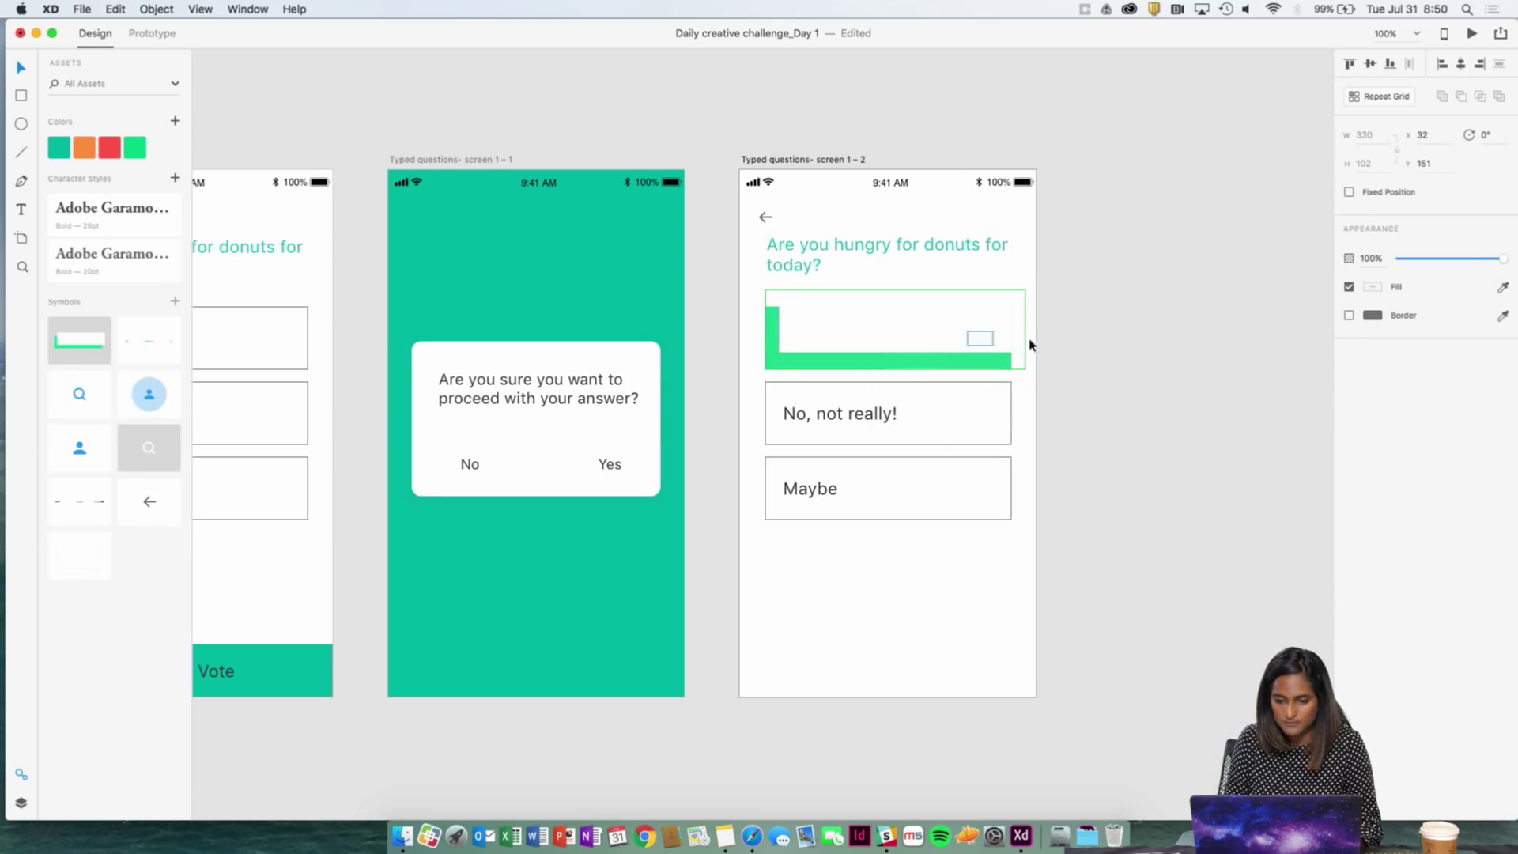
{"action": "right_click", "coordinate": [907, 325]}
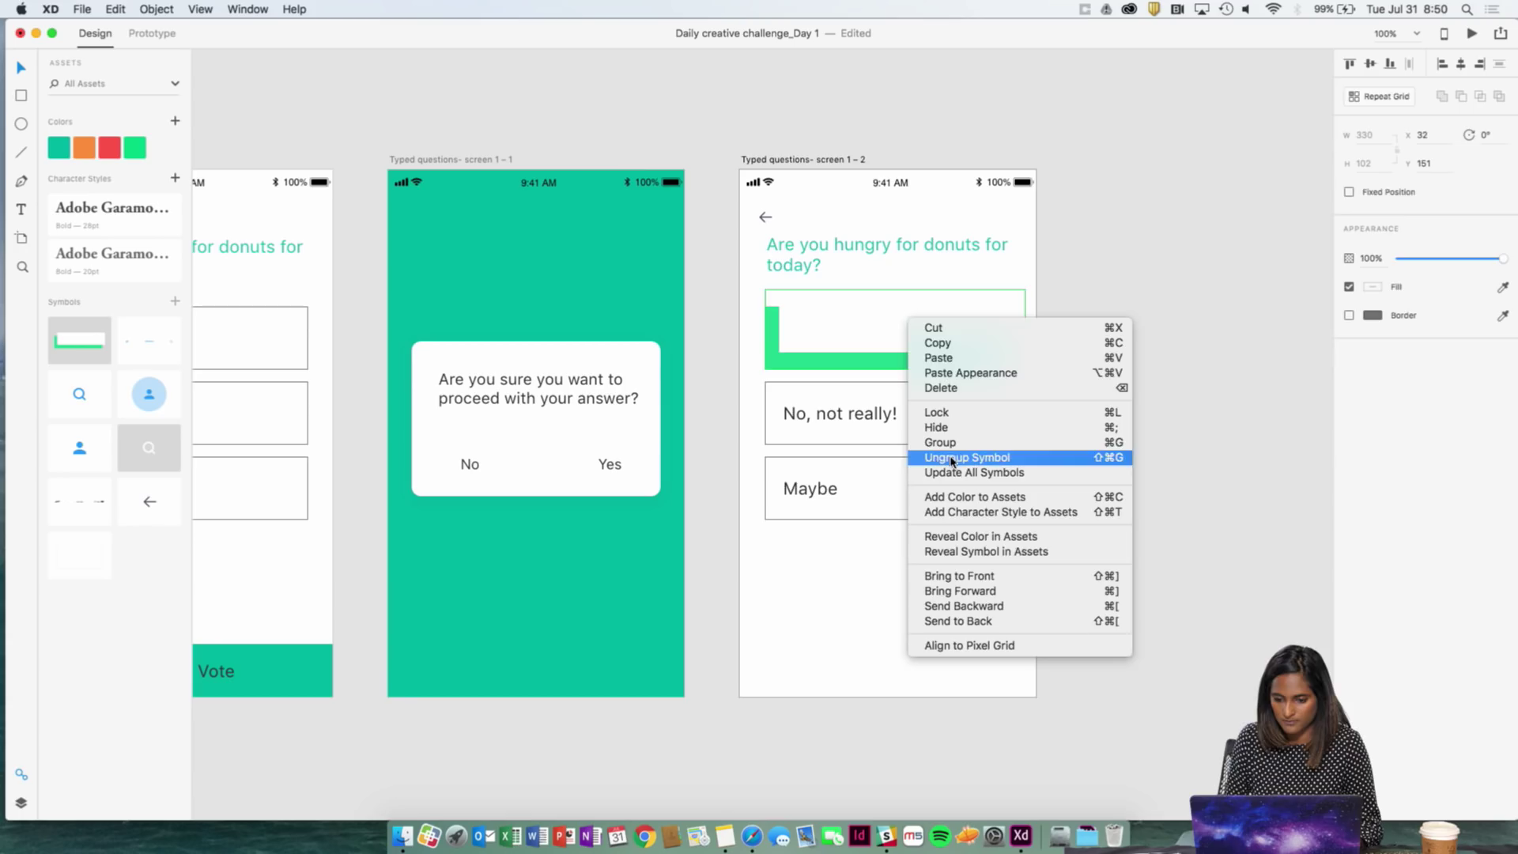
{"action": "left_click", "coordinate": [955, 456]}
- Move the white rectangle onto the green one at X 32, Y 173, and send it behind the green box and its text
{"action": "left_click", "coordinate": [964, 311]}
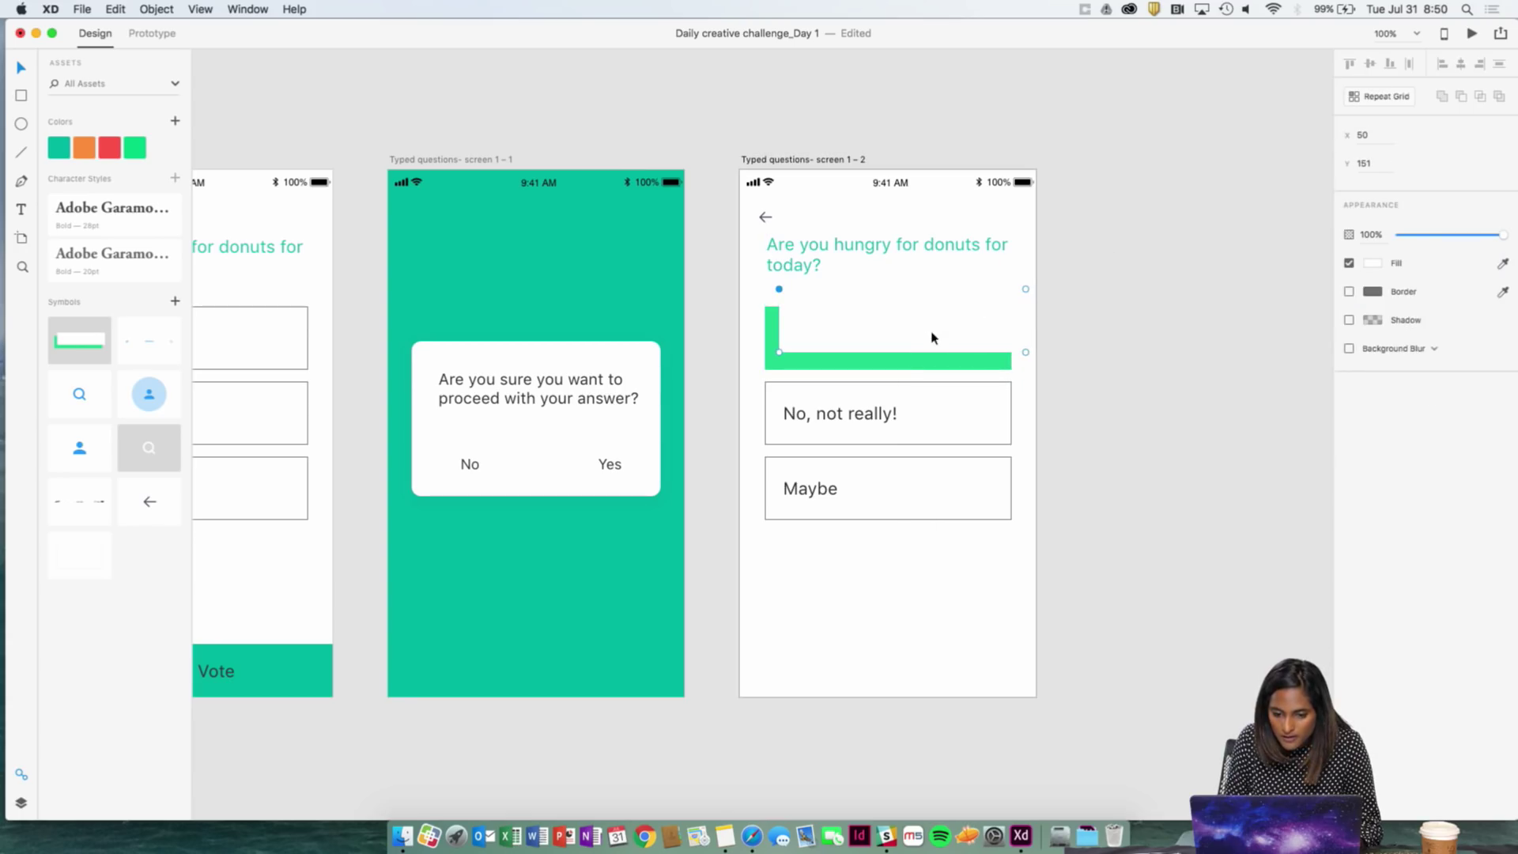
{"action": "left_click_drag", "start_coordinate": [852, 334], "coordinate": [836, 354]}
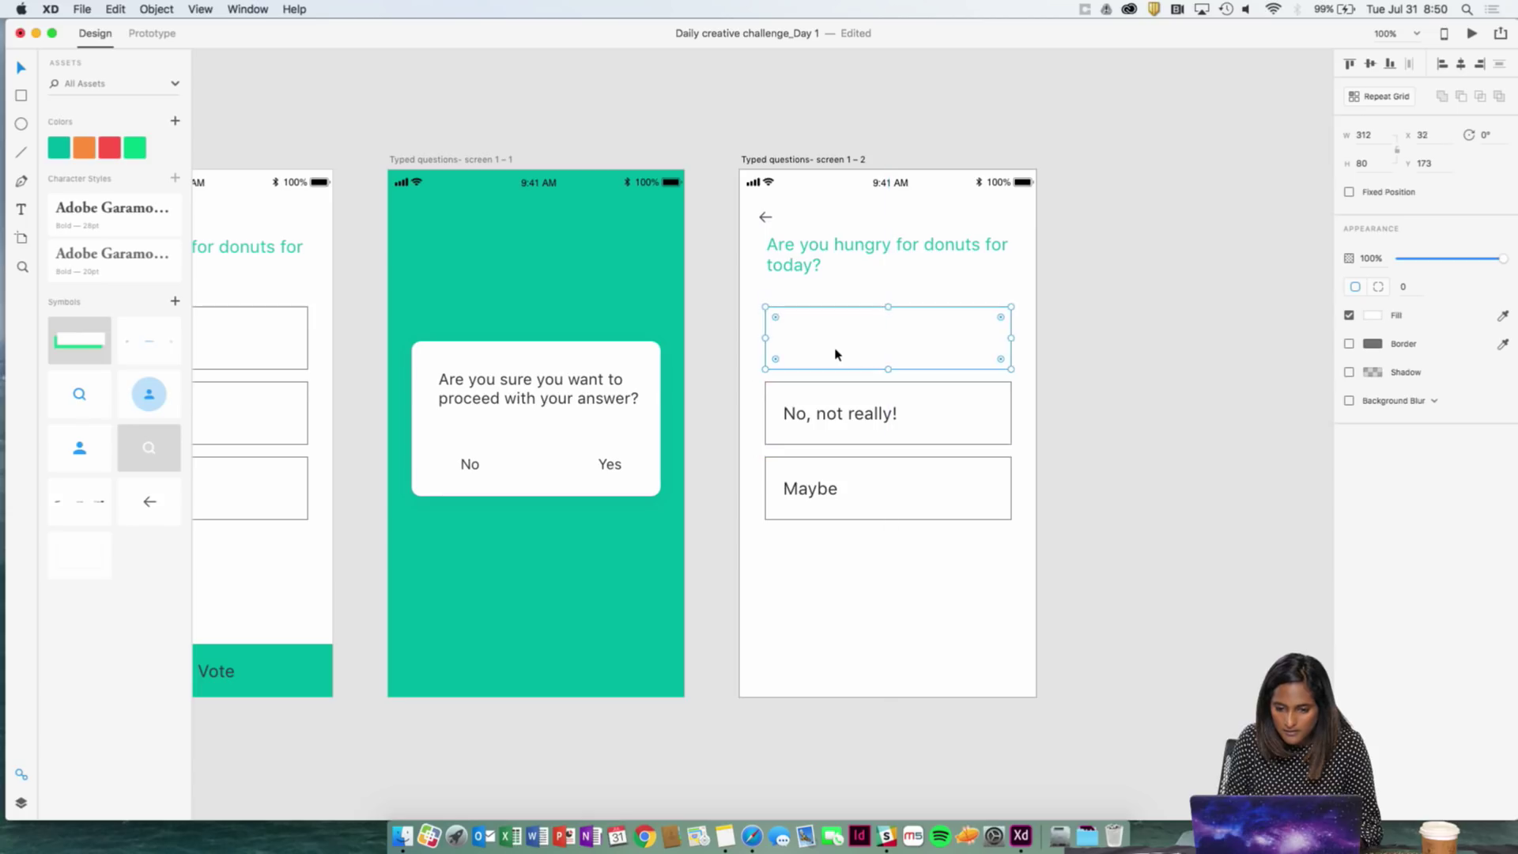
{"action": "right_click", "coordinate": [838, 355]}
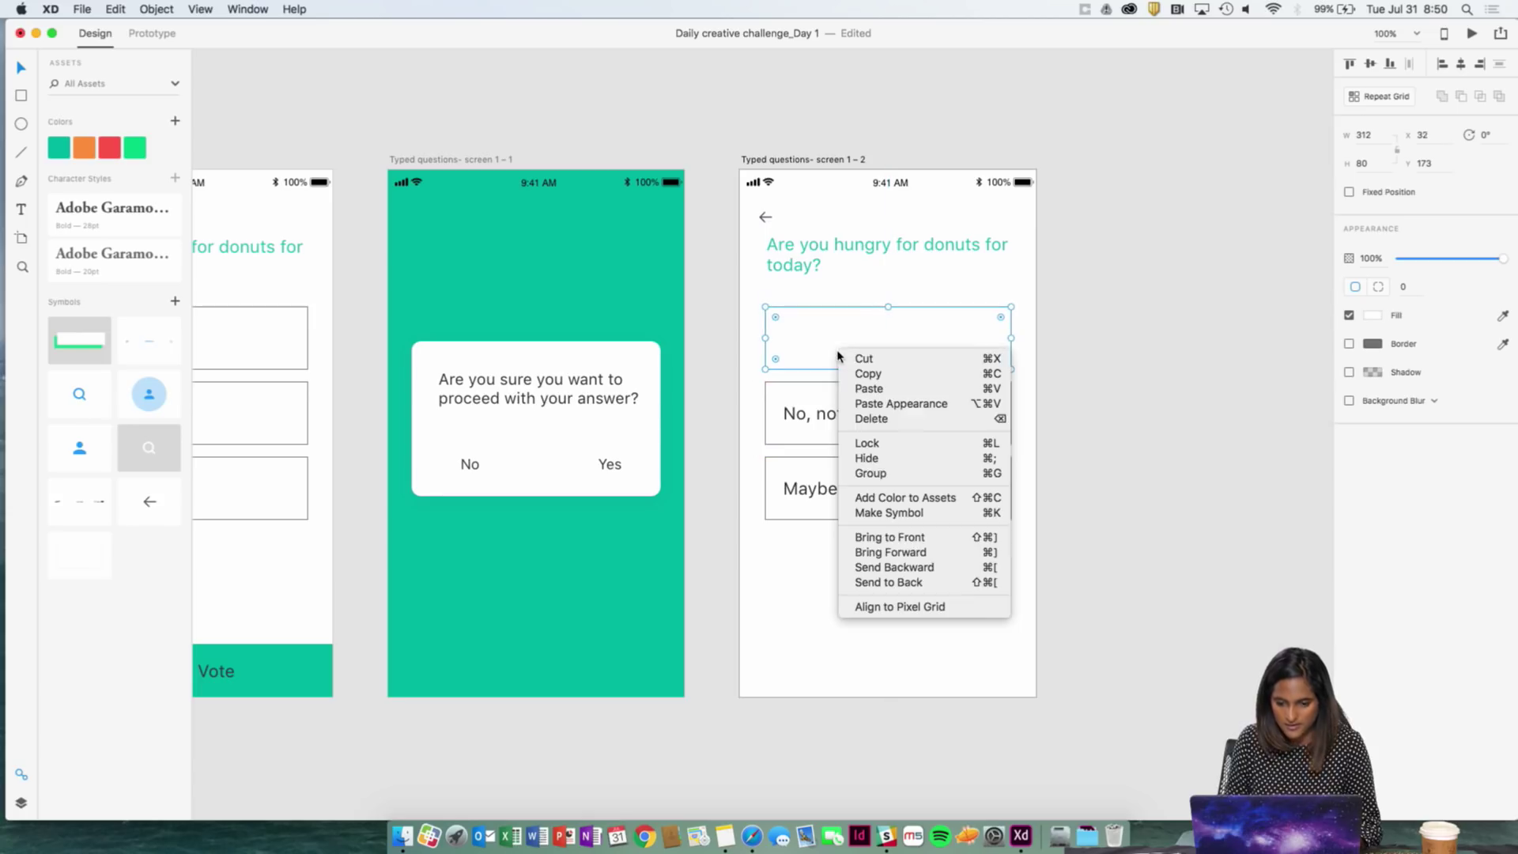
{"action": "left_click", "coordinate": [856, 569]}
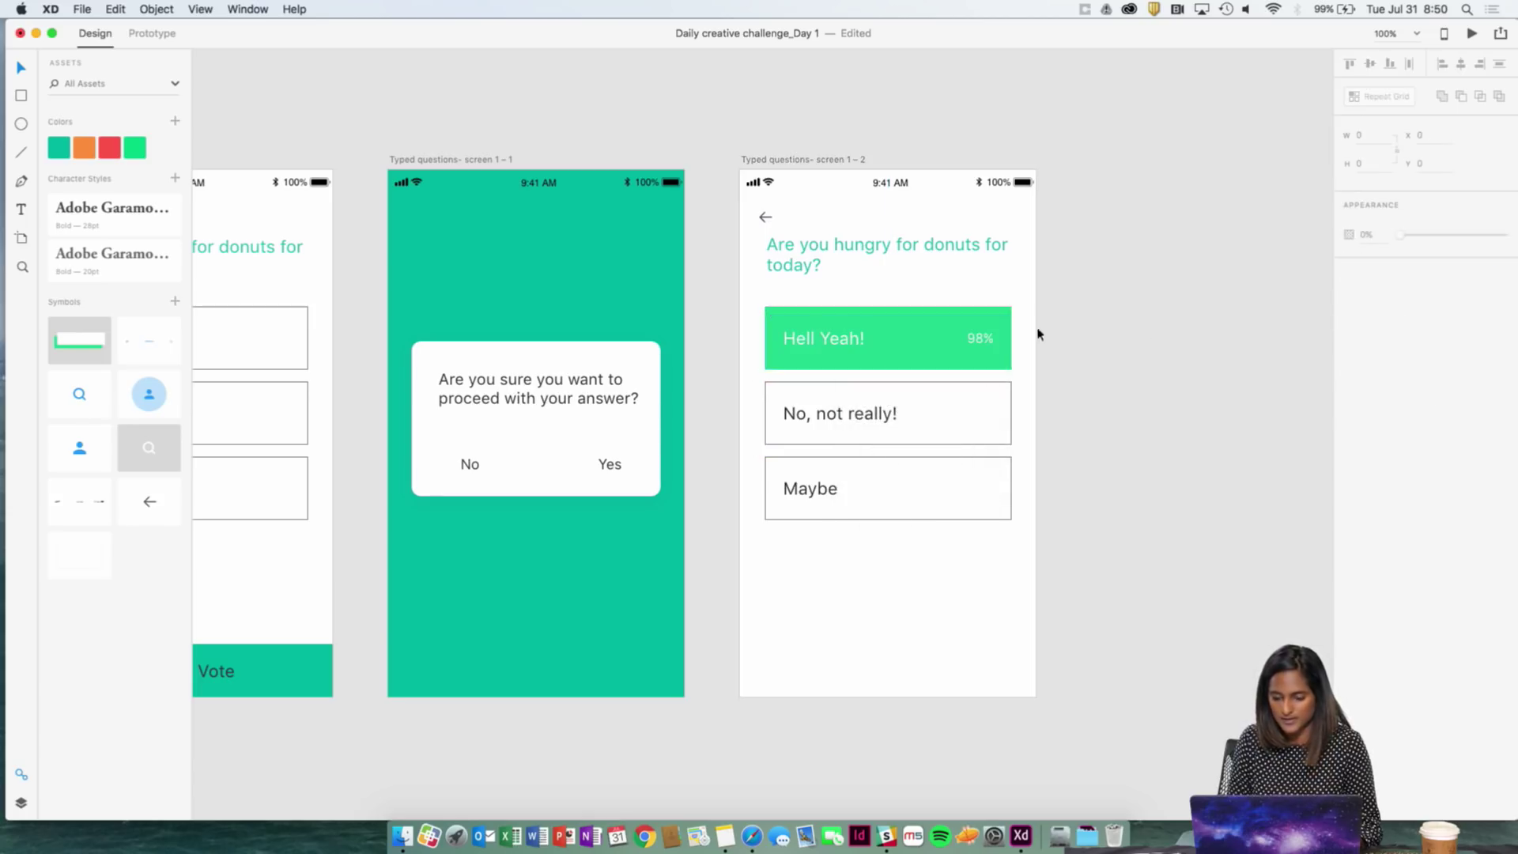
- Narrow the green bar to about 289 wide and give the white rectangle behind it a light gray #D1D1D1 border
{"action": "left_click_drag", "start_coordinate": [1011, 337], "coordinate": [994, 337]}
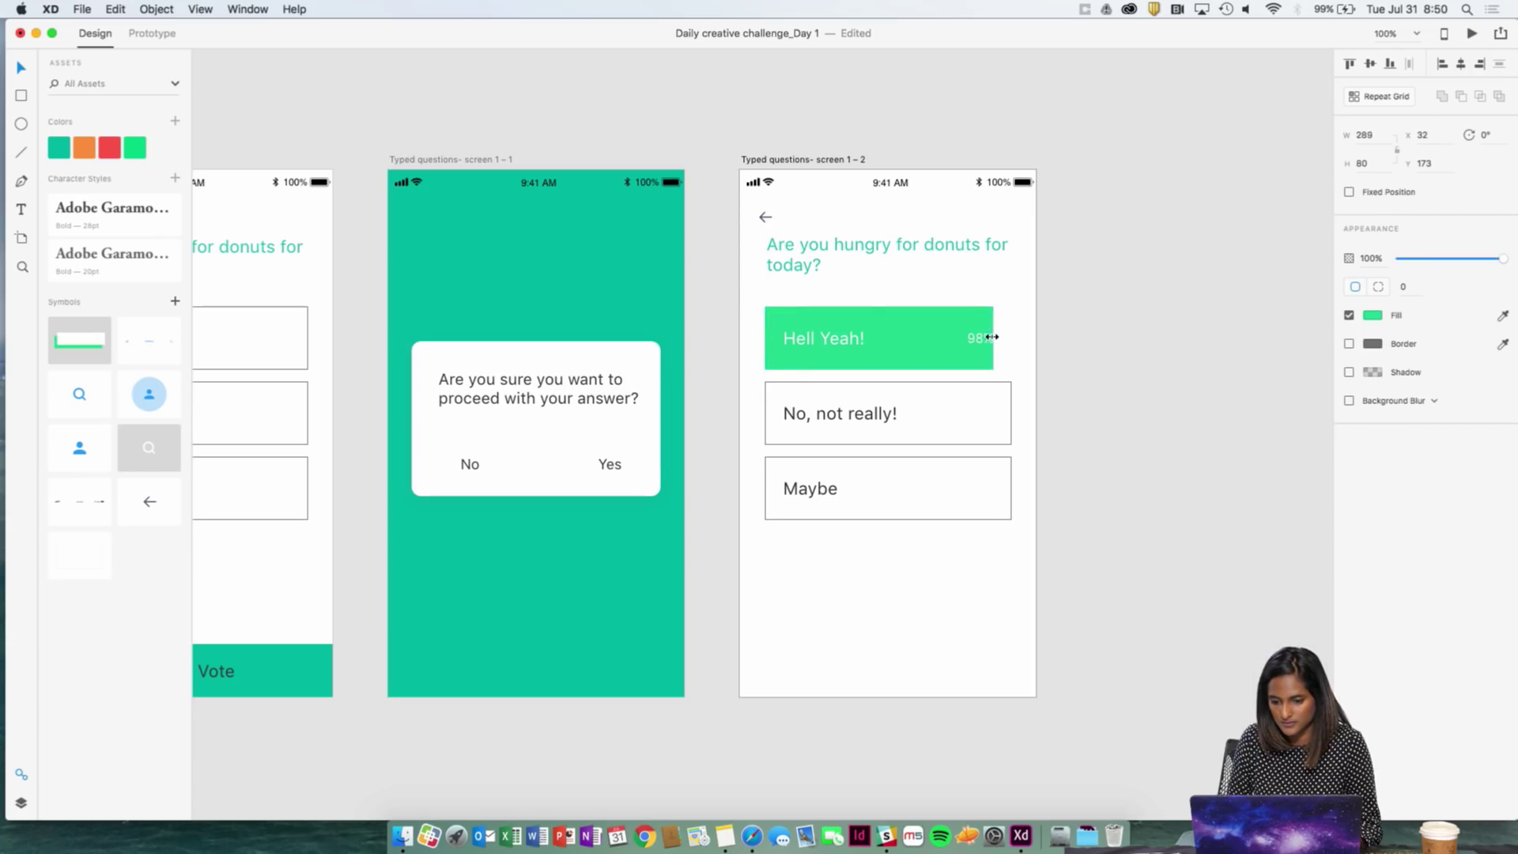
{"action": "key", "text": "Escape"}
{"action": "left_click", "coordinate": [1010, 337]}
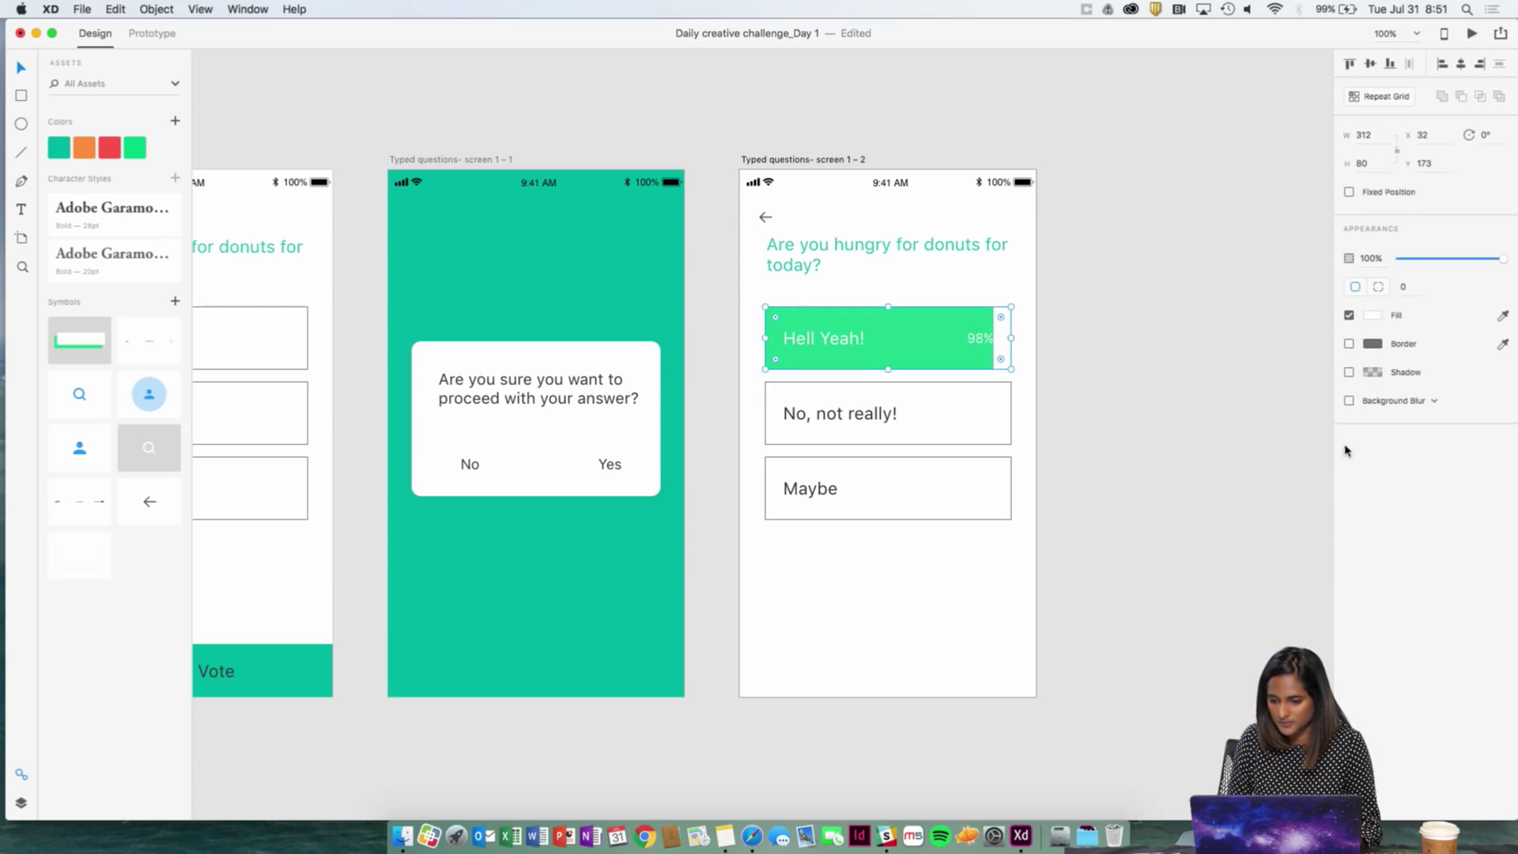
{"action": "left_click", "coordinate": [1367, 346]}
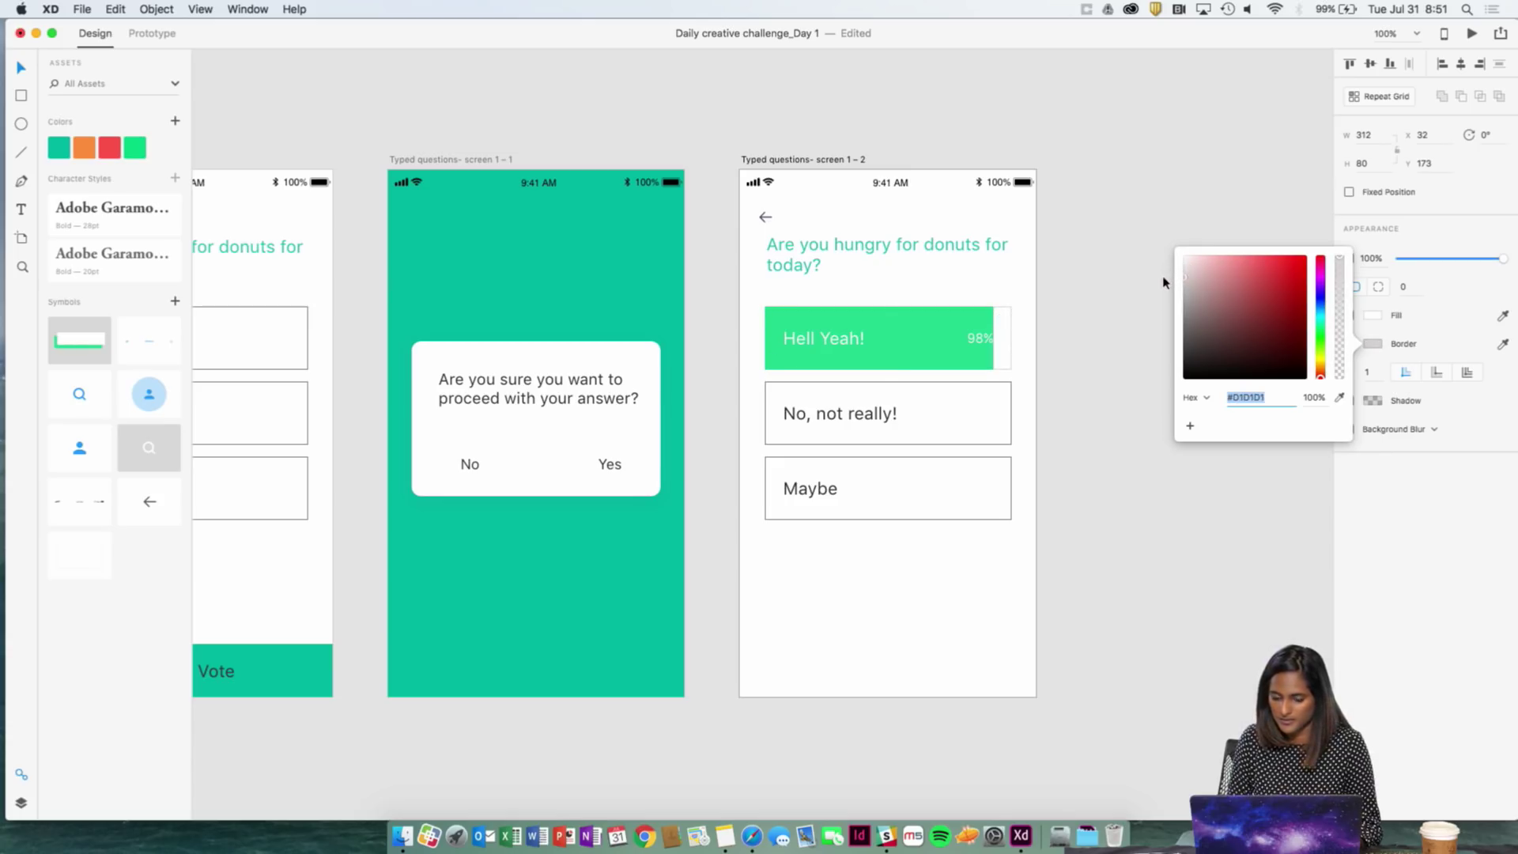
{"action": "left_click", "coordinate": [1116, 332]}
- Apply the first answer box's light gray #D1D1D1 border color to the "No, not really!" and "Maybe" boxes by sampling it
{"action": "left_click", "coordinate": [1001, 426]}
{"action": "left_click", "coordinate": [1001, 509], "text": "shift"}
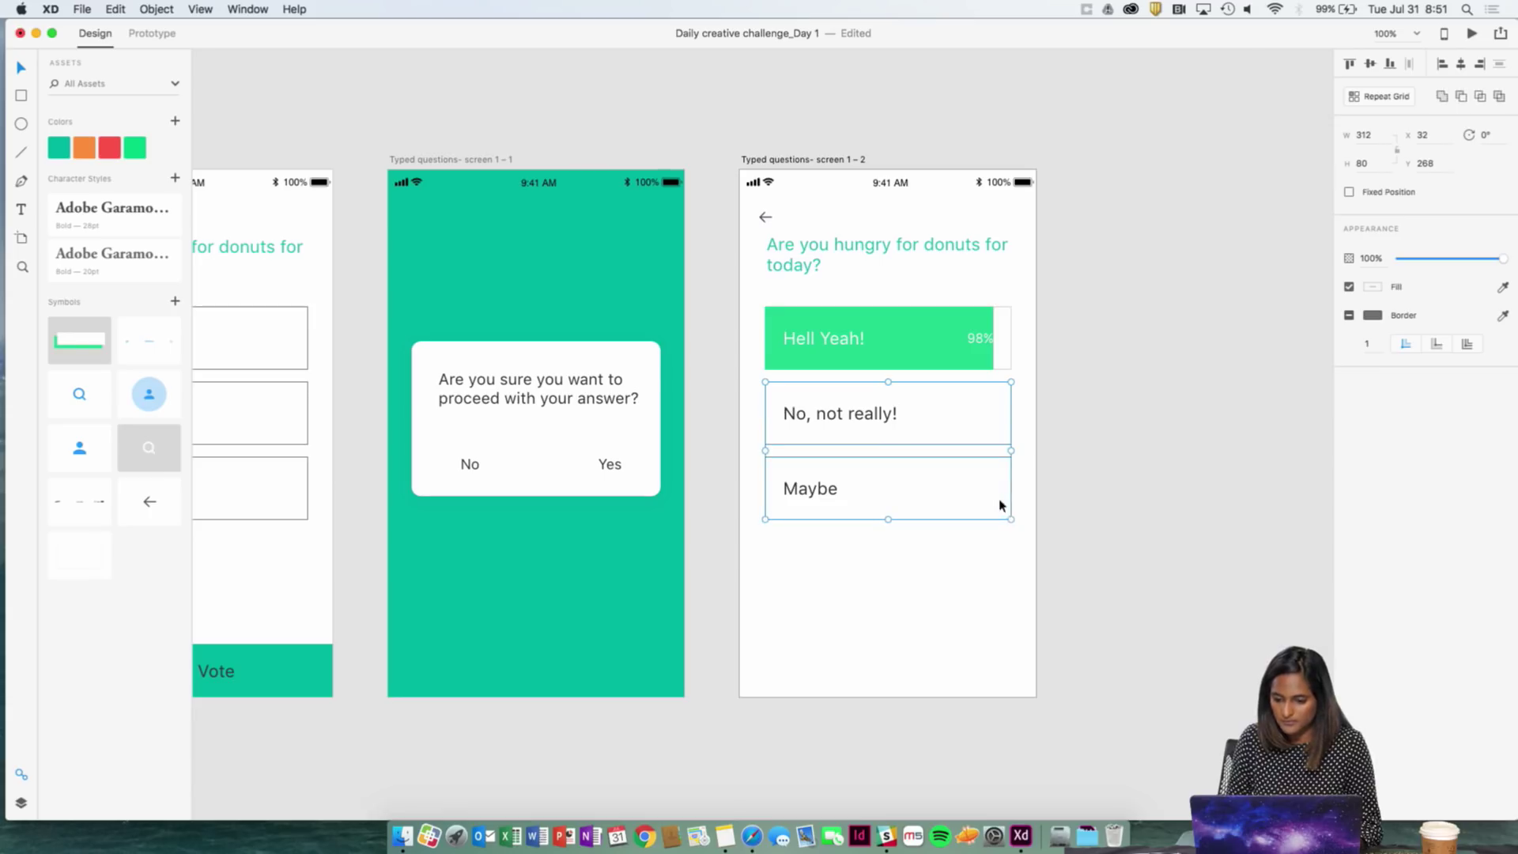
{"action": "left_click", "coordinate": [1374, 315]}
{"action": "left_click", "coordinate": [1339, 370]}
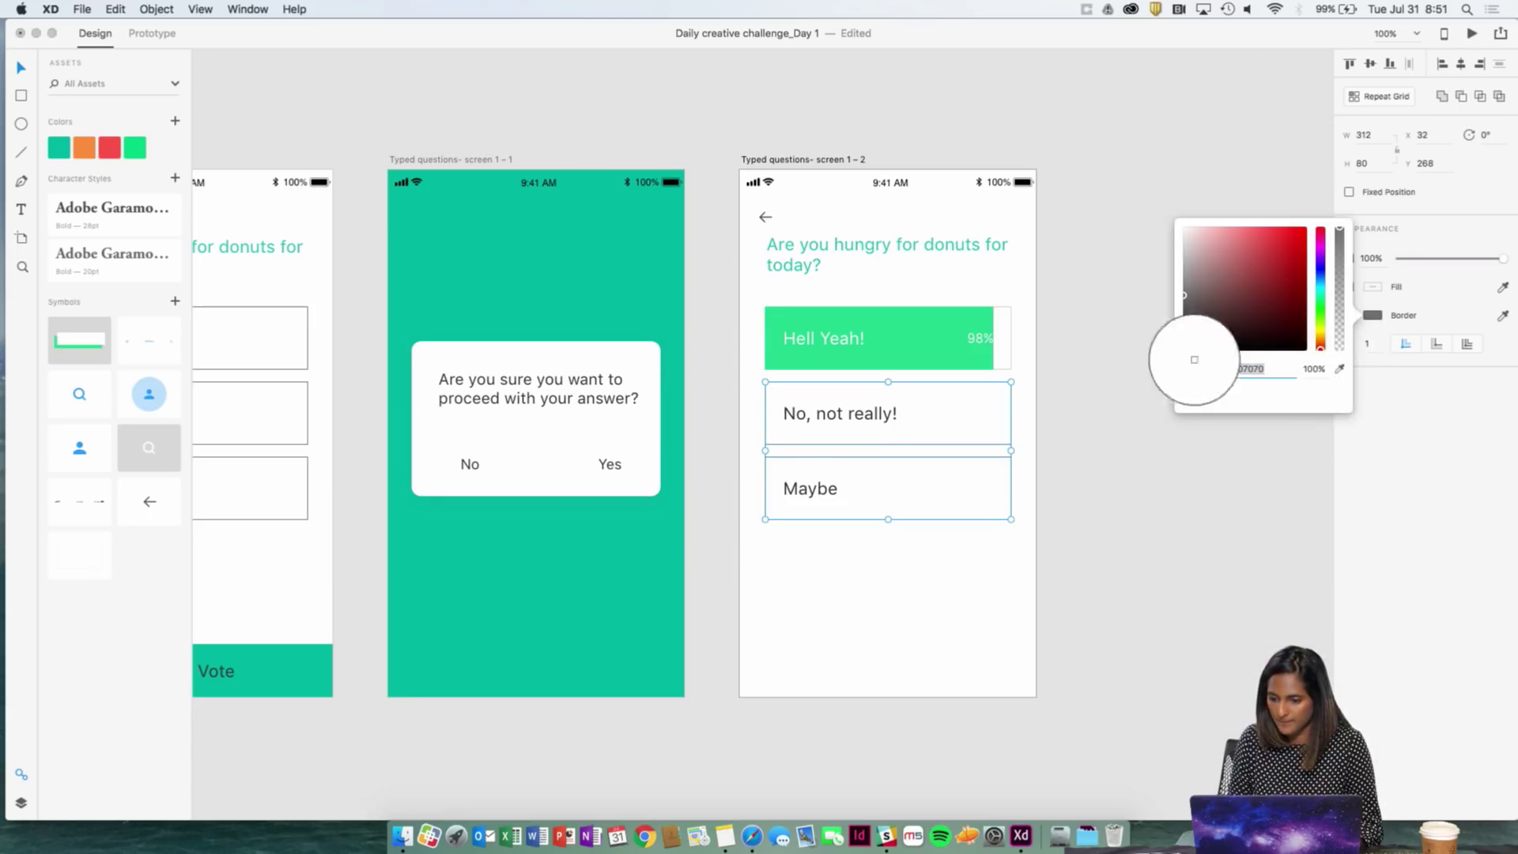
{"action": "left_click", "coordinate": [1011, 346]}
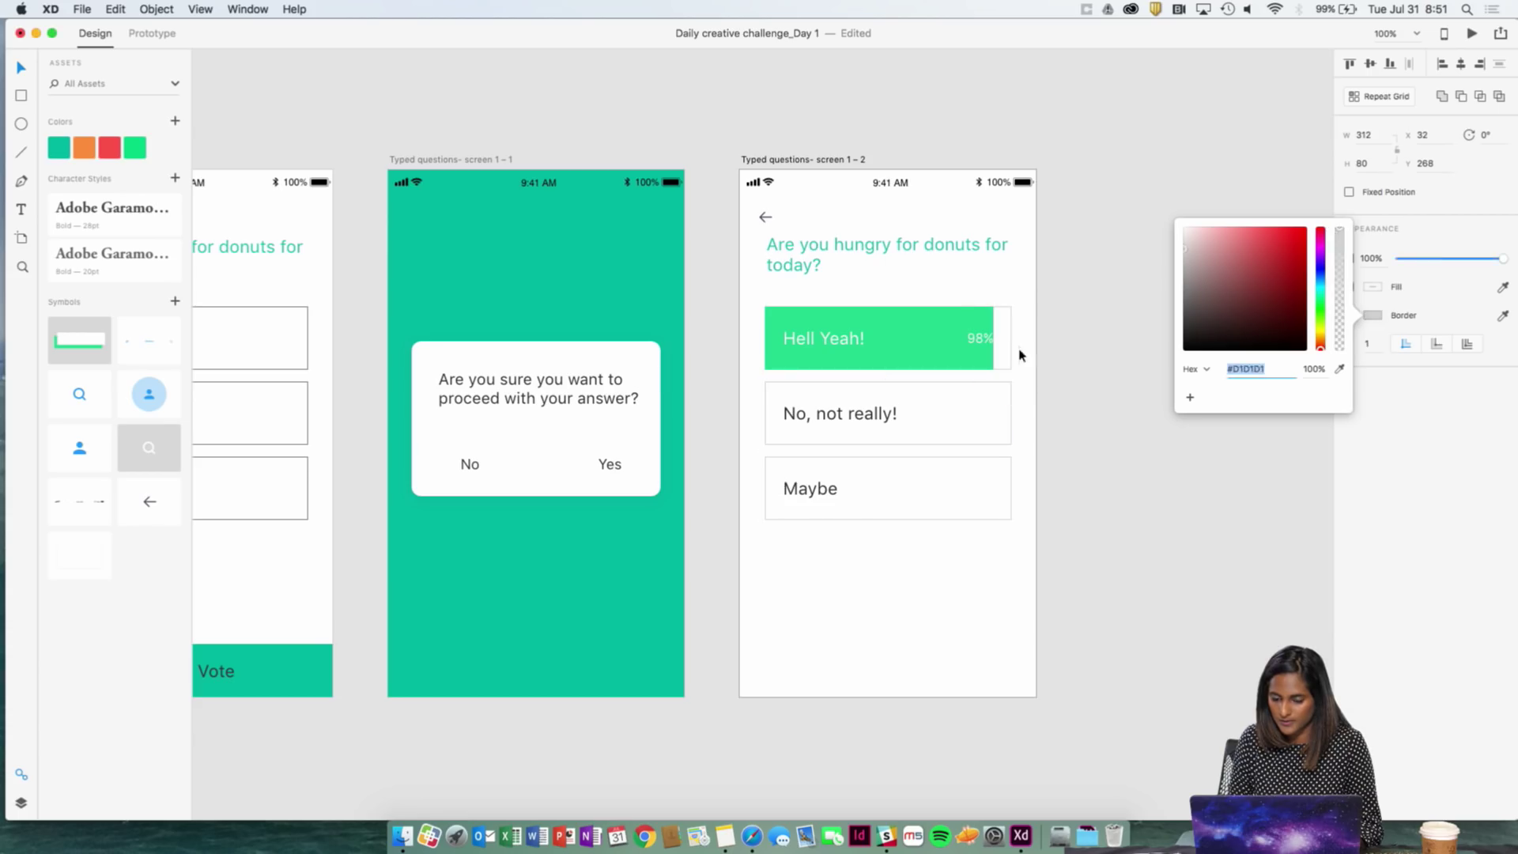
{"action": "left_click", "coordinate": [1073, 413]}
- Shift the 98% label inside the "Hell Yeah!" bar to X 278
{"action": "left_click", "coordinate": [915, 399]}
{"action": "right_click", "coordinate": [922, 394]}
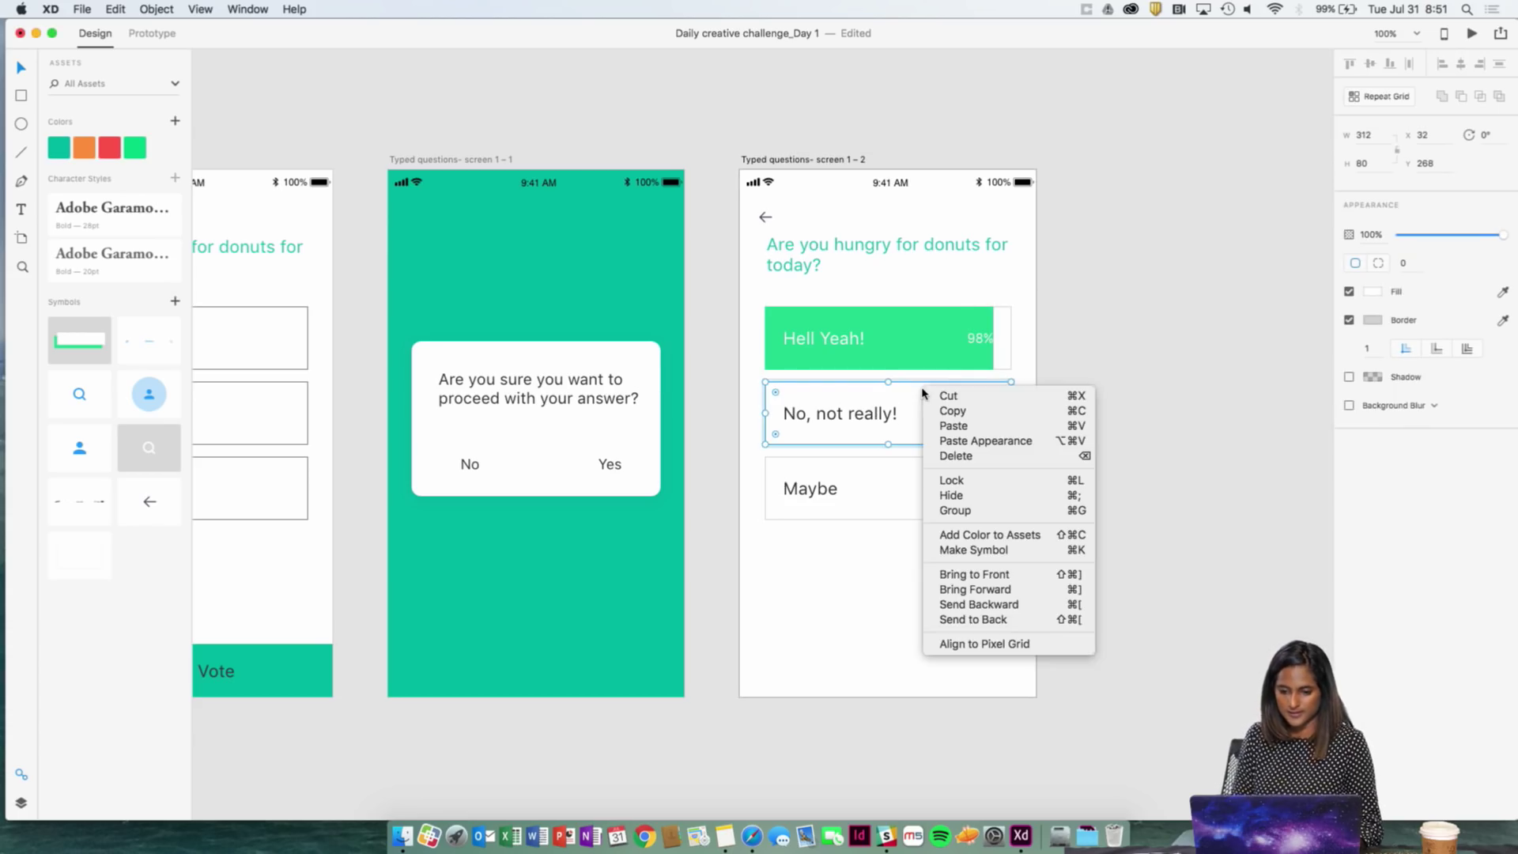
{"action": "left_click", "coordinate": [864, 364]}
{"action": "double_click", "coordinate": [979, 341]}
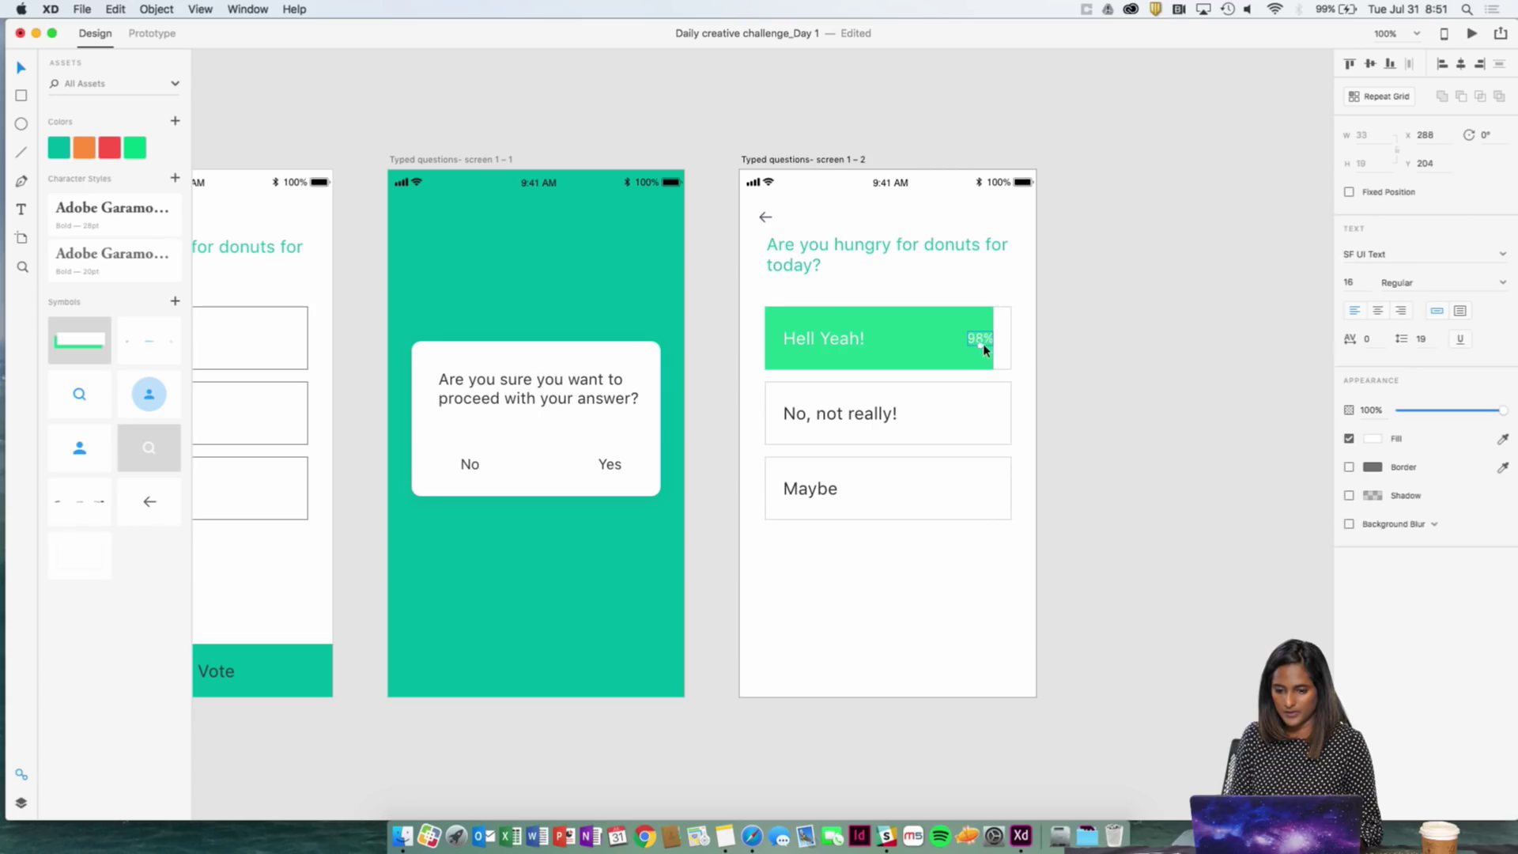
{"action": "key", "text": "shift+Left"}
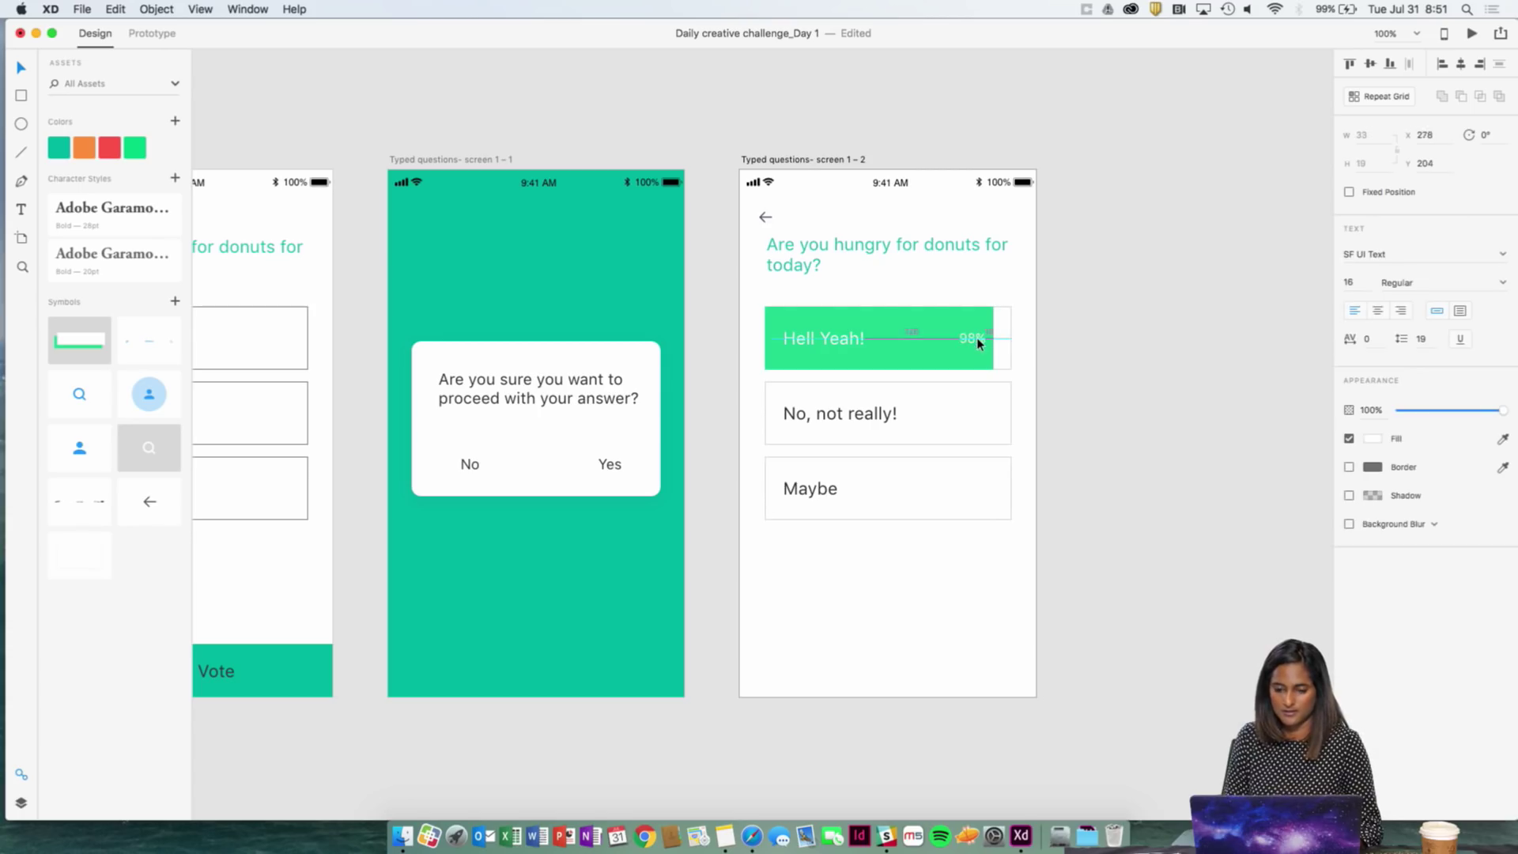
- Duplicate the green bar onto the "No, not really!" box at Y 268 and fill the copy with the saved red color
{"action": "left_click", "coordinate": [873, 324]}
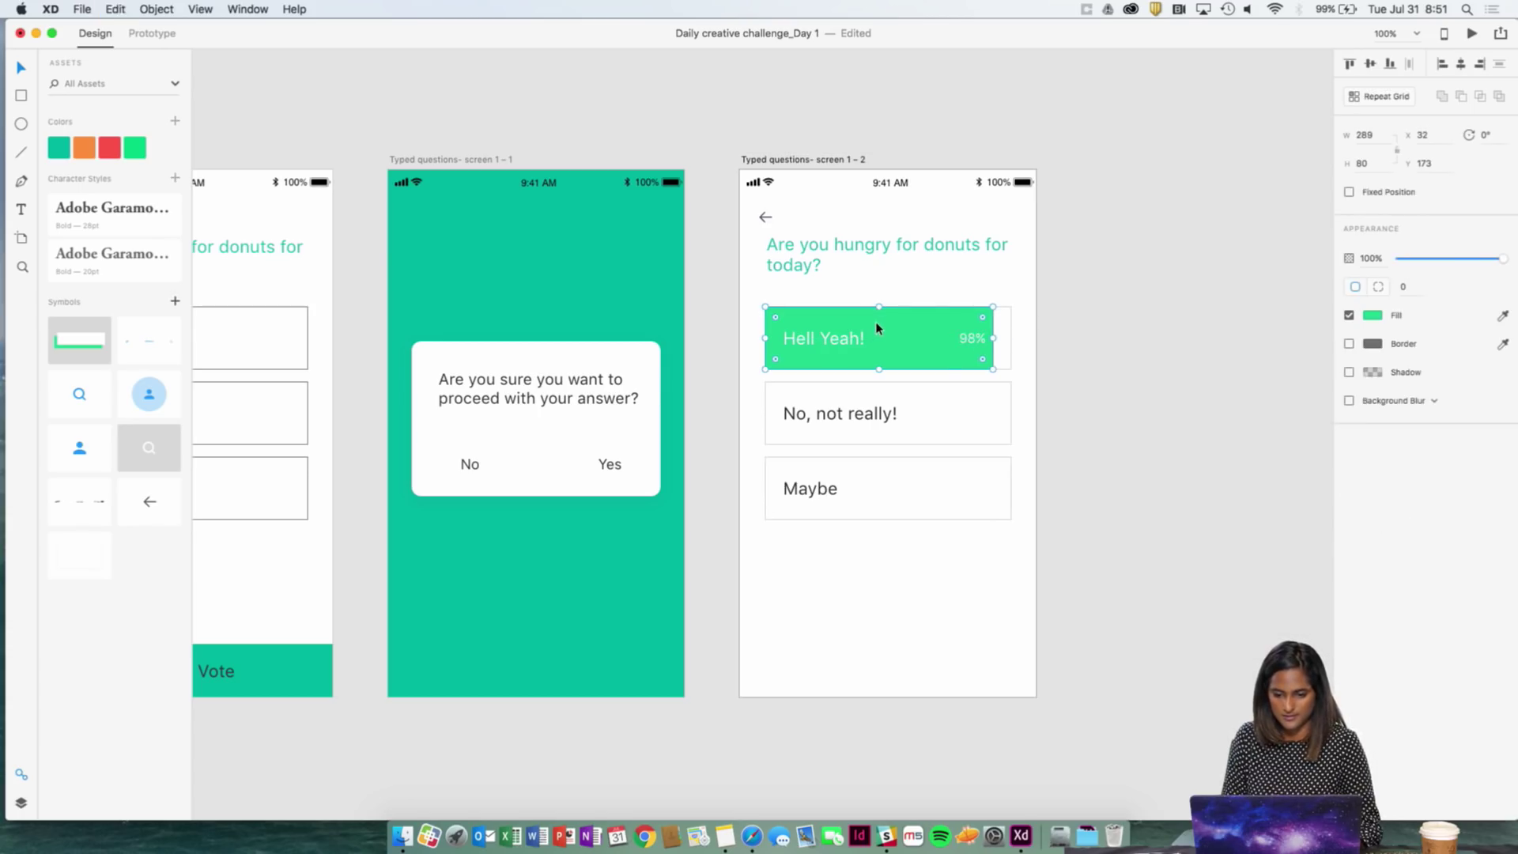
{"action": "left_click_drag", "start_coordinate": [918, 344], "coordinate": [917, 420]}
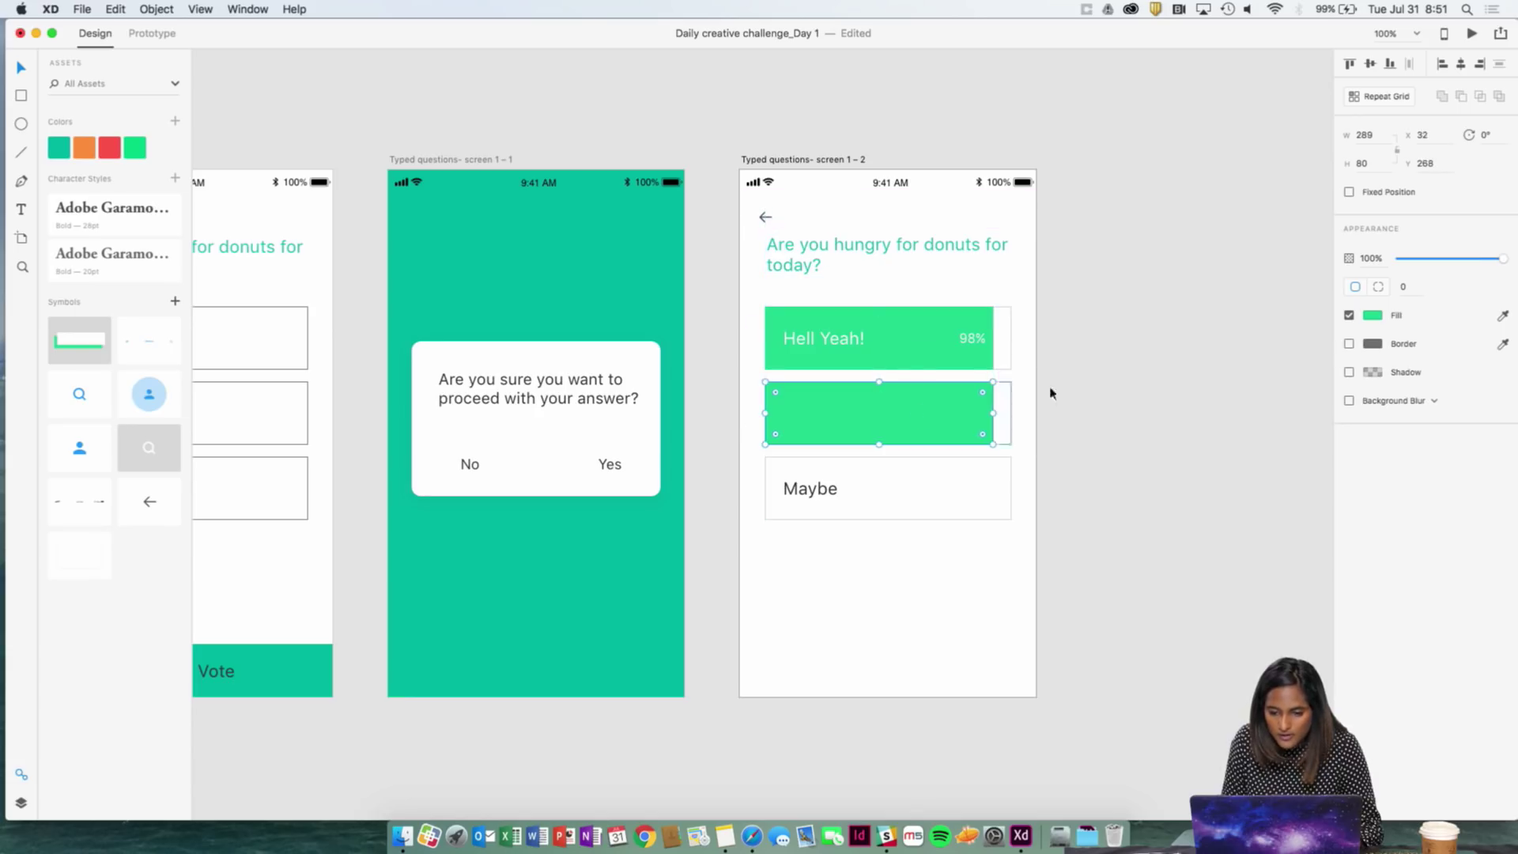
{"action": "left_click", "coordinate": [1379, 316]}
{"action": "left_click", "coordinate": [1339, 378]}
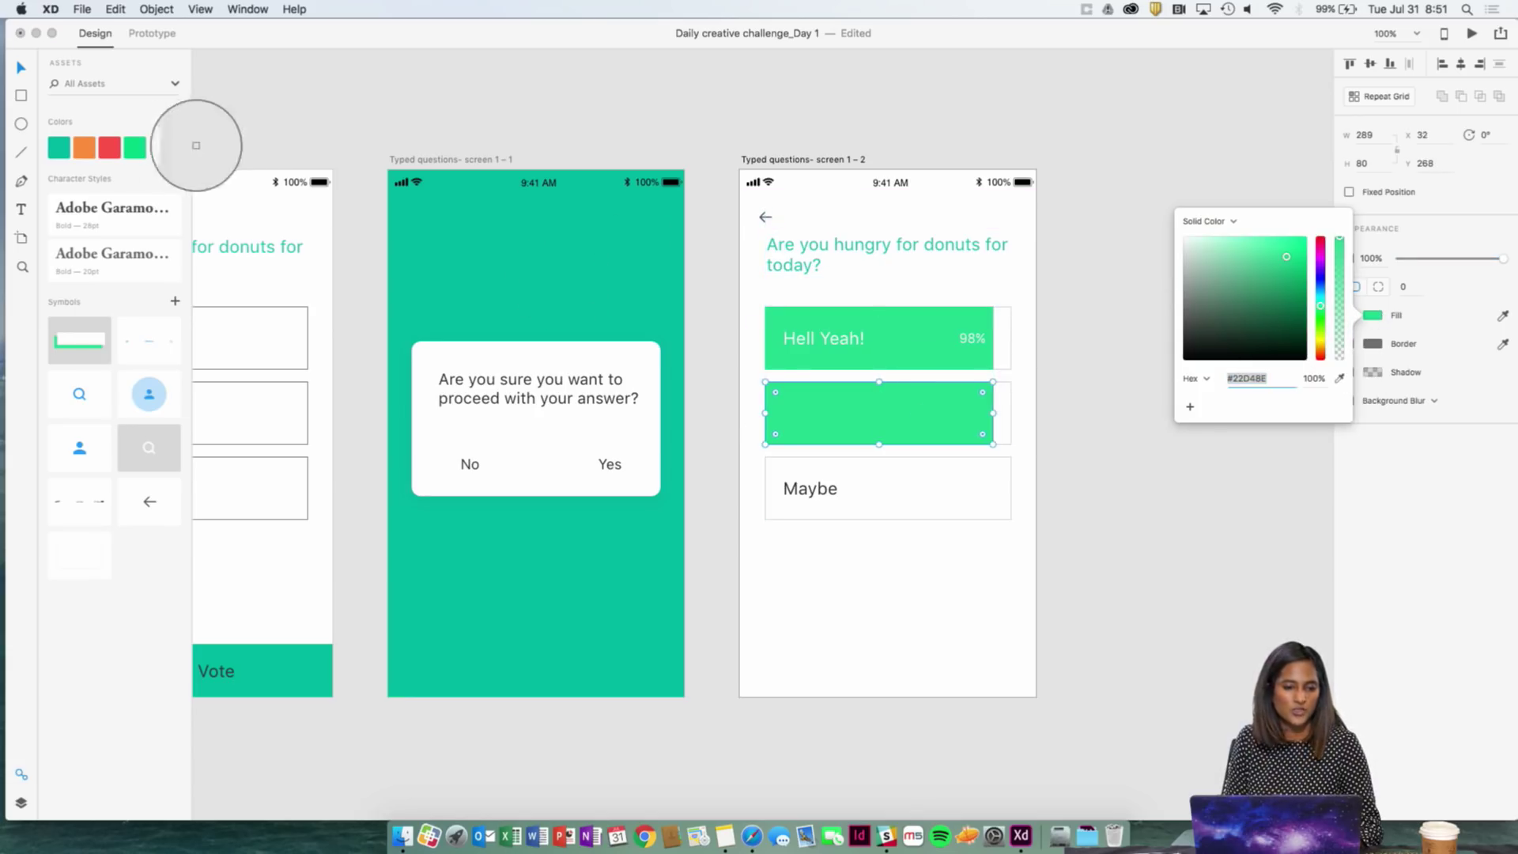
{"action": "left_click", "coordinate": [110, 148]}
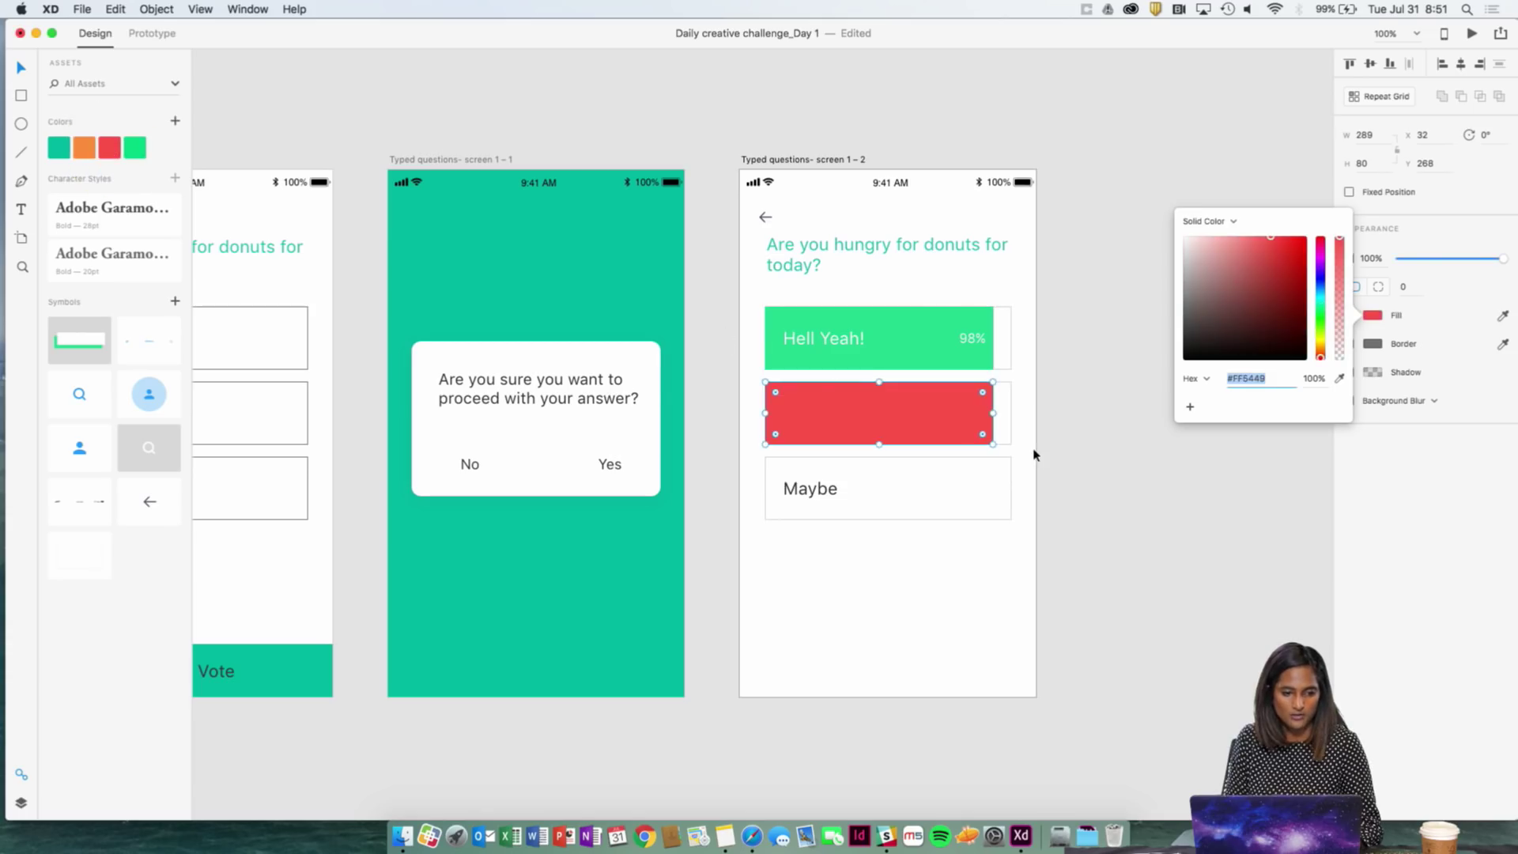
- Narrow the red bar in the second answer box to about 56 wide, keeping it at X 32
{"action": "left_click", "coordinate": [1028, 474]}
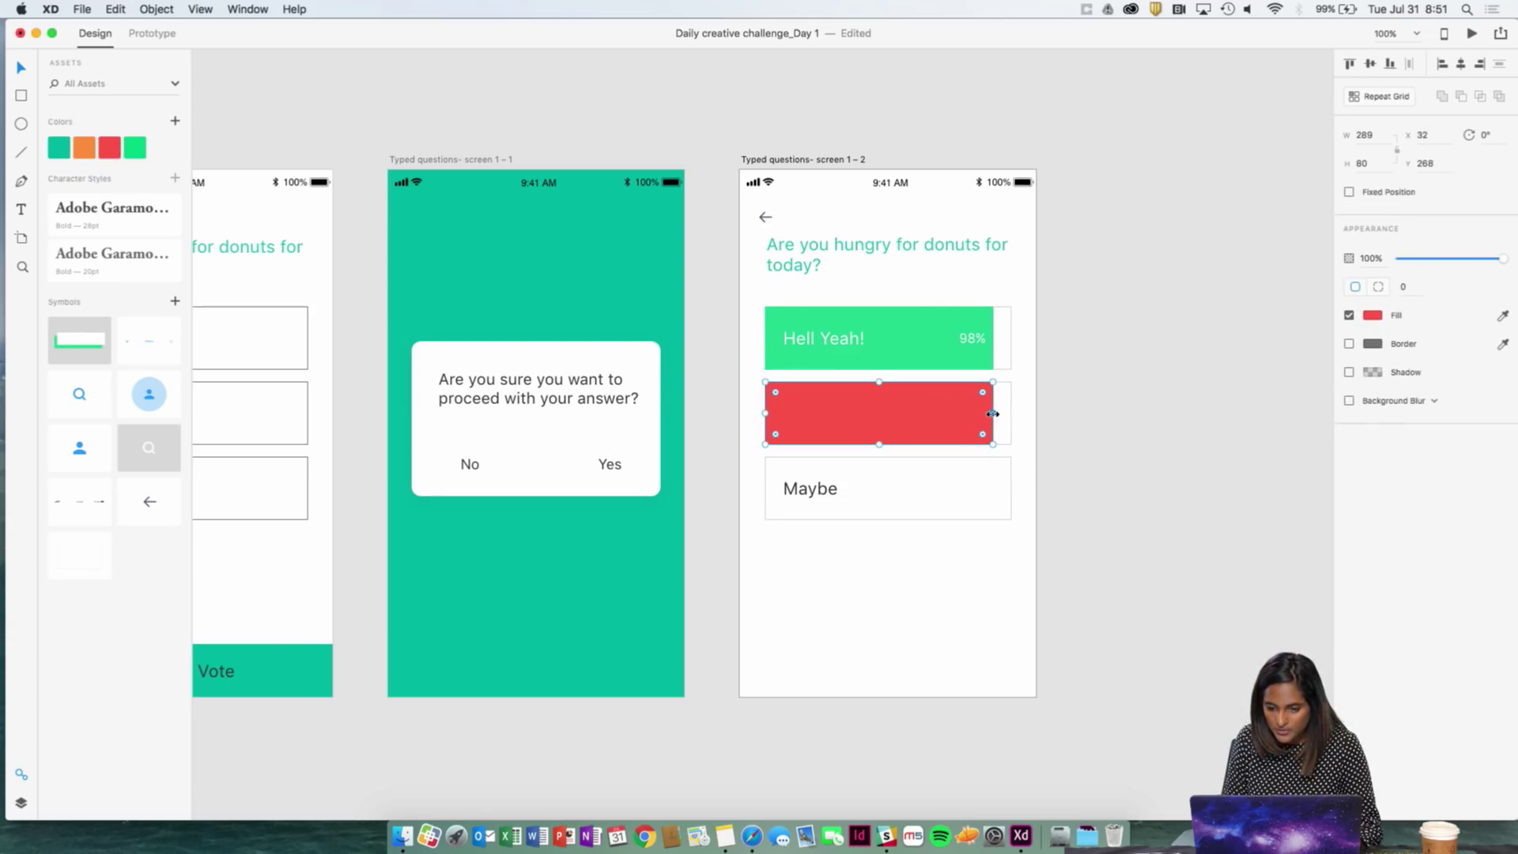
{"action": "left_click_drag", "start_coordinate": [993, 413], "coordinate": [808, 415]}
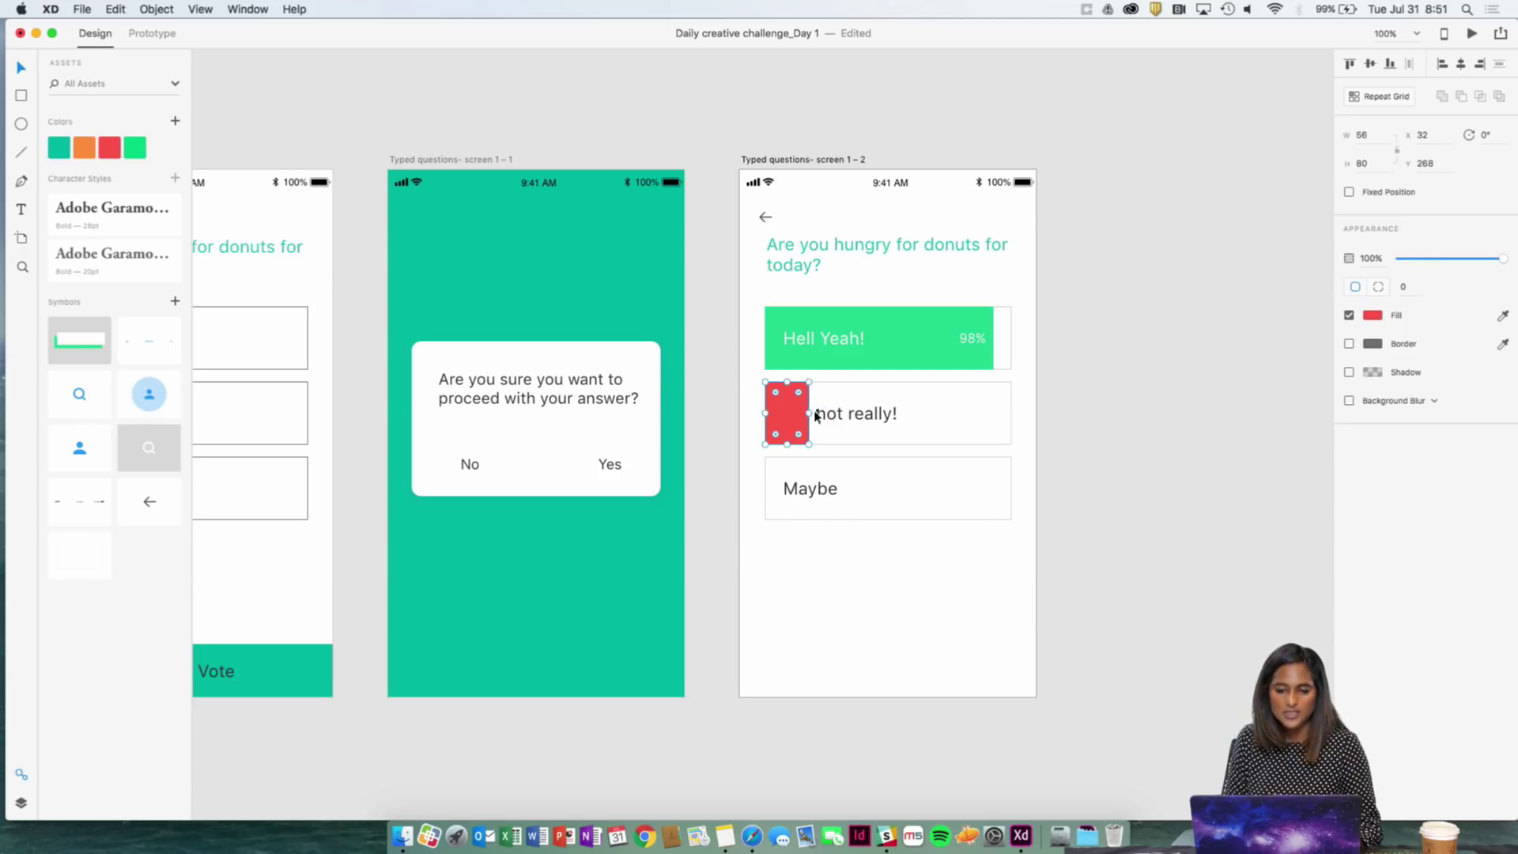
{"action": "left_click", "coordinate": [832, 417]}
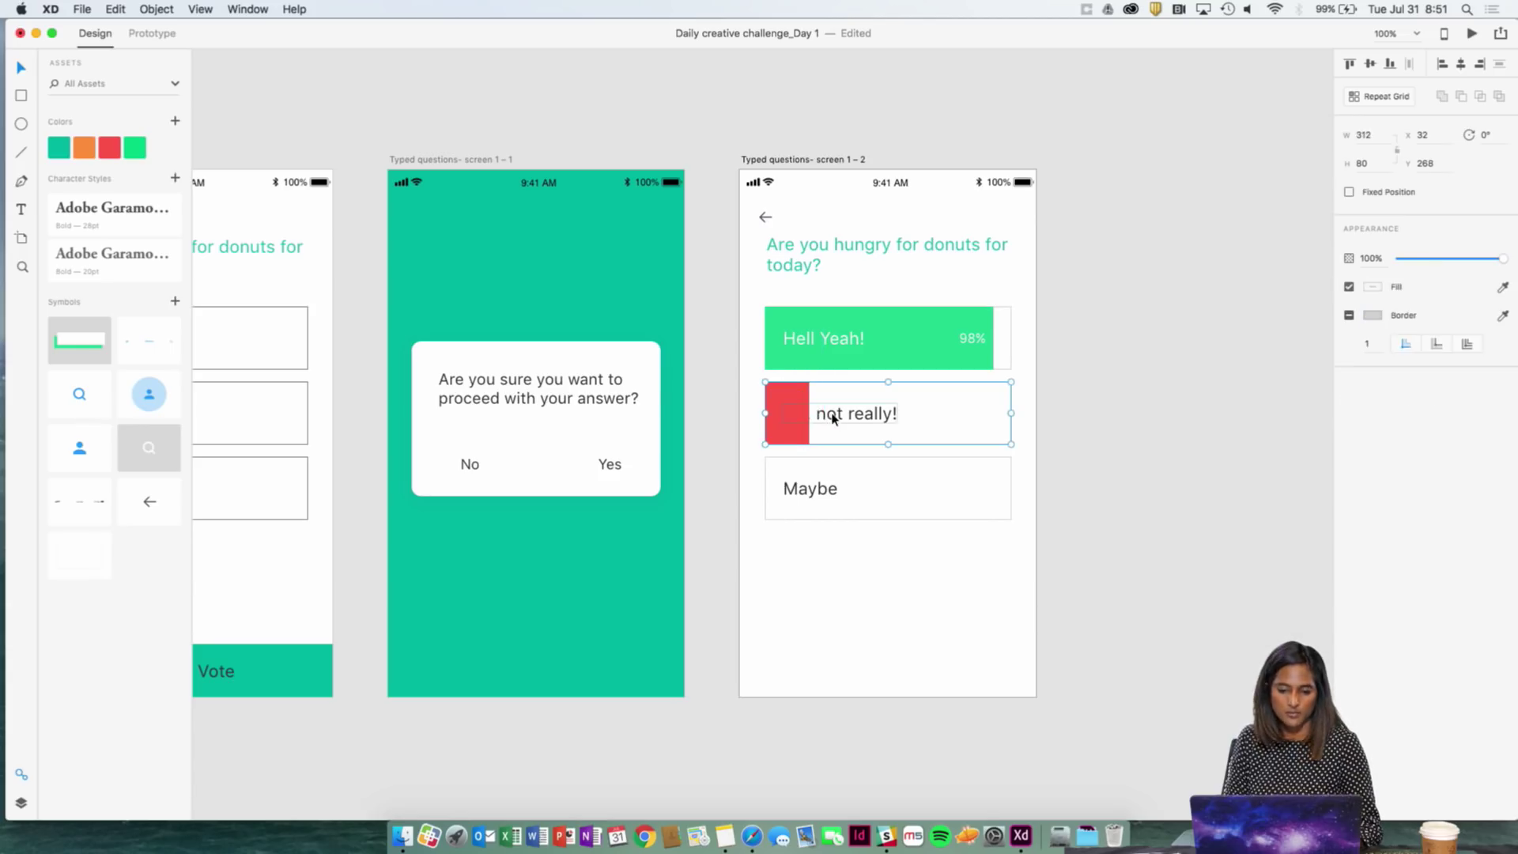
- Duplicate the 98% label into the second answer box at Y 294 and set its fill to gray #5D5D5D
{"action": "left_click", "coordinate": [968, 344]}
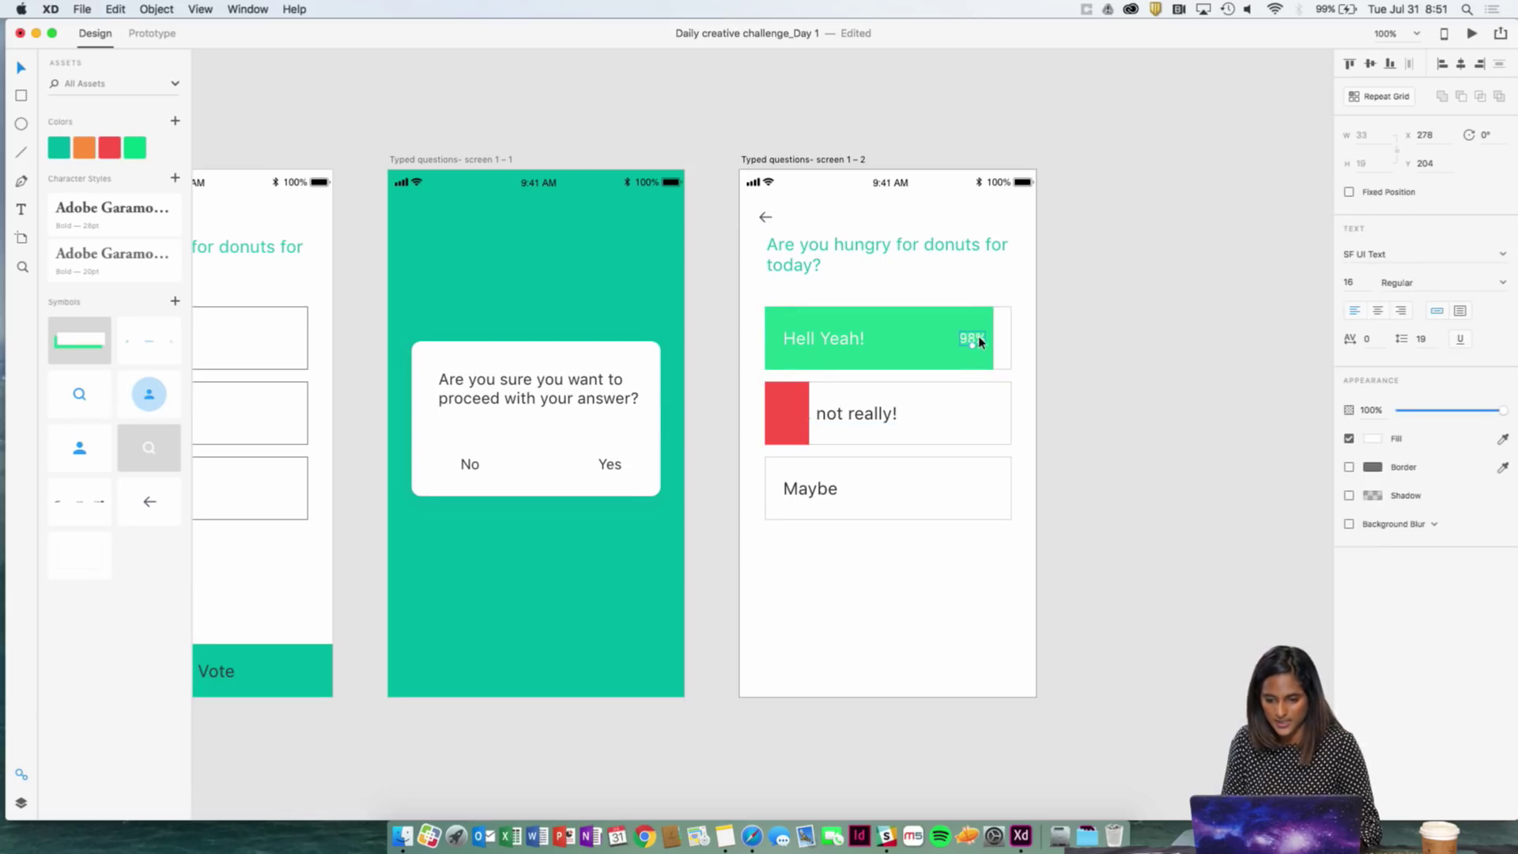
{"action": "key", "text": "super+d"}
{"action": "key", "text": "shift+Down"}
{"action": "key", "text": "shift+Down"}
{"action": "key", "text": "shift+Down"}
{"action": "key", "text": "shift+Down"}
{"action": "key", "text": "shift+Down"}
{"action": "key", "text": "shift+Down"}
{"action": "key", "text": "shift+Down"}
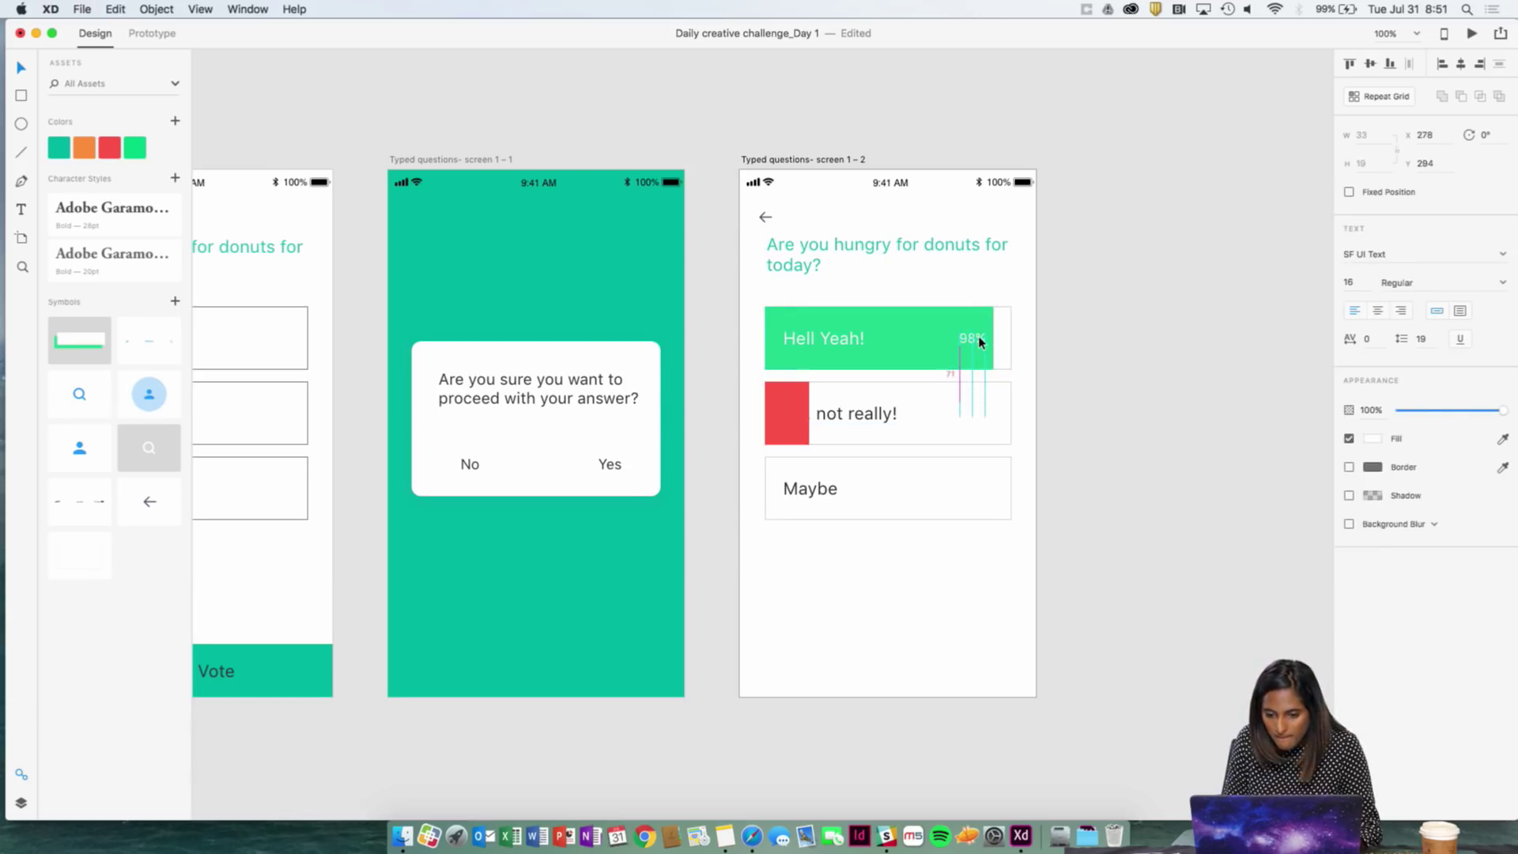
{"action": "double_click", "coordinate": [972, 410]}
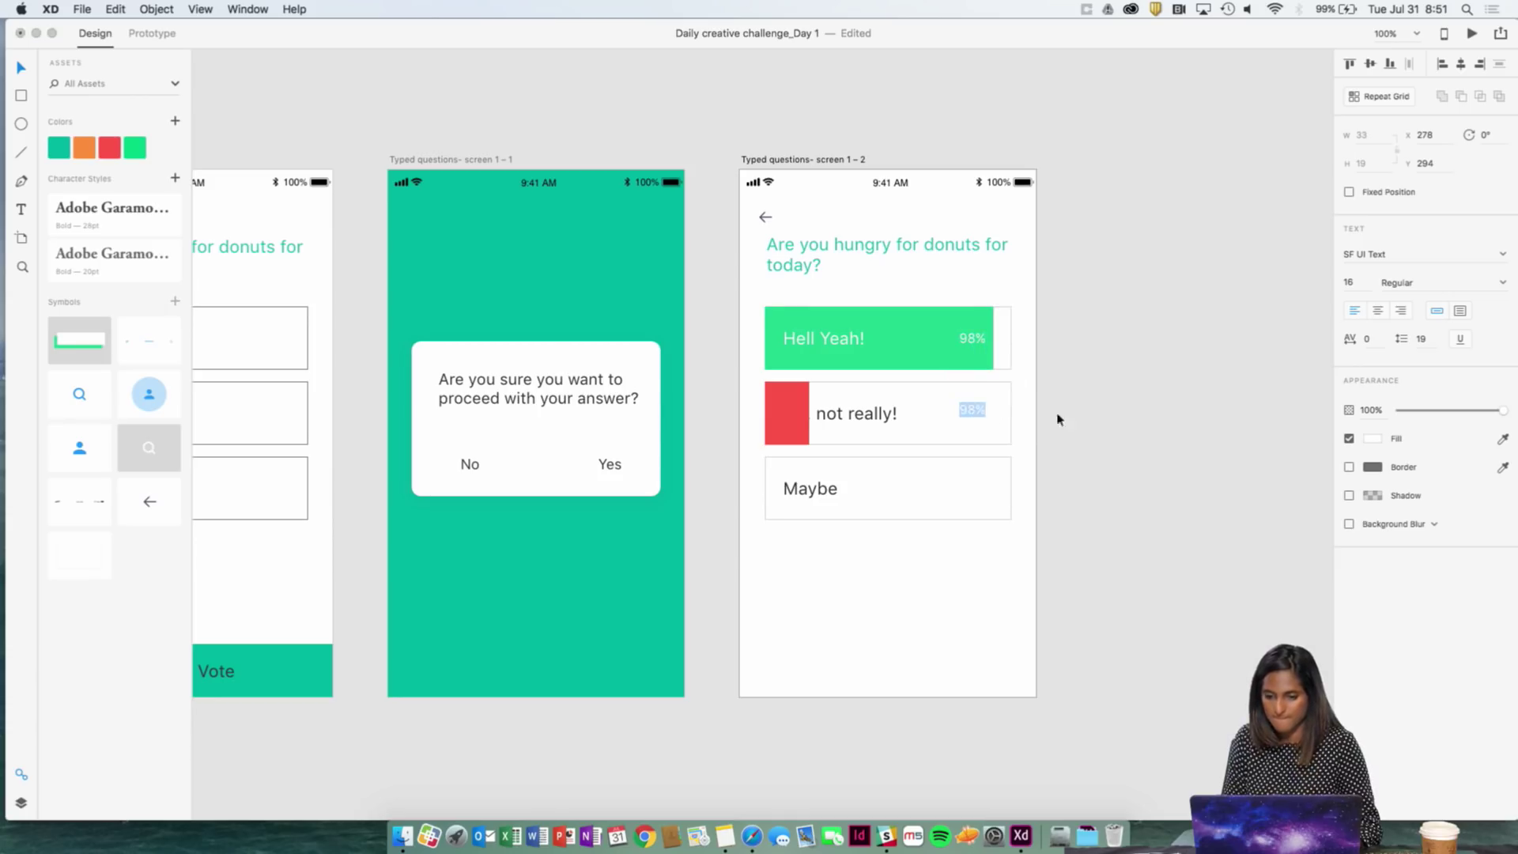
{"action": "left_click", "coordinate": [1374, 466]}
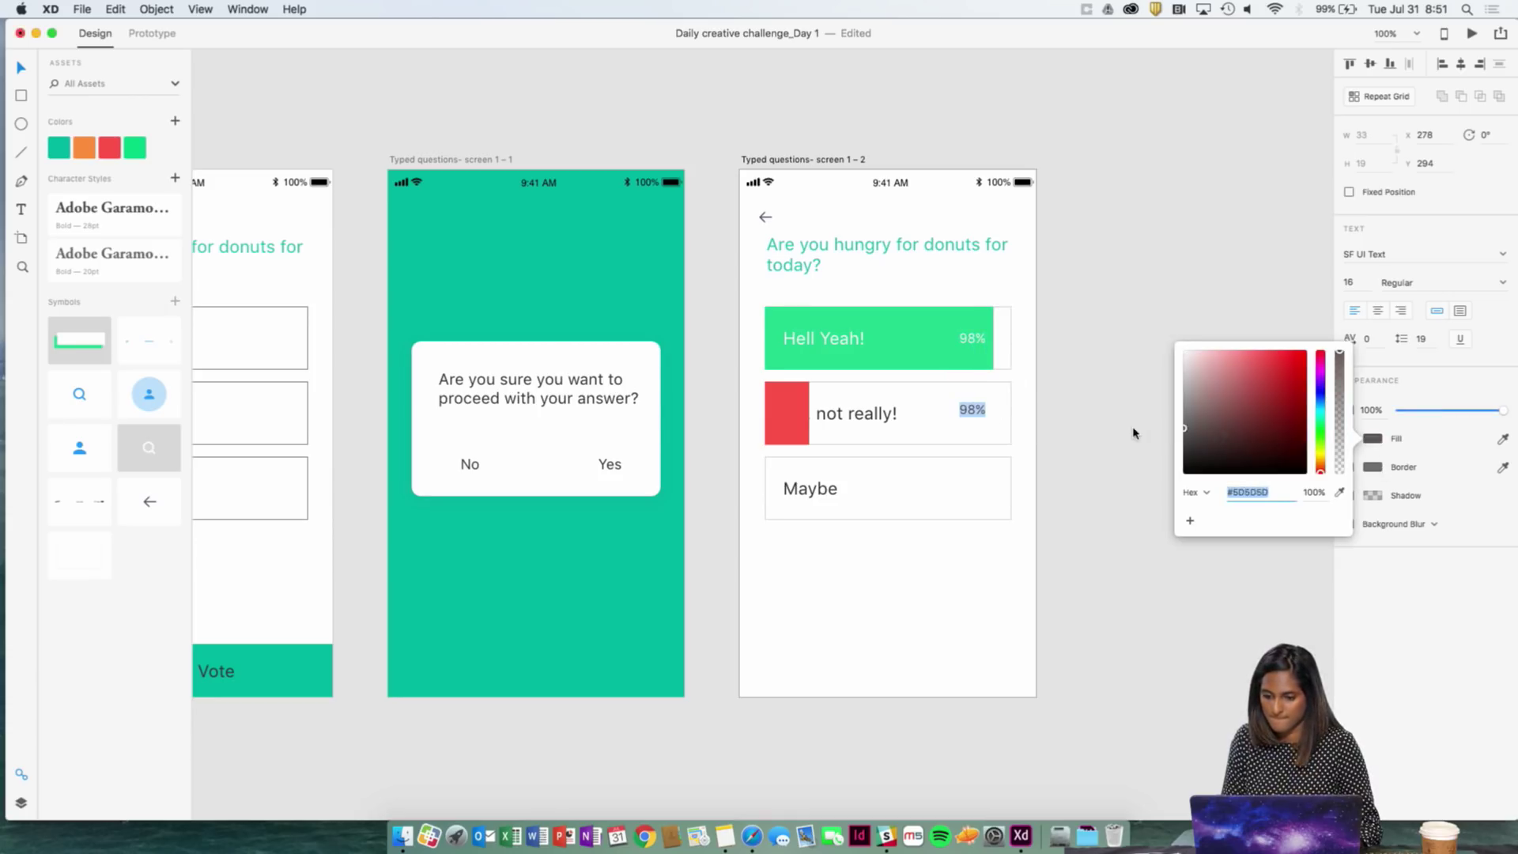
- Ungroup the "No, not really!" answer and place its text in front of the red bar
{"action": "left_click", "coordinate": [837, 397]}
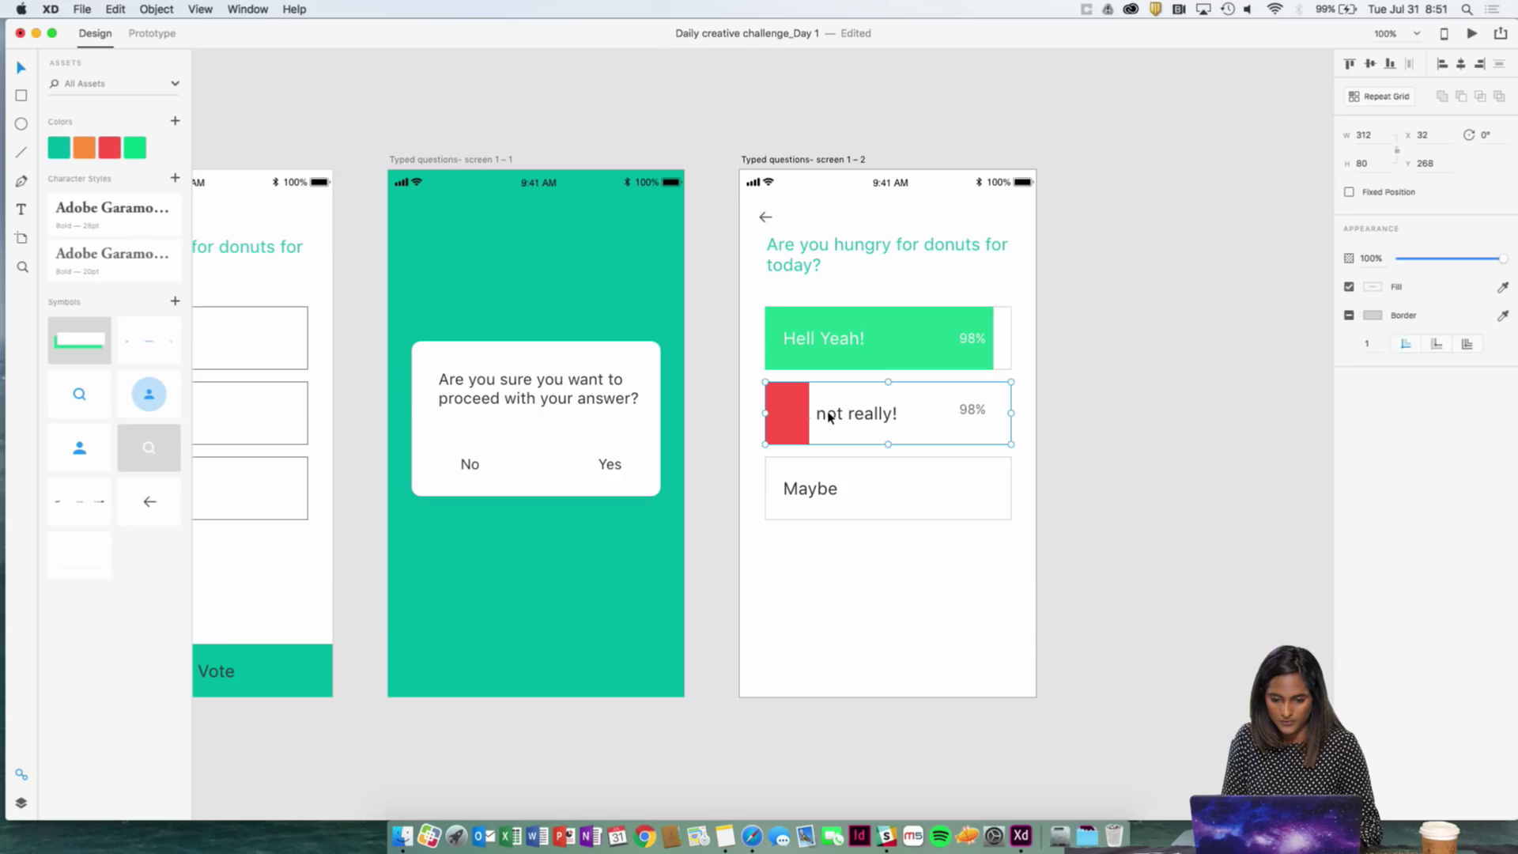
{"action": "double_click", "coordinate": [824, 407]}
{"action": "key", "text": "super+x"}
{"action": "key", "text": "super+v"}
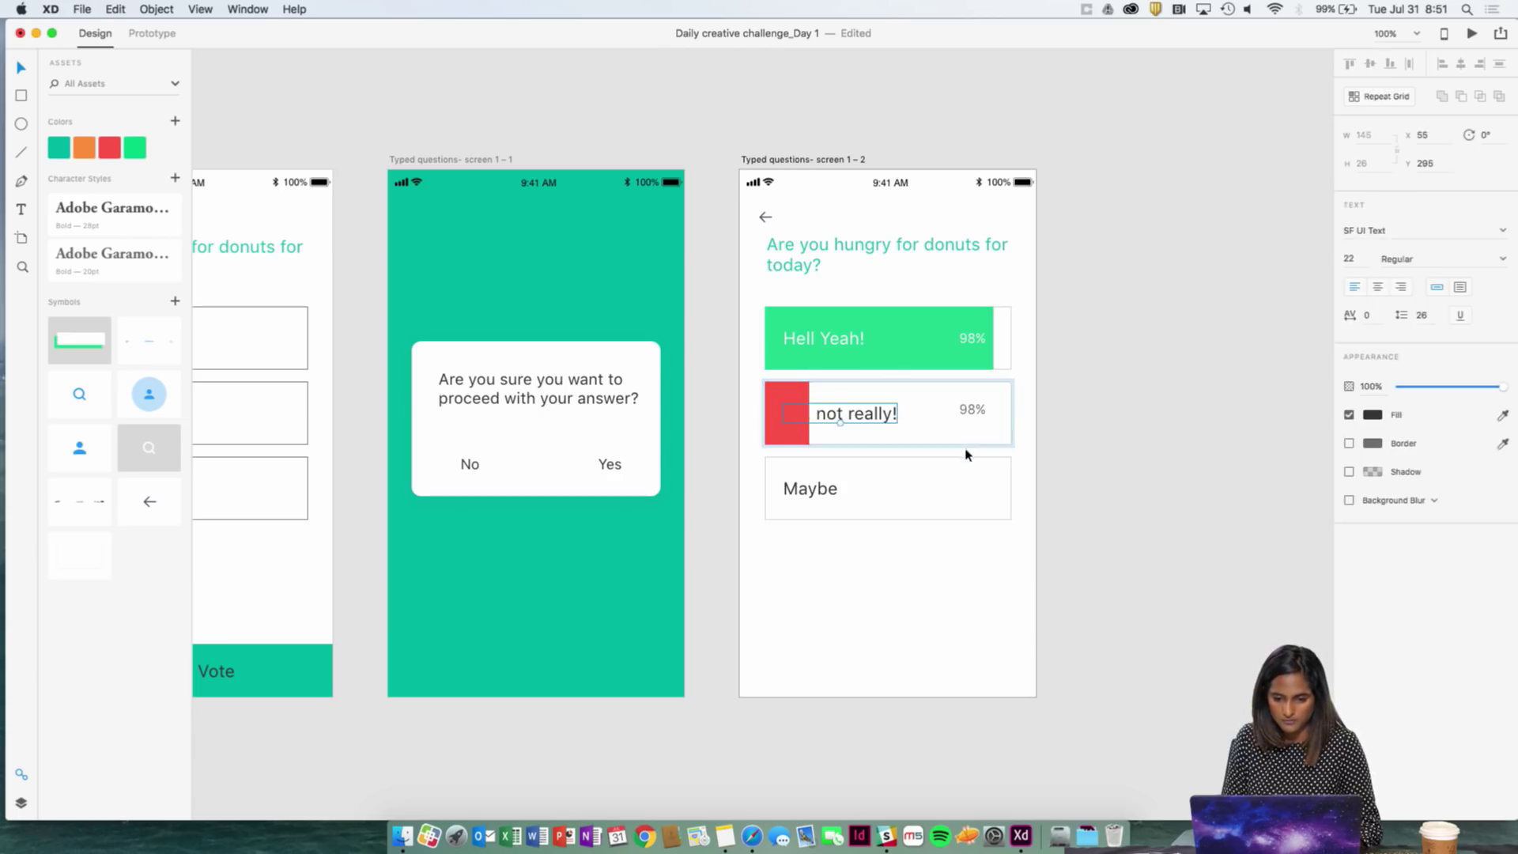
{"action": "right_click", "coordinate": [824, 417]}
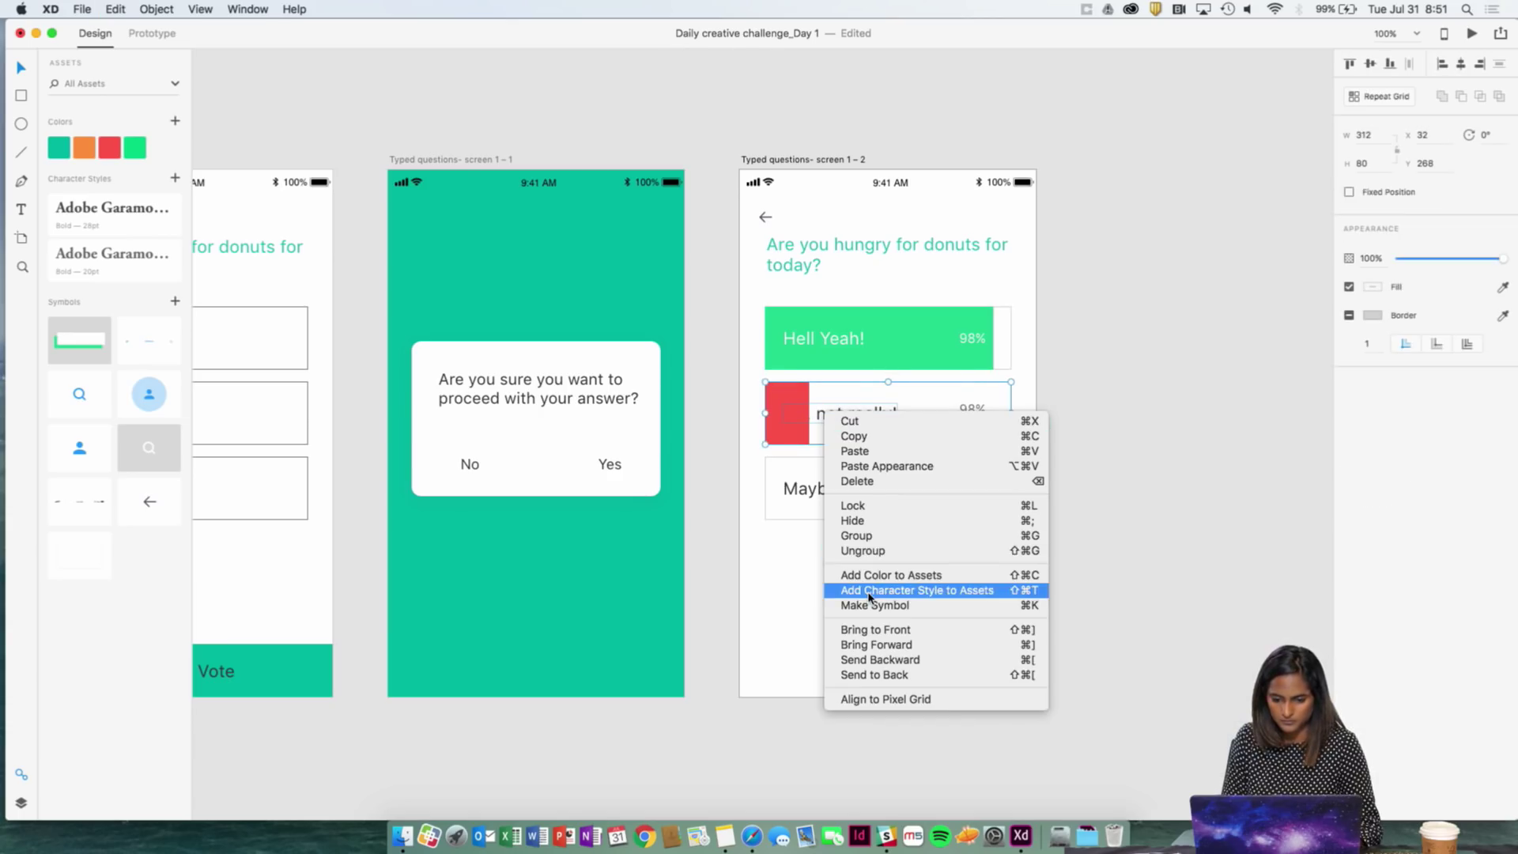
{"action": "left_click", "coordinate": [866, 550]}
{"action": "left_click", "coordinate": [820, 413]}
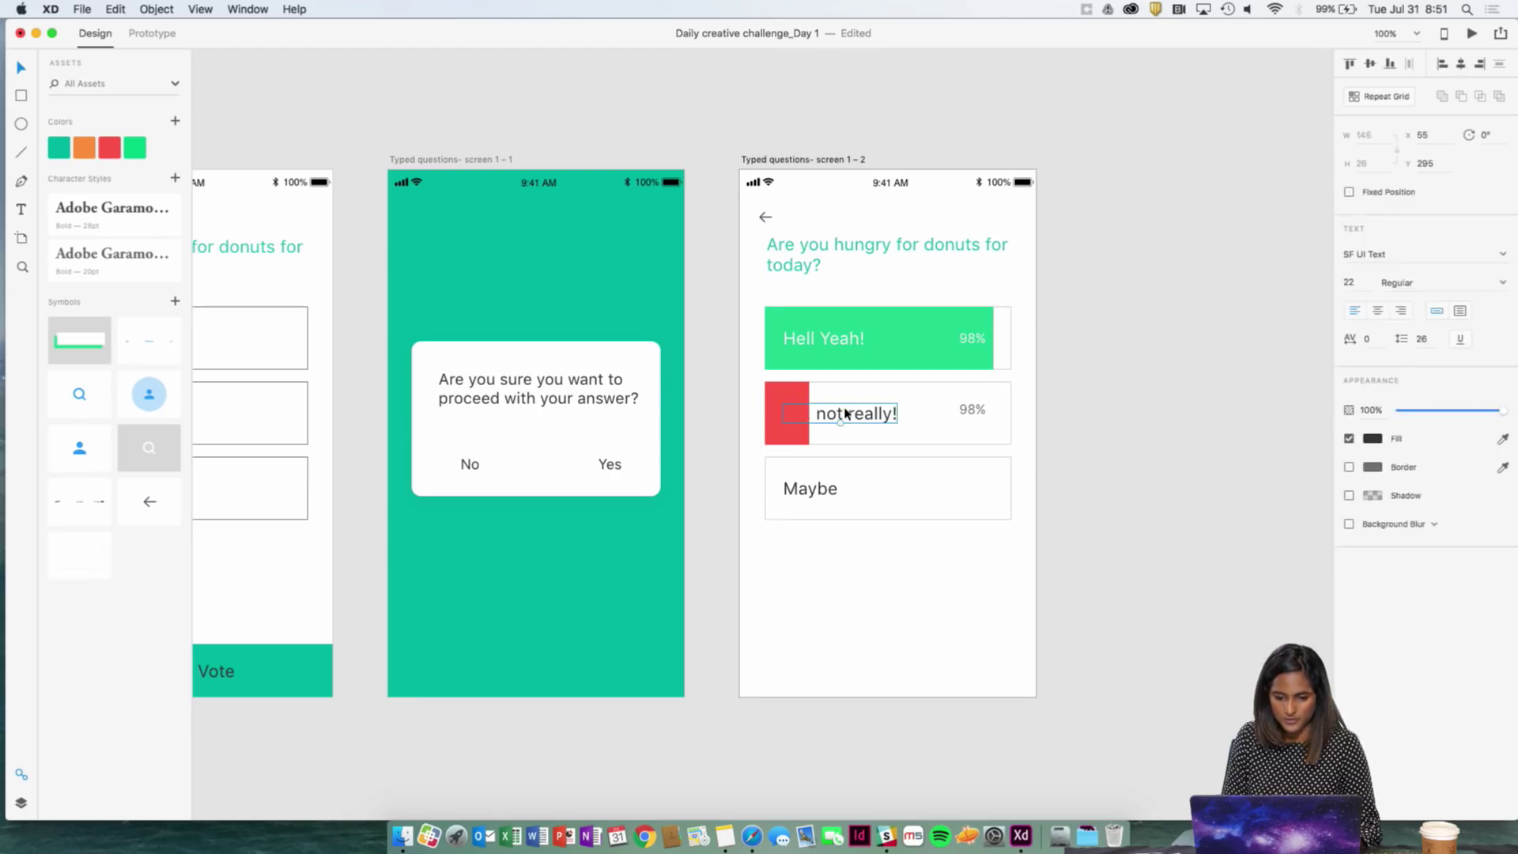
{"action": "double_click", "coordinate": [783, 411]}
{"action": "type", "text": "No,"}
{"action": "left_click", "coordinate": [1165, 457]}
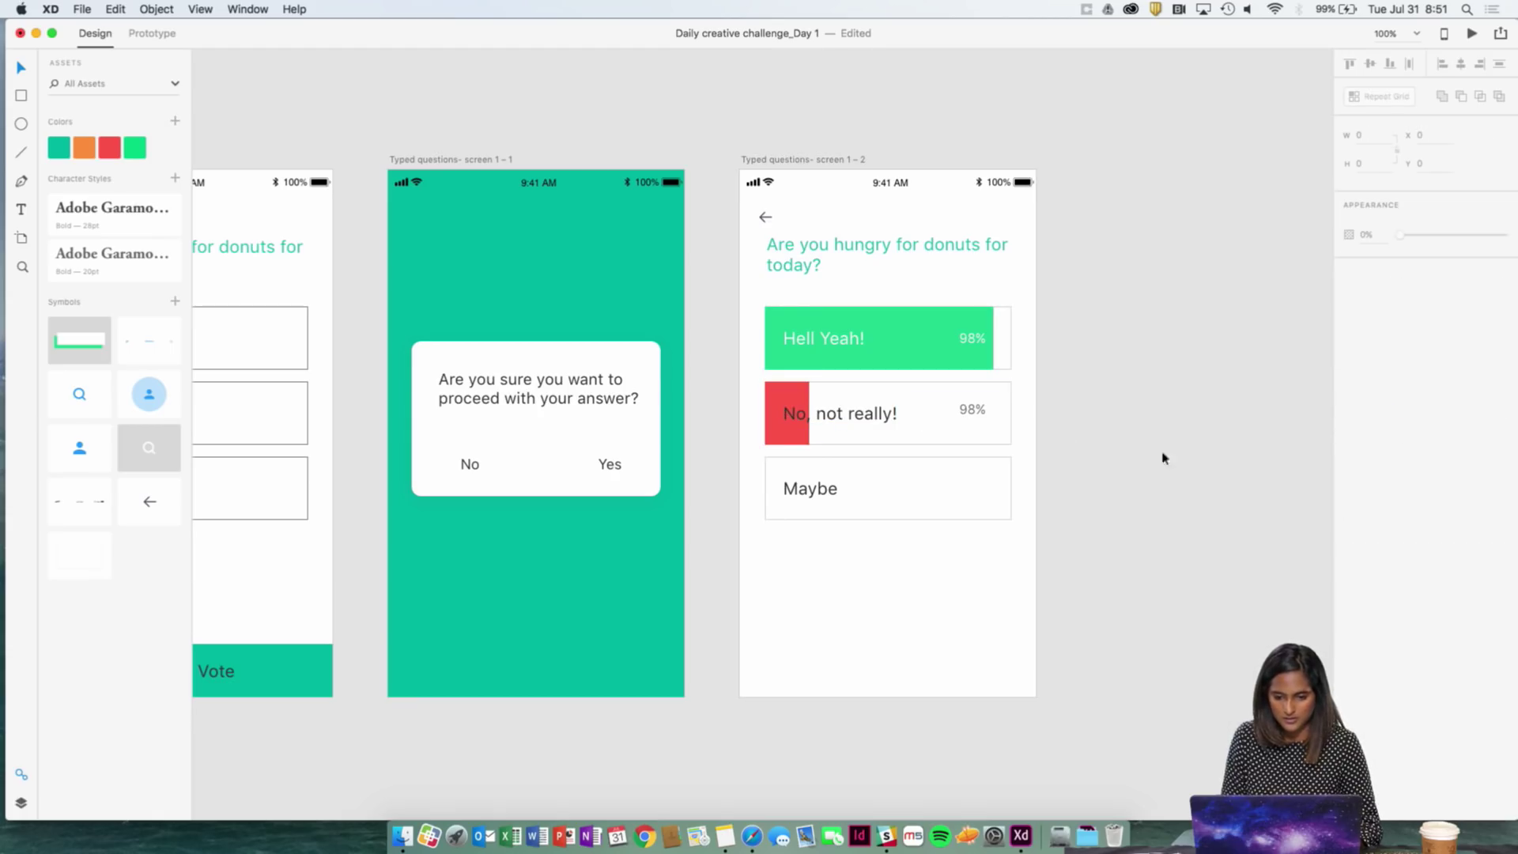
- Fill the "Maybe" answer group with the saved orange color
{"action": "left_click", "coordinate": [827, 484]}
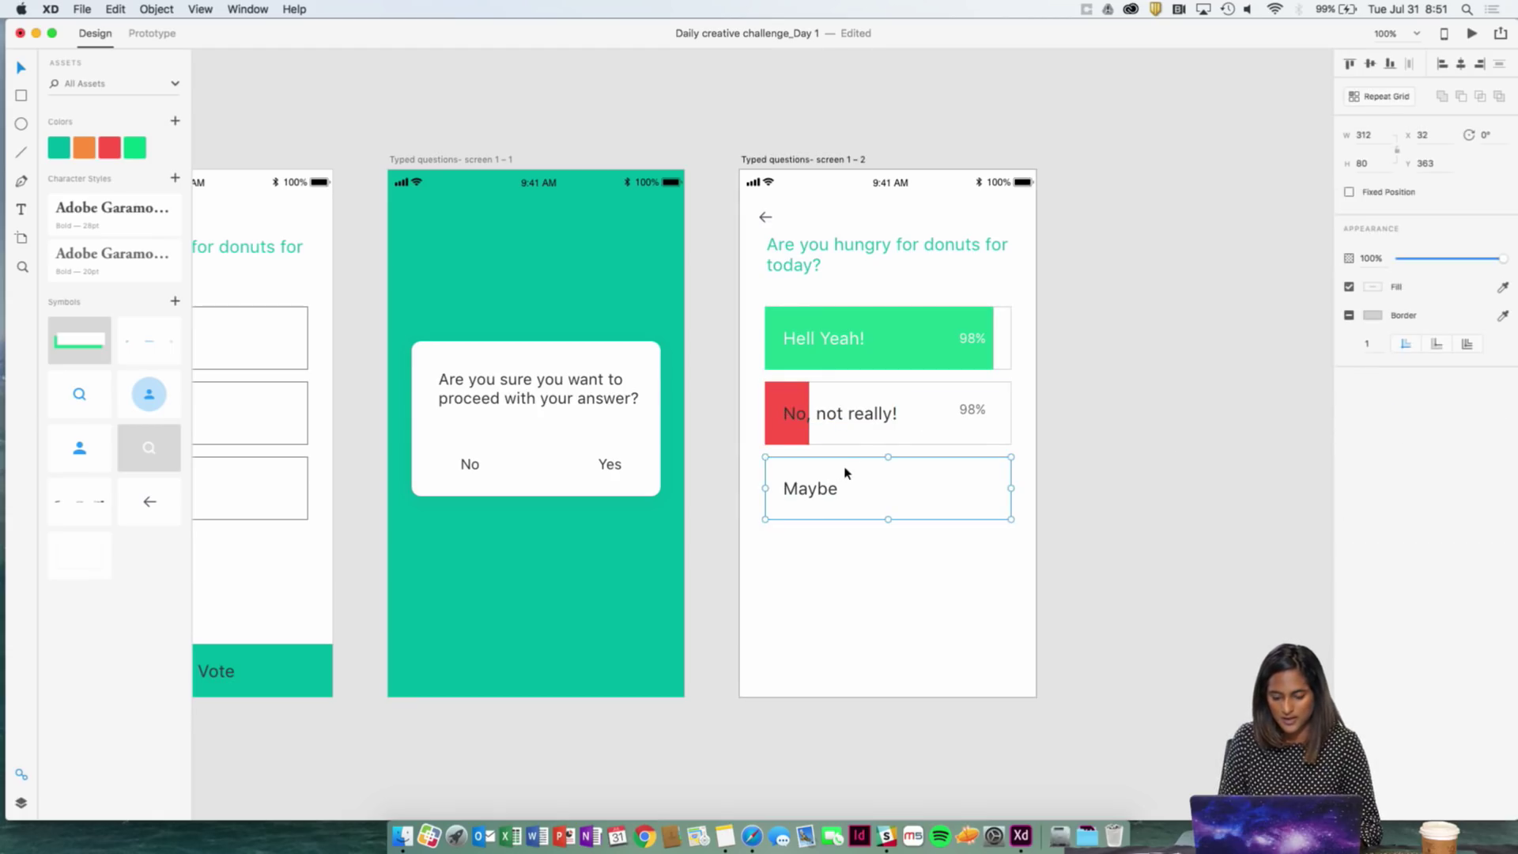
{"action": "left_click", "coordinate": [83, 149]}
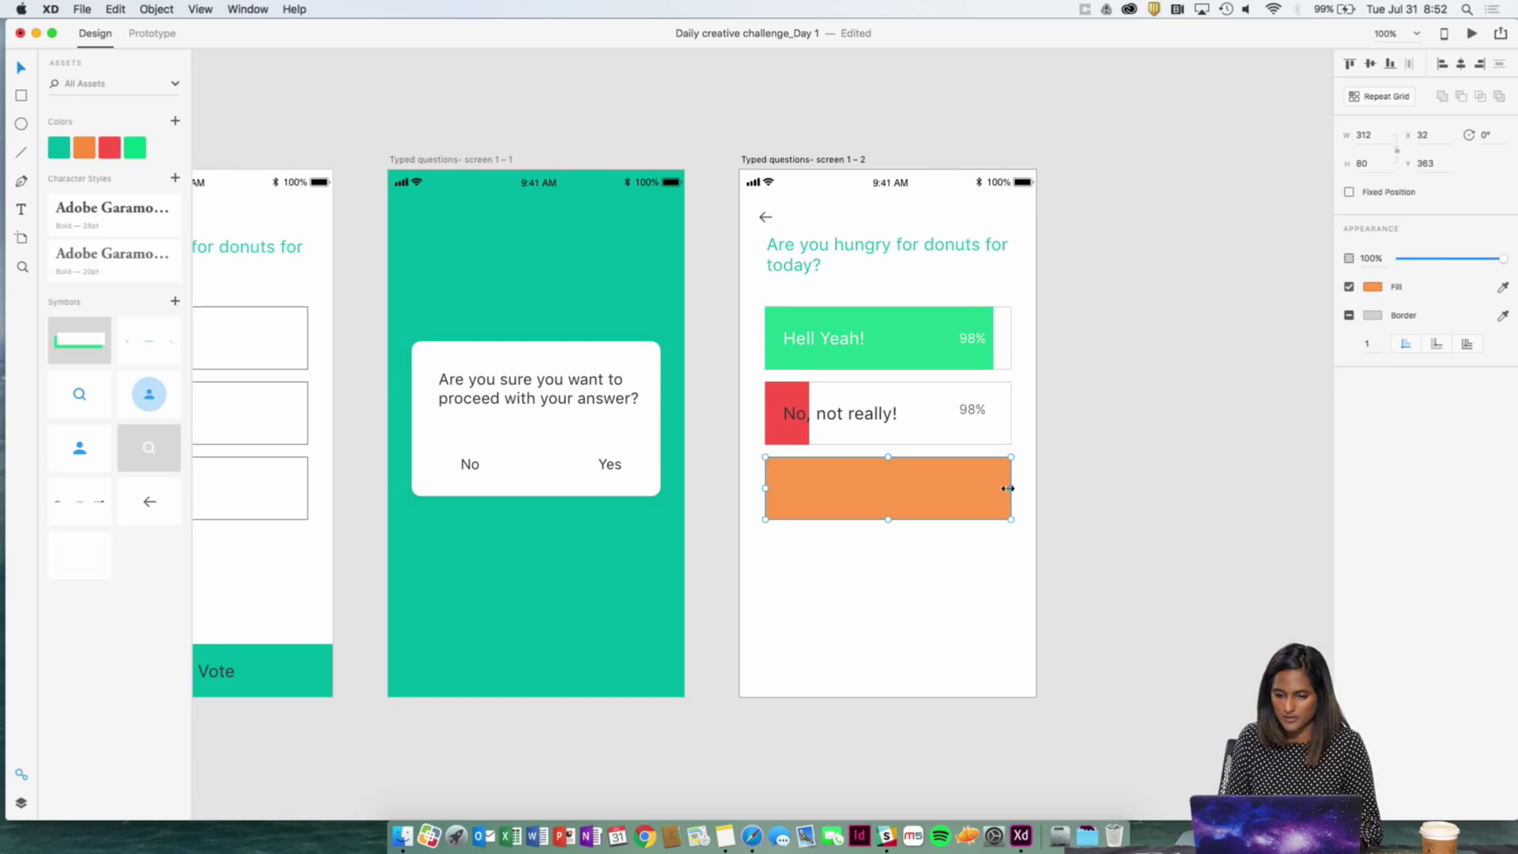
{"action": "left_click_drag", "start_coordinate": [1008, 489], "coordinate": [986, 489]}
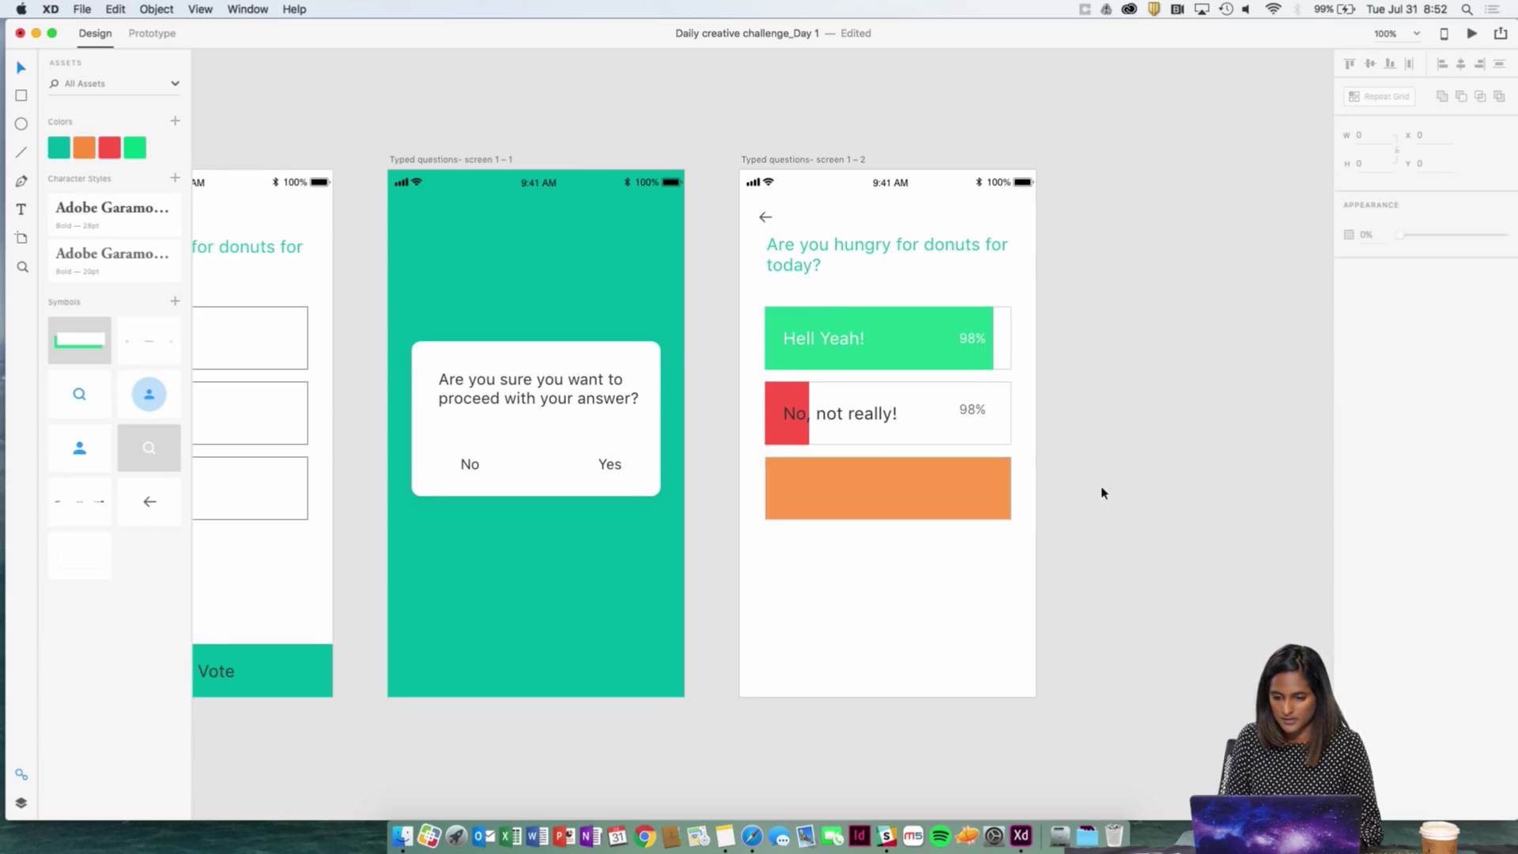
- Duplicate the second answer's white outlined box and move the copy down over the orange answer to Y 363
{"action": "left_click", "coordinate": [1006, 430]}
{"action": "key", "text": "super+z"}
{"action": "key", "text": "super+z"}
{"action": "key", "text": "super+z"}
{"action": "key", "text": "super+z"}
{"action": "key", "text": "super+z"}
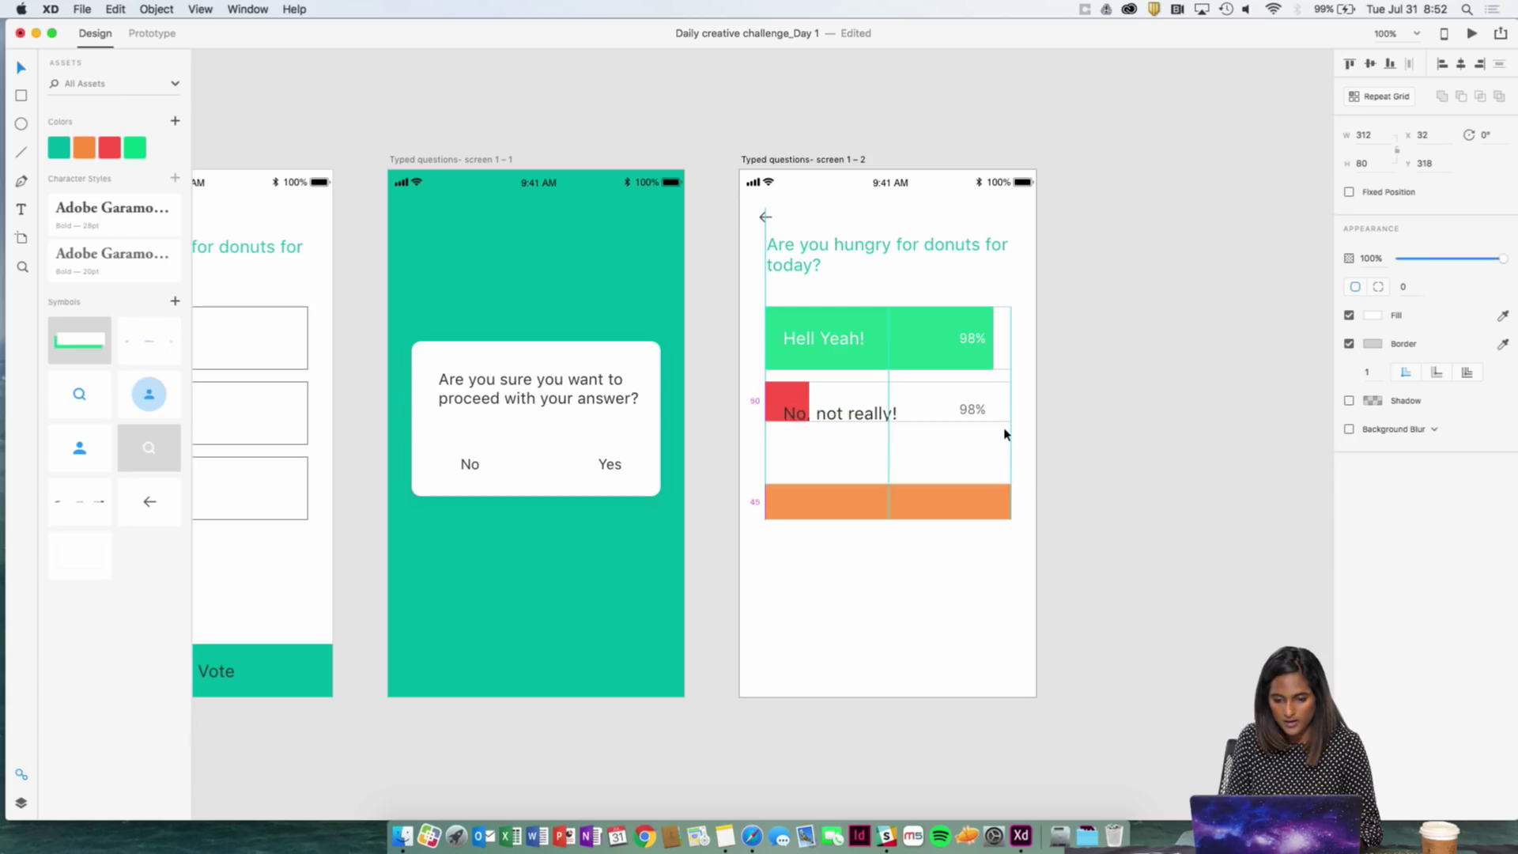
{"action": "key", "text": "super+z"}
{"action": "key", "text": "super+z"}
{"action": "key", "text": "super+z"}
{"action": "key", "text": "super+z"}
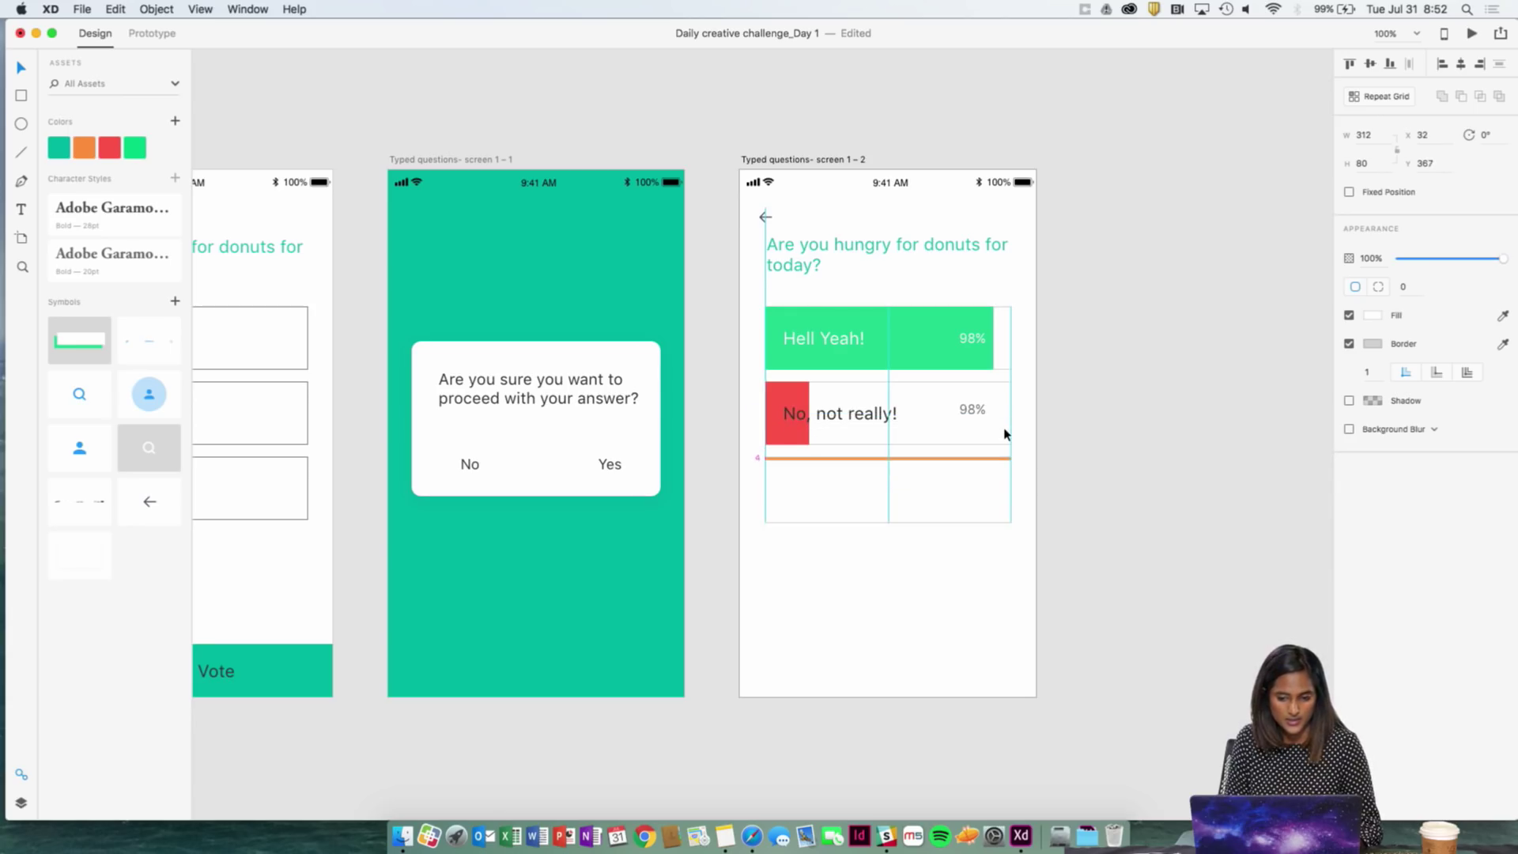
- Send the copied white box behind the orange bar and narrow the orange bar to about 199 wide
{"action": "right_click", "coordinate": [920, 496]}
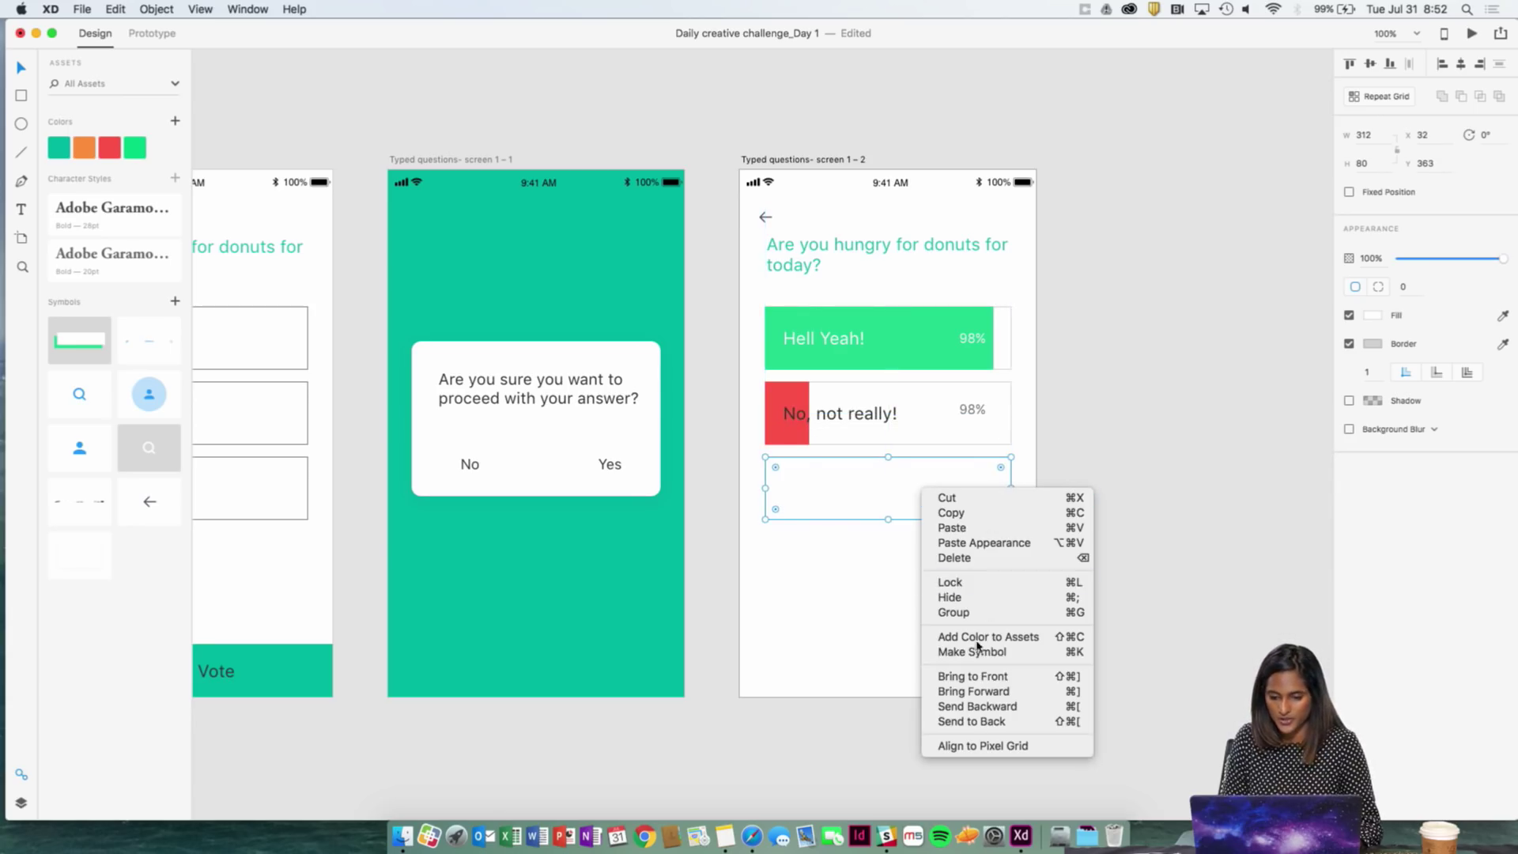
{"action": "left_click", "coordinate": [975, 709]}
{"action": "left_click", "coordinate": [987, 491]}
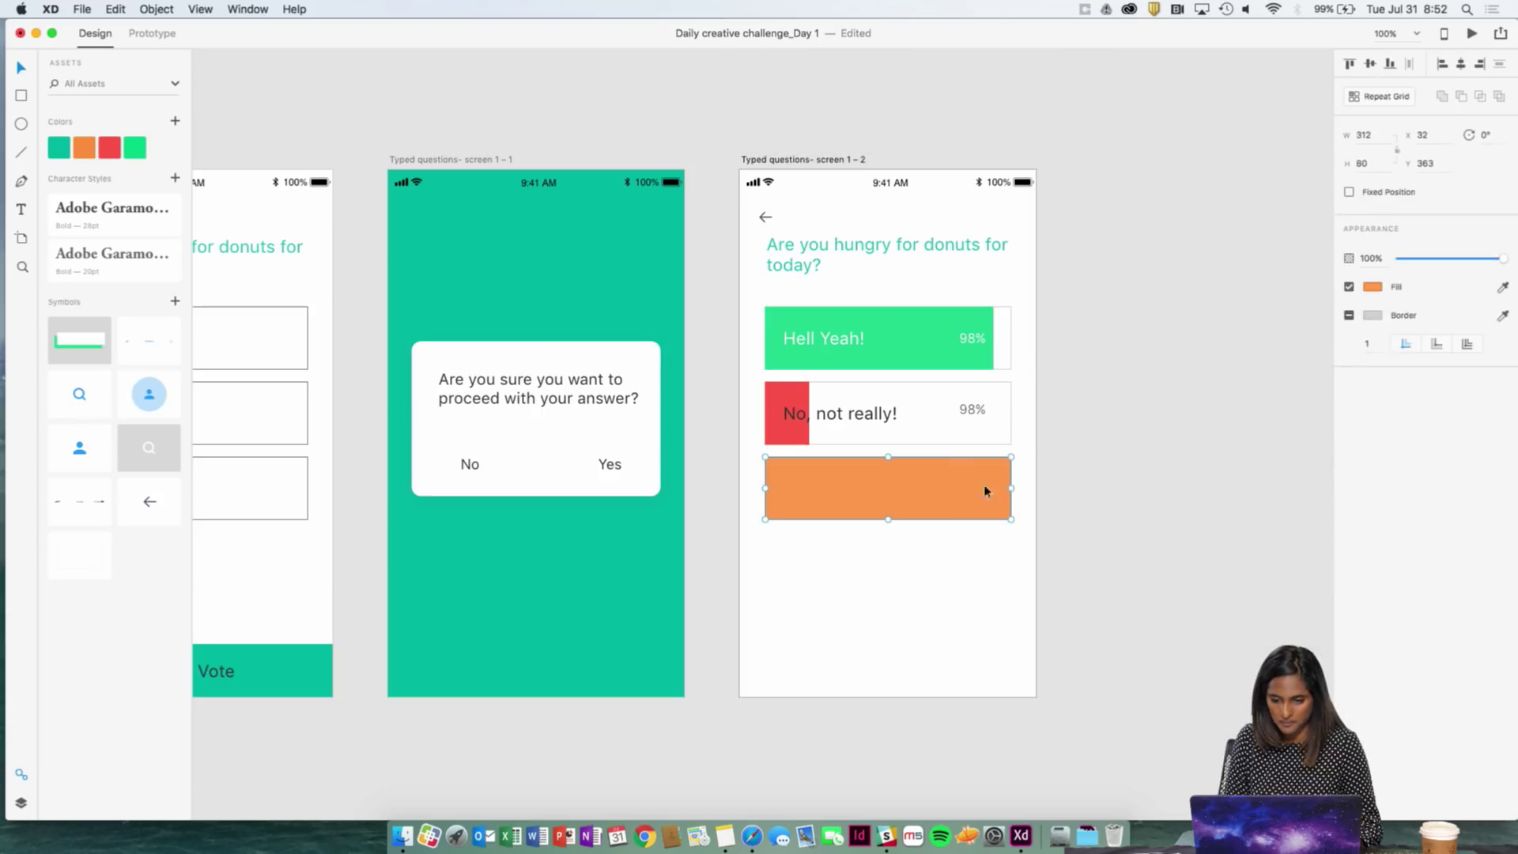
{"action": "left_click_drag", "start_coordinate": [1009, 487], "coordinate": [922, 489]}
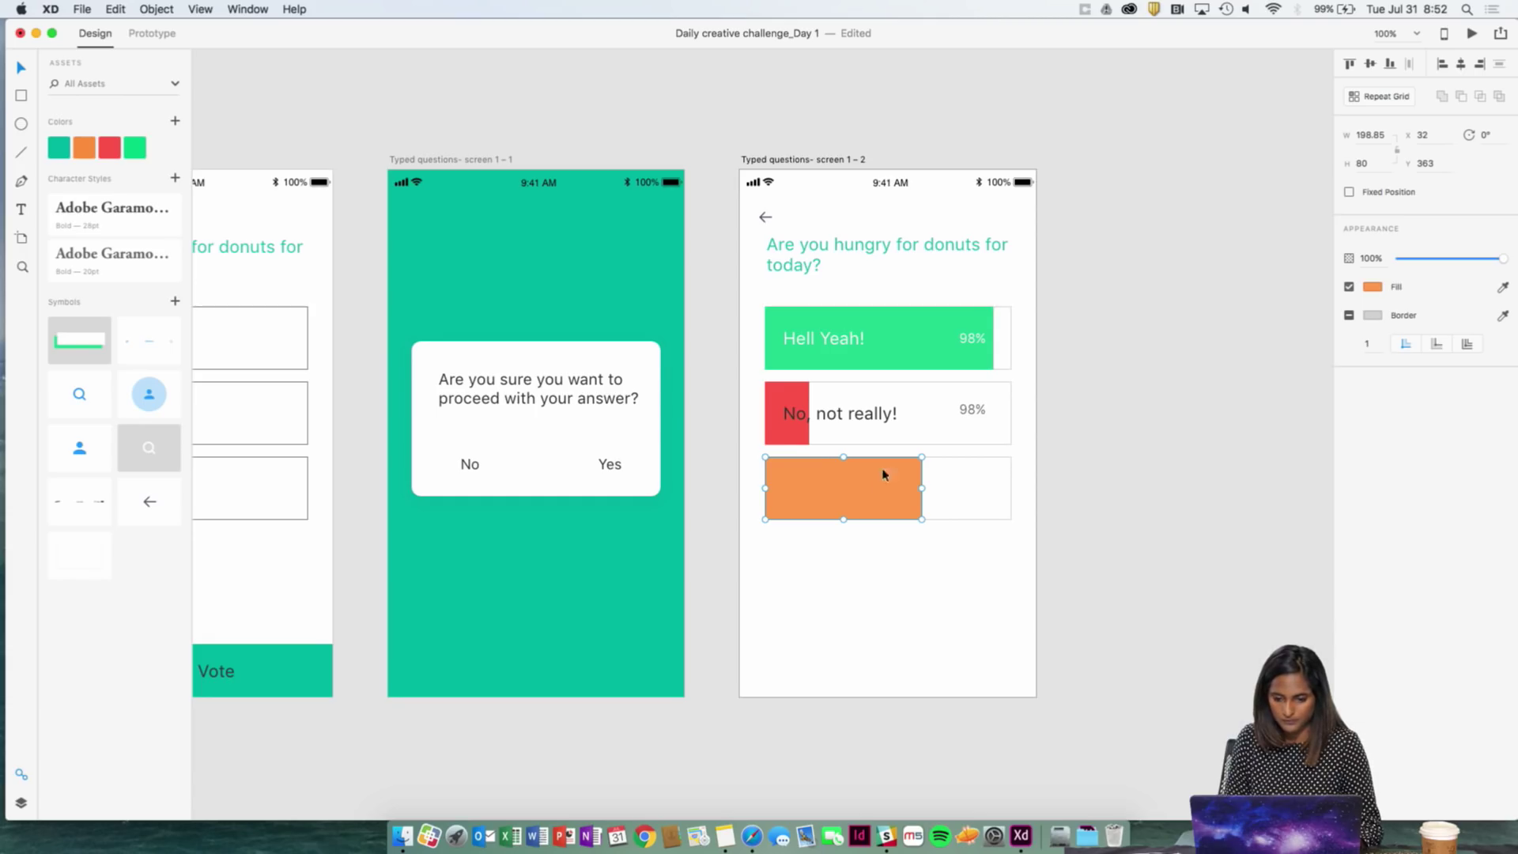
- Duplicate the "No, not really!" text and move the copy down onto the orange bar at Y 389
{"action": "left_click", "coordinate": [856, 416]}
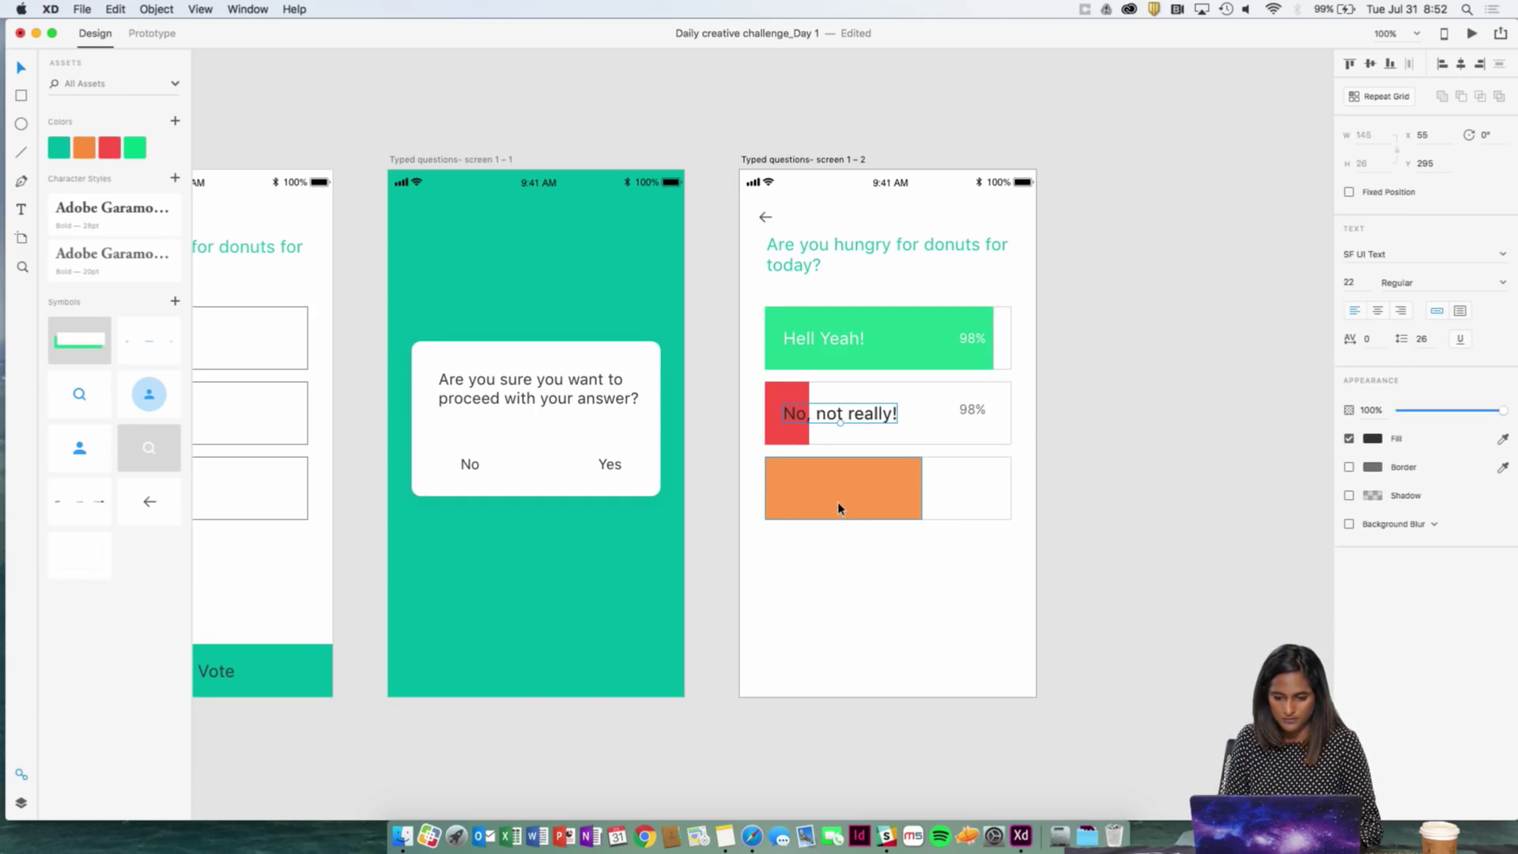
{"action": "key", "text": "super+d"}
{"action": "key", "text": "shift+Down"}
{"action": "key", "text": "shift+Down"}
{"action": "key", "text": "shift+Down"}
{"action": "key", "text": "shift+Down"}
{"action": "key", "text": "shift+Down"}
{"action": "key", "text": "shift+Down"}
{"action": "key", "text": "shift+Down"}
{"action": "key", "text": "shift+Down"}
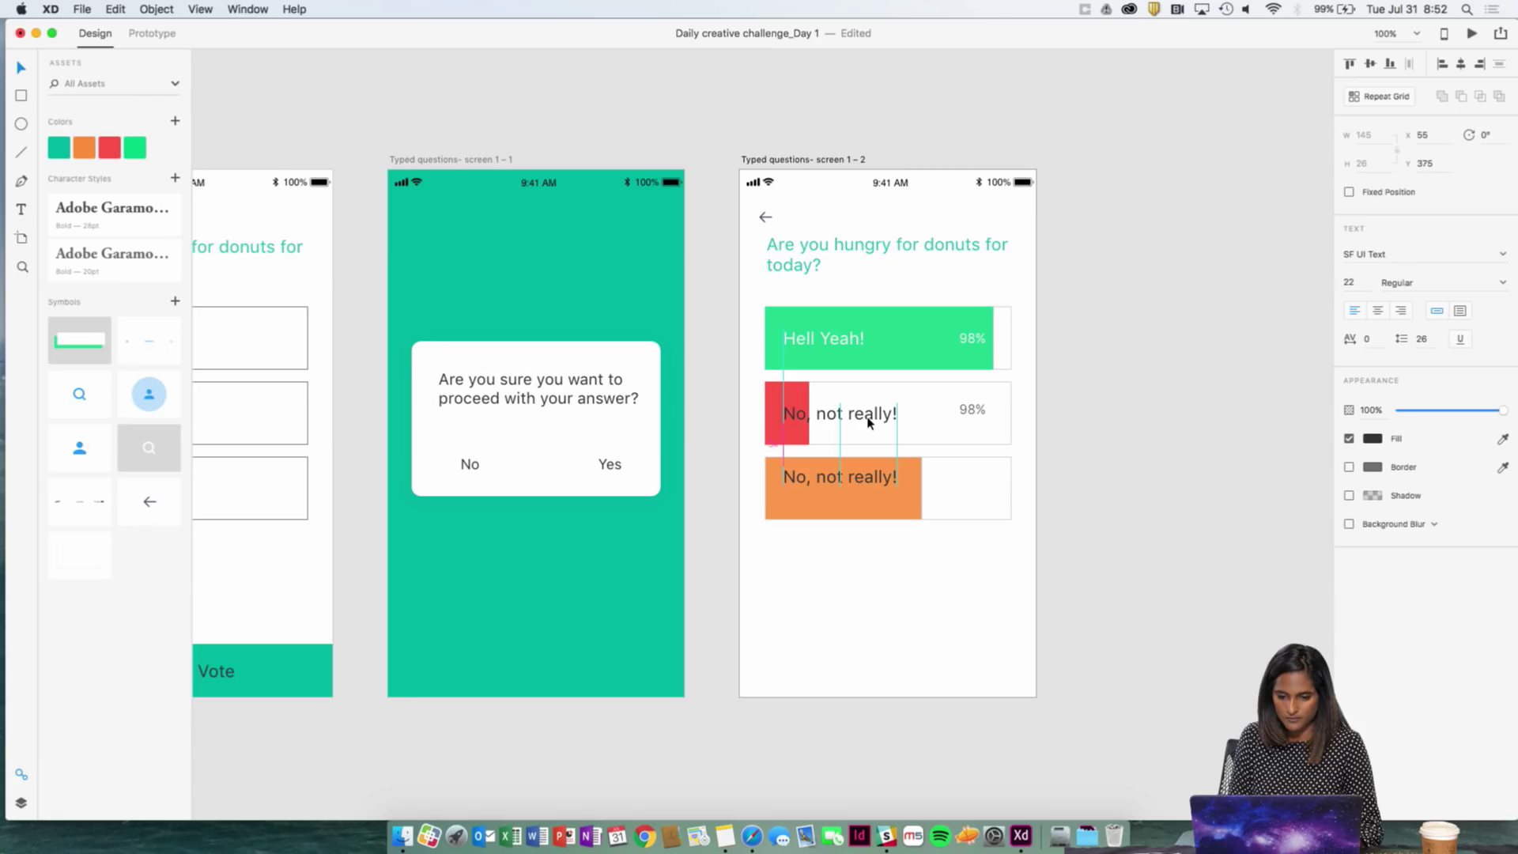
{"action": "key", "text": "Down"}
{"action": "key", "text": "Down"}
{"action": "key", "text": "Down"}
{"action": "key", "text": "Down"}
{"action": "key", "text": "Down"}
{"action": "key", "text": "Down"}
{"action": "key", "text": "Down"}
{"action": "key", "text": "Down"}
{"action": "key", "text": "Down"}
{"action": "key", "text": "Down"}
{"action": "key", "text": "Down"}
{"action": "key", "text": "Down"}
{"action": "key", "text": "Down"}
{"action": "key", "text": "Down"}
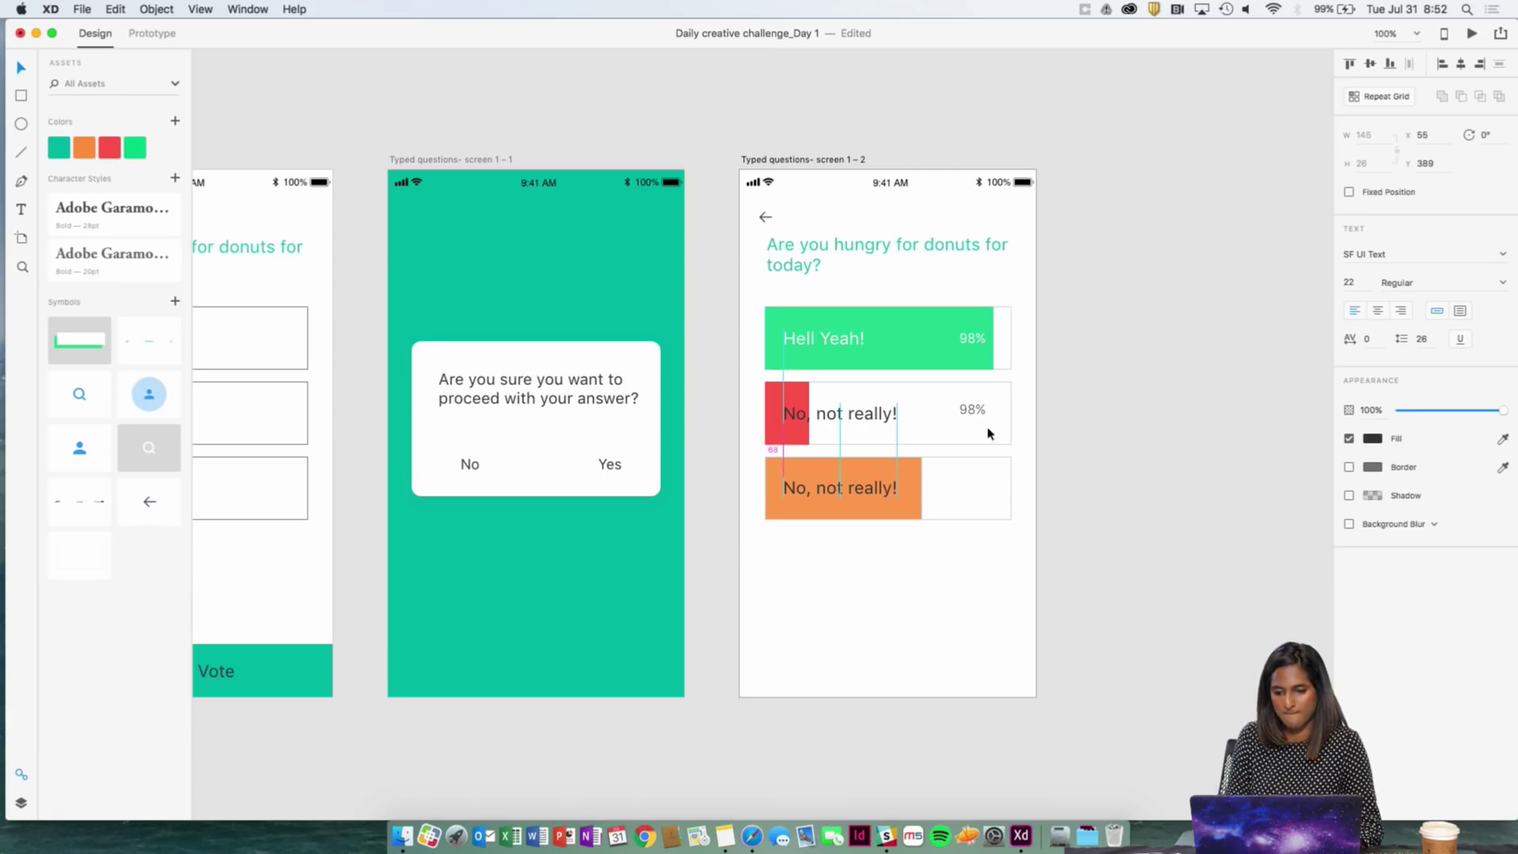
- Change the second answer's percentage label to 10%
{"action": "left_click", "coordinate": [979, 411]}
{"action": "double_click", "coordinate": [979, 411]}
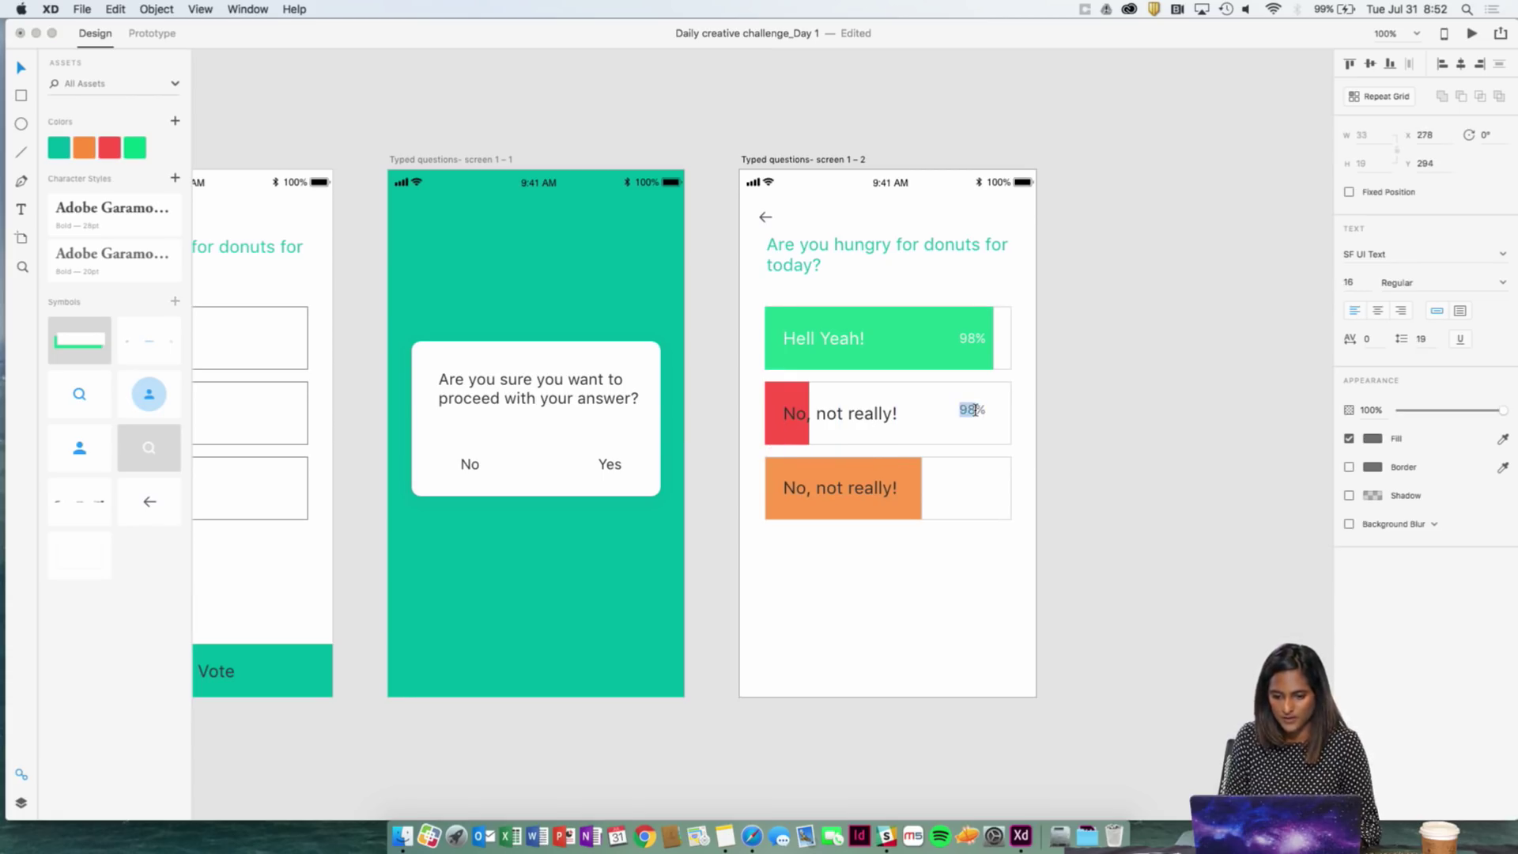
{"action": "key", "text": "BackSpace"}
{"action": "type", "text": "10"}
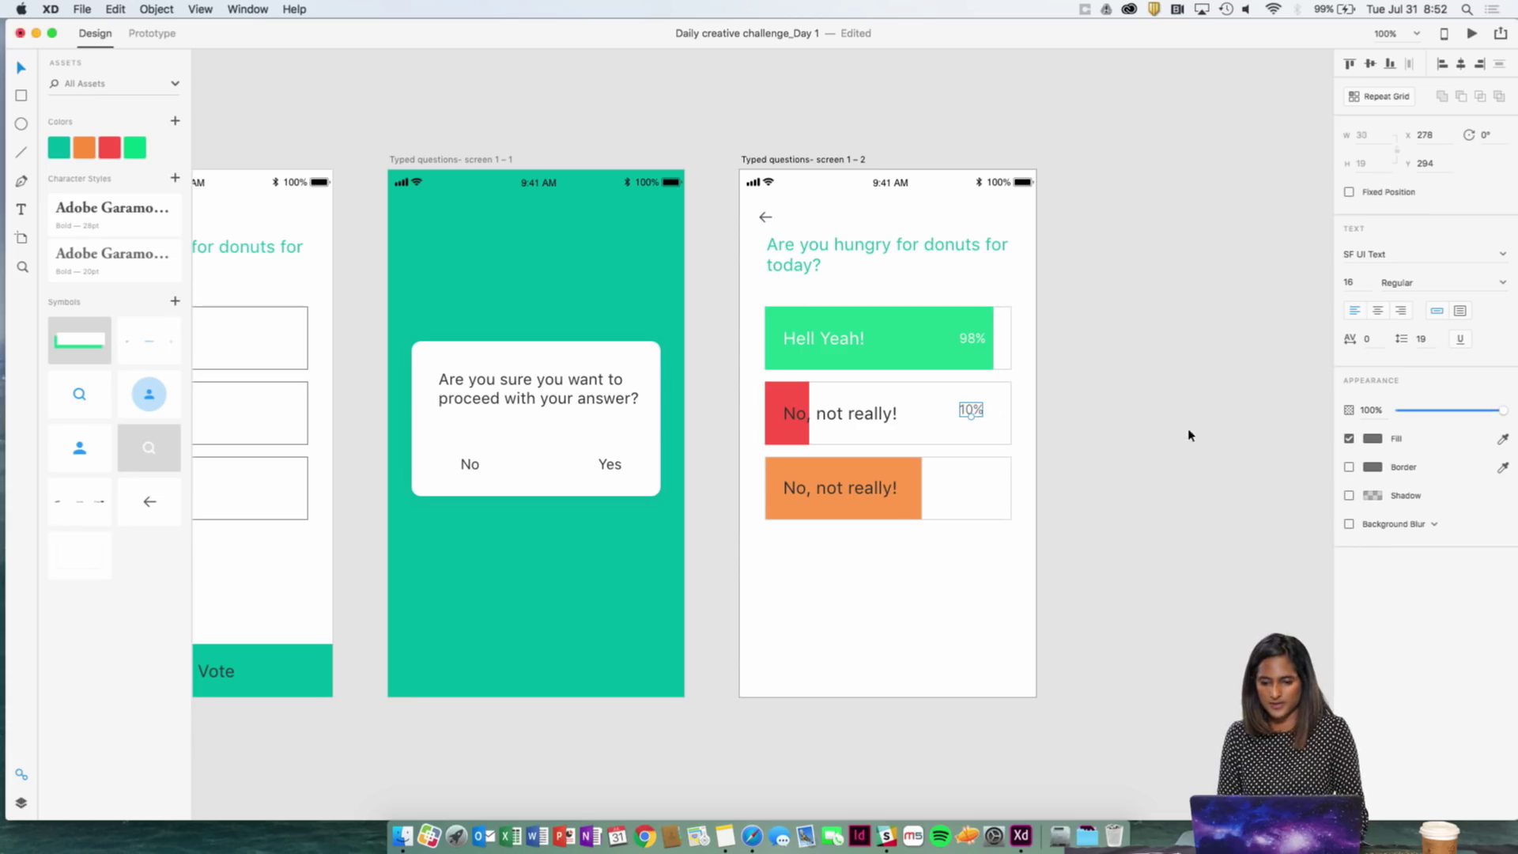
- Duplicate the 10% label and move the copy down into the third answer box at Y 394
{"action": "key", "text": "super+d"}
{"action": "key", "text": "shift+Down"}
{"action": "key", "text": "shift+Down"}
{"action": "key", "text": "shift+Down"}
{"action": "key", "text": "shift+Down"}
{"action": "key", "text": "shift+Down"}
{"action": "key", "text": "shift+Down"}
{"action": "key", "text": "shift+Down"}
{"action": "key", "text": "shift+Down"}
{"action": "key", "text": "shift+Down"}
{"action": "key", "text": "shift+Down"}
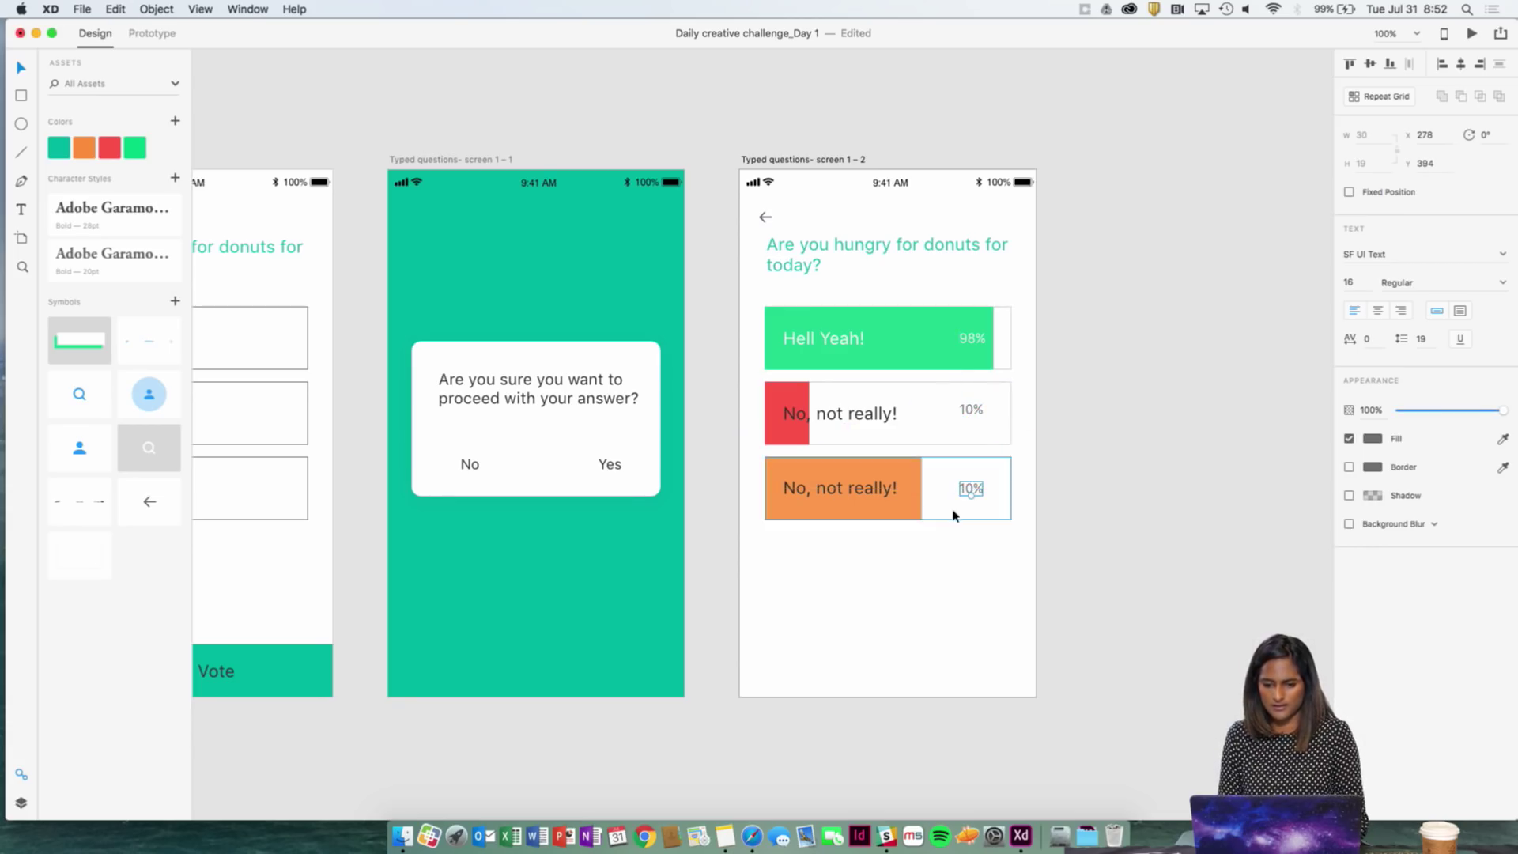
- Change the third answer's percentage label to 60%
{"action": "double_click", "coordinate": [973, 489]}
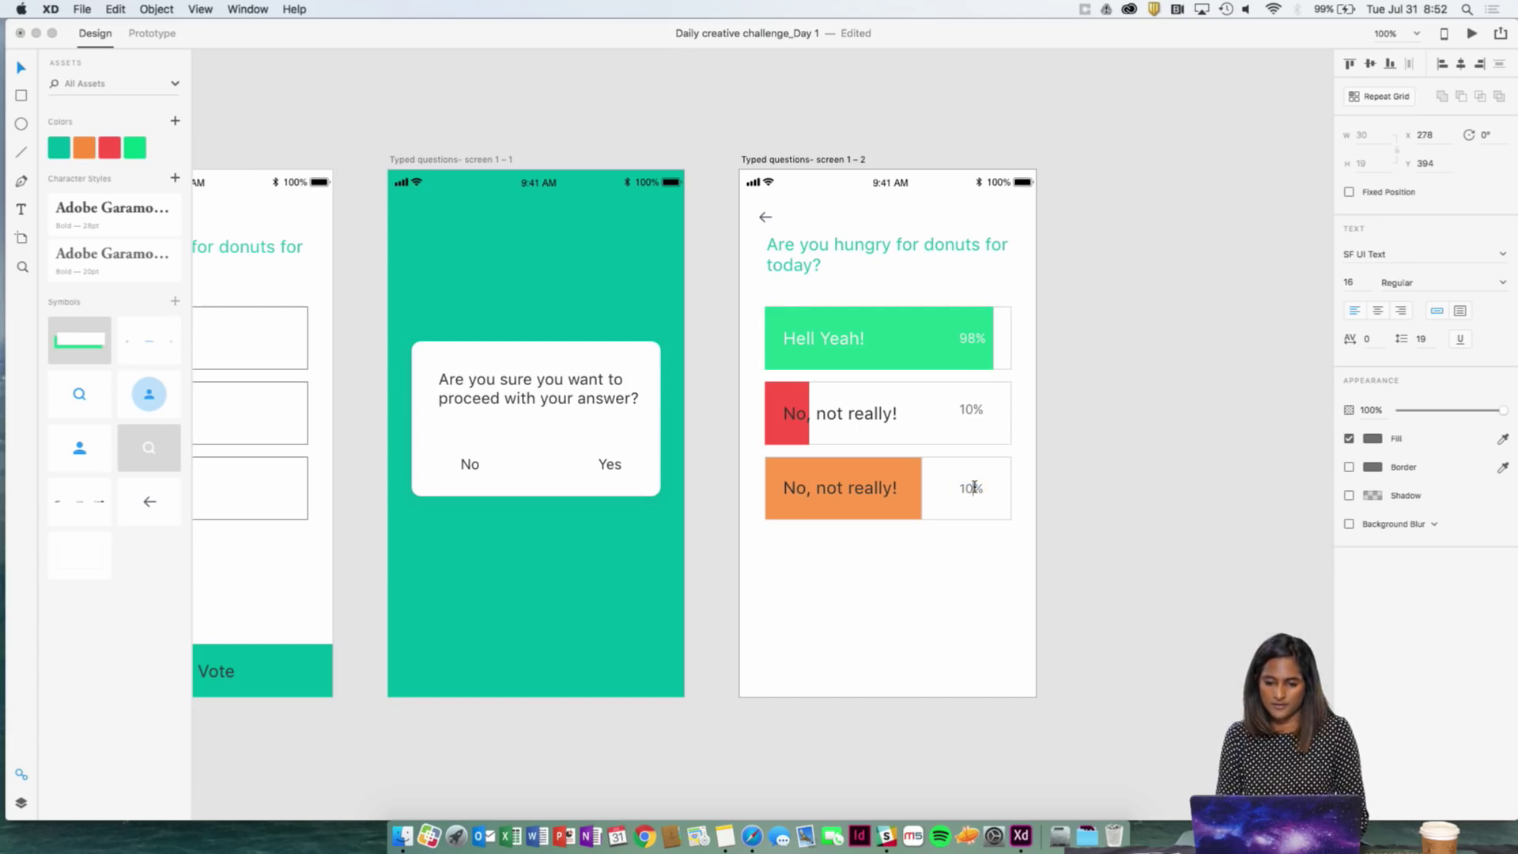
{"action": "key", "text": "BackSpace"}
{"action": "key", "text": "BackSpace"}
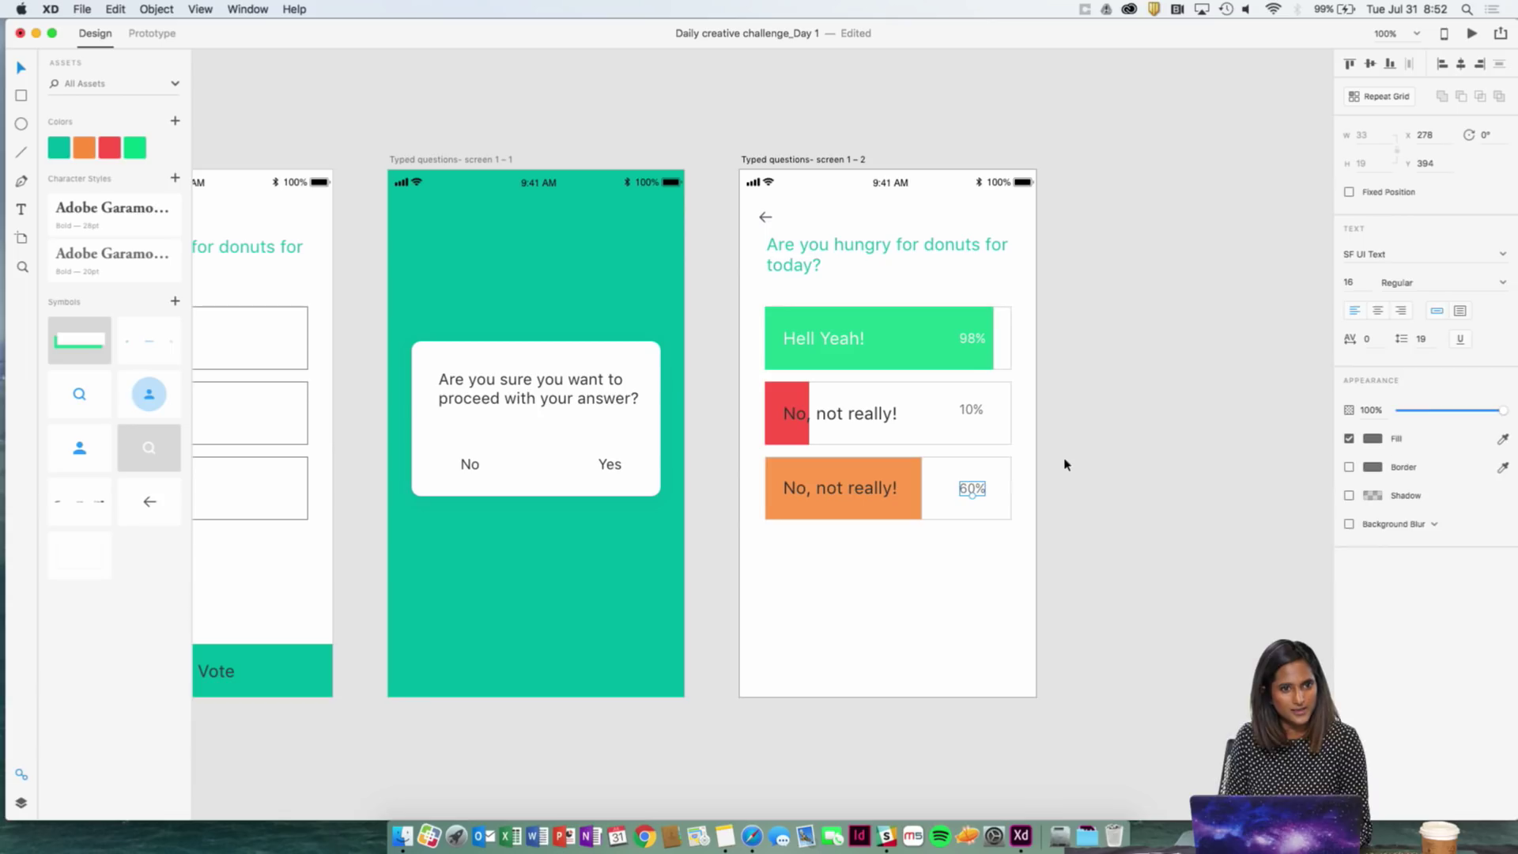
{"action": "left_click", "coordinate": [980, 488]}
{"action": "left_click", "coordinate": [1128, 467]}
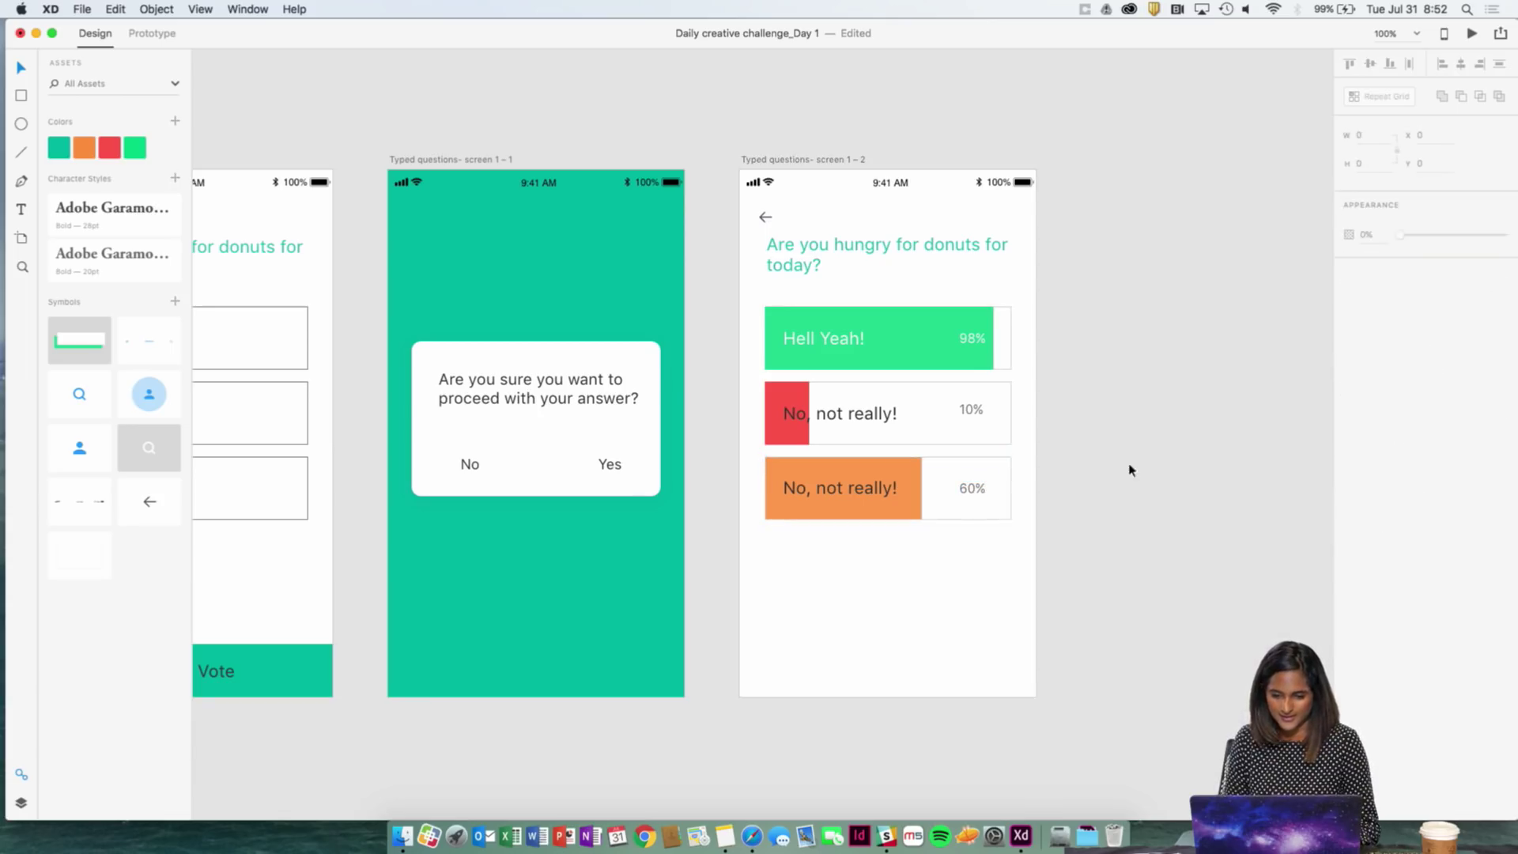
{"action": "left_click", "coordinate": [862, 484]}
{"action": "left_click", "coordinate": [845, 407], "text": "shift"}
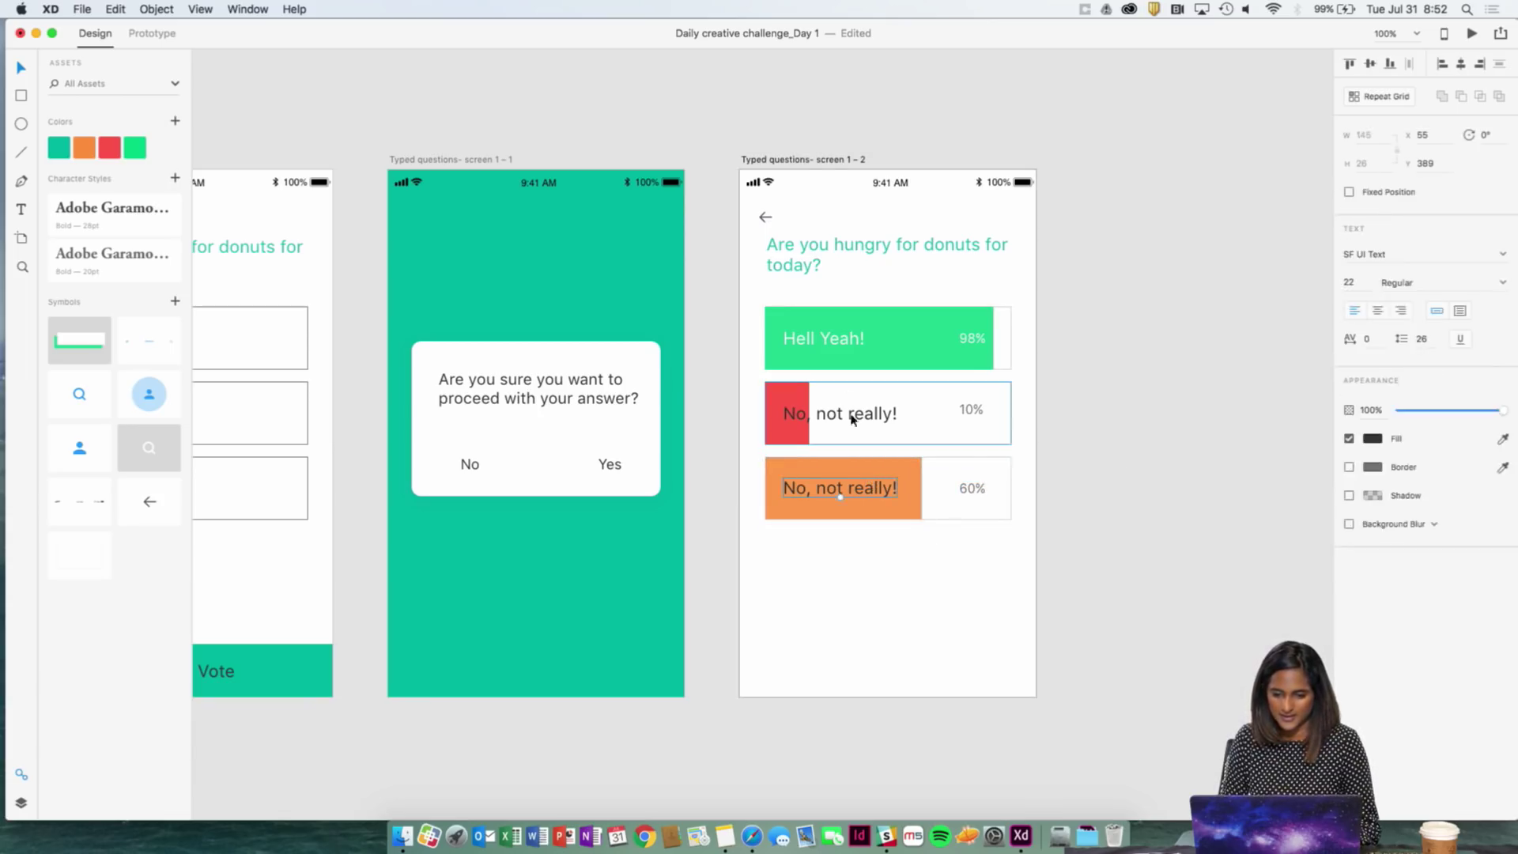
{"action": "left_click", "coordinate": [851, 340], "text": "shift"}
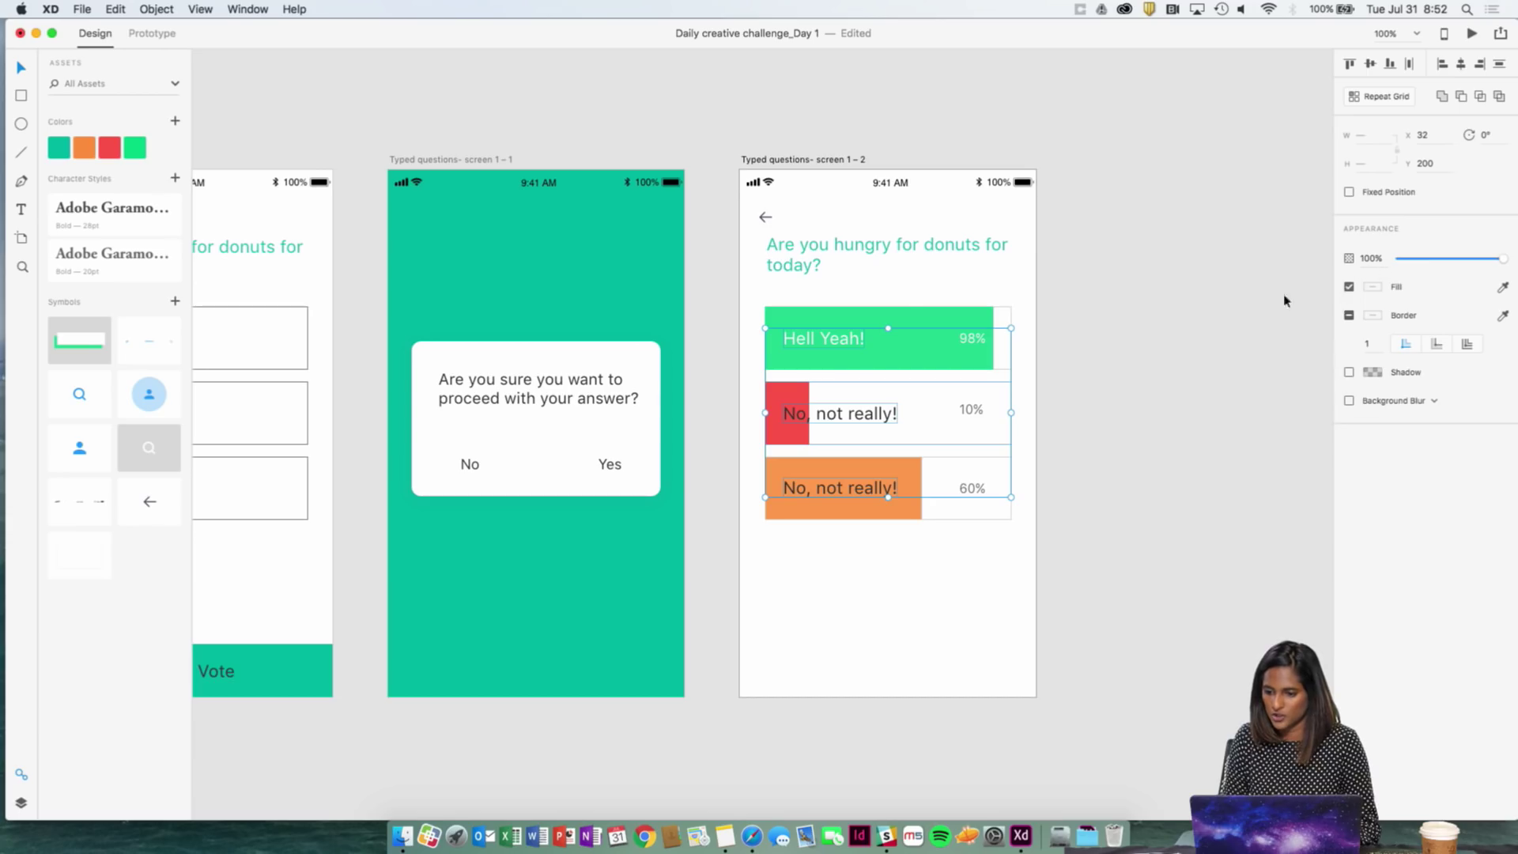
{"action": "left_click", "coordinate": [1072, 314]}
- Set the font size of the "No, not really!" text on the orange bar to 18
{"action": "left_click", "coordinate": [874, 486]}
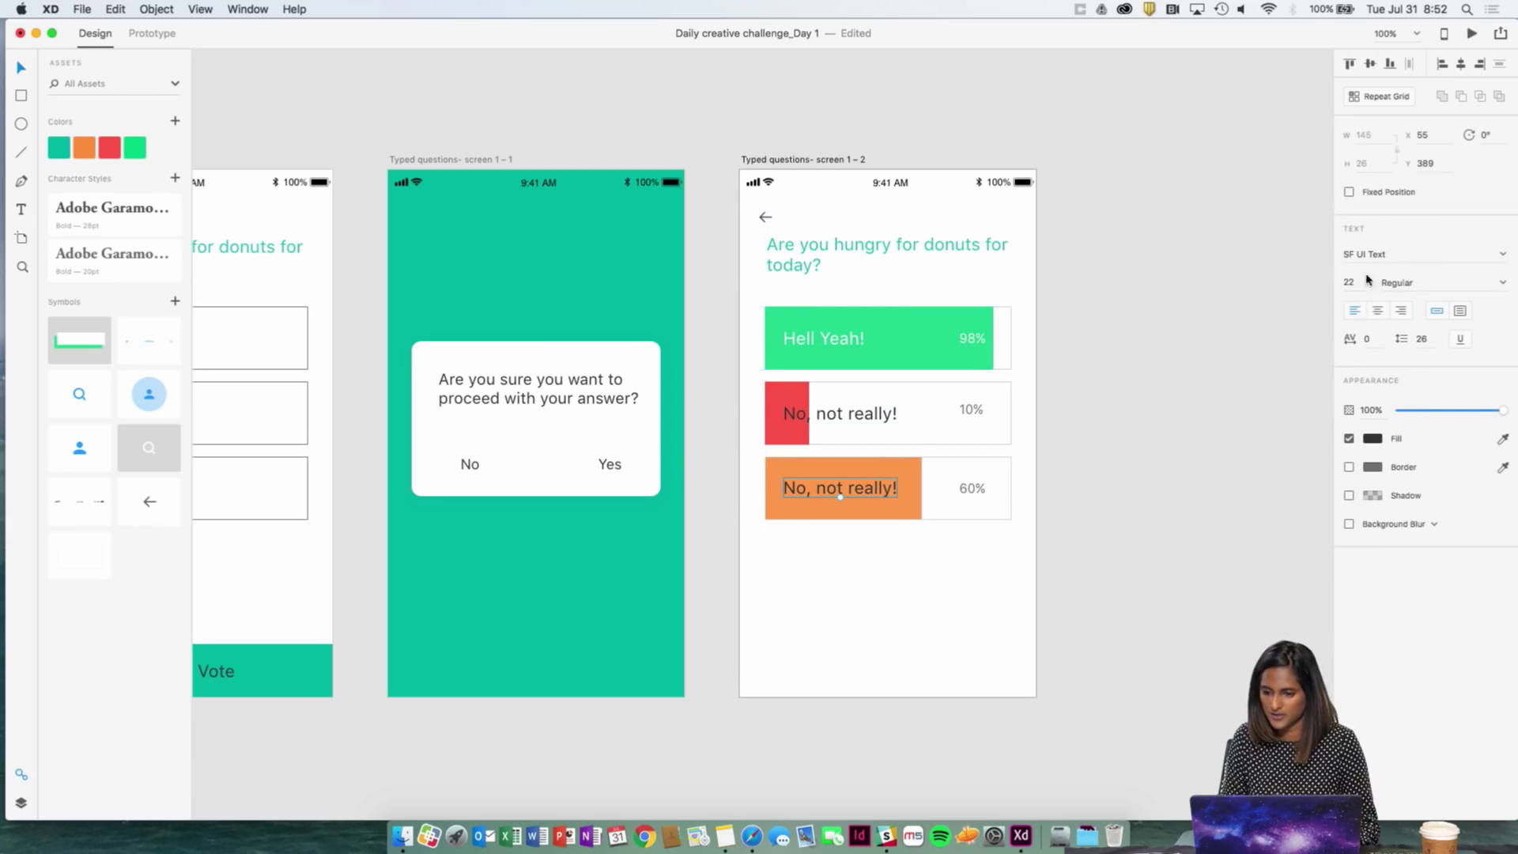
{"action": "left_click", "coordinate": [1368, 281]}
{"action": "type", "text": "18"}
{"action": "key", "text": "Return"}
{"action": "left_click", "coordinate": [1077, 389]}
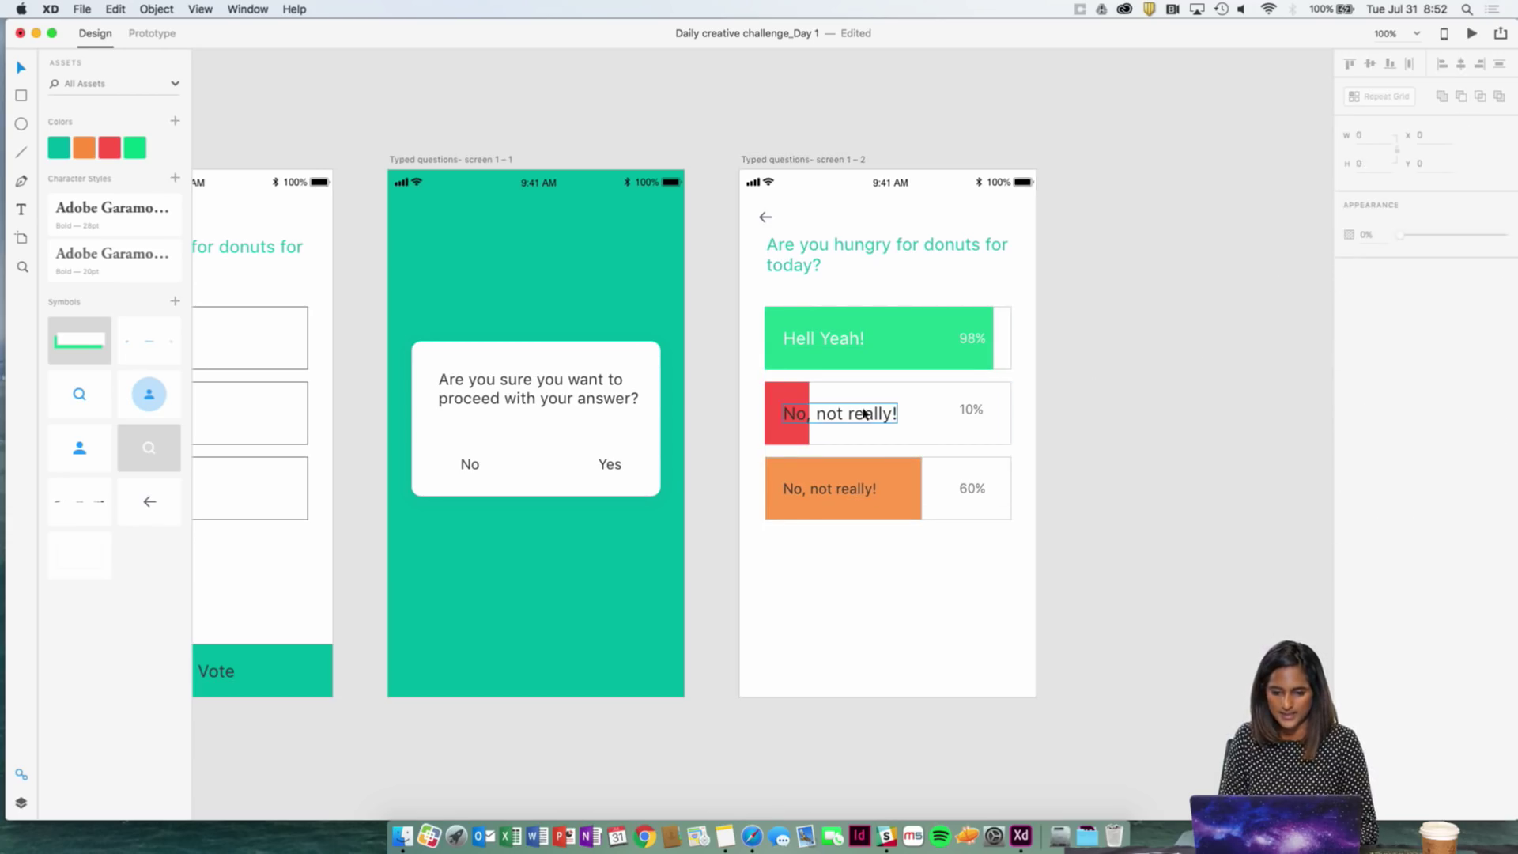
- Set the font size of the results screen's first two answers, "Hell Yeah!" and "No, not really!", to 18
{"action": "left_click", "coordinate": [866, 412]}
{"action": "left_click", "coordinate": [832, 342], "text": "shift"}
{"action": "left_click", "coordinate": [832, 342], "text": "shift"}
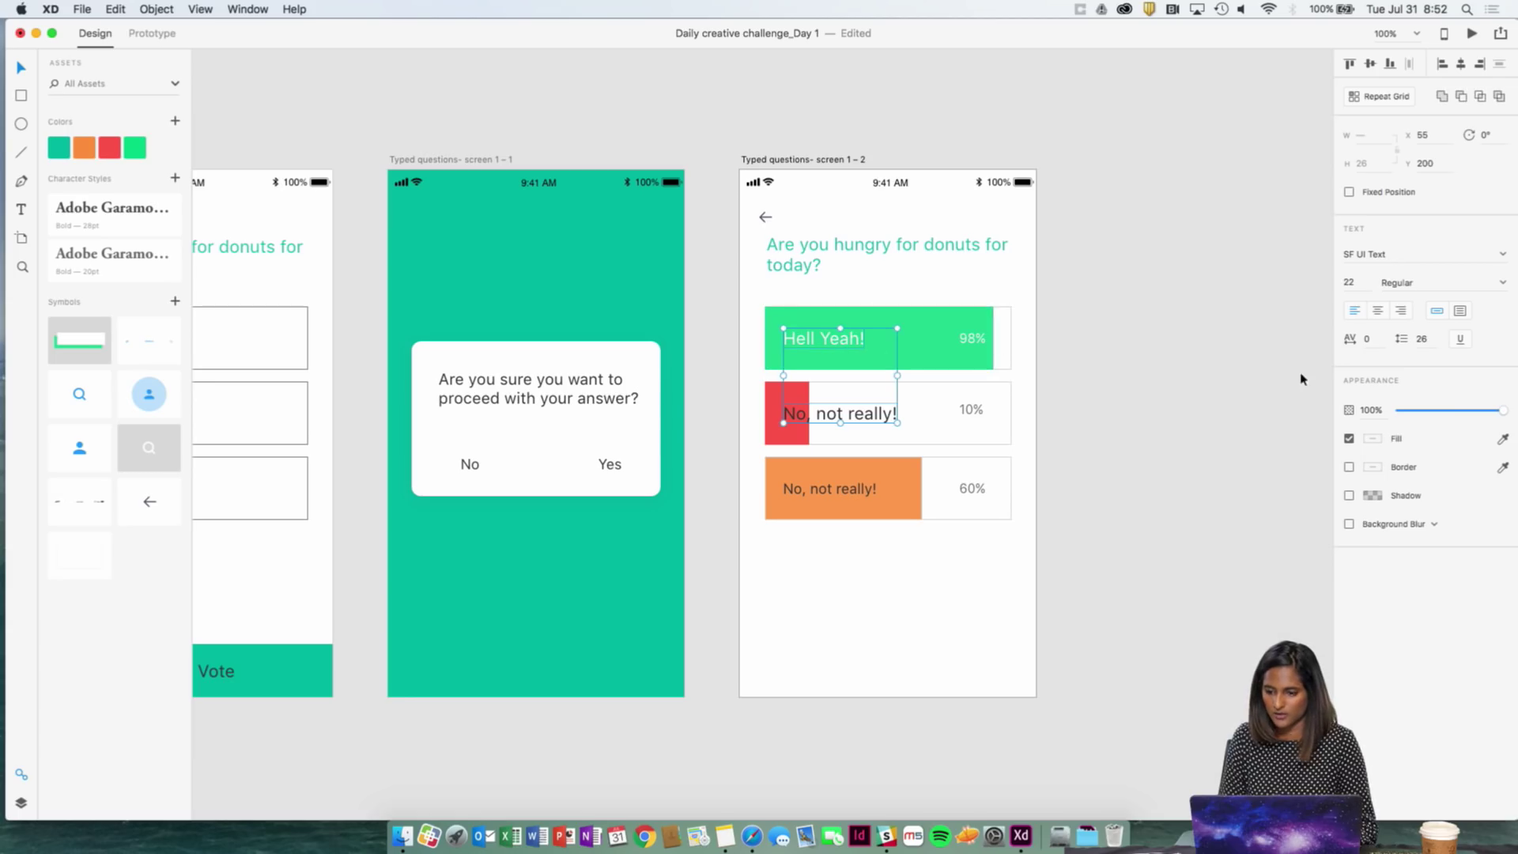
{"action": "left_click", "coordinate": [1350, 283]}
{"action": "type", "text": "18"}
{"action": "key", "text": "Return"}
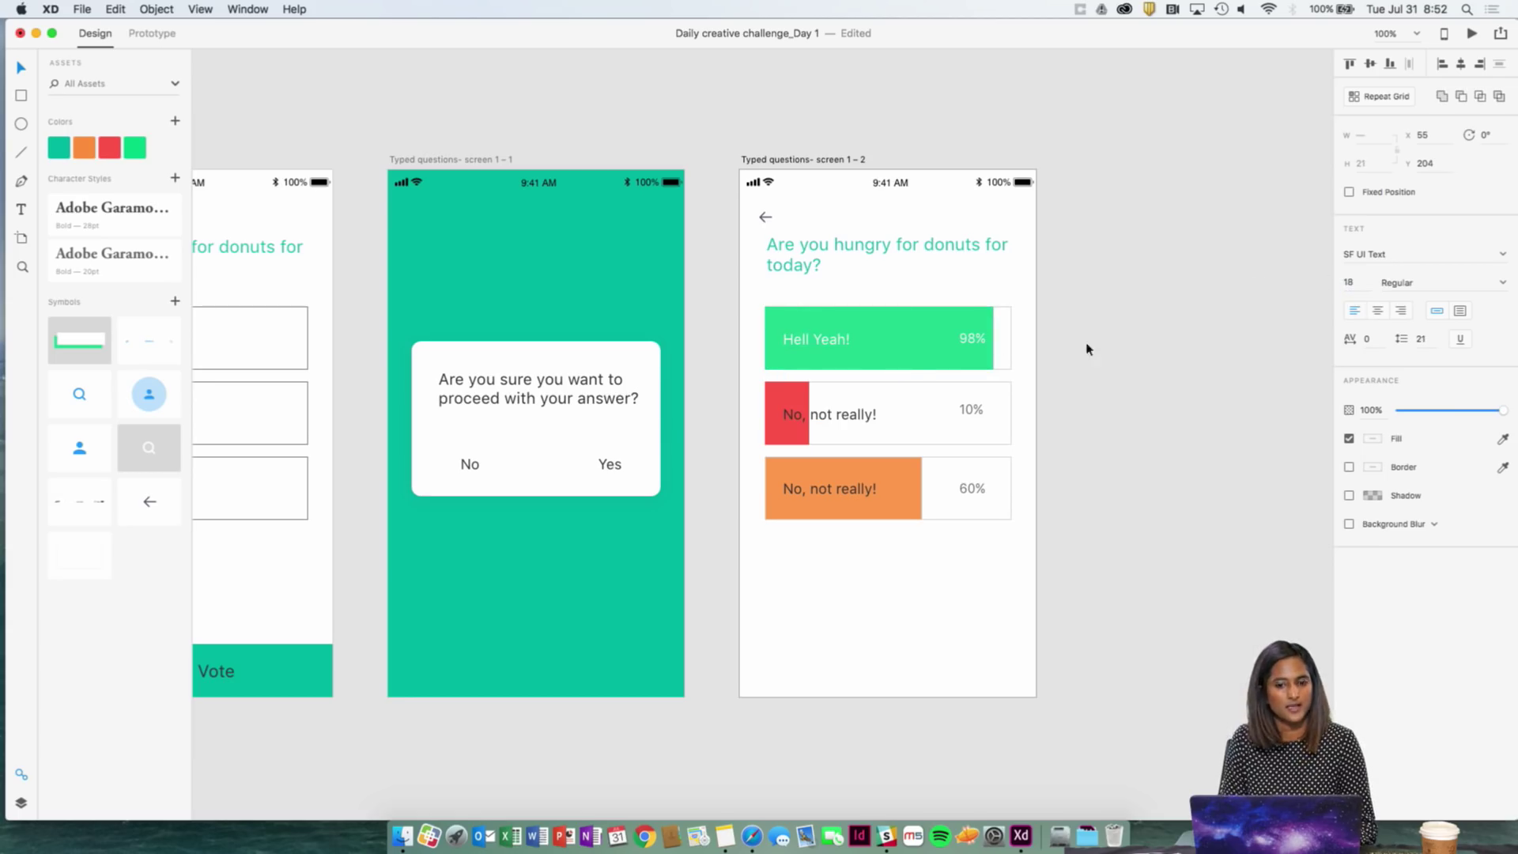
- Change the answer text on the orange bar to "Maybe, I don't know"
{"action": "scroll", "coordinate": [1115, 377], "scroll_direction": "up", "scroll_amount": 2}
{"action": "left_click", "coordinate": [870, 569]}
{"action": "double_click", "coordinate": [869, 569]}
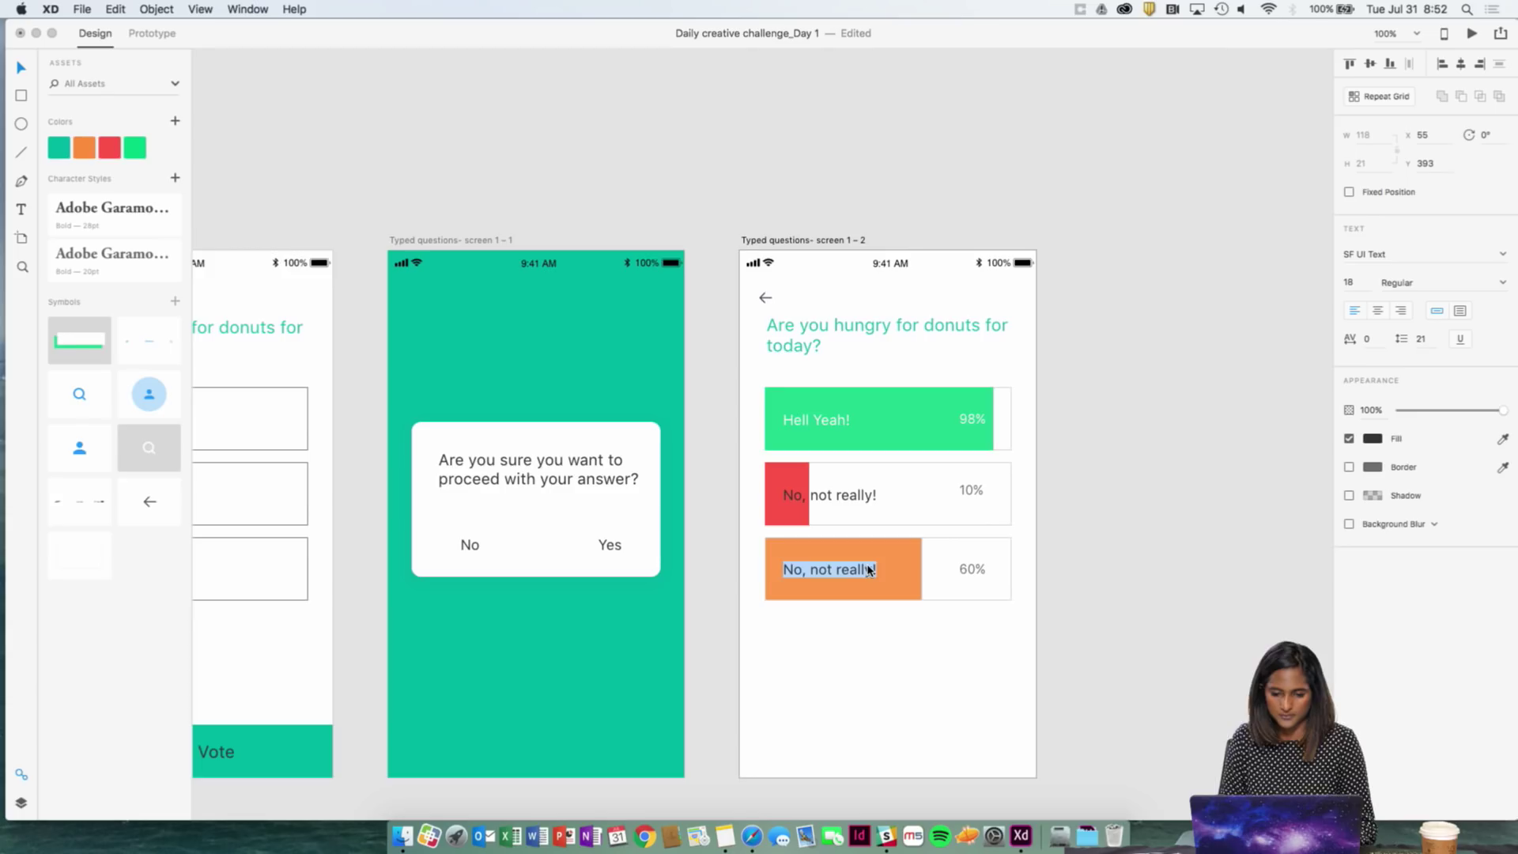
{"action": "type", "text": "Maybe"}
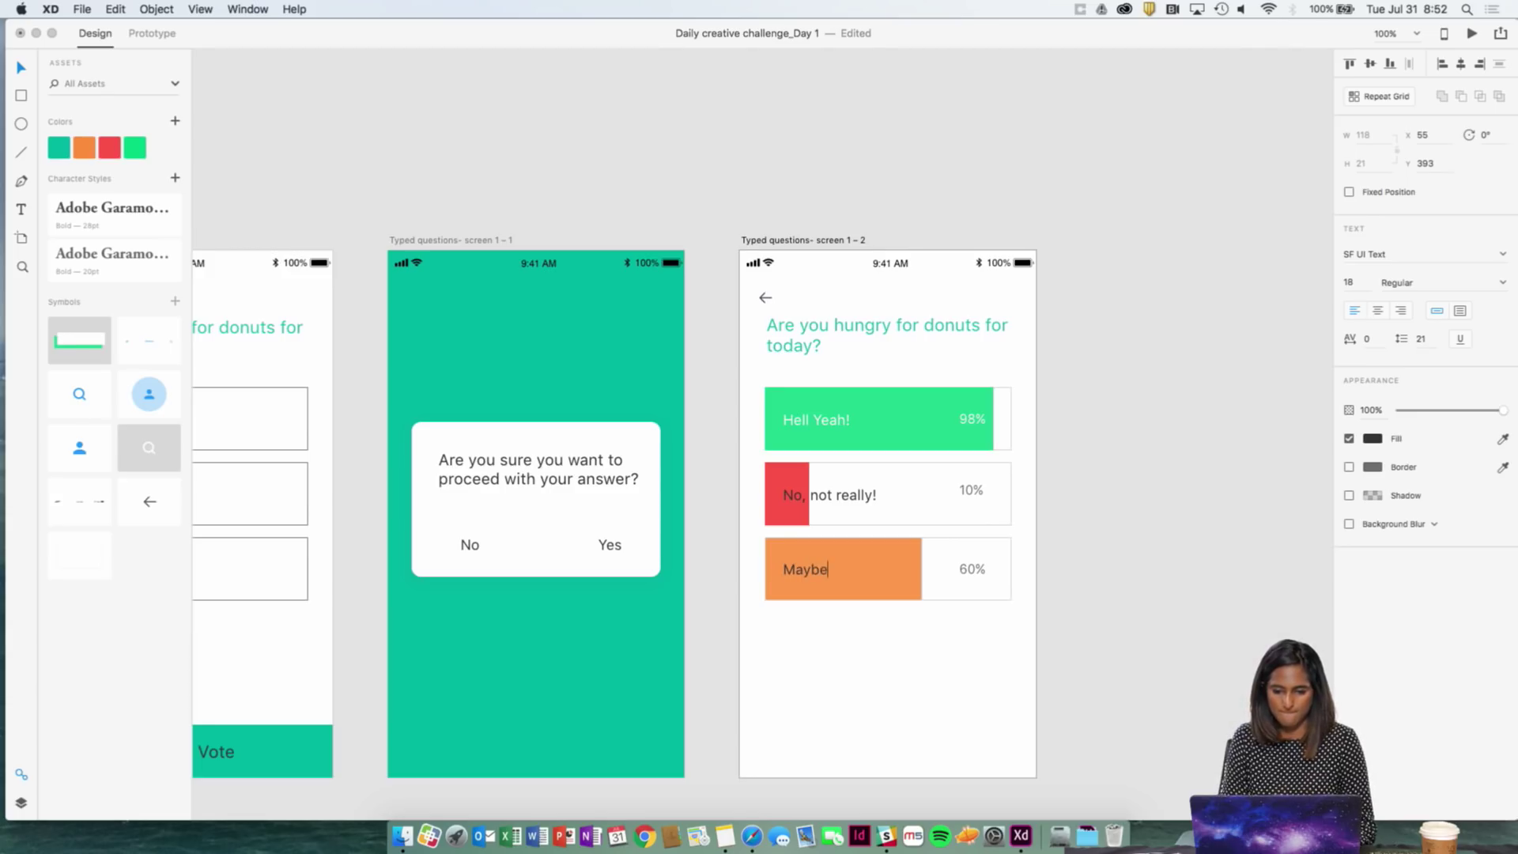
{"action": "key", "text": "Escape"}
{"action": "key", "text": "Return"}
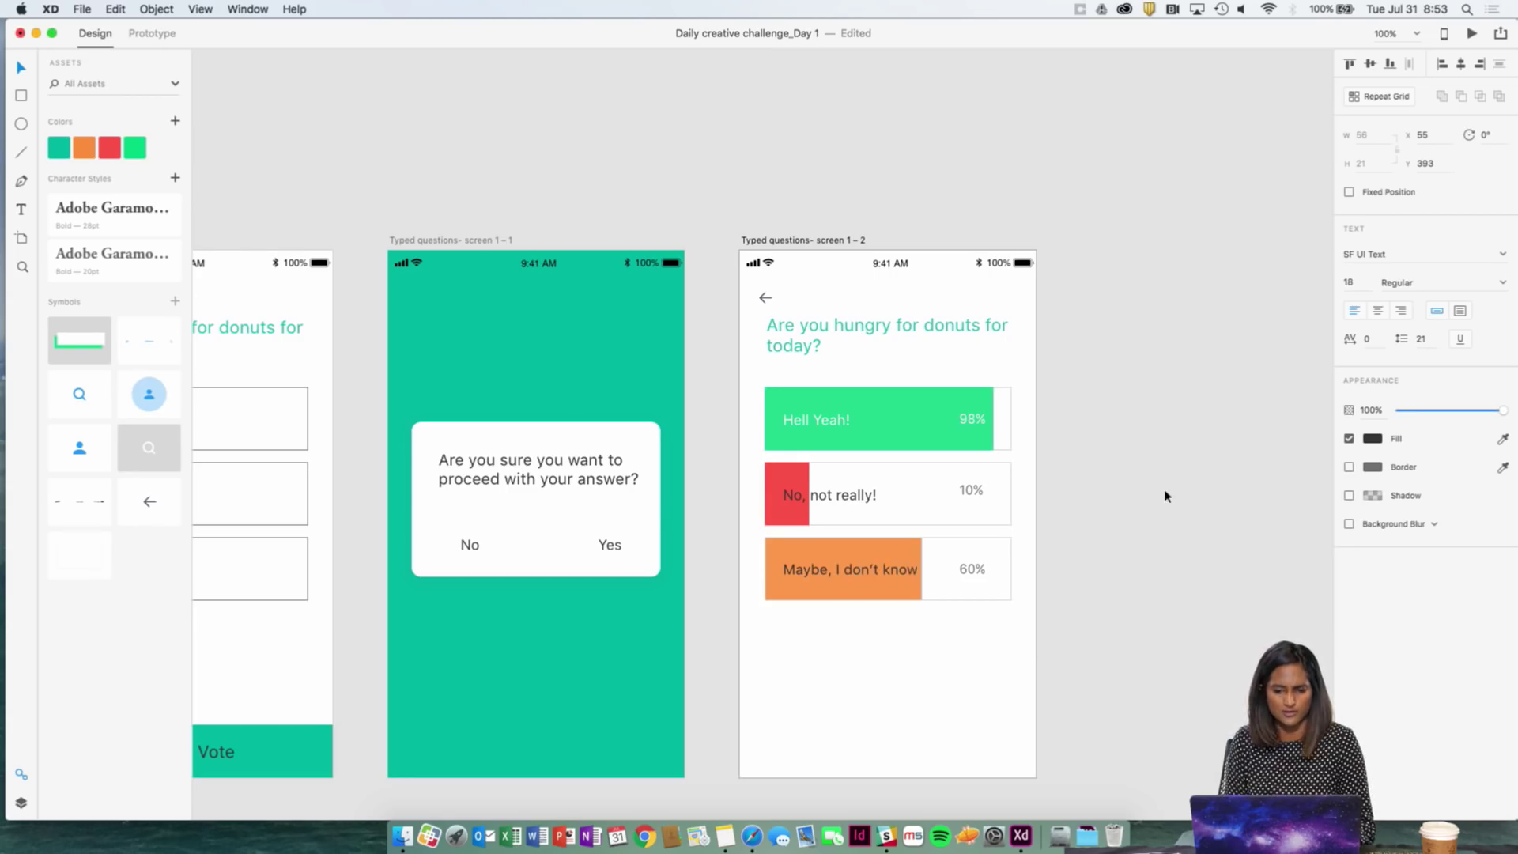
{"action": "key", "text": "Escape"}
{"action": "left_click_drag", "start_coordinate": [869, 567], "coordinate": [871, 569]}
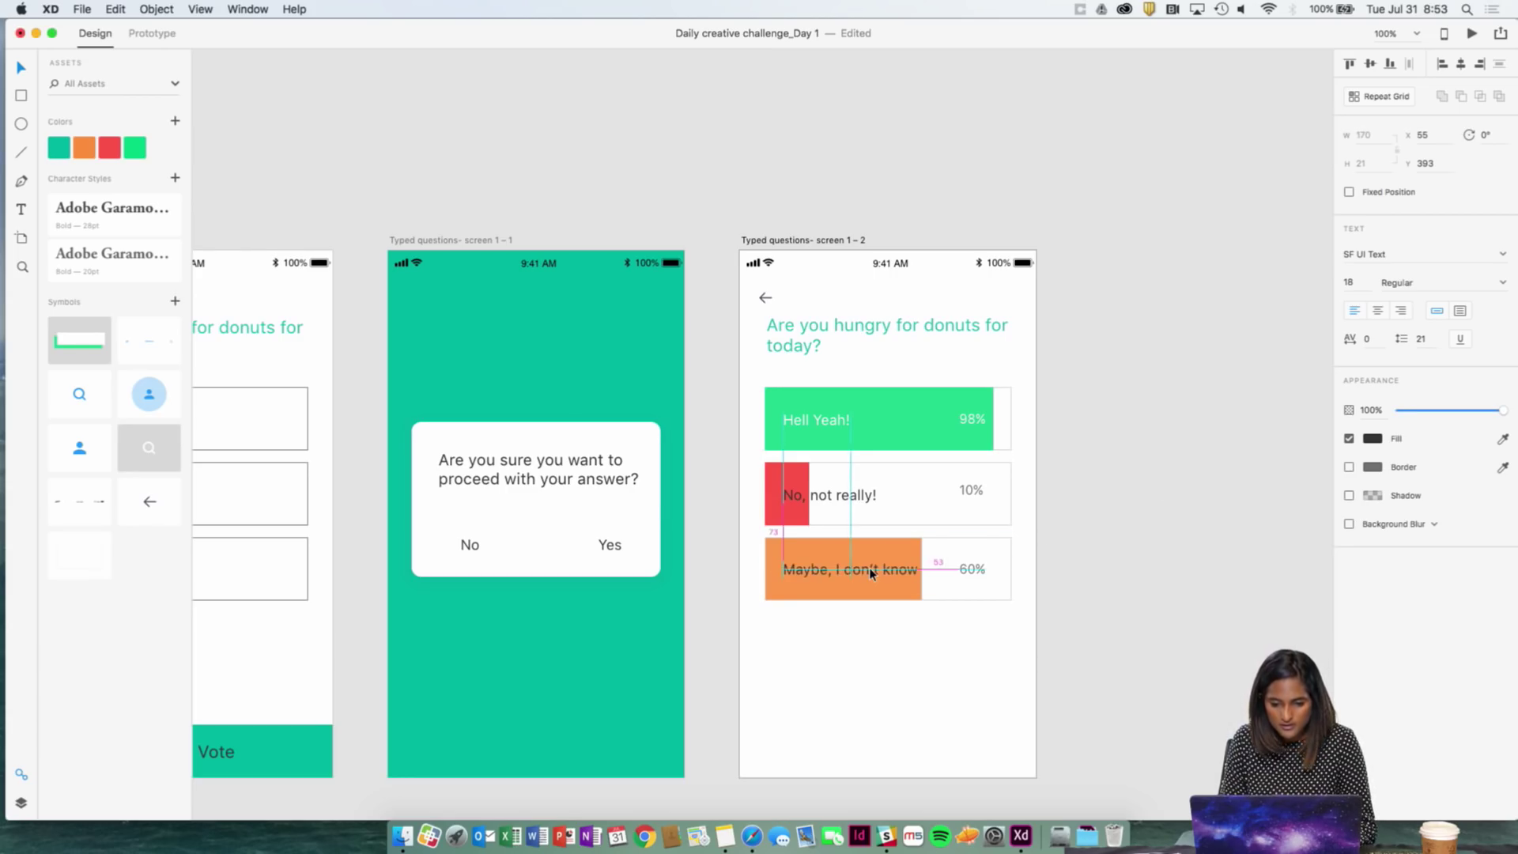
- Extend the third answer on the first question screen to read "Maybe, I don't know"
{"action": "scroll", "coordinate": [870, 569], "scroll_direction": "left", "scroll_amount": 5}
{"action": "scroll", "coordinate": [870, 569], "scroll_direction": "down", "scroll_amount": 2}
{"action": "left_click", "coordinate": [464, 471]}
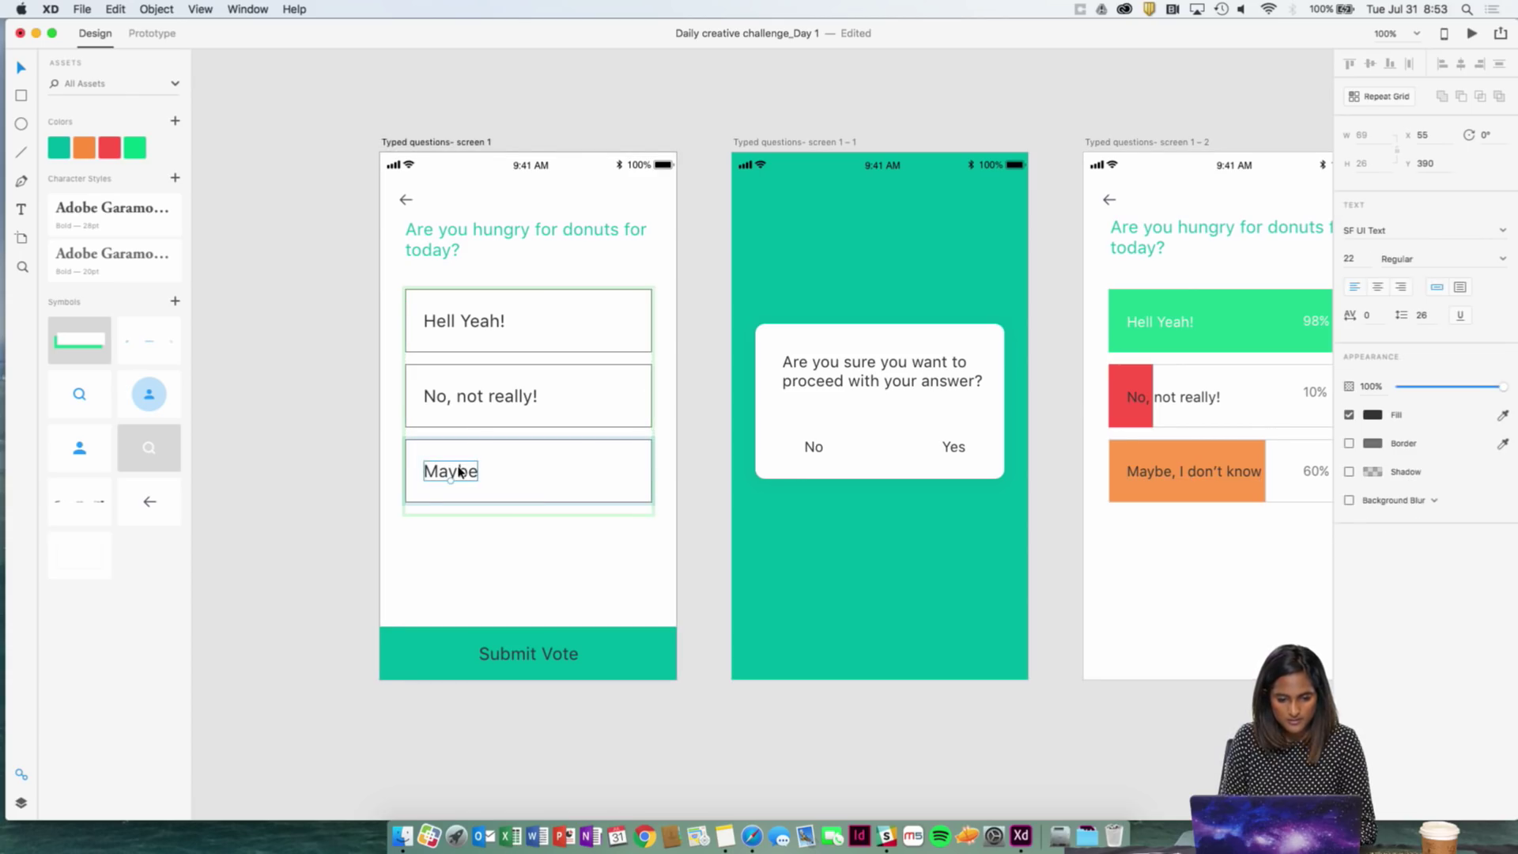
{"action": "double_click", "coordinate": [459, 470]}
{"action": "key", "text": "Right"}
{"action": "type", "text": ","}
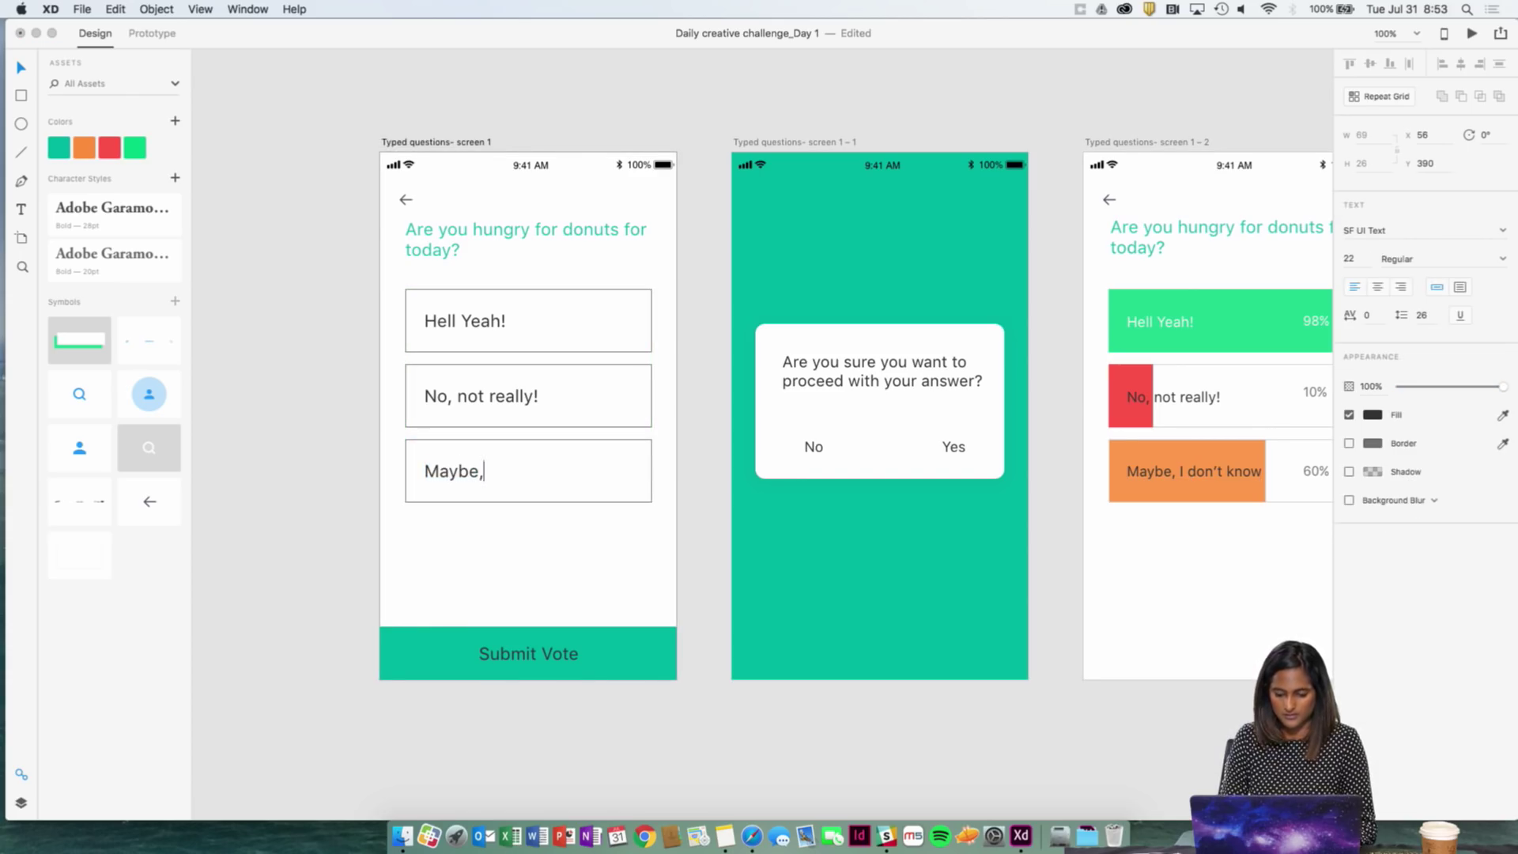
{"action": "type", "text": " I don't k"}
{"action": "key", "text": "BackSpace"}
{"action": "key", "text": "BackSpace"}
{"action": "key", "text": "BackSpace"}
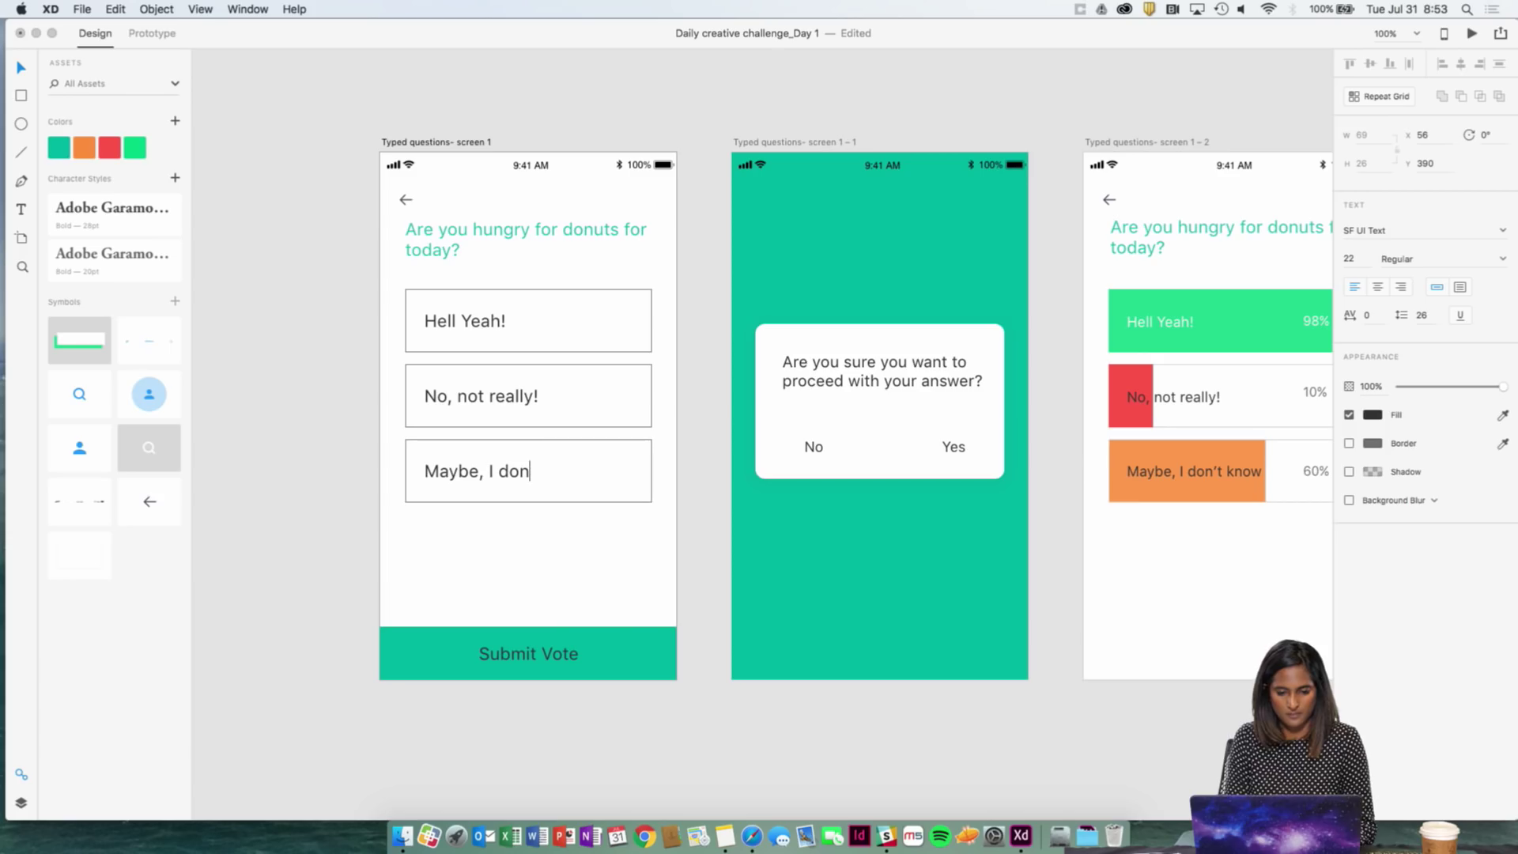
{"action": "type", "text": "'t know"}
{"action": "key", "text": "Escape"}
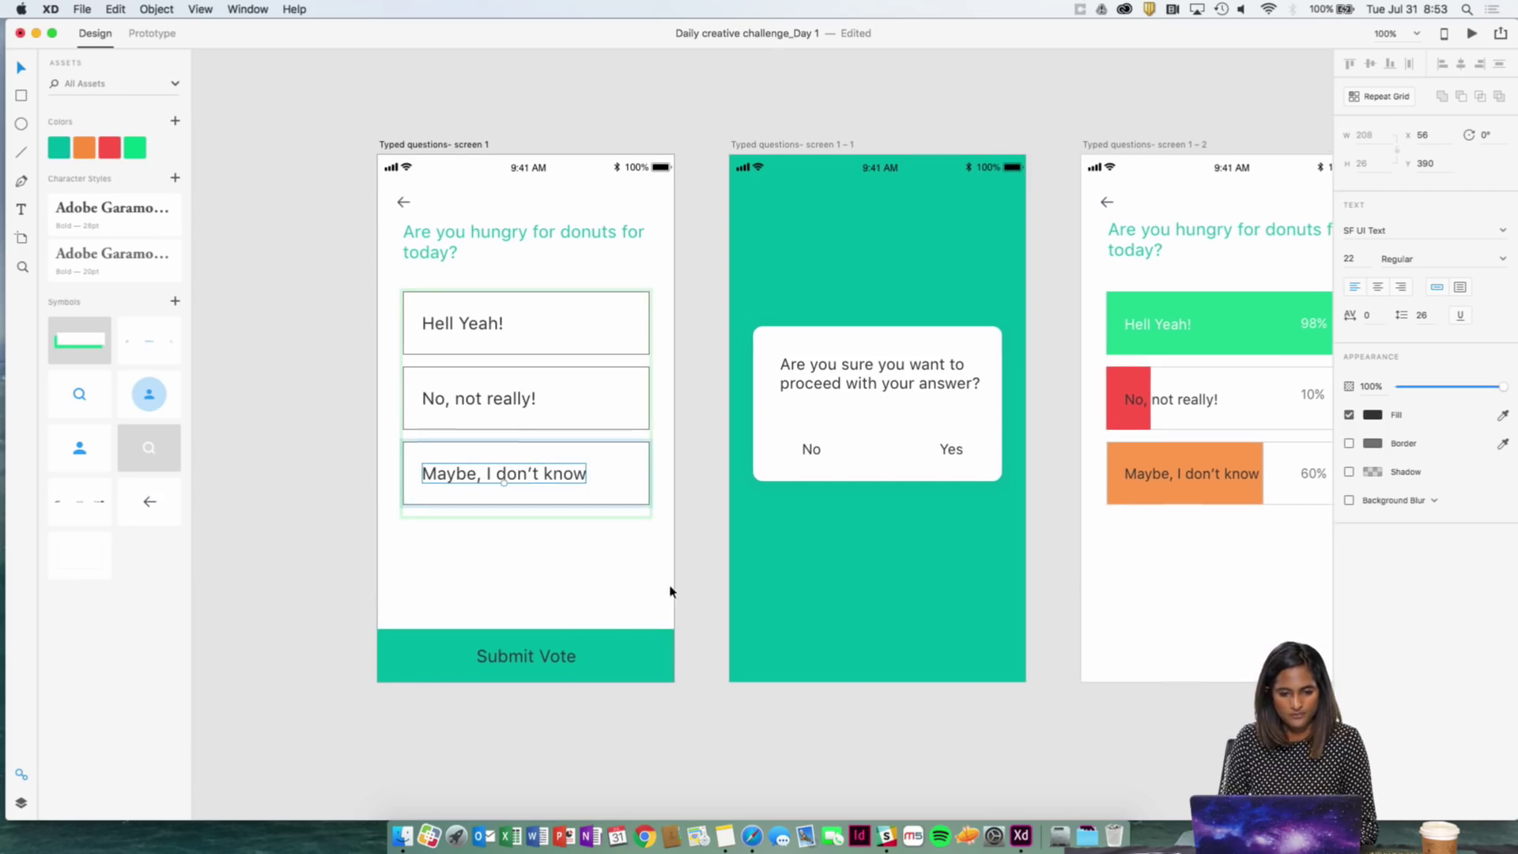
- Apply the bold 28 pt Adobe Garamond character style to the question on the first screen
{"action": "scroll", "coordinate": [671, 593], "scroll_direction": "up", "scroll_amount": 2}
{"action": "scroll", "coordinate": [671, 593], "scroll_direction": "right", "scroll_amount": 1}
{"action": "left_click", "coordinate": [474, 277]}
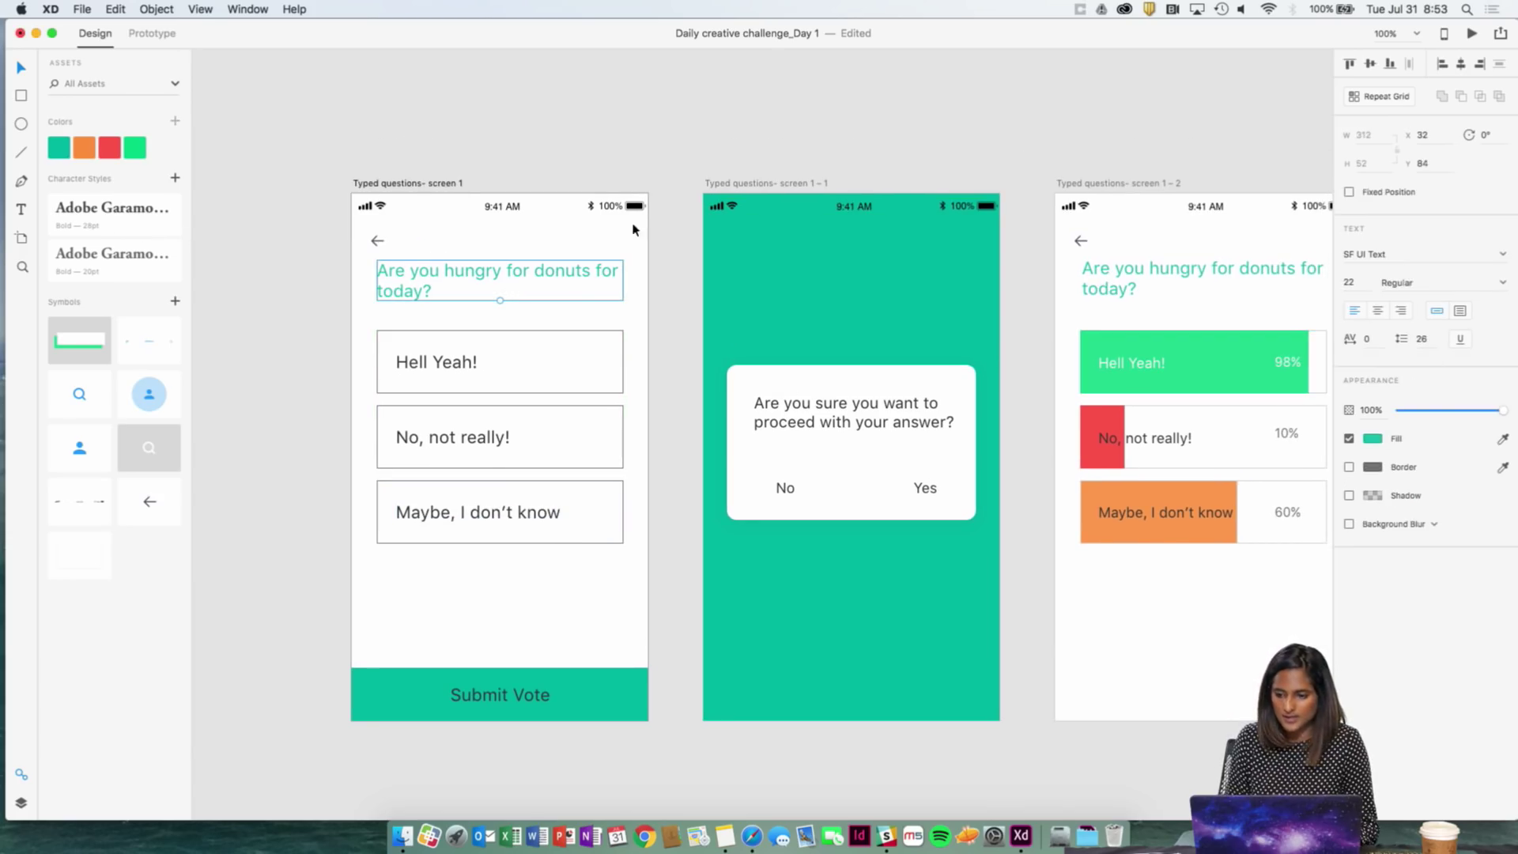
{"action": "left_click", "coordinate": [162, 218]}
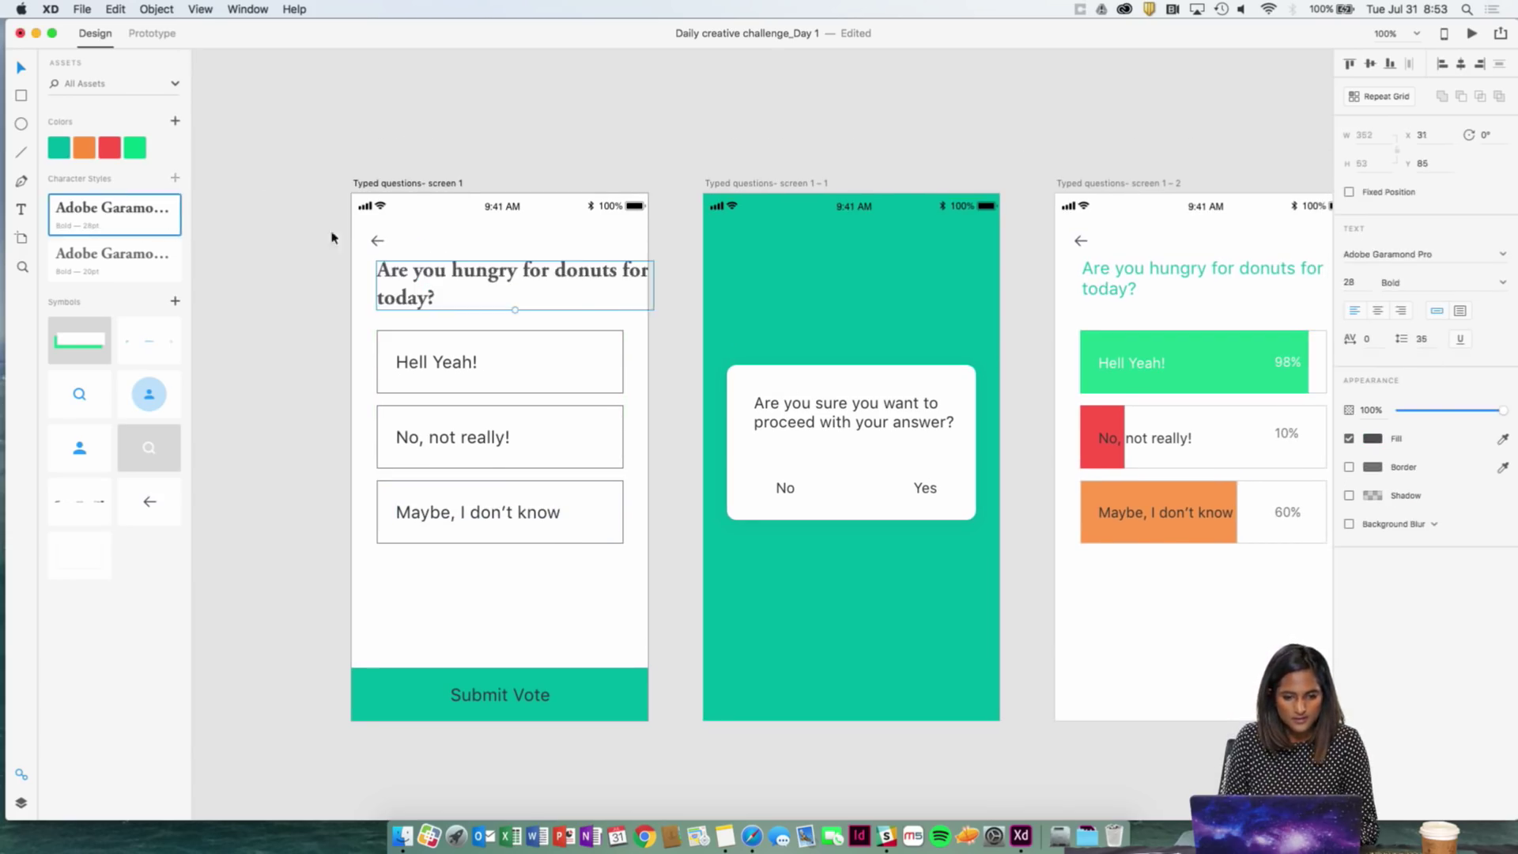
- Rebreak the first screen's question so that "for" starts the second line, before "today?"
{"action": "double_click", "coordinate": [626, 275]}
{"action": "left_click", "coordinate": [625, 274]}
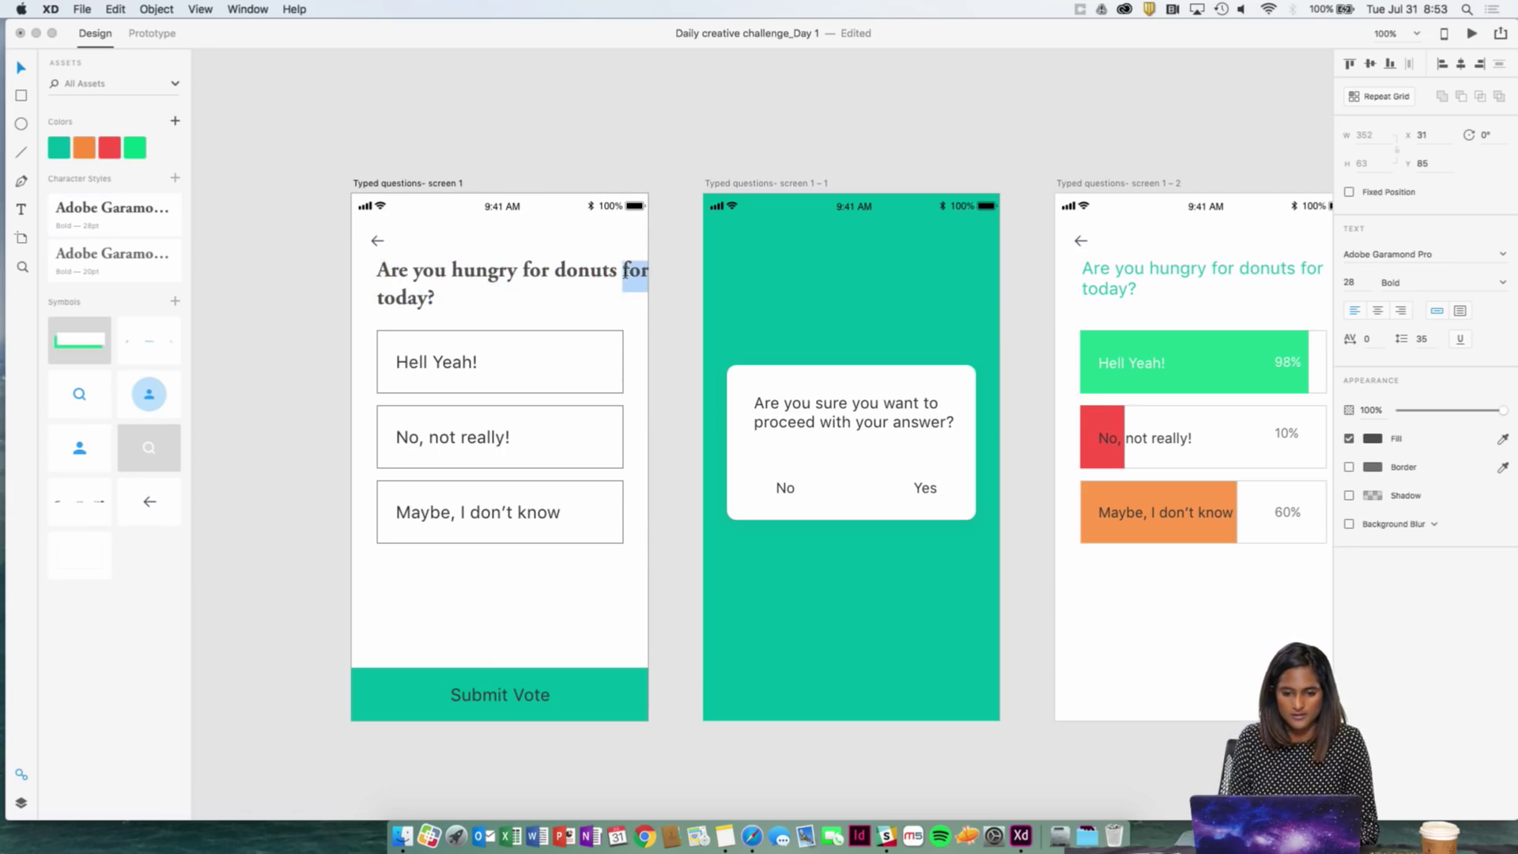
{"action": "key", "text": "Return"}
{"action": "key", "text": "BackSpace"}
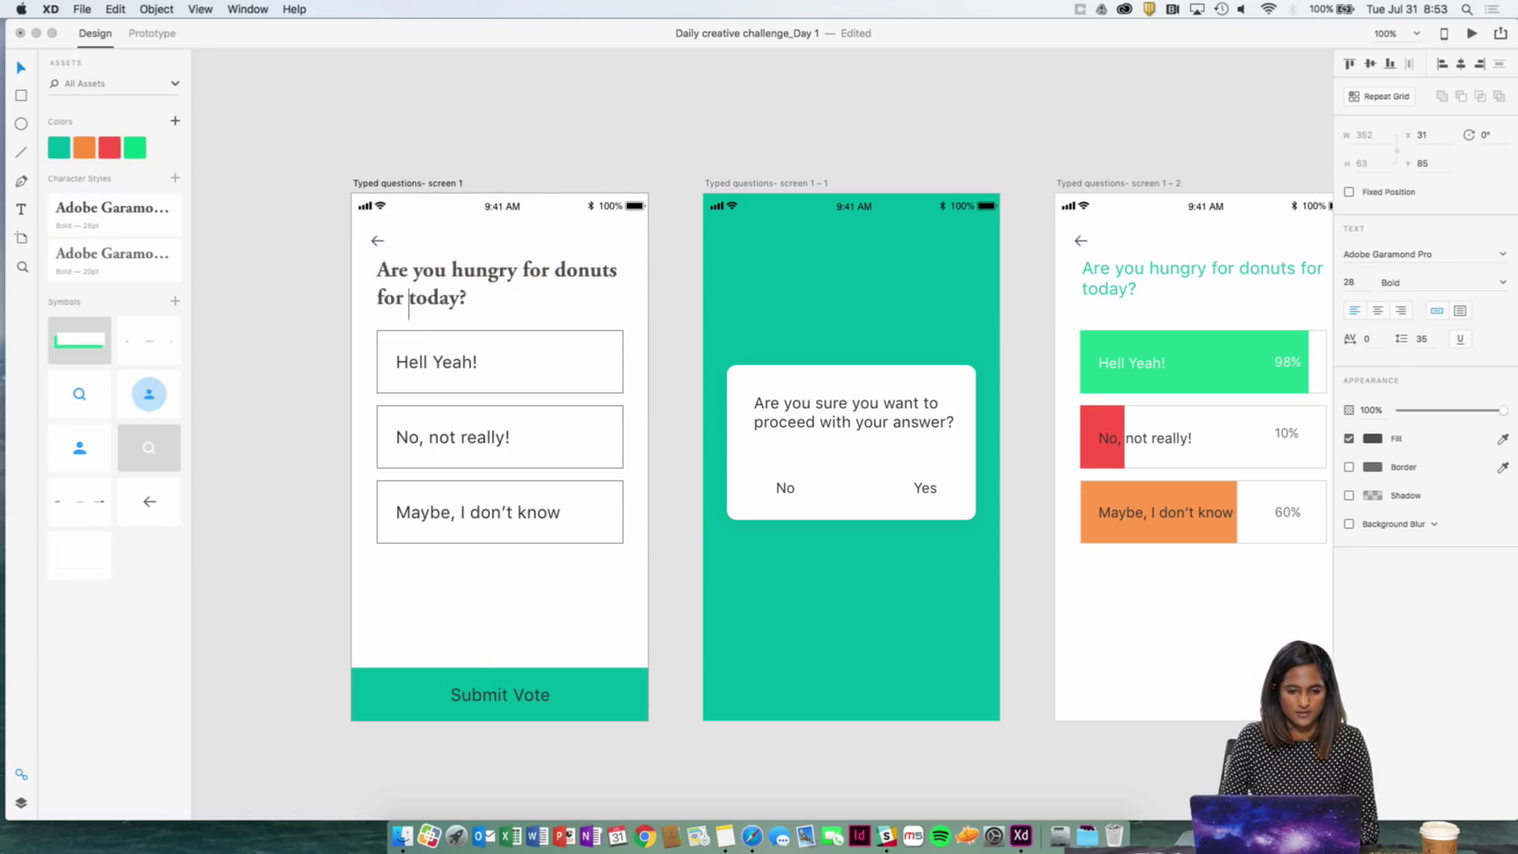
{"action": "key", "text": "Escape"}
- Replace the green question text on the results screen with a copy of the first screen's Garamond question heading
{"action": "scroll", "coordinate": [496, 281], "scroll_direction": "right", "scroll_amount": 3}
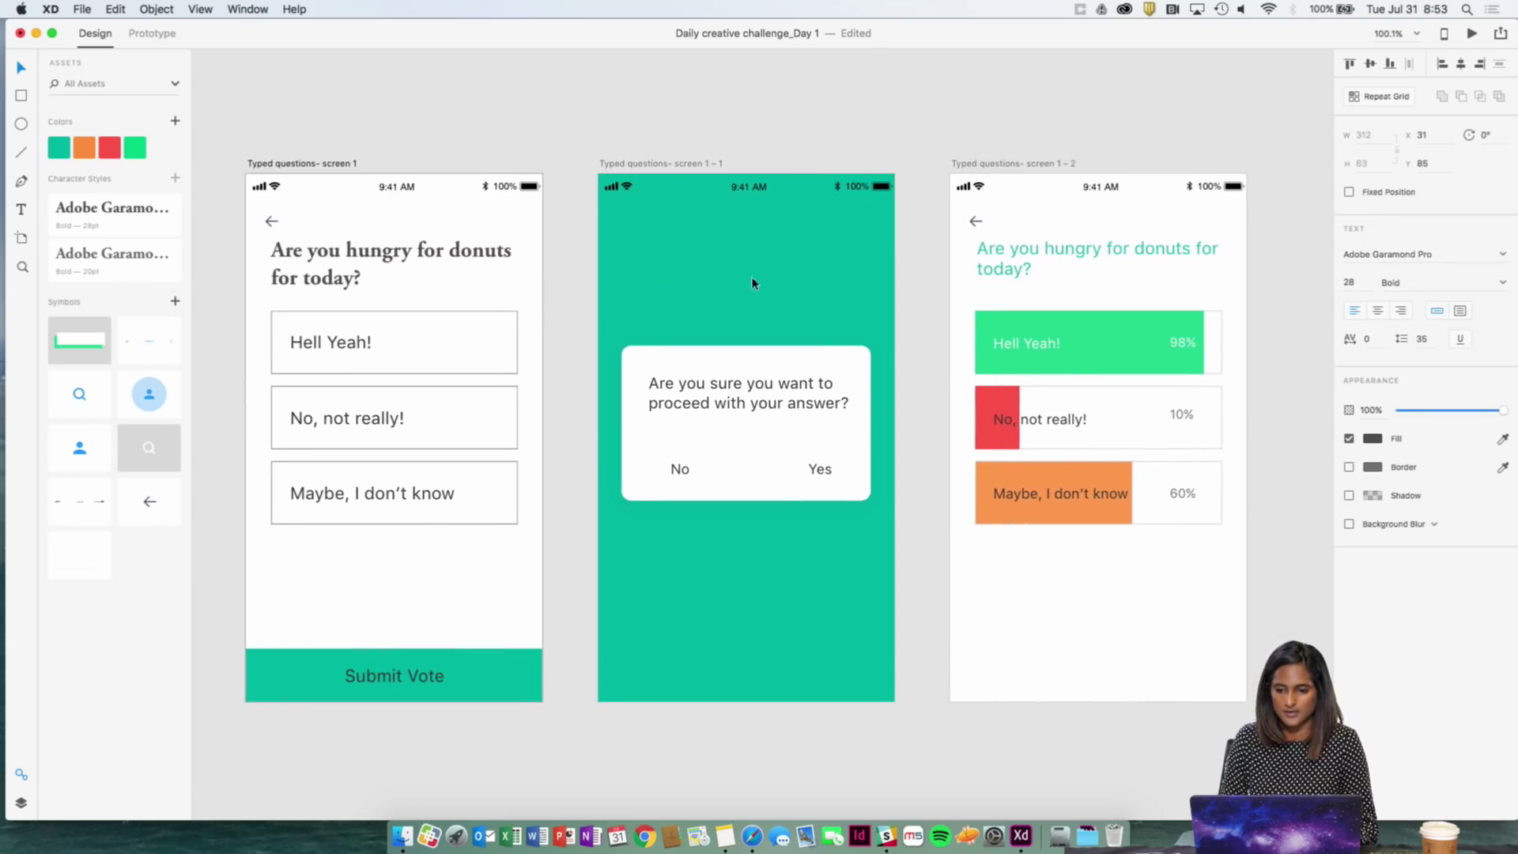
{"action": "left_click", "coordinate": [978, 280]}
{"action": "key", "text": "BackSpace"}
{"action": "key", "text": "super+v"}
{"action": "key", "text": "Escape"}
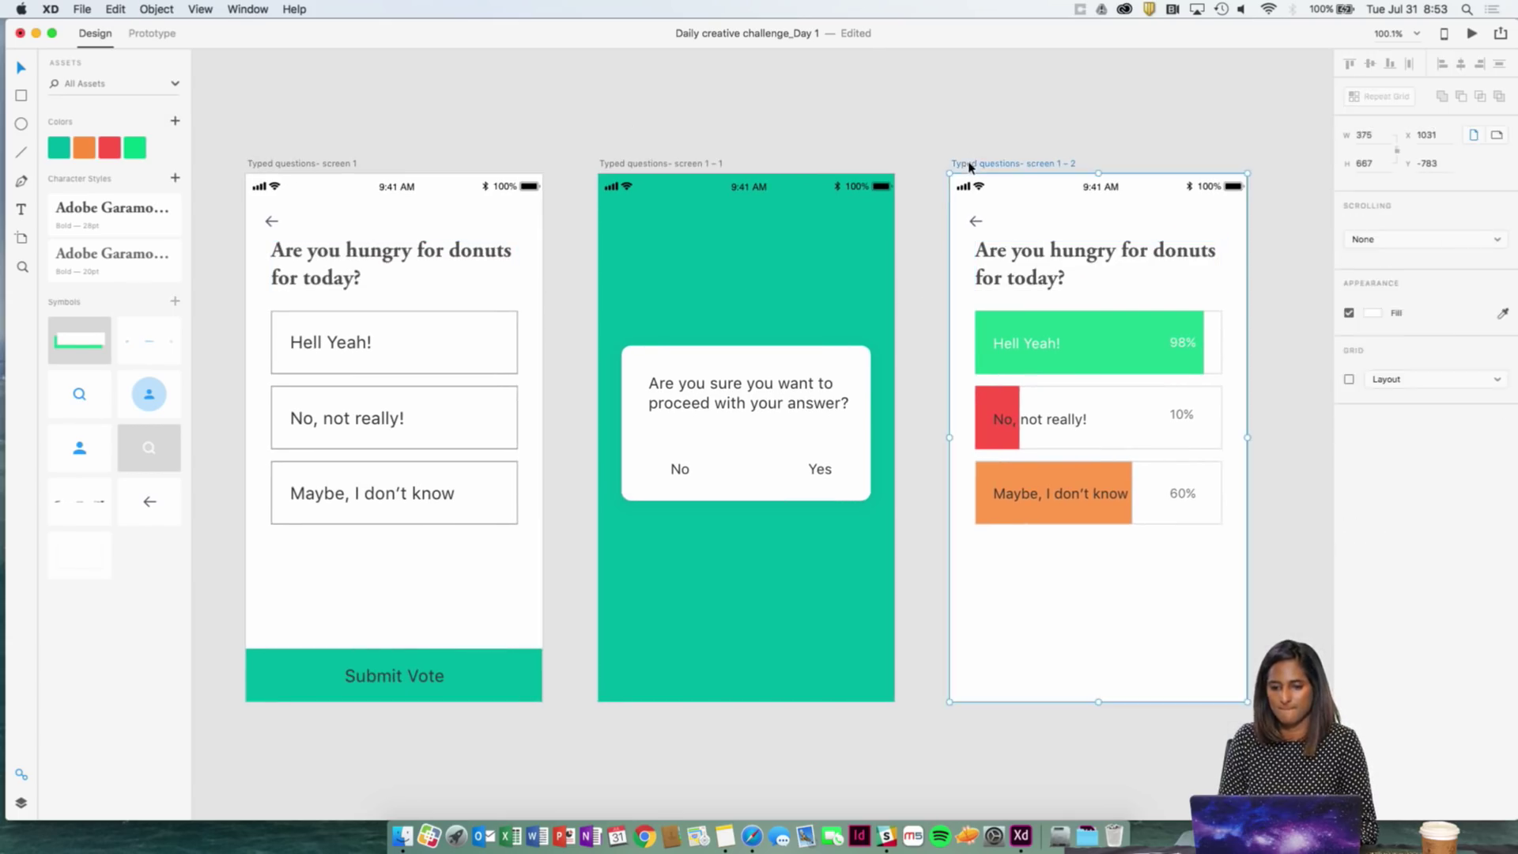
- Change the fill of the results screen's 98% bar to a slightly darker green
{"action": "scroll", "coordinate": [823, 475], "scroll_direction": "down", "scroll_amount": 3}
{"action": "scroll", "coordinate": [823, 475], "scroll_direction": "left", "scroll_amount": 2}
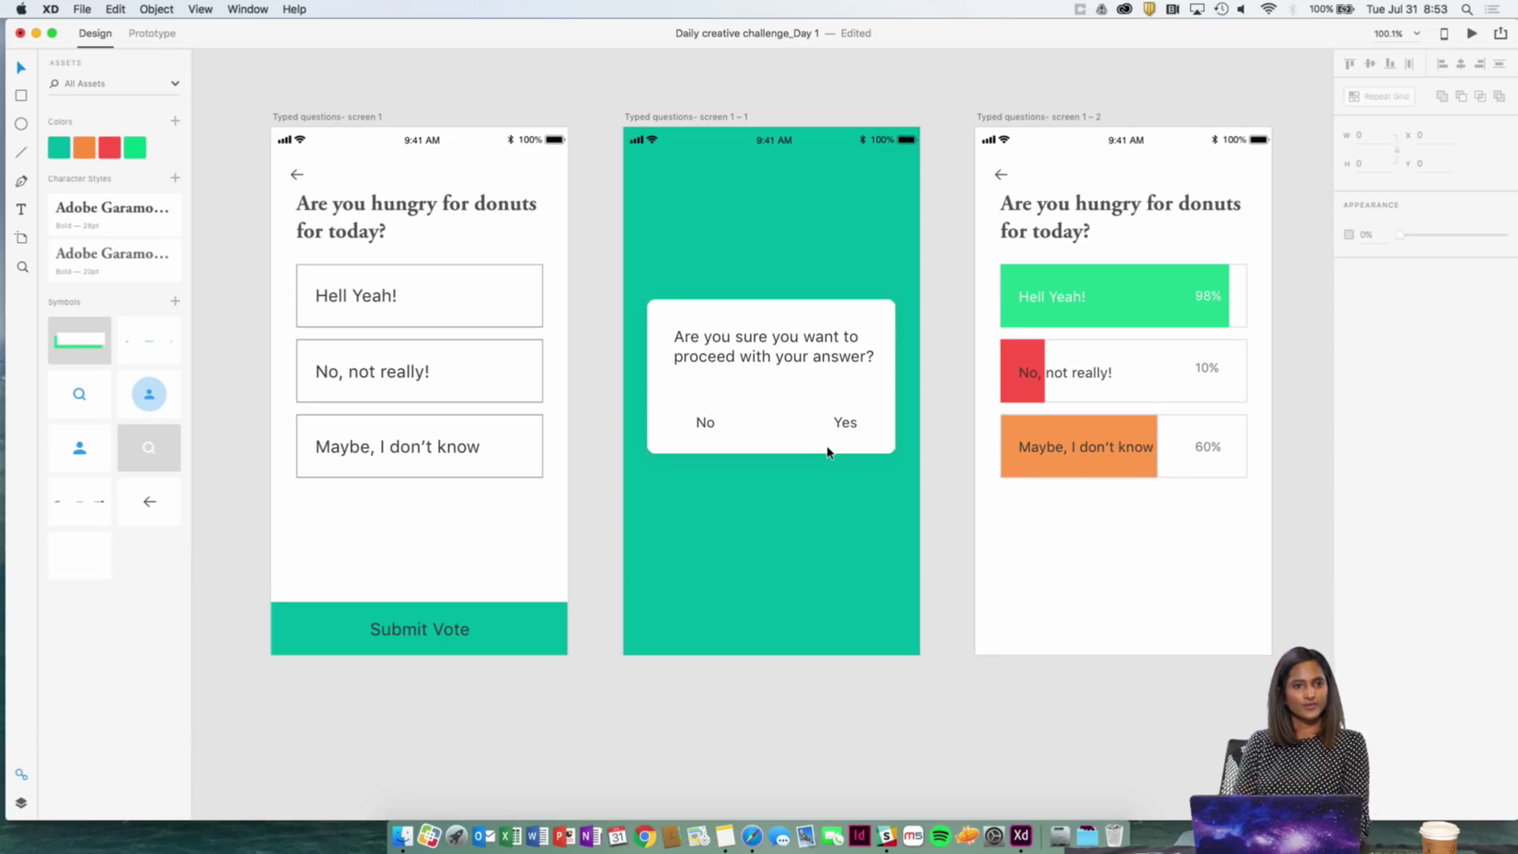
{"action": "scroll", "coordinate": [831, 475], "scroll_direction": "right", "scroll_amount": 2}
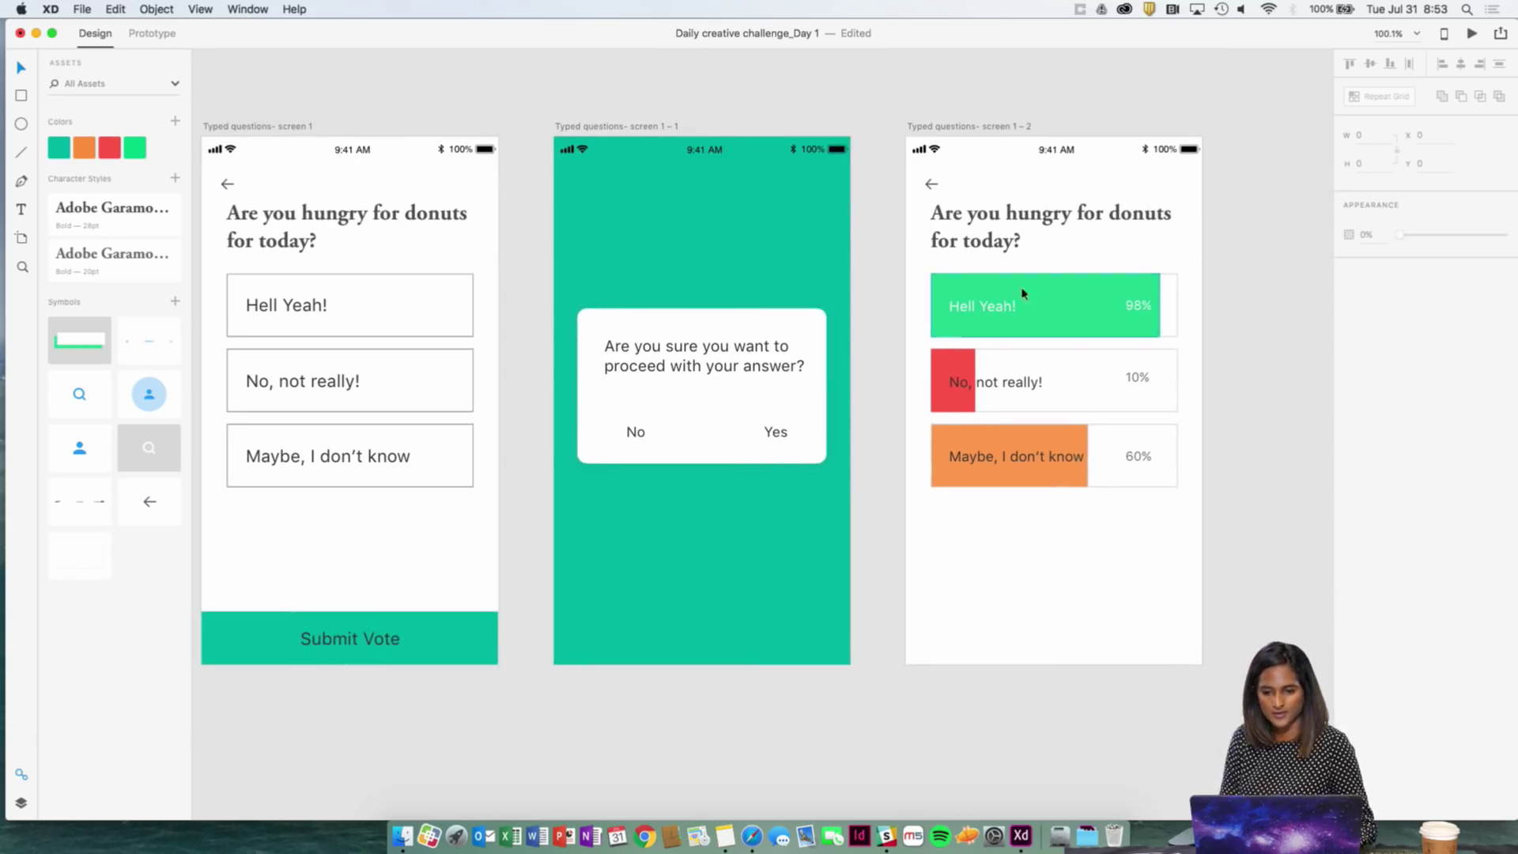
{"action": "scroll", "coordinate": [1018, 304], "scroll_direction": "right", "scroll_amount": 3}
{"action": "left_click", "coordinate": [963, 314]}
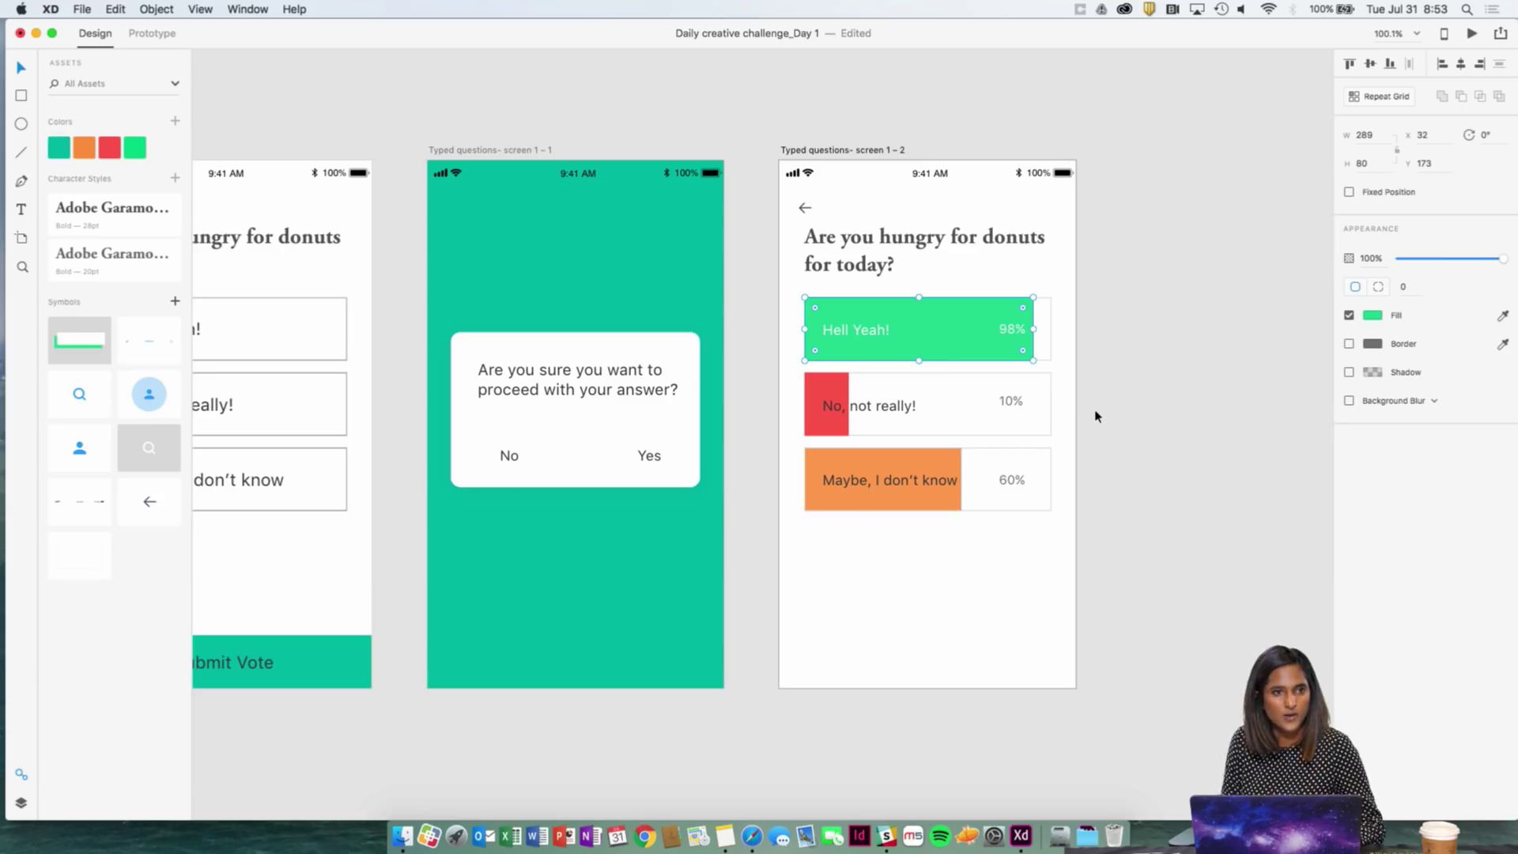
{"action": "scroll", "coordinate": [1037, 335], "scroll_direction": "left", "scroll_amount": 2}
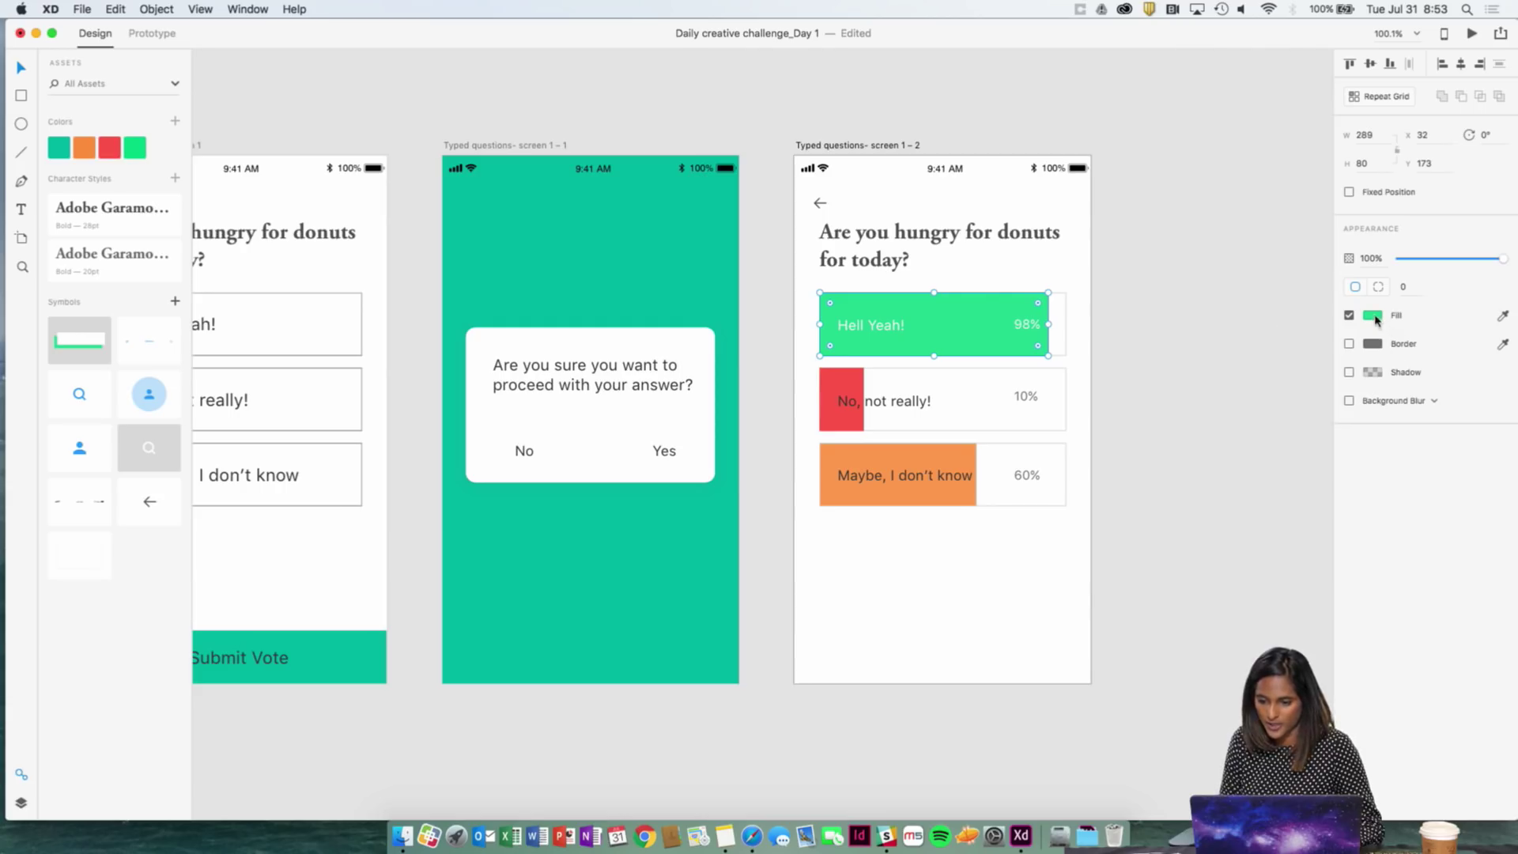
{"action": "left_click", "coordinate": [1376, 316]}
{"action": "left_click_drag", "start_coordinate": [1289, 264], "coordinate": [1293, 269]}
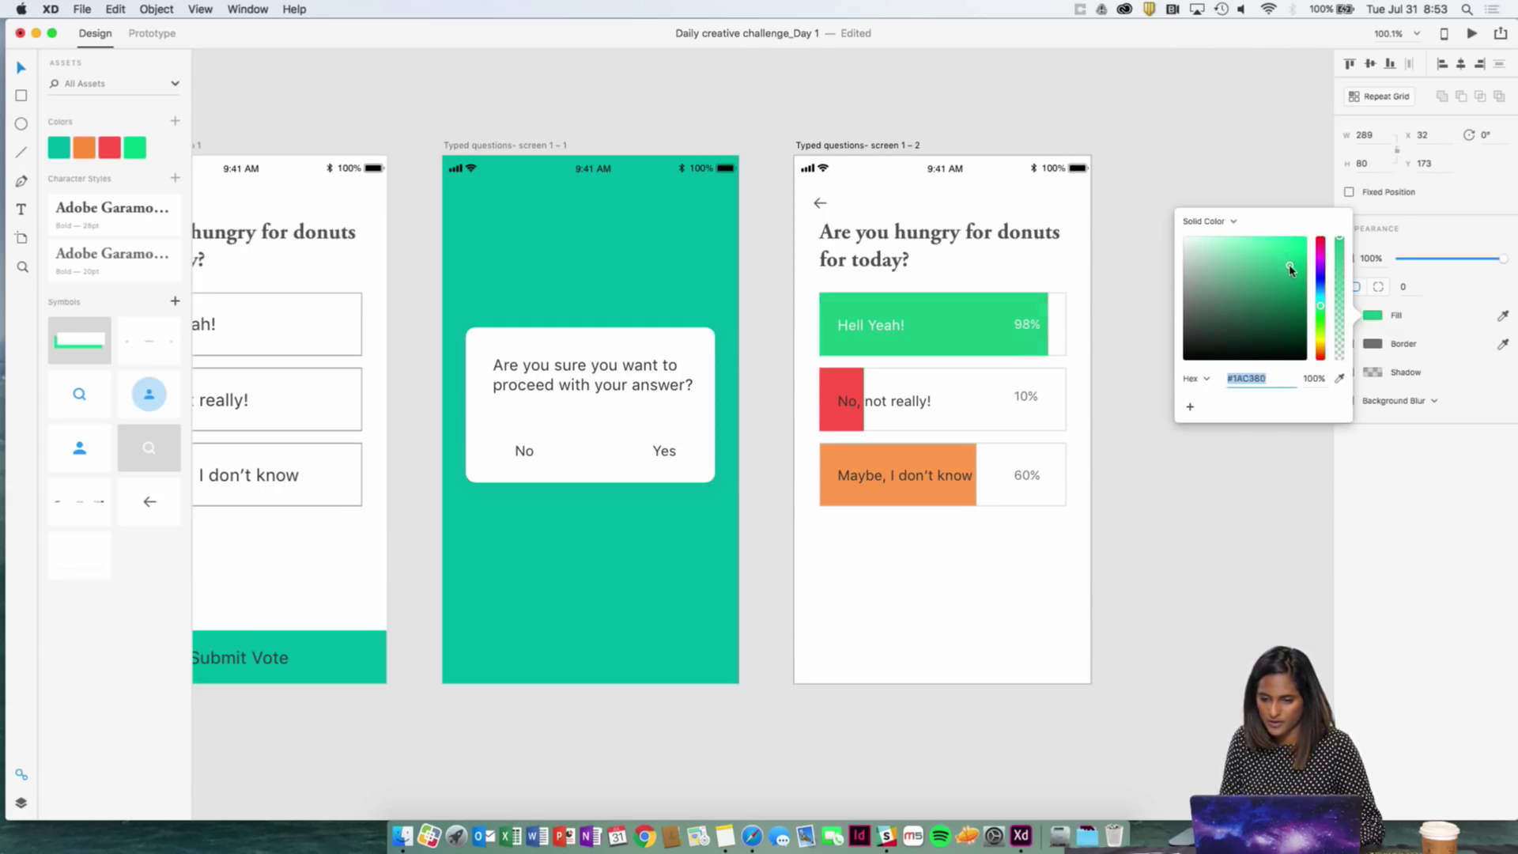
{"action": "left_click", "coordinate": [1173, 271]}
- Set the font size of the answer texts in the first screen's repeat grid to 18
{"action": "scroll", "coordinate": [1202, 285], "scroll_direction": "left", "scroll_amount": 5}
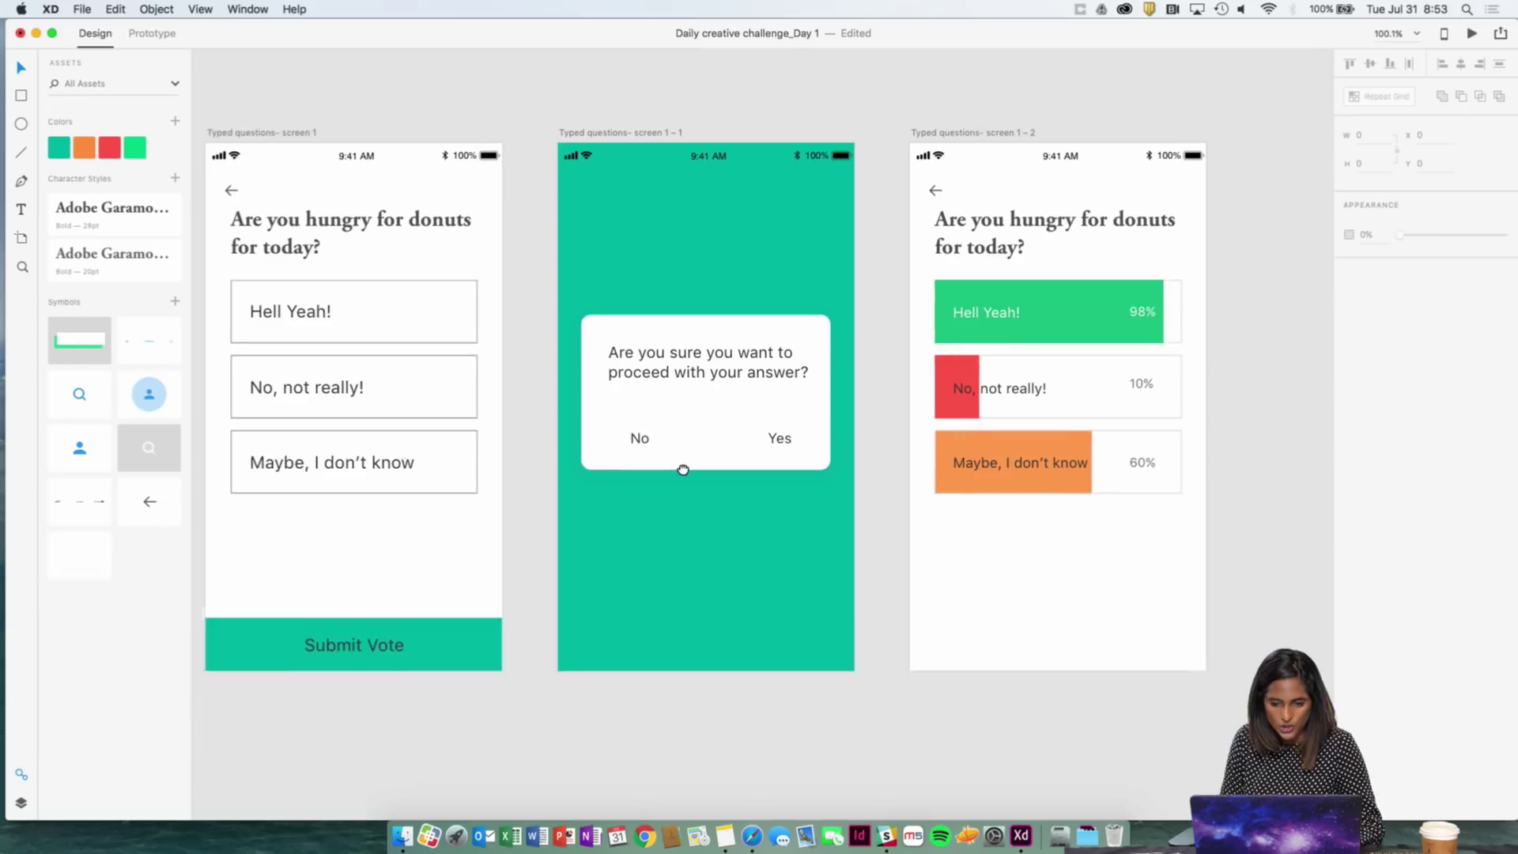
{"action": "scroll", "coordinate": [688, 395], "scroll_direction": "left", "scroll_amount": 3}
{"action": "left_click", "coordinate": [349, 321]}
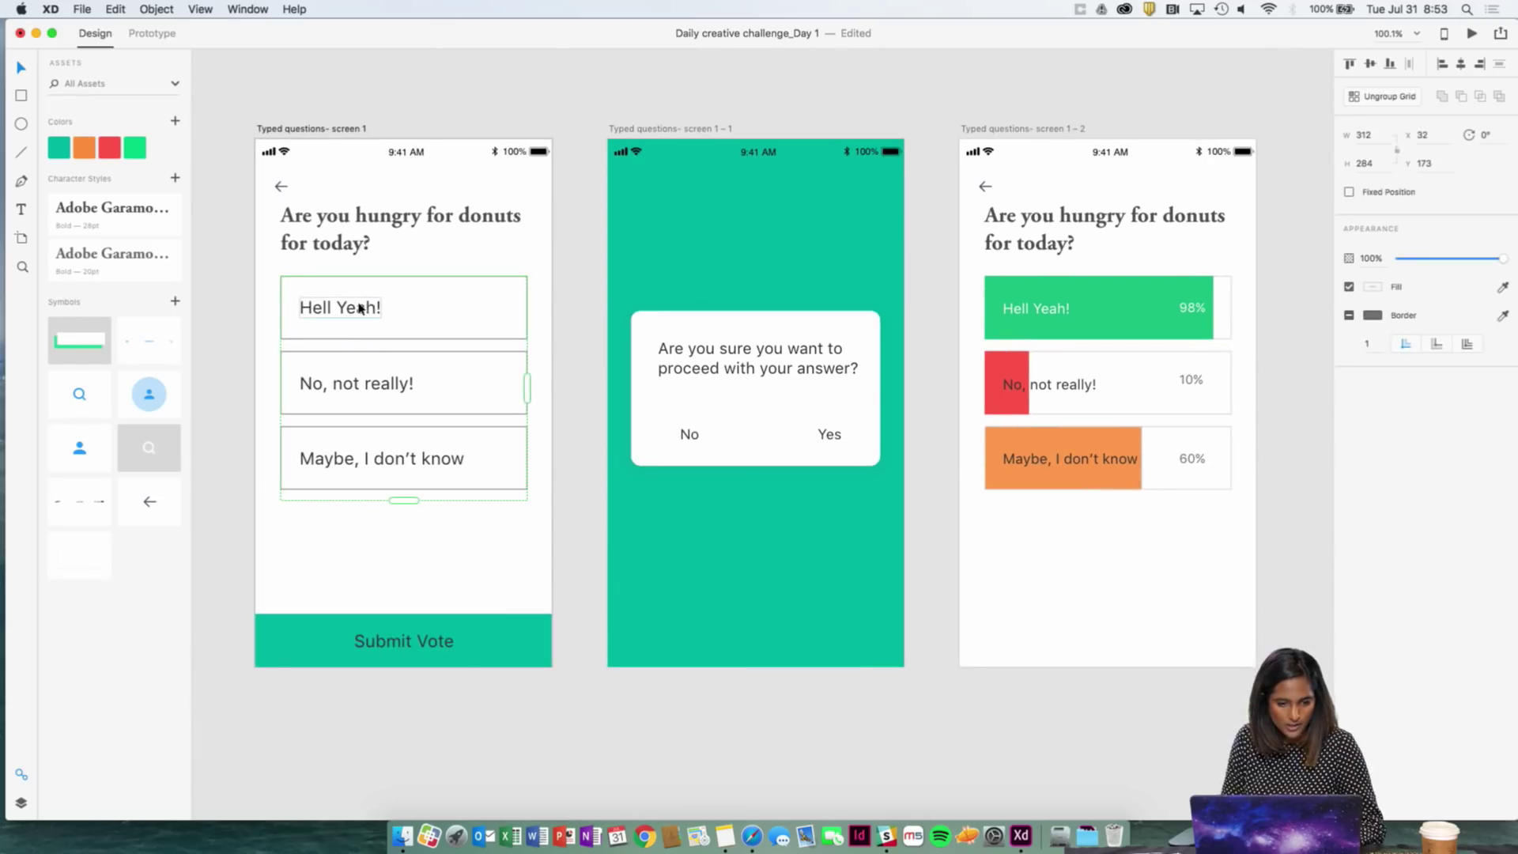
{"action": "double_click", "coordinate": [366, 396]}
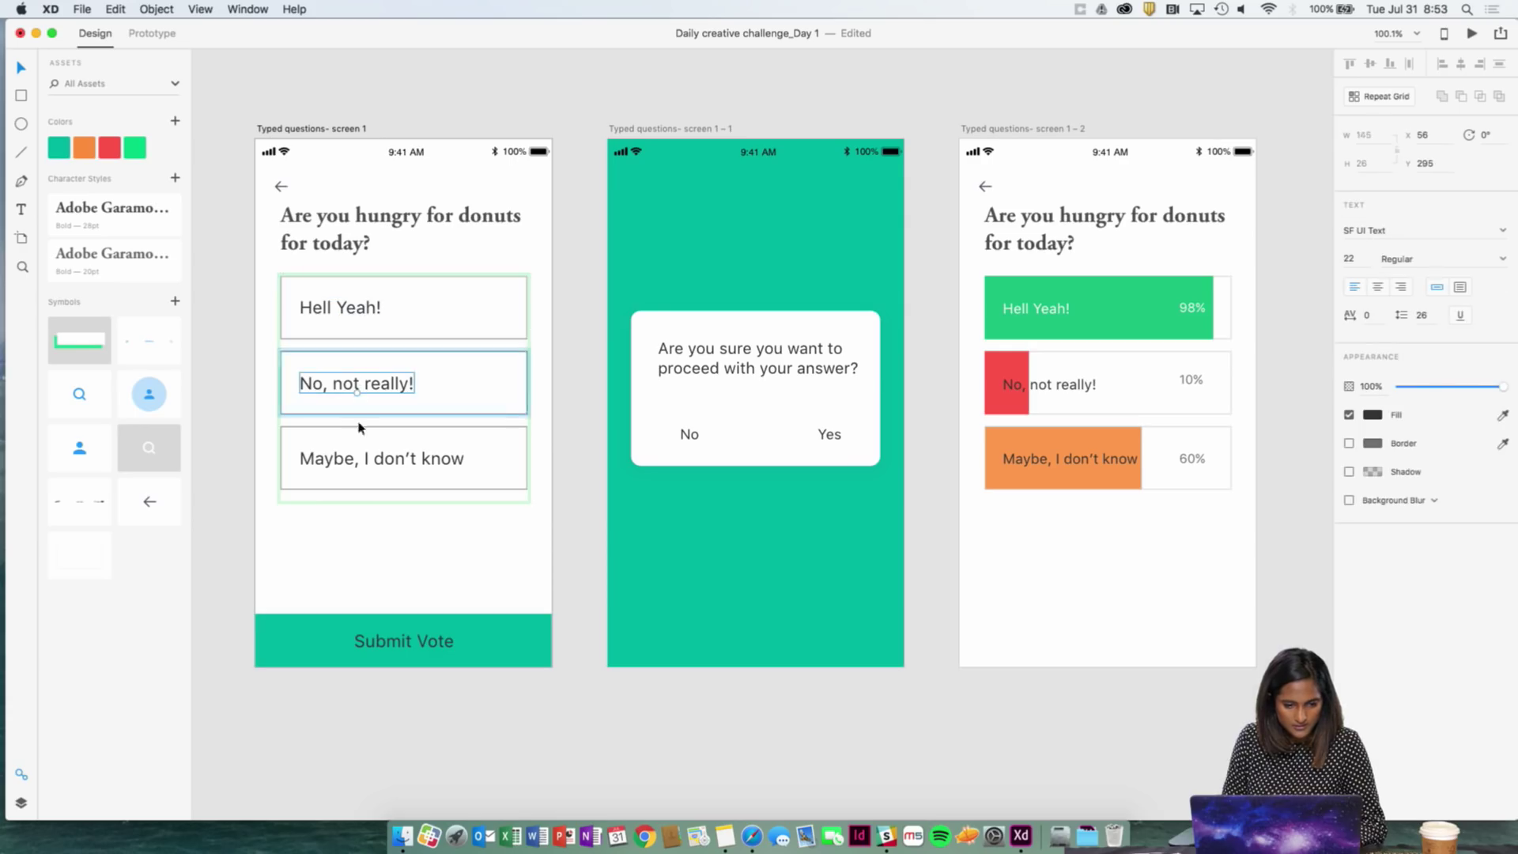
{"action": "left_click", "coordinate": [366, 458]}
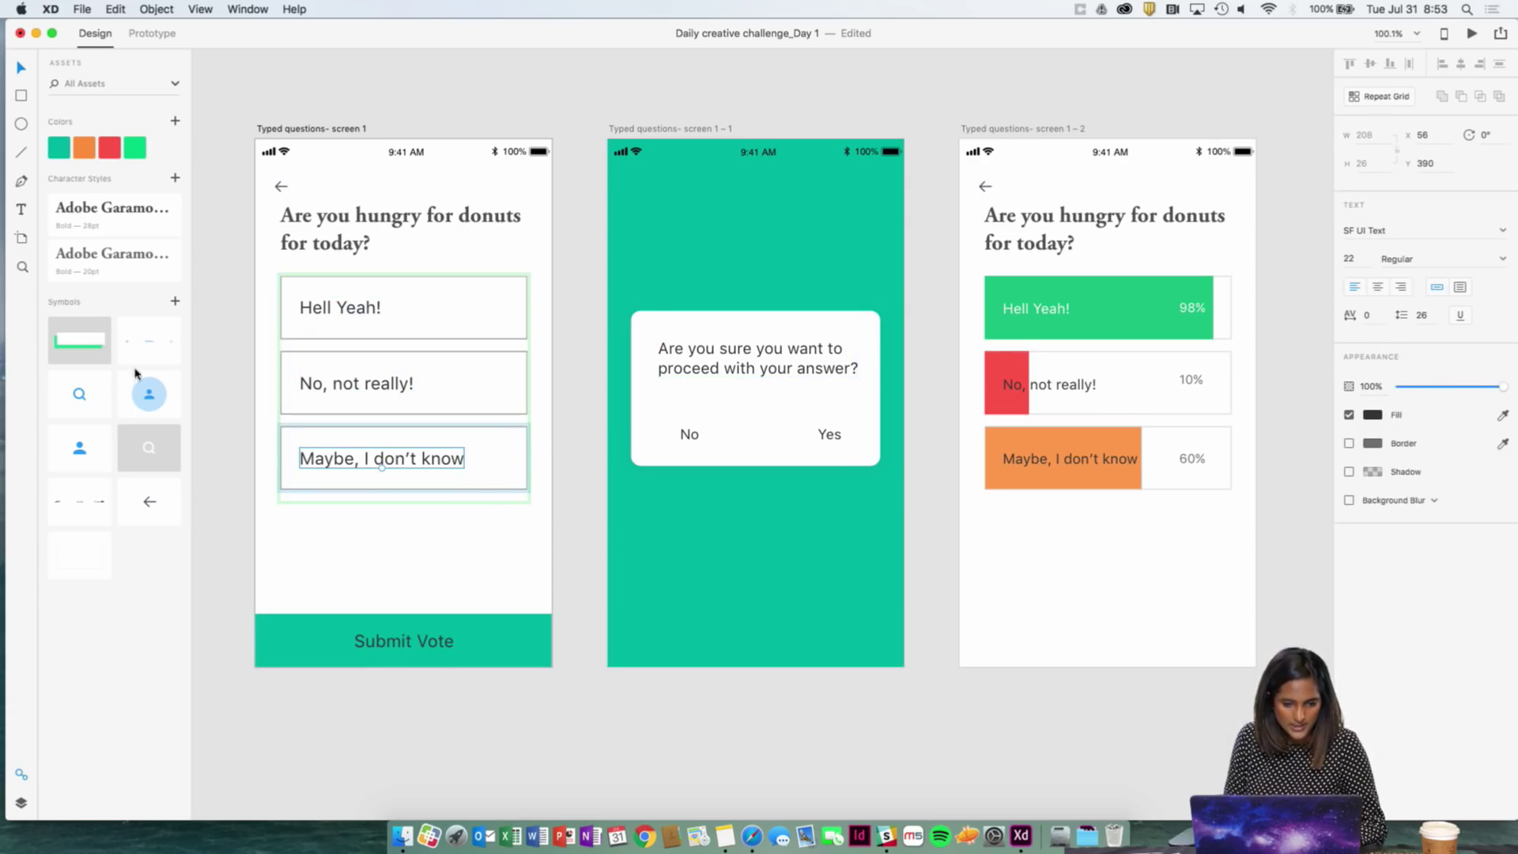
{"action": "left_click", "coordinate": [356, 383]}
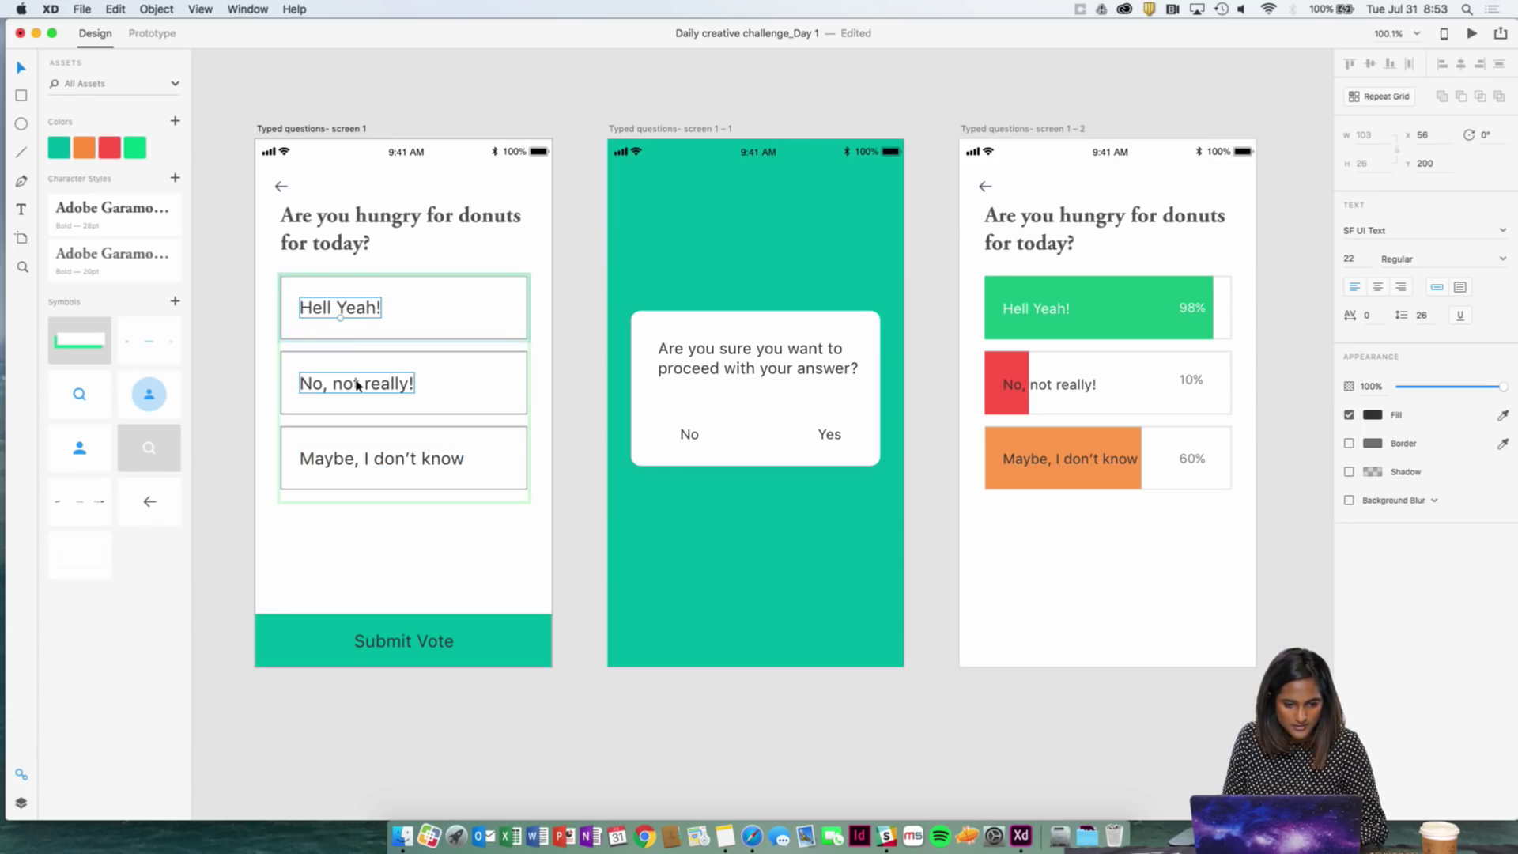
{"action": "left_click", "coordinate": [370, 312]}
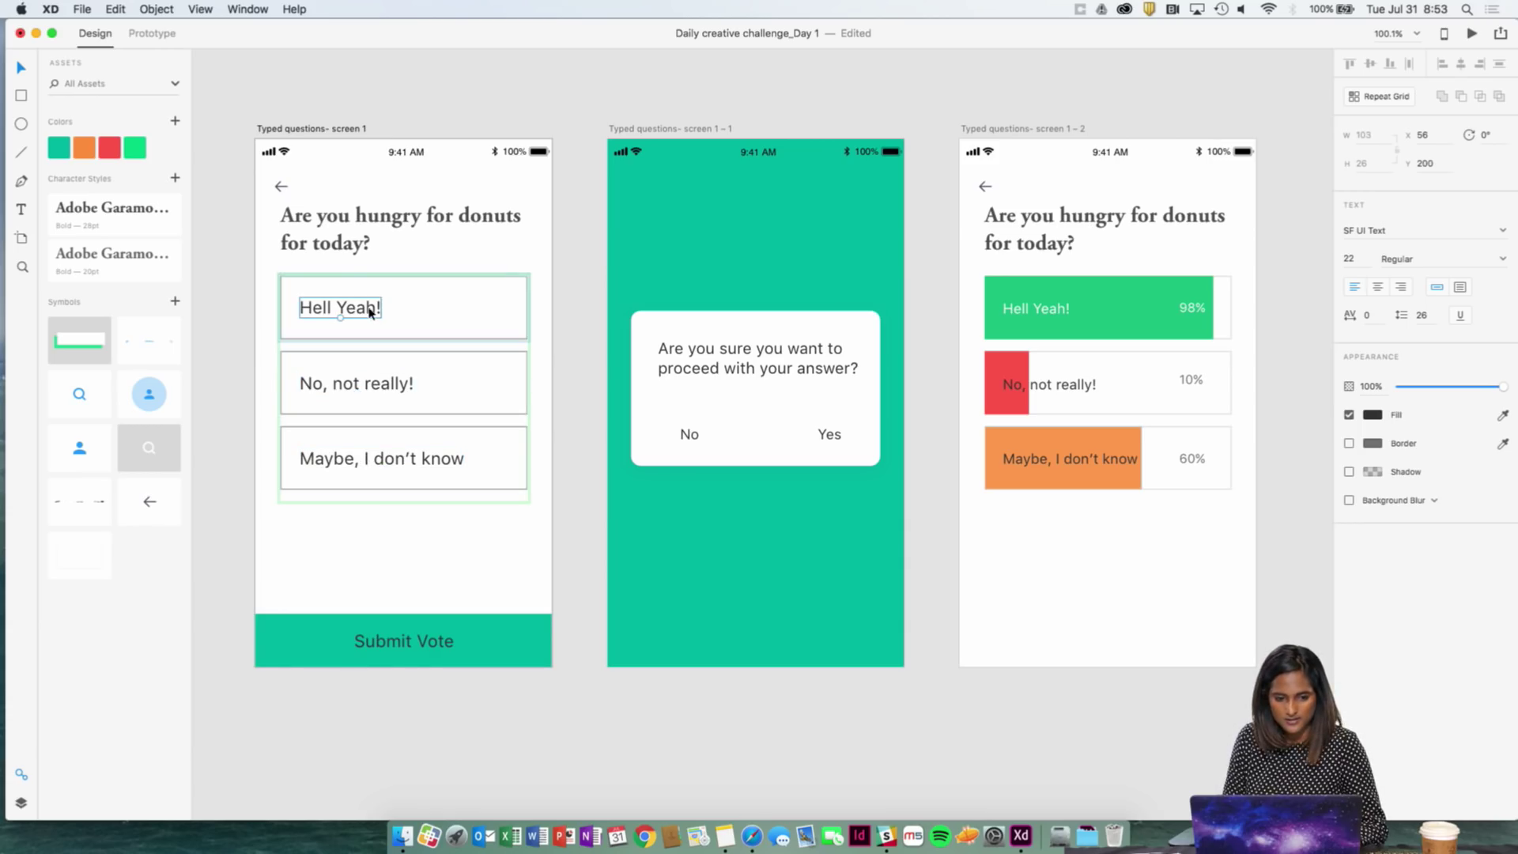
{"action": "left_click", "coordinate": [1434, 230]}
{"action": "left_click_drag", "start_coordinate": [1357, 259], "coordinate": [1335, 260]}
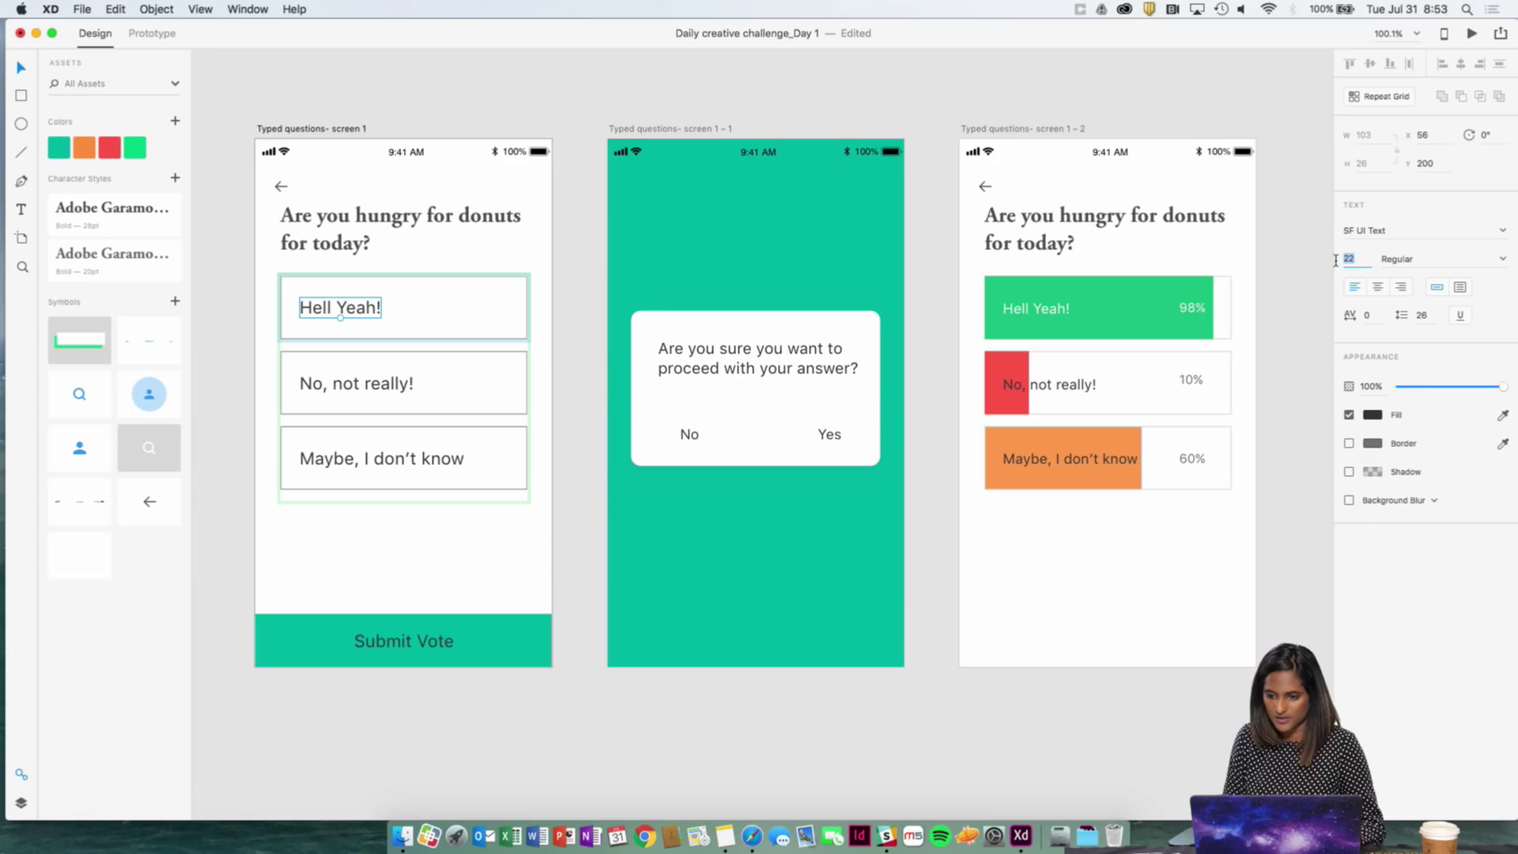
{"action": "type", "text": "18"}
{"action": "key", "text": "Return"}
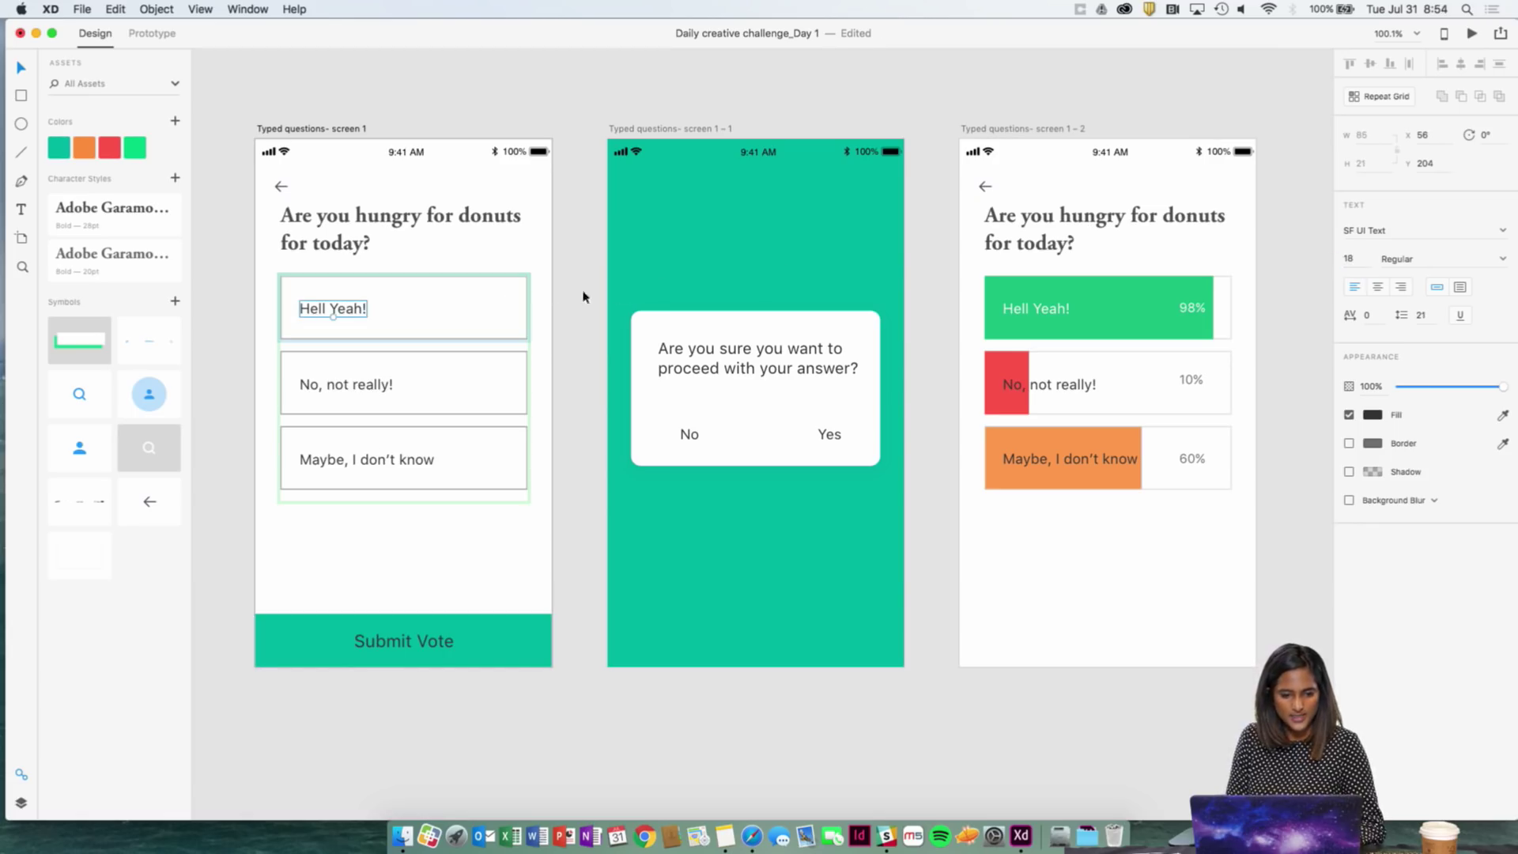
{"action": "left_click", "coordinate": [598, 302]}
{"action": "left_click", "coordinate": [498, 311]}
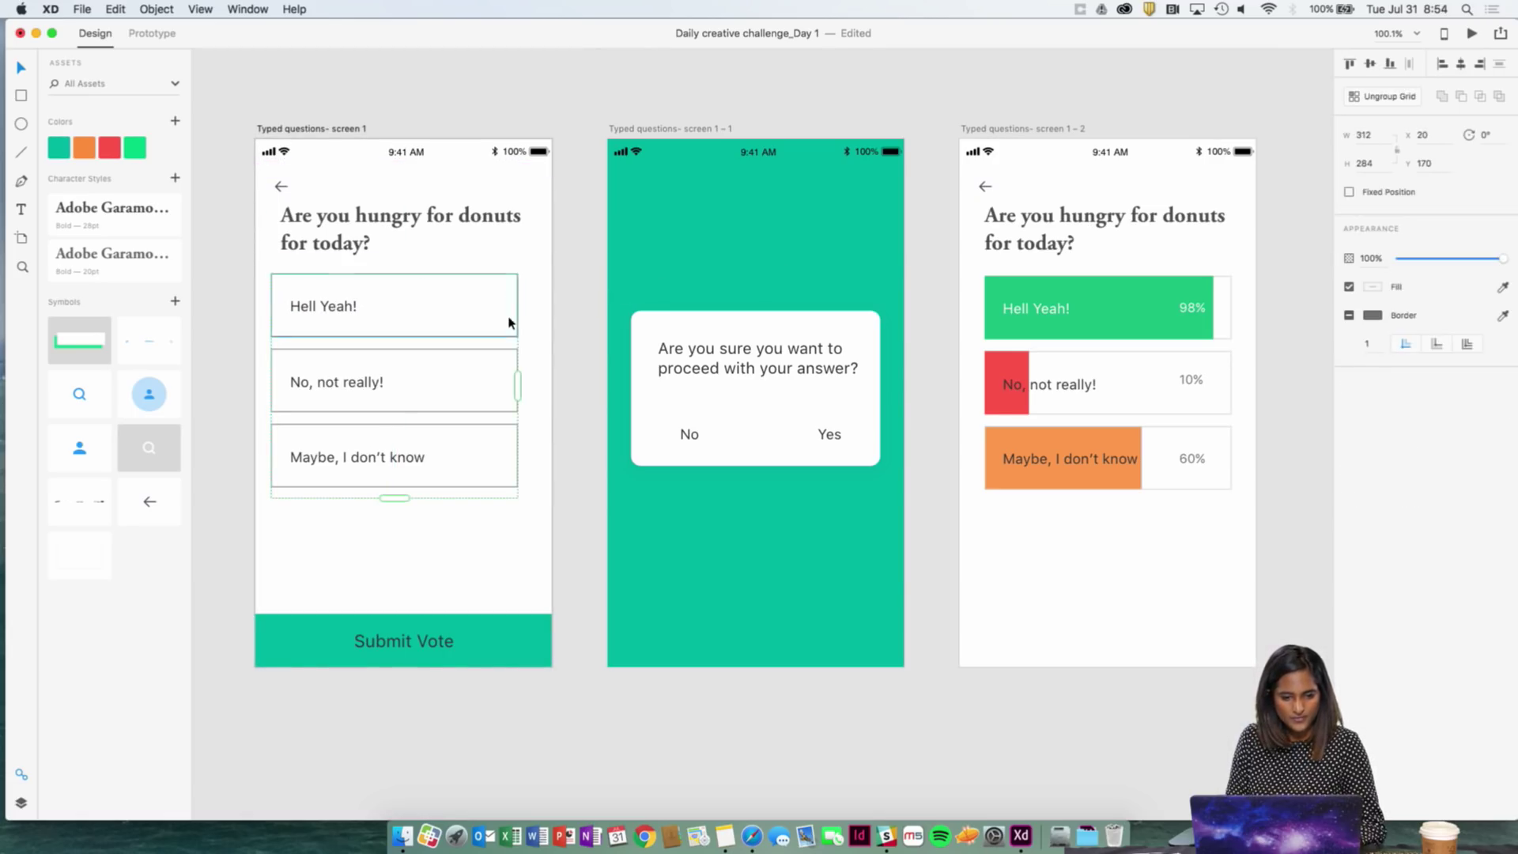
{"action": "left_click", "coordinate": [560, 323]}
{"action": "left_click", "coordinate": [348, 316]}
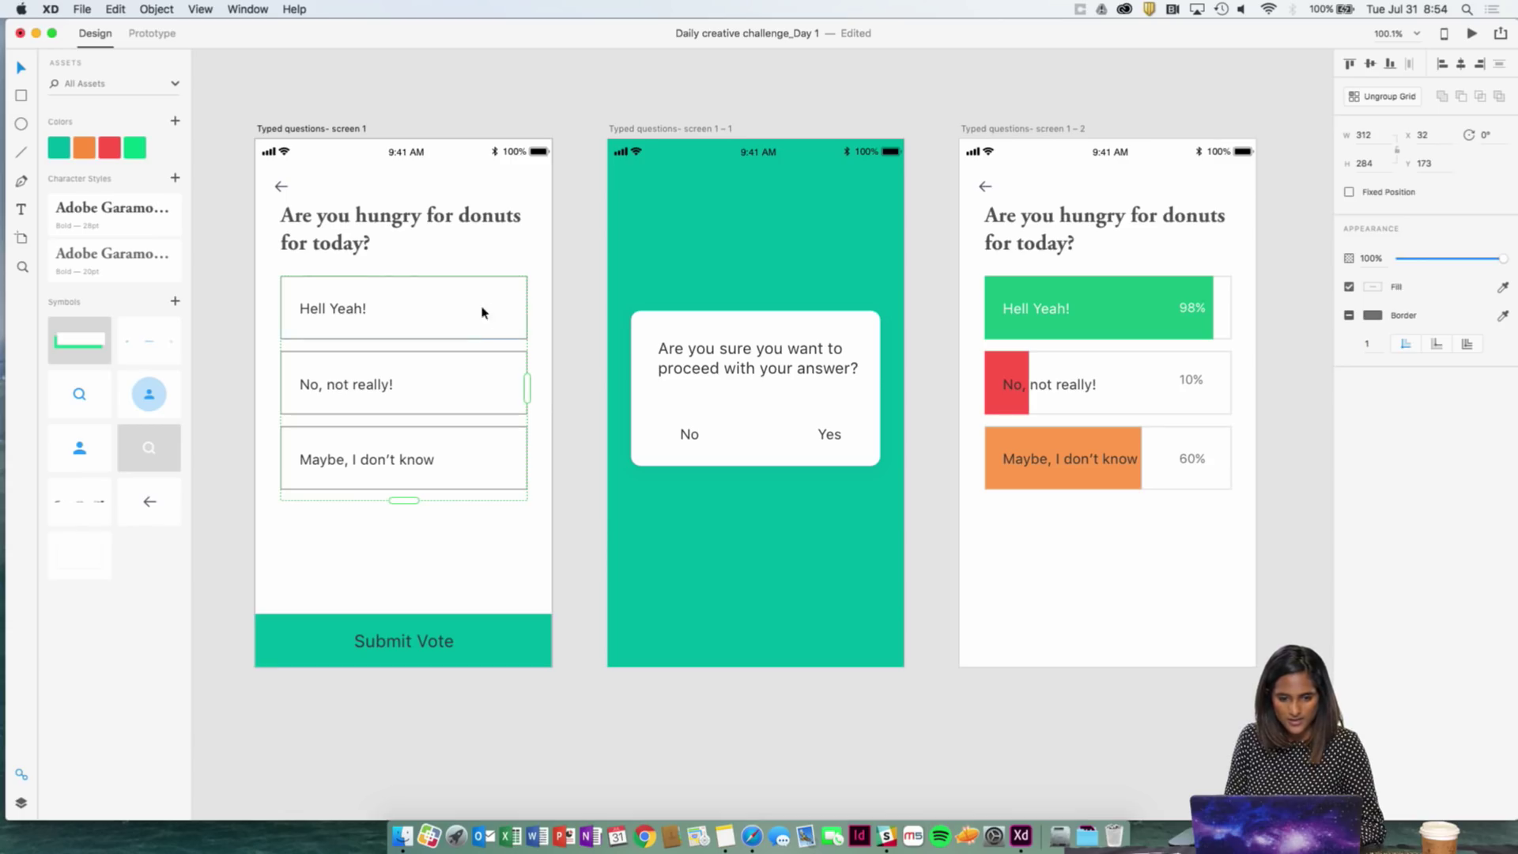
{"action": "left_click", "coordinate": [551, 336]}
- Give the first screen's answer boxes the same #D1D1D1 border colour as the boxes on the results screen
{"action": "double_click", "coordinate": [523, 318]}
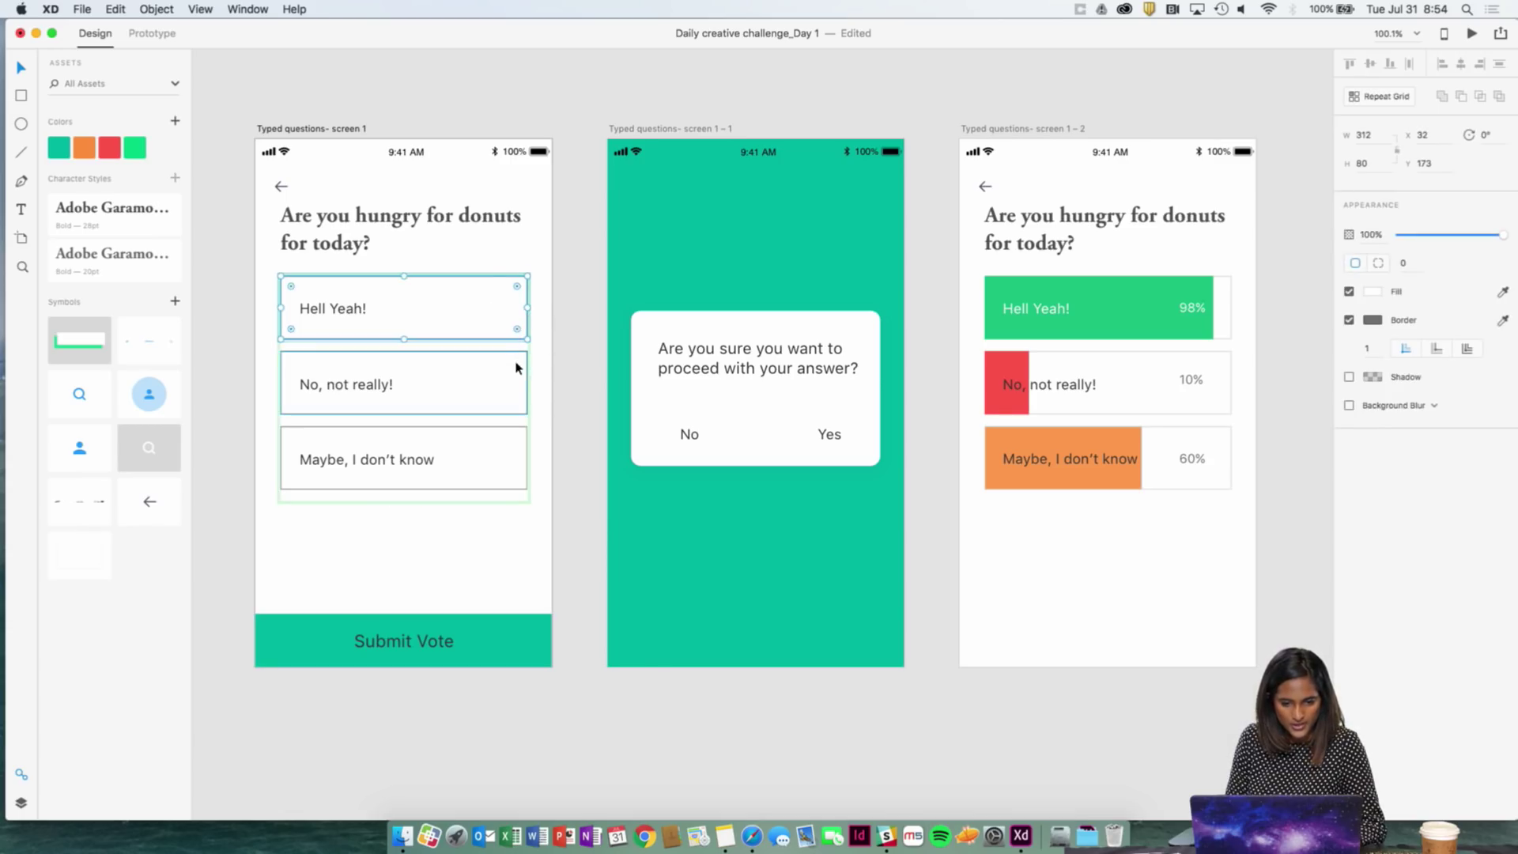
{"action": "left_click", "coordinate": [521, 359]}
{"action": "left_click", "coordinate": [519, 435]}
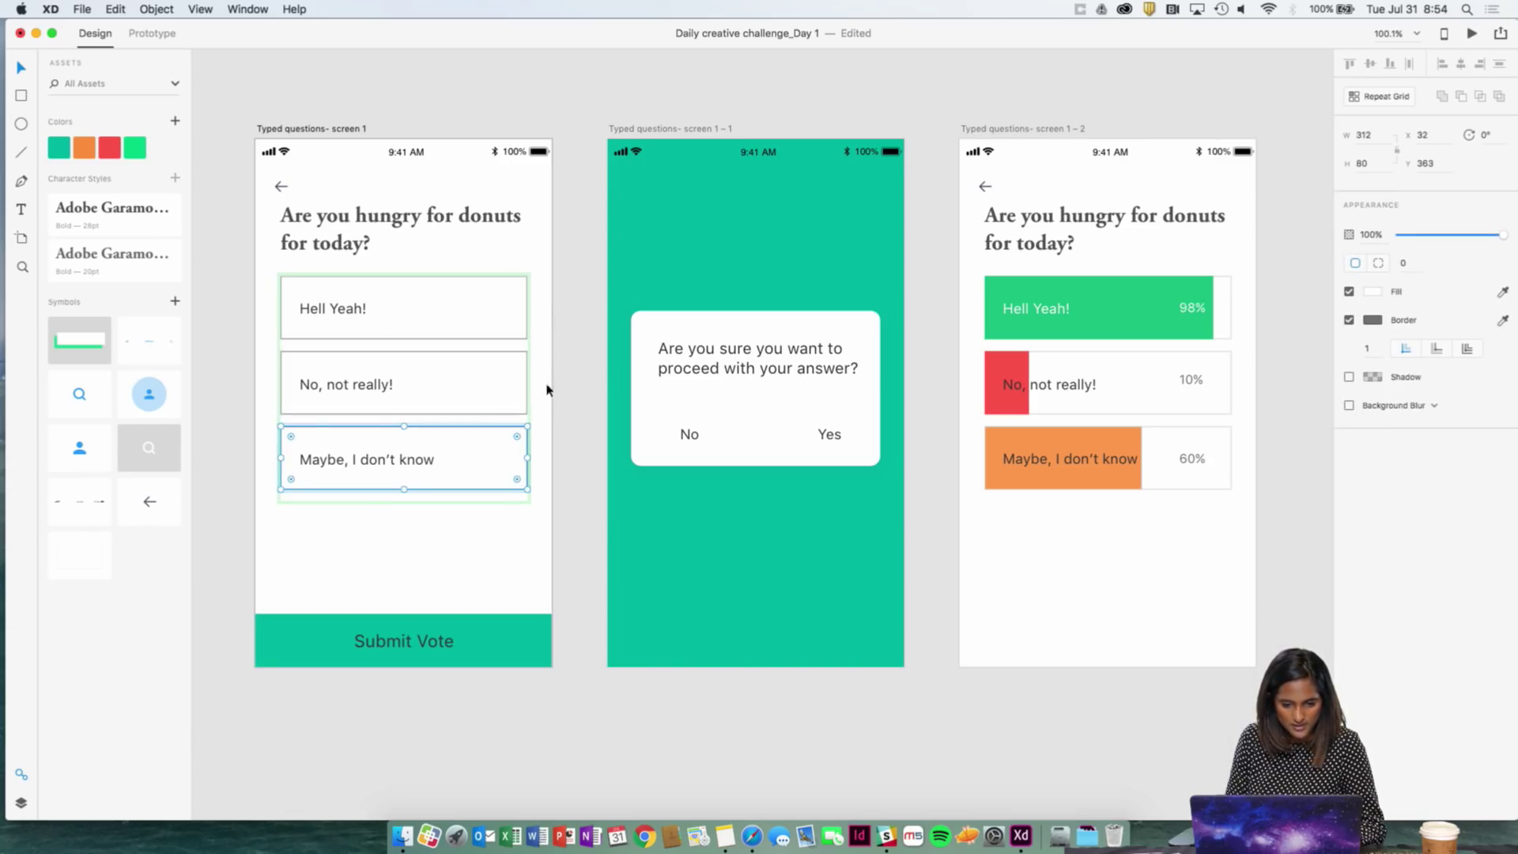
{"action": "left_click", "coordinate": [1231, 365]}
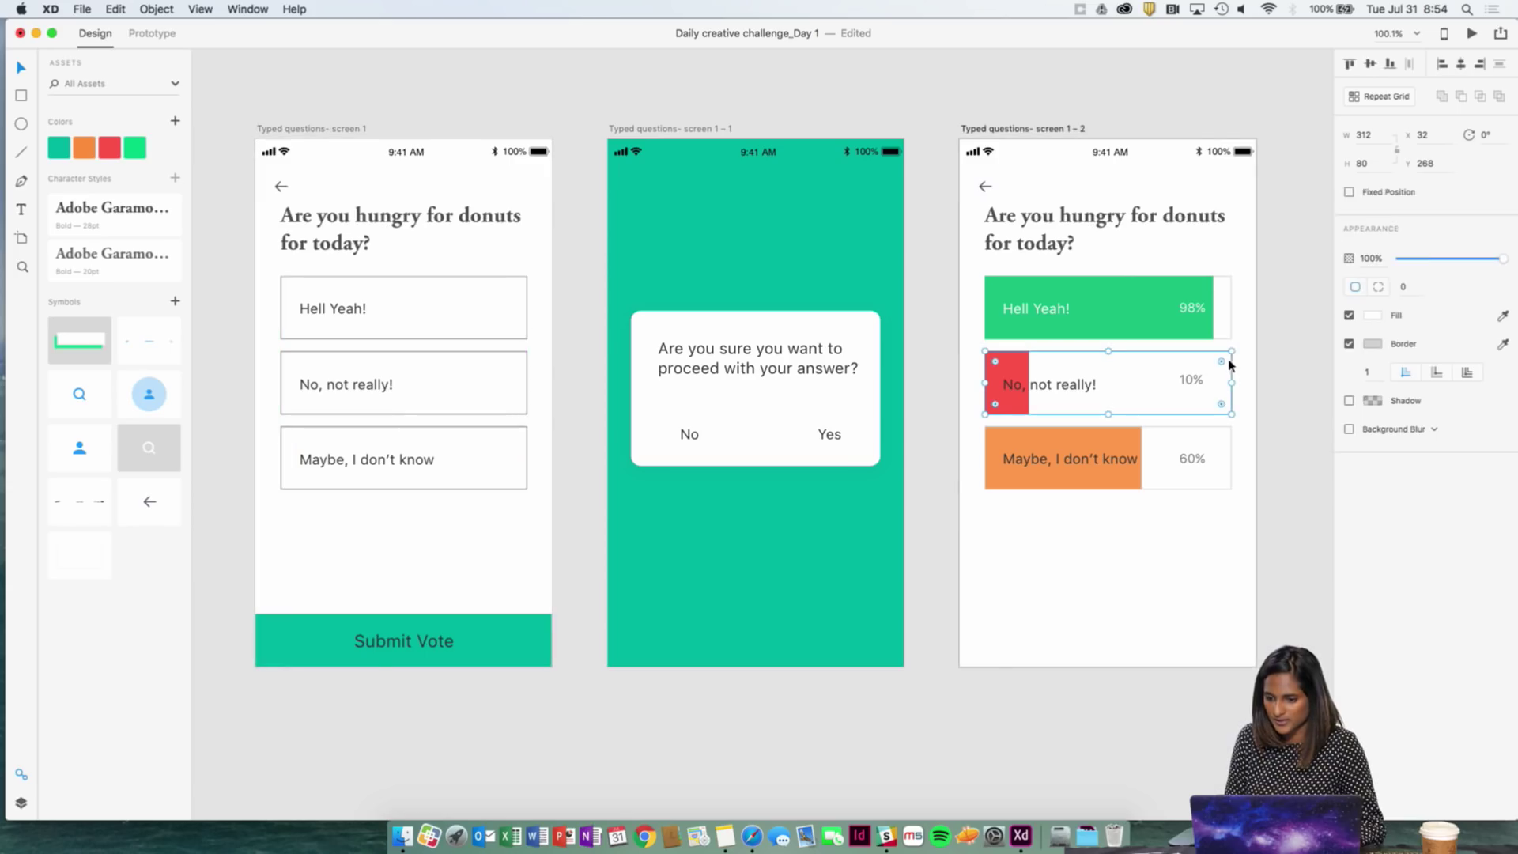
{"action": "left_click", "coordinate": [1367, 347]}
{"action": "key", "text": "super+a"}
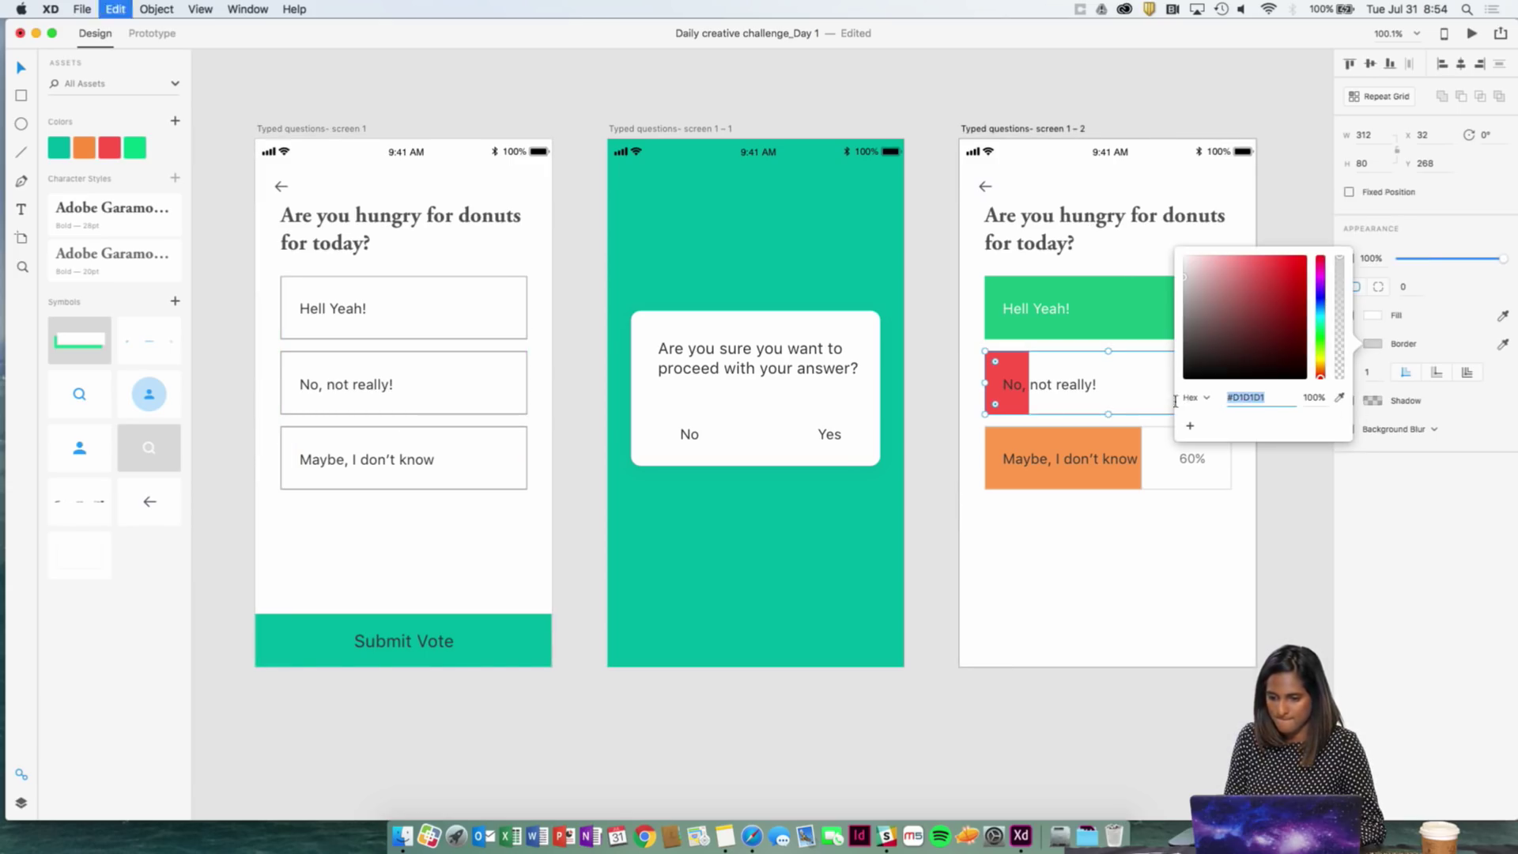
{"action": "key", "text": "Escape"}
{"action": "left_click", "coordinate": [508, 325]}
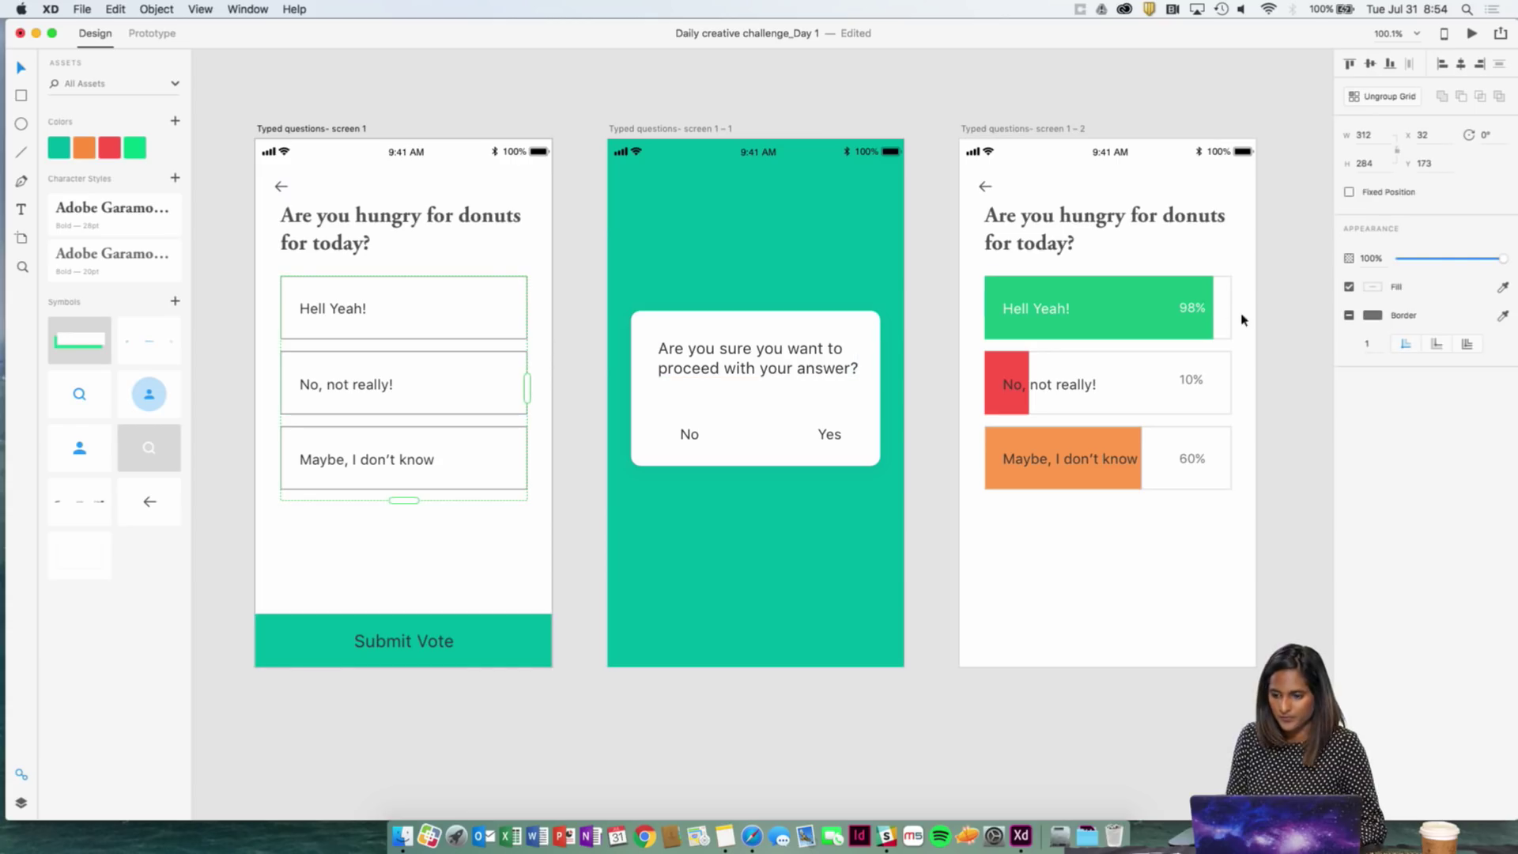
{"action": "left_click", "coordinate": [1375, 315]}
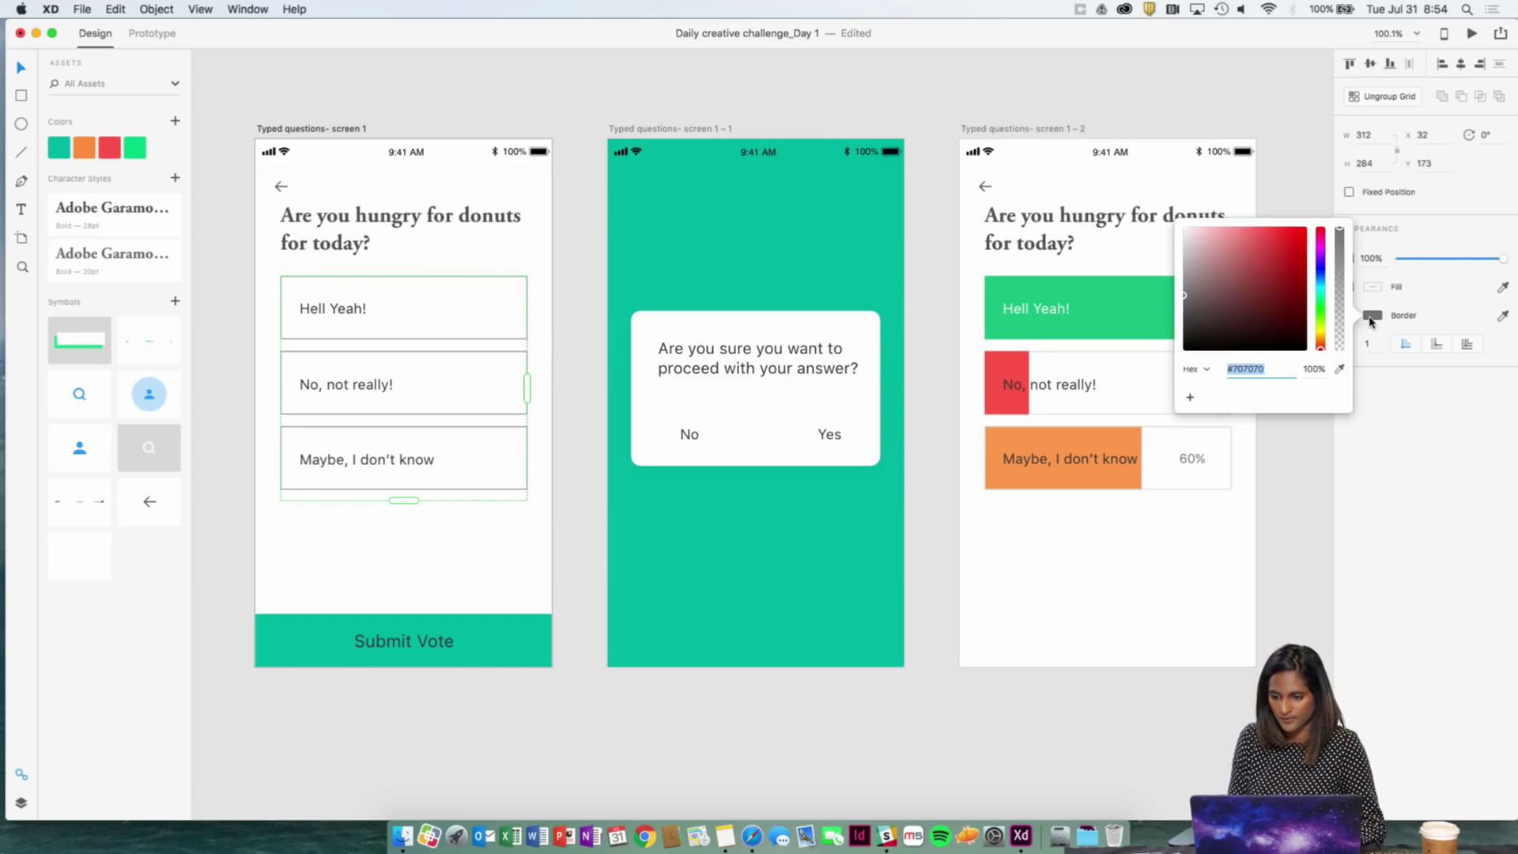
{"action": "left_click", "coordinate": [571, 417]}
- Turn on the drop shadow for the answer boxes in the first screen's repeat grid
{"action": "double_click", "coordinate": [518, 340]}
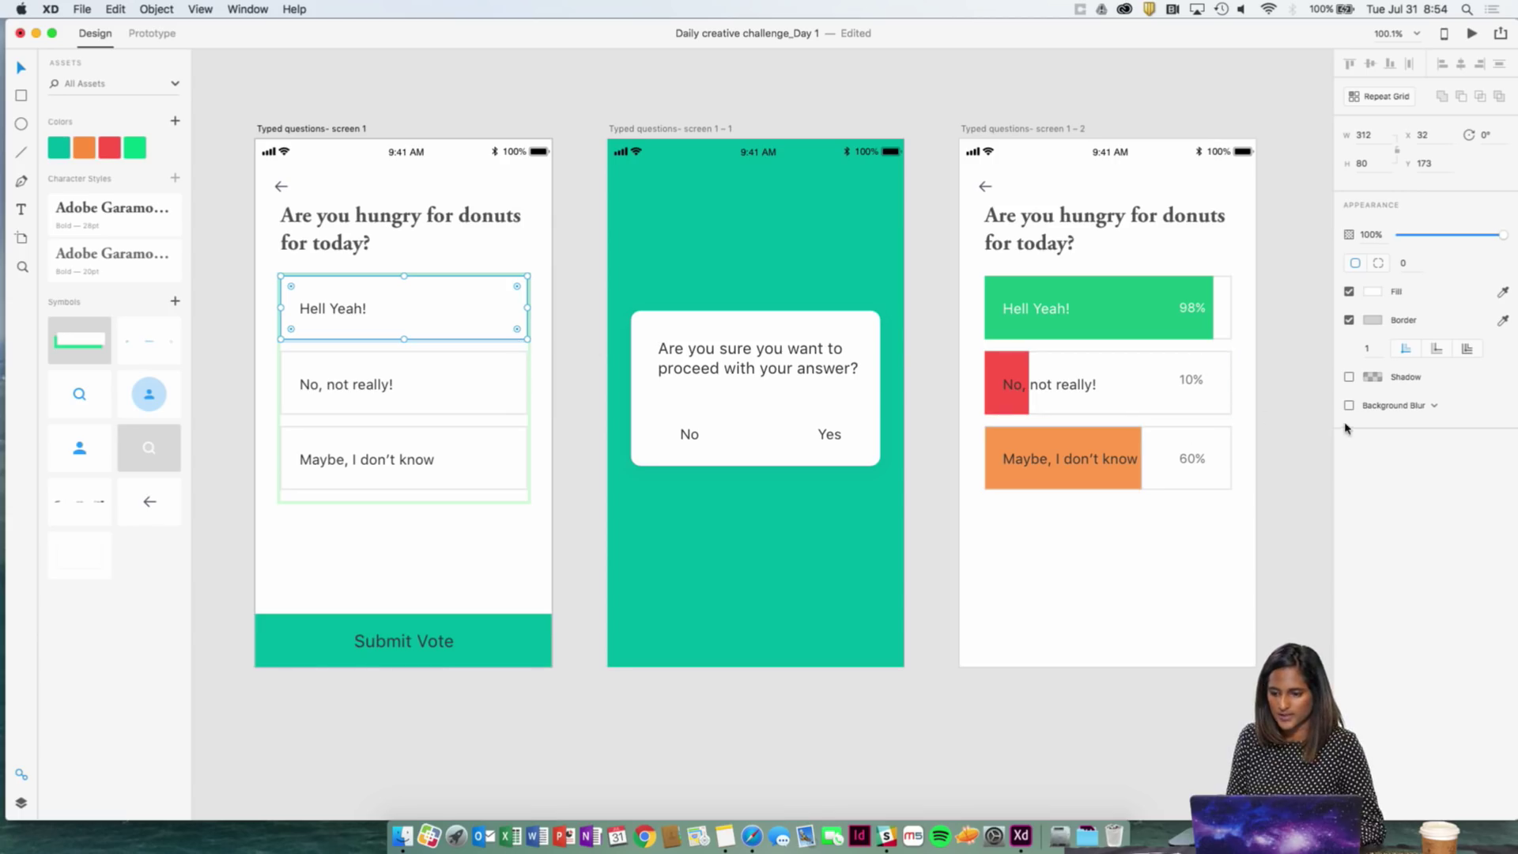
{"action": "left_click", "coordinate": [1349, 378]}
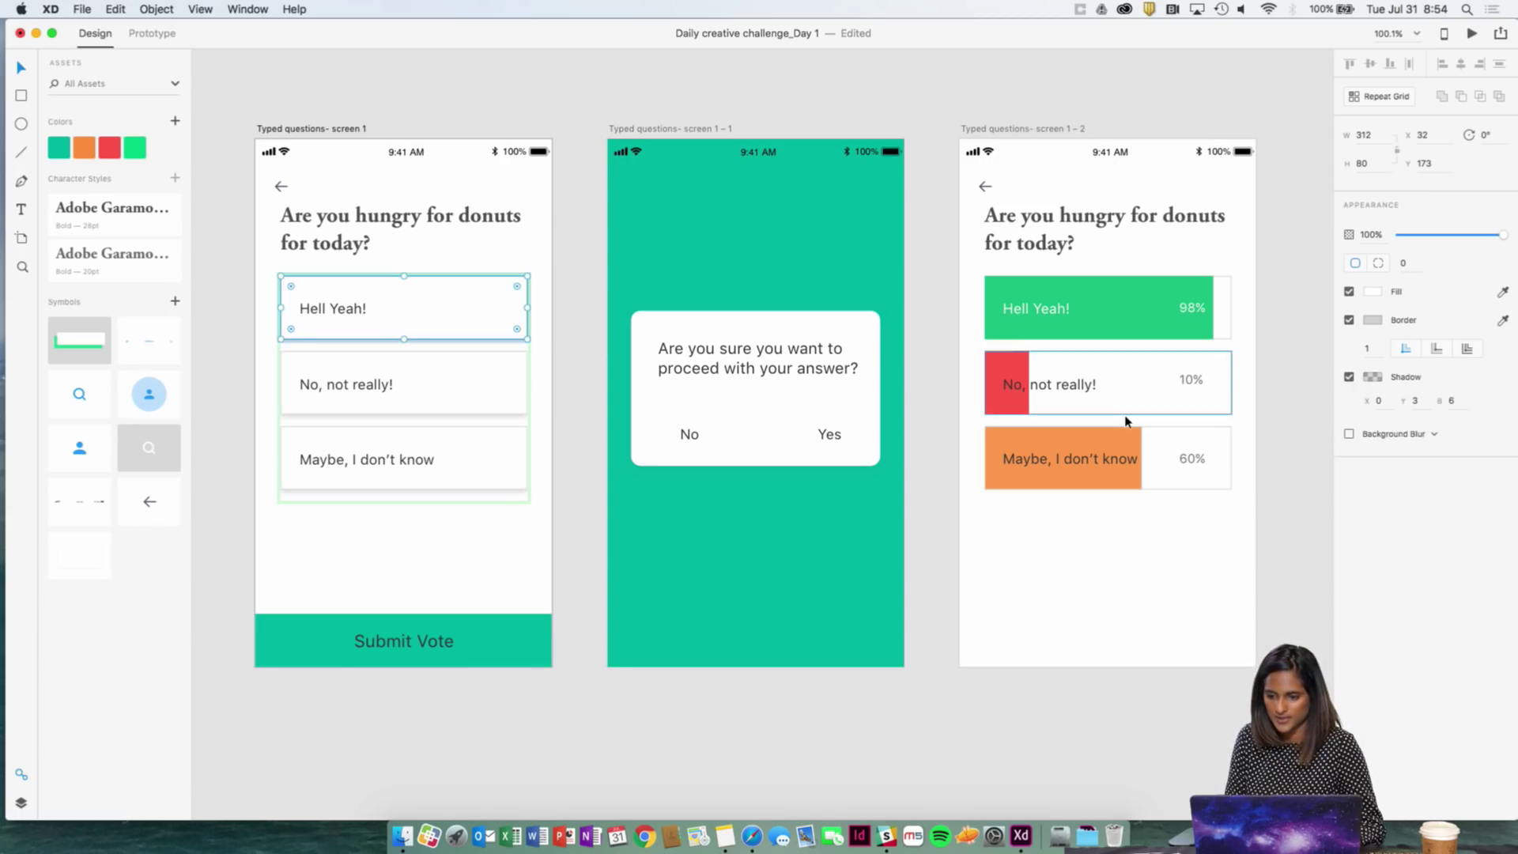
{"action": "left_click", "coordinate": [578, 397]}
{"action": "scroll", "coordinate": [560, 384], "scroll_direction": "left", "scroll_amount": 2}
{"action": "scroll", "coordinate": [560, 384], "scroll_direction": "up", "scroll_amount": 1}
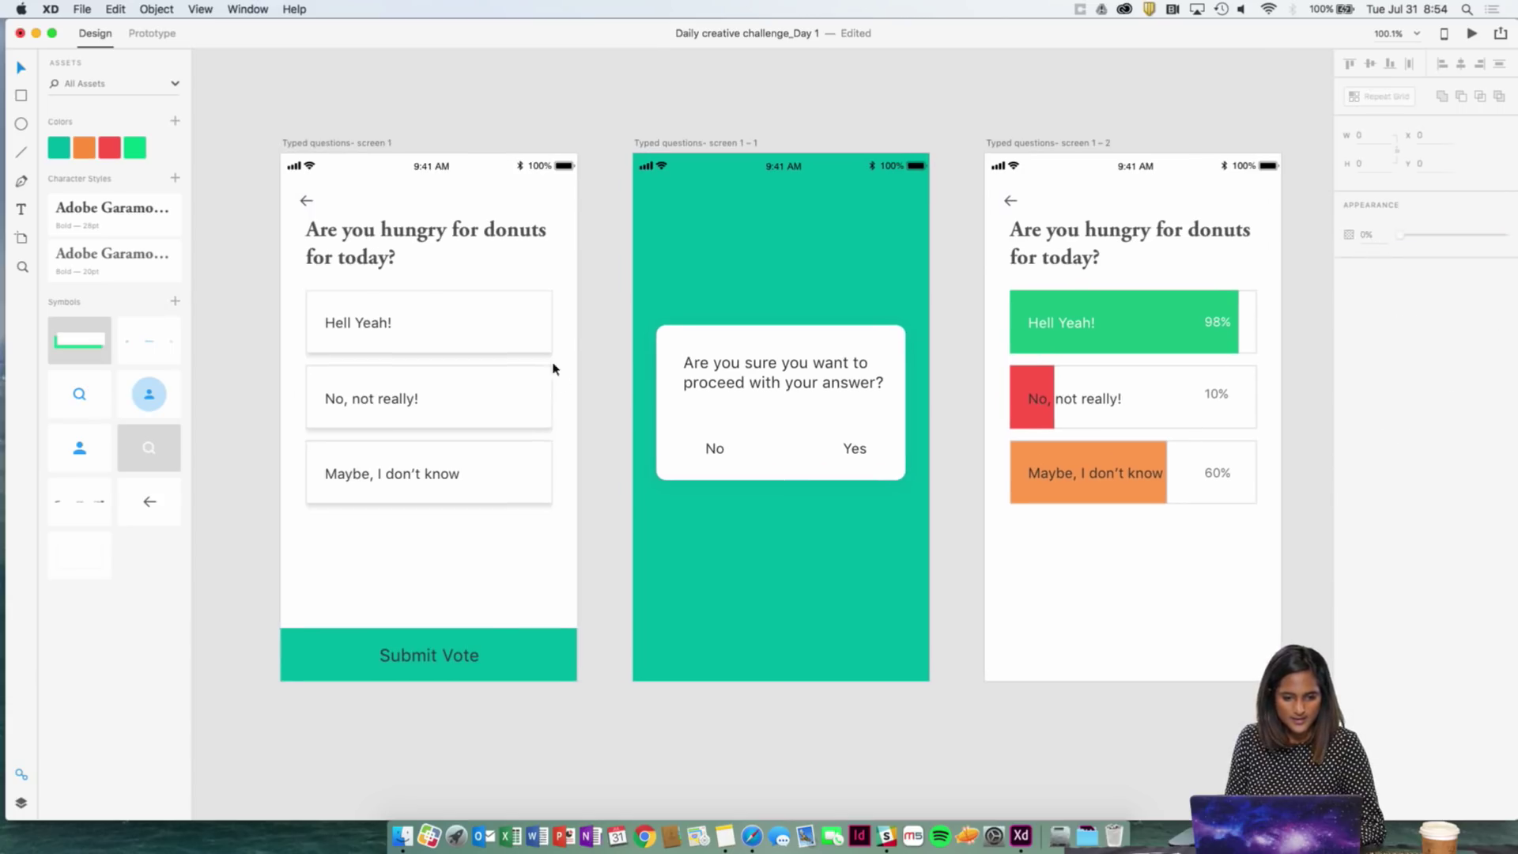
- Draw a borderless vertical strip about 12 by 79 along the left edge of the first screen's "Hell Yeah!" box
{"action": "left_click", "coordinate": [532, 342]}
{"action": "left_click", "coordinate": [22, 98]}
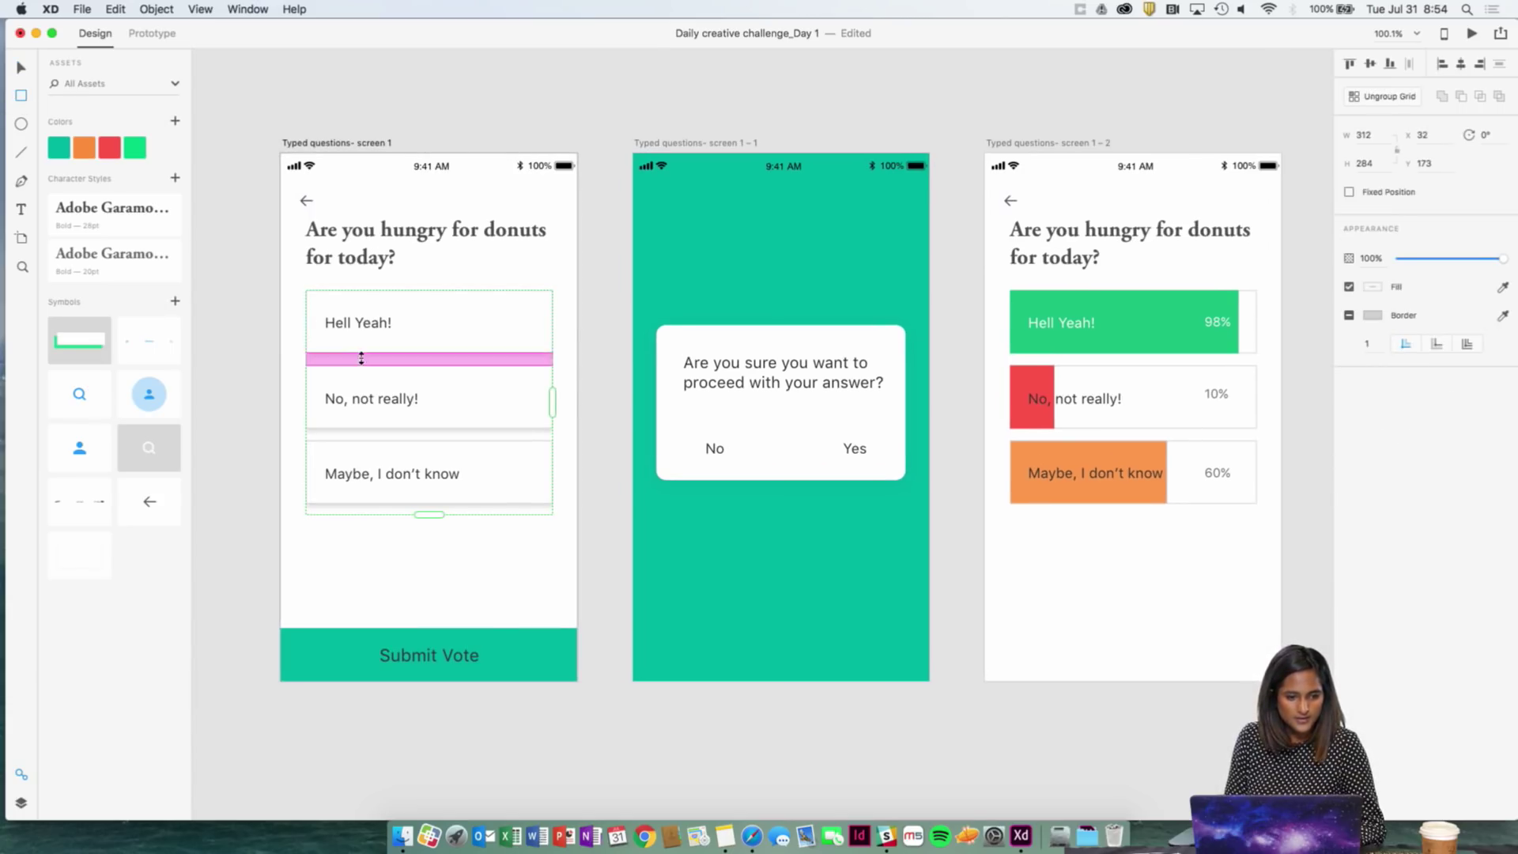
{"action": "left_click_drag", "start_coordinate": [307, 292], "coordinate": [317, 354]}
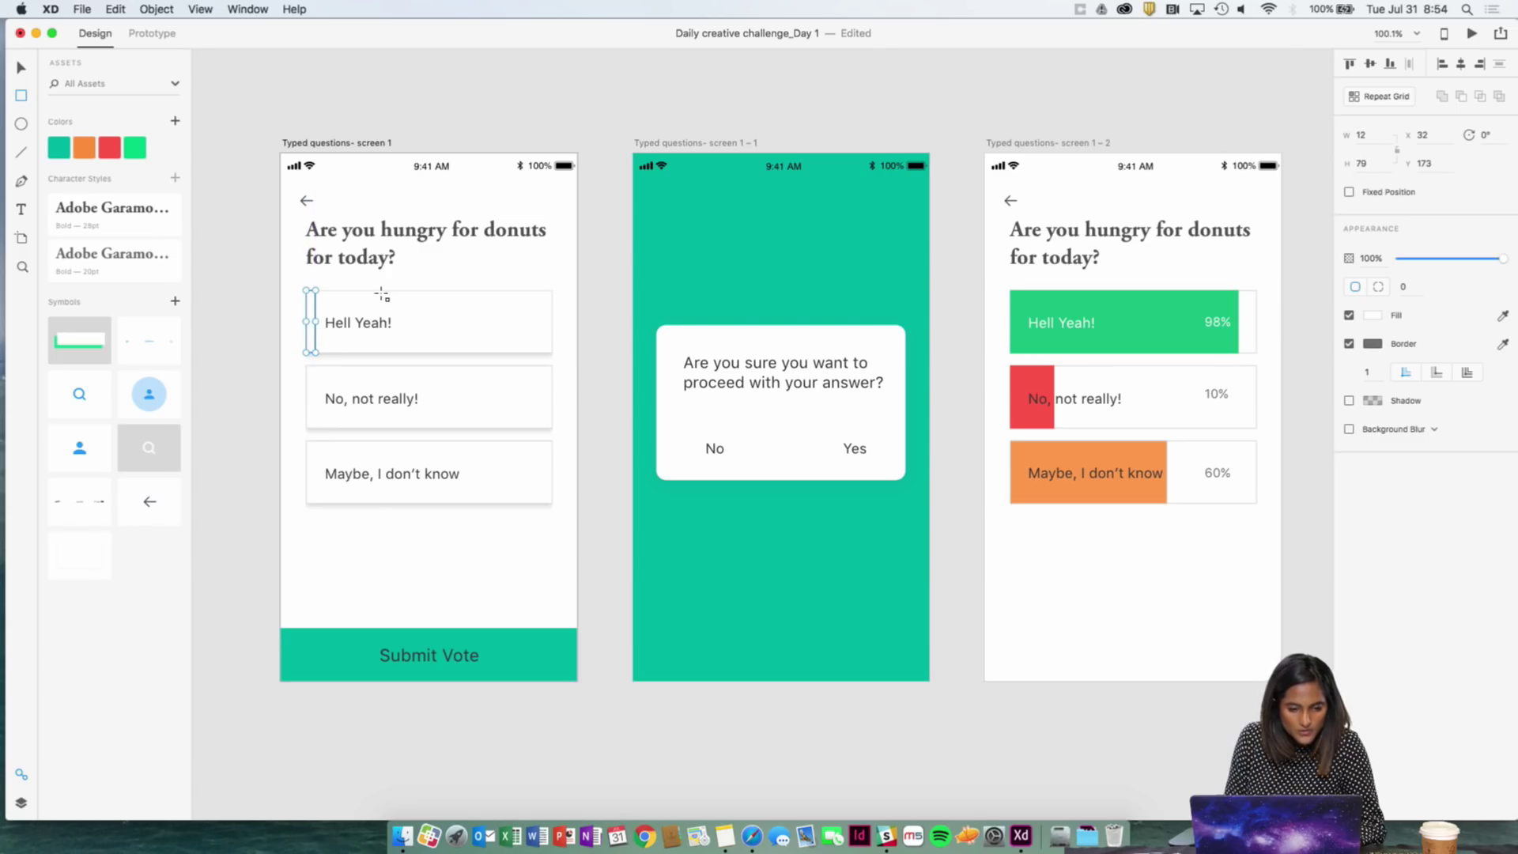
{"action": "left_click", "coordinate": [1349, 344]}
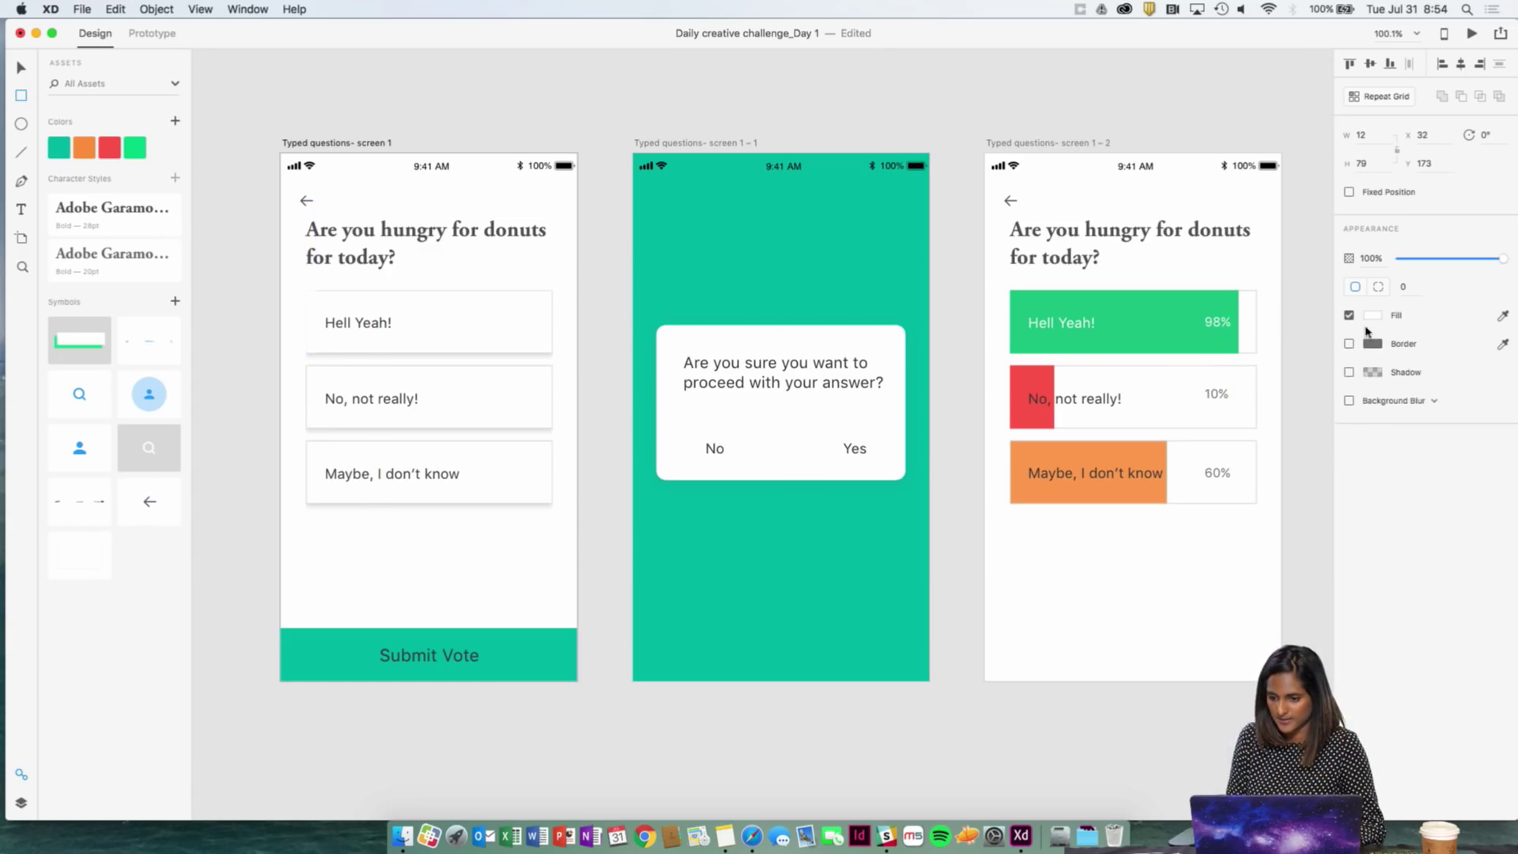
- Fill the narrow strip on the "Hell Yeah!" box with the green sampled from the results screen's 98% bar
{"action": "left_click", "coordinate": [1373, 315]}
{"action": "left_click", "coordinate": [1339, 378]}
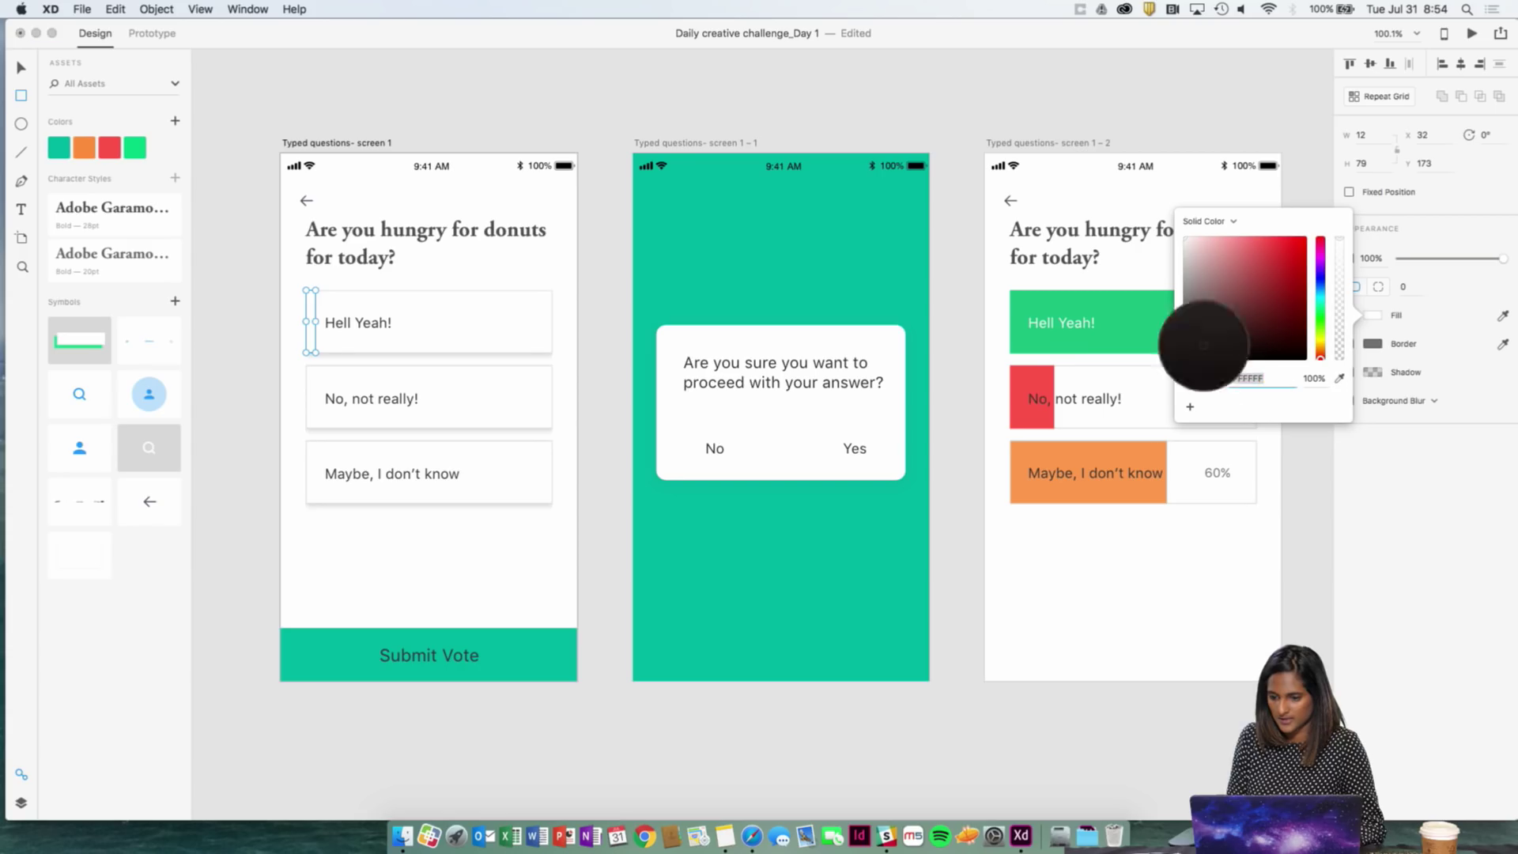
{"action": "left_click", "coordinate": [1139, 322]}
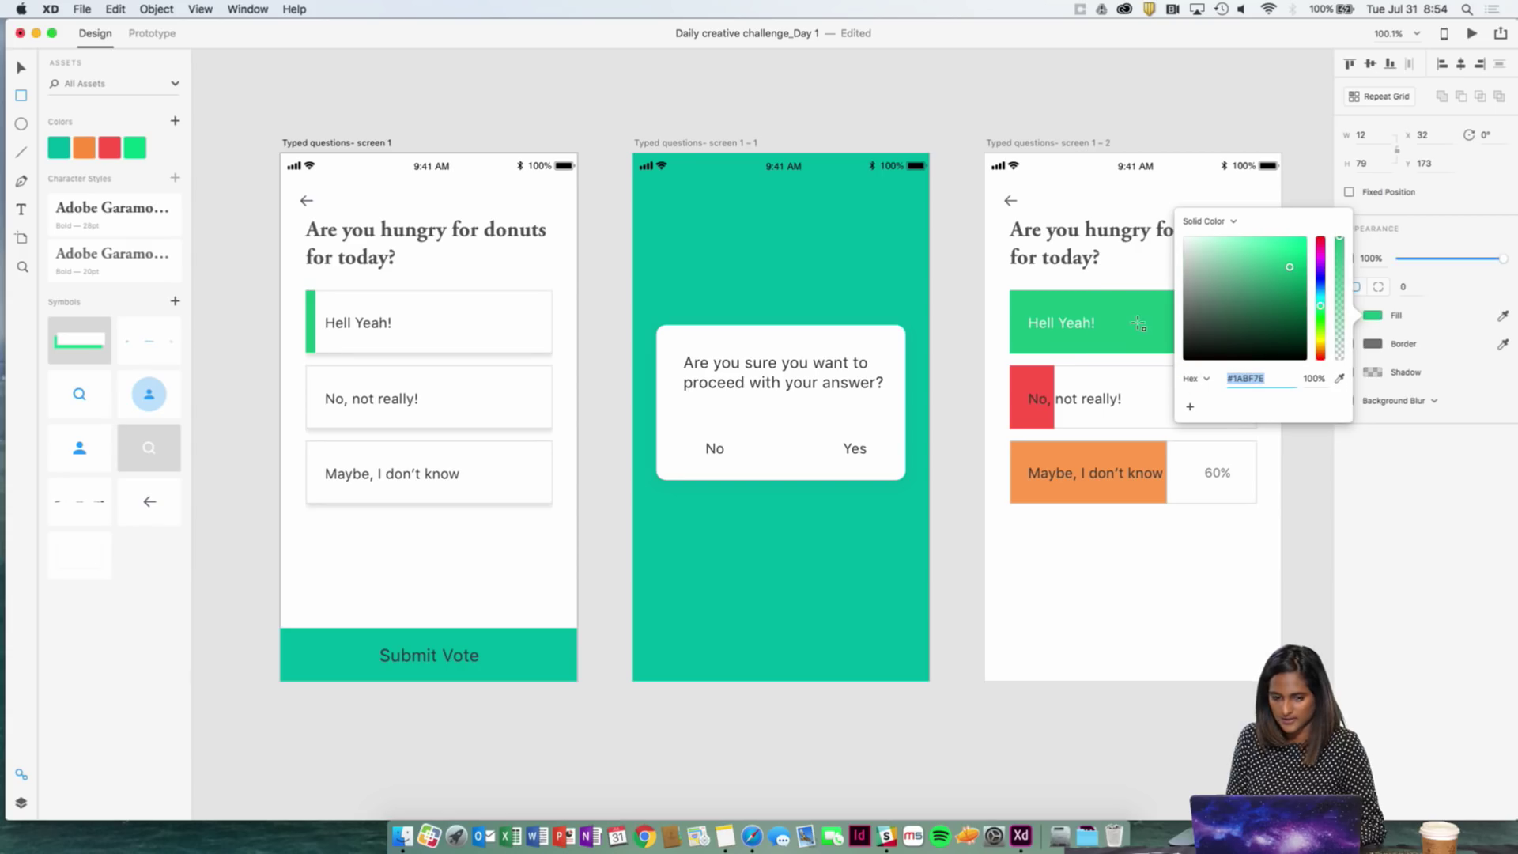
{"action": "left_click", "coordinate": [580, 286]}
{"action": "key", "text": "v"}
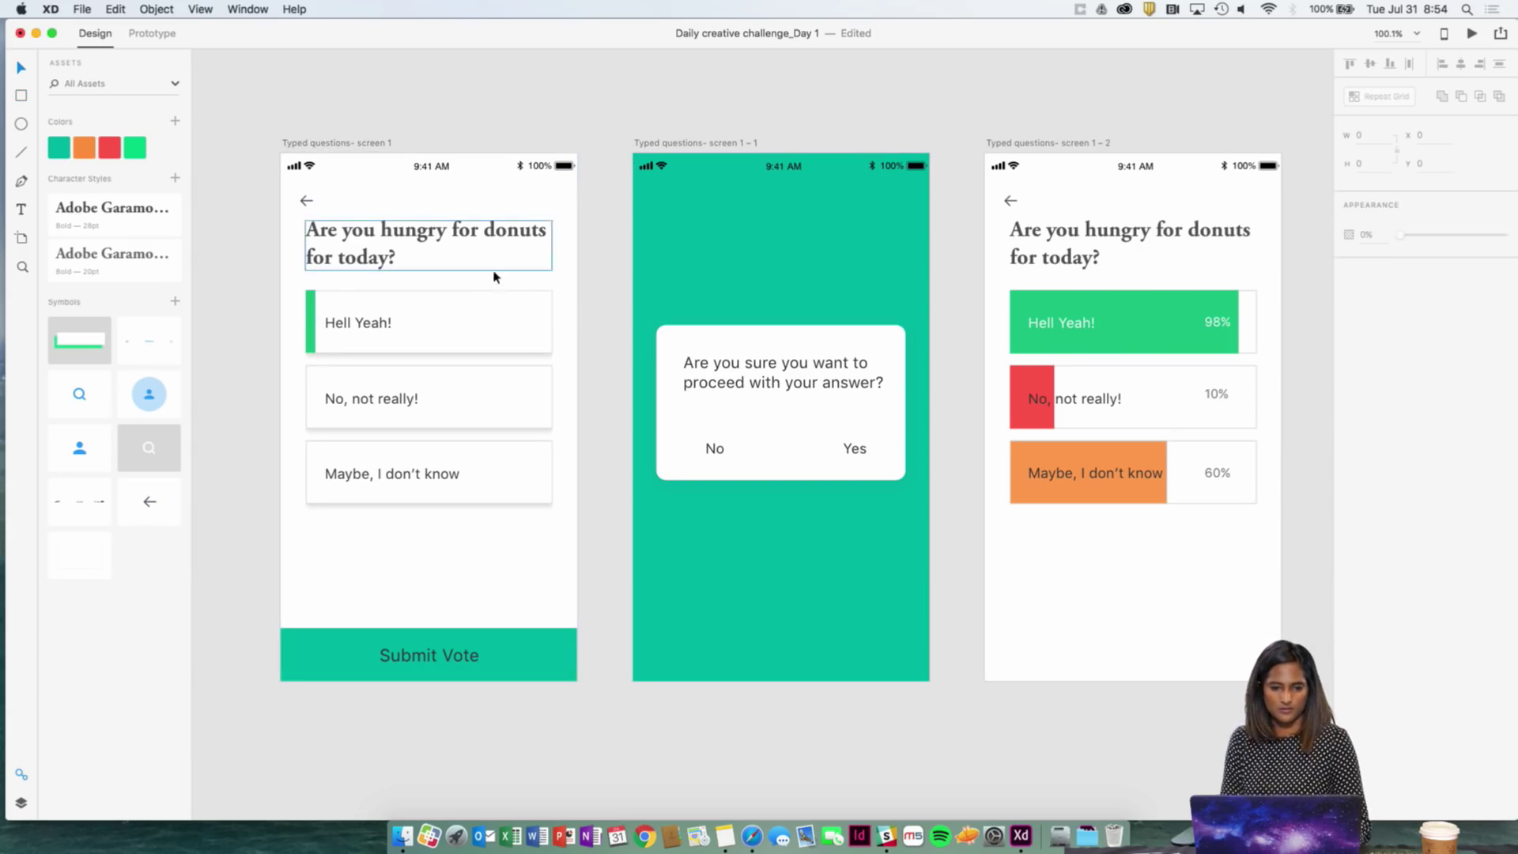
- Try a lighter grey fill for the "No, not really!" and "Maybe, I don't know" texts on the results screen
{"action": "scroll", "coordinate": [607, 412], "scroll_direction": "right", "scroll_amount": 3}
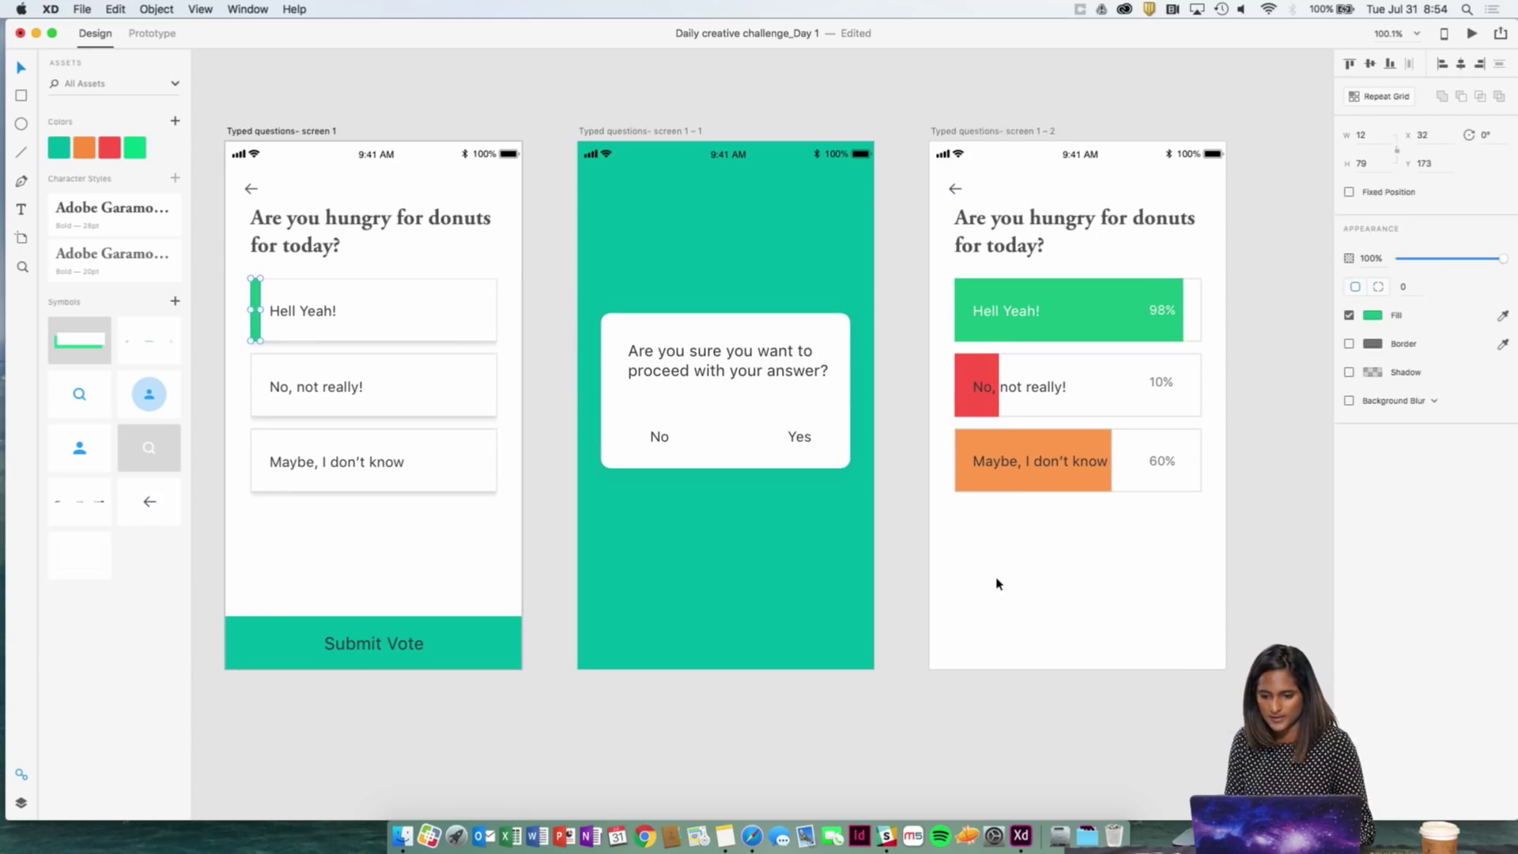
{"action": "left_click", "coordinate": [1056, 464]}
{"action": "left_click", "coordinate": [1039, 395], "text": "shift"}
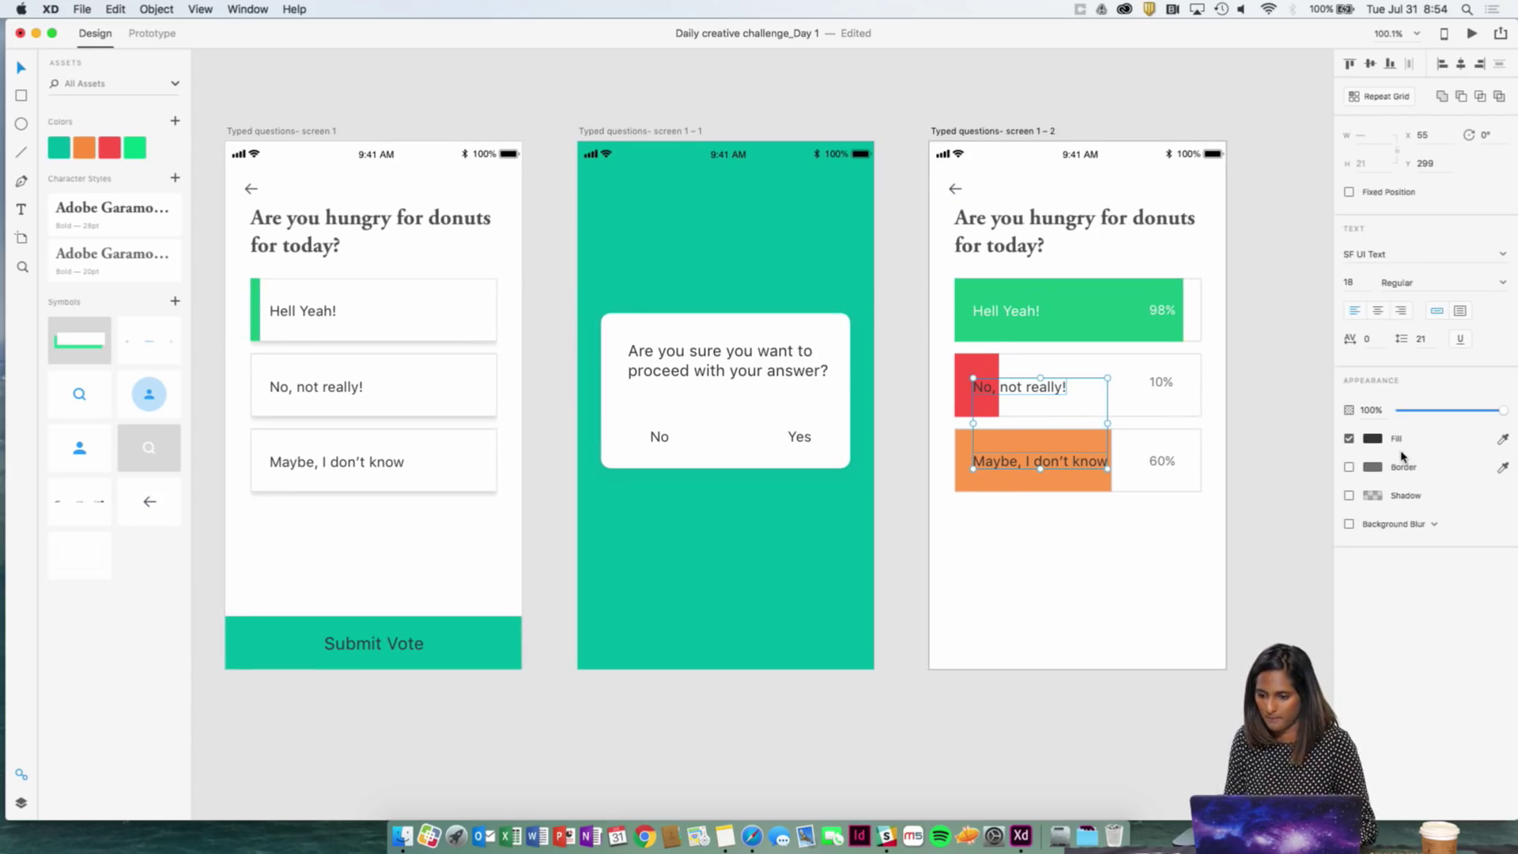
{"action": "left_click", "coordinate": [1376, 440]}
{"action": "left_click_drag", "start_coordinate": [1233, 447], "coordinate": [1152, 427]}
- Set the fill of the results screen's "No, not really!" and "Maybe, I don't know" texts to dark reddish brown #482323
{"action": "left_click", "coordinate": [1047, 462]}
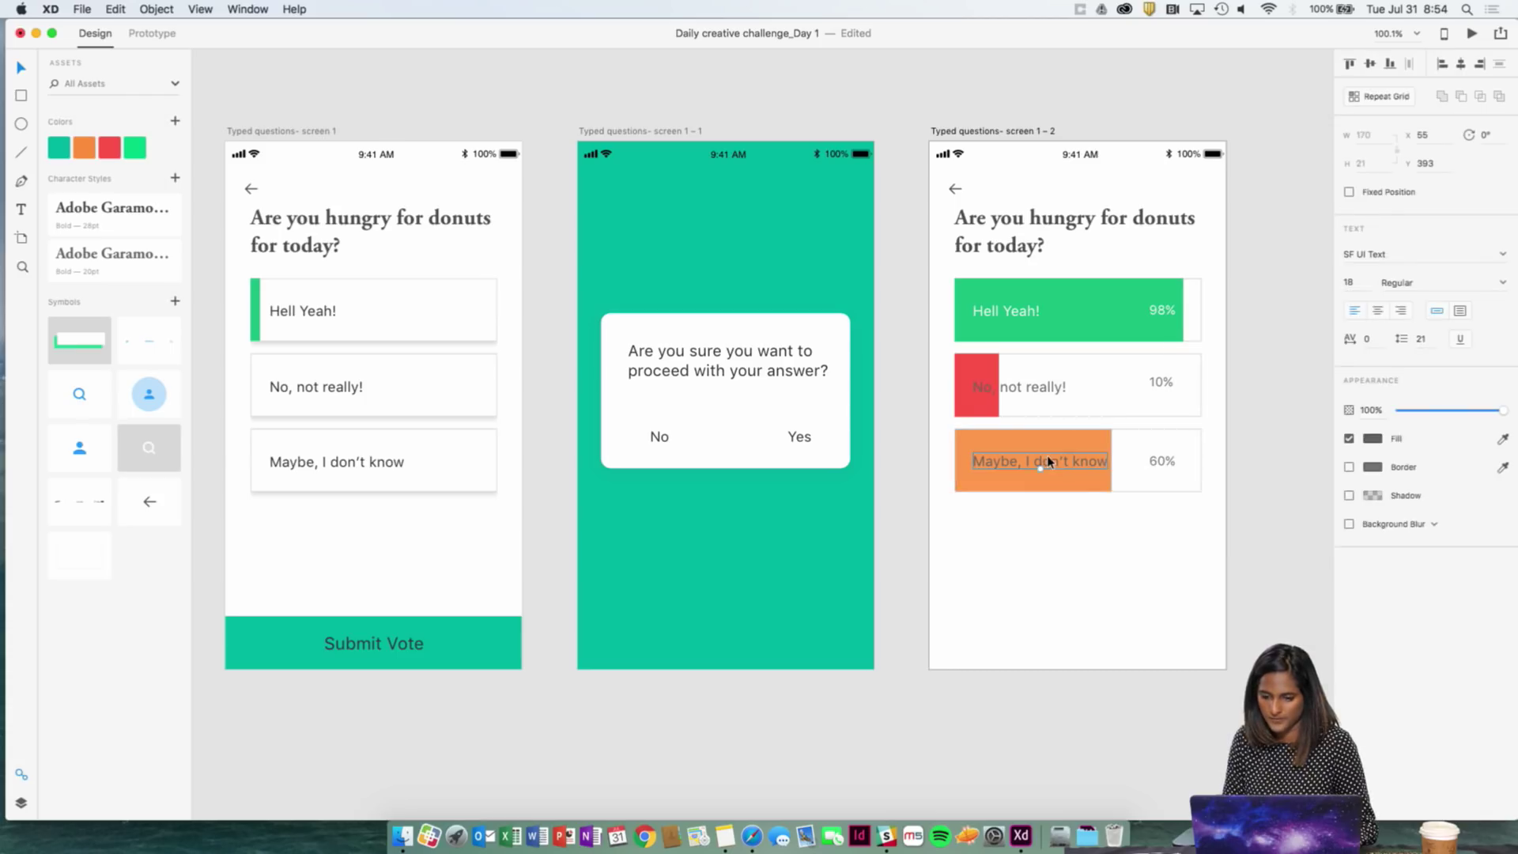
{"action": "left_click", "coordinate": [1373, 440]}
{"action": "left_click_drag", "start_coordinate": [1229, 435], "coordinate": [1186, 467]}
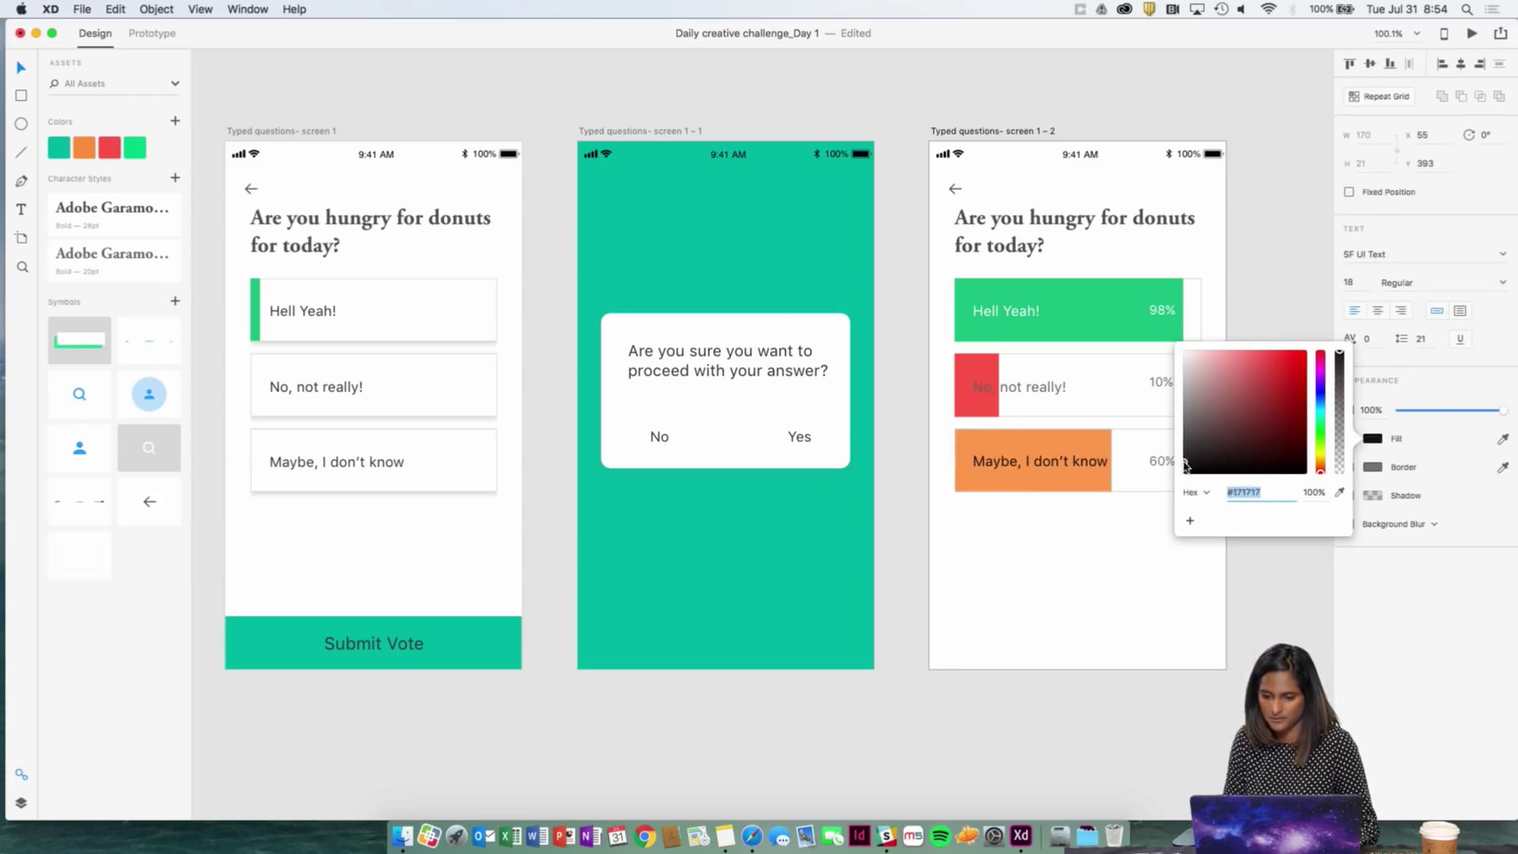
{"action": "left_click", "coordinate": [1035, 399], "text": "shift"}
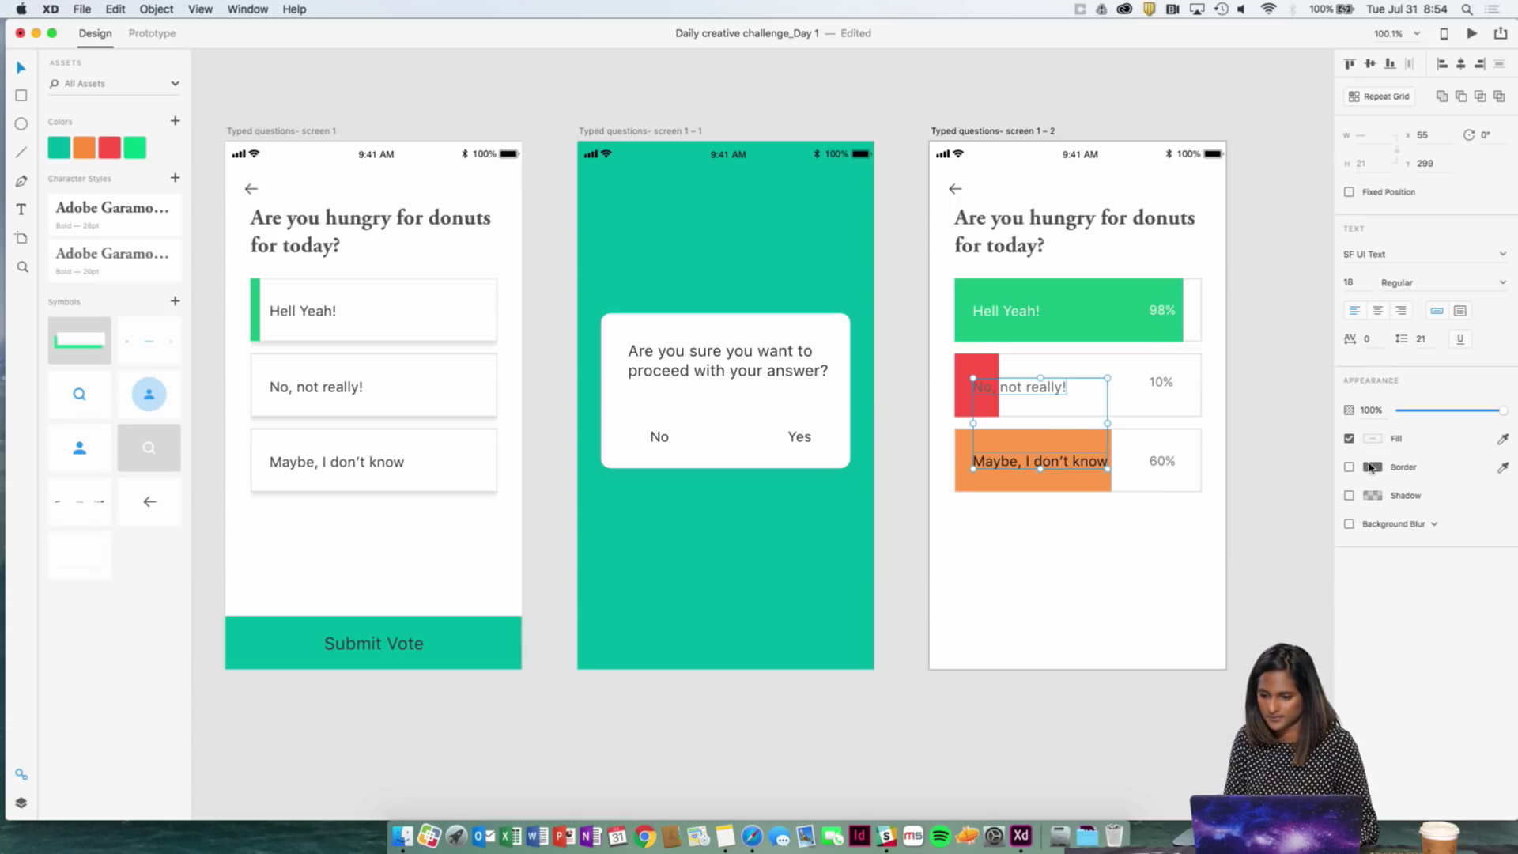
{"action": "left_click", "coordinate": [1372, 438]}
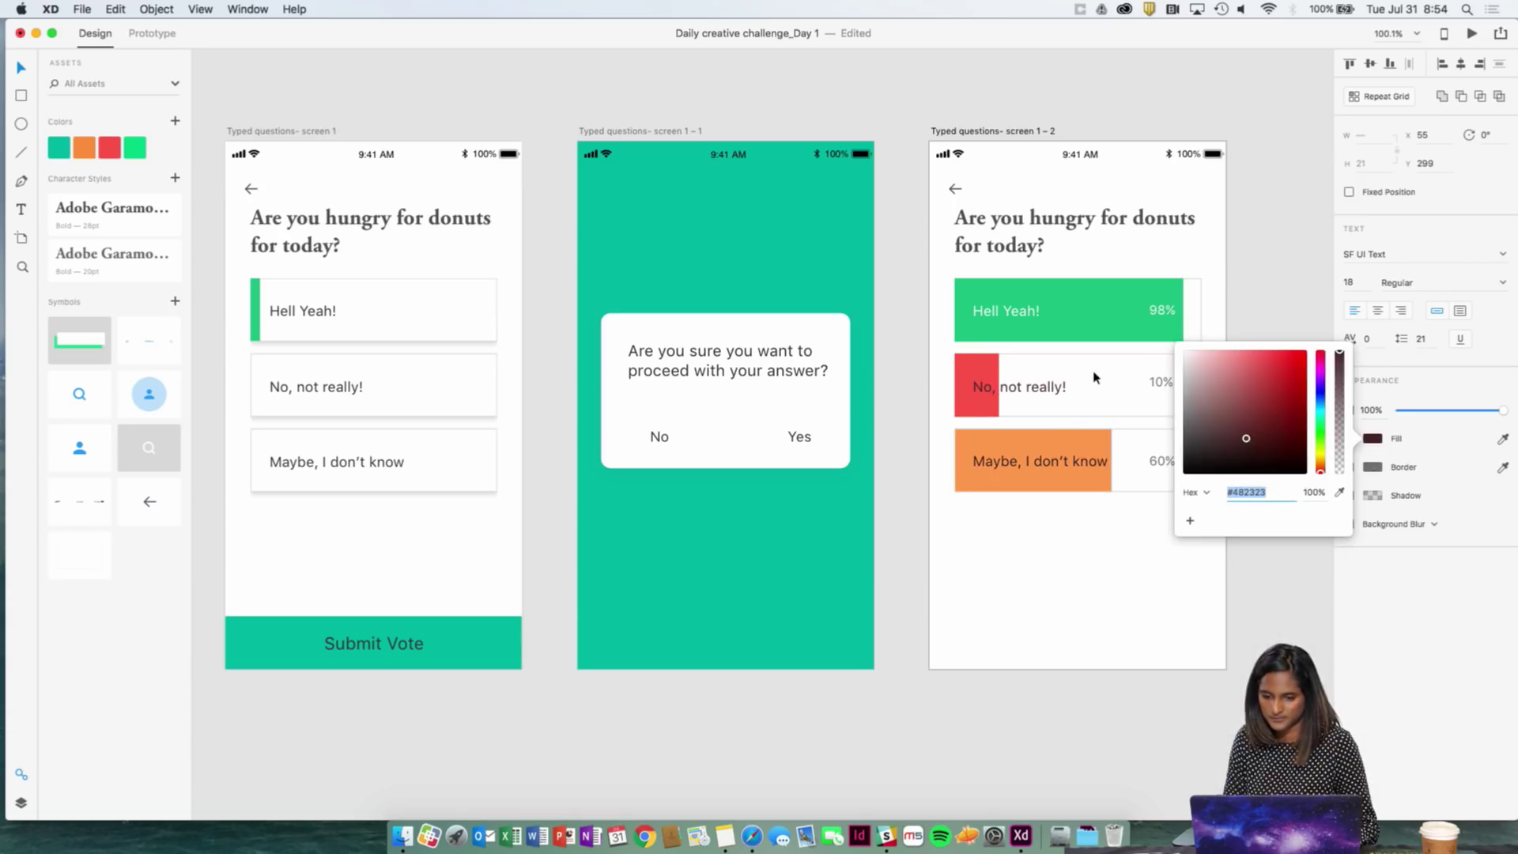
{"action": "left_click", "coordinate": [1162, 371]}
- Set the font size of the results screen's "No, not really!" and "Maybe, I don't know" texts to 16
{"action": "double_click", "coordinate": [1062, 395]}
{"action": "left_click", "coordinate": [1056, 458], "text": "shift"}
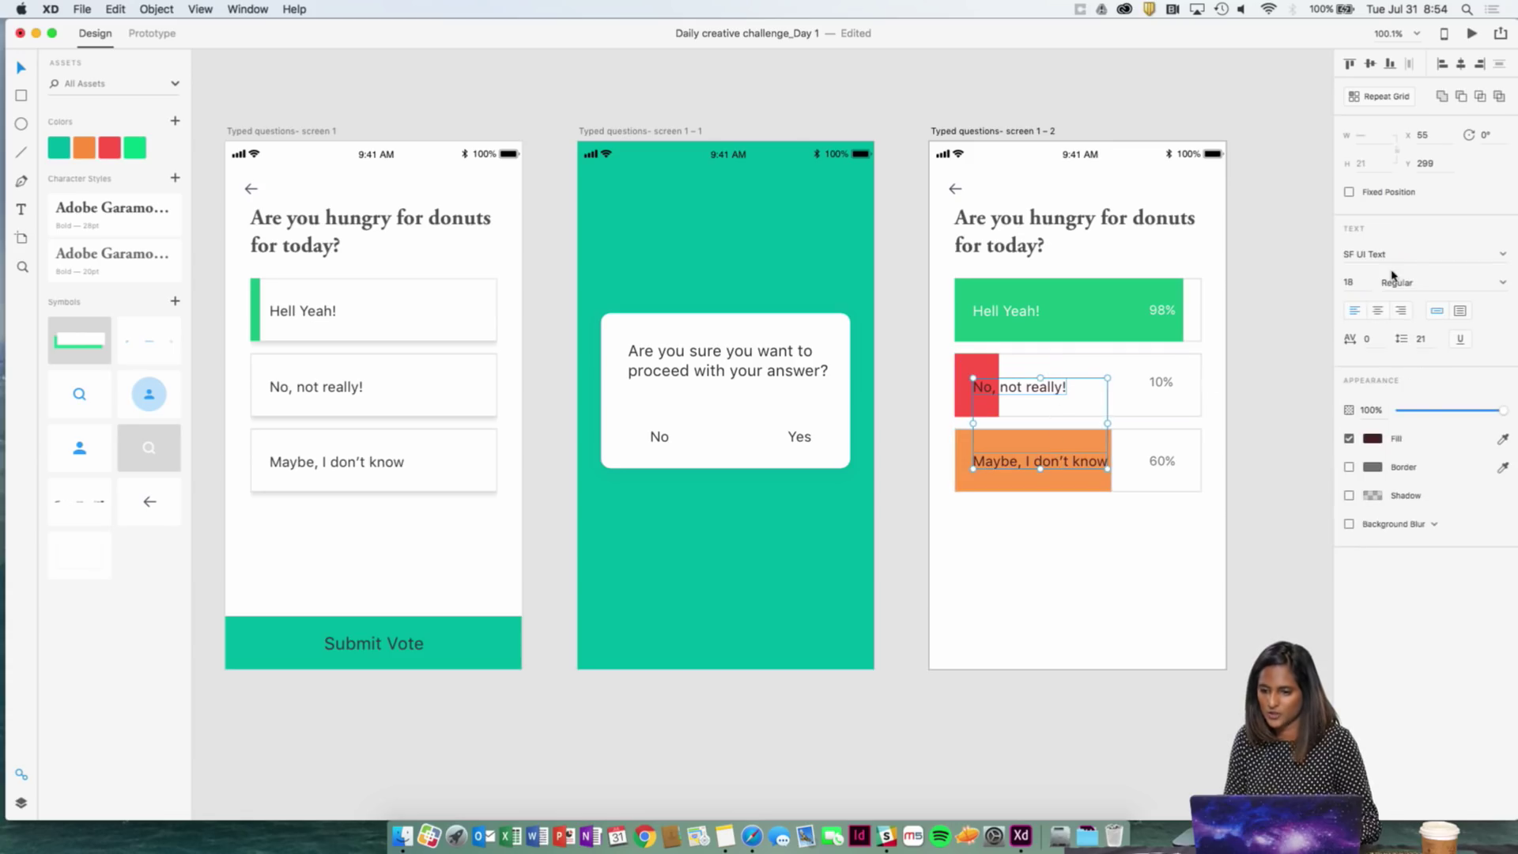
{"action": "left_click", "coordinate": [1349, 282]}
{"action": "type", "text": "16"}
{"action": "key", "text": "Return"}
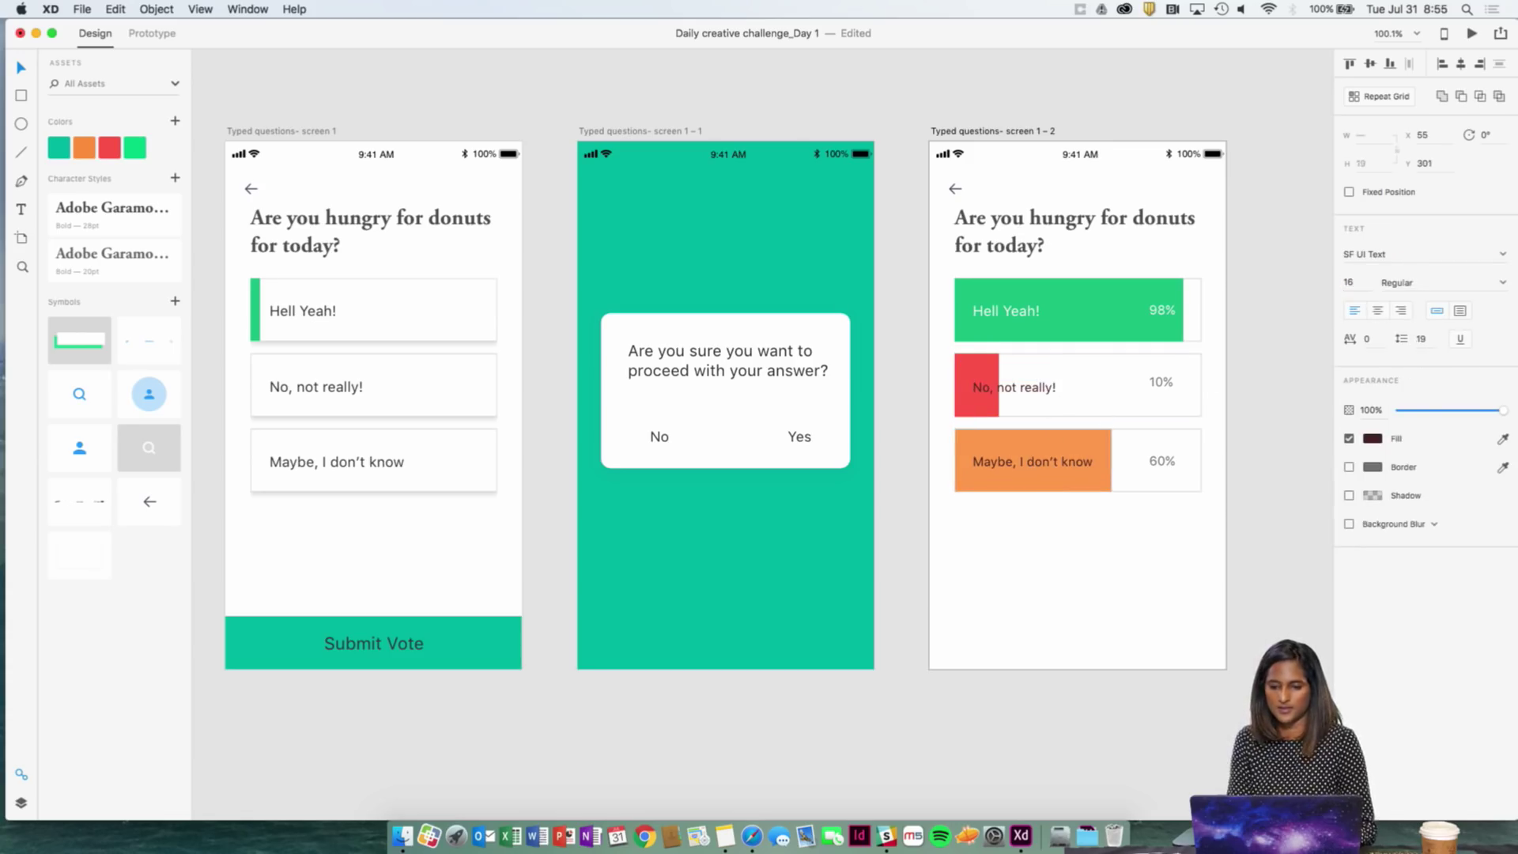
- Set the font size of the white "Hell Yeah!" text on the results screen's green bar to 16
{"action": "left_click", "coordinate": [1064, 527]}
{"action": "double_click", "coordinate": [1016, 314]}
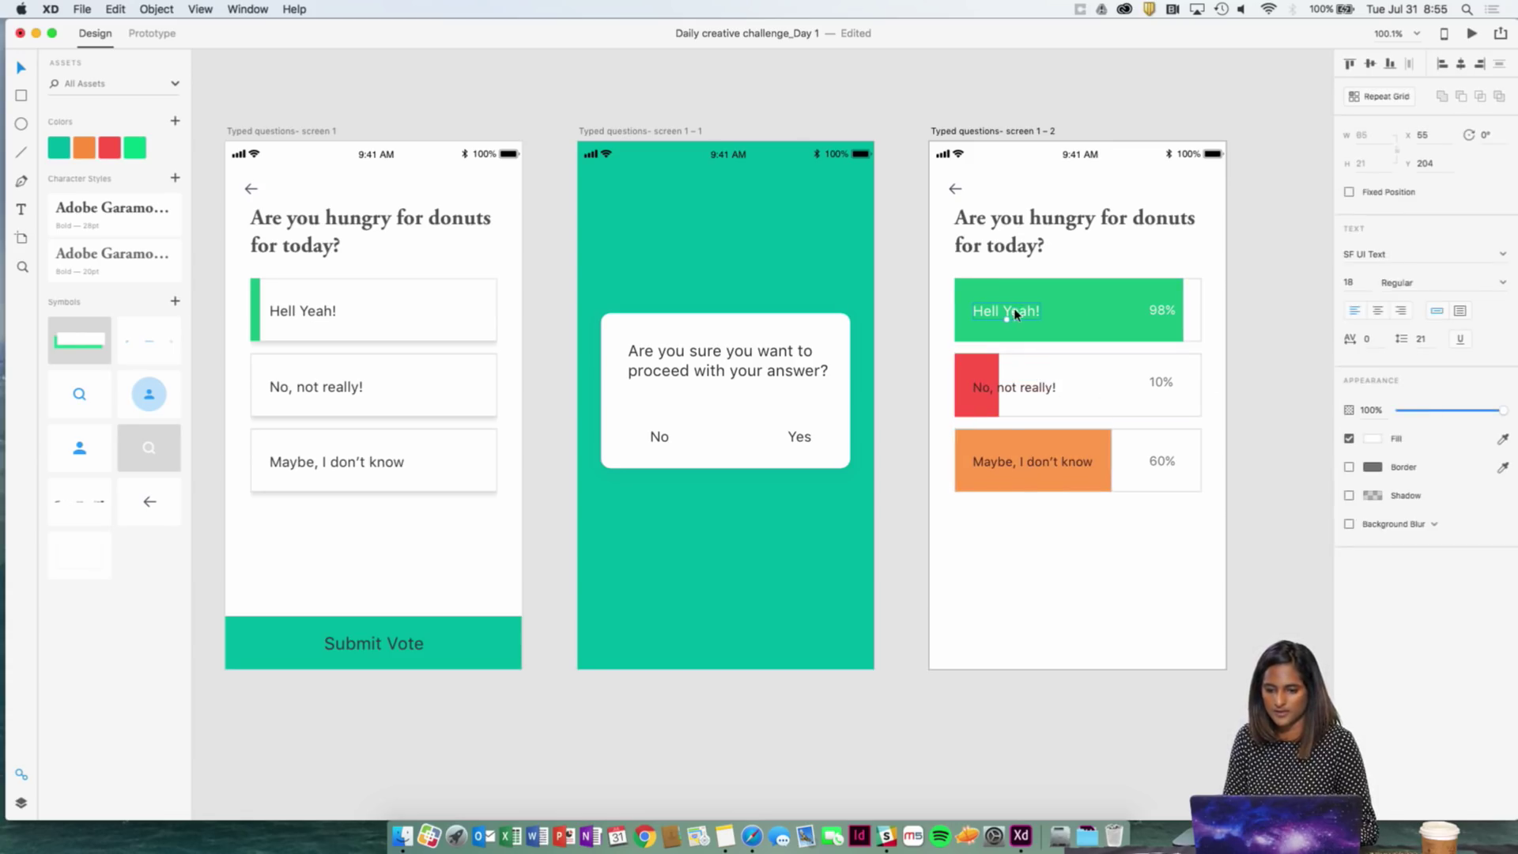
{"action": "left_click", "coordinate": [1349, 283]}
{"action": "type", "text": "1"}
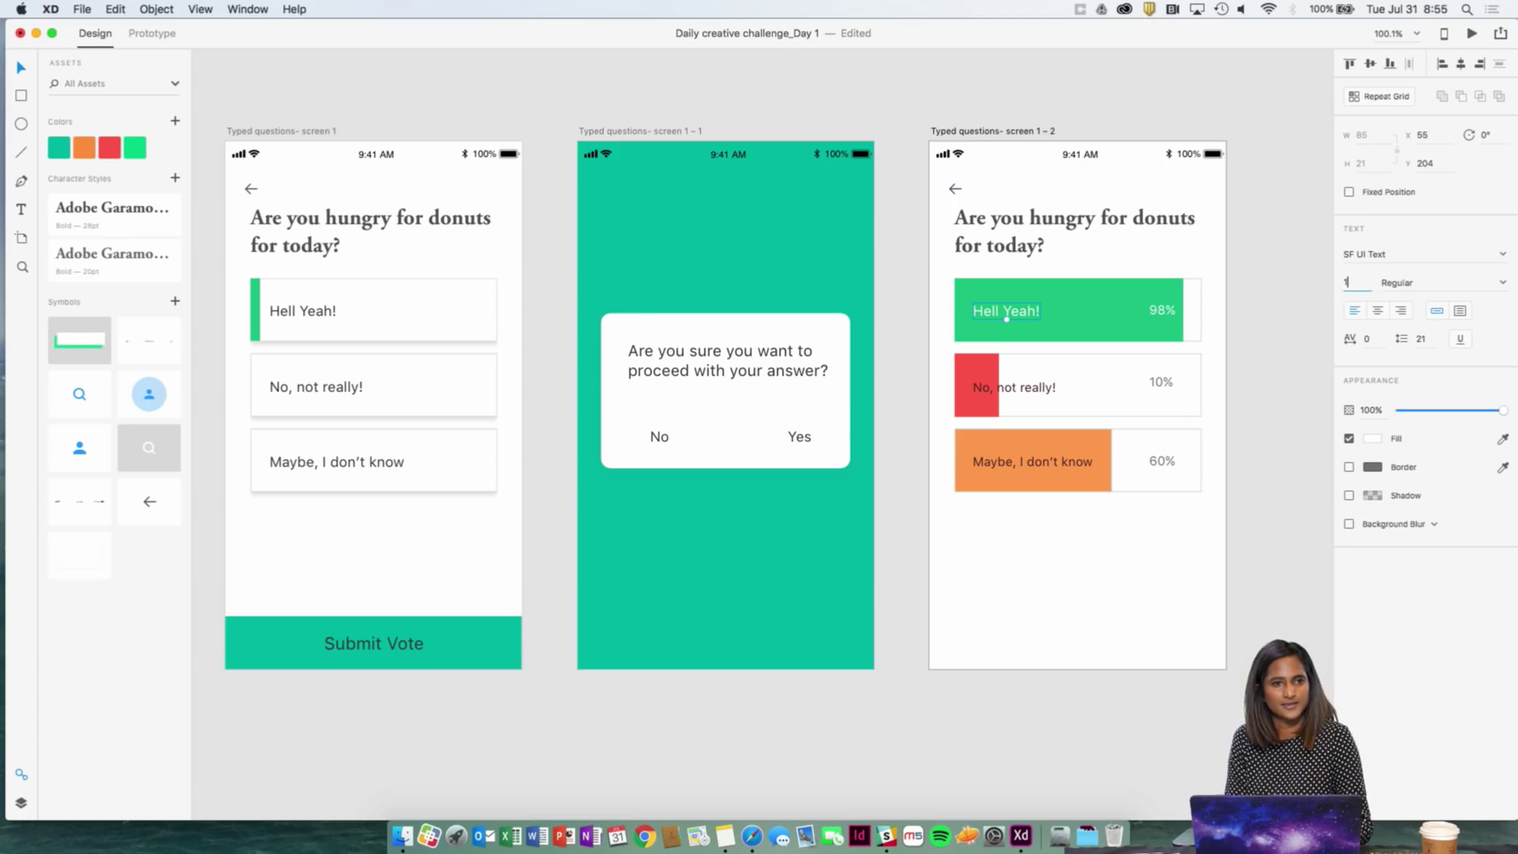
{"action": "type", "text": "6"}
{"action": "key", "text": "Return"}
- Reduce the answer texts in the first screen's repeat grid to font size 16, matching the results screen's answer texts
{"action": "scroll", "coordinate": [987, 478], "scroll_direction": "left", "scroll_amount": 3}
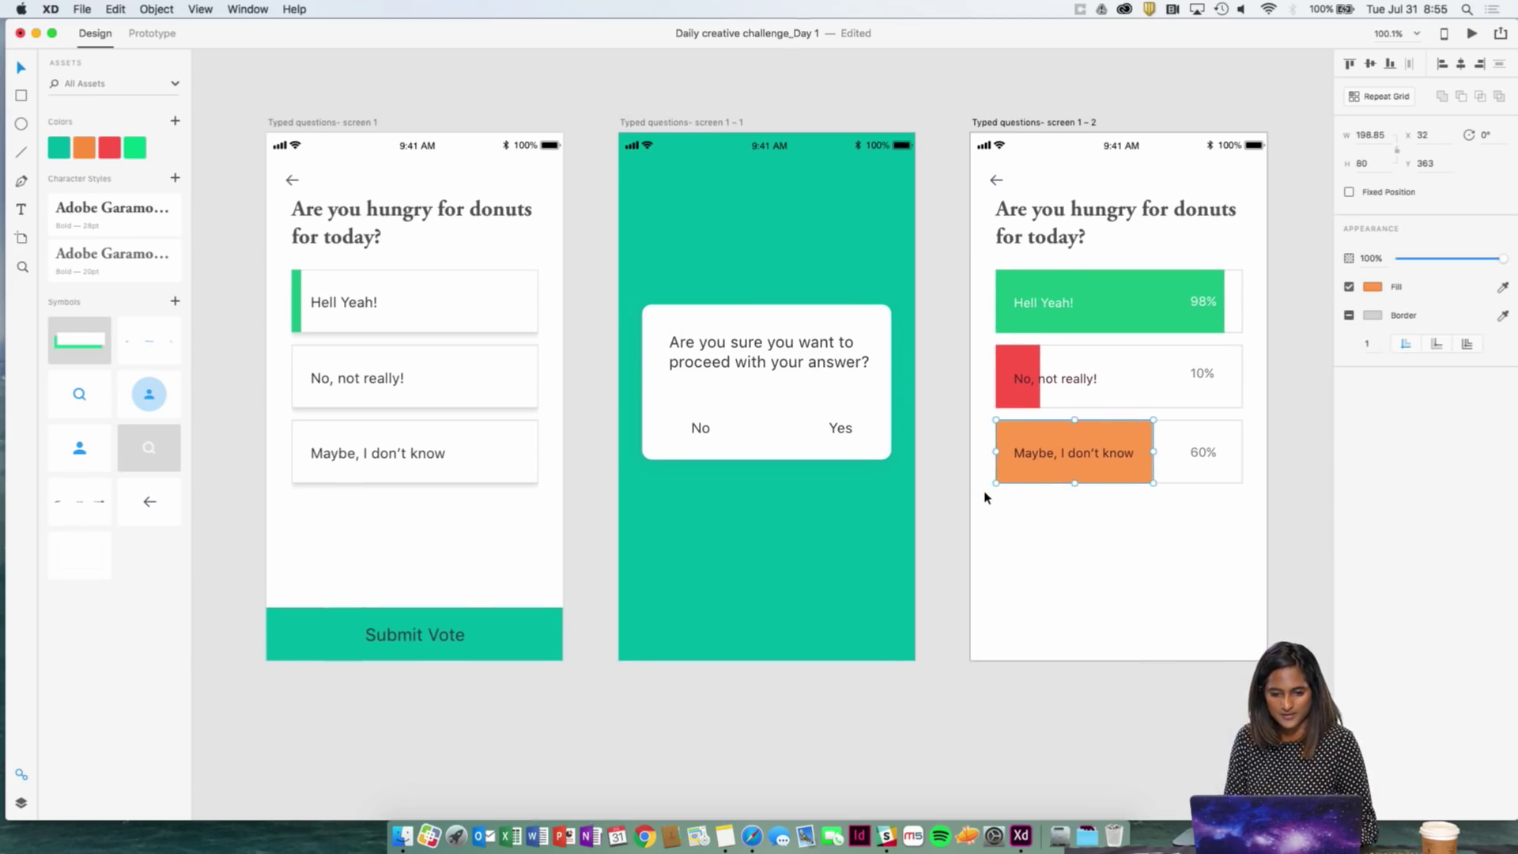
{"action": "left_click", "coordinate": [389, 321]}
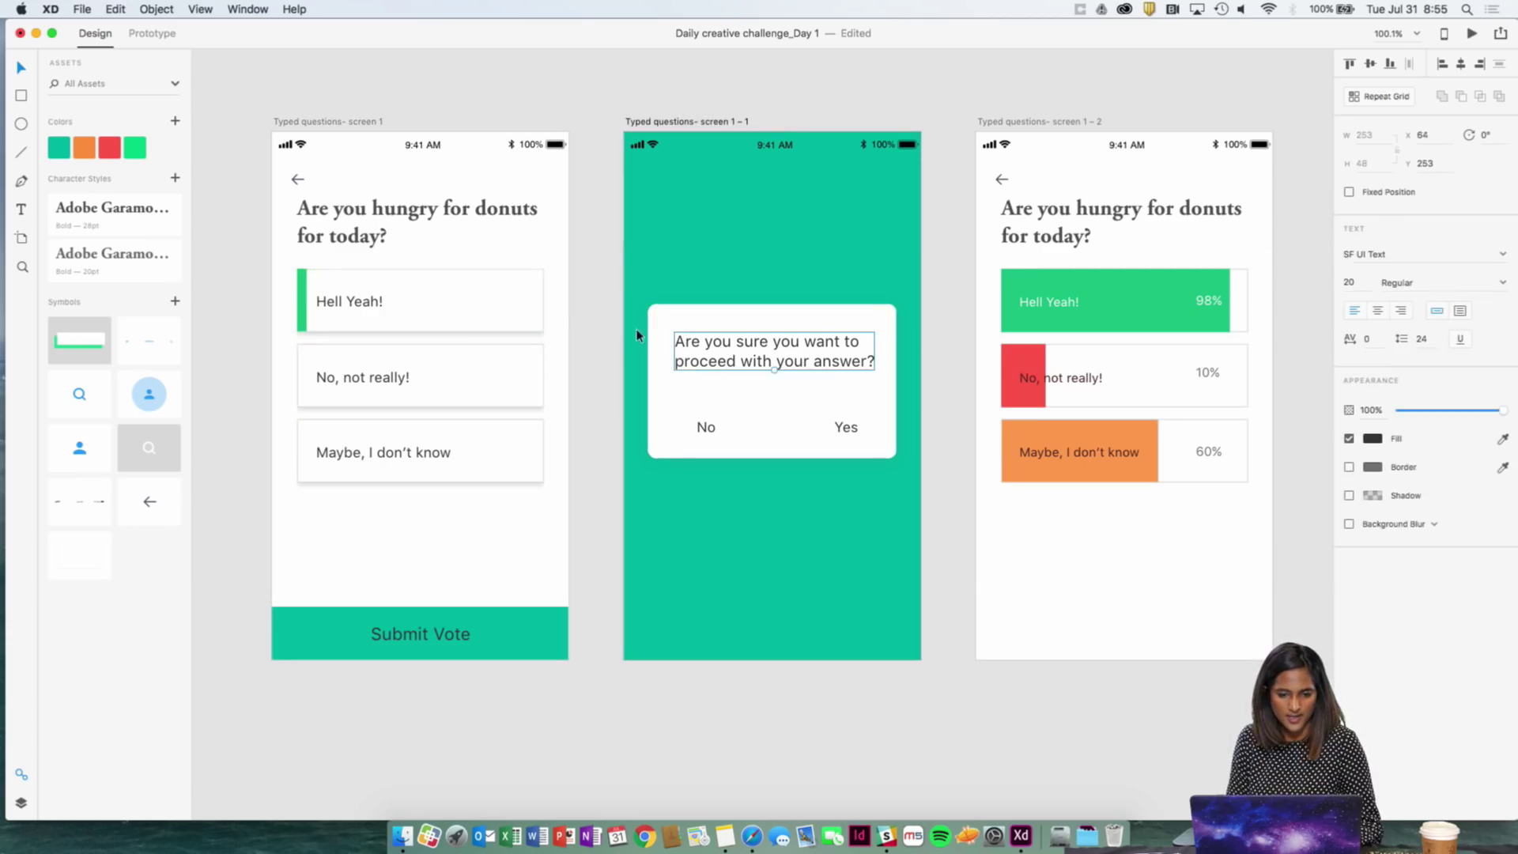
{"action": "double_click", "coordinate": [360, 301]}
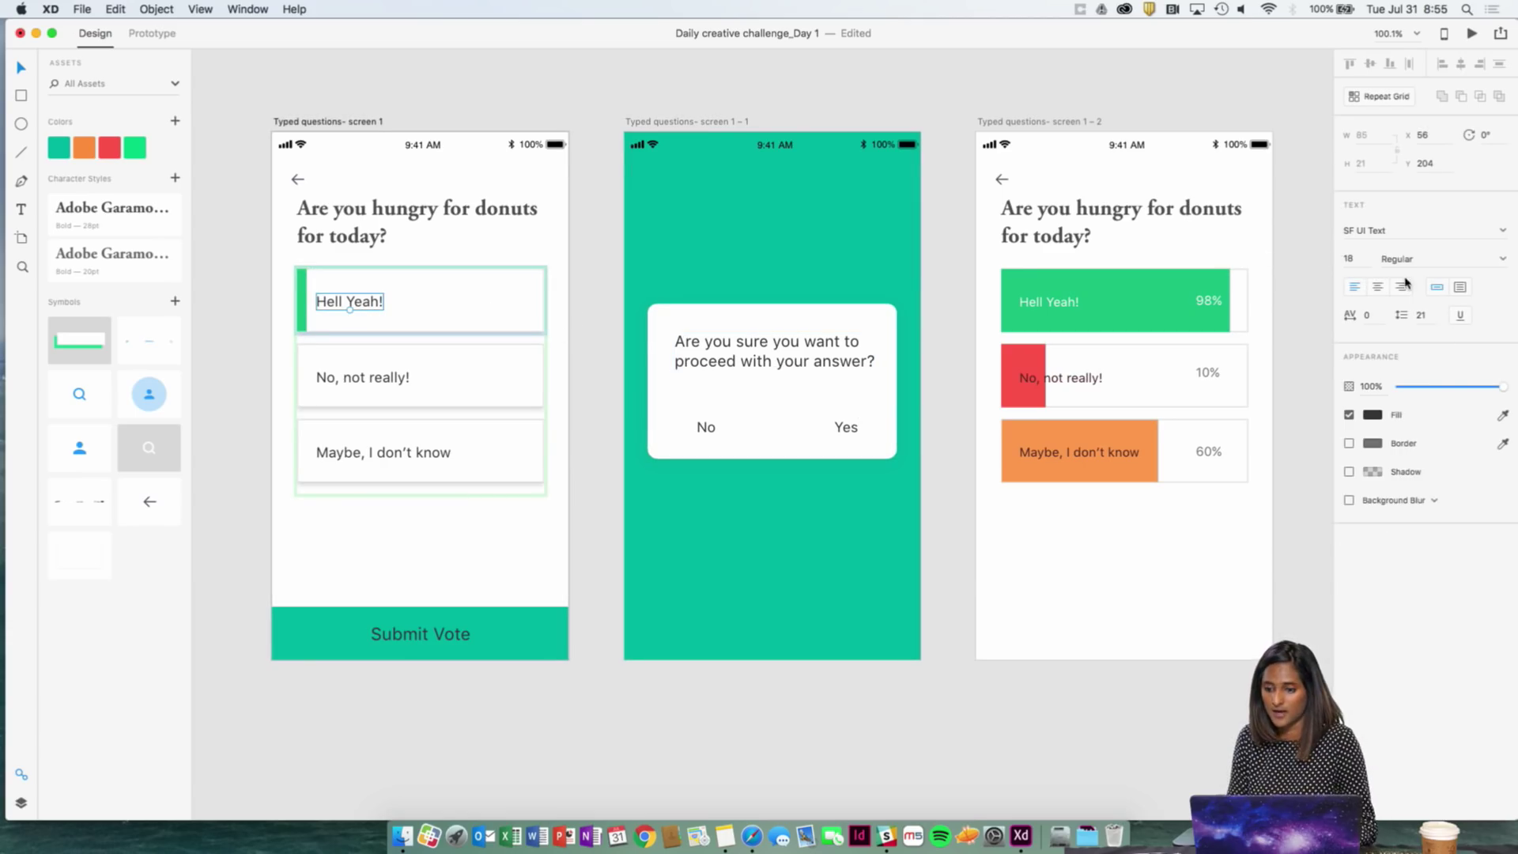
{"action": "left_click", "coordinate": [1352, 259]}
{"action": "type", "text": "17"}
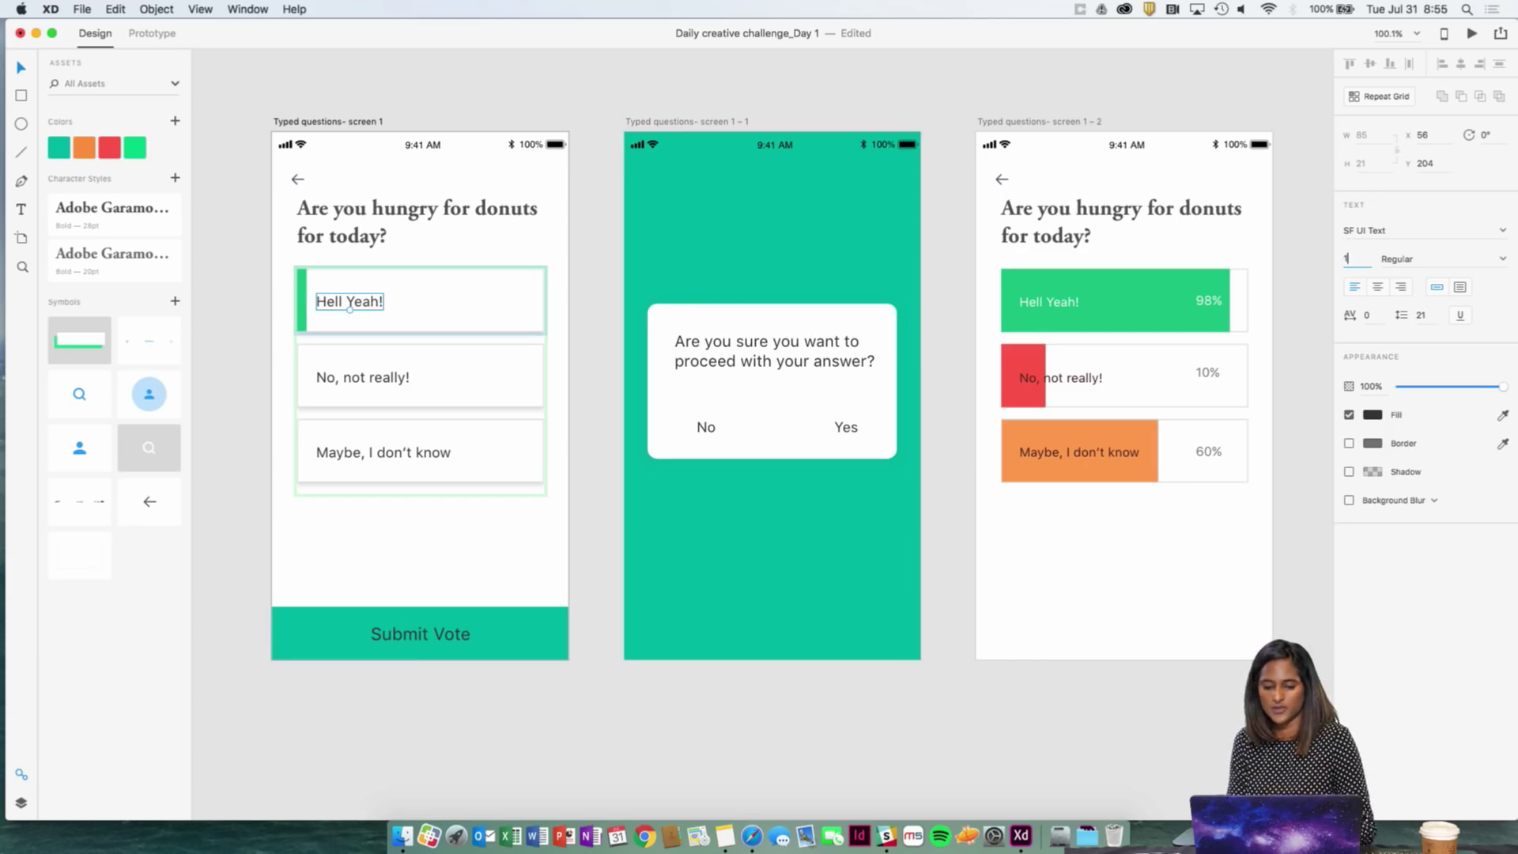
{"action": "key", "text": "Return"}
{"action": "left_click", "coordinate": [600, 325]}
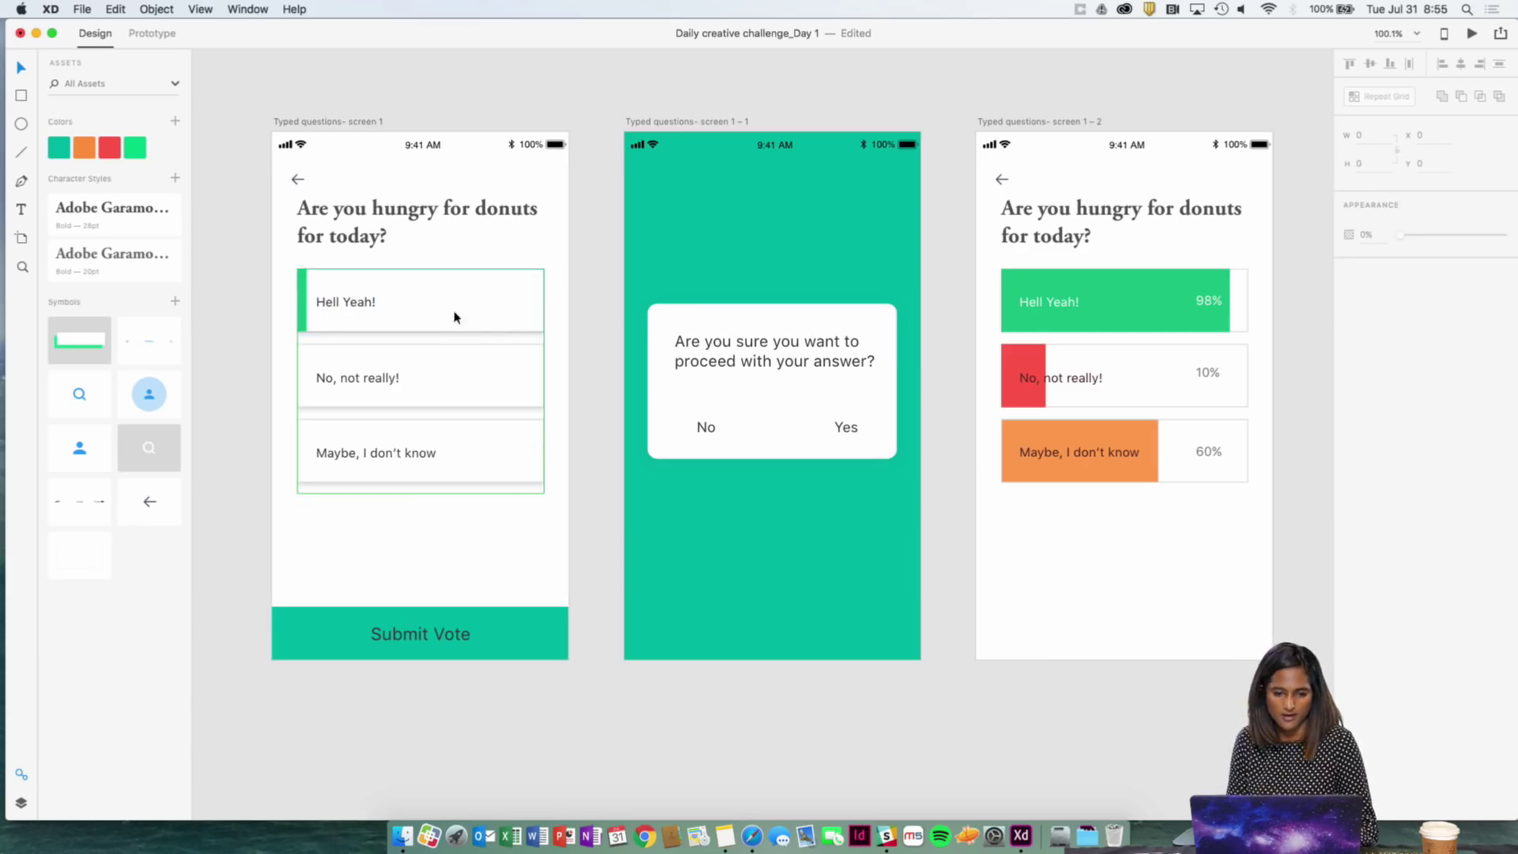
{"action": "left_click", "coordinate": [365, 309]}
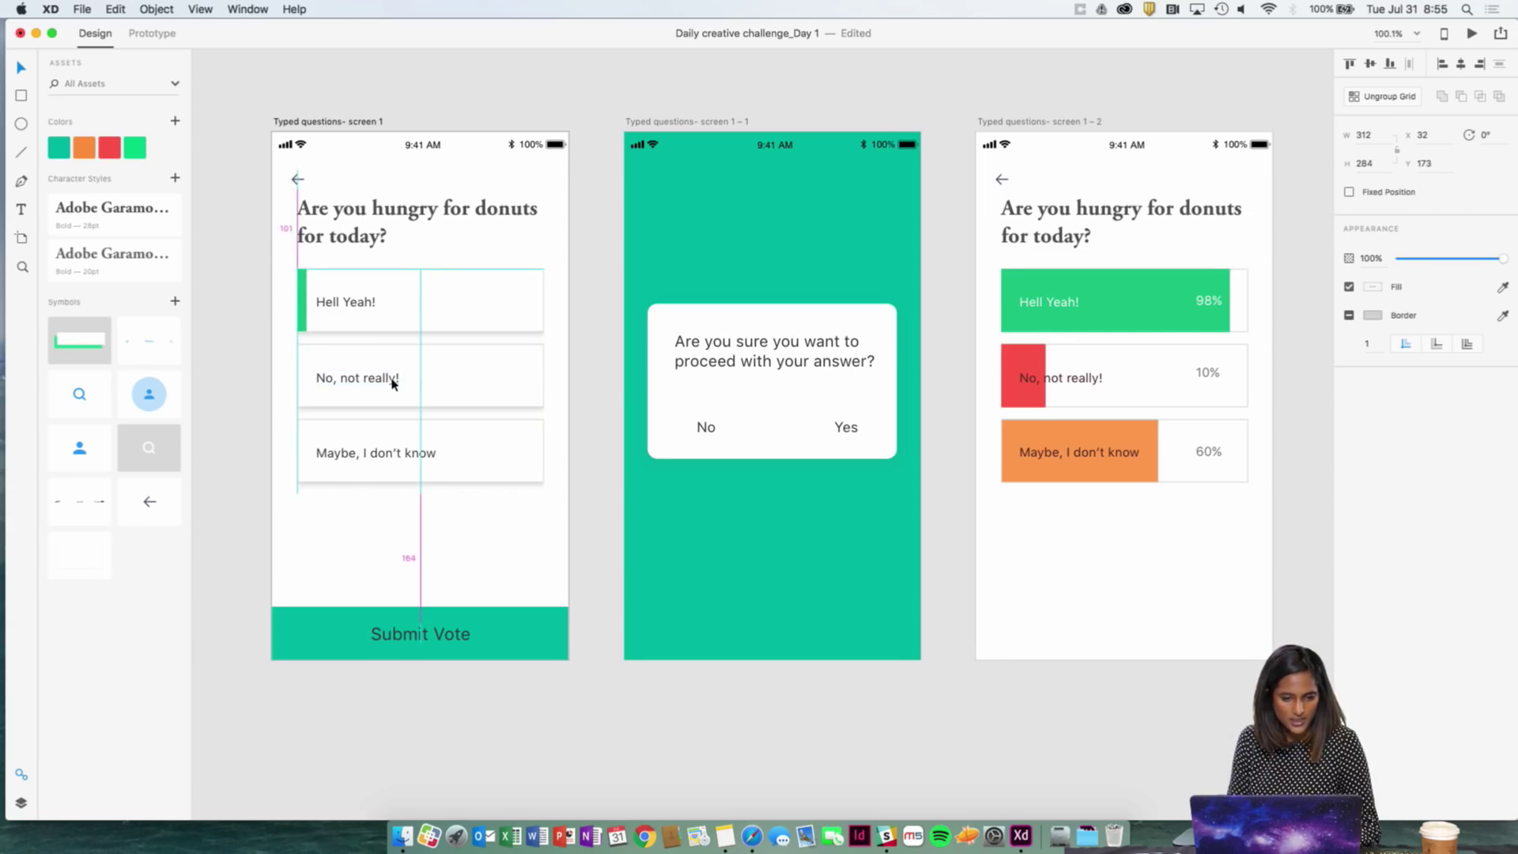
{"action": "key", "text": "Escape"}
{"action": "scroll", "coordinate": [569, 403], "scroll_direction": "right", "scroll_amount": 3}
{"action": "scroll", "coordinate": [573, 405], "scroll_direction": "left", "scroll_amount": 5}
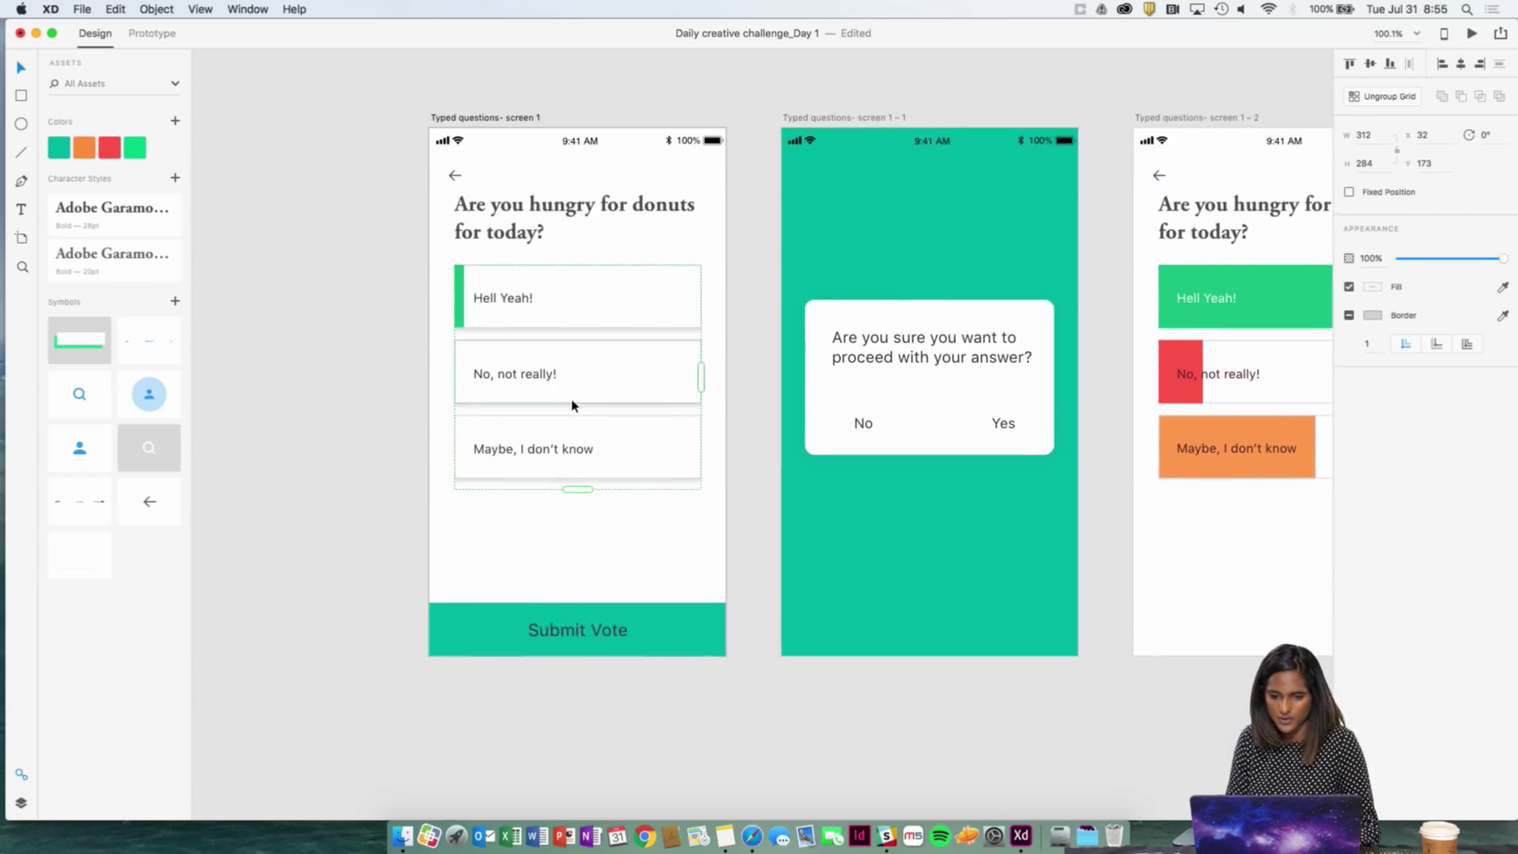
{"action": "left_click", "coordinate": [753, 125]}
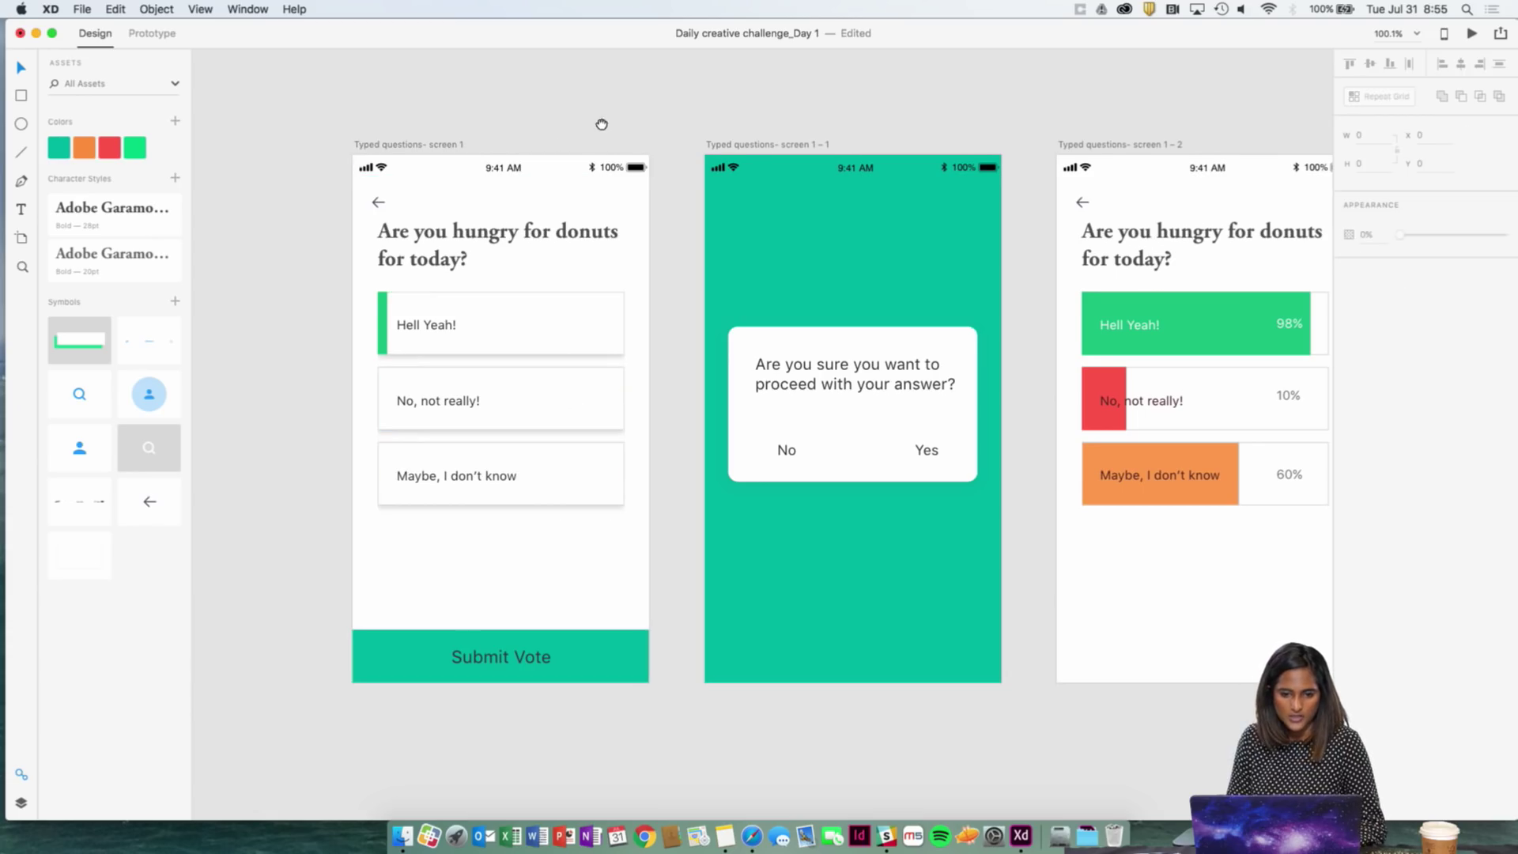
{"action": "scroll", "coordinate": [599, 125], "scroll_direction": "right", "scroll_amount": 3}
{"action": "left_click", "coordinate": [348, 129]}
{"action": "left_click", "coordinate": [548, 106]}
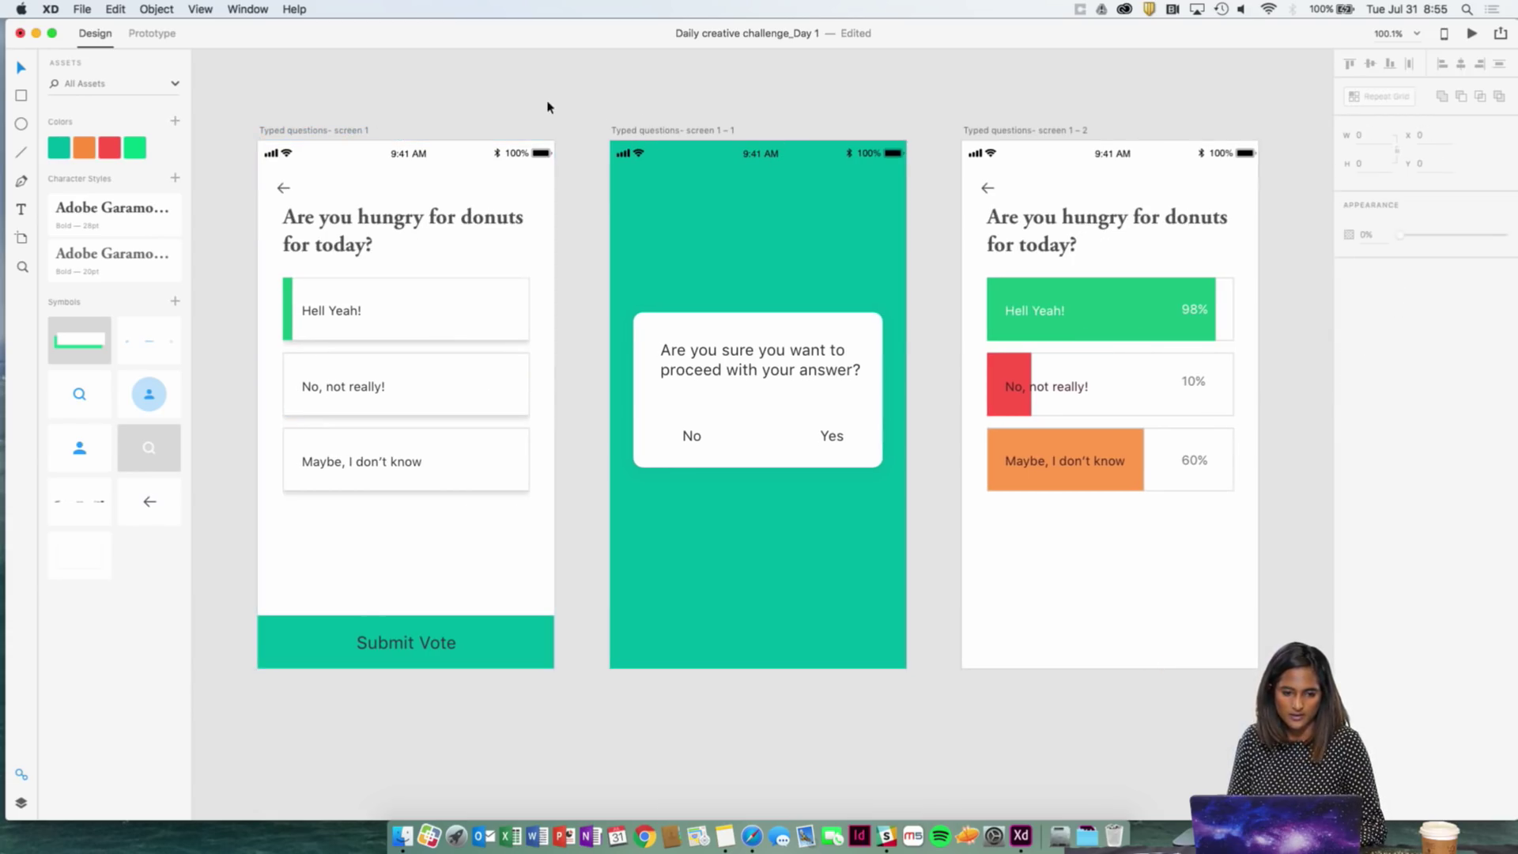
{"action": "left_click", "coordinate": [307, 130]}
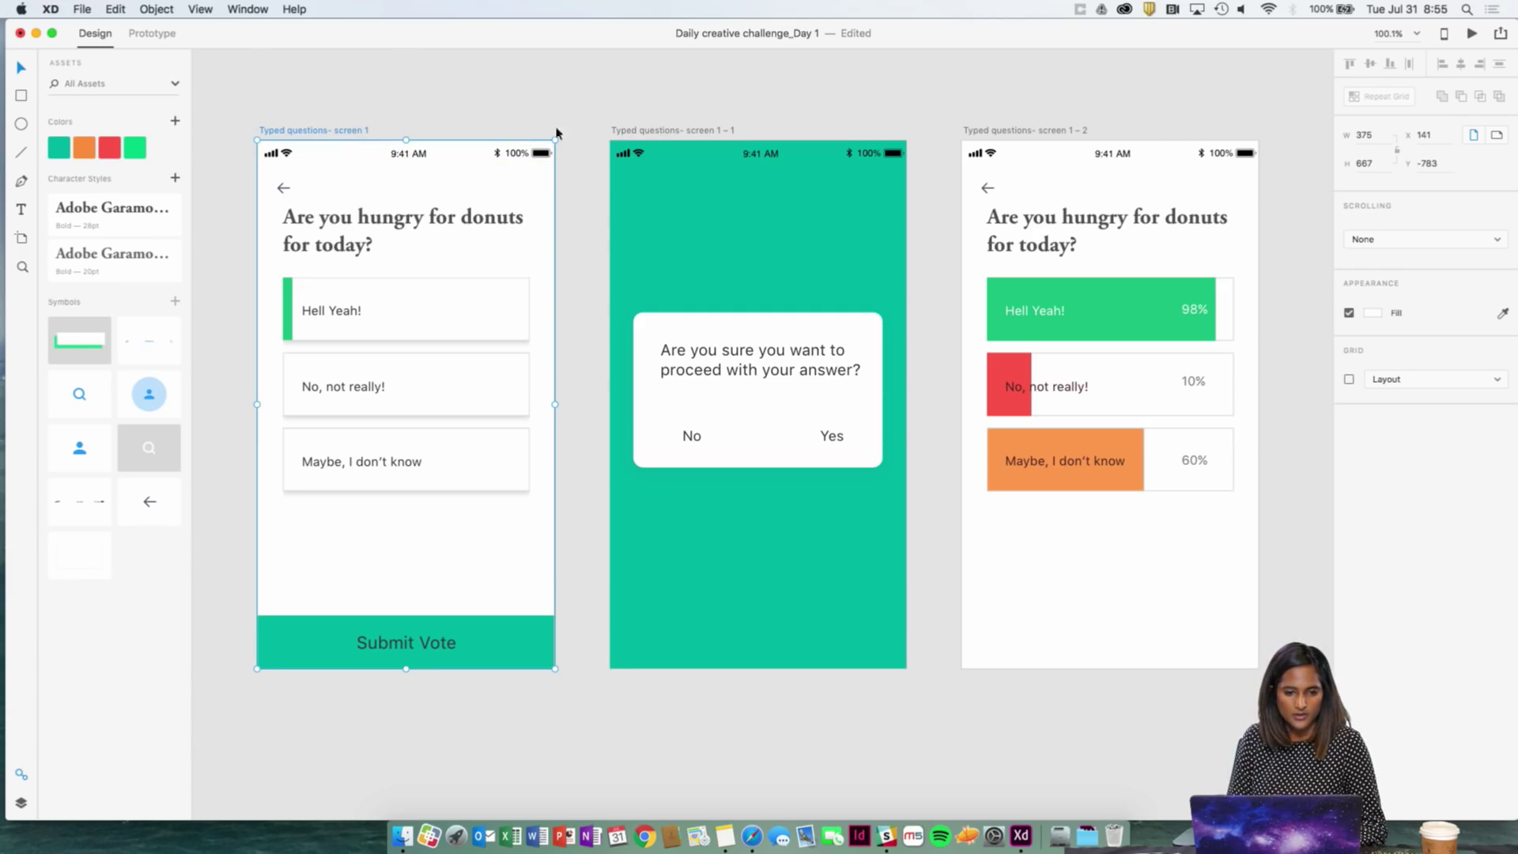
{"action": "left_click", "coordinate": [1027, 122]}
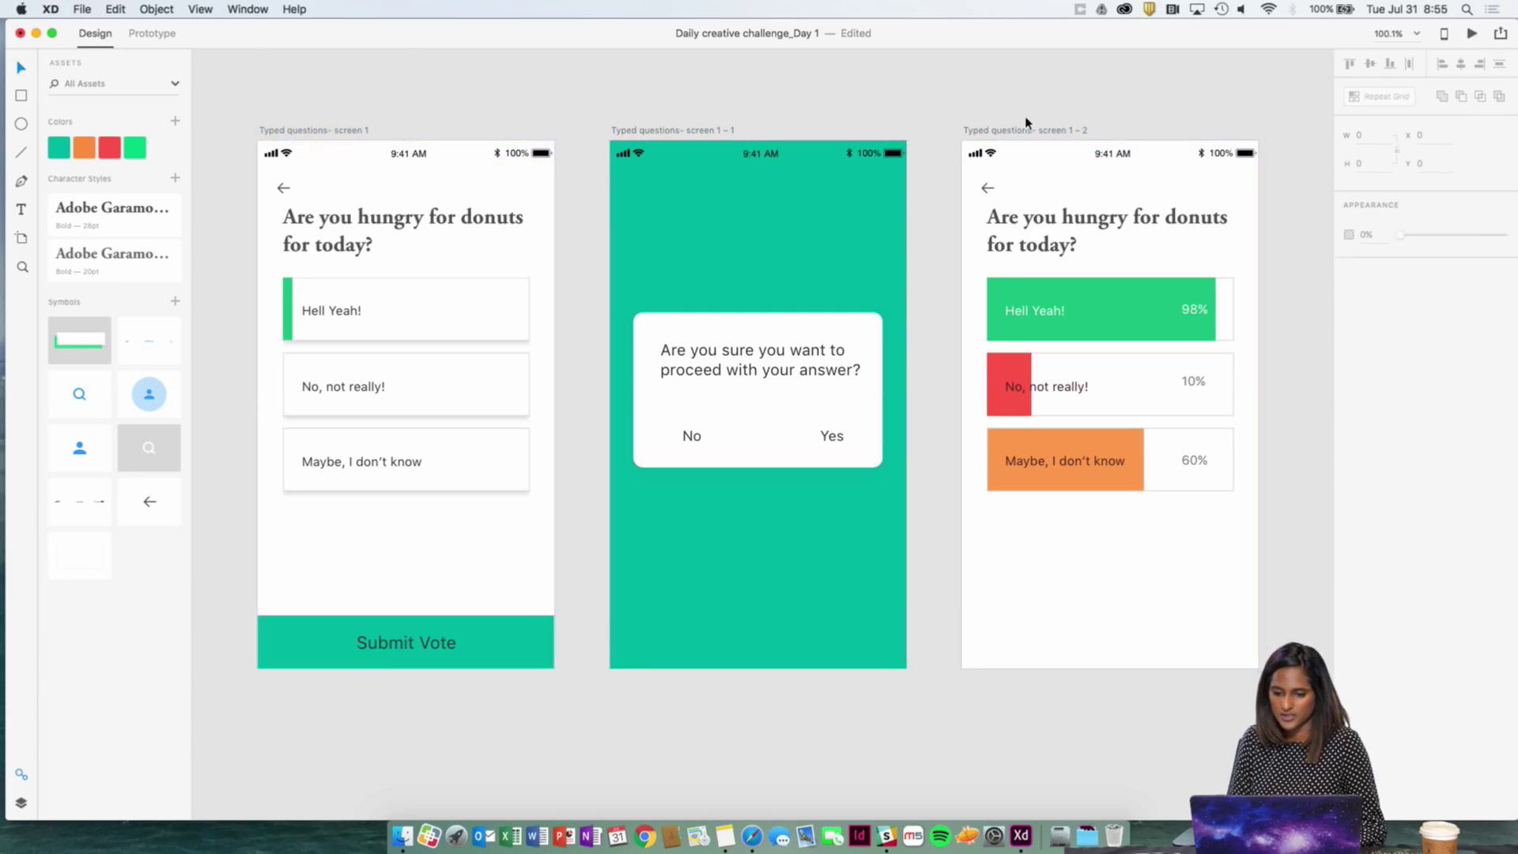
- Add the text "Thank you for your submission!" near the bottom of the results screen and centre it horizontally
{"action": "scroll", "coordinate": [1068, 173], "scroll_direction": "right", "scroll_amount": 5}
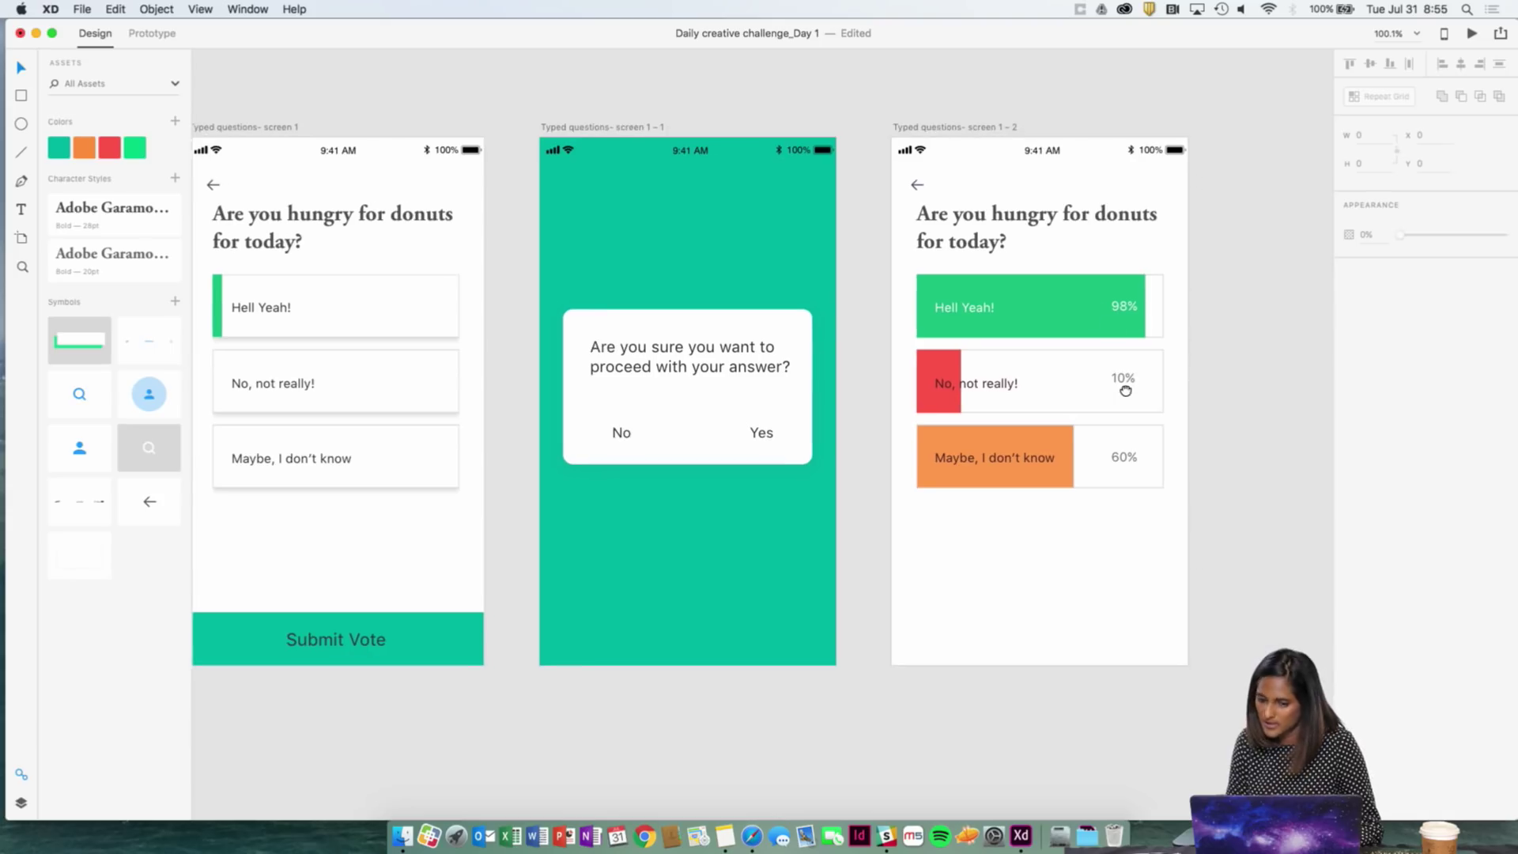
{"action": "key", "text": "t"}
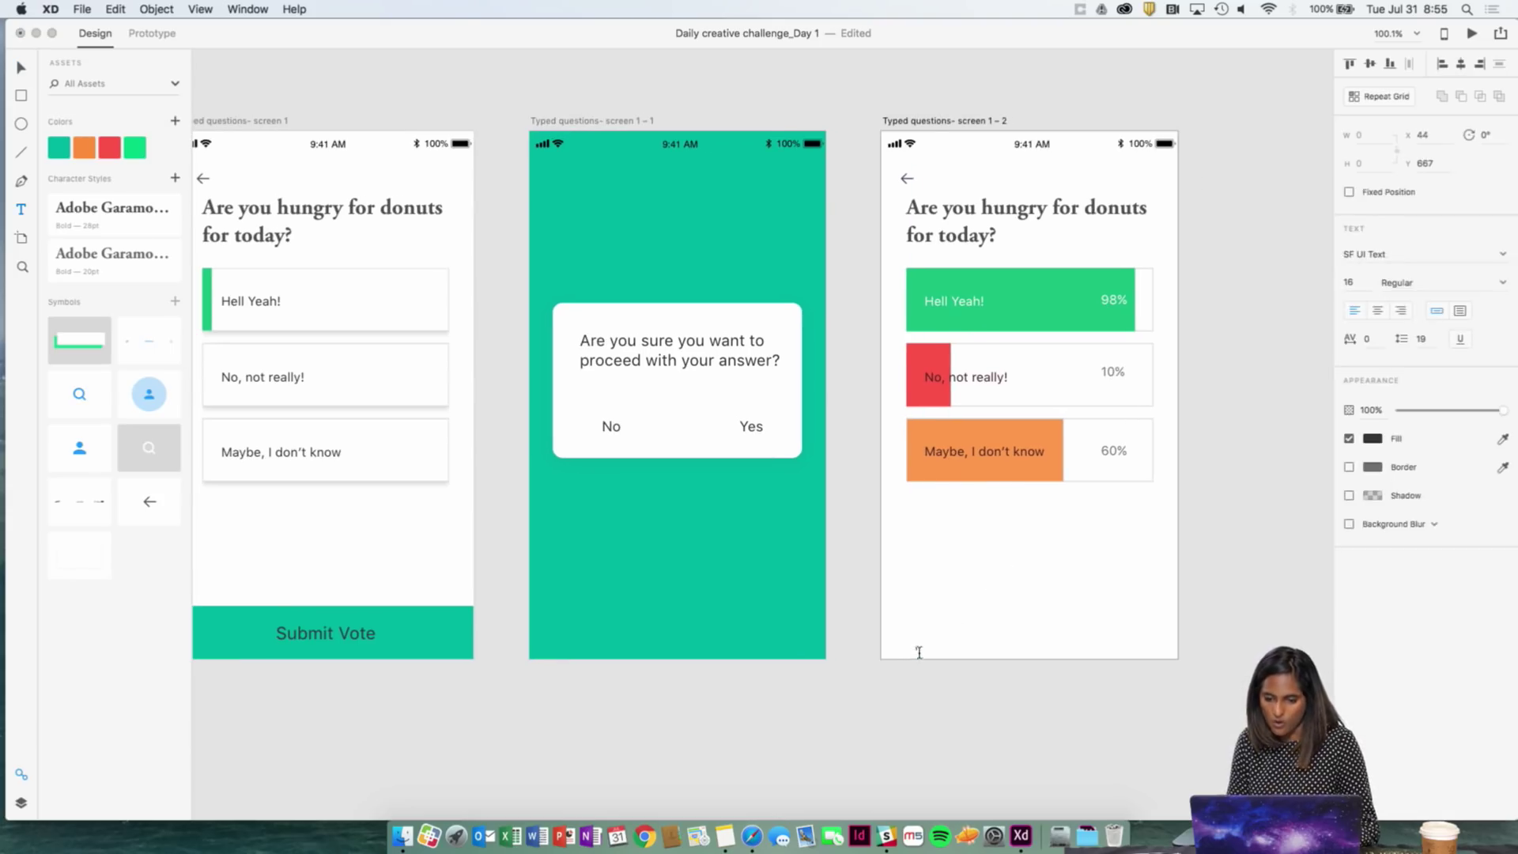
{"action": "left_click", "coordinate": [925, 611]}
{"action": "type", "text": "R"}
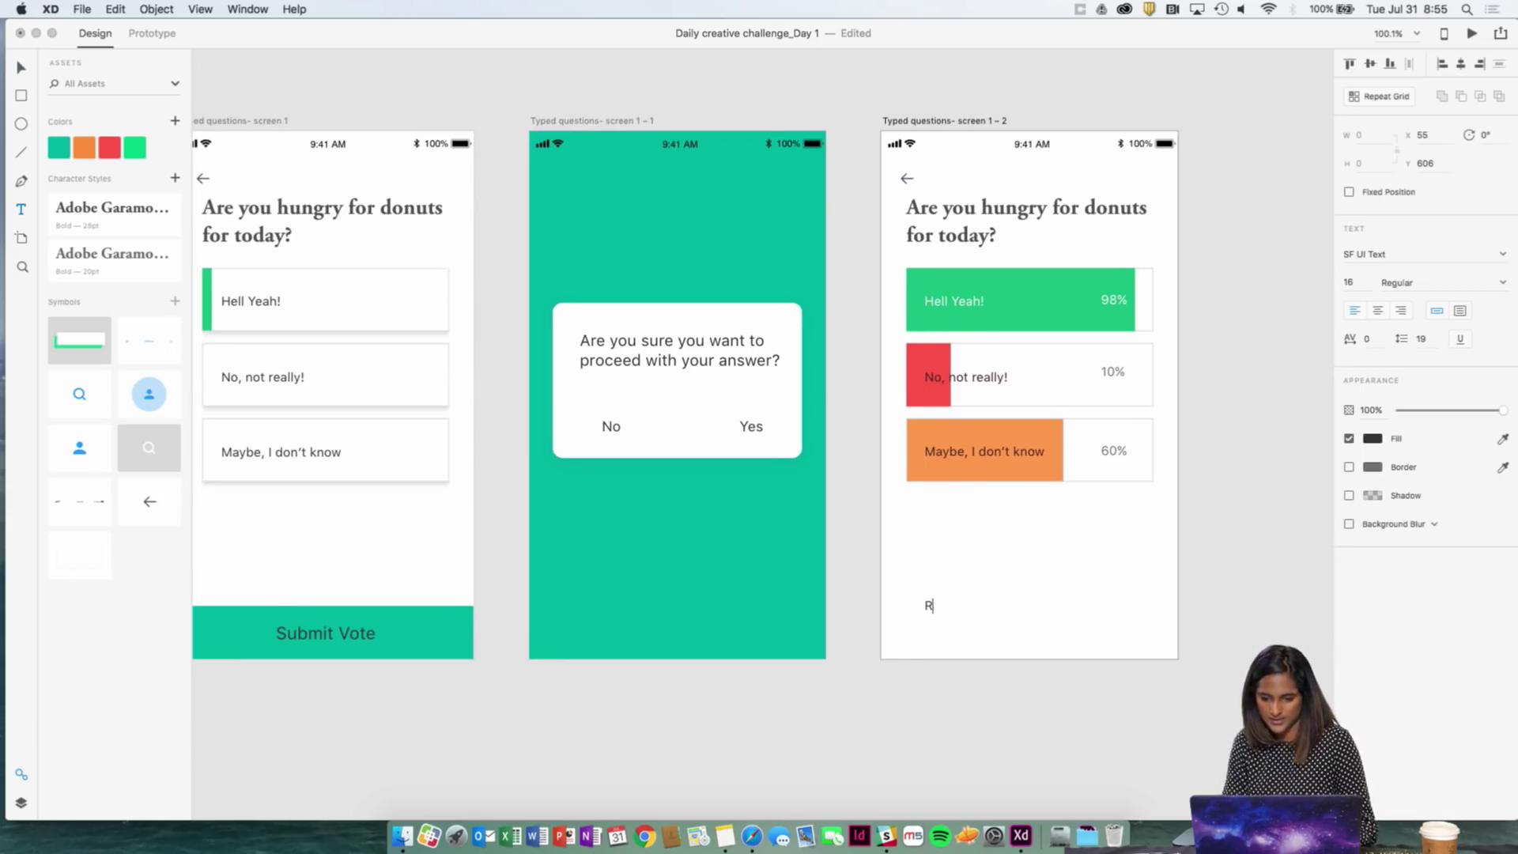
{"action": "type", "text": "hank you for your submission!"}
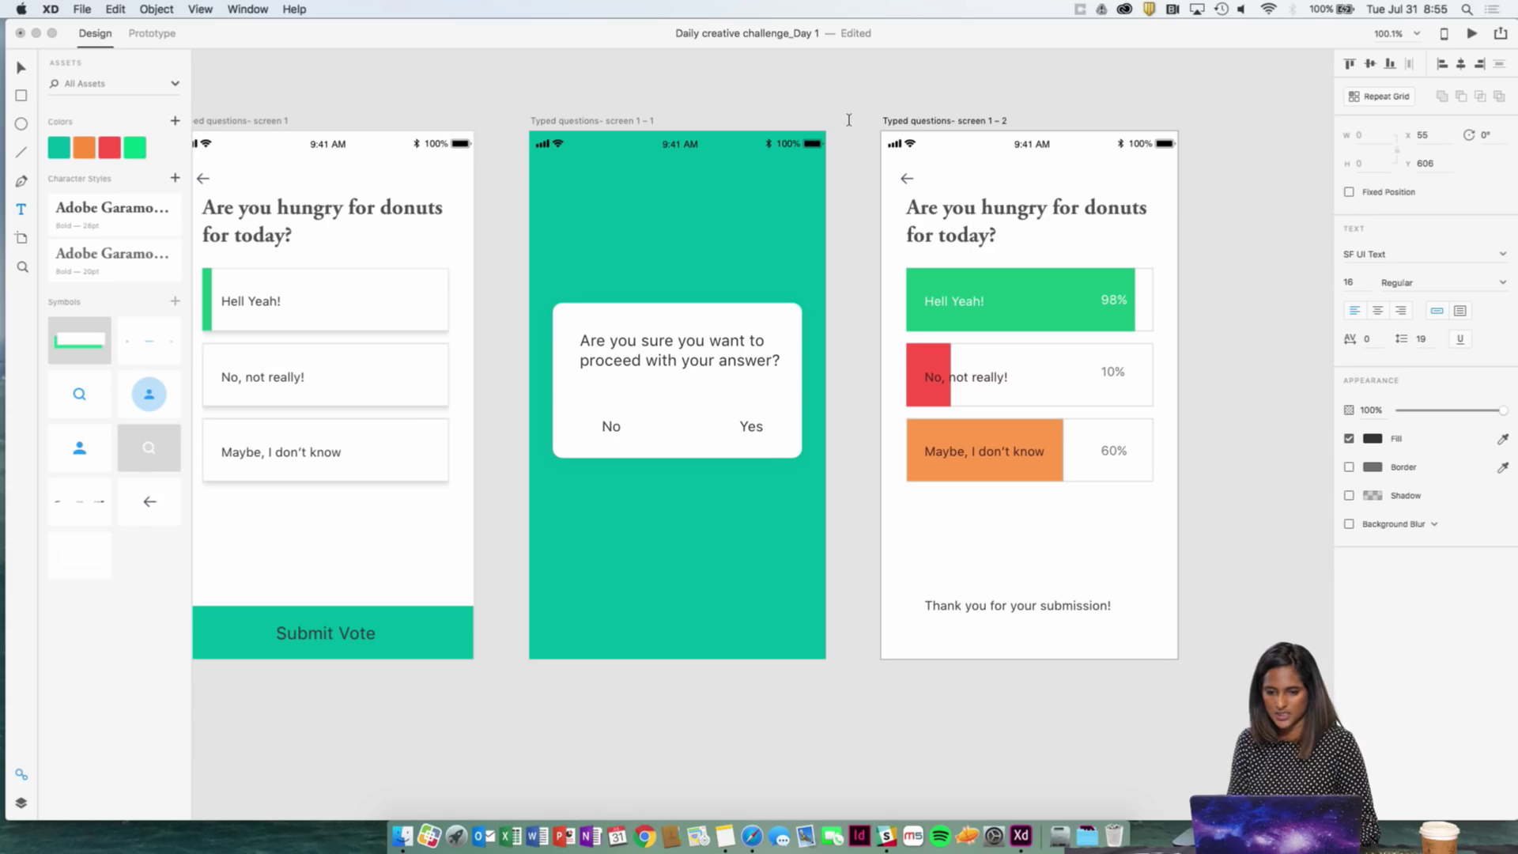
{"action": "left_click", "coordinate": [20, 63]}
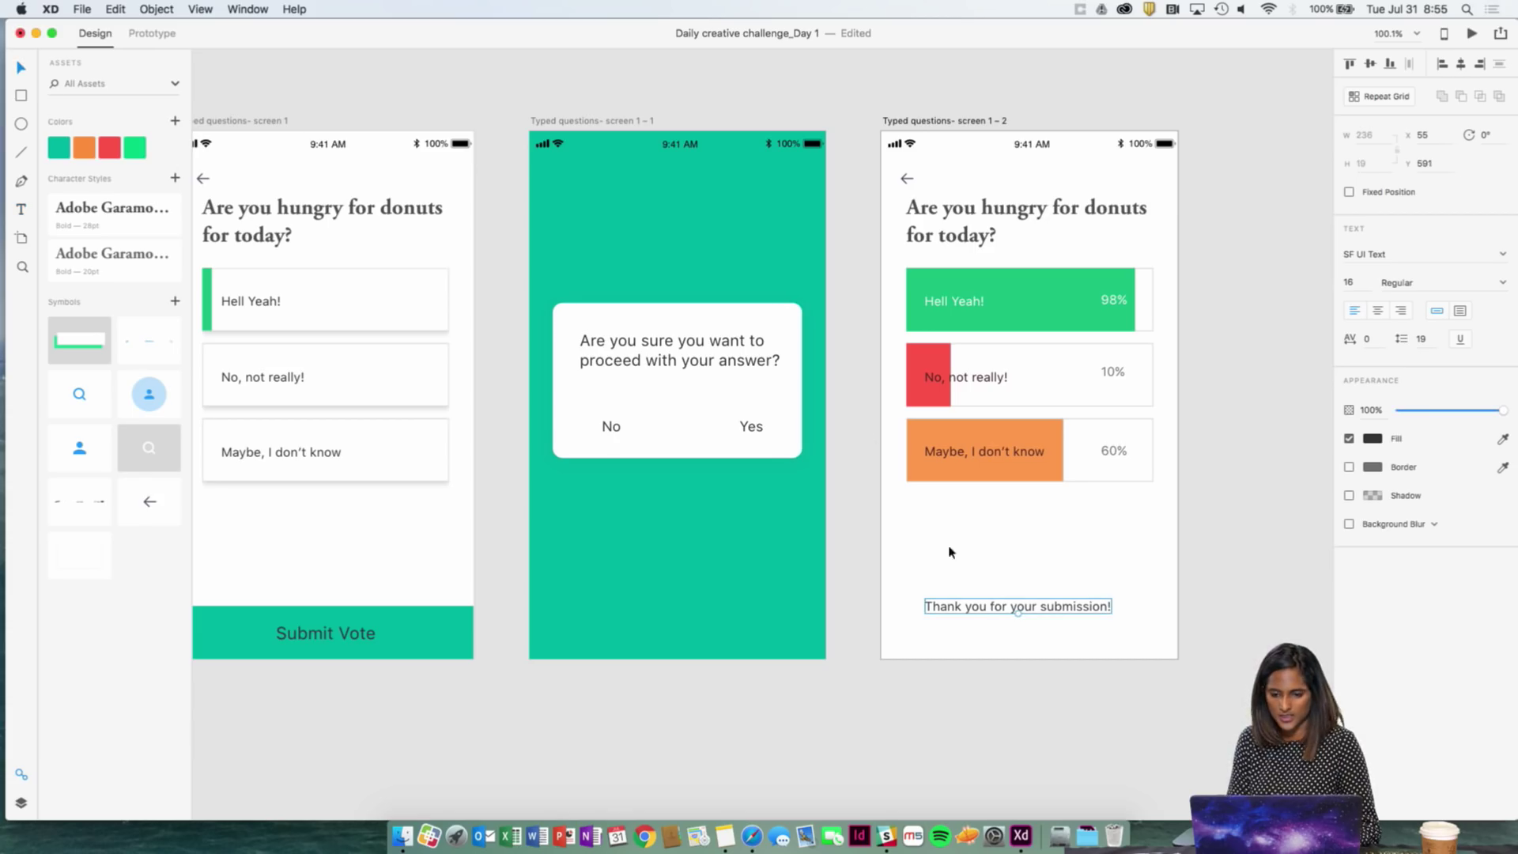
{"action": "left_click_drag", "start_coordinate": [1024, 624], "coordinate": [1061, 628]}
{"action": "left_click", "coordinate": [1216, 513]}
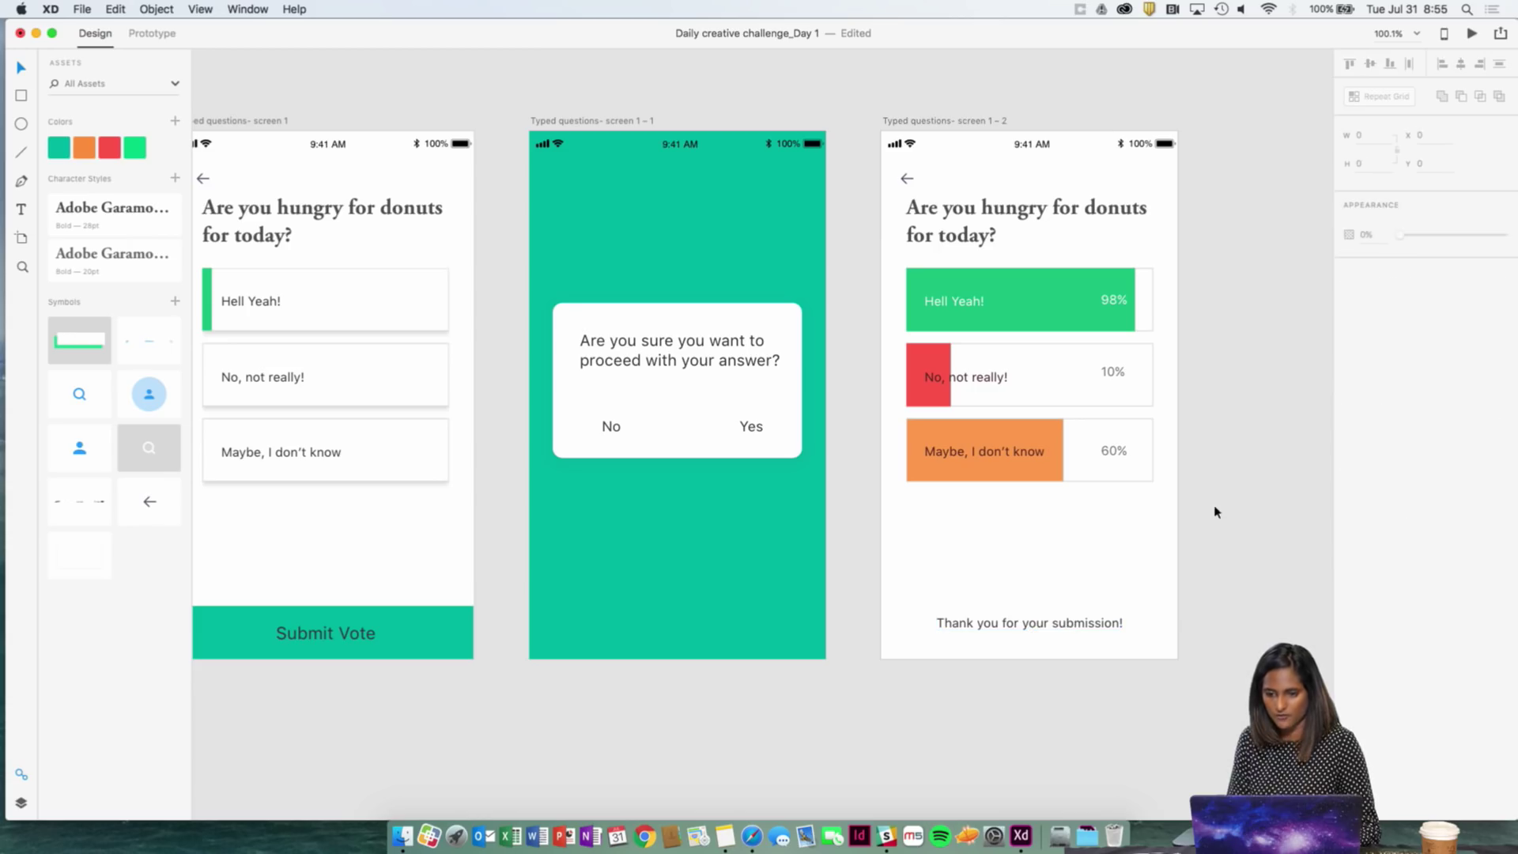
- Export the question, confirmation and results artboards together to the Desktop as PNG files for iOS
{"action": "scroll", "coordinate": [614, 92], "scroll_direction": "left", "scroll_amount": 3}
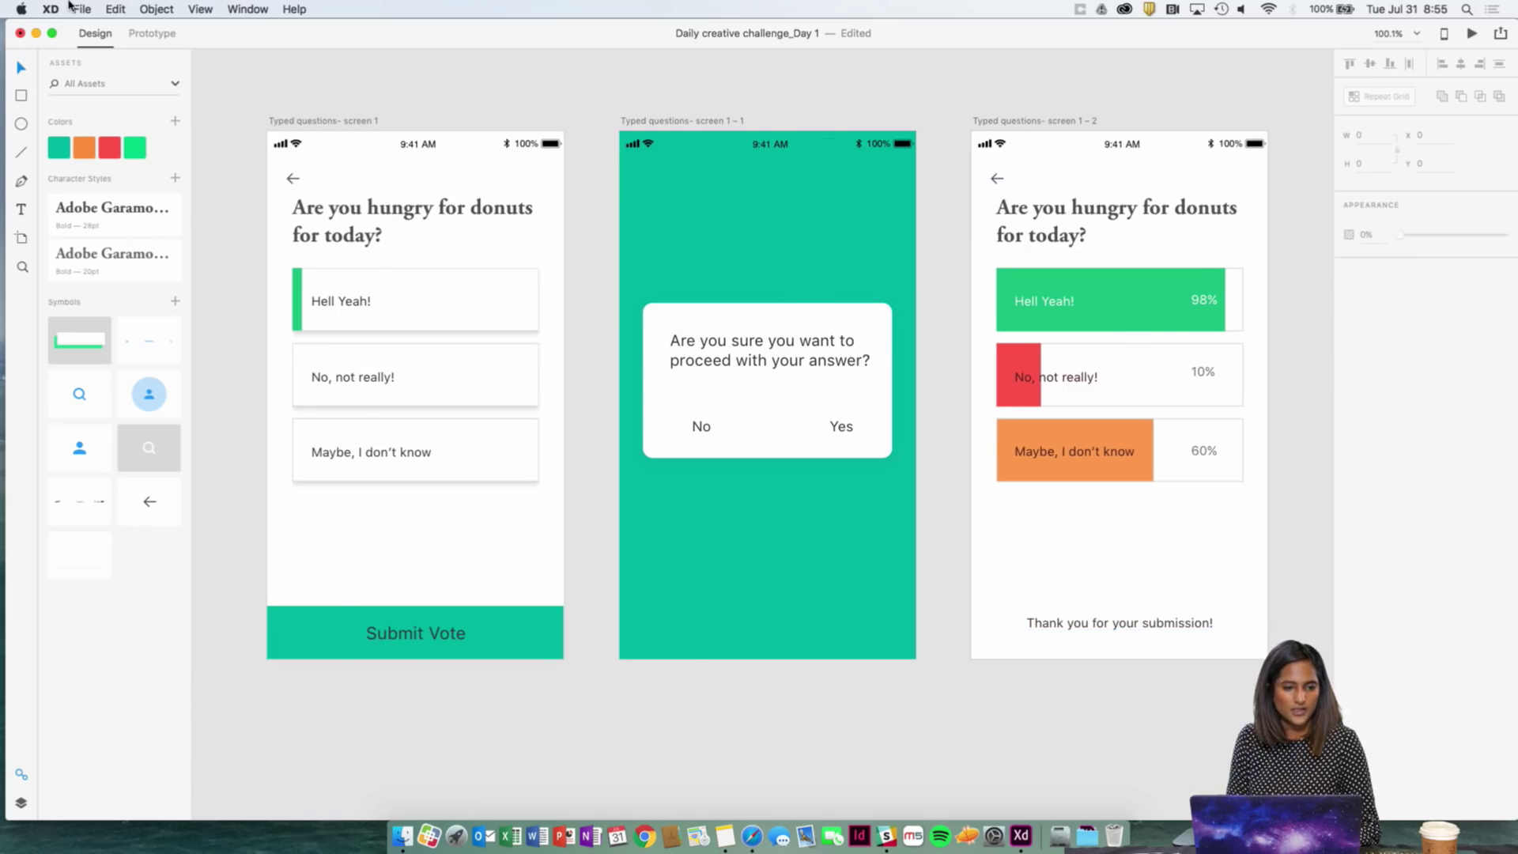
{"action": "left_click", "coordinate": [303, 120]}
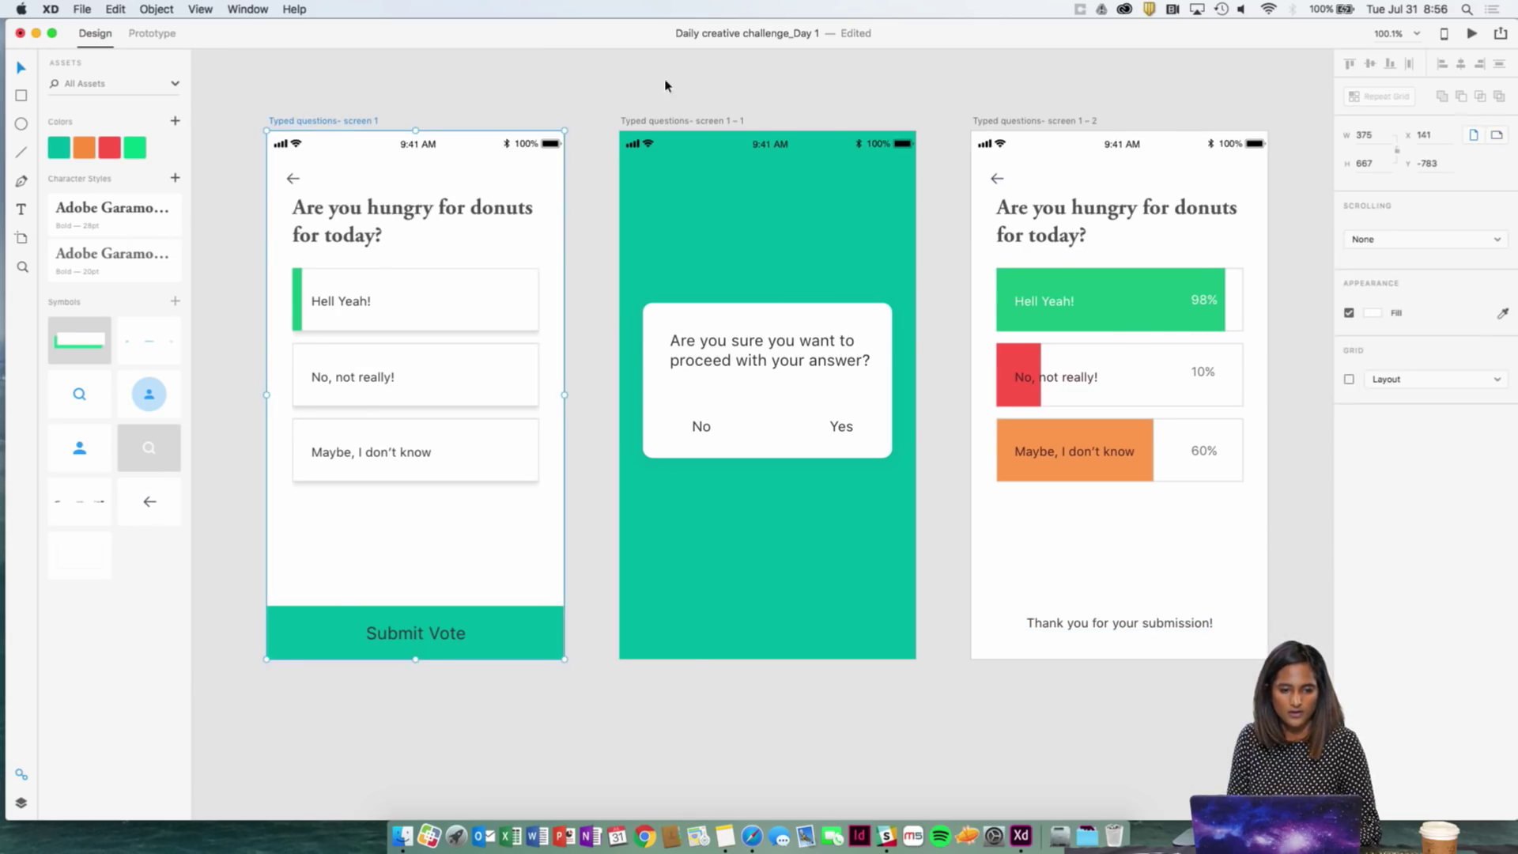
{"action": "left_click", "coordinate": [724, 120], "text": "shift"}
{"action": "left_click", "coordinate": [987, 123], "text": "shift"}
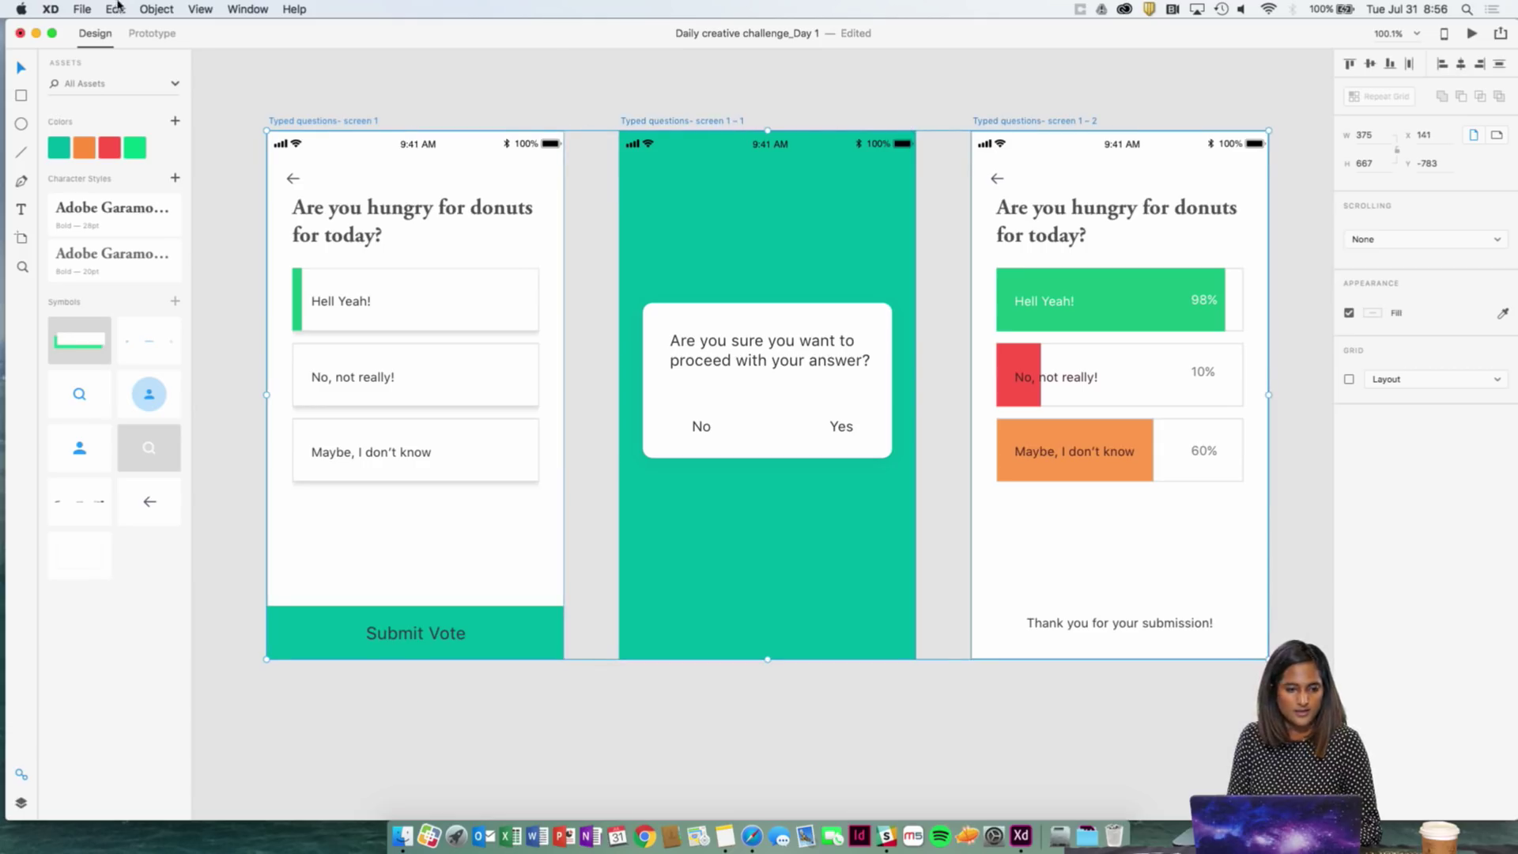
{"action": "left_click", "coordinate": [82, 8]}
{"action": "mouse_move", "coordinate": [89, 182]}
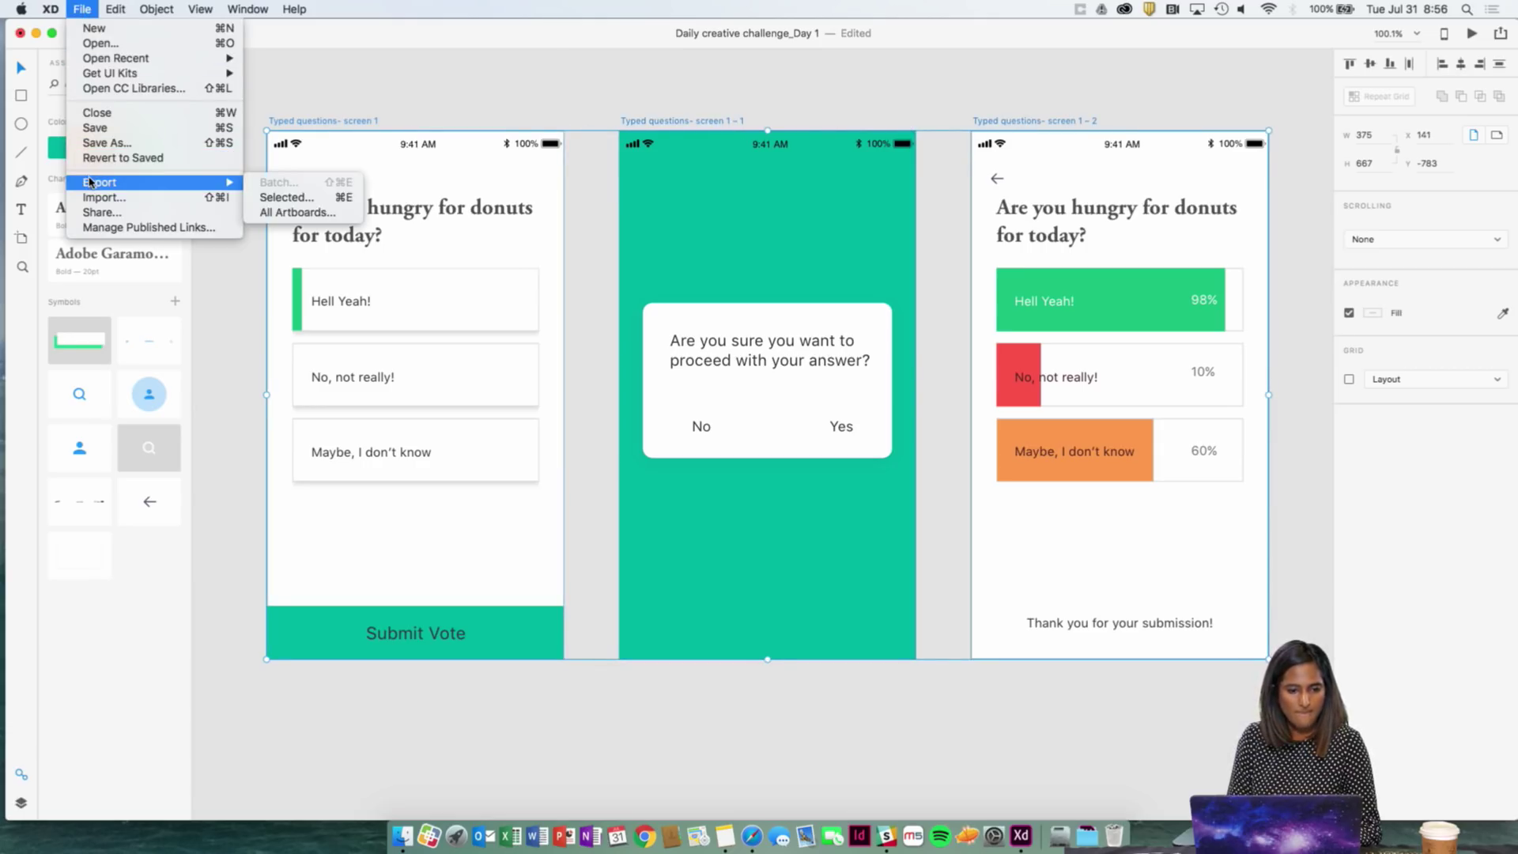
{"action": "left_click", "coordinate": [318, 202]}
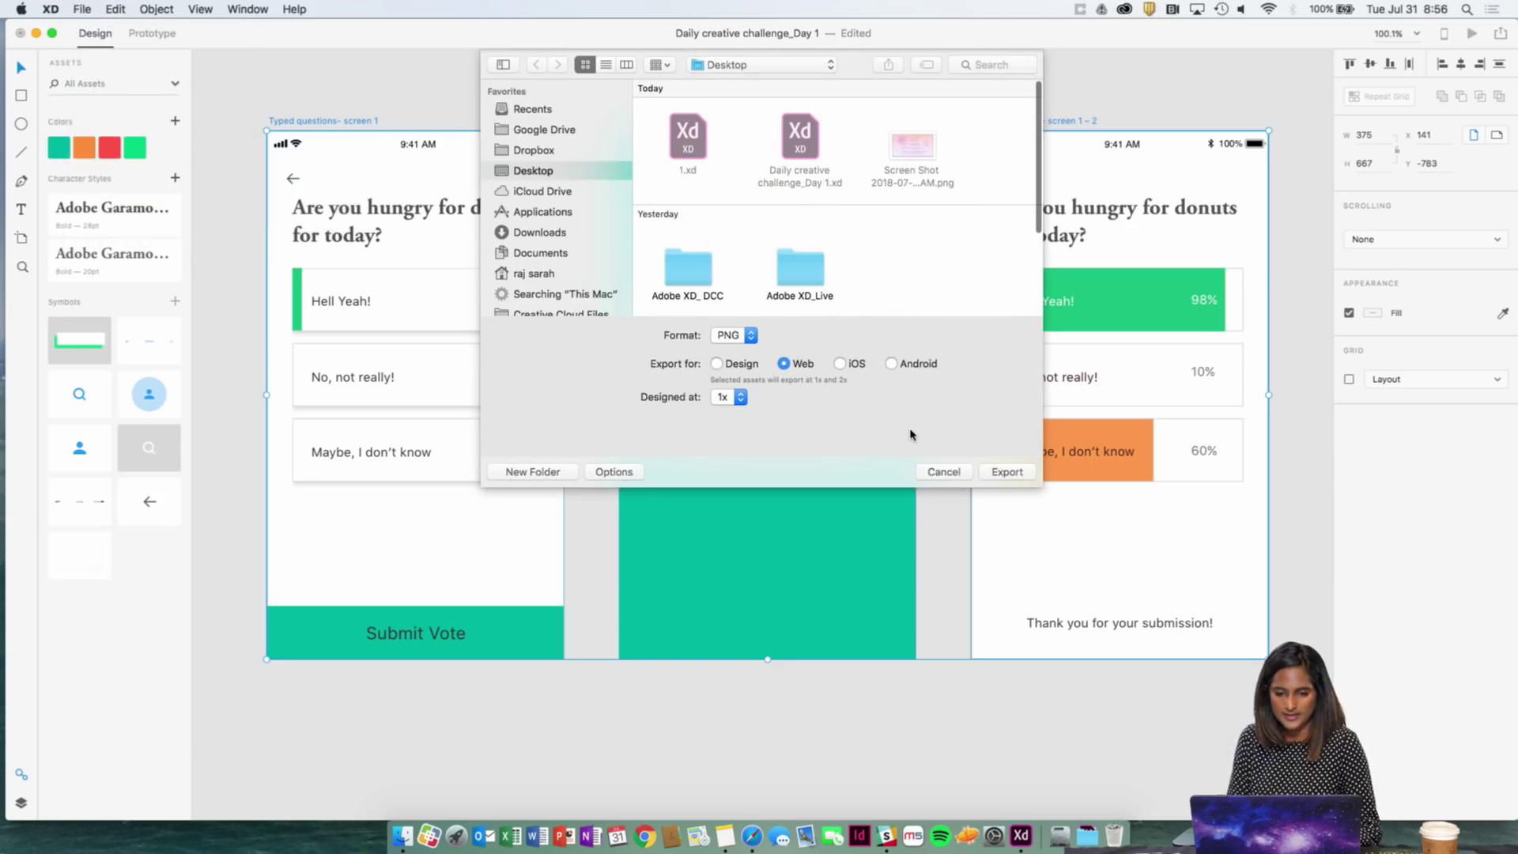
{"action": "left_click", "coordinate": [840, 364]}
{"action": "left_click", "coordinate": [1007, 471]}
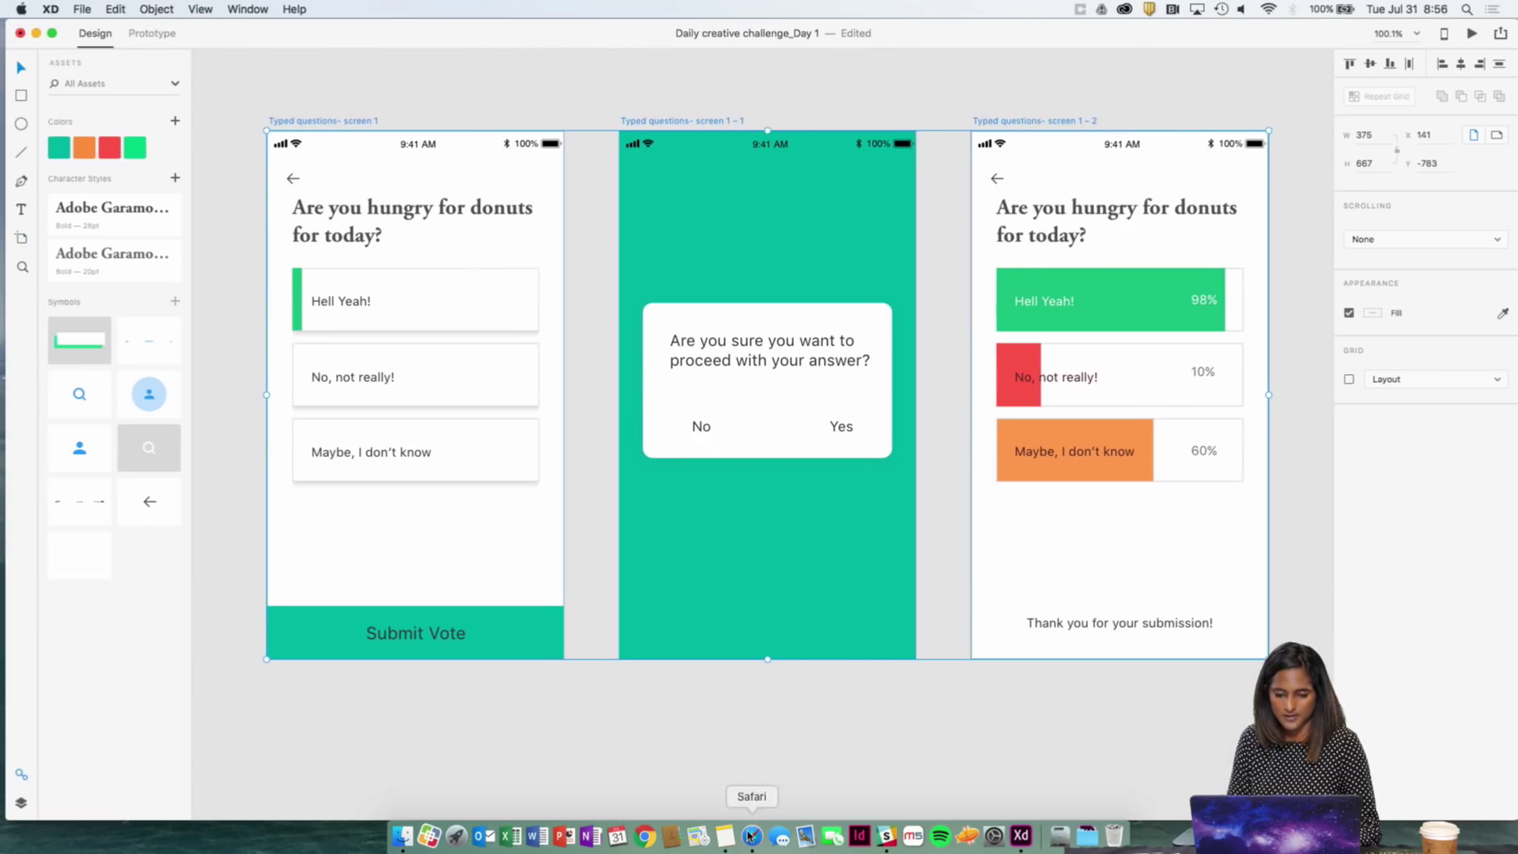
- Switch to Safari and open behance.net in a new tab
{"action": "left_click", "coordinate": [752, 836]}
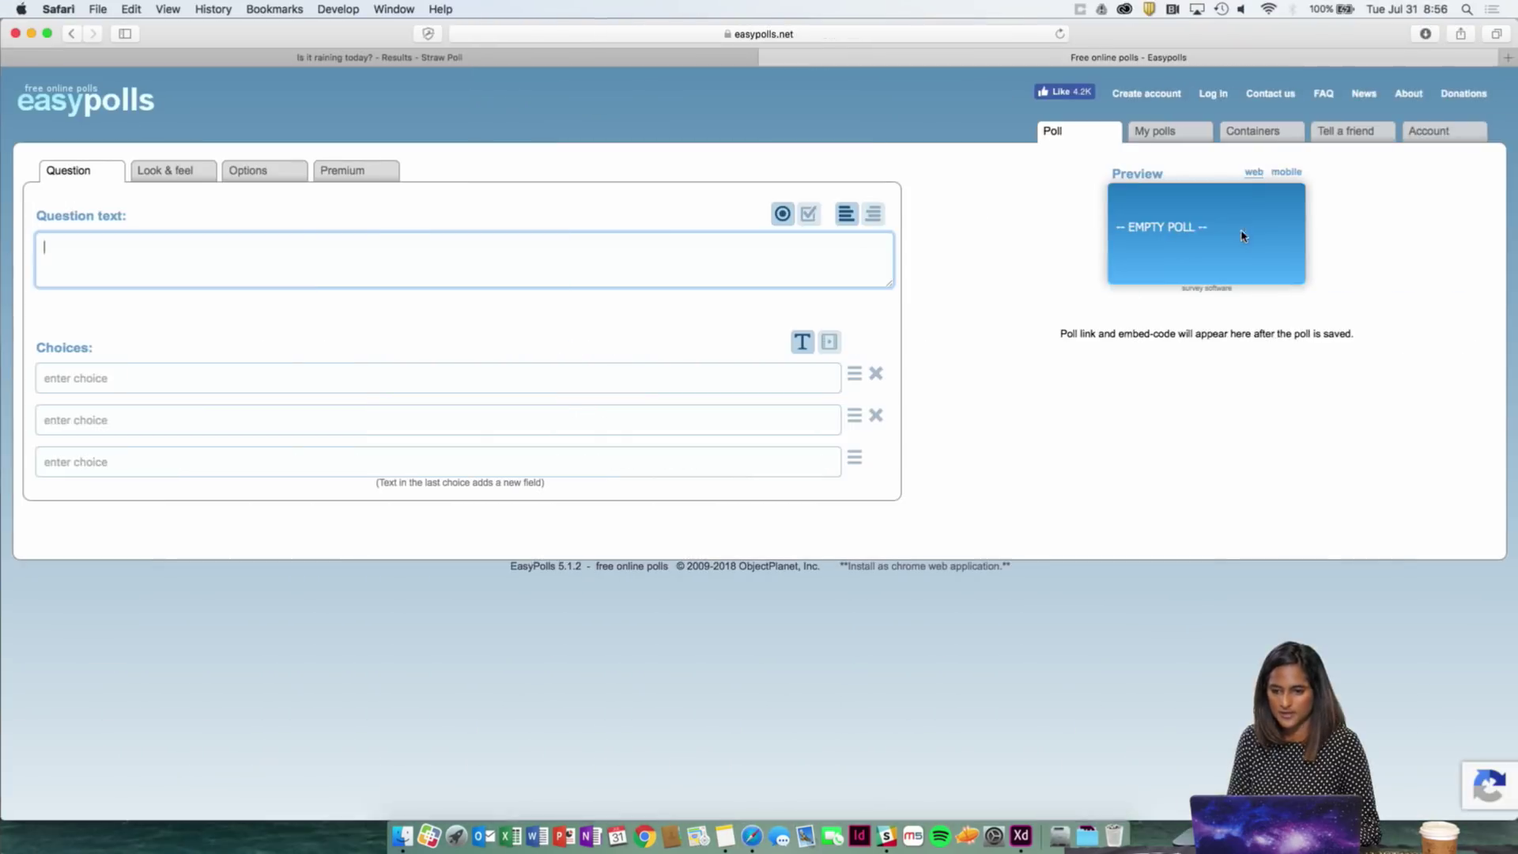
{"action": "left_click", "coordinate": [1508, 57]}
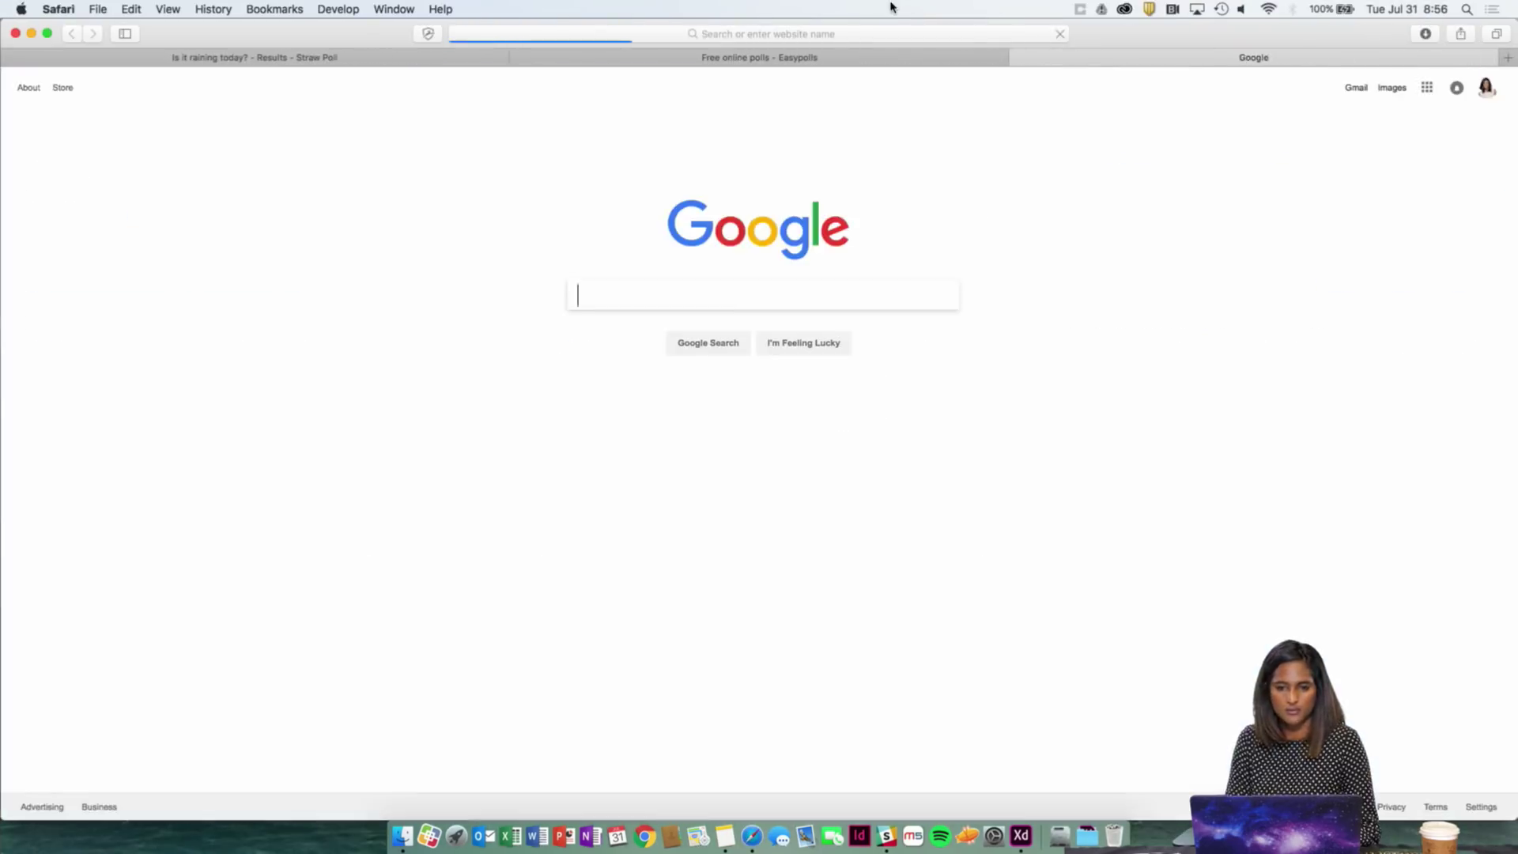
{"action": "left_click", "coordinate": [881, 31]}
{"action": "type", "text": "behance.net"}
{"action": "key", "text": "Return"}
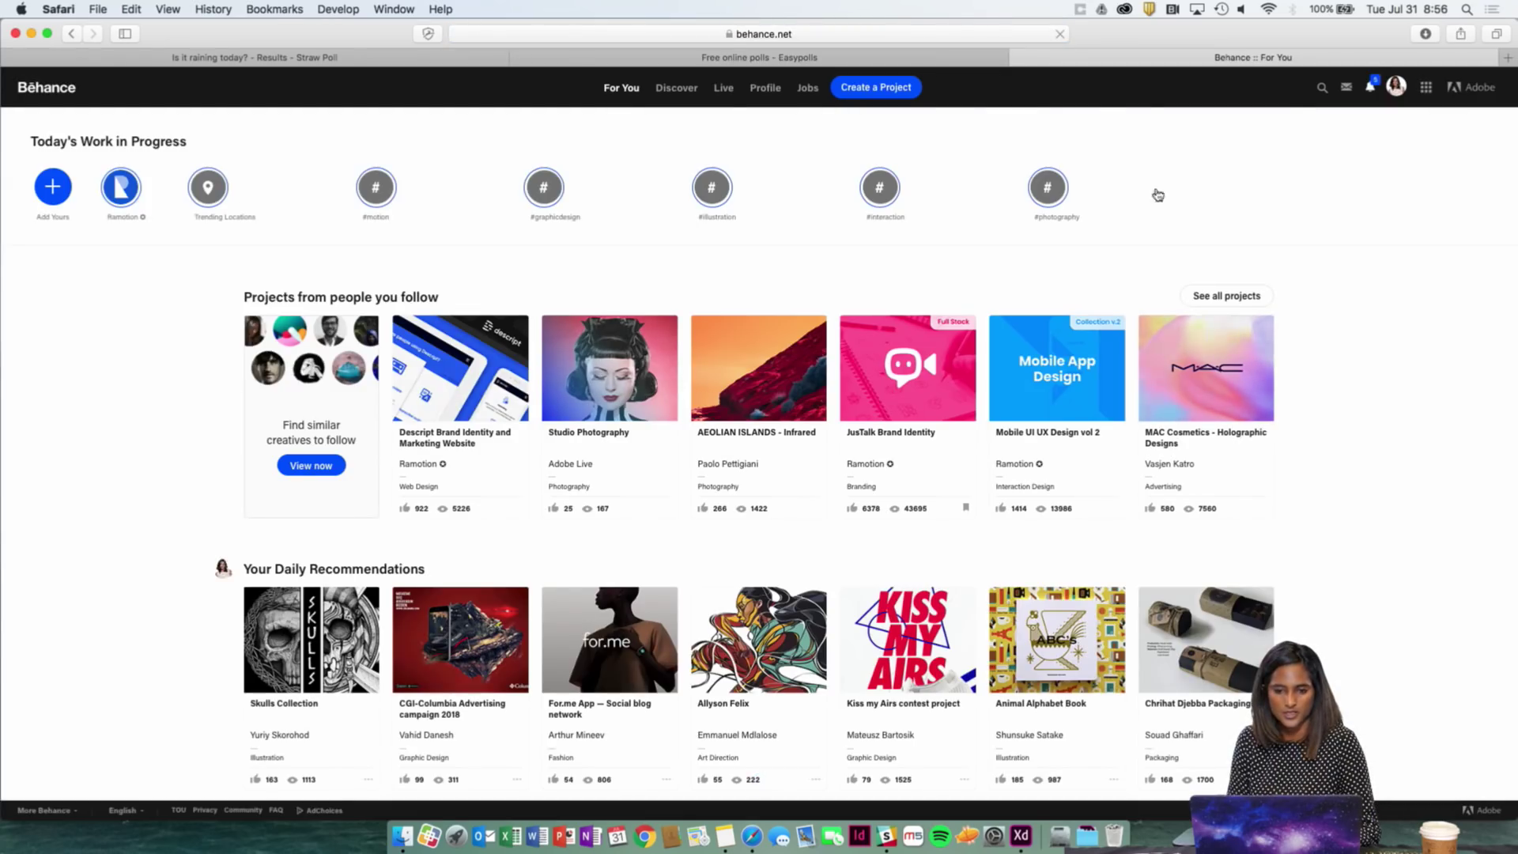
{"action": "left_click", "coordinate": [1396, 87]}
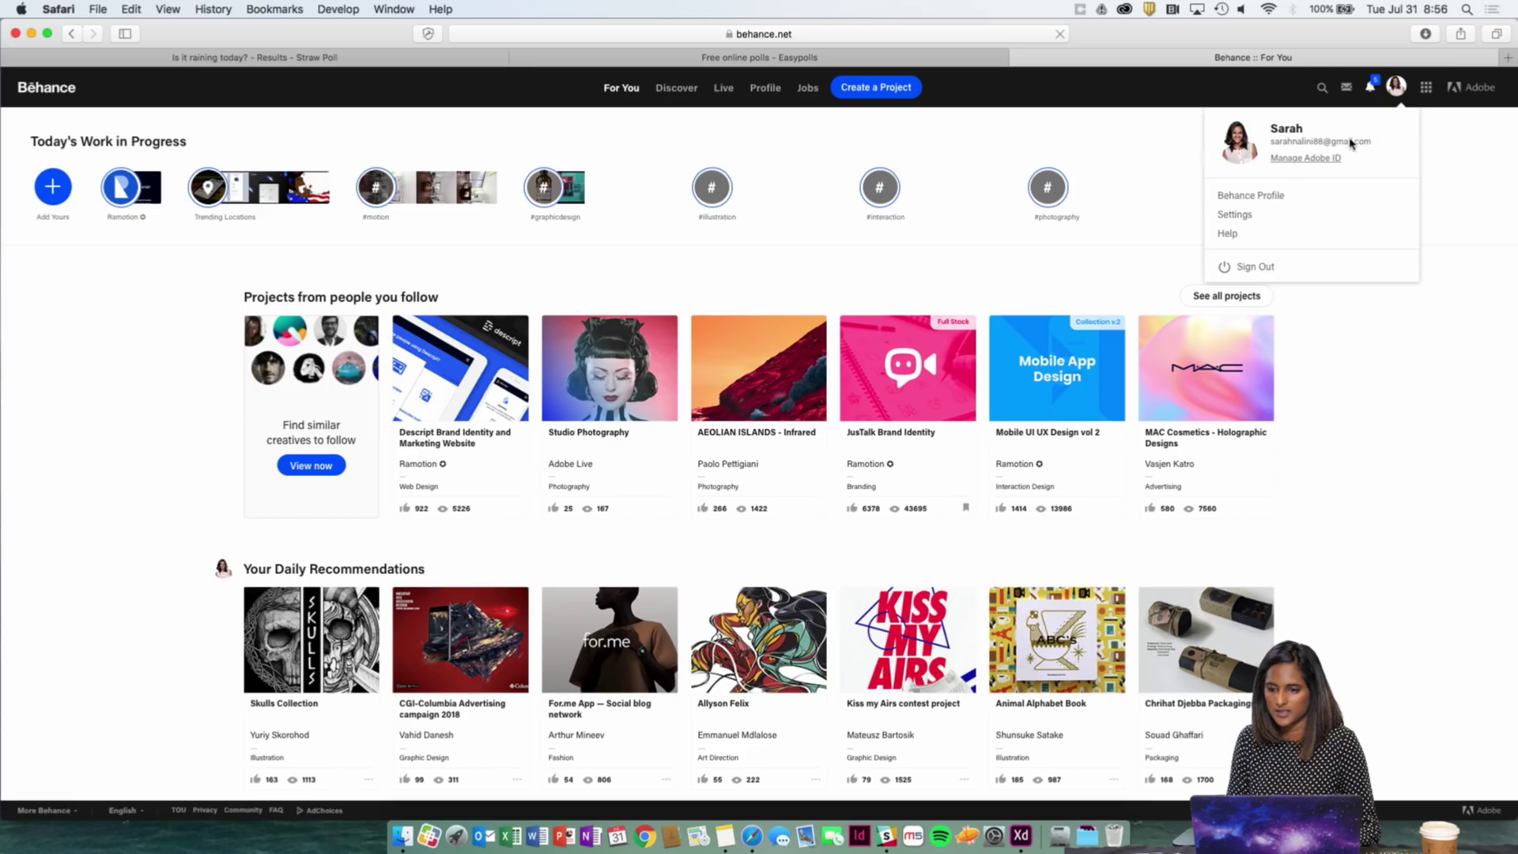
{"action": "left_click", "coordinate": [1395, 87]}
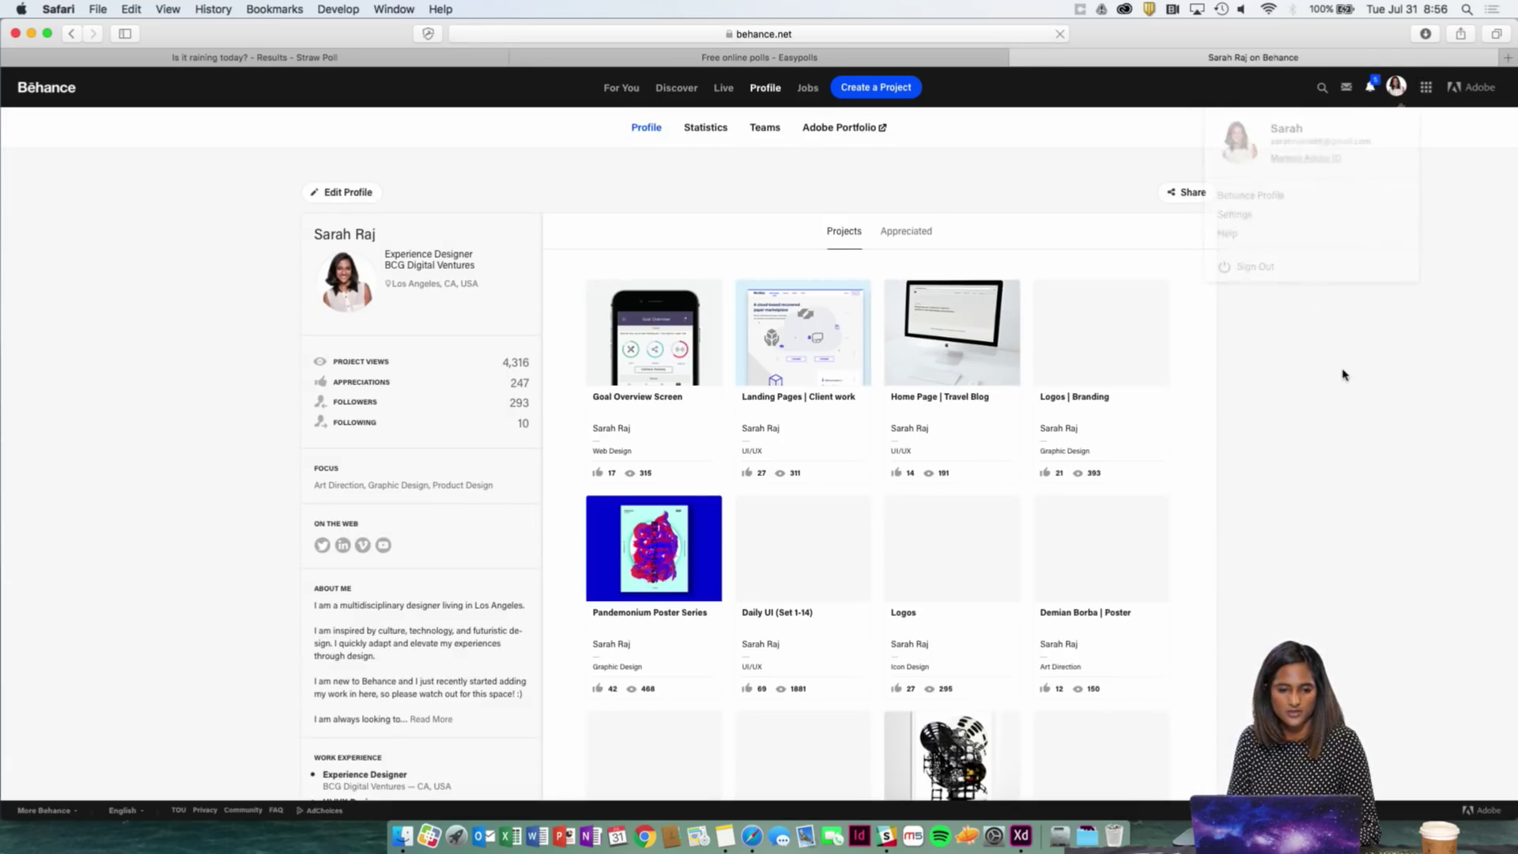
{"action": "left_click", "coordinate": [342, 192]}
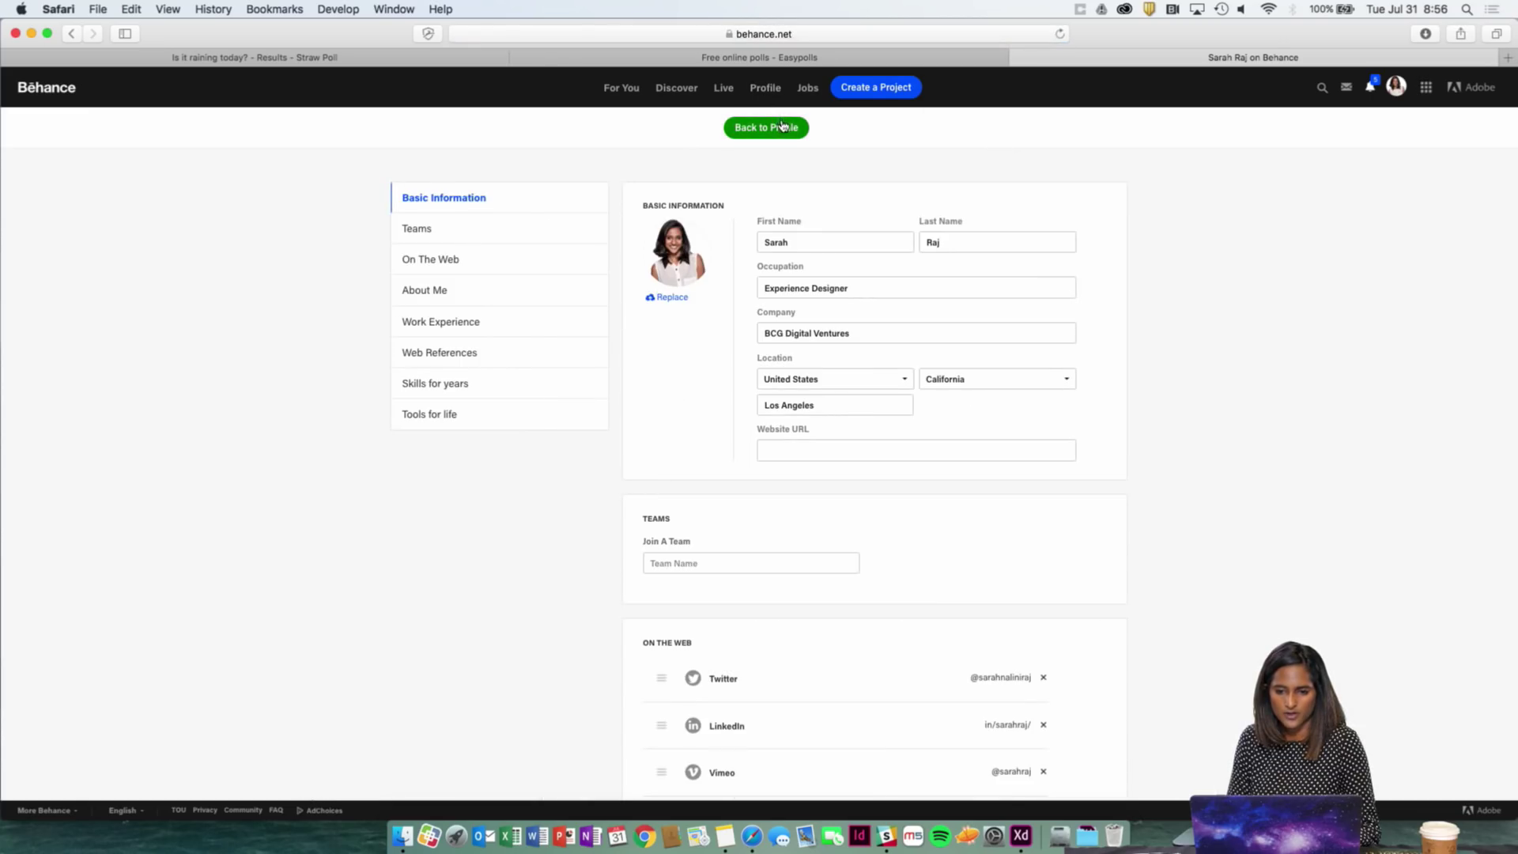
{"action": "left_click", "coordinate": [783, 129]}
{"action": "left_click", "coordinate": [870, 82]}
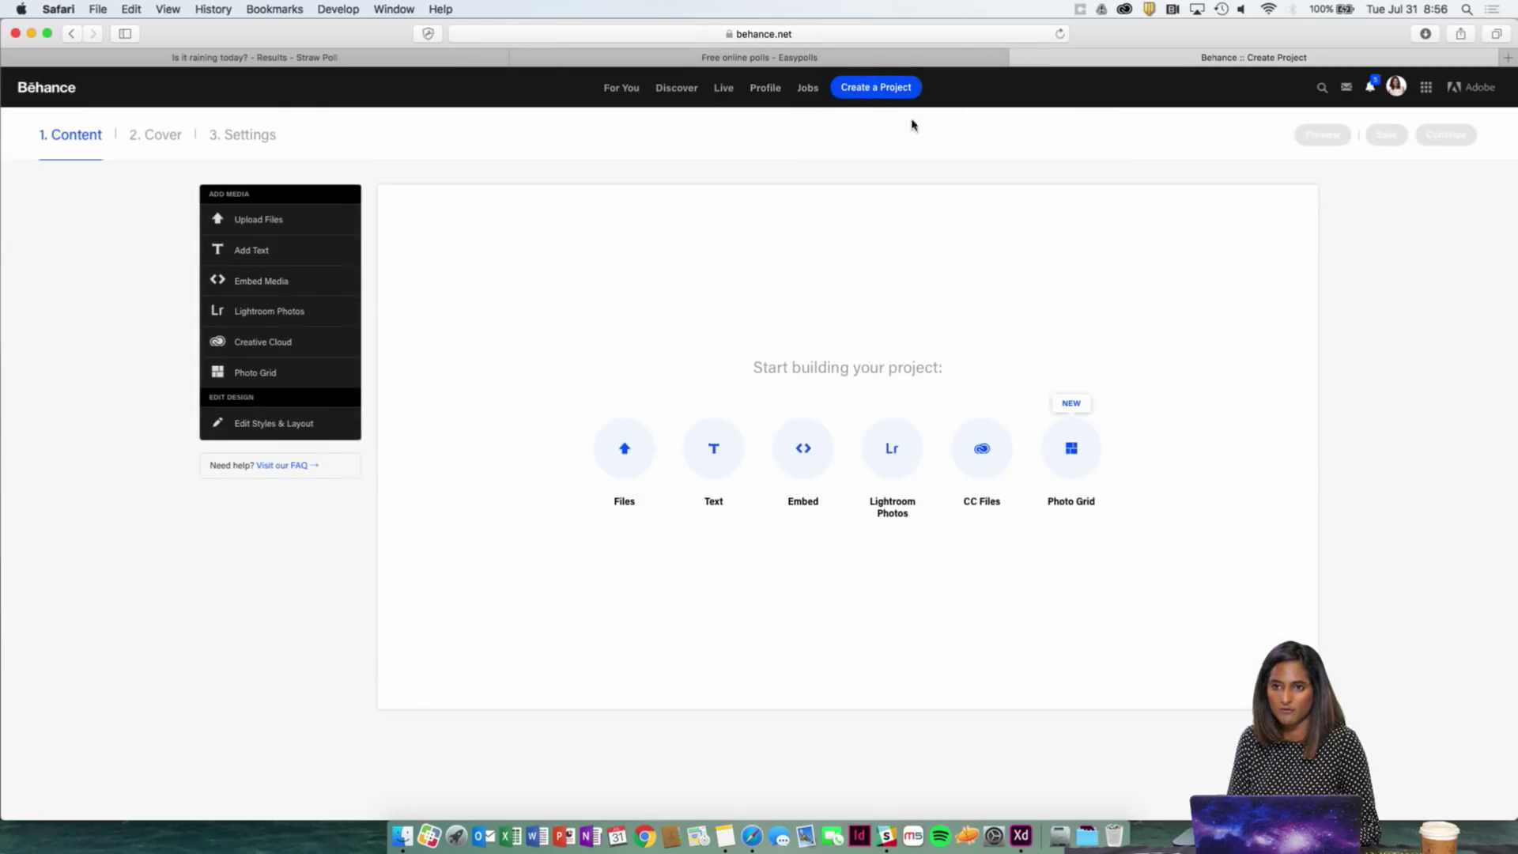
{"action": "left_click", "coordinate": [624, 463]}
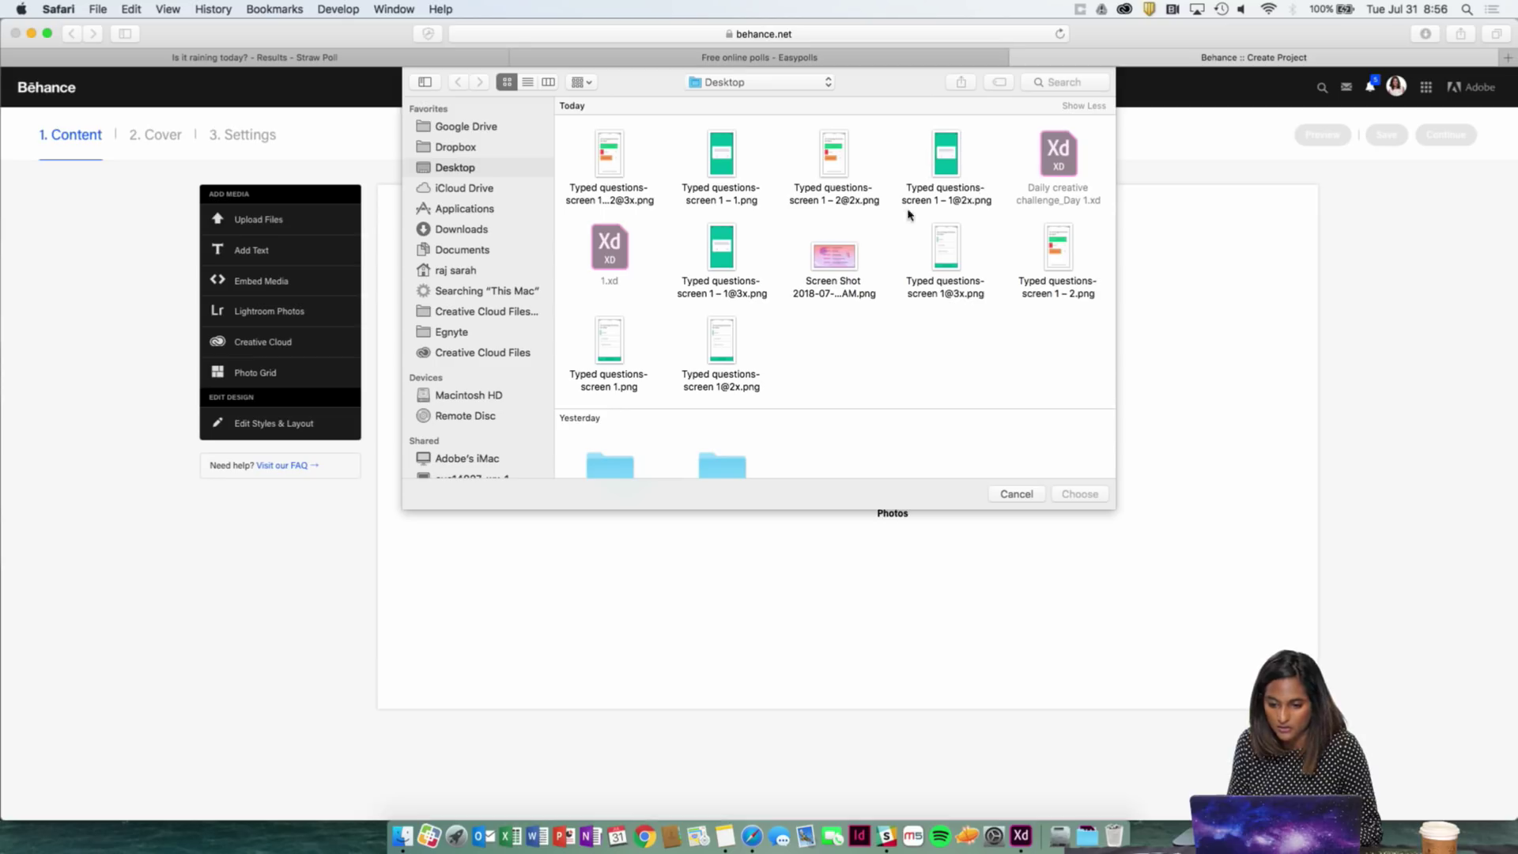
{"action": "left_click", "coordinate": [609, 353]}
{"action": "left_click", "coordinate": [735, 333]}
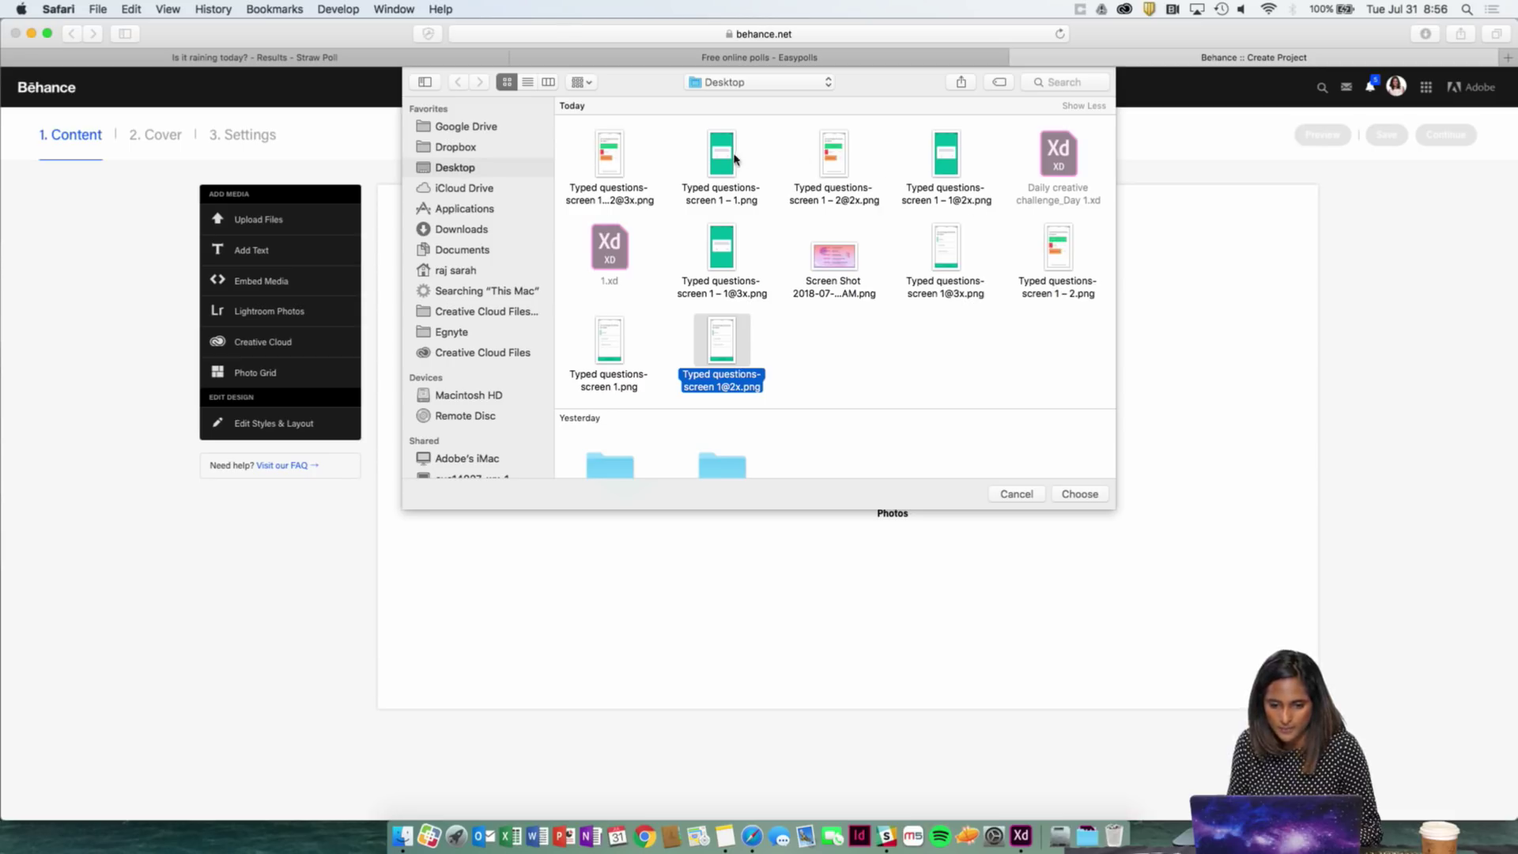
{"action": "left_click", "coordinate": [939, 164], "text": "super"}
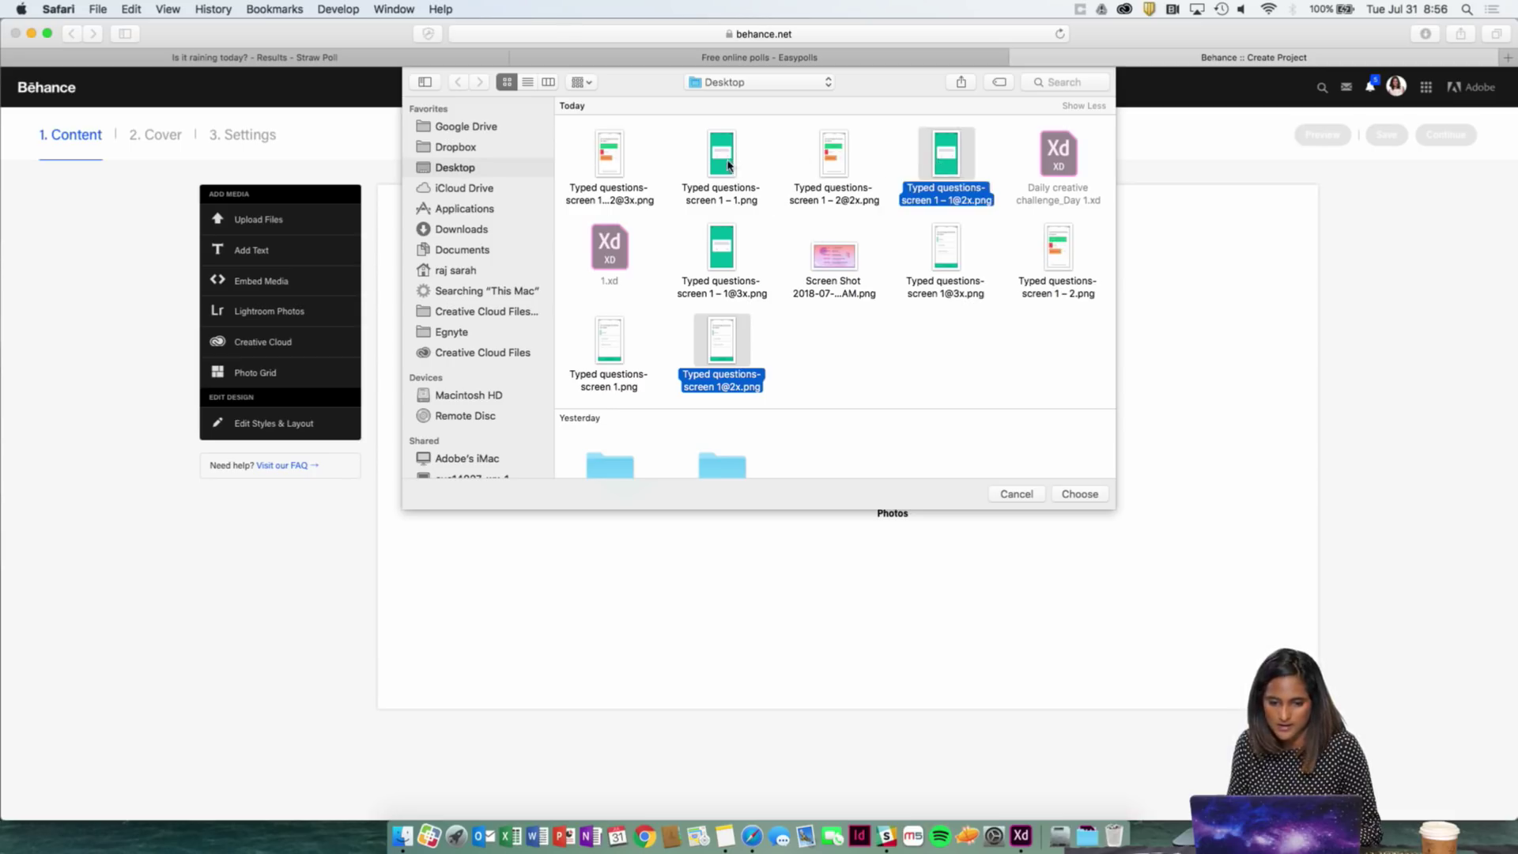
{"action": "left_click", "coordinate": [607, 163], "text": "super"}
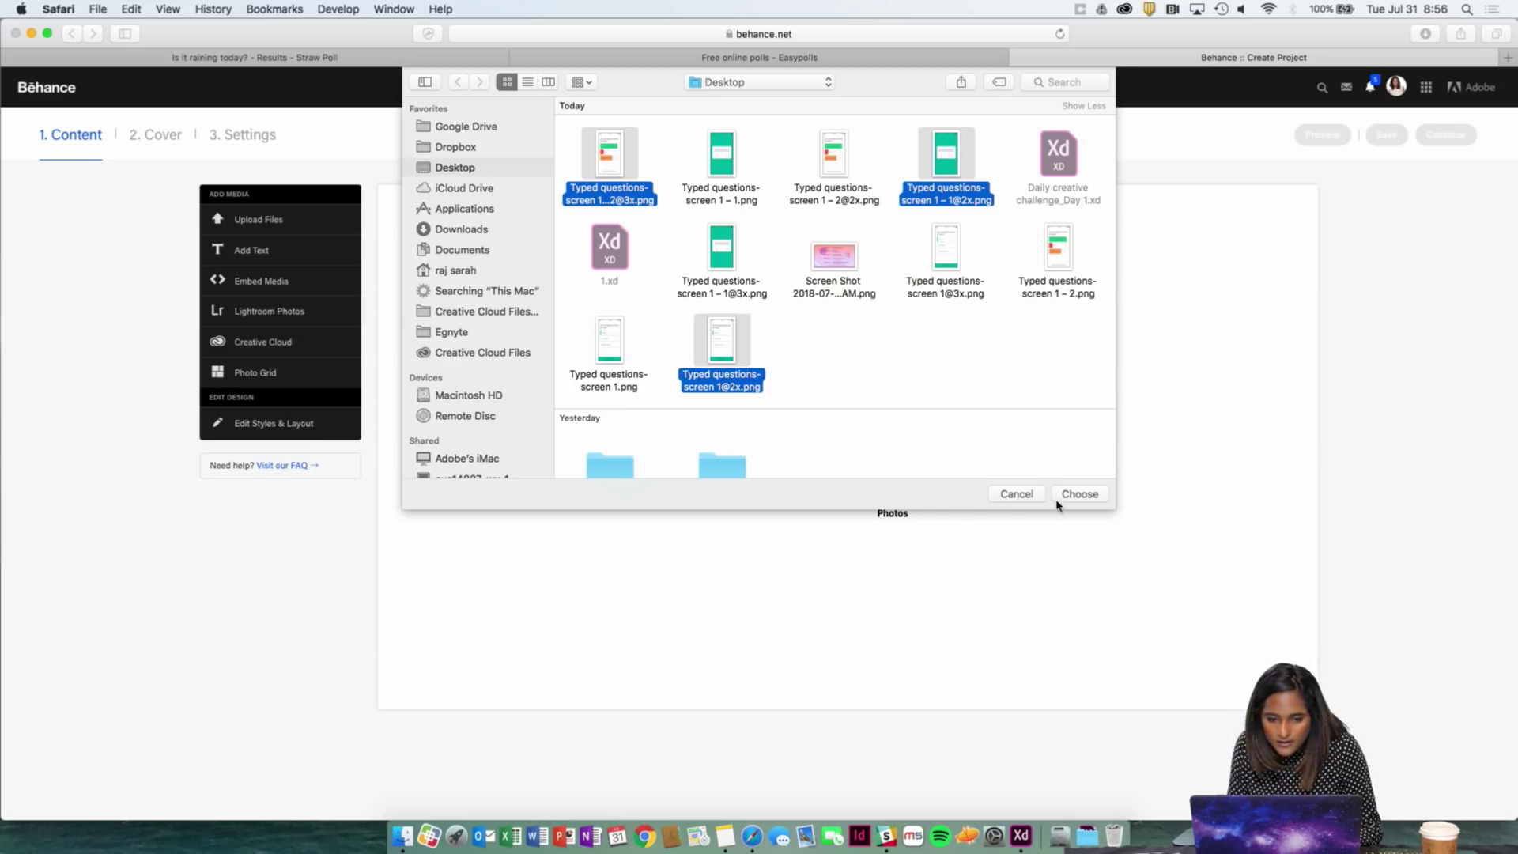
{"action": "left_click", "coordinate": [607, 150], "text": "super"}
{"action": "left_click", "coordinate": [834, 159], "text": "super"}
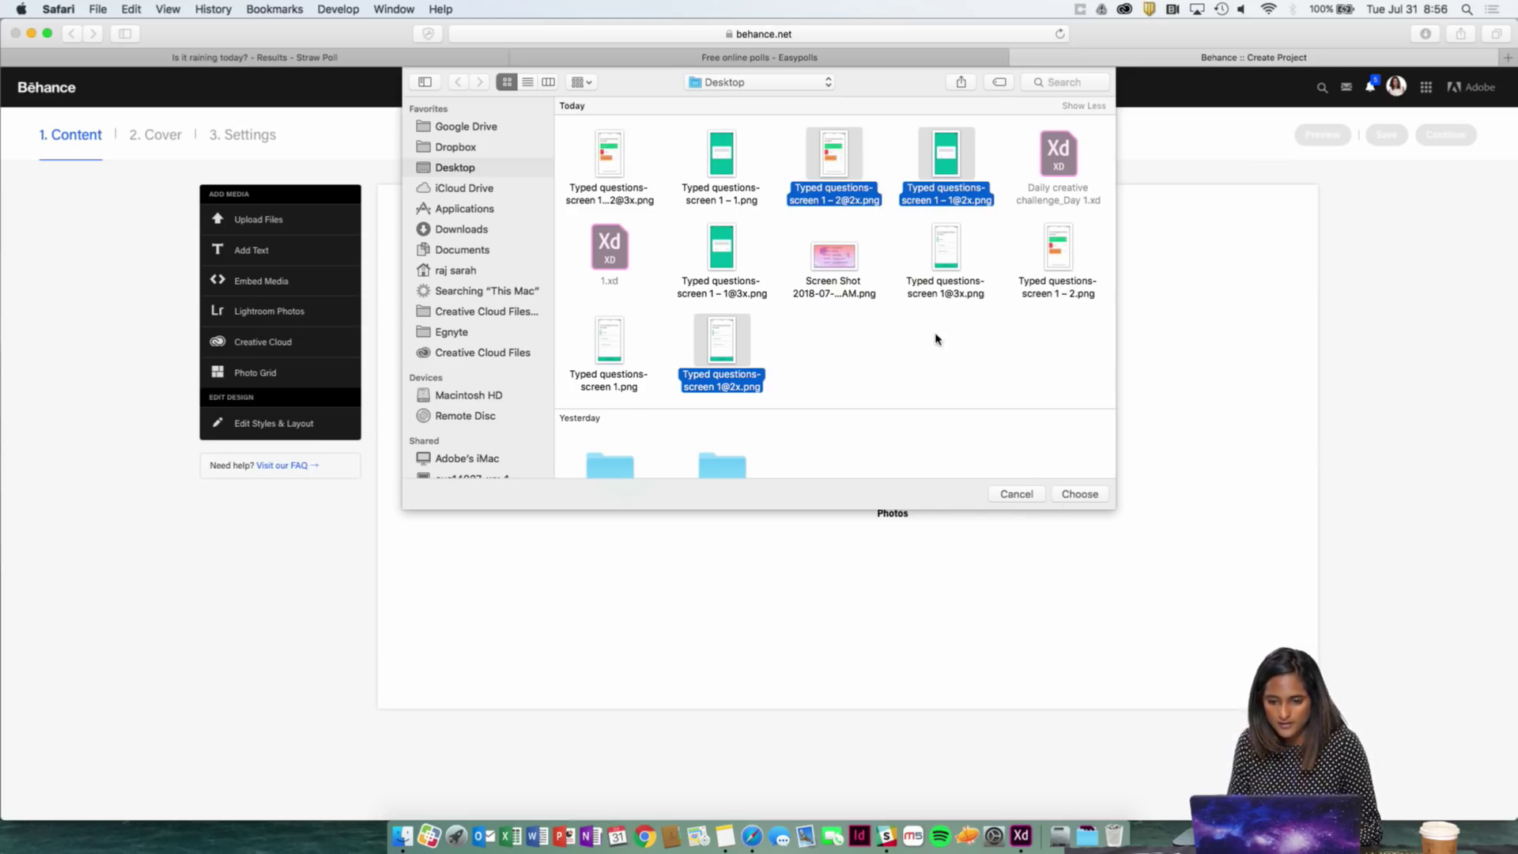
{"action": "left_click", "coordinate": [1069, 496]}
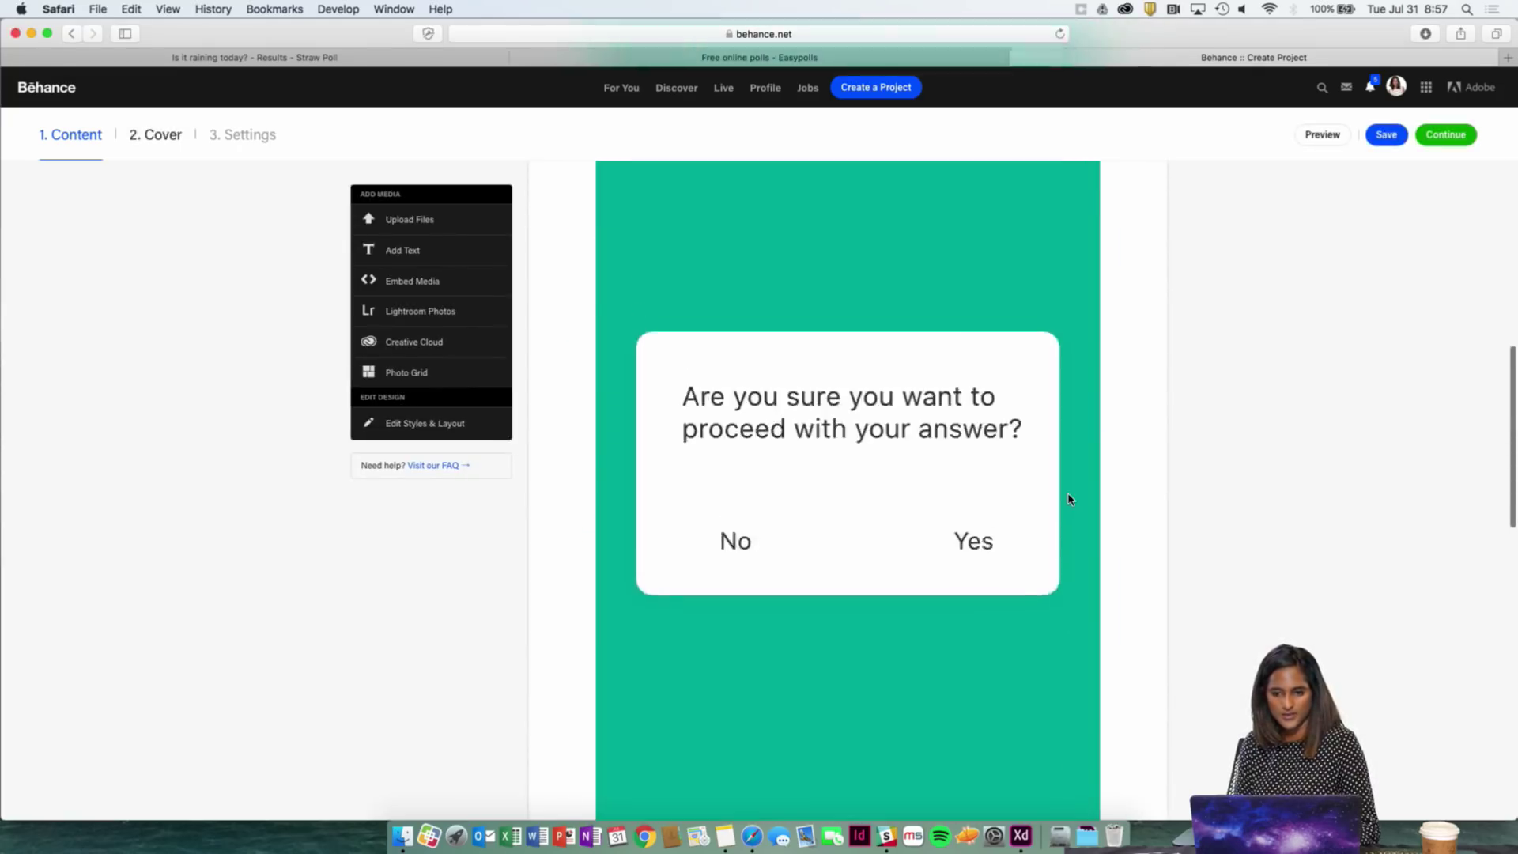
- Insert a text block above the project's first image reading "Daily Creative Challenge - Poll Mobile App."
{"action": "scroll", "coordinate": [1069, 499], "scroll_direction": "up", "scroll_amount": 10}
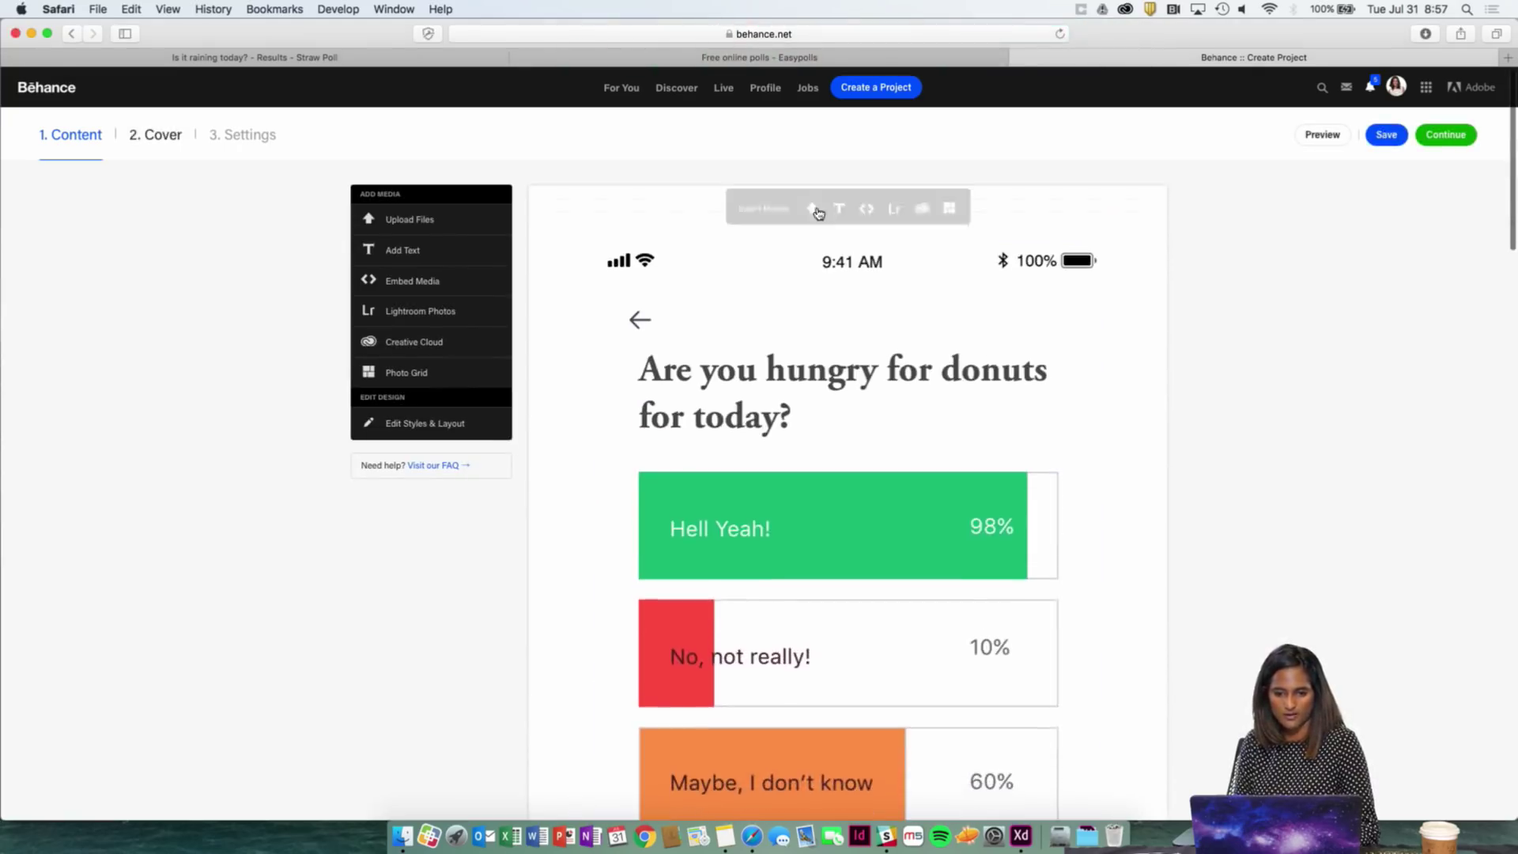
{"action": "left_click", "coordinate": [839, 209]}
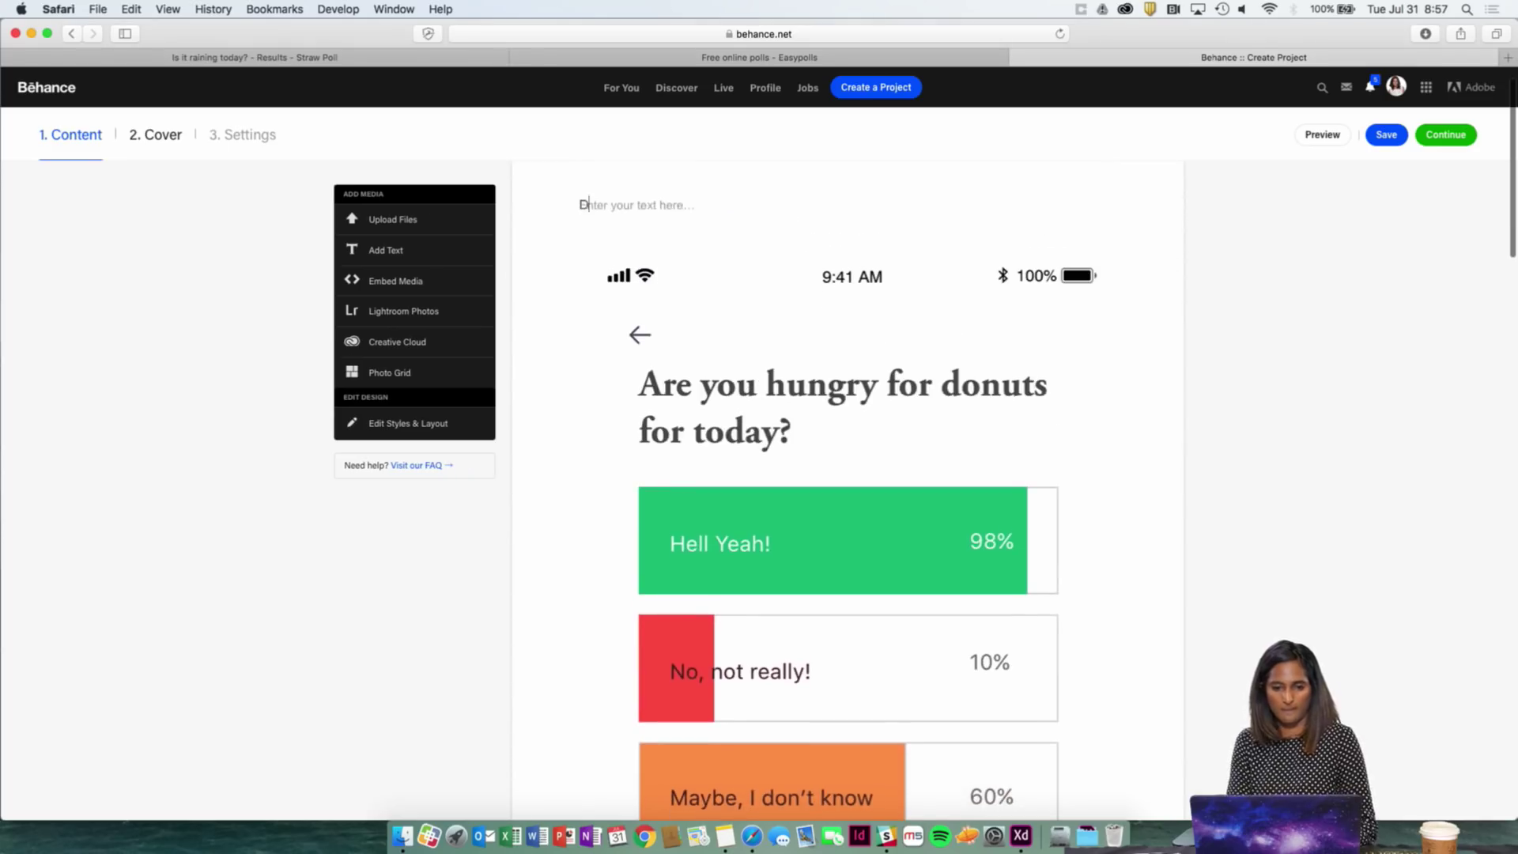
{"action": "type", "text": "Daily"}
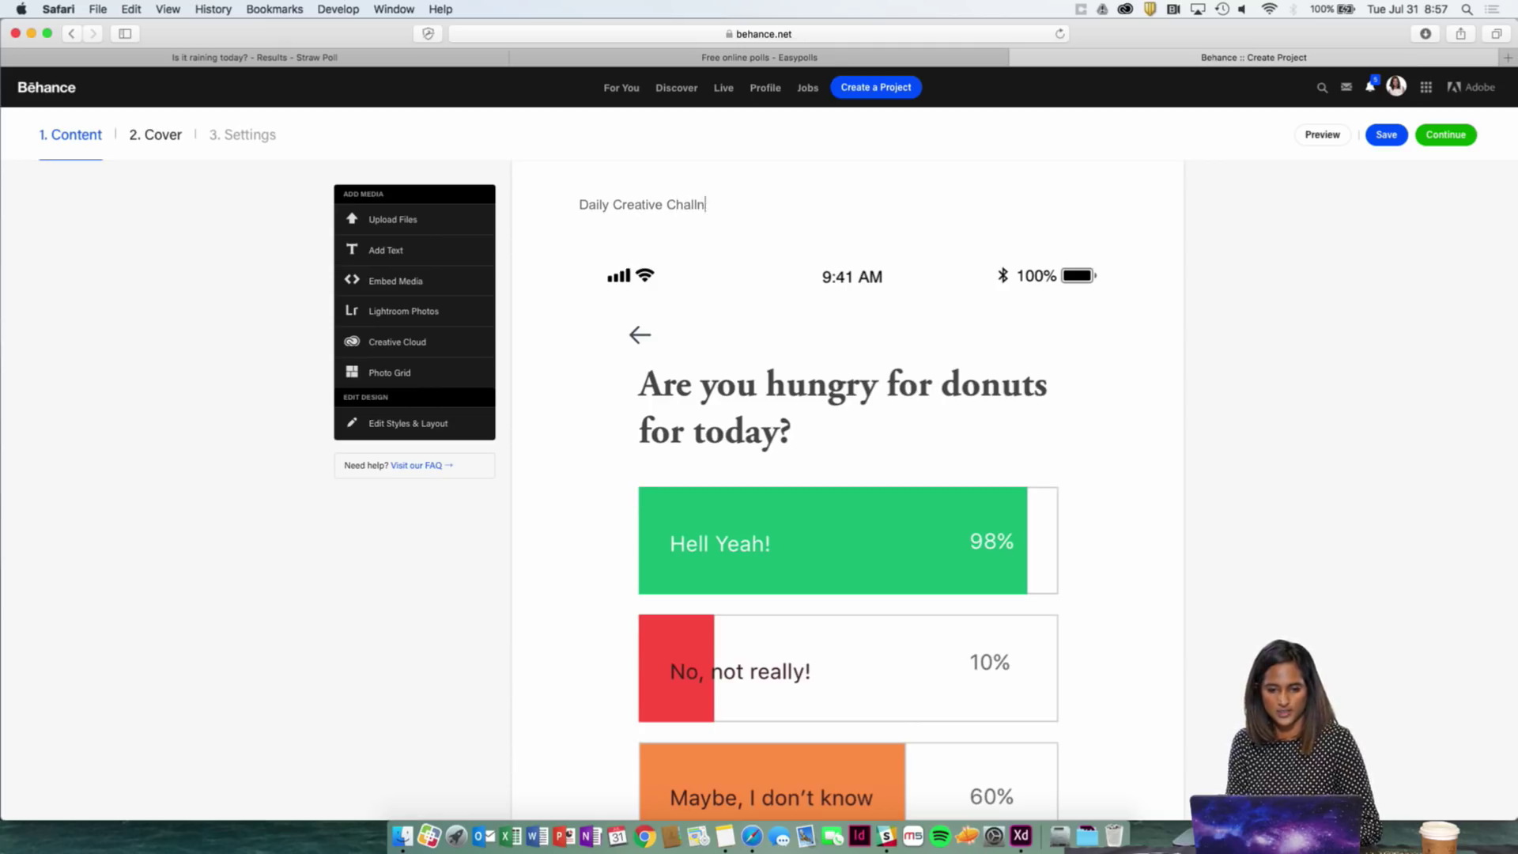
{"action": "type", "text": "Creative Challenge - "}
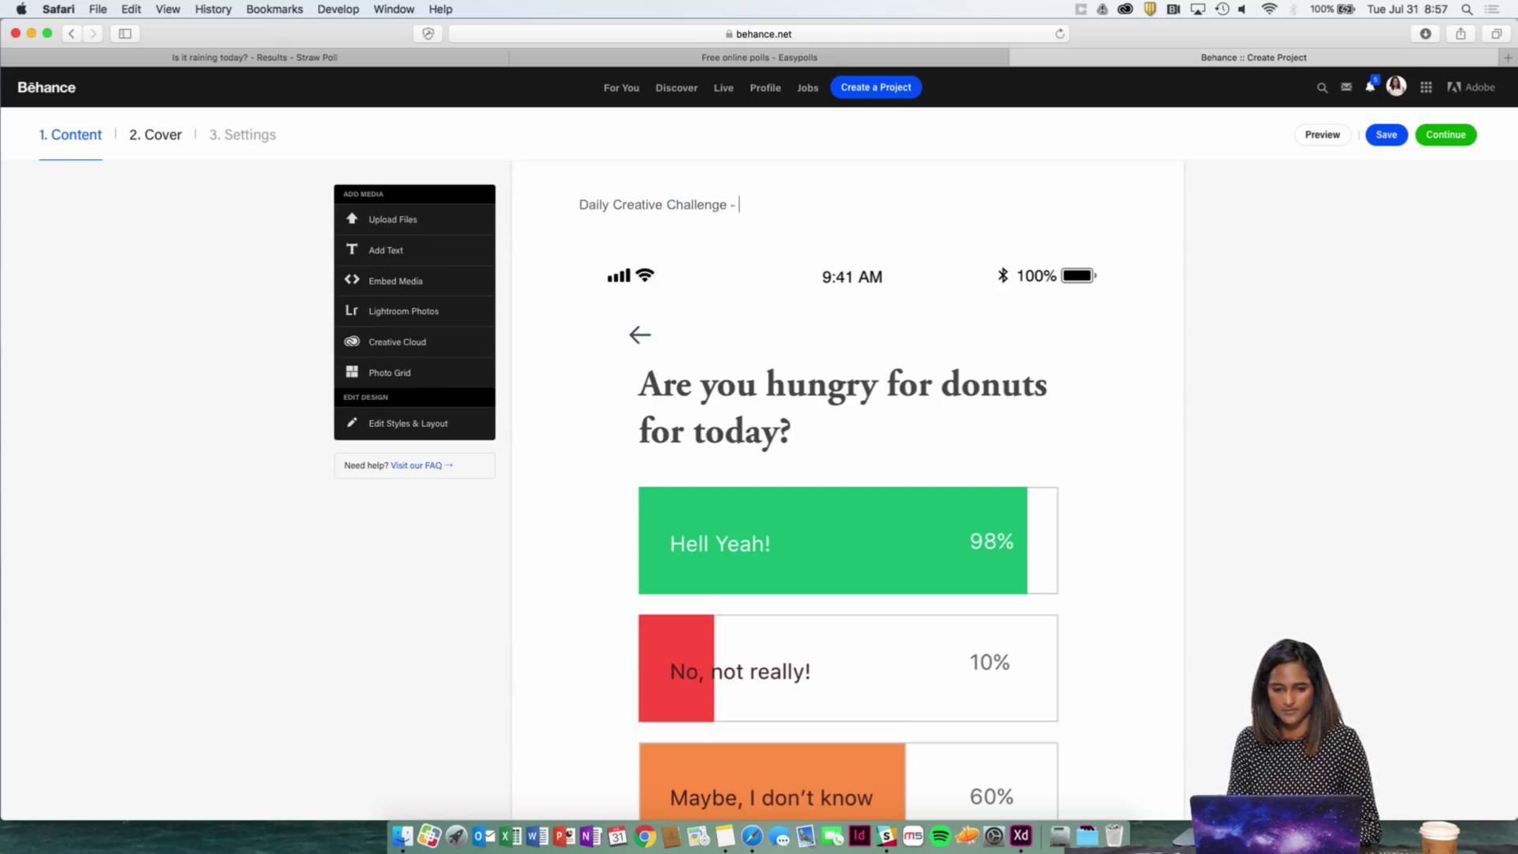
{"action": "type", "text": "Poll mO"}
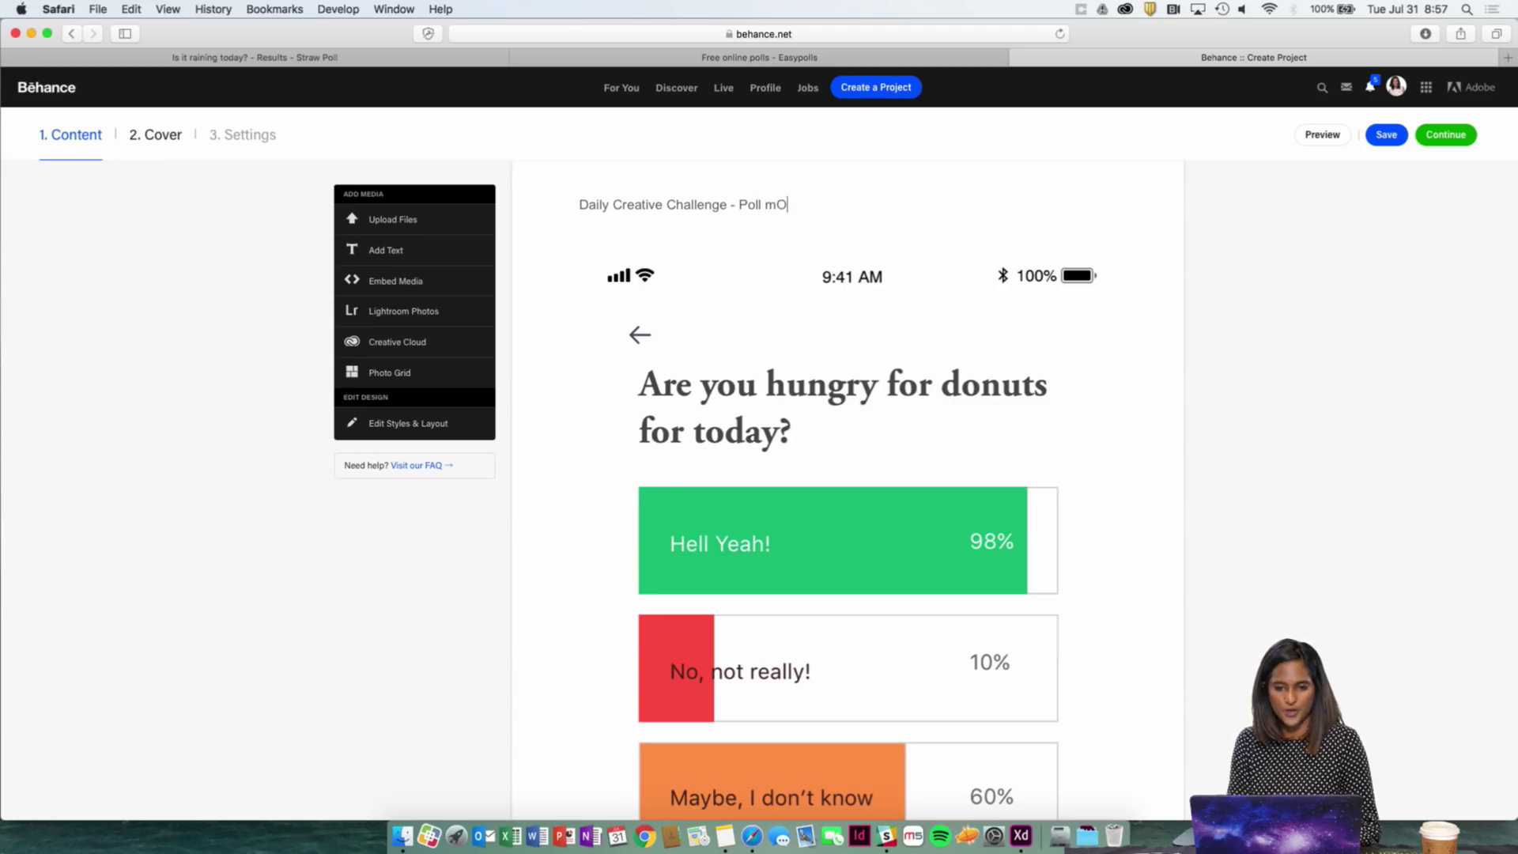
{"action": "key", "text": "BackSpace"}
{"action": "key", "text": "BackSpace"}
{"action": "type", "text": "Mobile "}
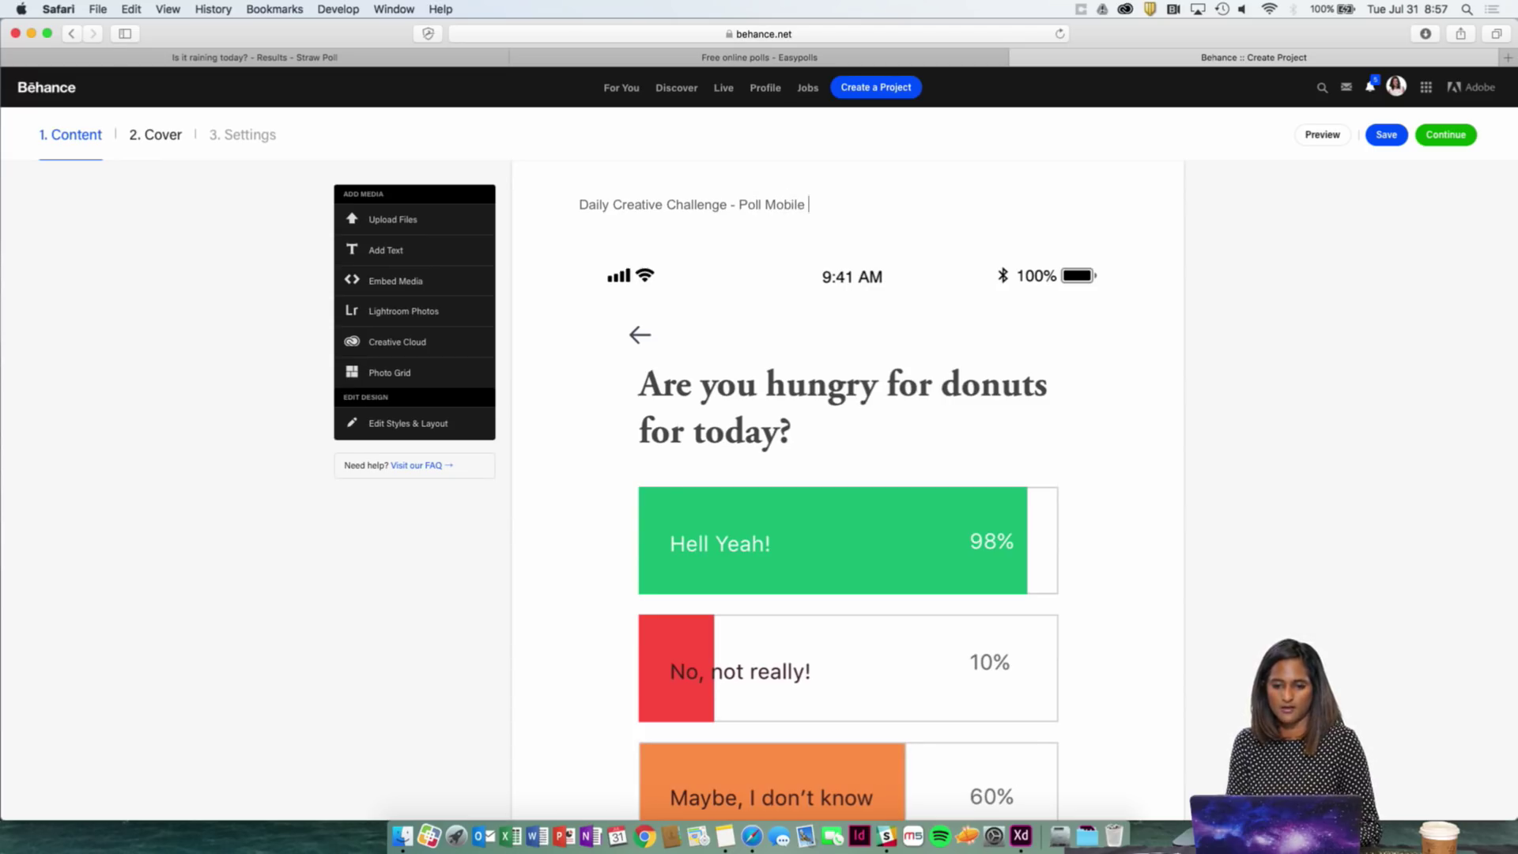
{"action": "type", "text": "App."}
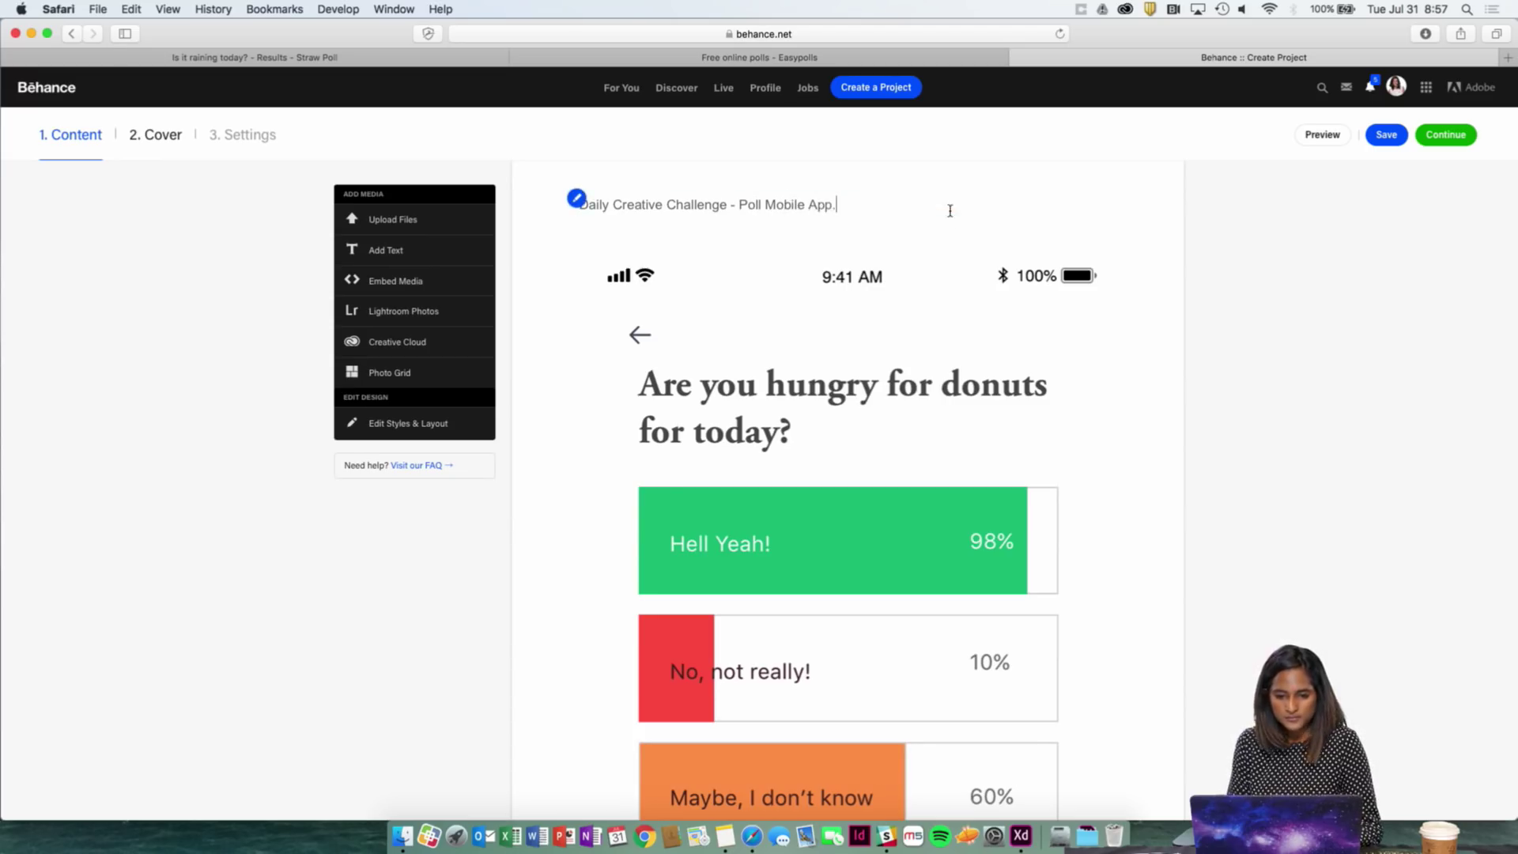
{"action": "scroll", "coordinate": [895, 228], "scroll_direction": "up", "scroll_amount": 1}
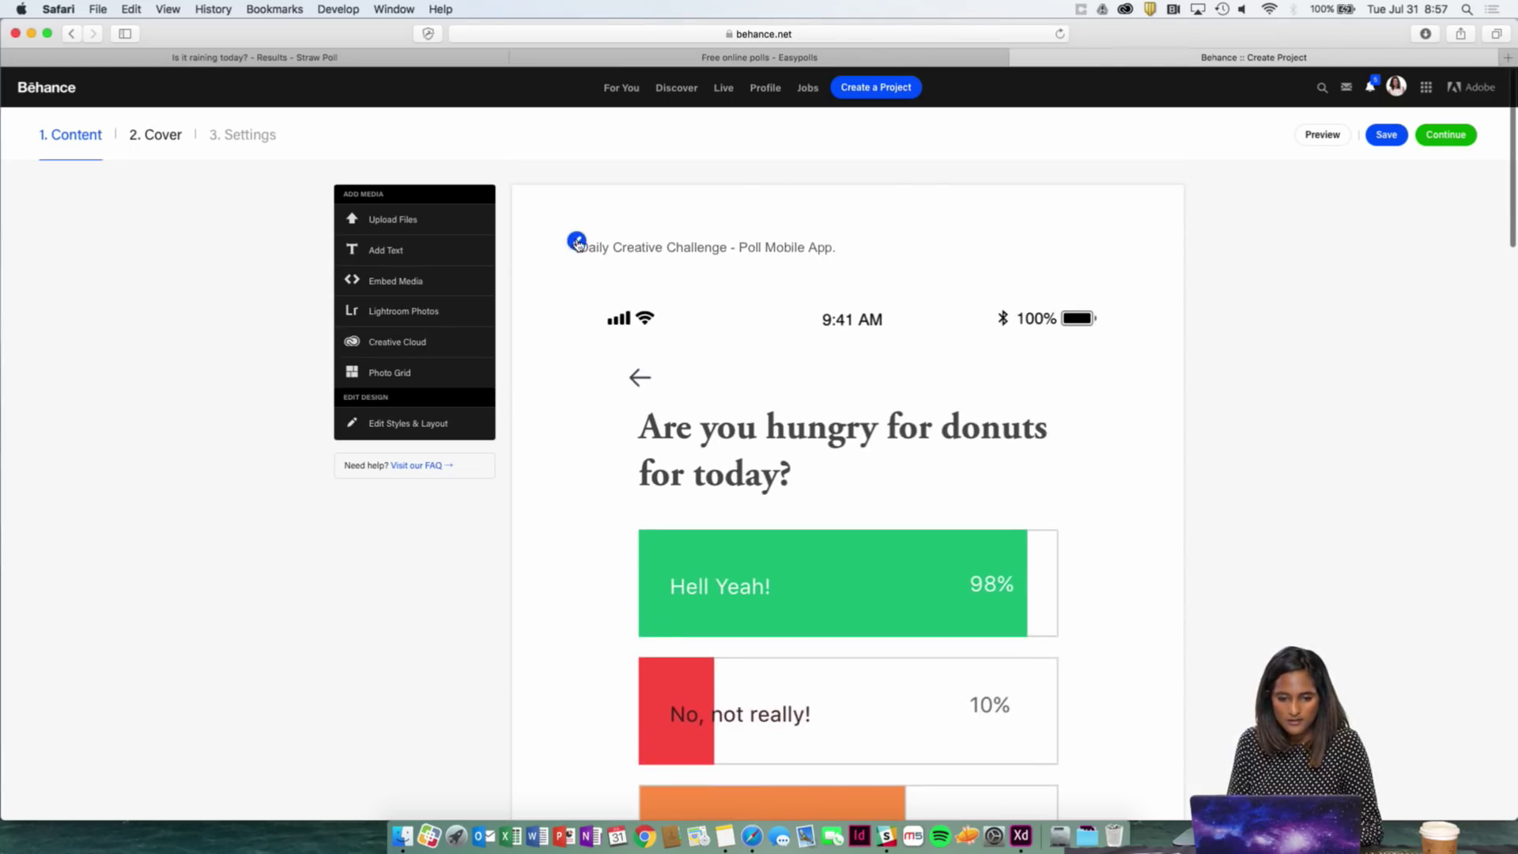
{"action": "left_click", "coordinate": [623, 243]}
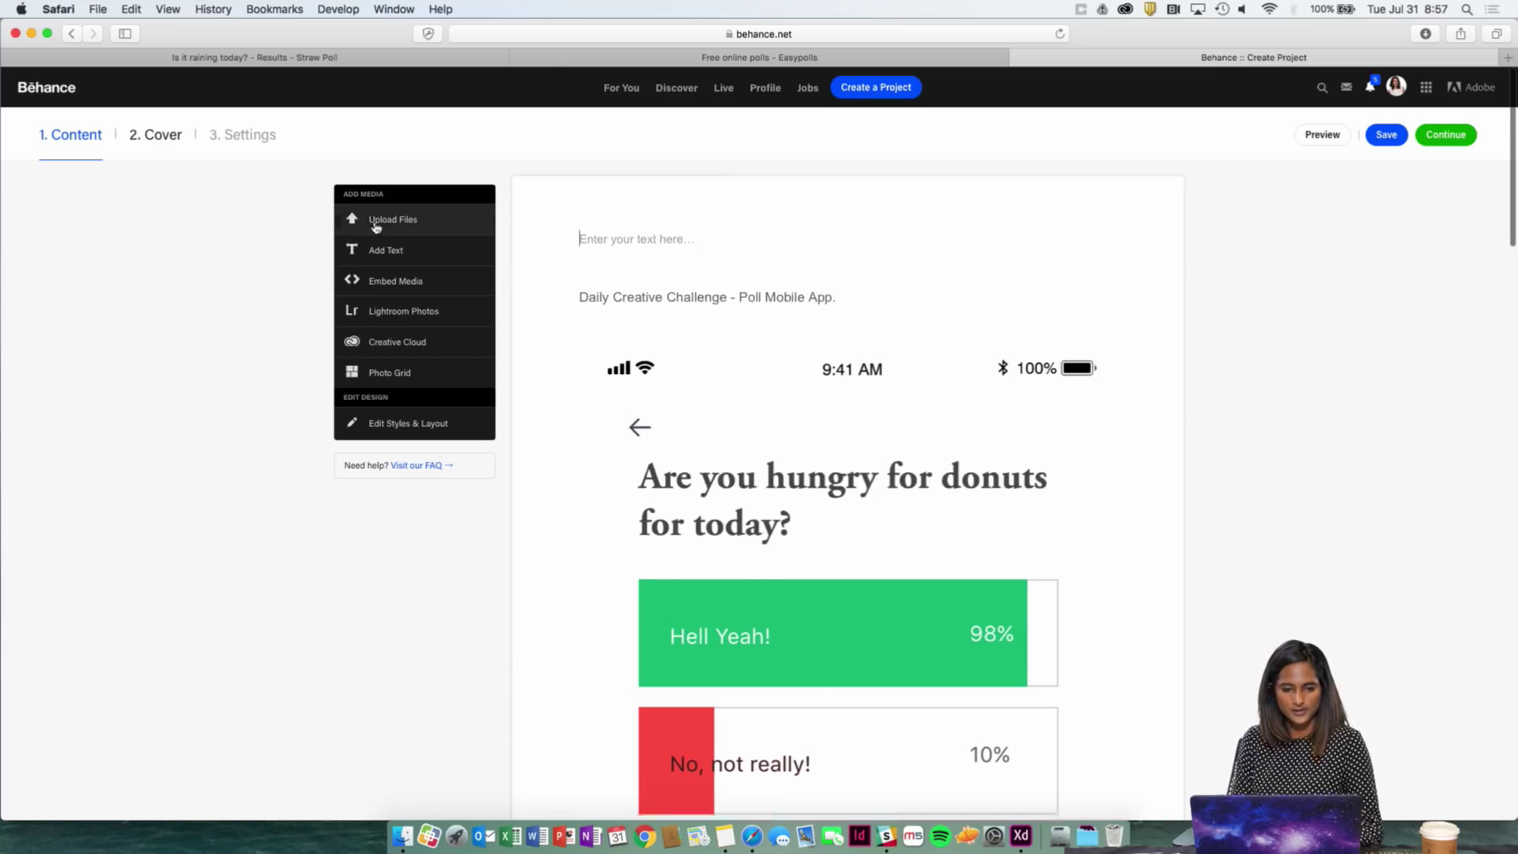
{"action": "left_click", "coordinate": [383, 219]}
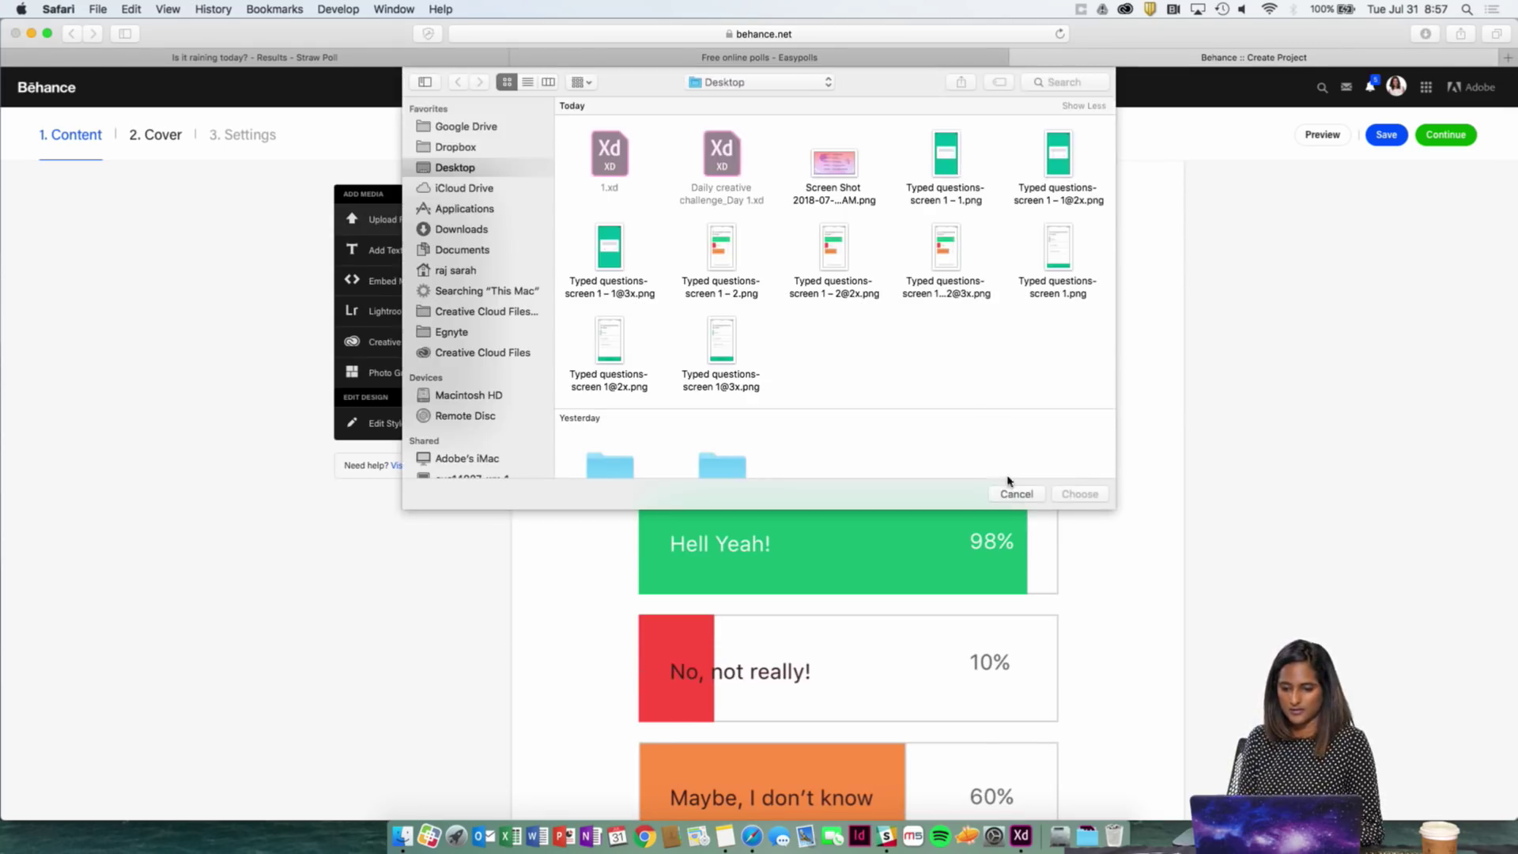
{"action": "left_click", "coordinate": [1014, 492]}
{"action": "left_click", "coordinate": [1386, 136]}
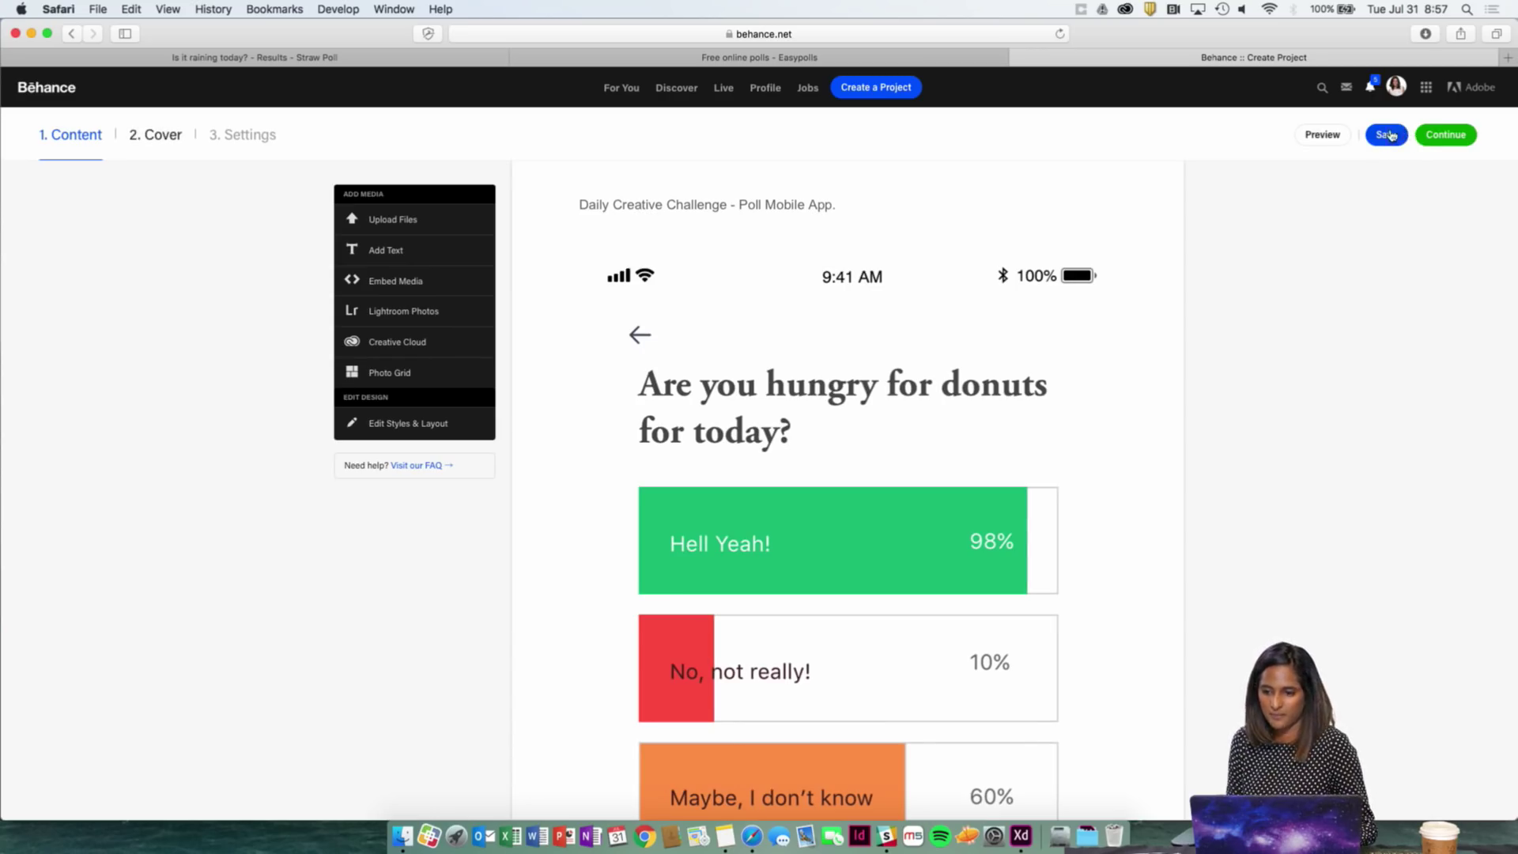
{"action": "left_click", "coordinate": [1446, 135]}
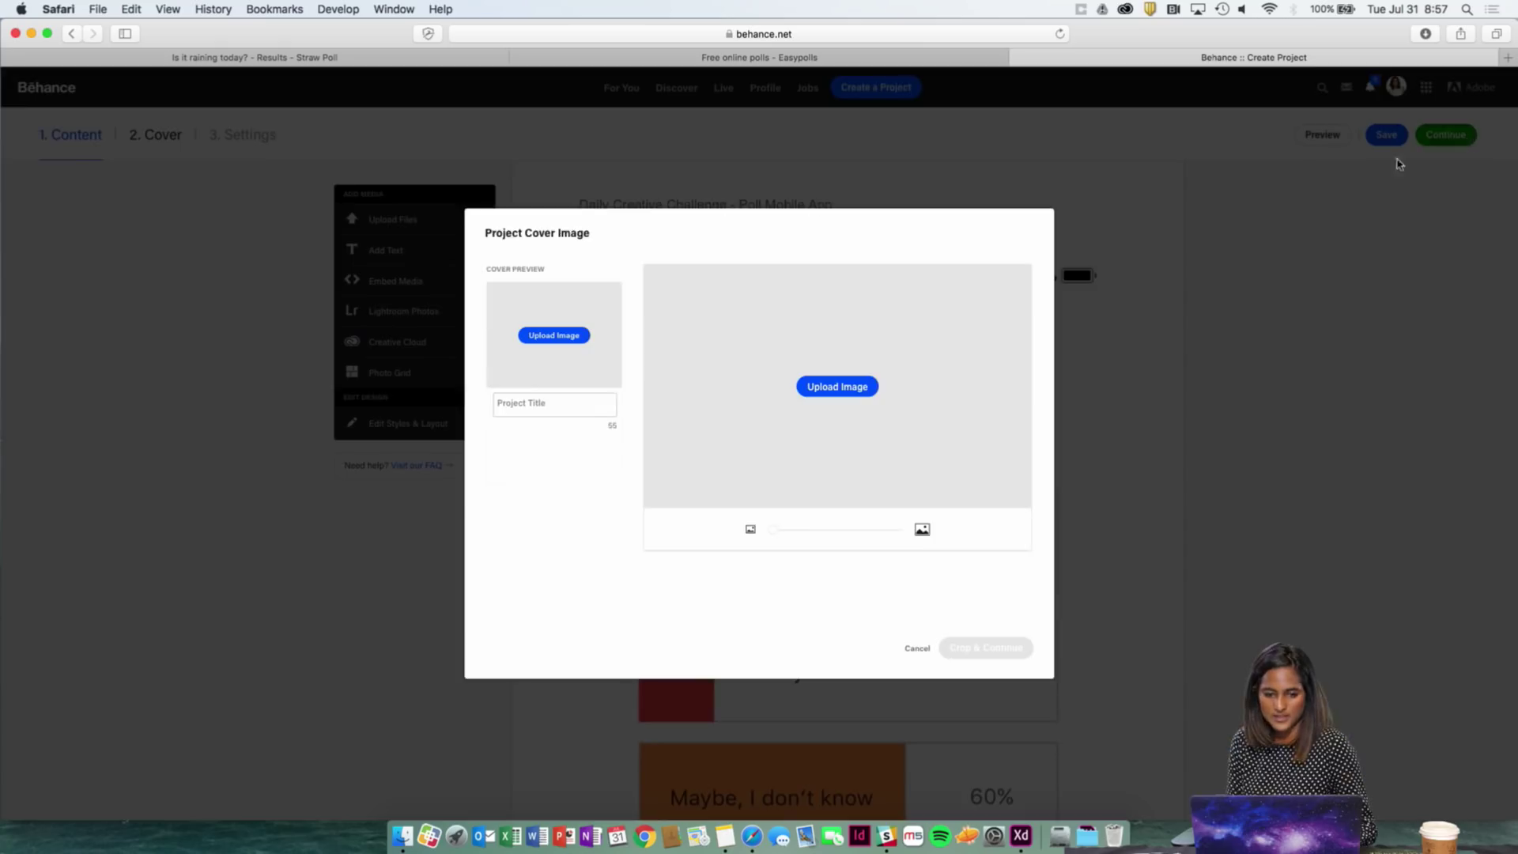
{"action": "left_click", "coordinate": [534, 336]}
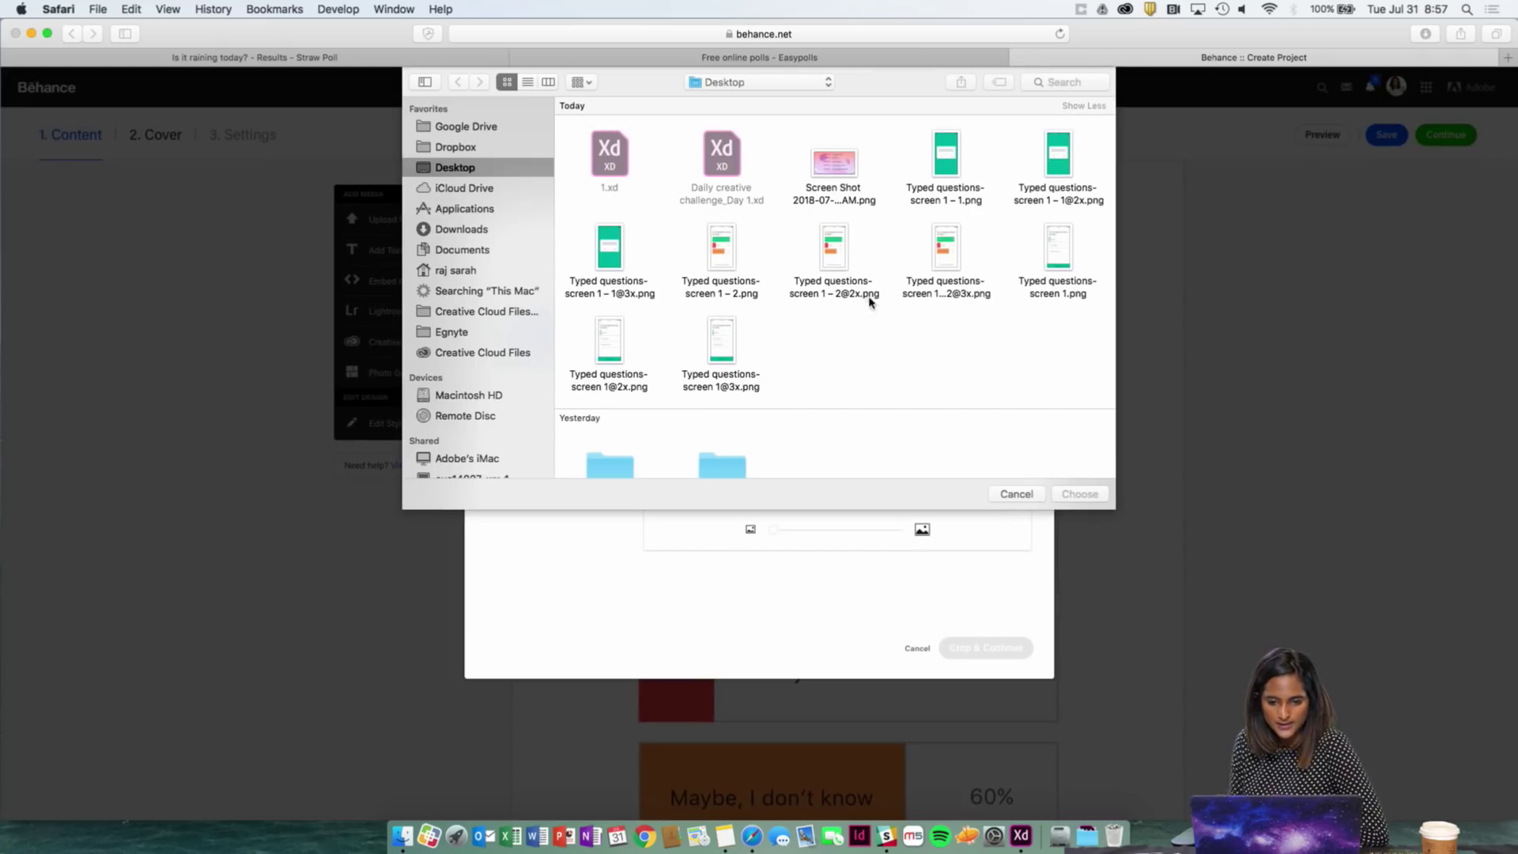
{"action": "scroll", "coordinate": [743, 411], "scroll_direction": "down", "scroll_amount": 3}
{"action": "scroll", "coordinate": [747, 320], "scroll_direction": "down", "scroll_amount": 5}
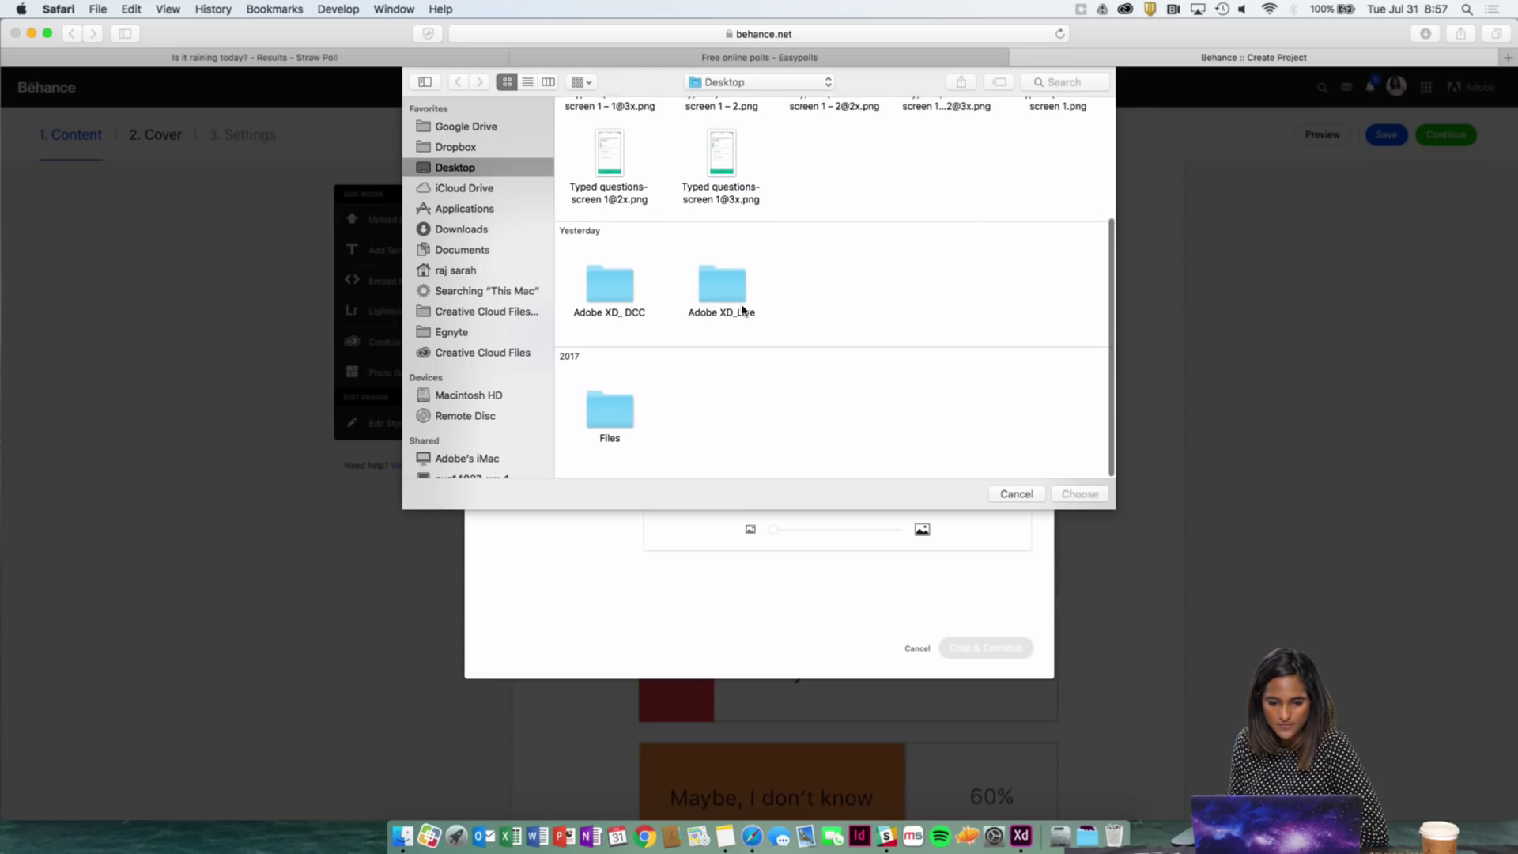
{"action": "left_click", "coordinate": [625, 295]}
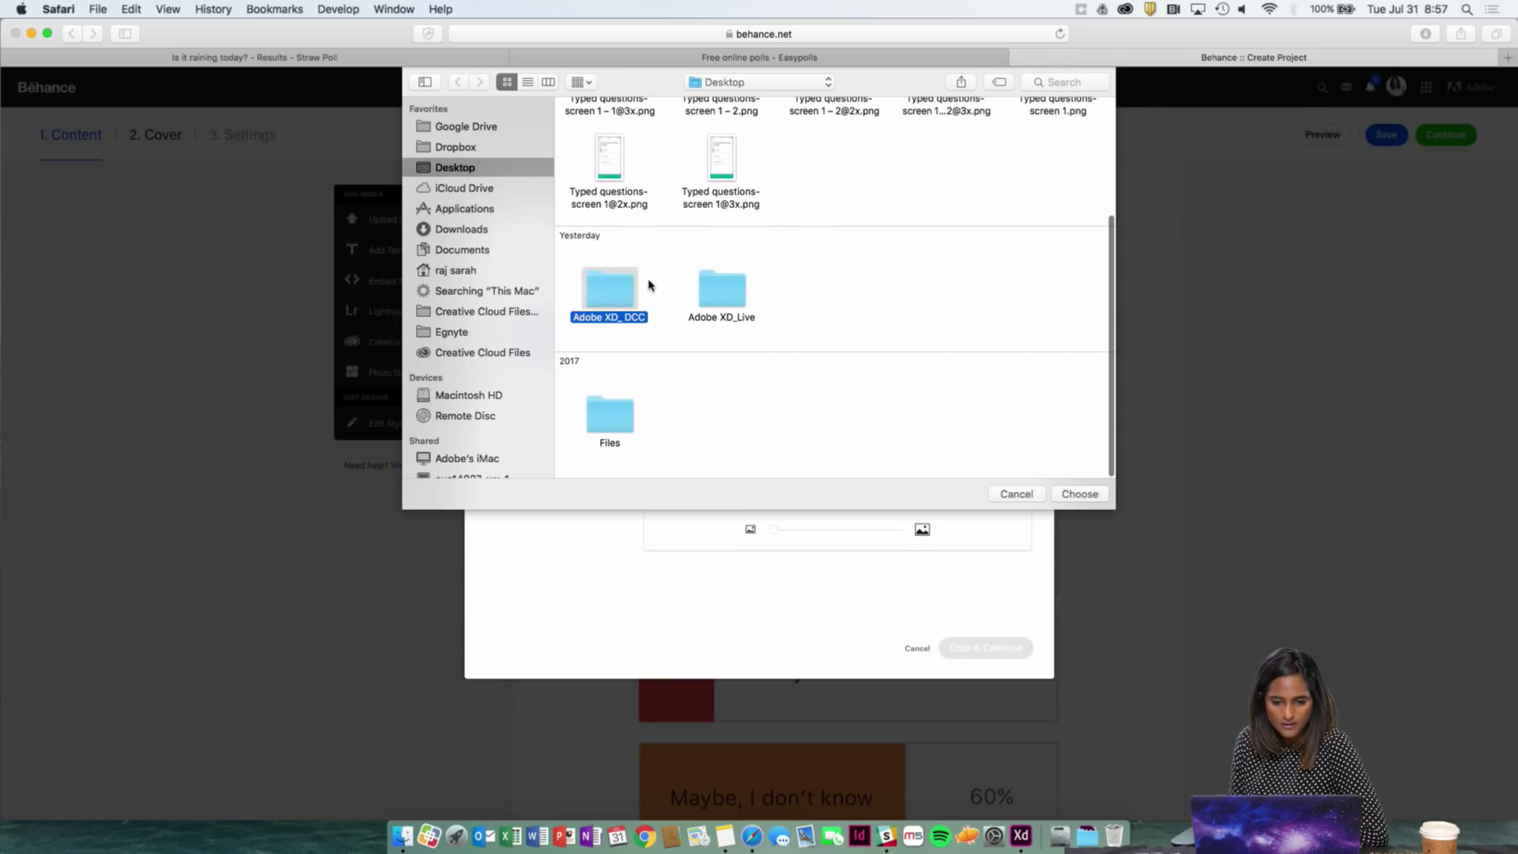
{"action": "double_click", "coordinate": [620, 289]}
{"action": "left_click", "coordinate": [610, 158]}
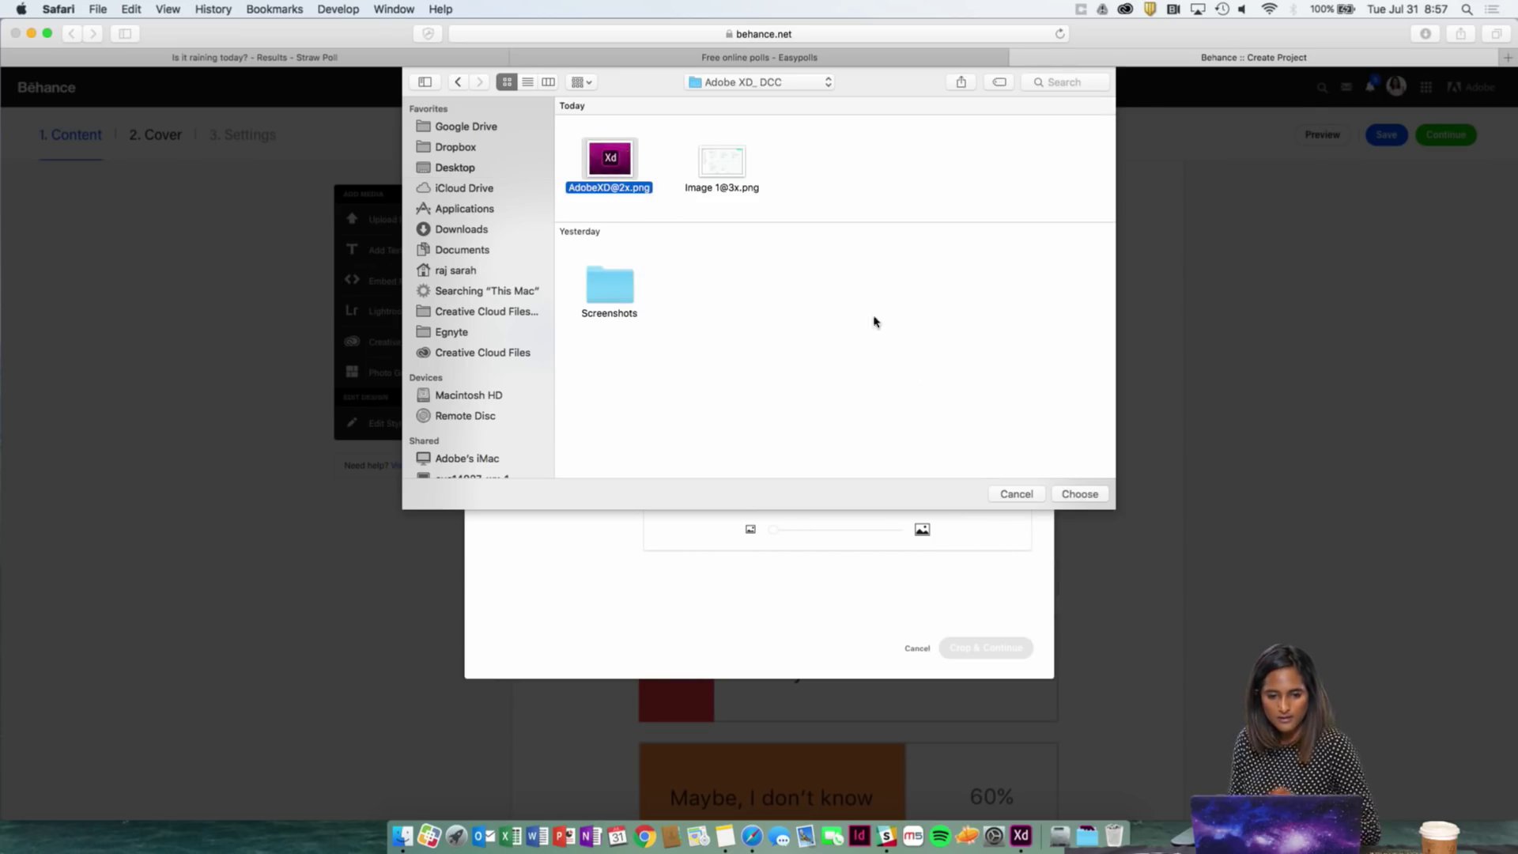
{"action": "left_click", "coordinate": [1080, 494]}
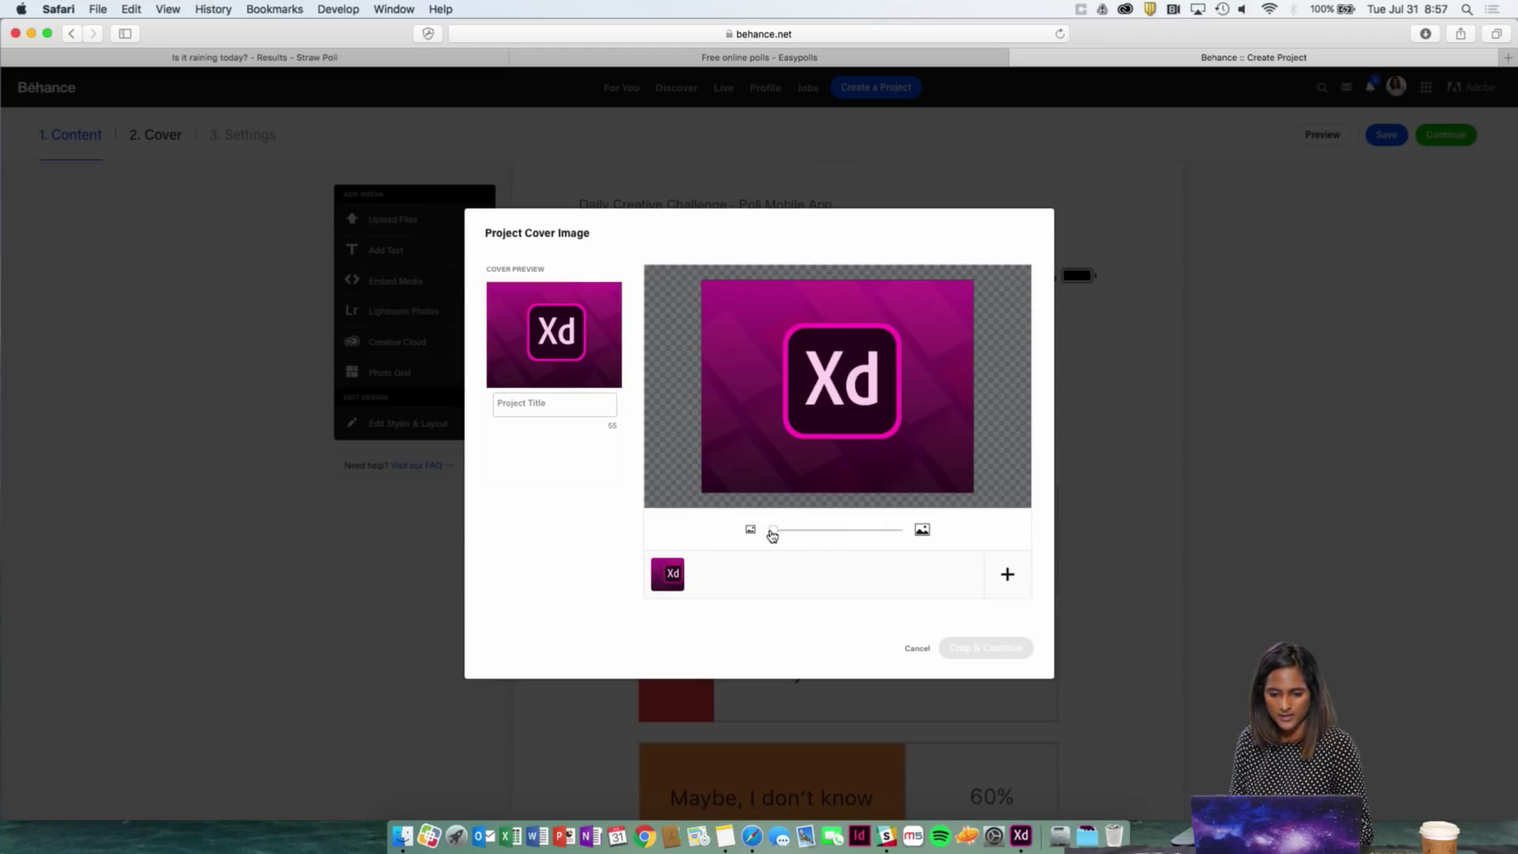
- Try different crop scales for the cover image, enlarging it to about the middle of the zoom range
{"action": "left_click_drag", "start_coordinate": [773, 535], "coordinate": [815, 535]}
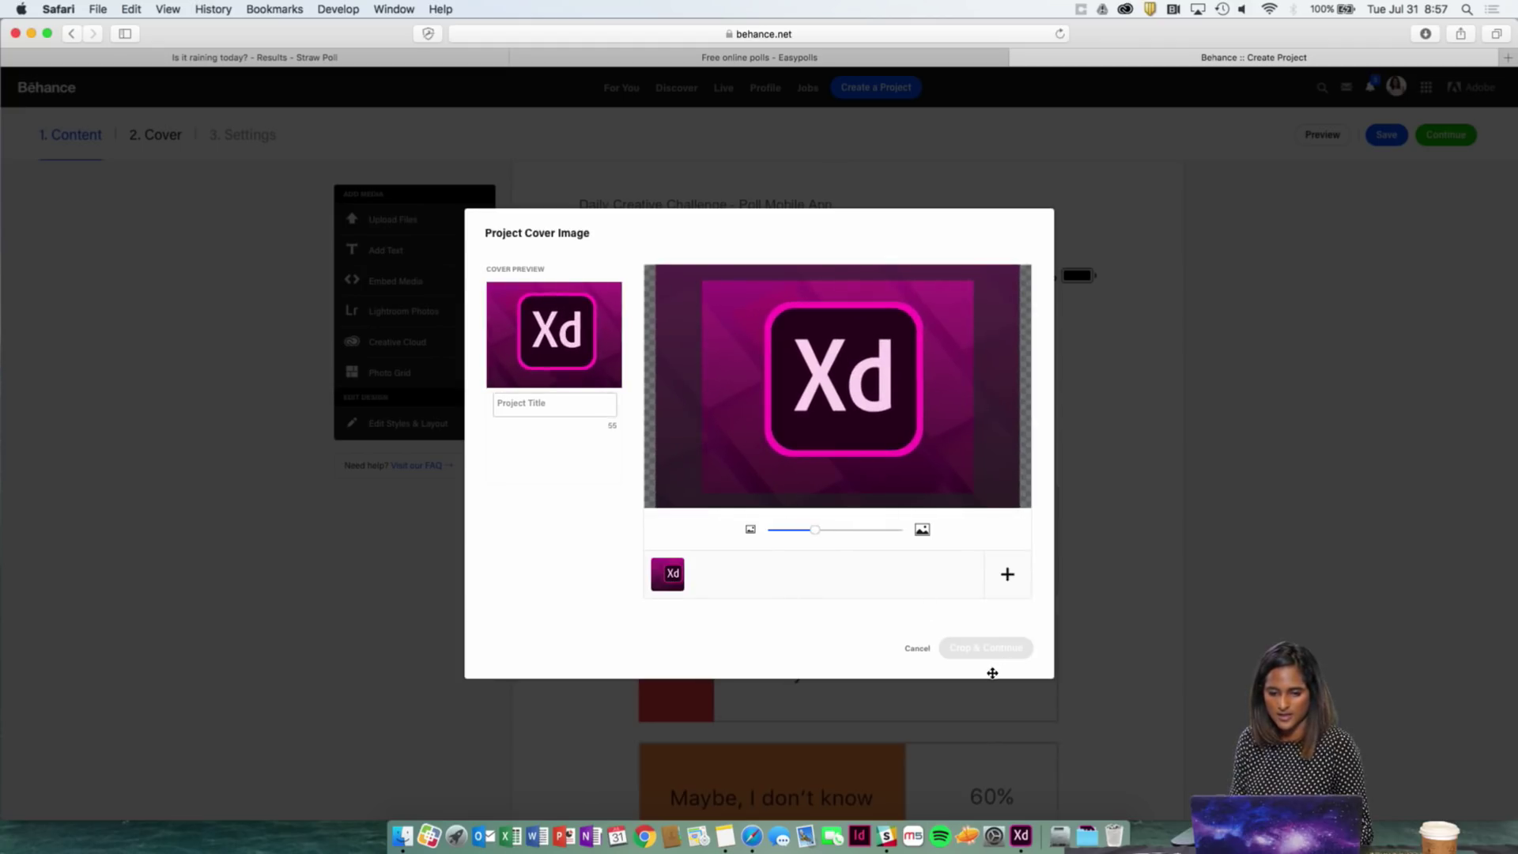
{"action": "left_click_drag", "start_coordinate": [815, 535], "coordinate": [764, 537]}
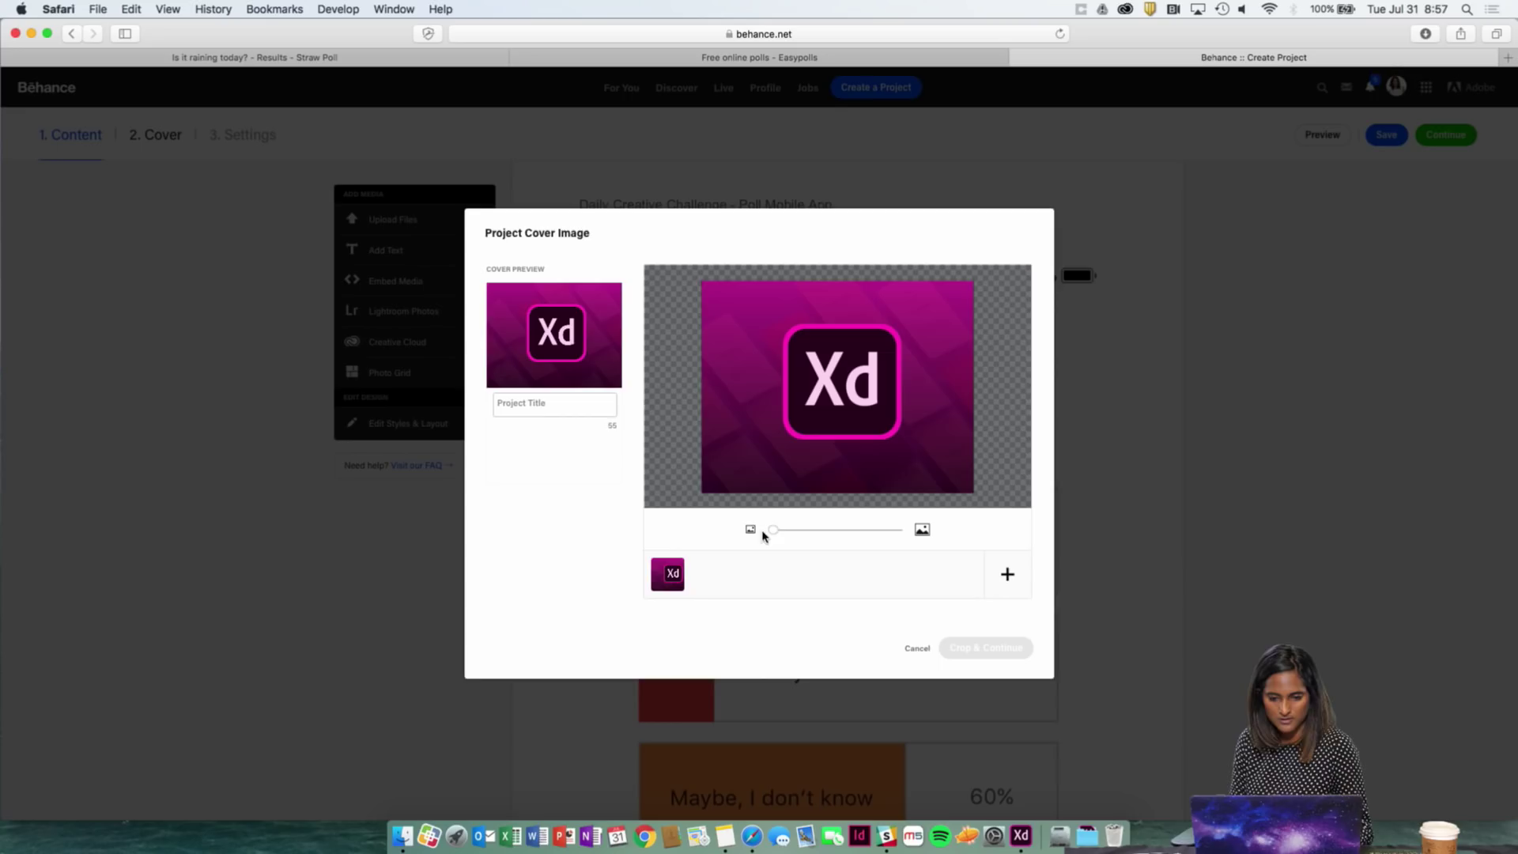
{"action": "left_click_drag", "start_coordinate": [837, 449], "coordinate": [841, 469]}
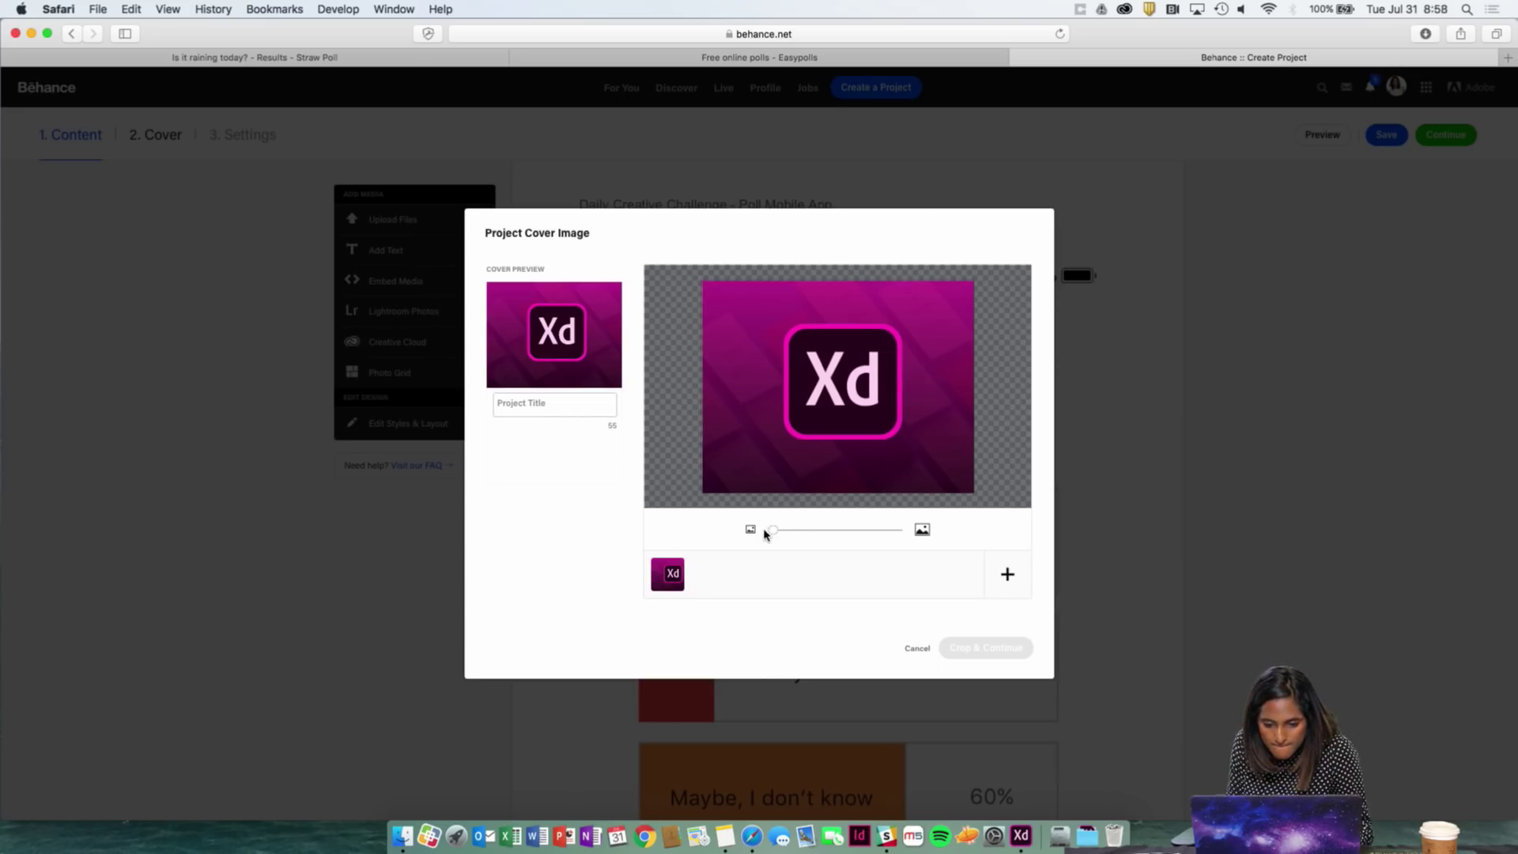
{"action": "left_click_drag", "start_coordinate": [776, 531], "coordinate": [843, 541]}
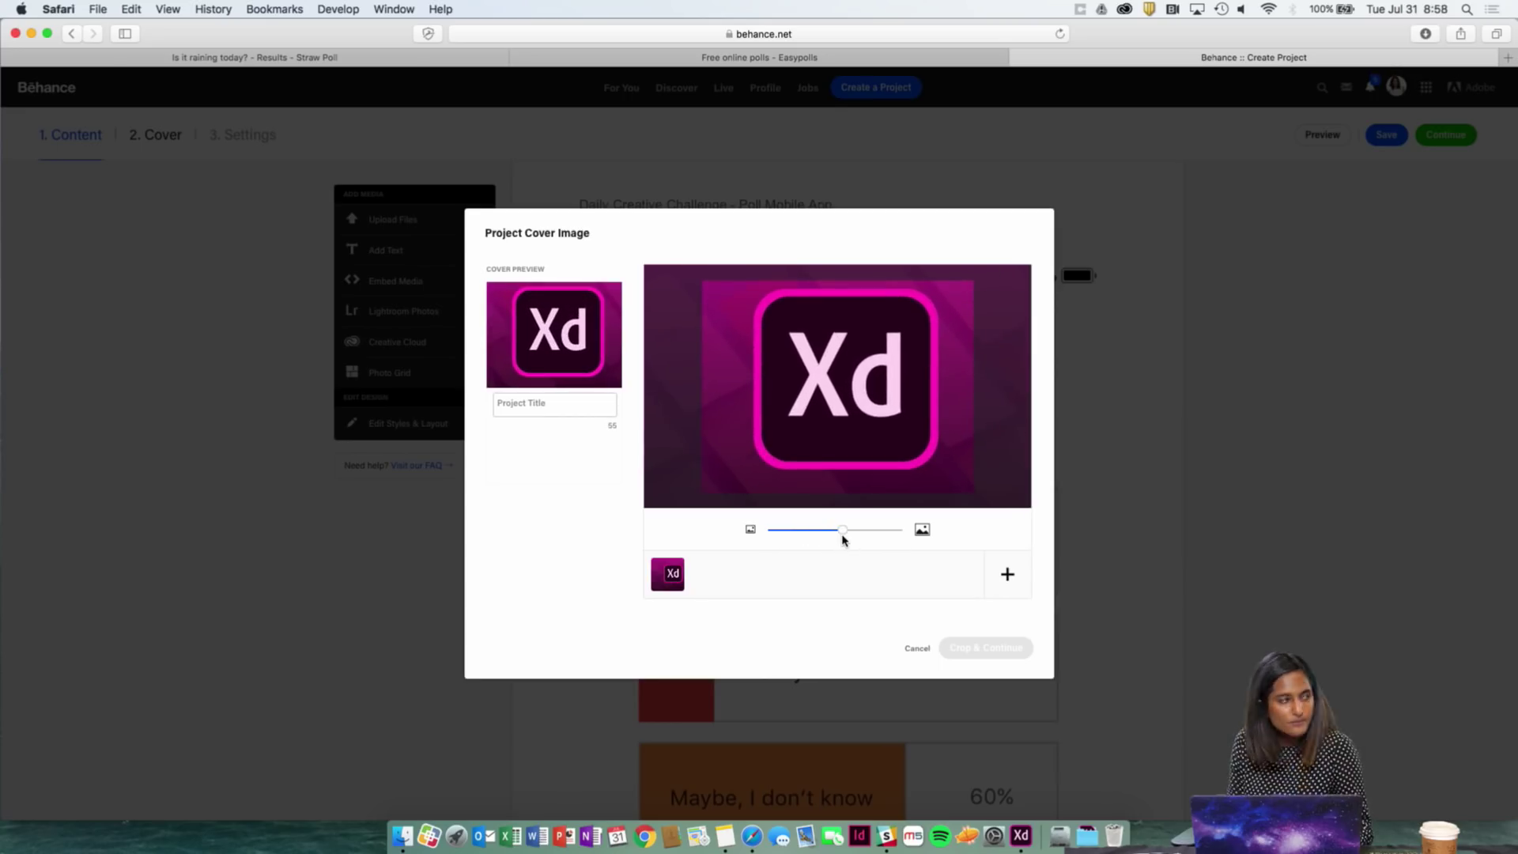